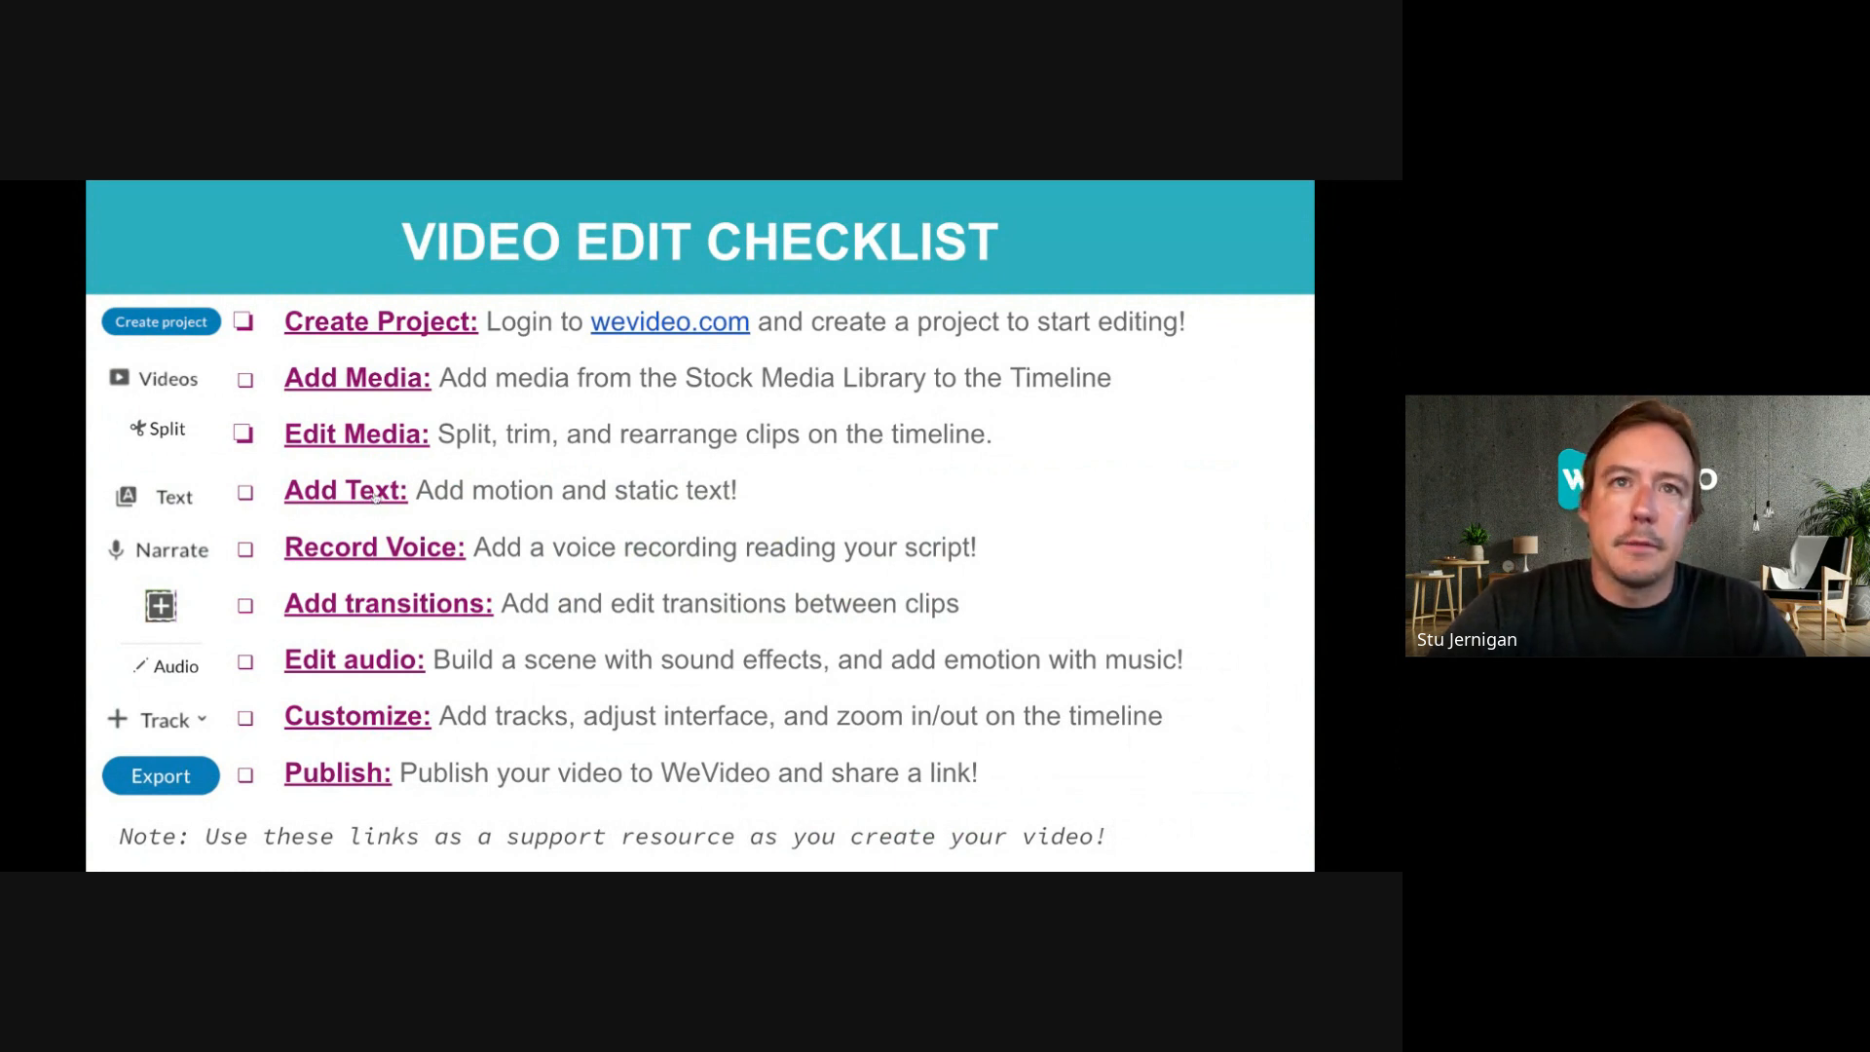
View the Add Text demo linked from the video edit checklist, return to the checklist and end the slideshow.
click(375, 497)
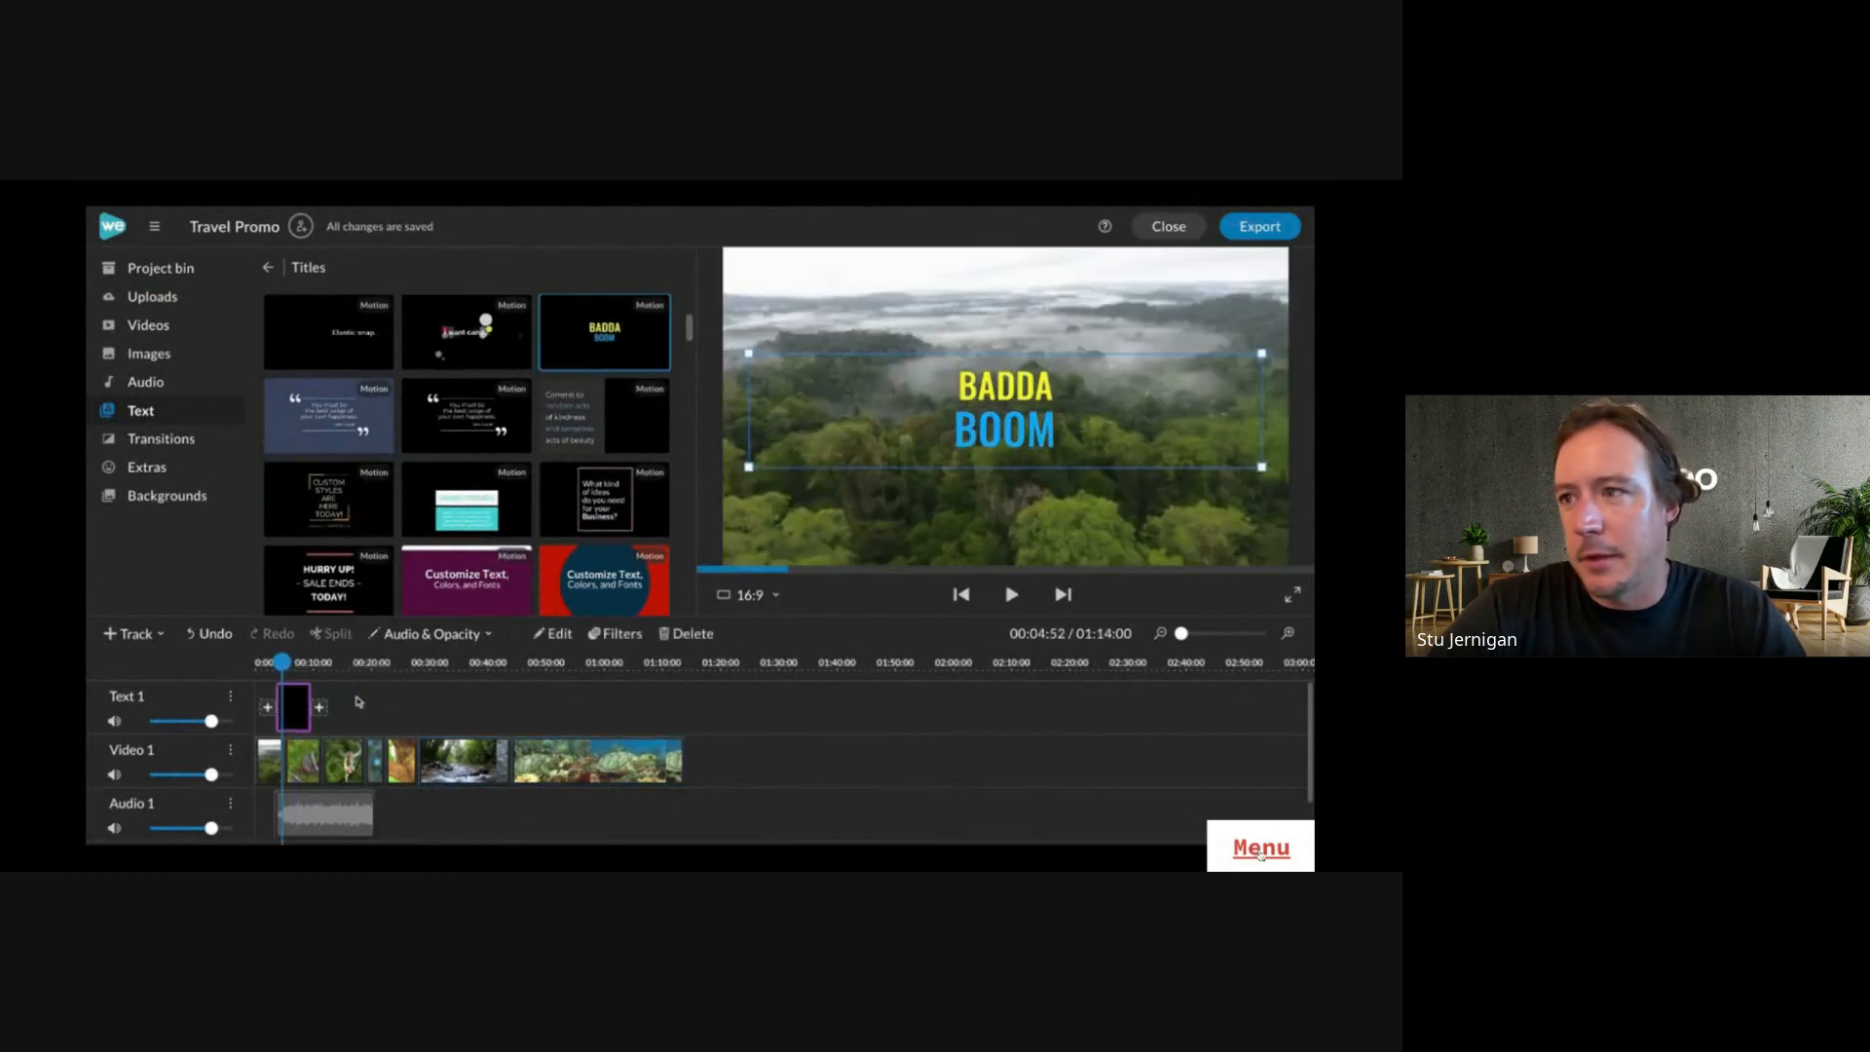
click(1260, 850)
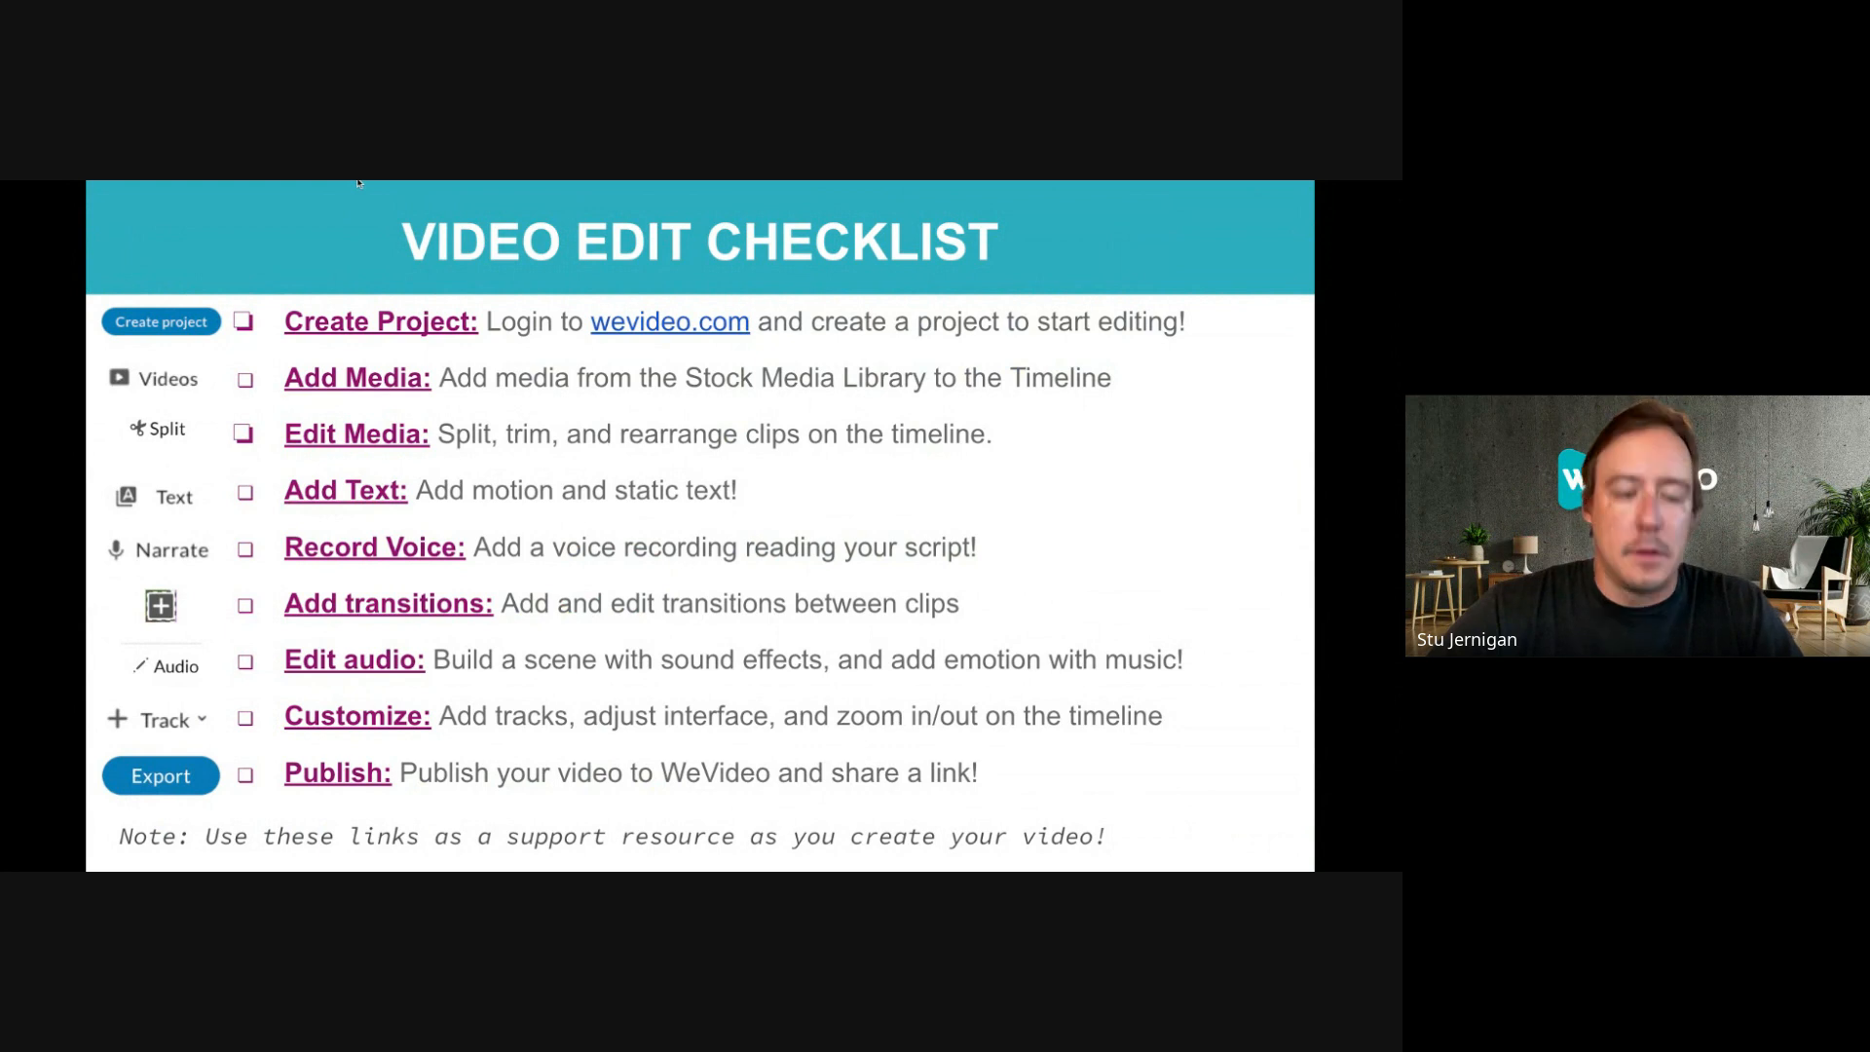
key(Escape)
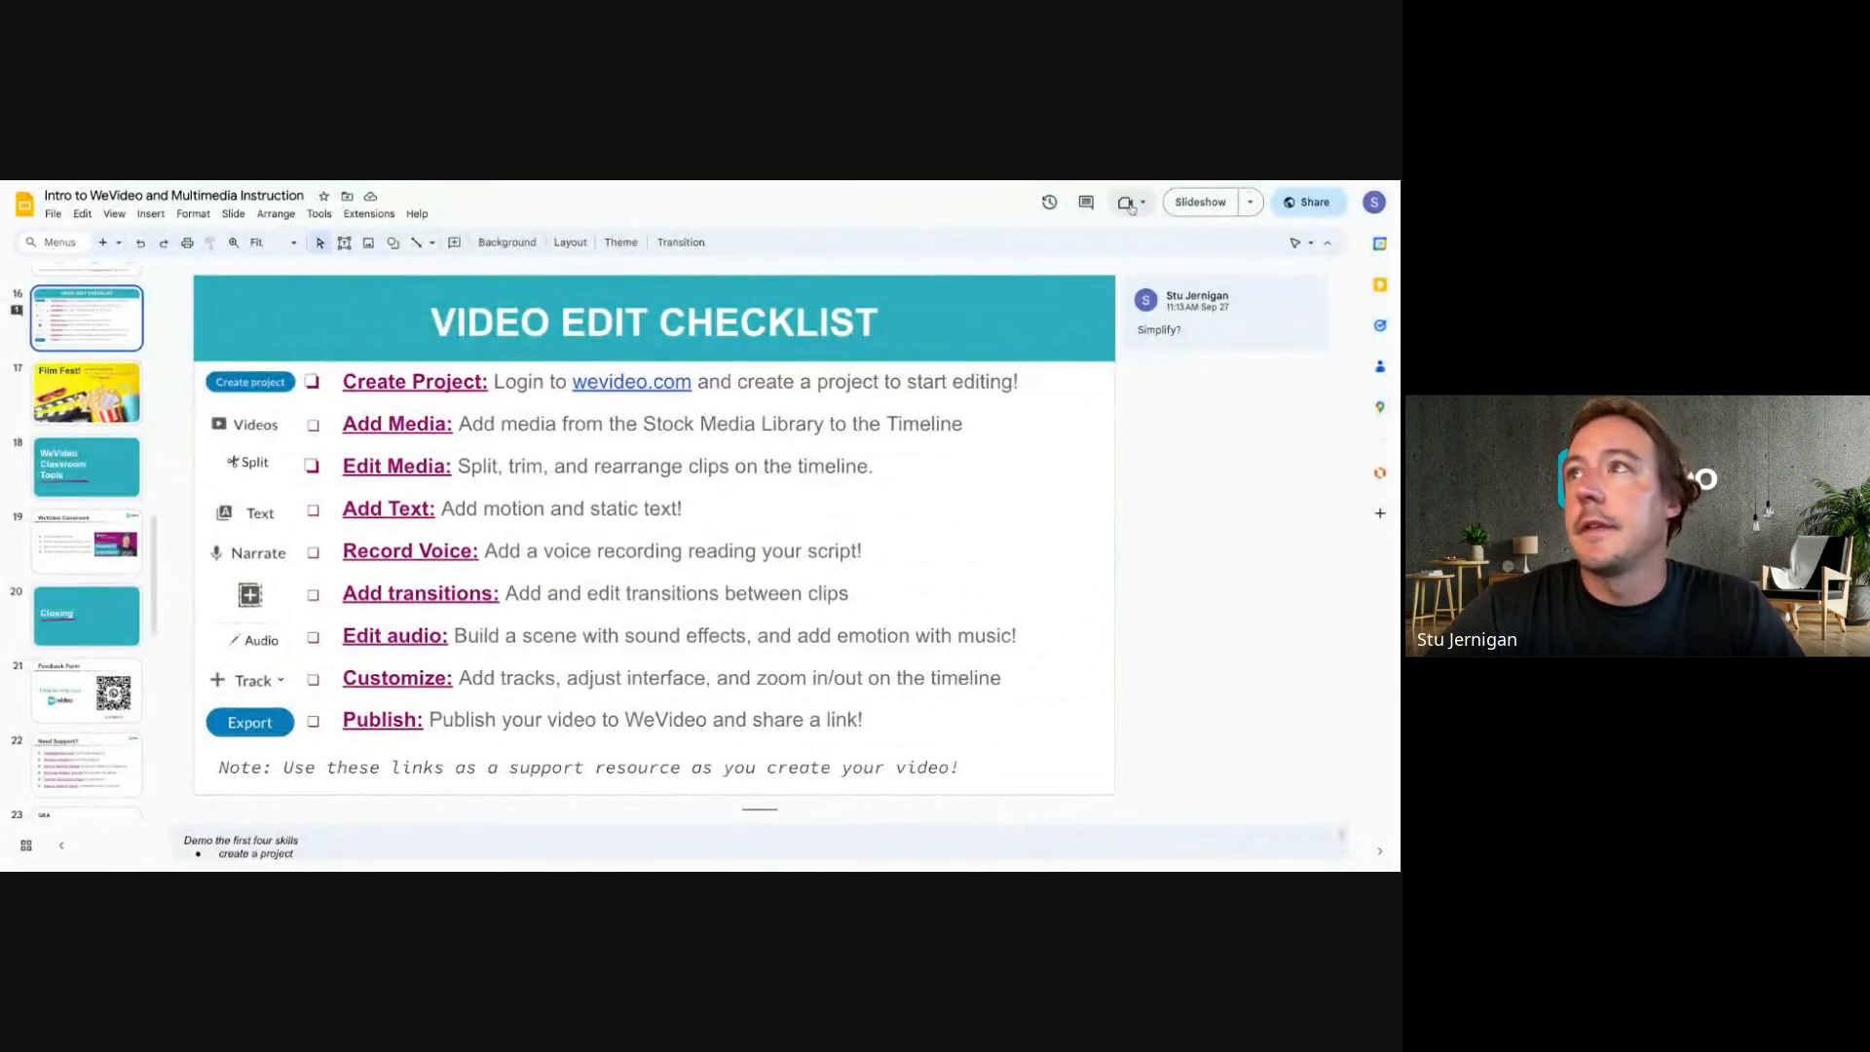
Go to the Video Workshop slide and copy the presentation's sharing link.
key(Up)
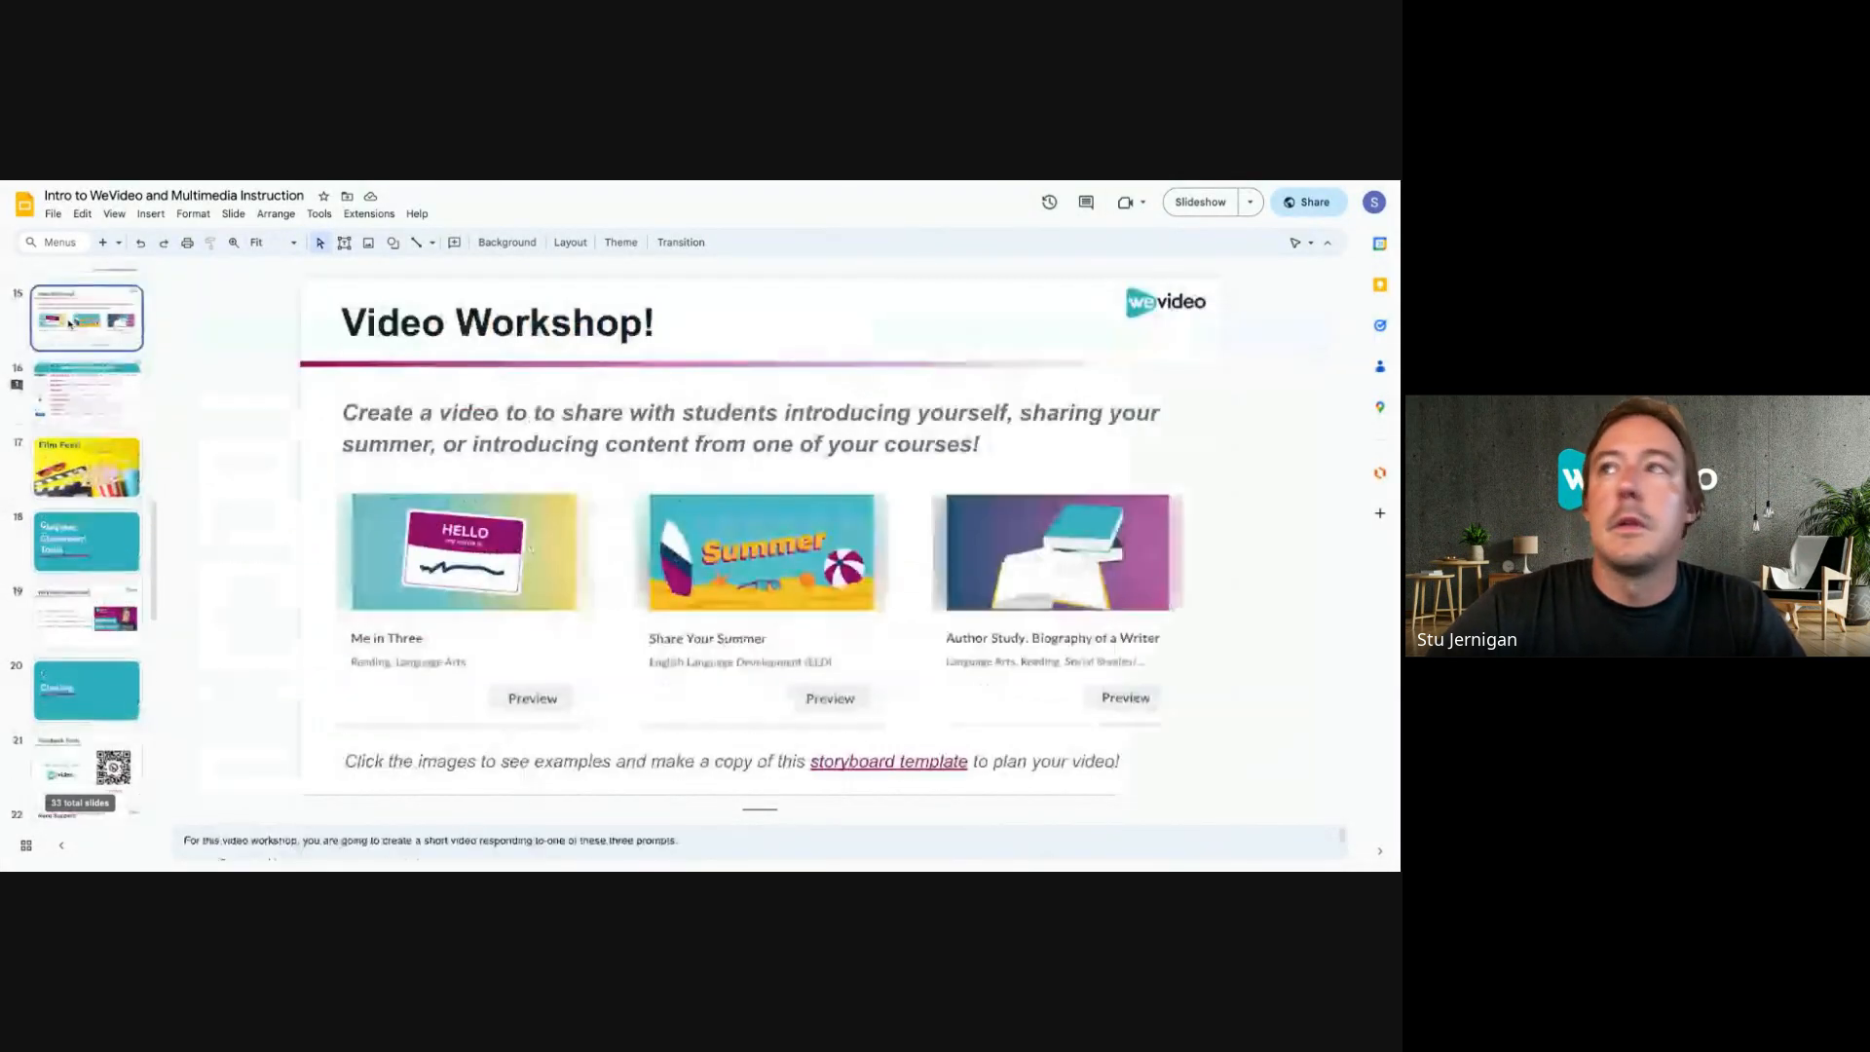
click(1313, 204)
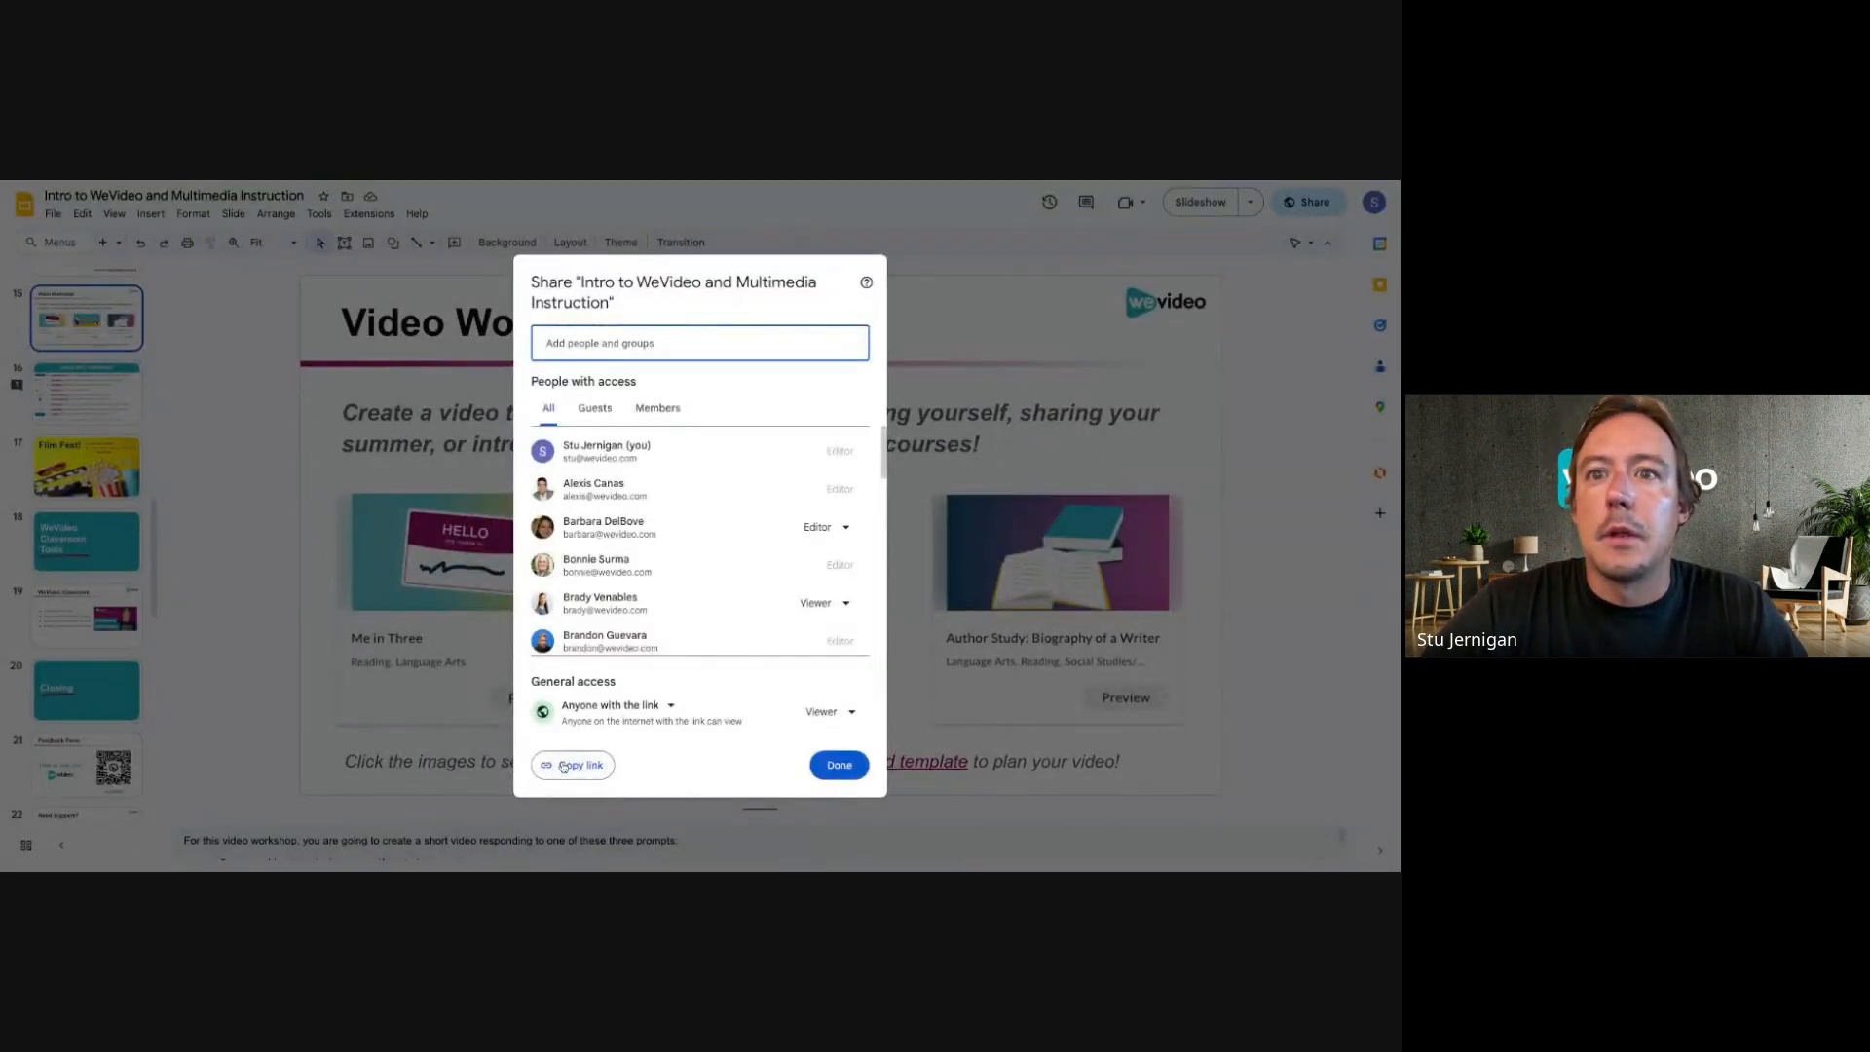
click(563, 766)
click(840, 765)
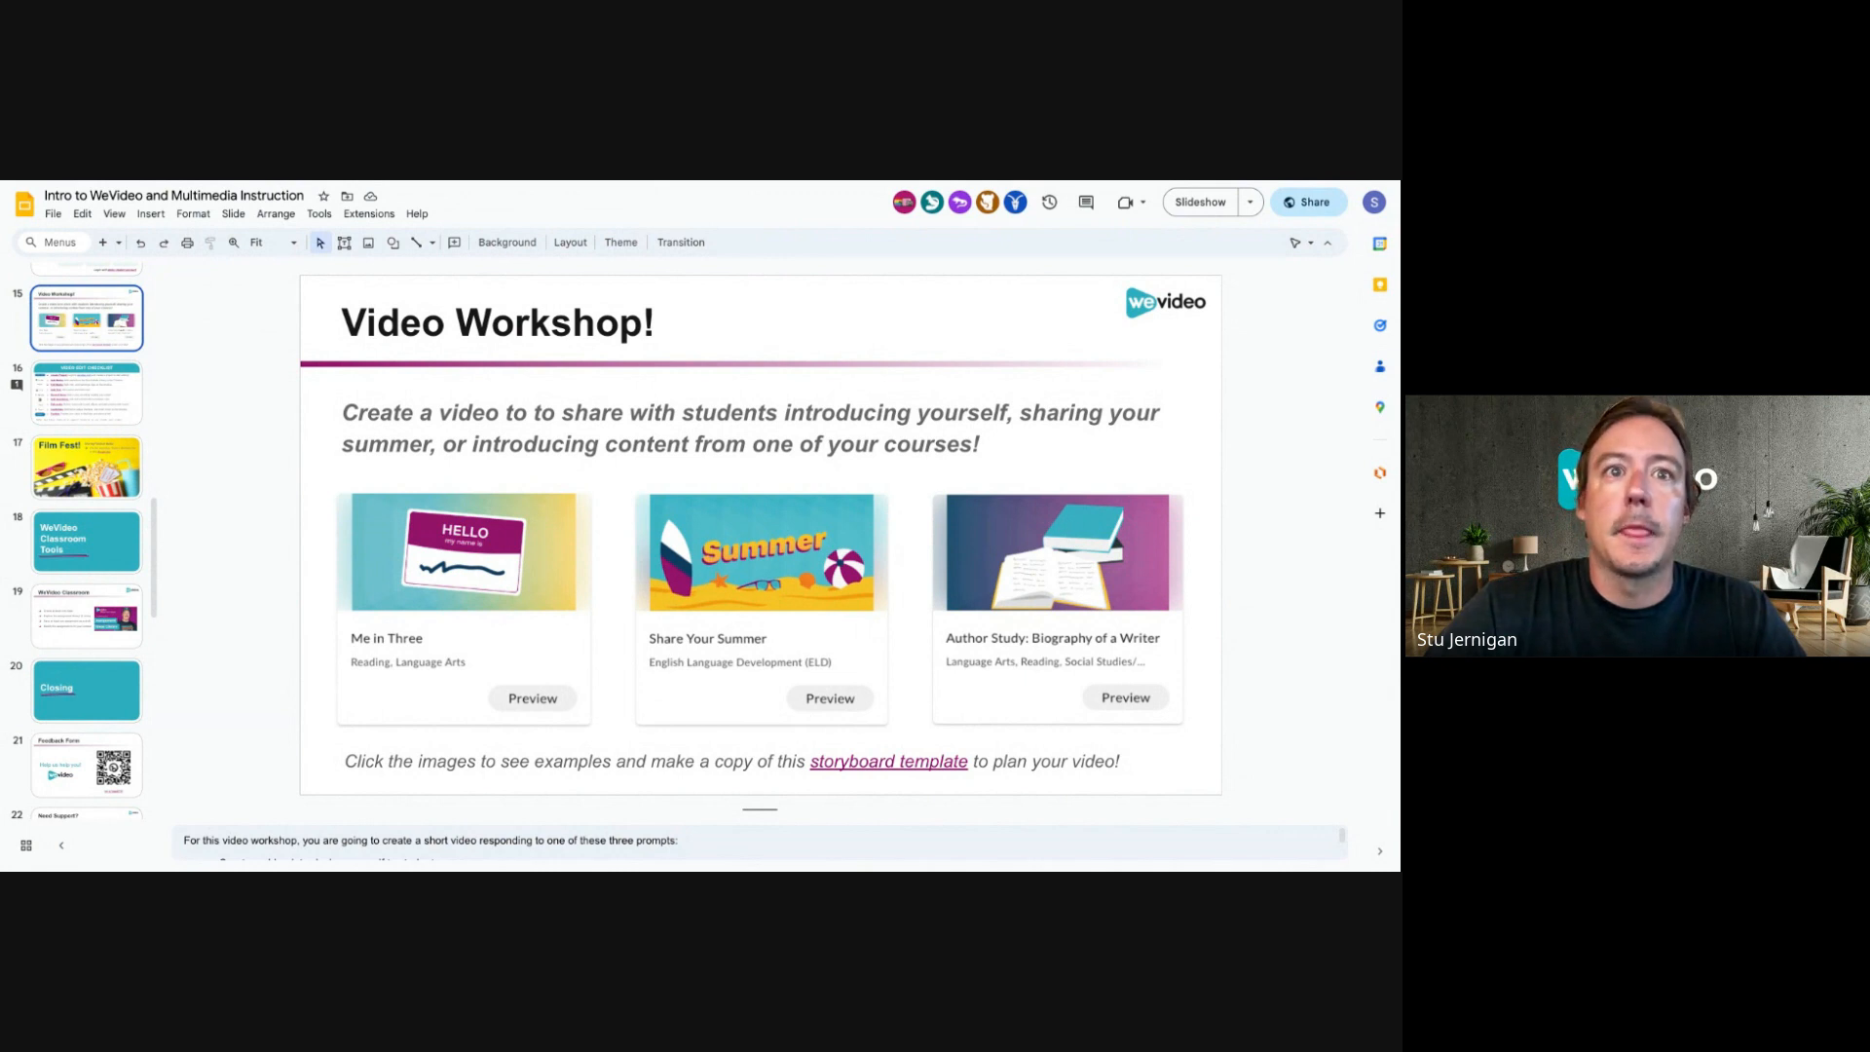
Switch to the demo student accounts document and clear the Your Name entries of the fifth to eleventh accounts.
key(ctrl+Tab)
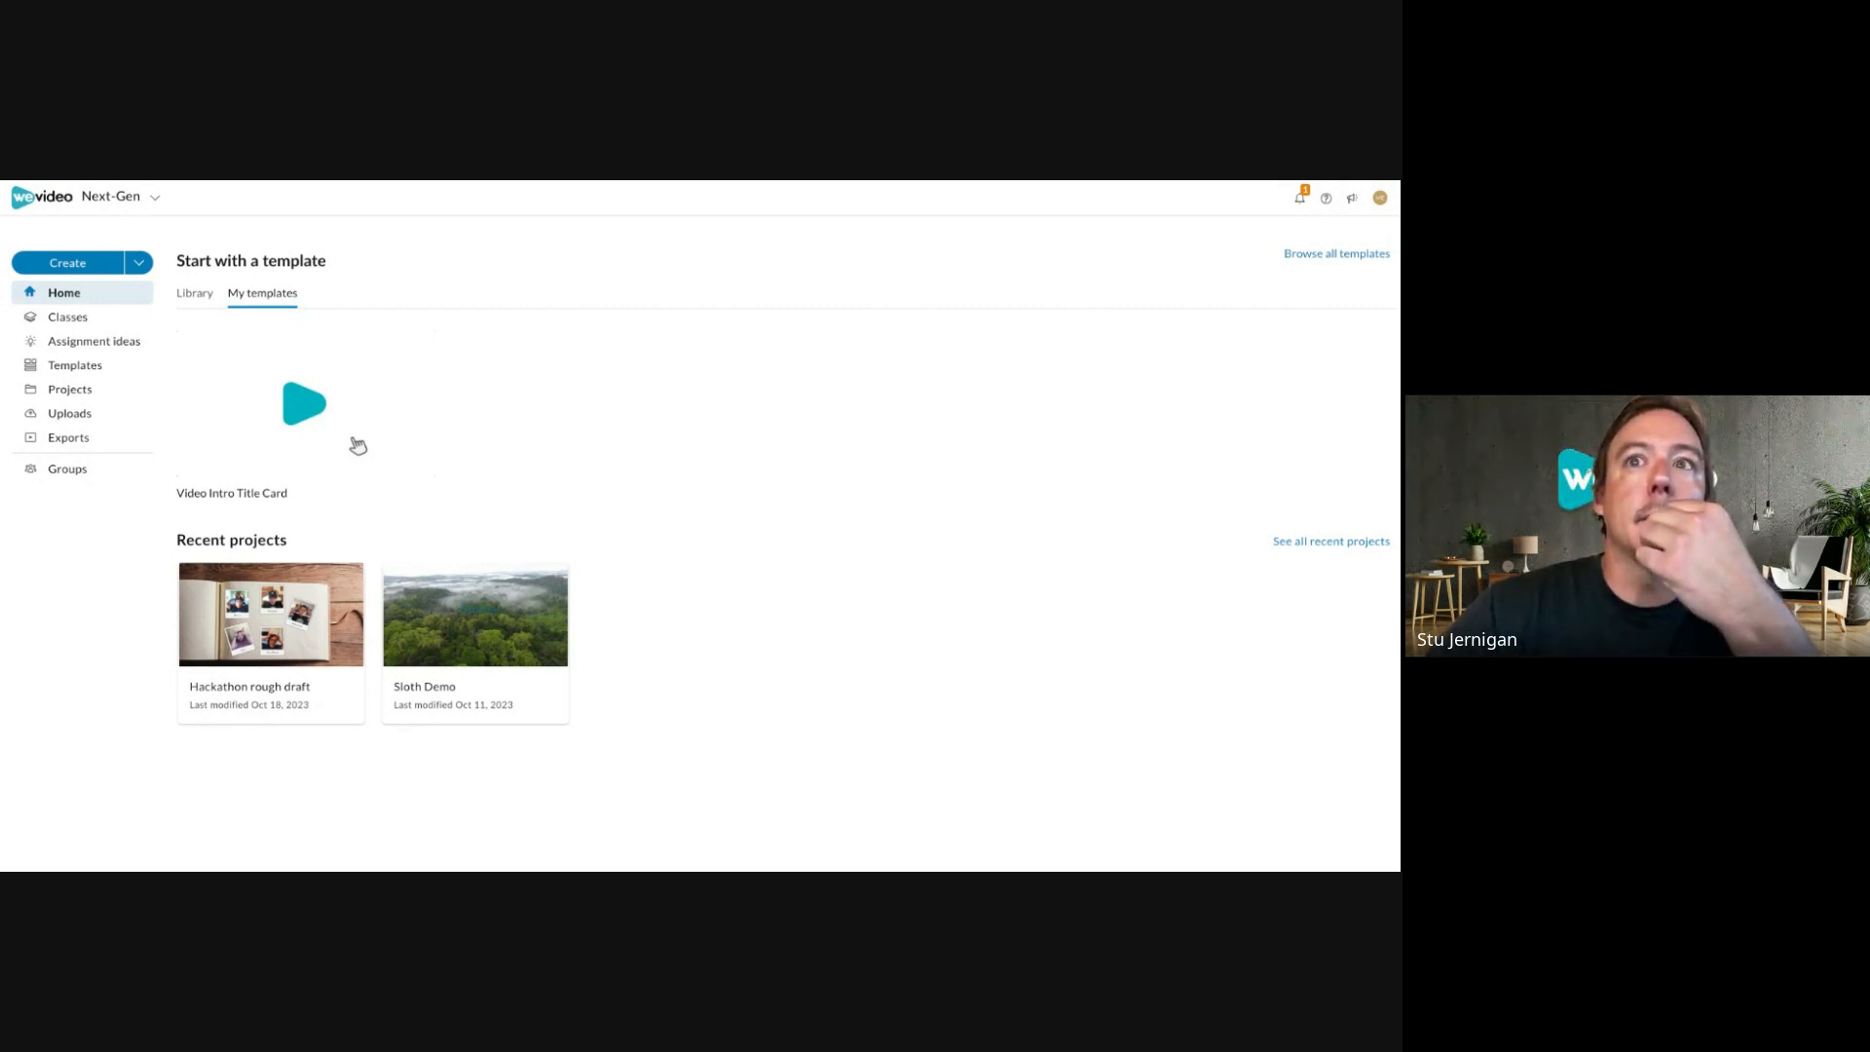
key(ctrl+Tab)
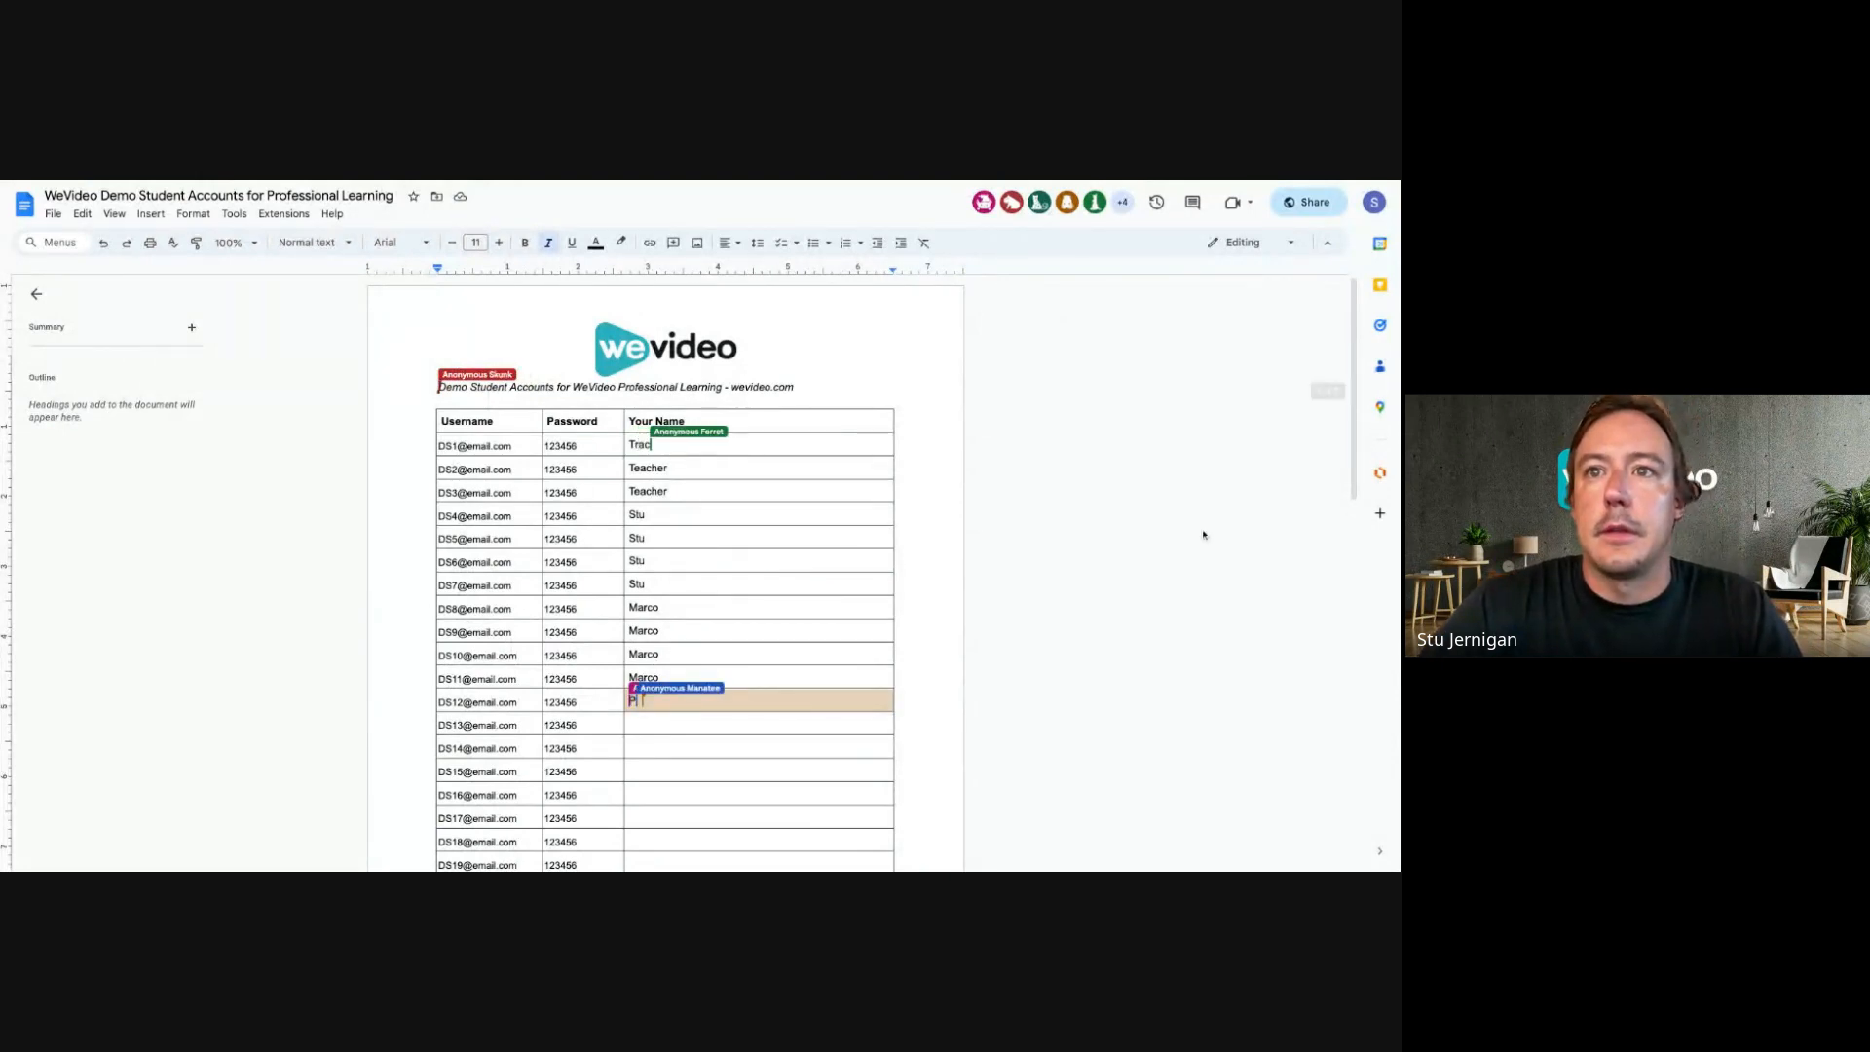
drag(669, 675, 668, 539)
key(Delete)
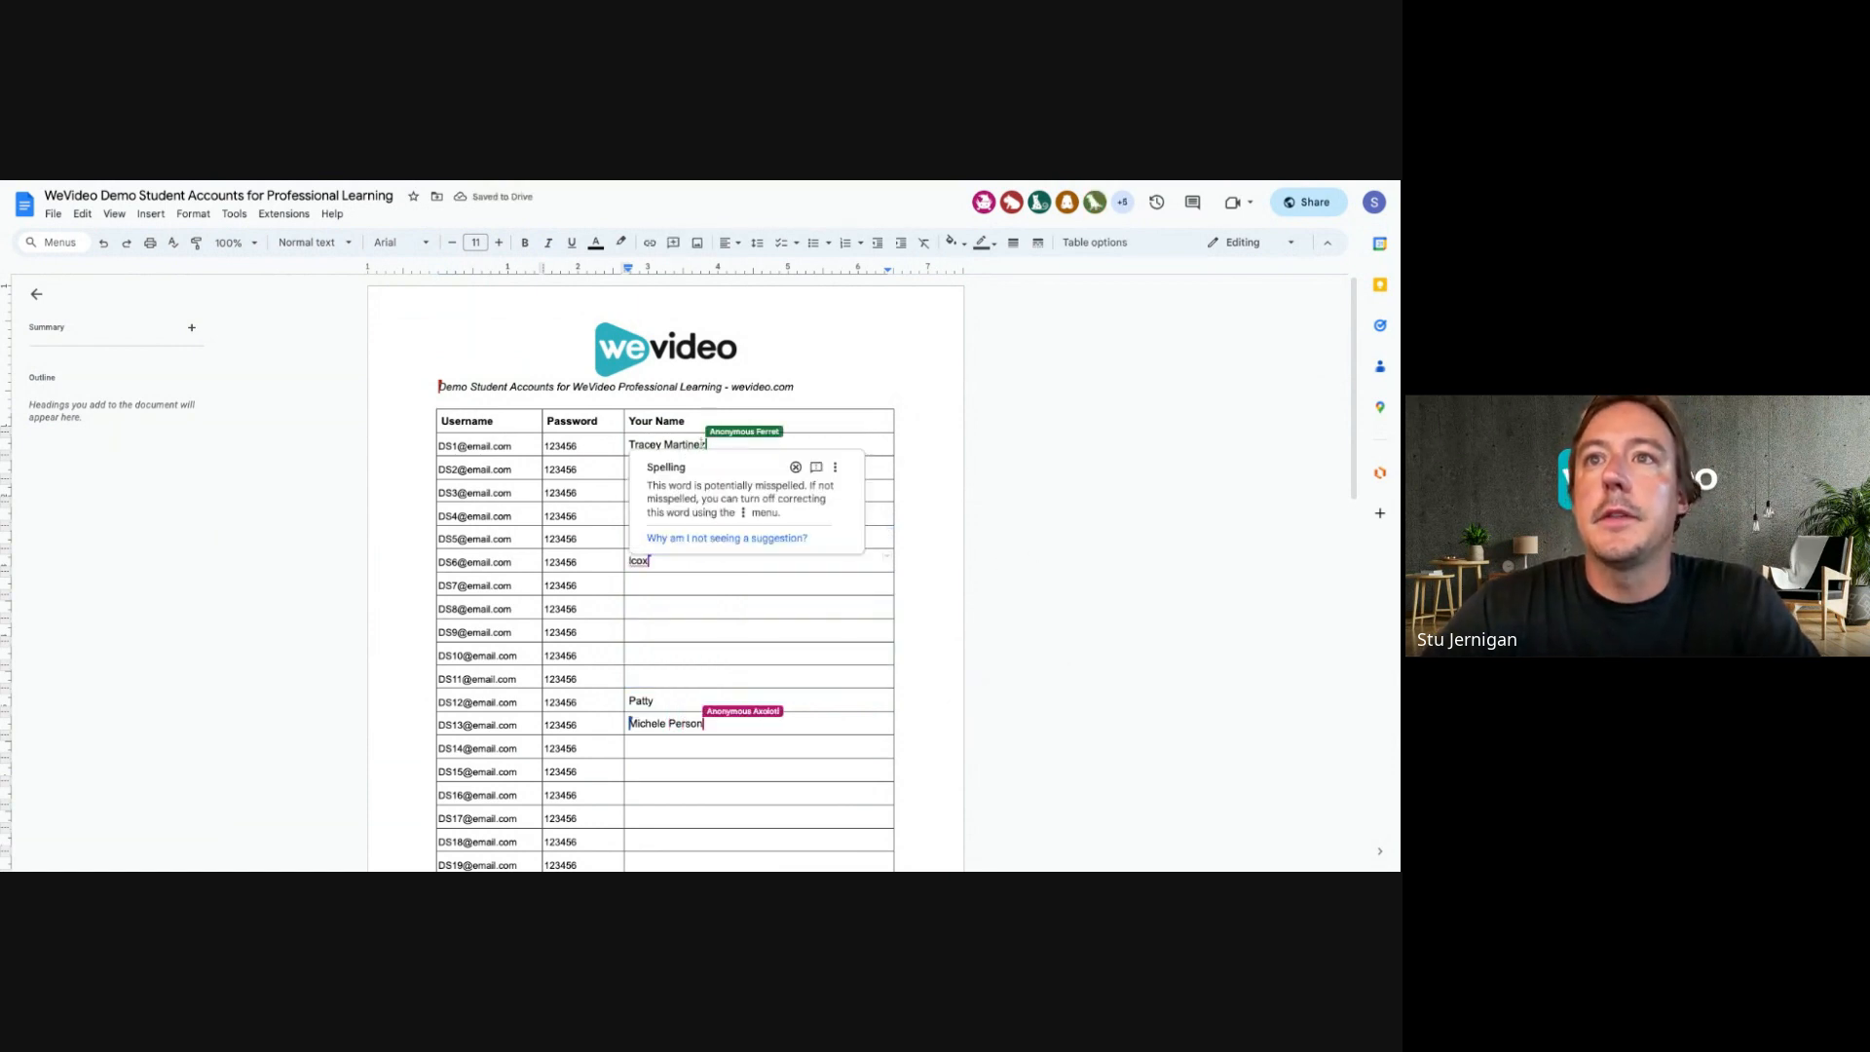
Replace the name entered for the first demo account with "Teacher".
scroll(915, 445, down, 1)
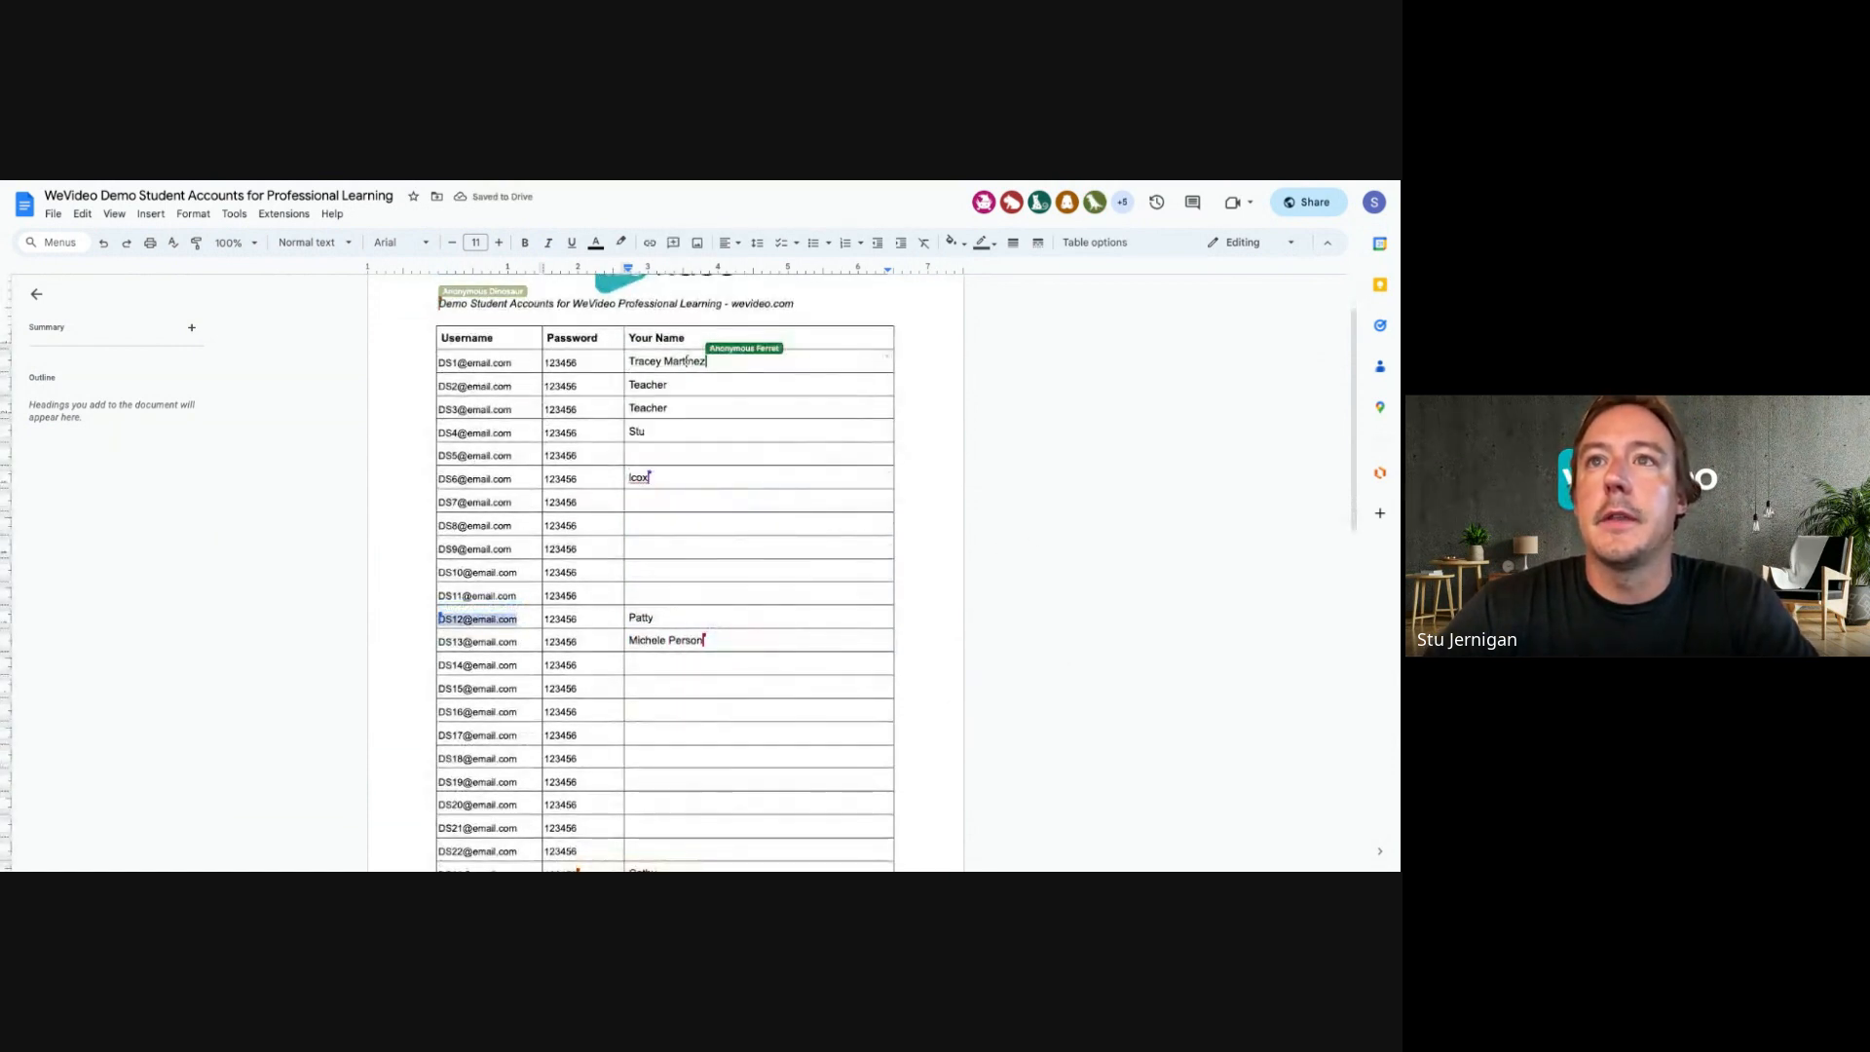
triple_click(687, 361)
text(Teacher)
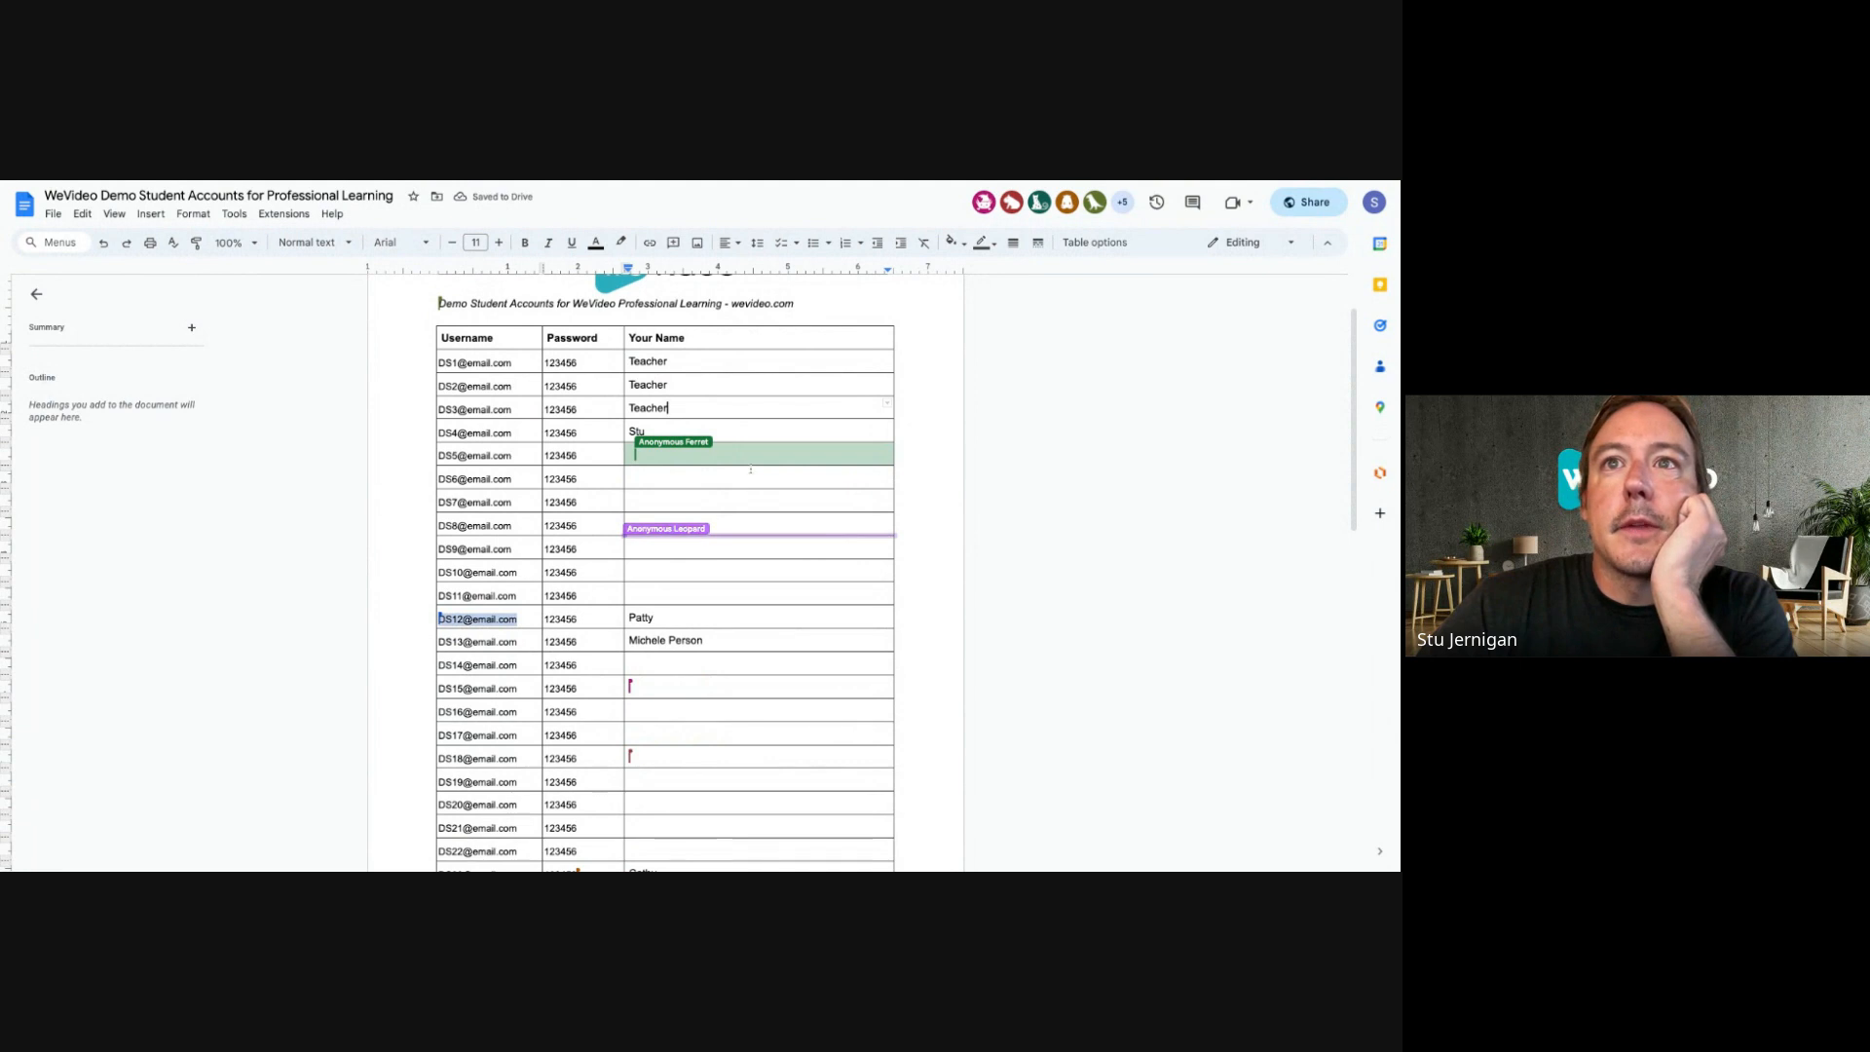
scroll(795, 466, down, 1)
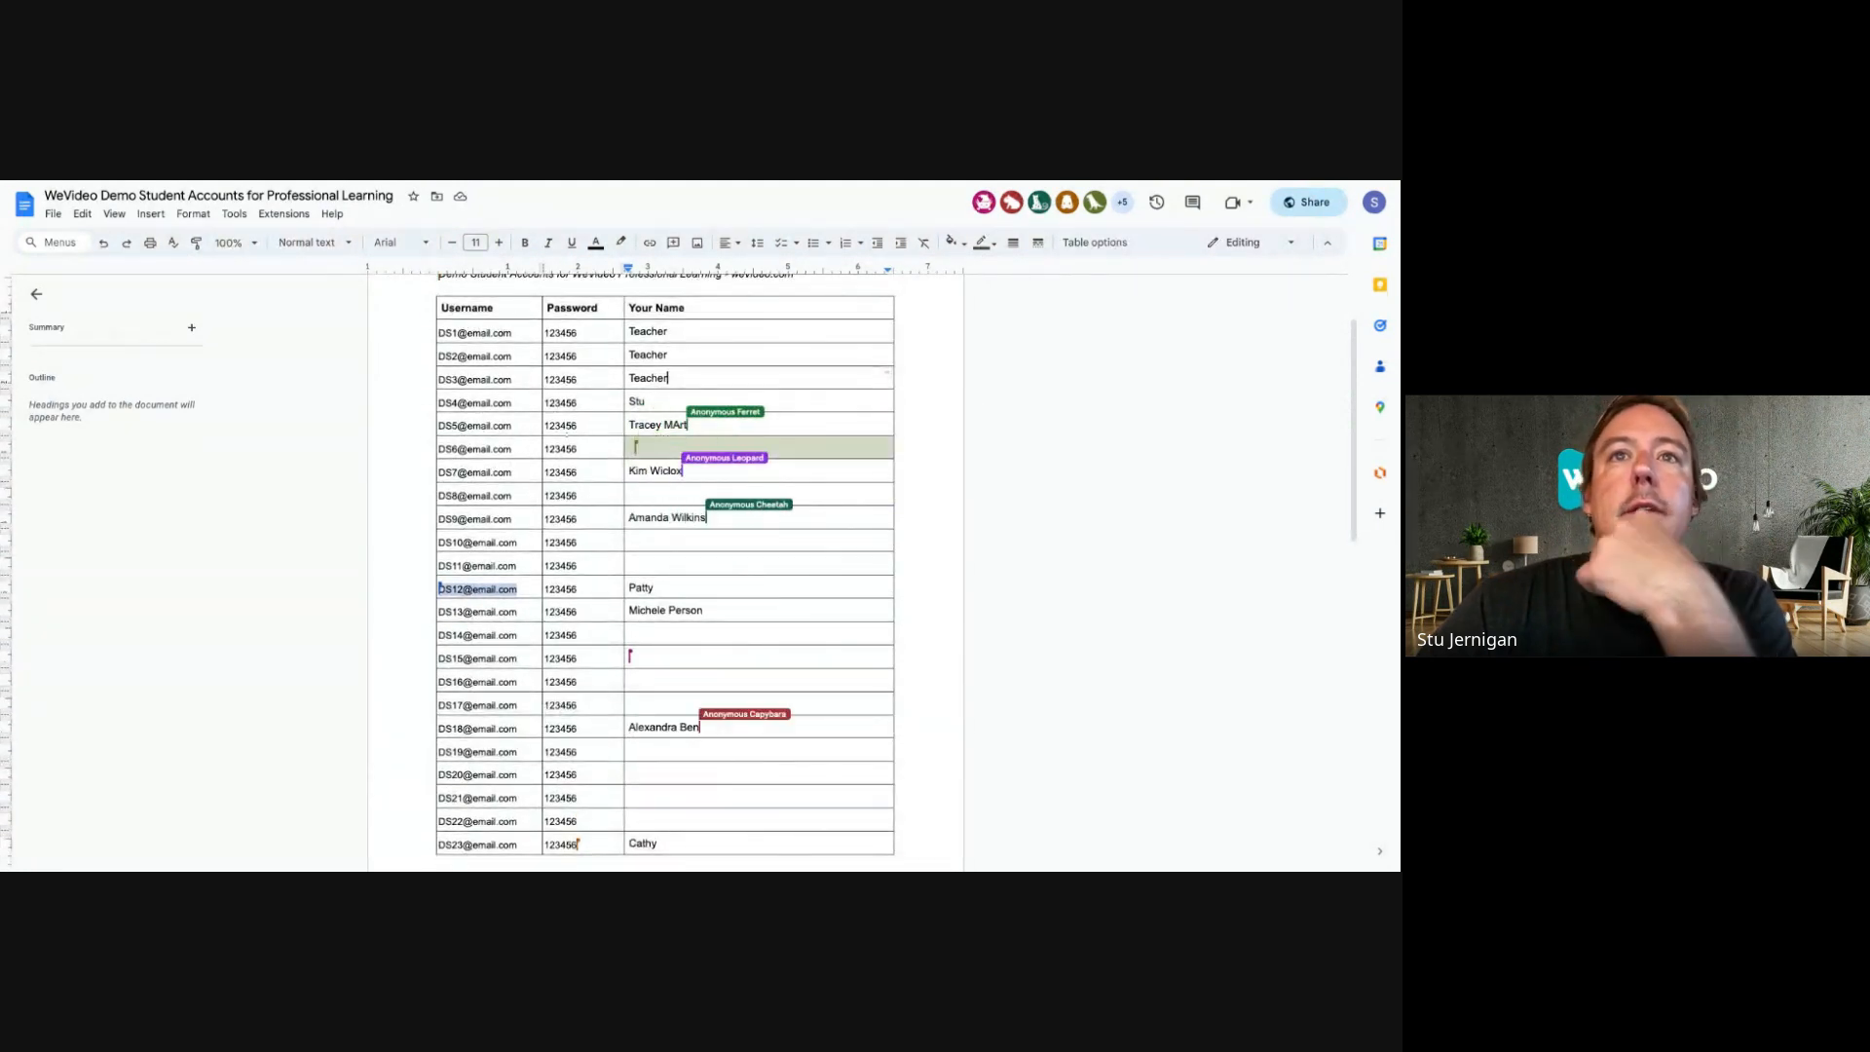
scroll(599, 466, down, 1)
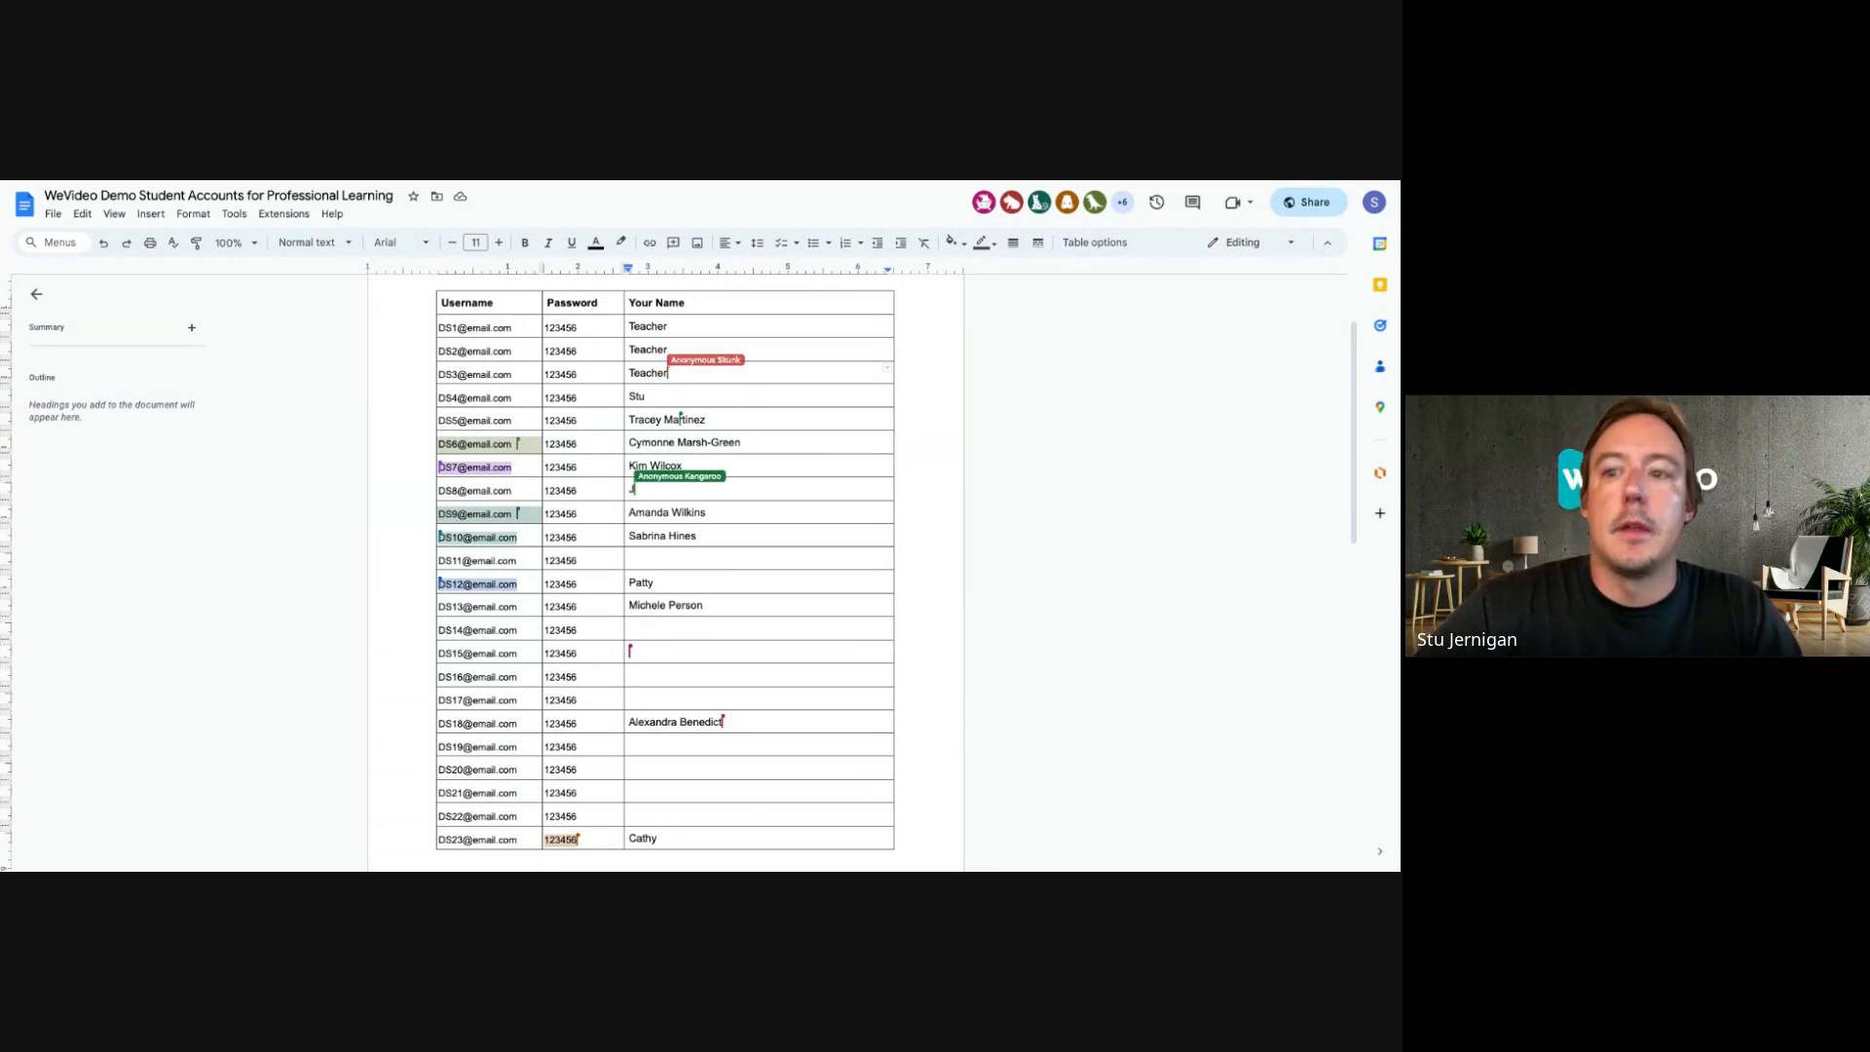
Switch to WeVideo and look through the Projects, Uploads and Exports pages, ending on the Home page.
key(ctrl+Tab)
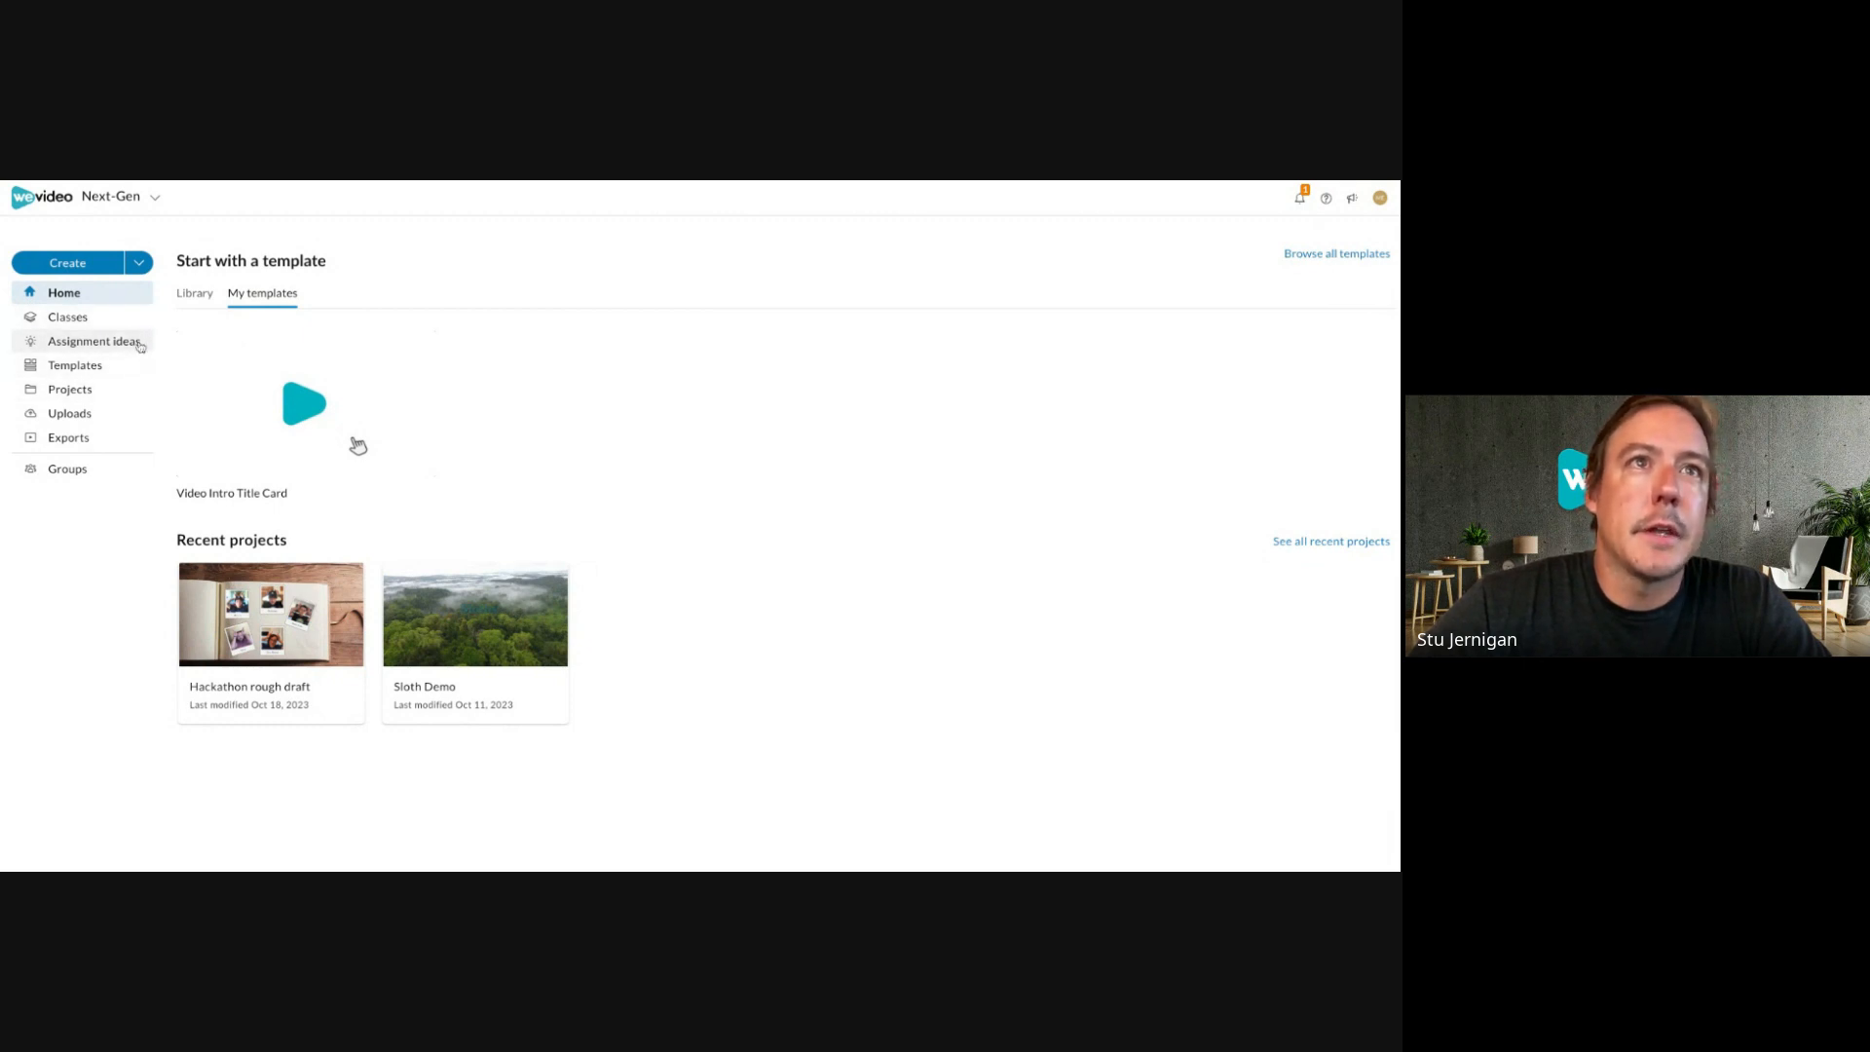
click(136, 397)
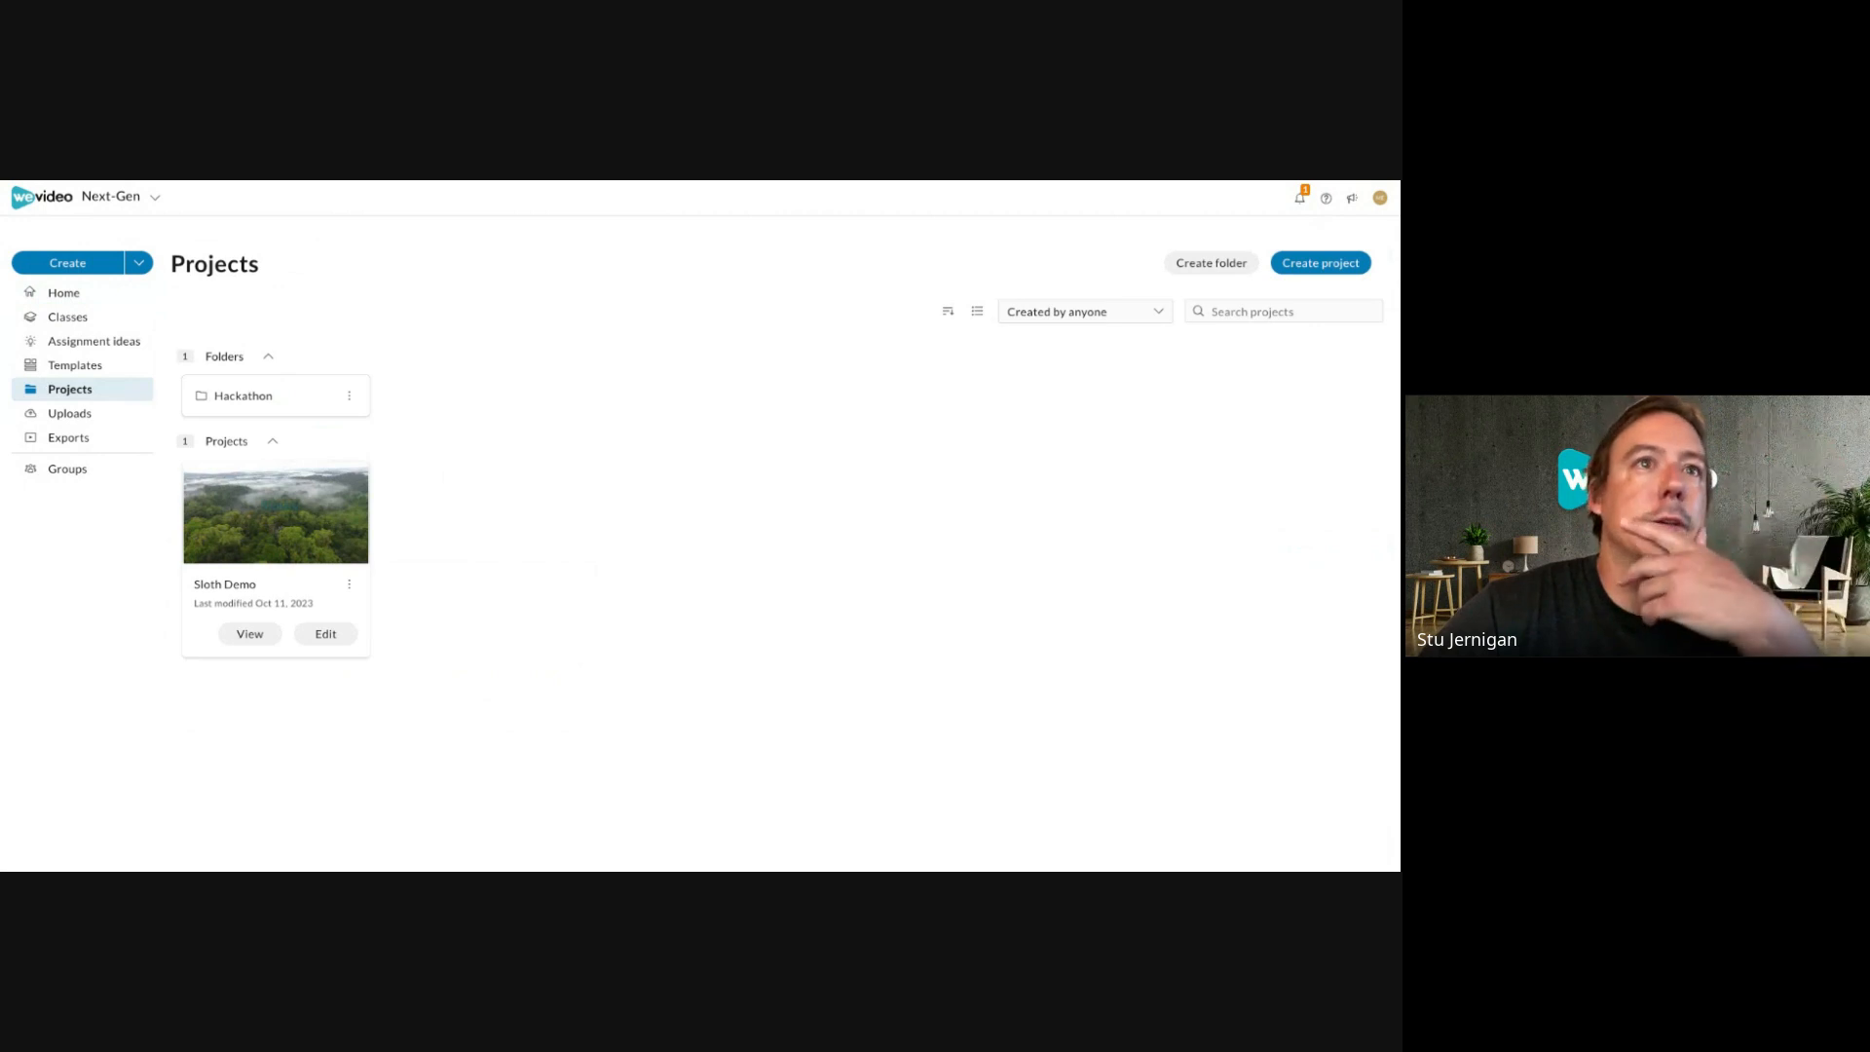
click(137, 417)
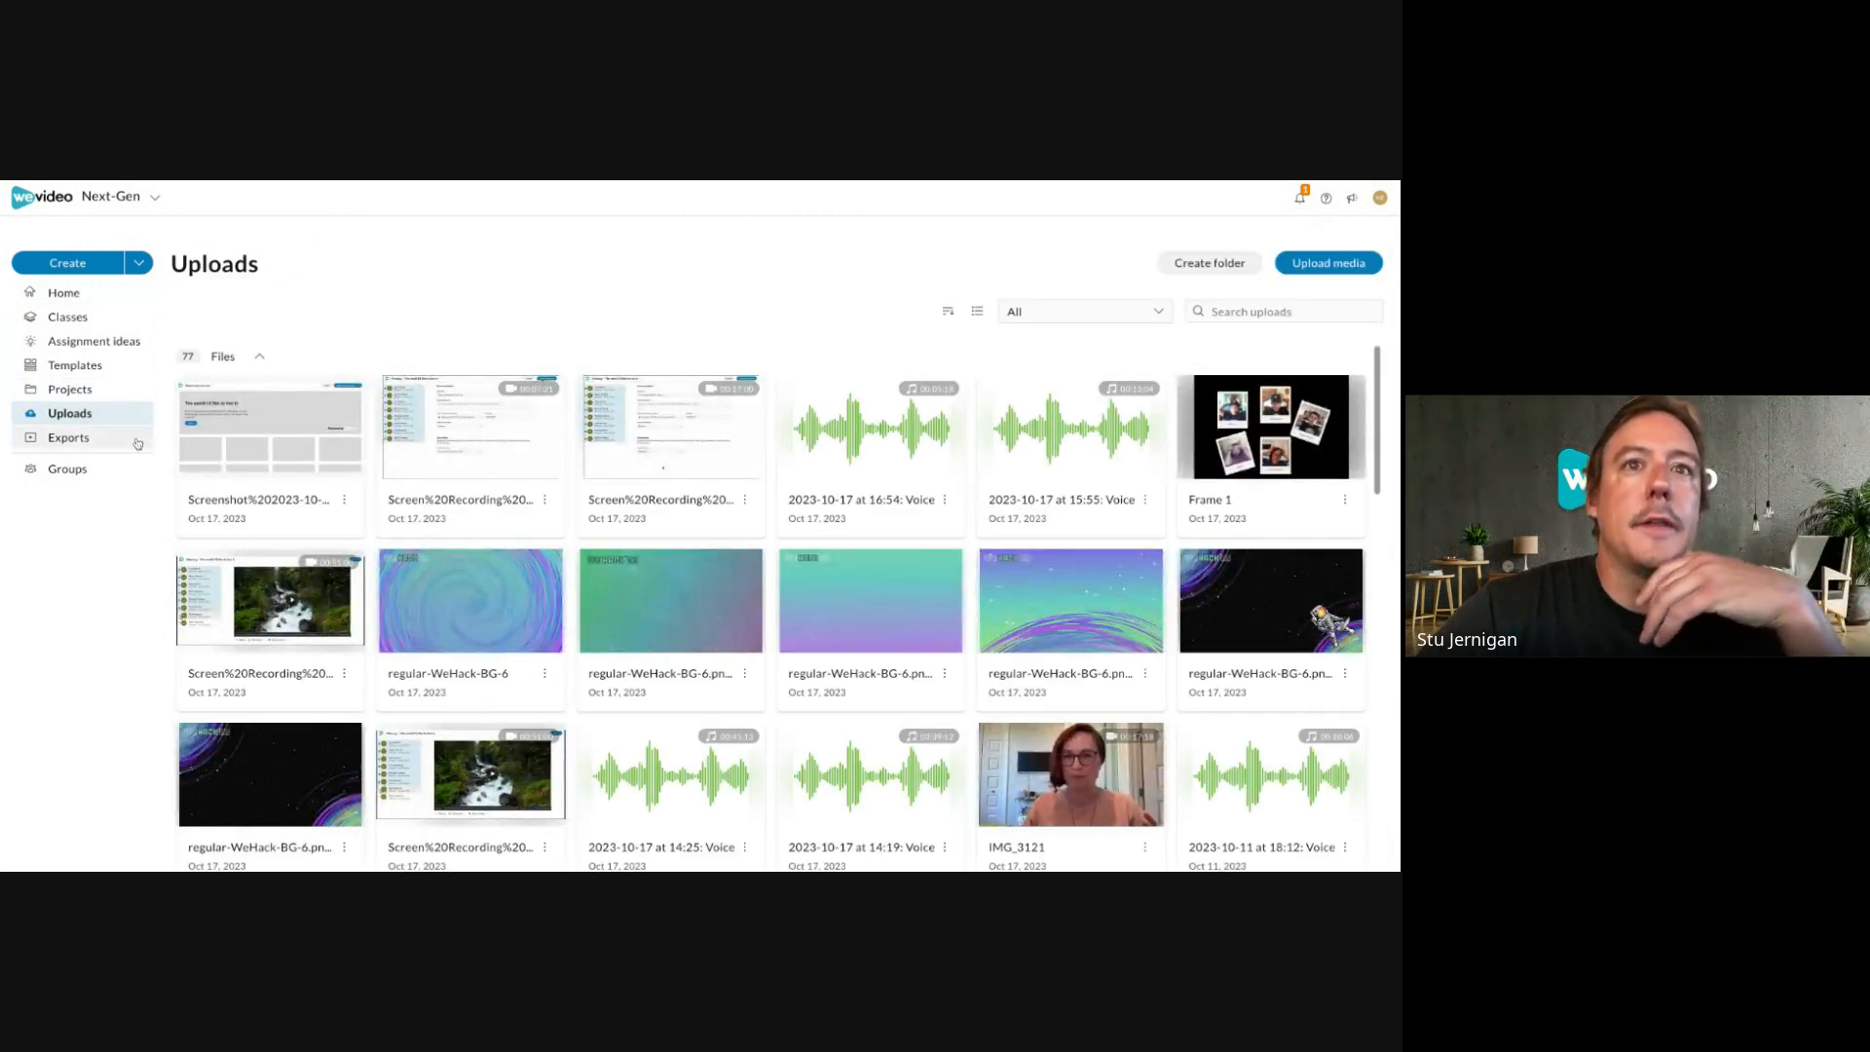
click(137, 441)
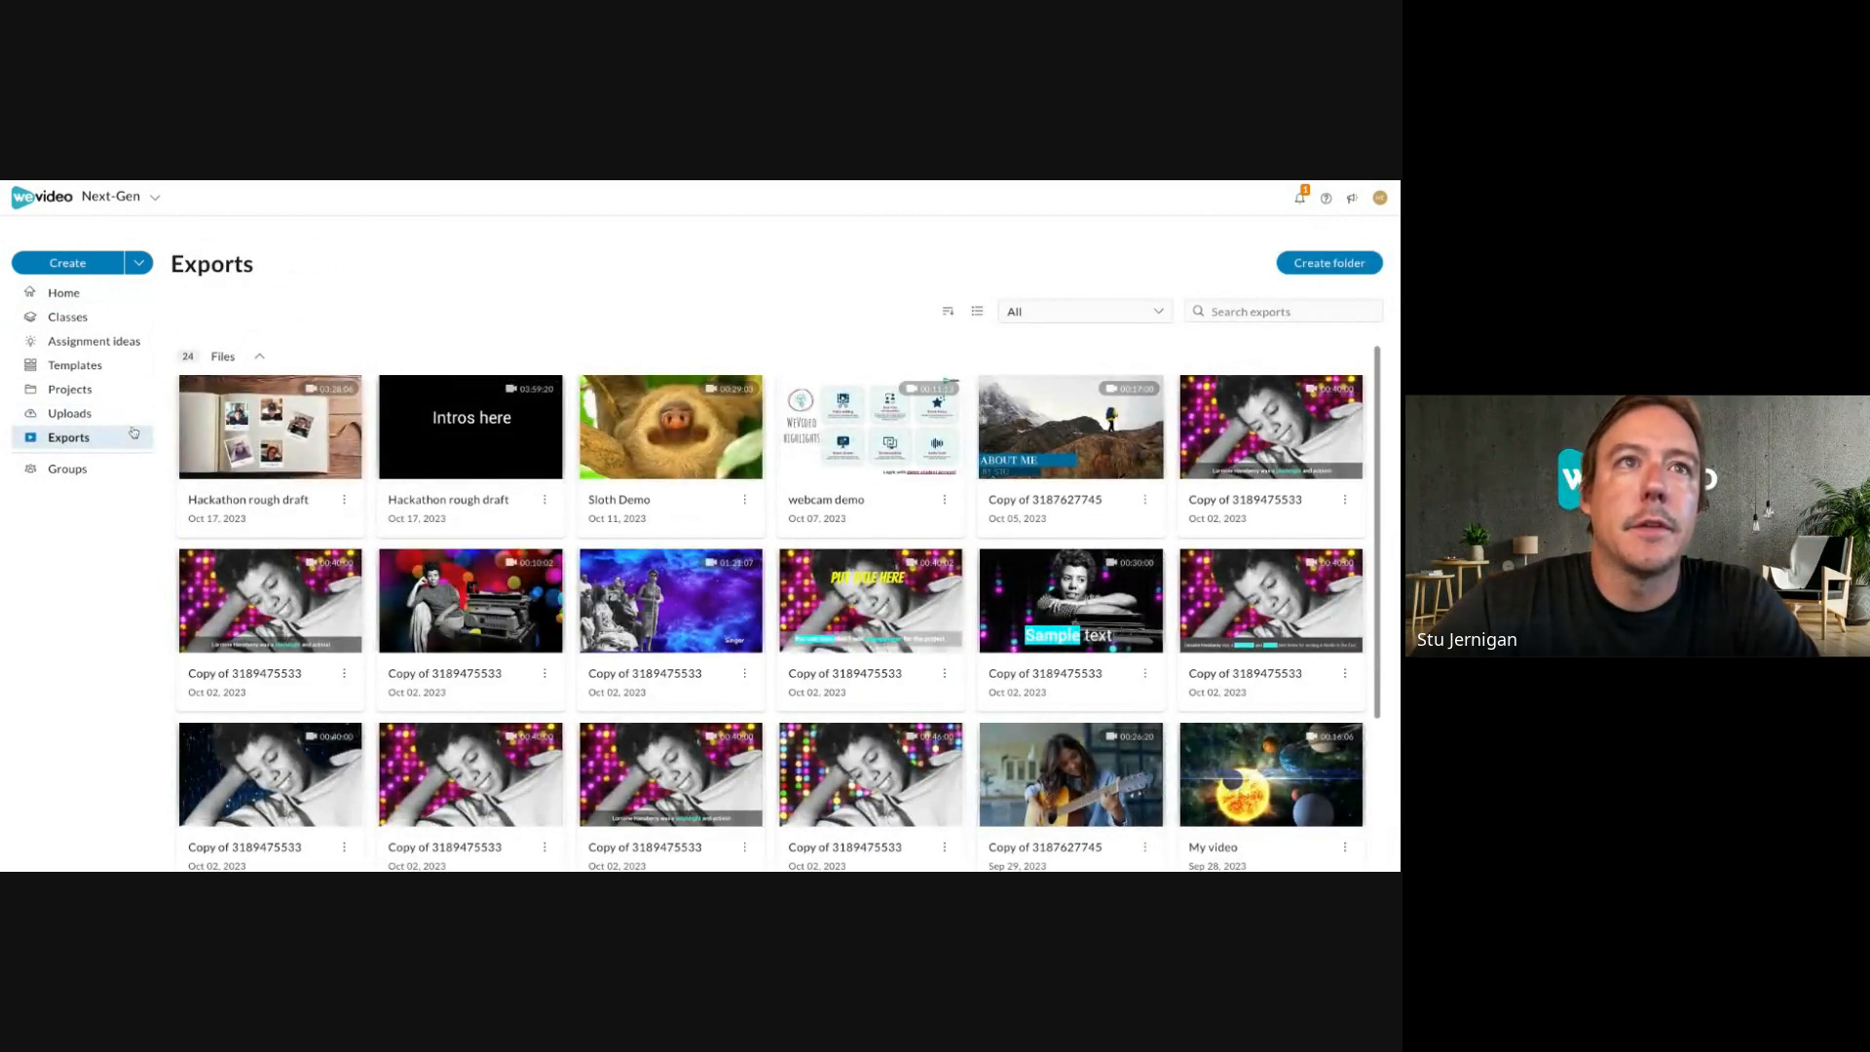
click(131, 293)
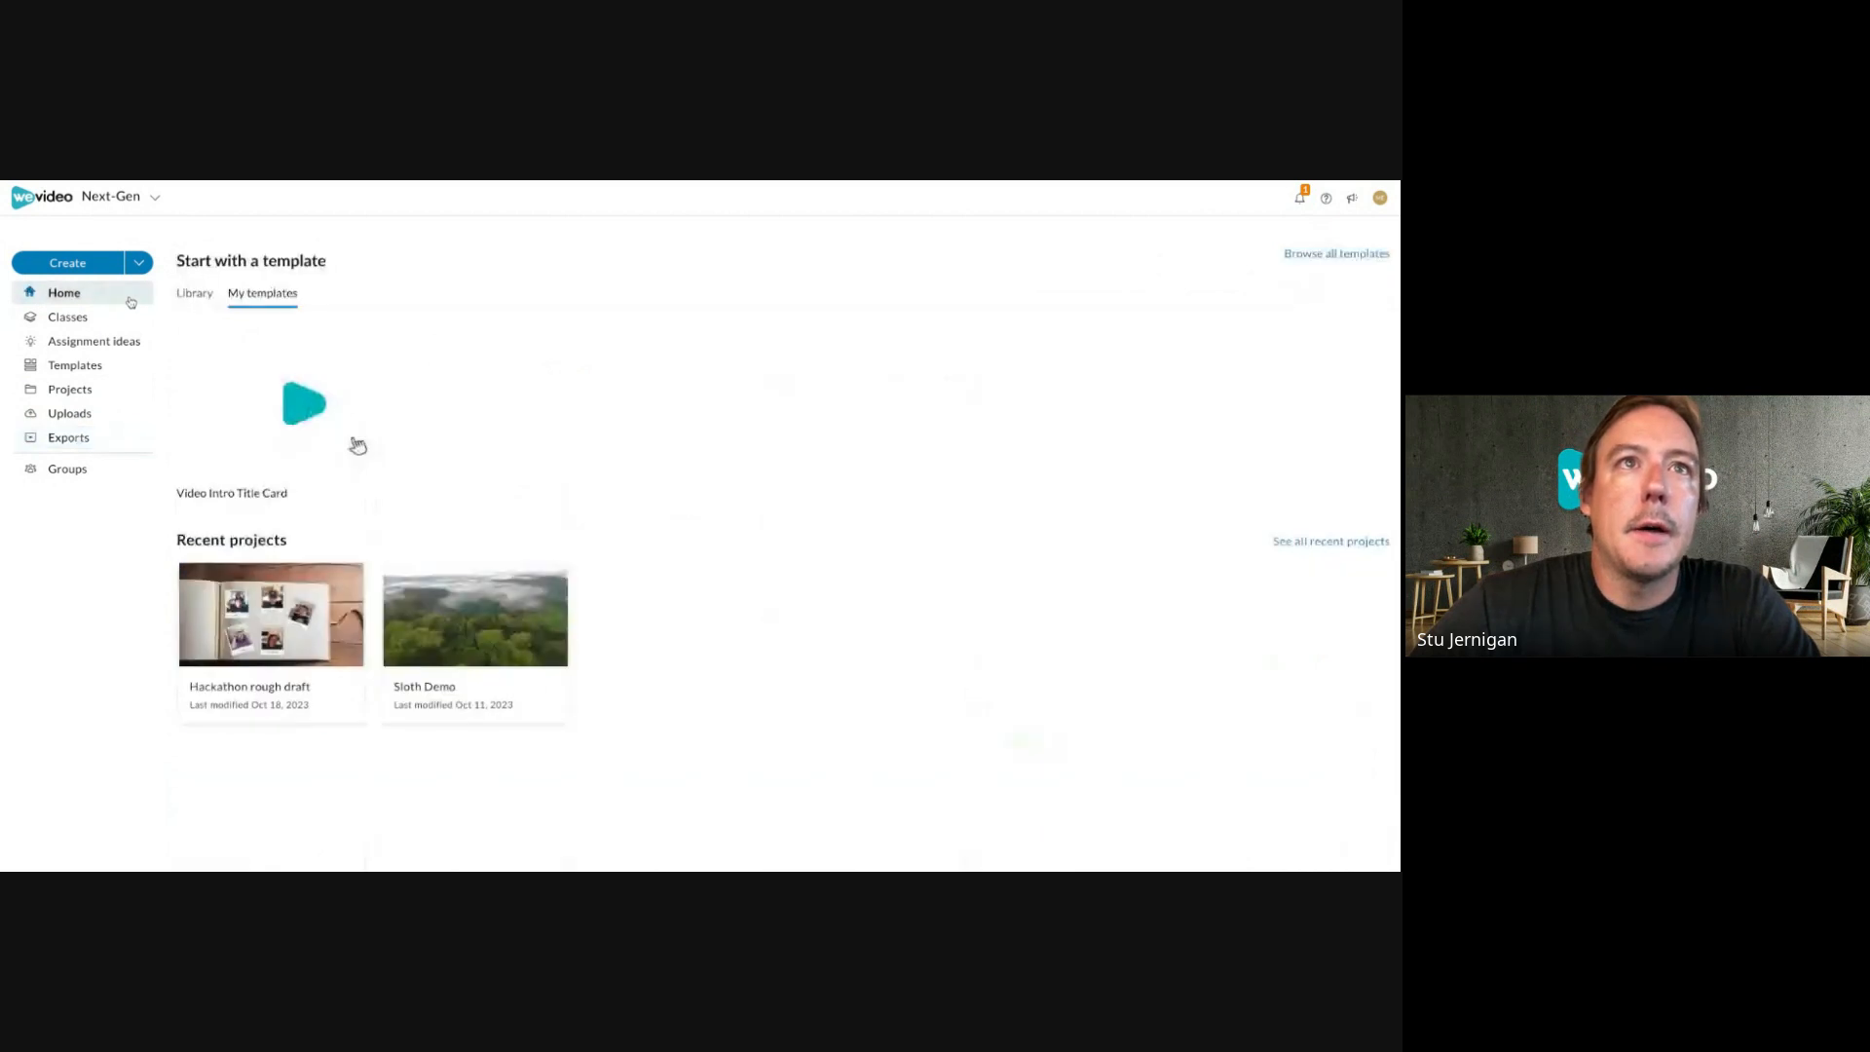
Open the Classes page and view the form for creating a class, closing it without creating one.
click(137, 319)
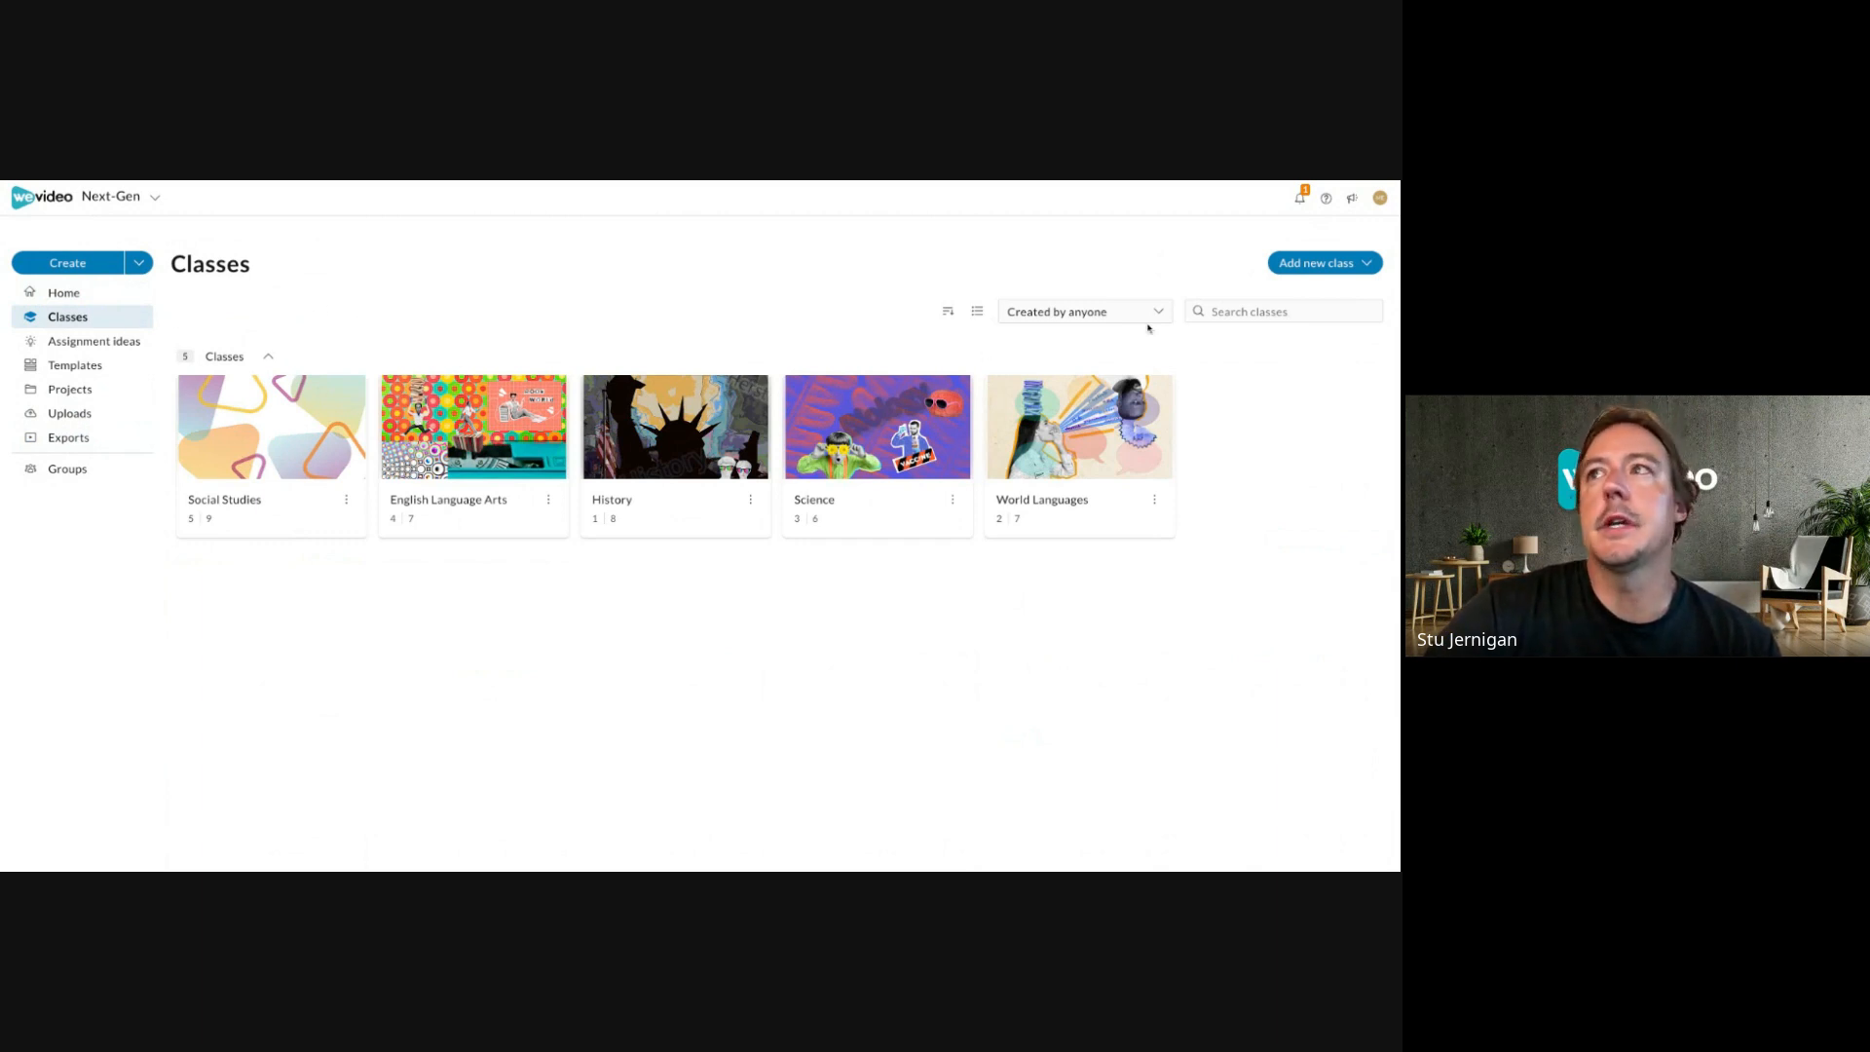
click(1368, 263)
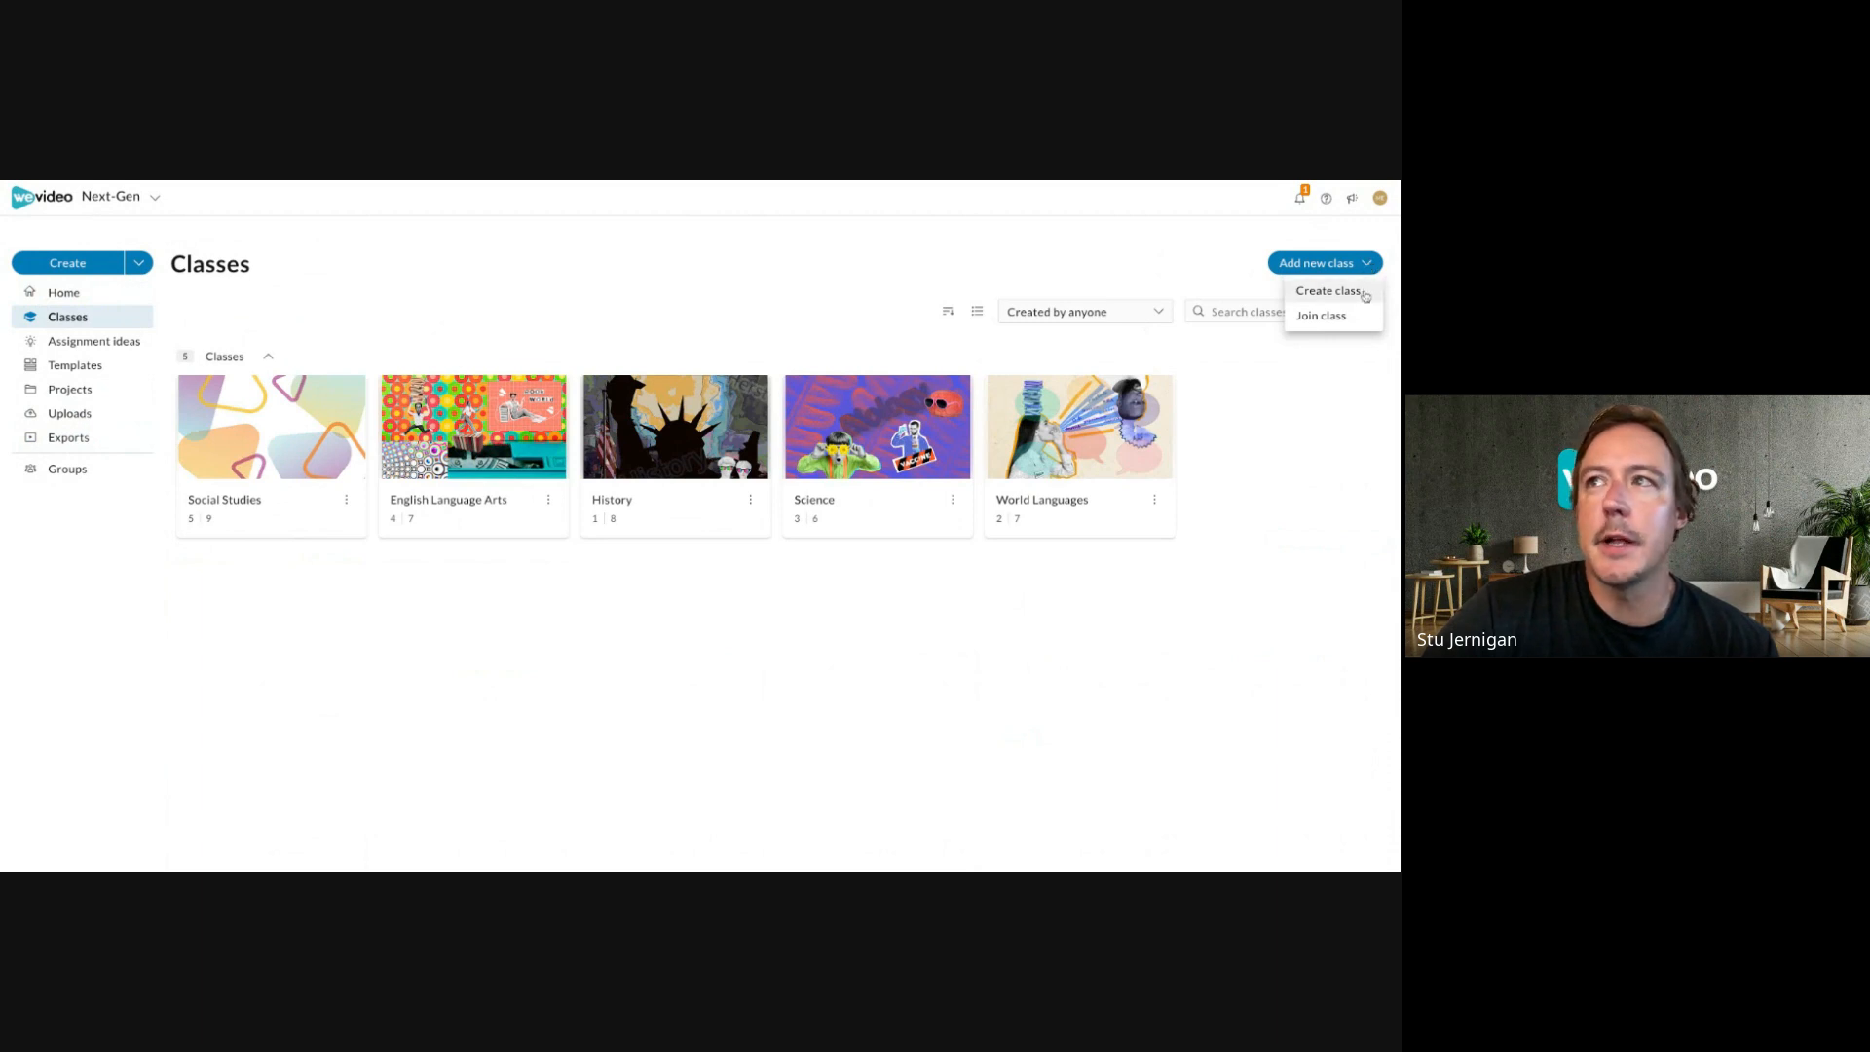
click(1363, 292)
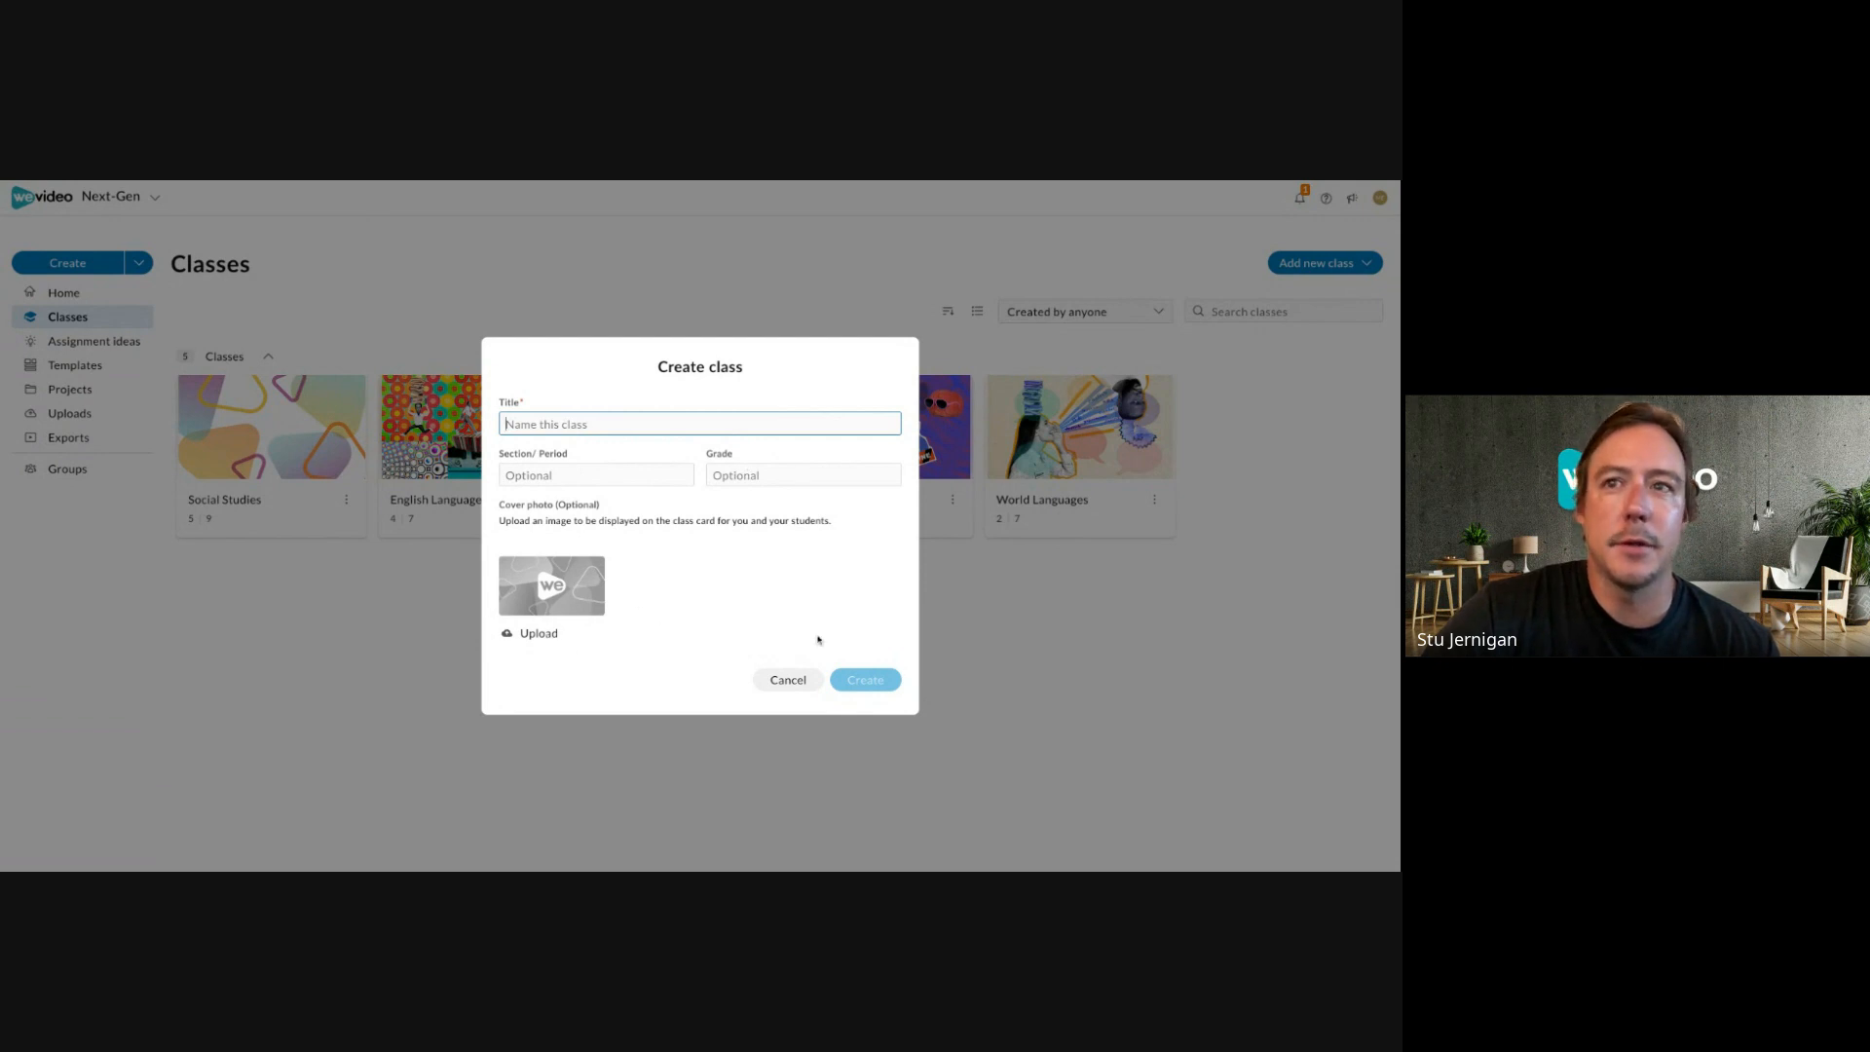
click(788, 680)
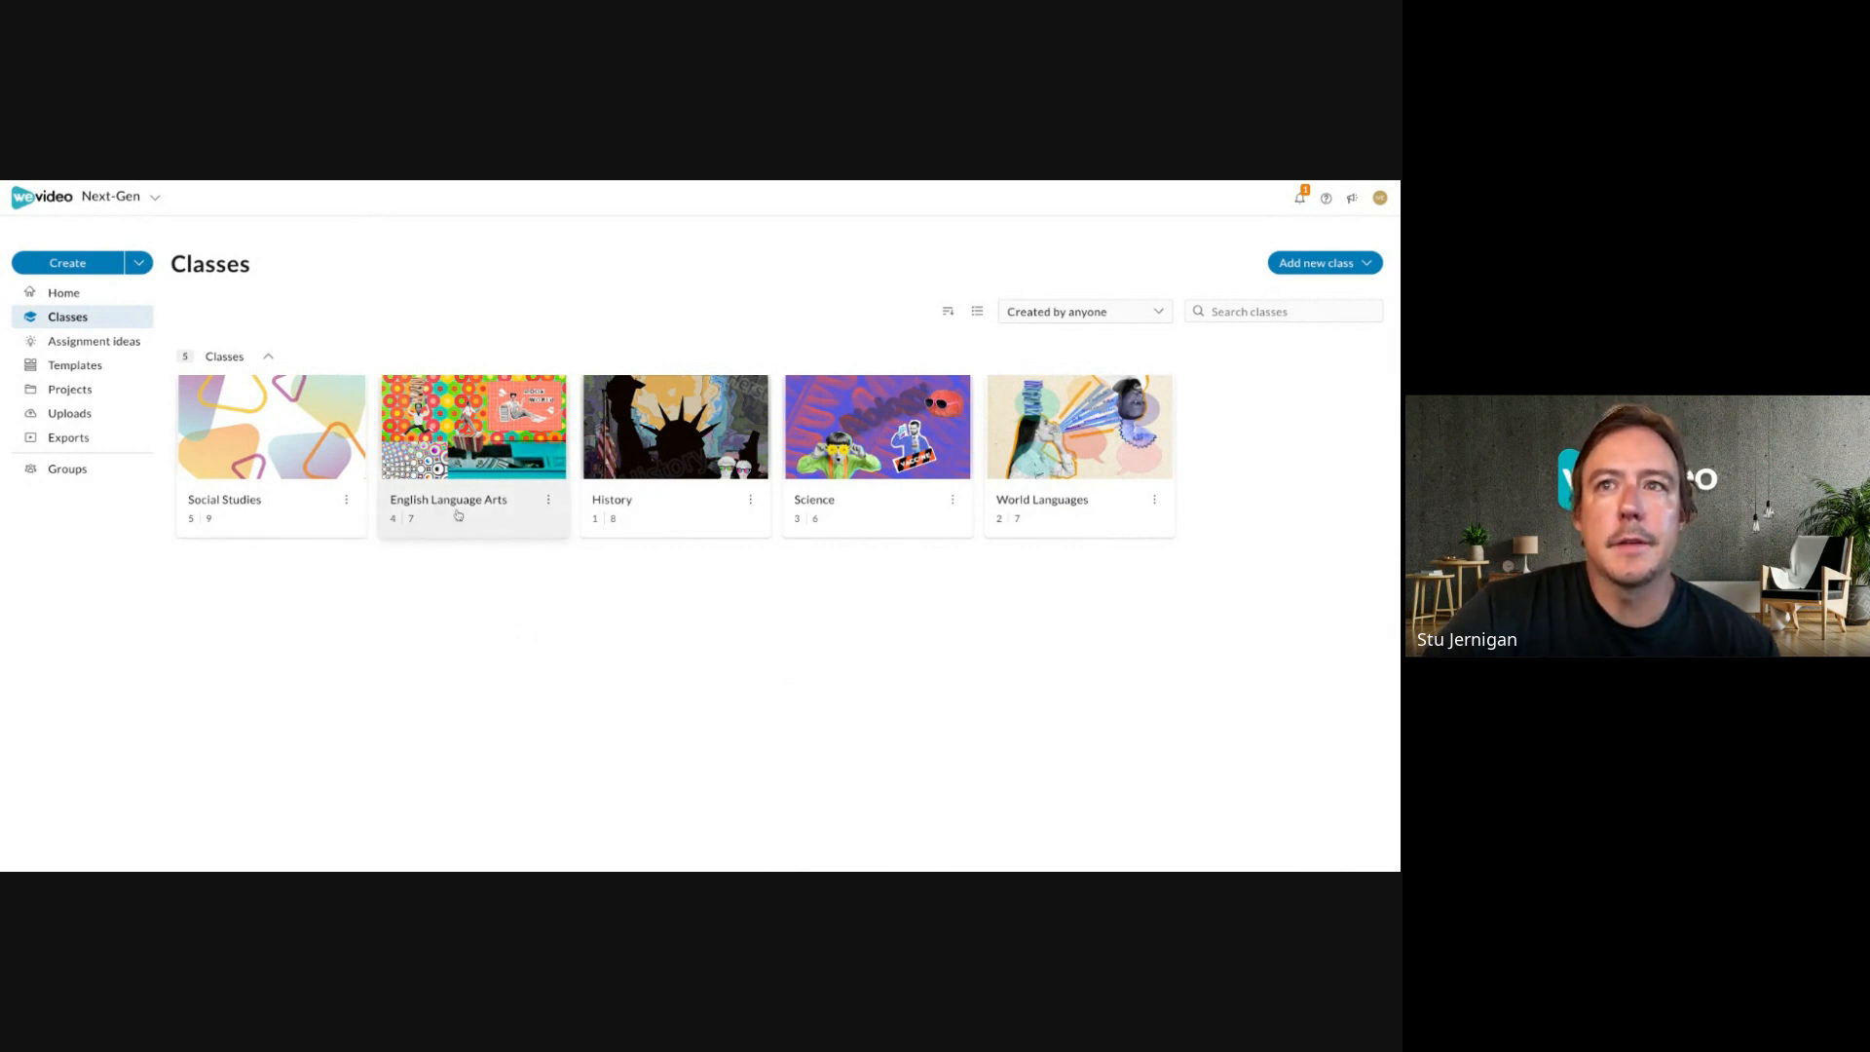
Open the English Language Arts class and look through its list of assignments.
click(472, 438)
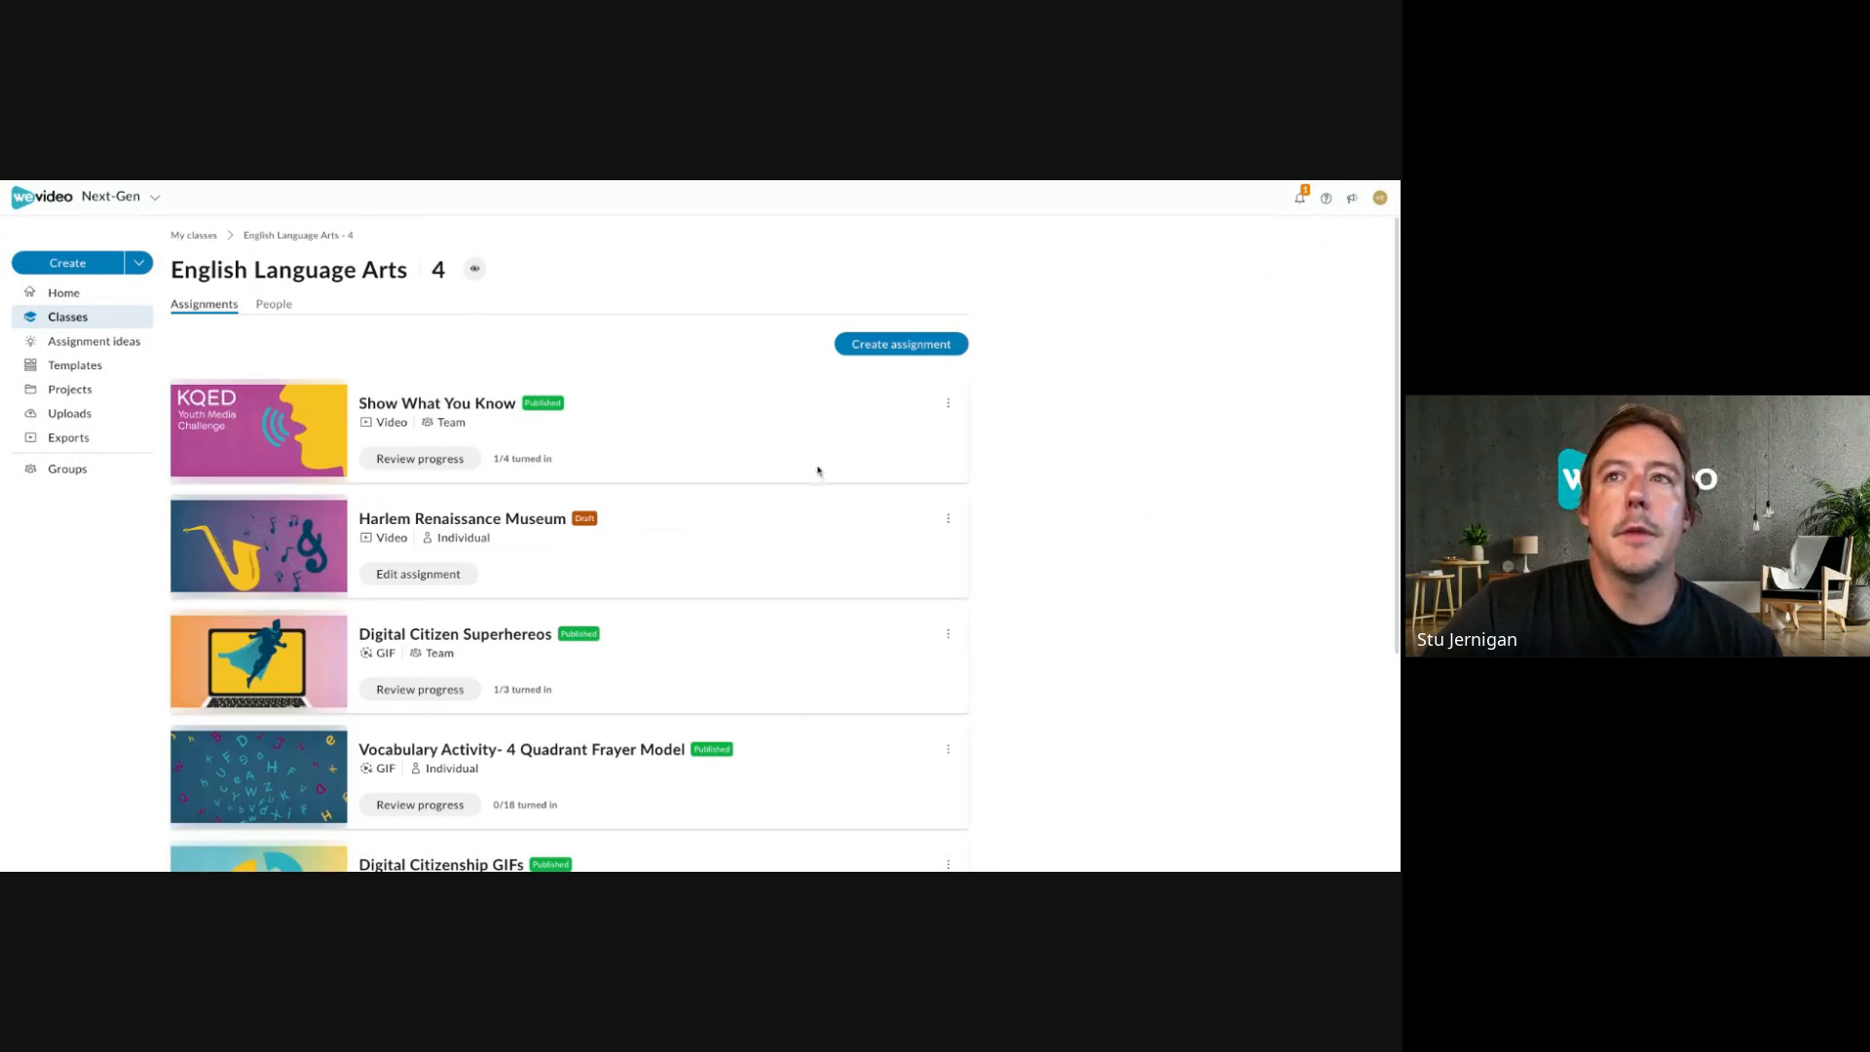
scroll(1020, 551, down, 4)
scroll(1019, 546, up, 4)
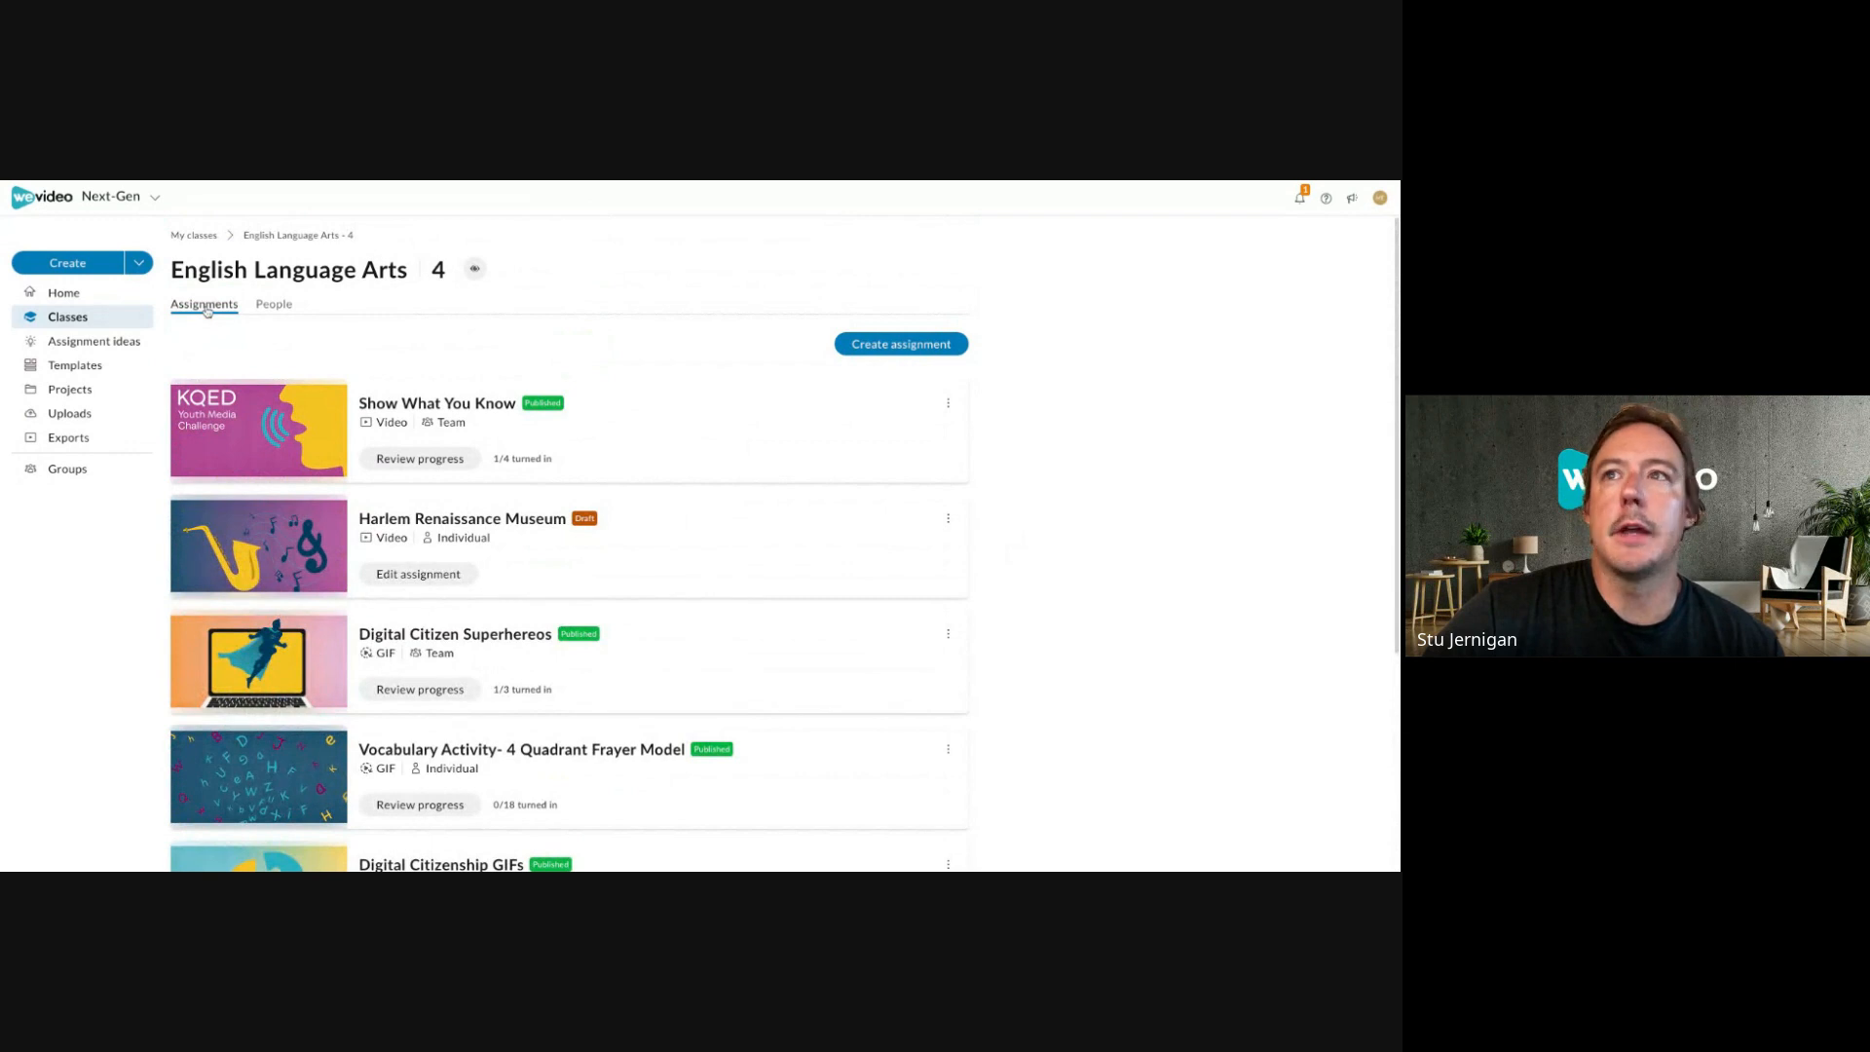
Examine the form for creating an assignment, including its video editor setup, and cancel it without saving.
click(957, 349)
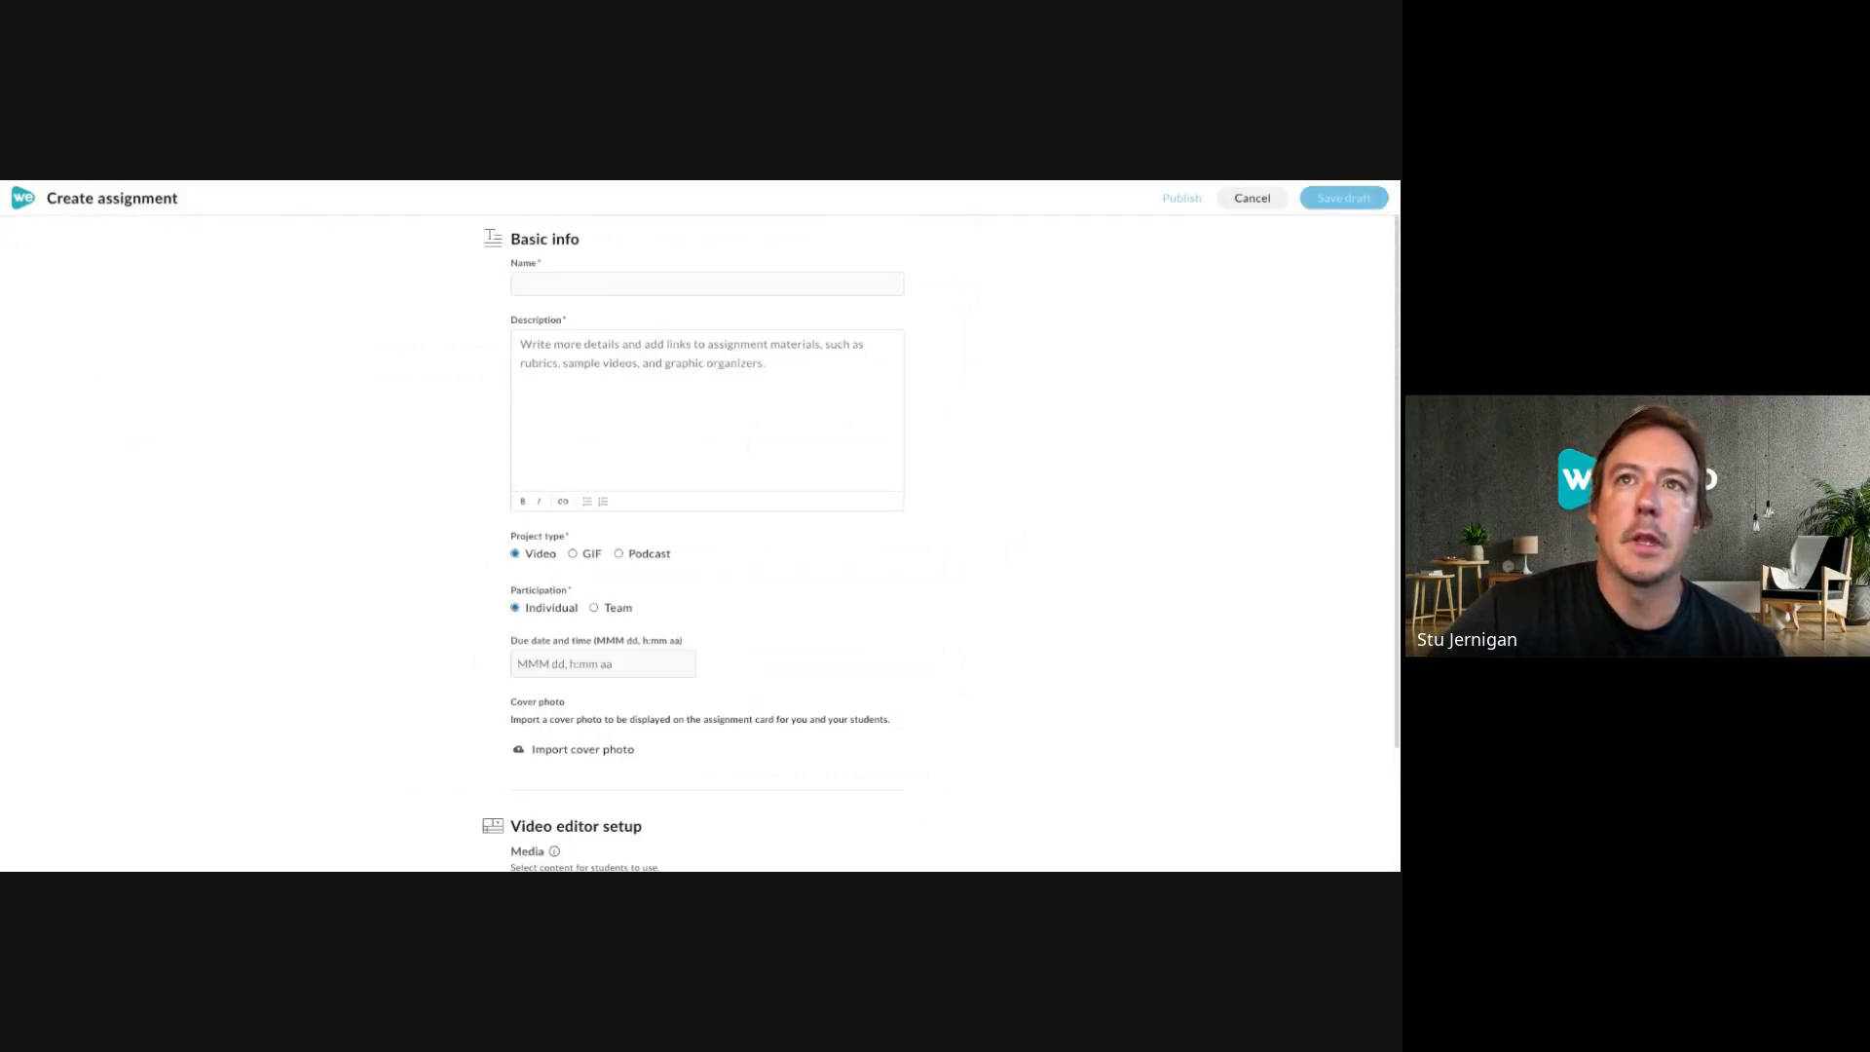
scroll(651, 788, down, 2)
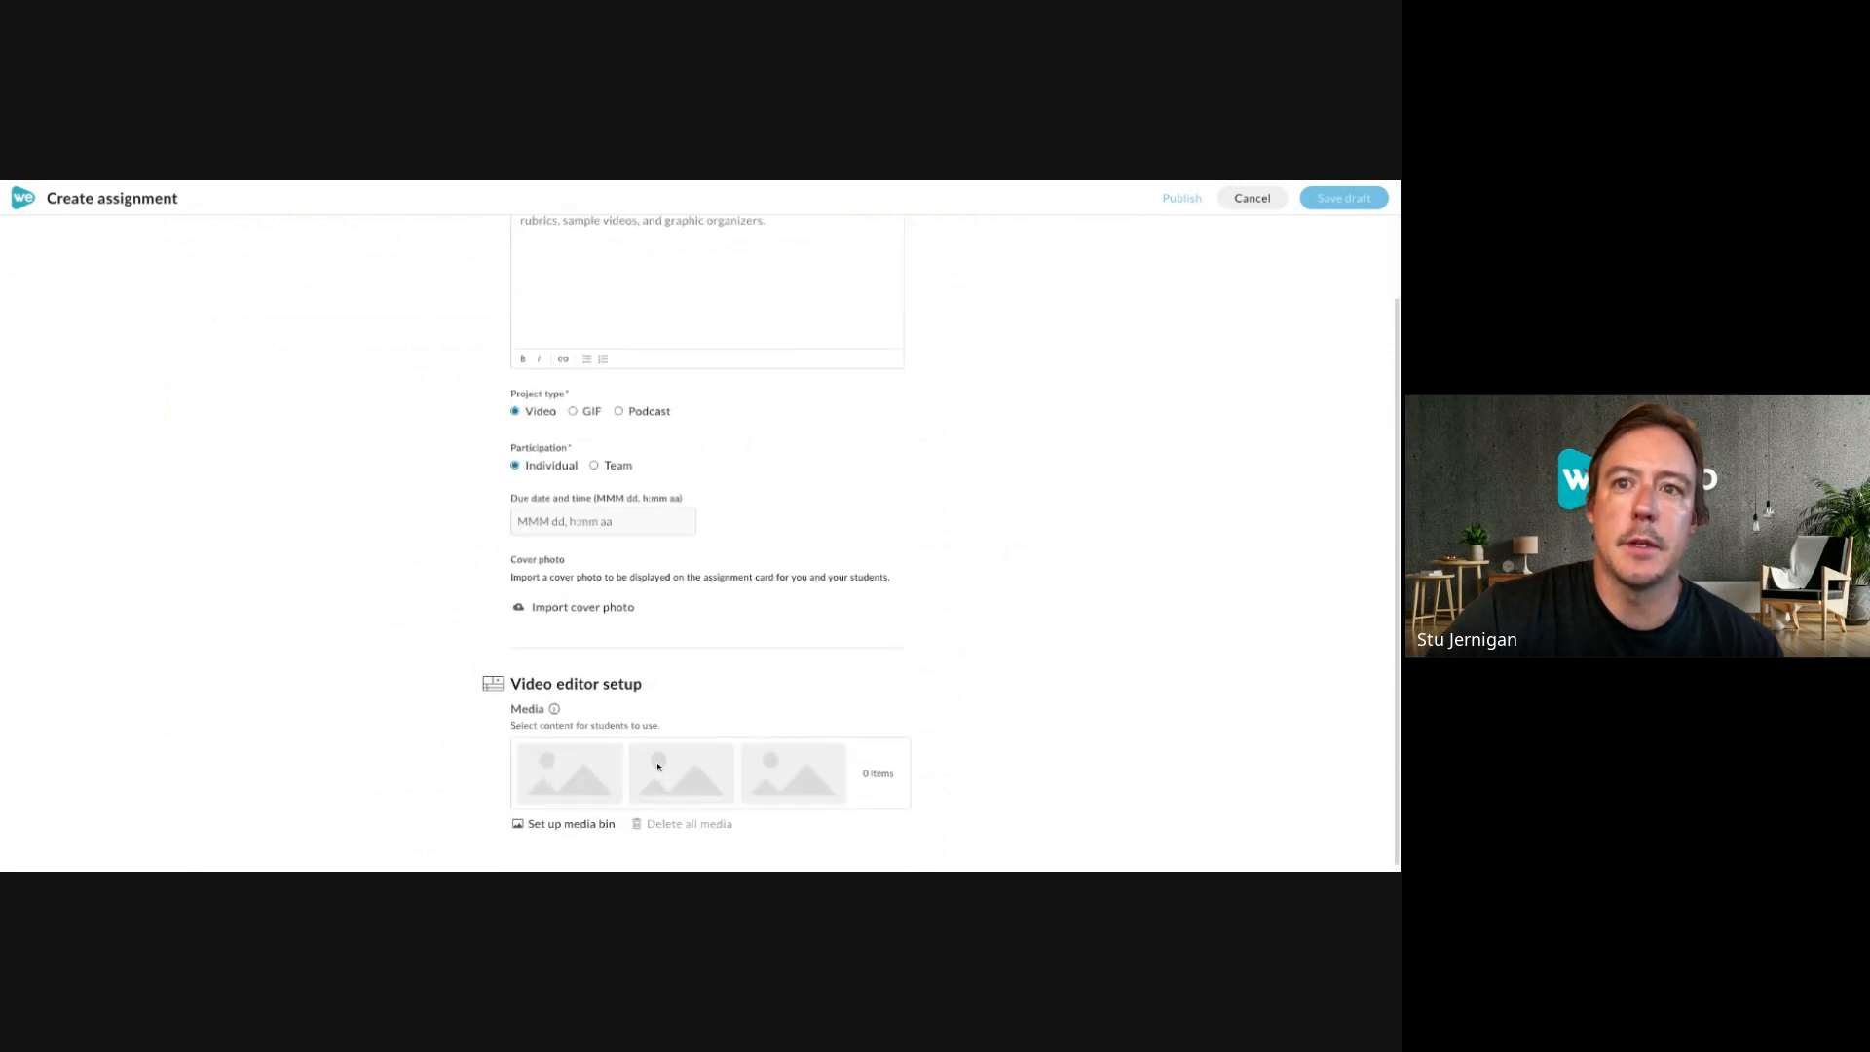
scroll(656, 763, up, 2)
click(1244, 203)
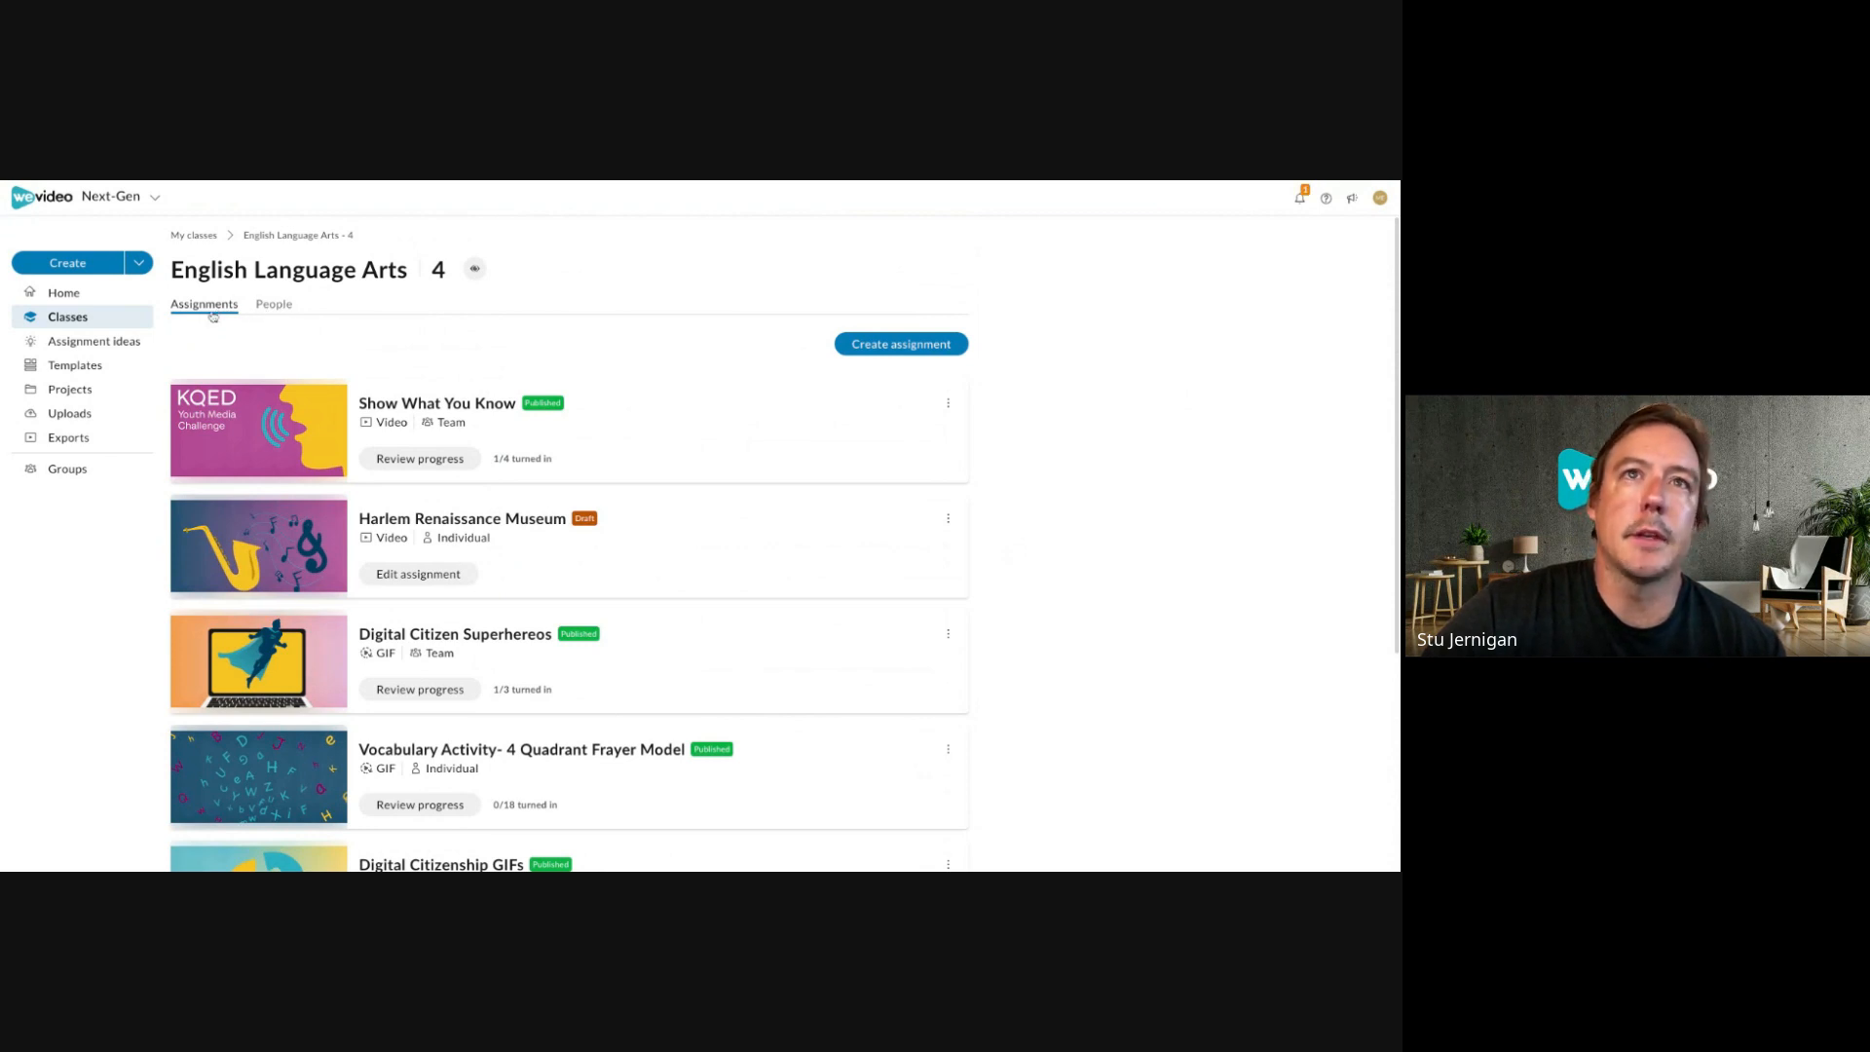
View the class's student list and copy the student join code from the Share invite link or code option.
click(285, 310)
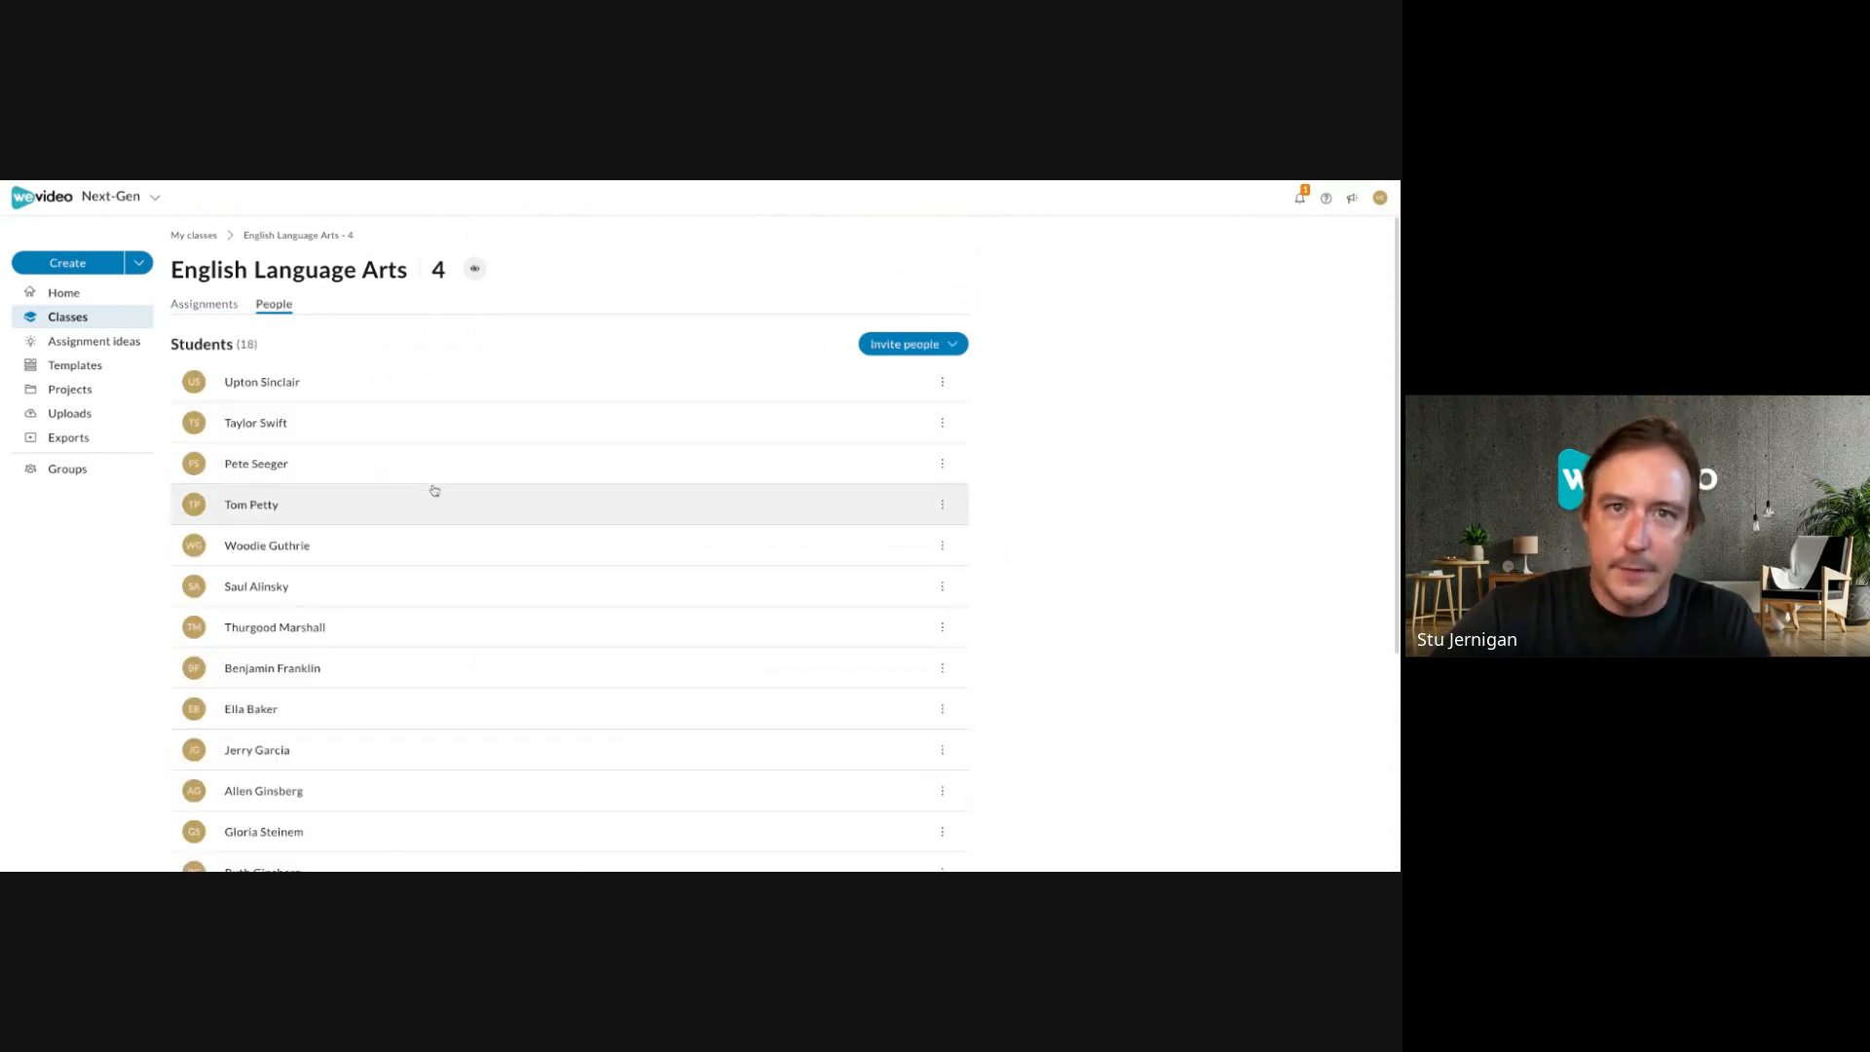
scroll(552, 575, down, 1)
scroll(563, 584, up, 1)
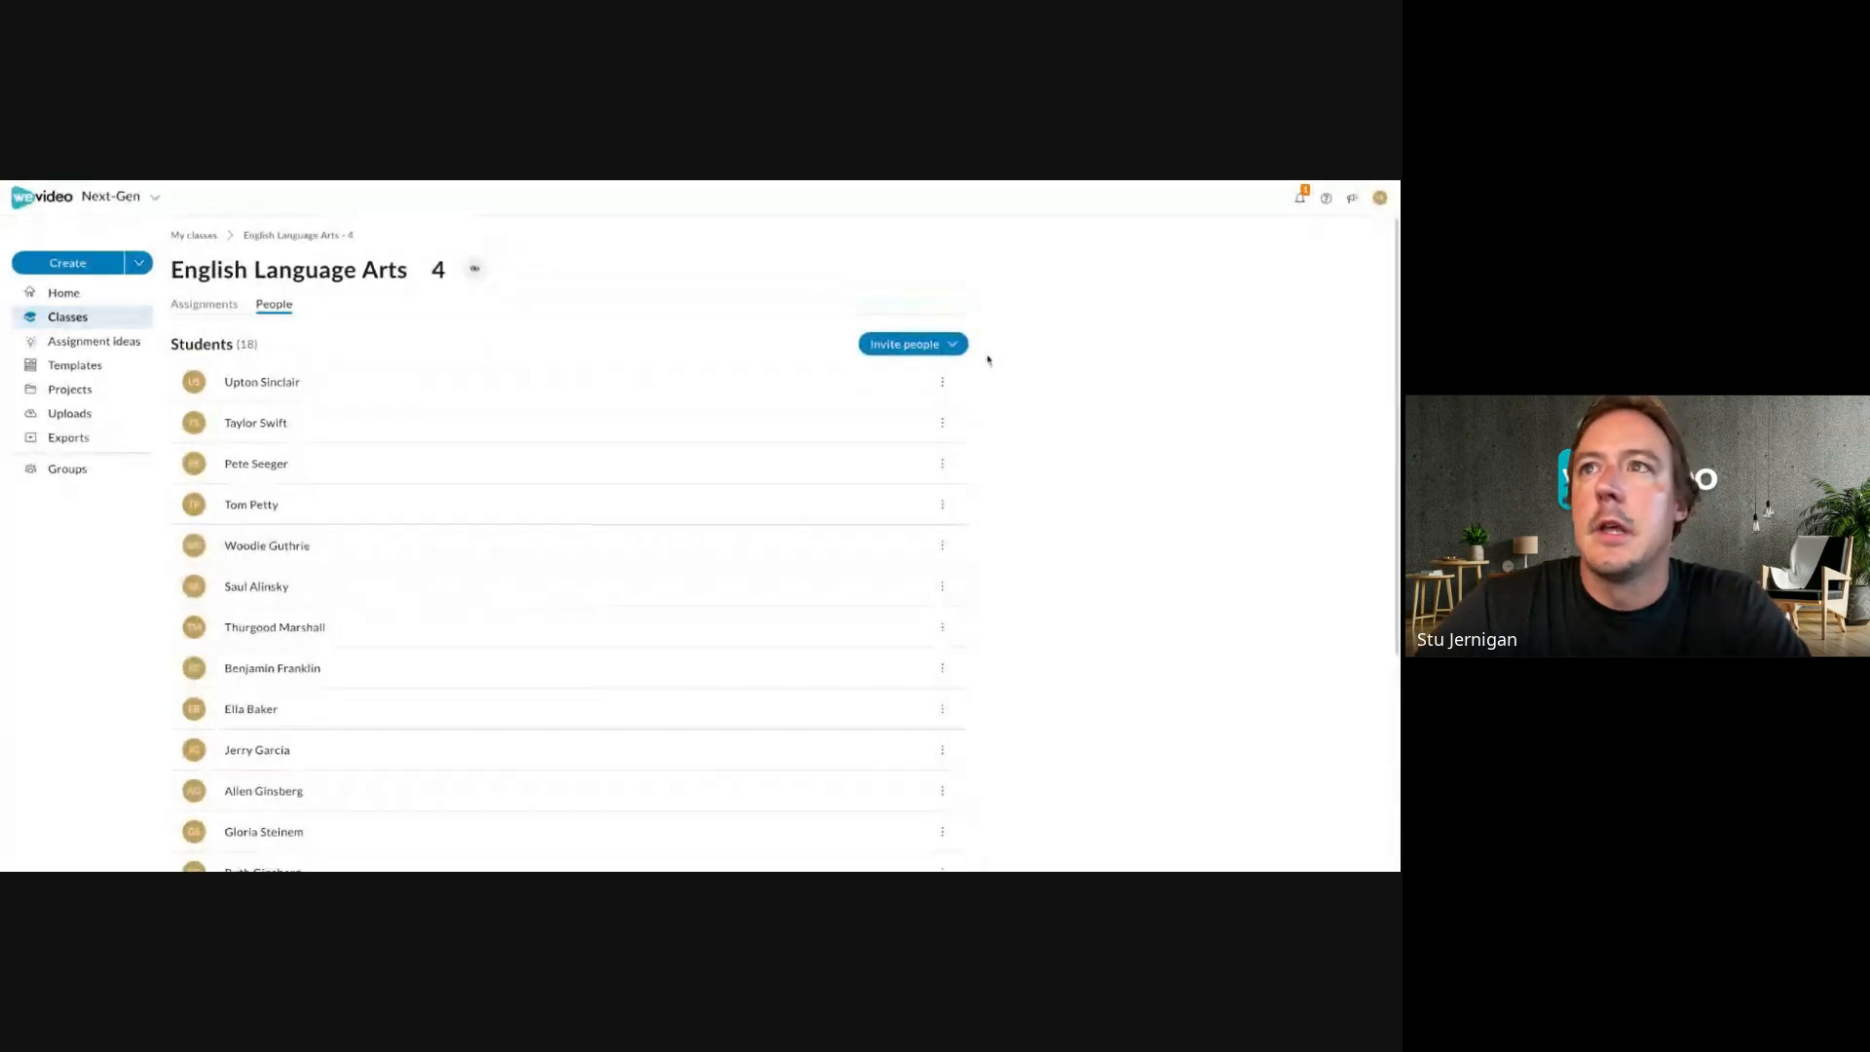
click(955, 347)
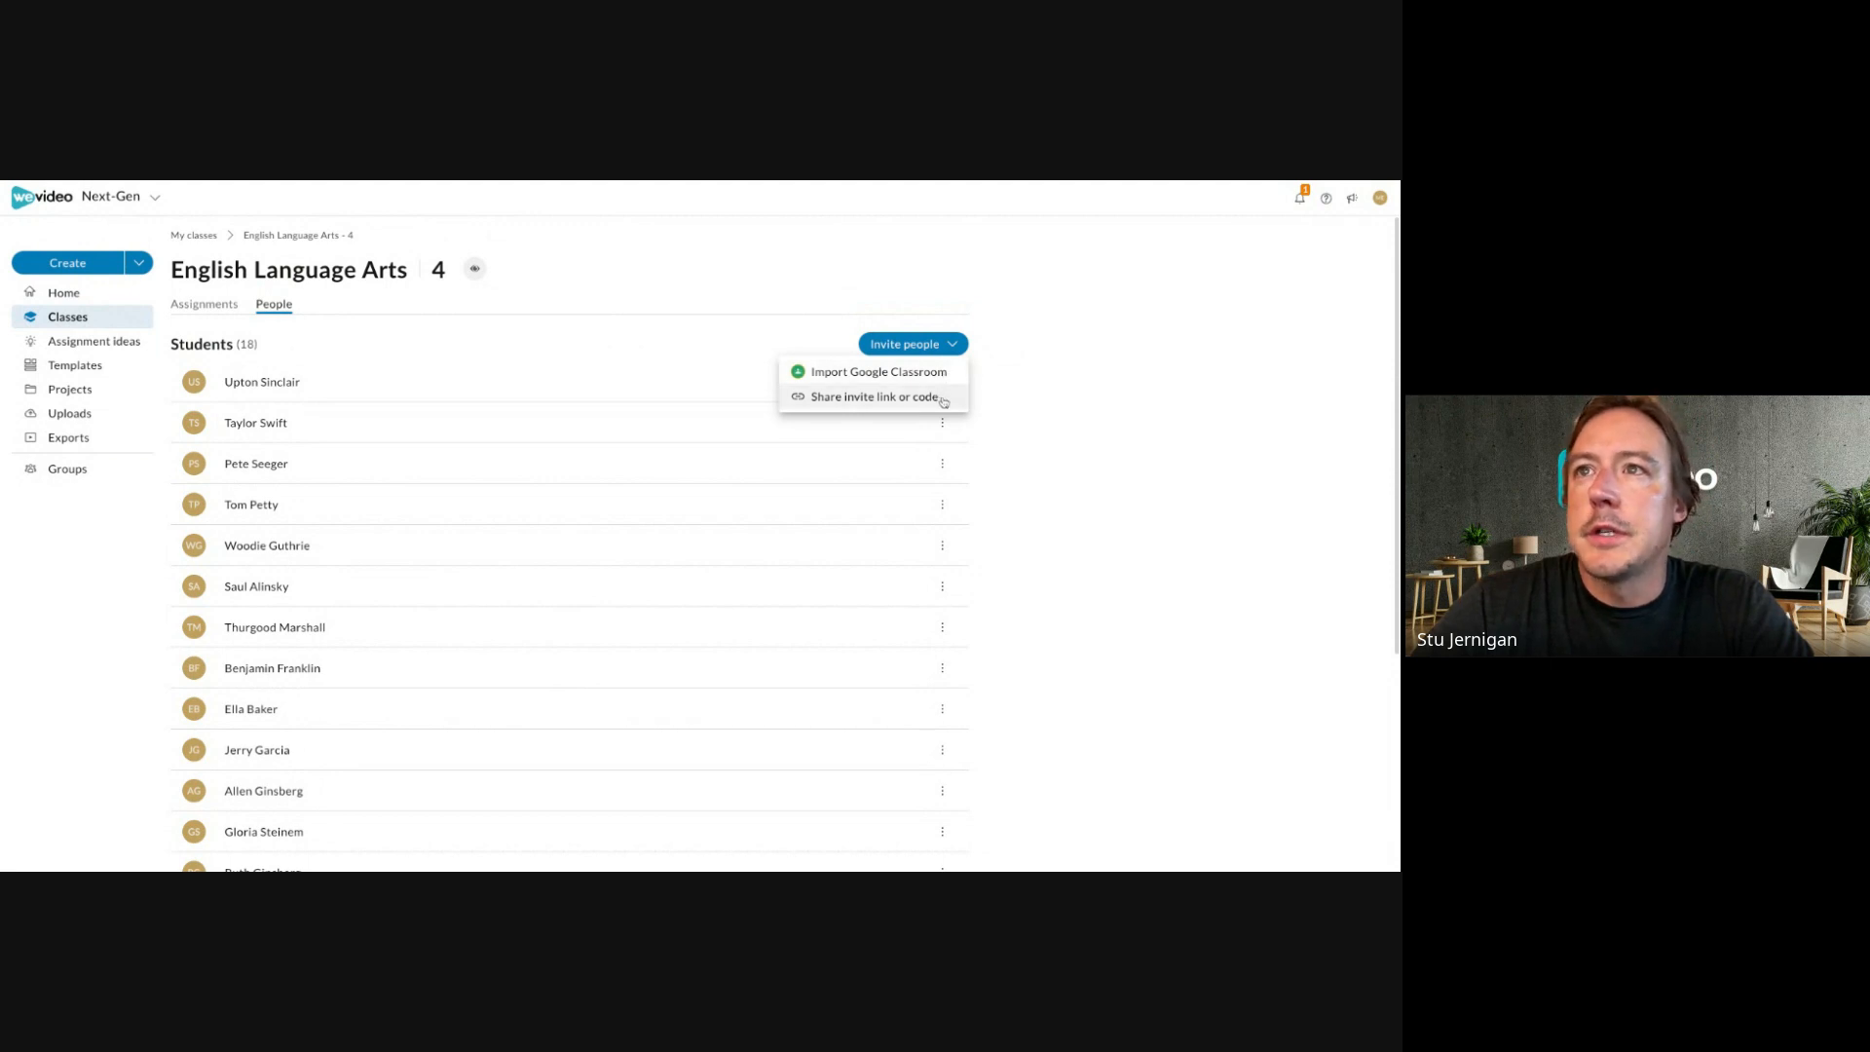
click(940, 398)
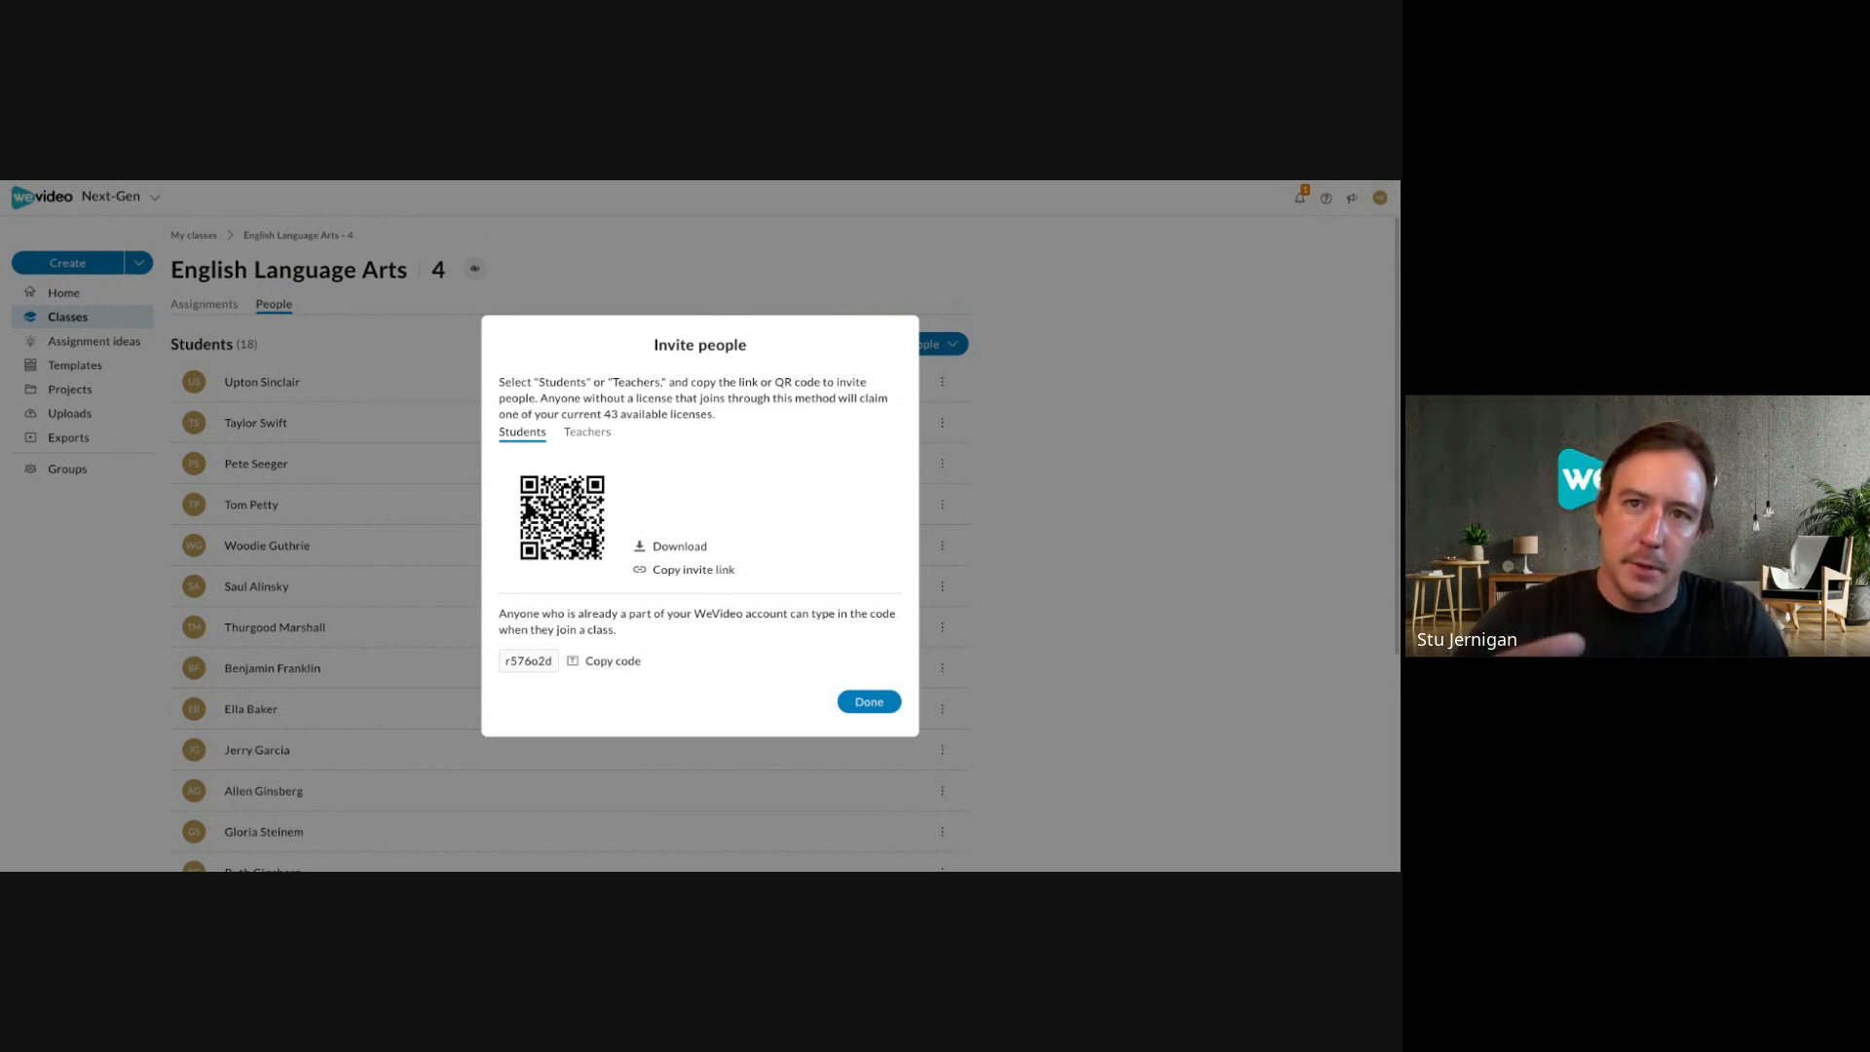
click(596, 663)
click(869, 701)
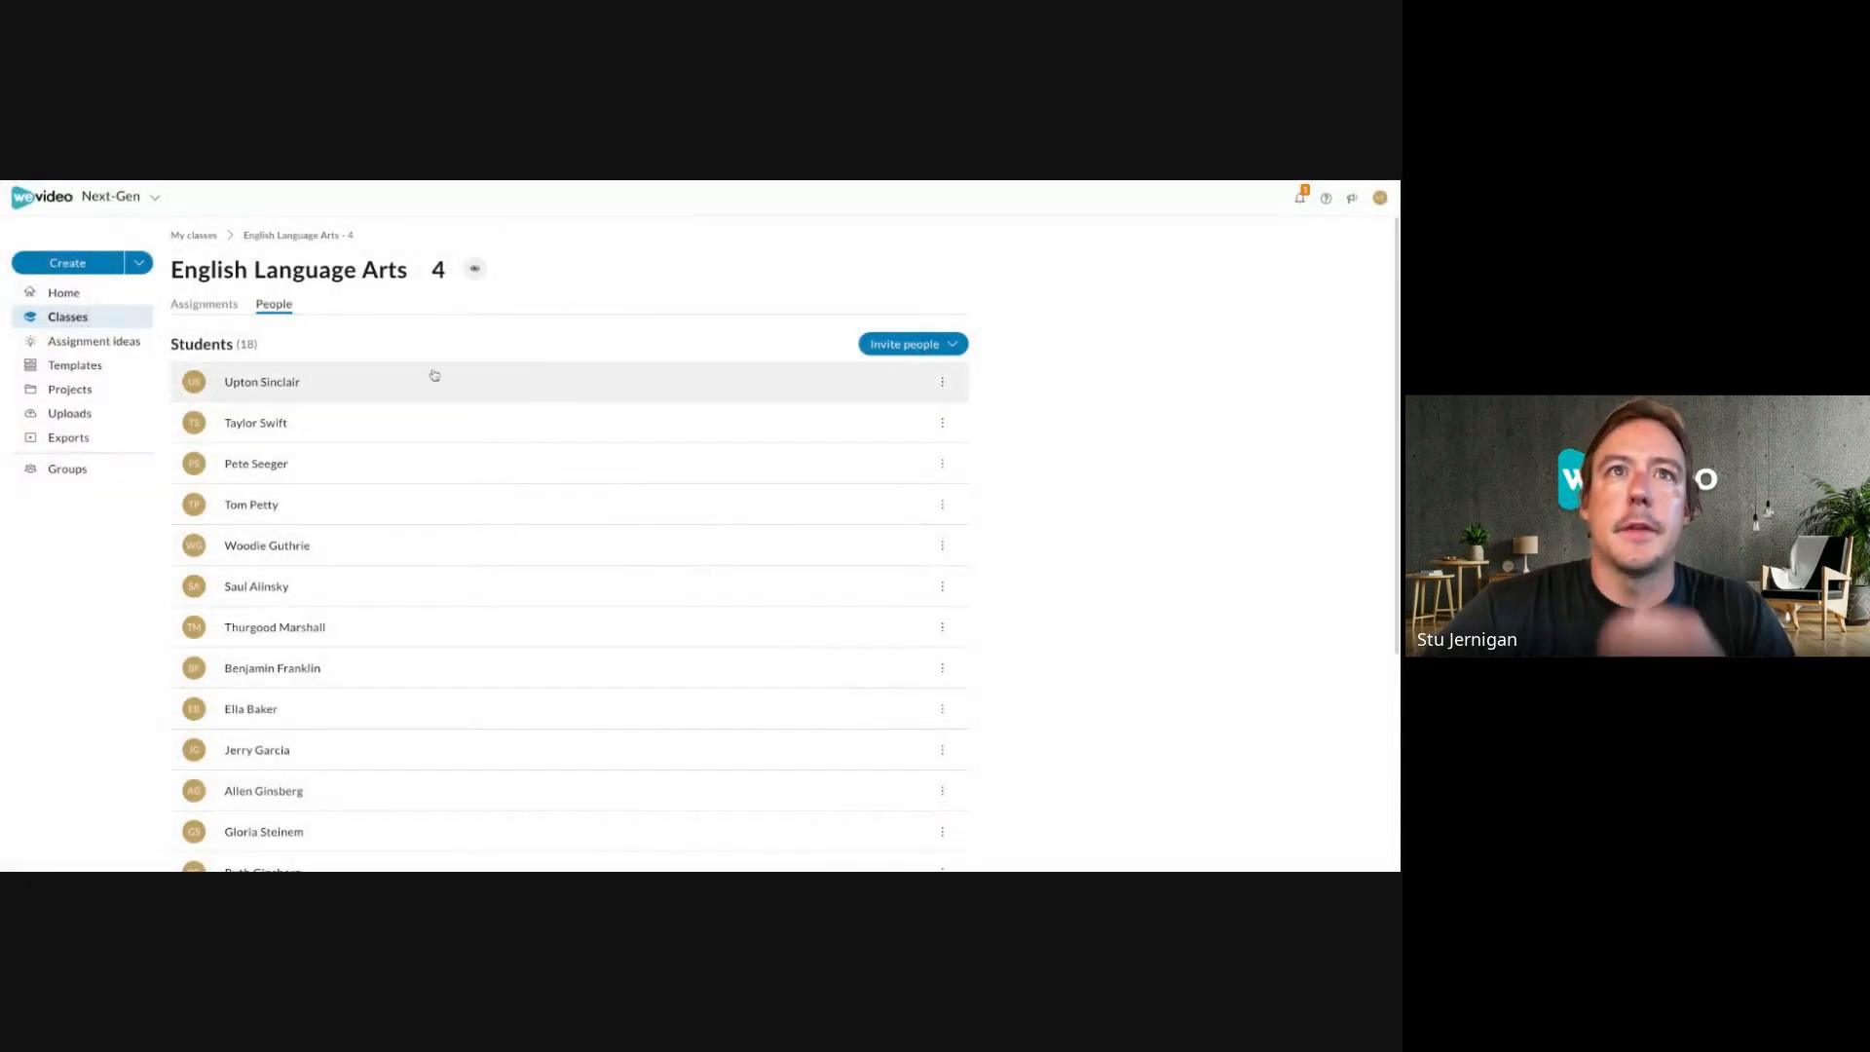
Return to the class's assignments and browse the Assignment ideas library.
click(226, 307)
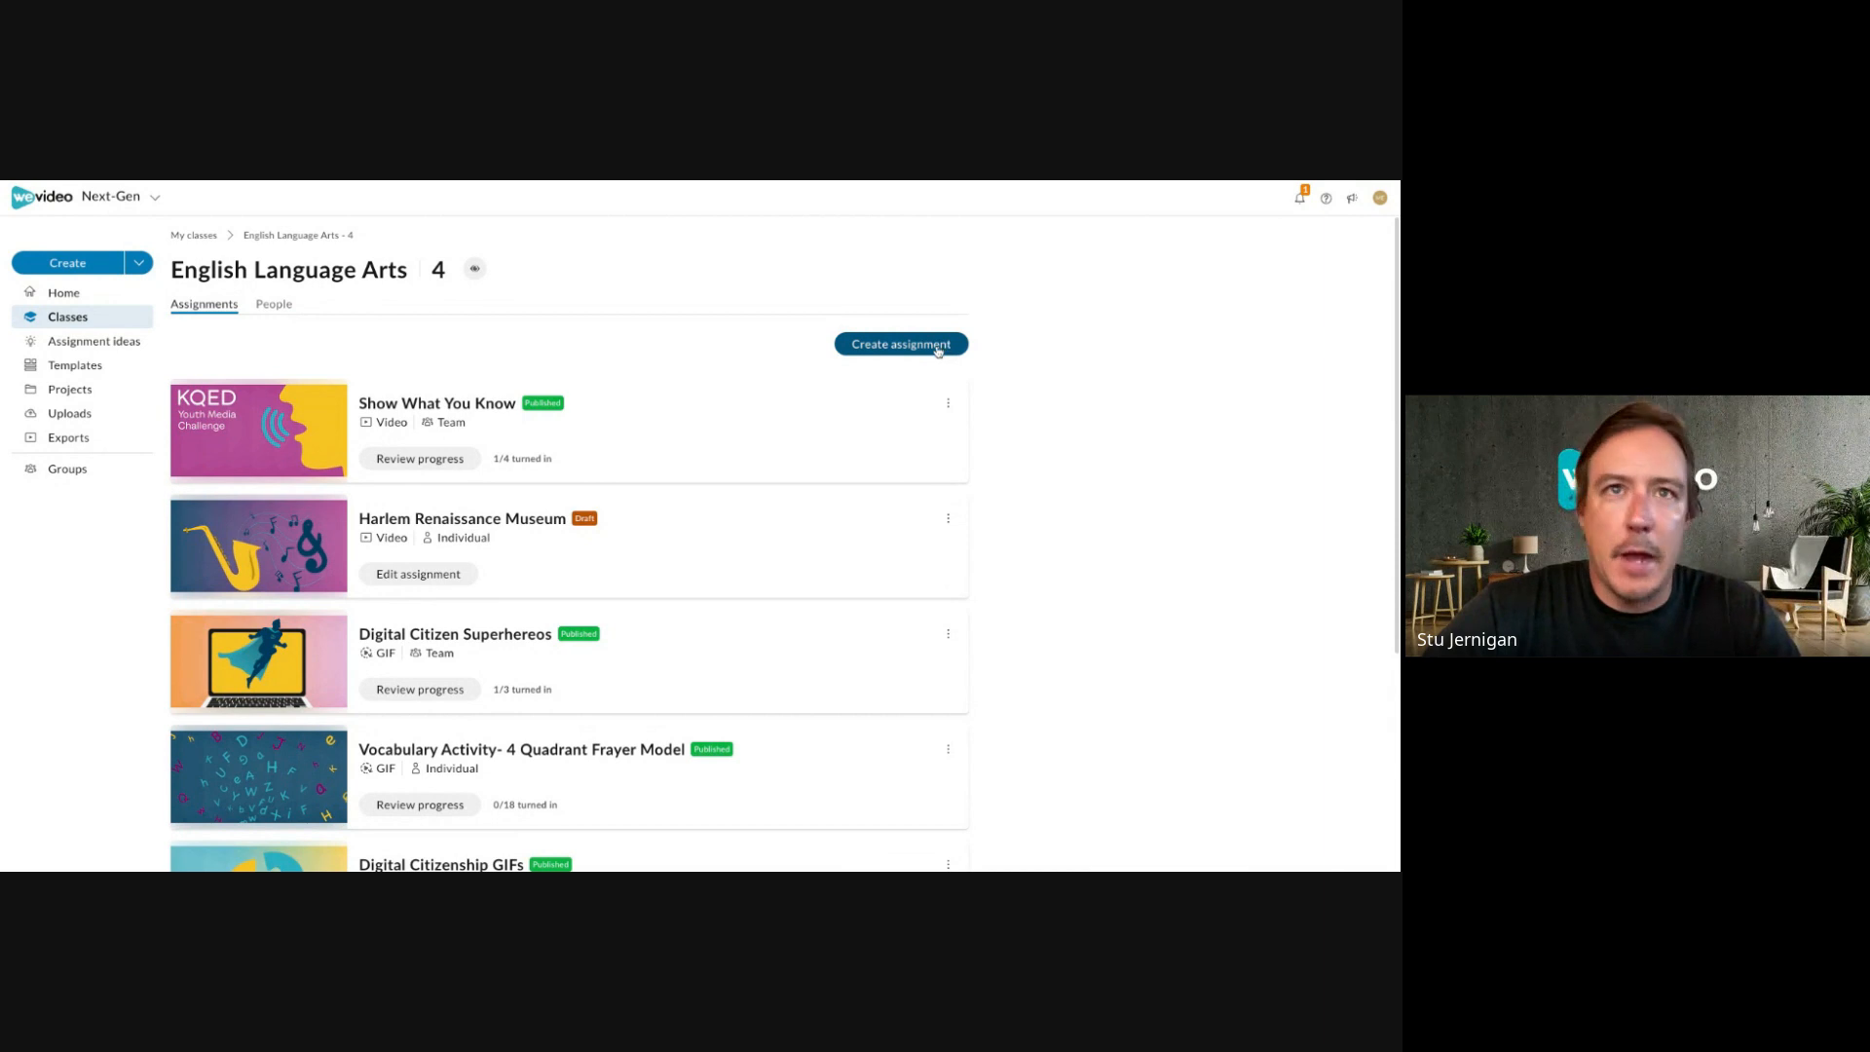
click(136, 341)
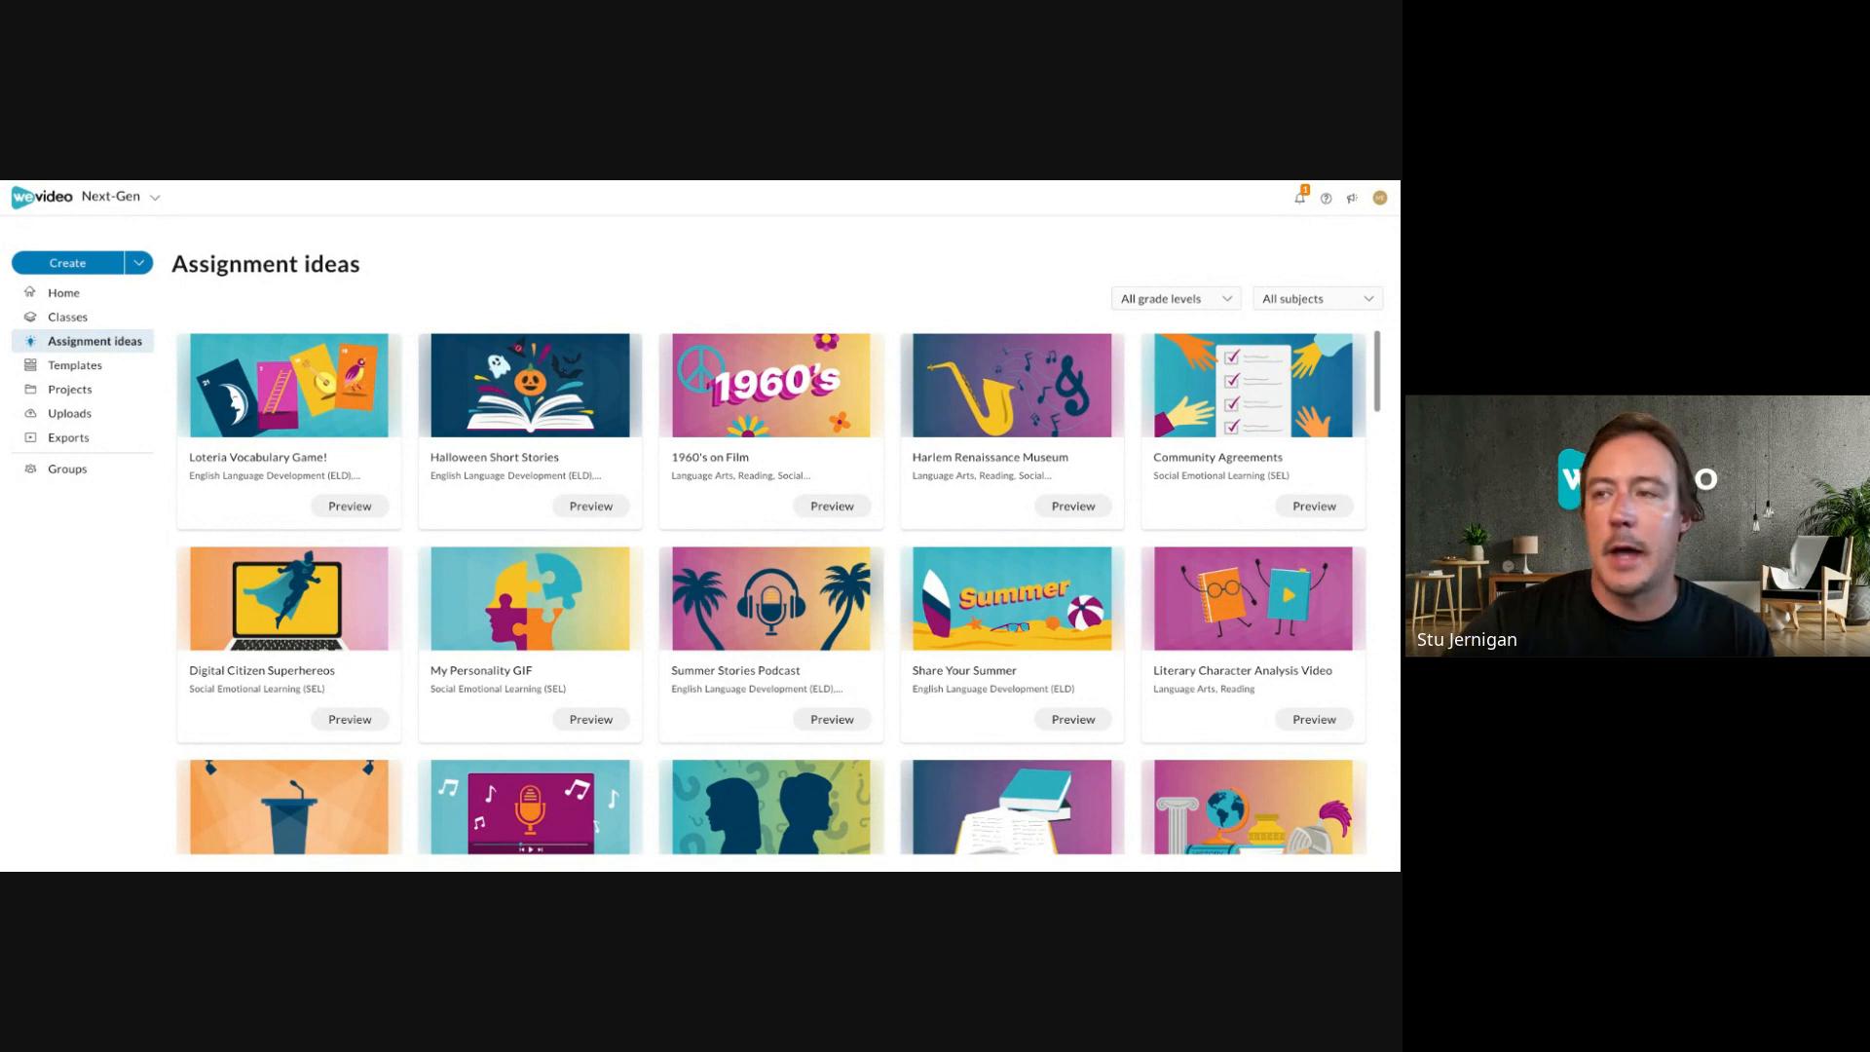
scroll(1018, 624, down, 7)
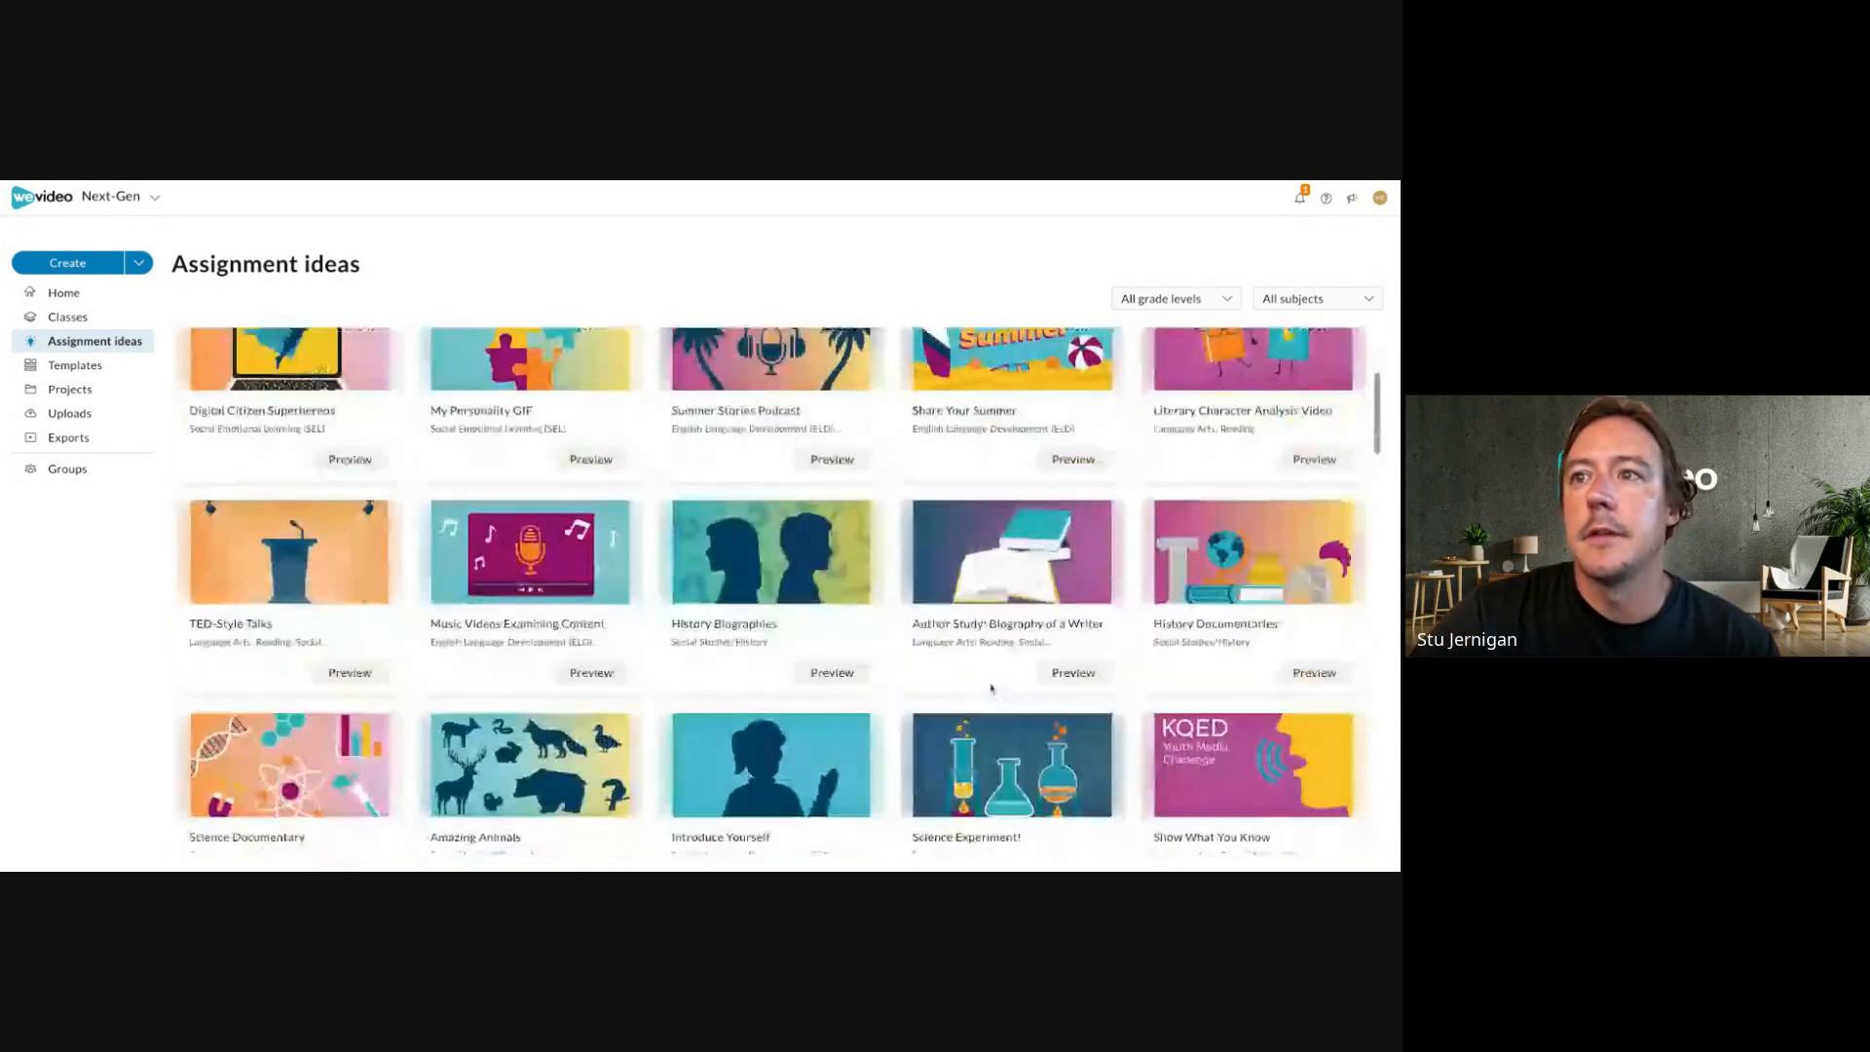
Preview the Me in Three assignment idea, playing part of its sample video and reading through the teacher notes.
scroll(992, 688, down, 12)
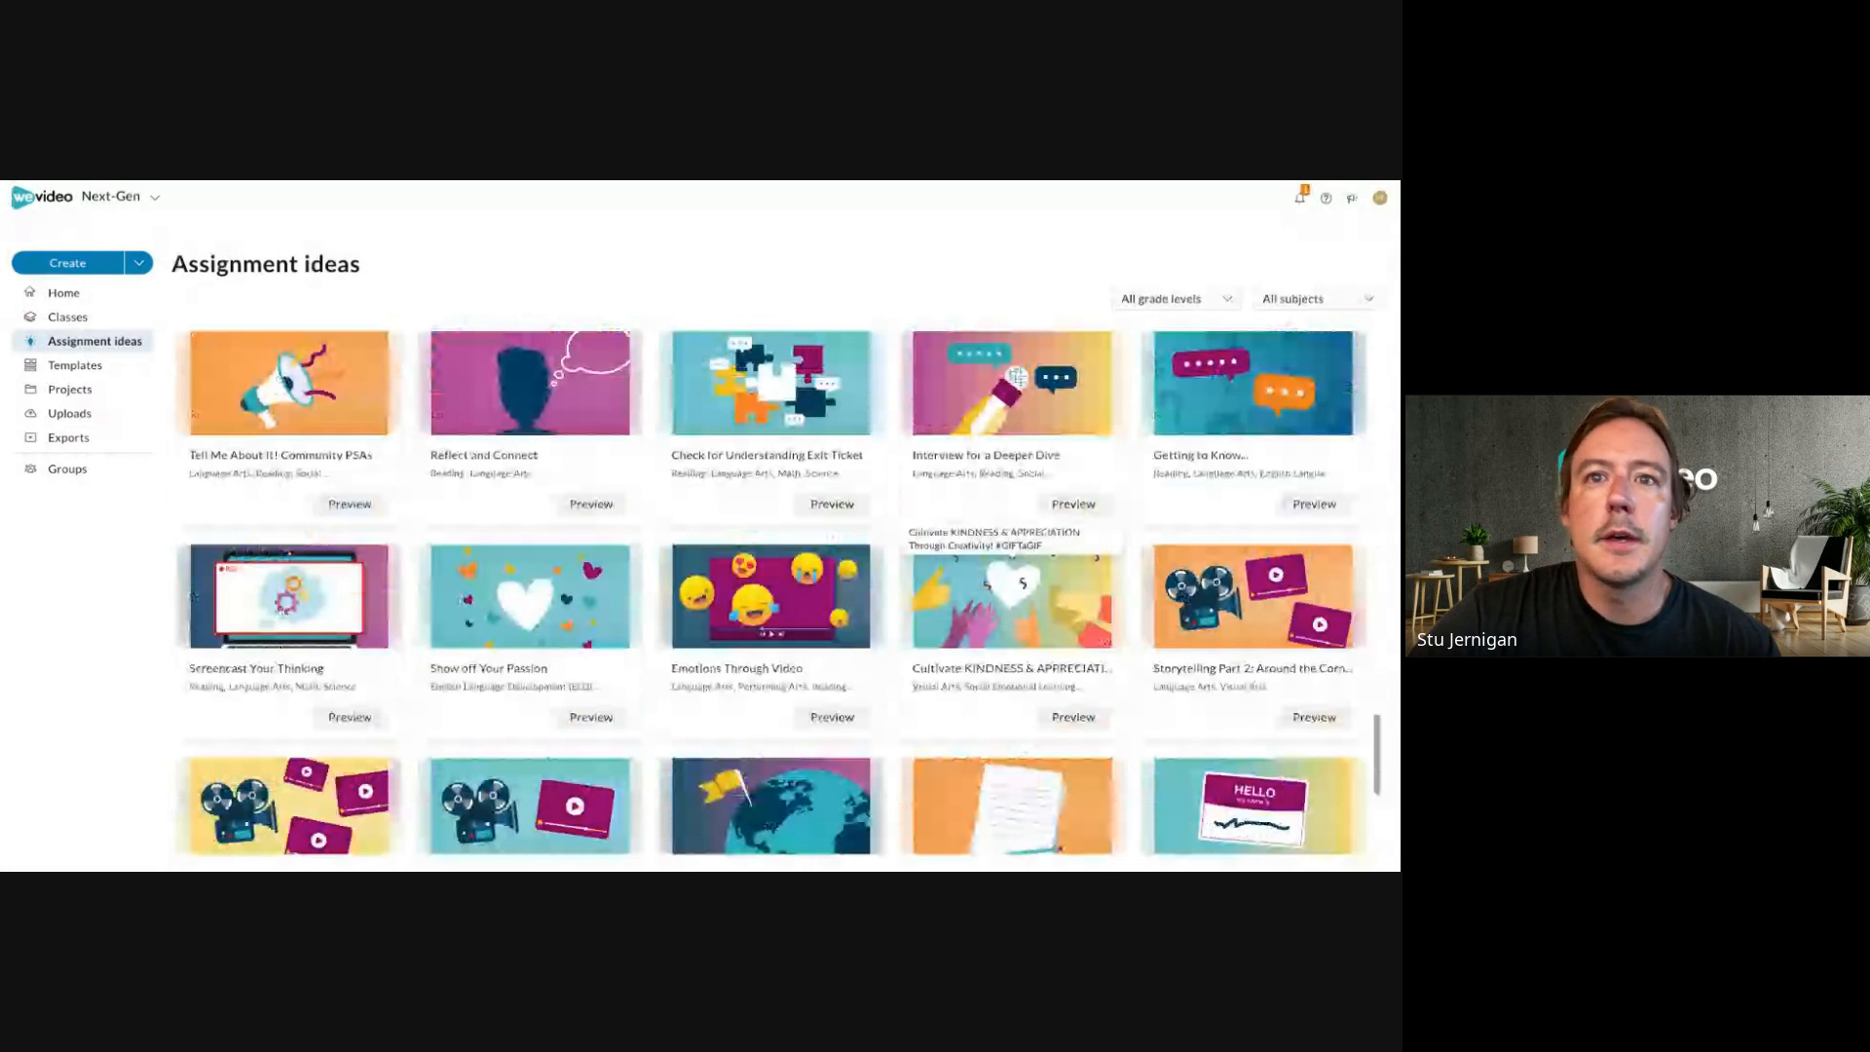
scroll(780, 698, down, 3)
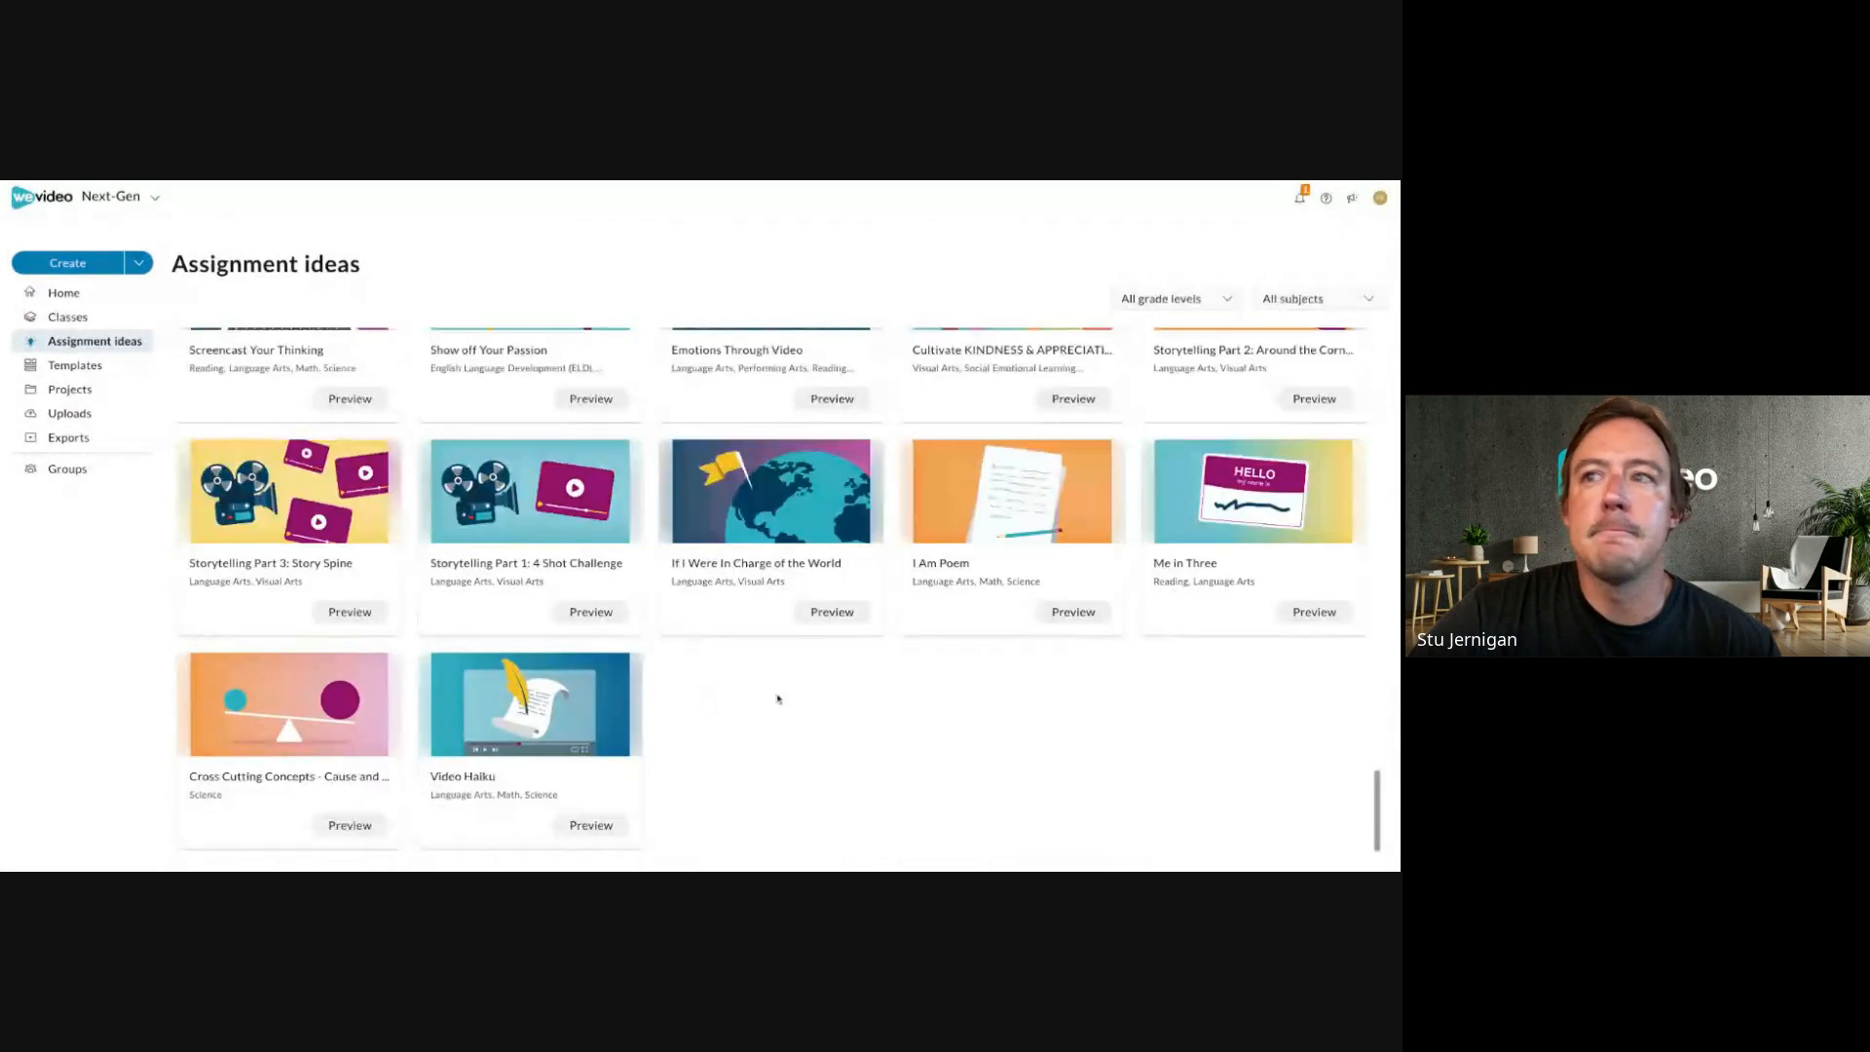
click(1313, 612)
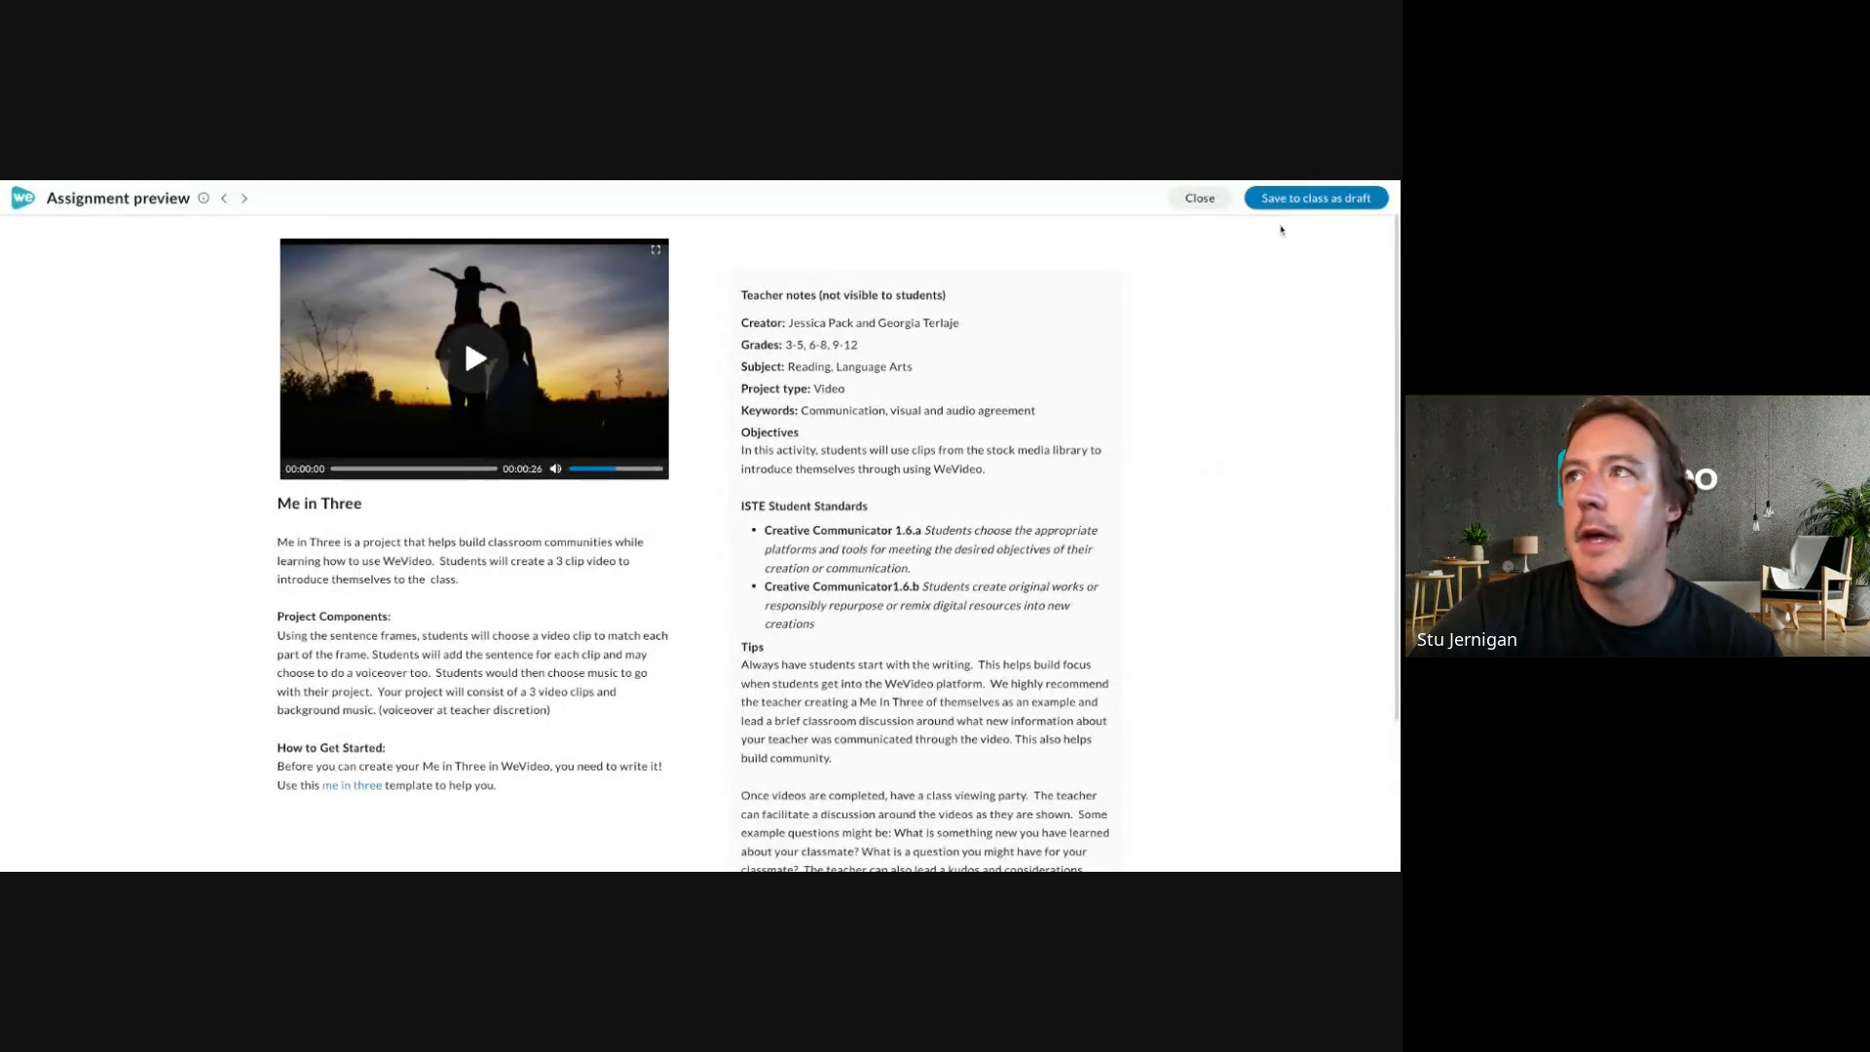
click(470, 370)
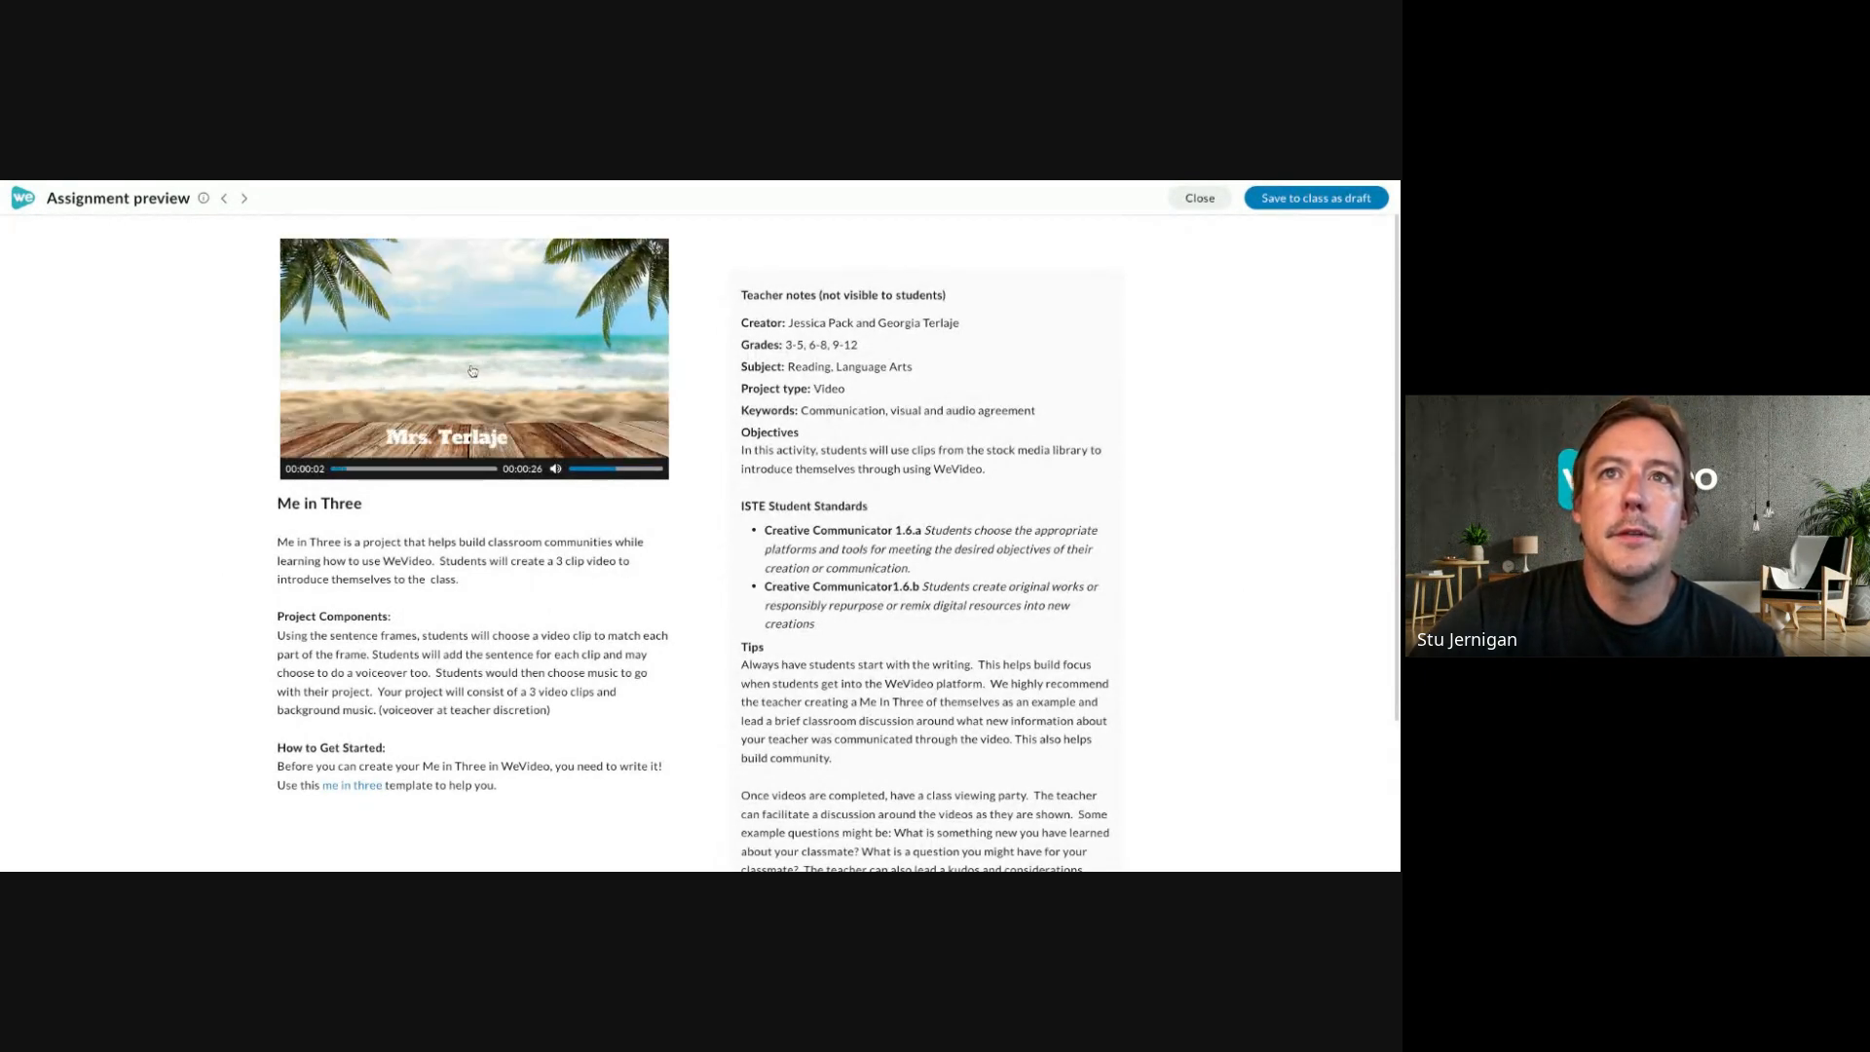
click(471, 370)
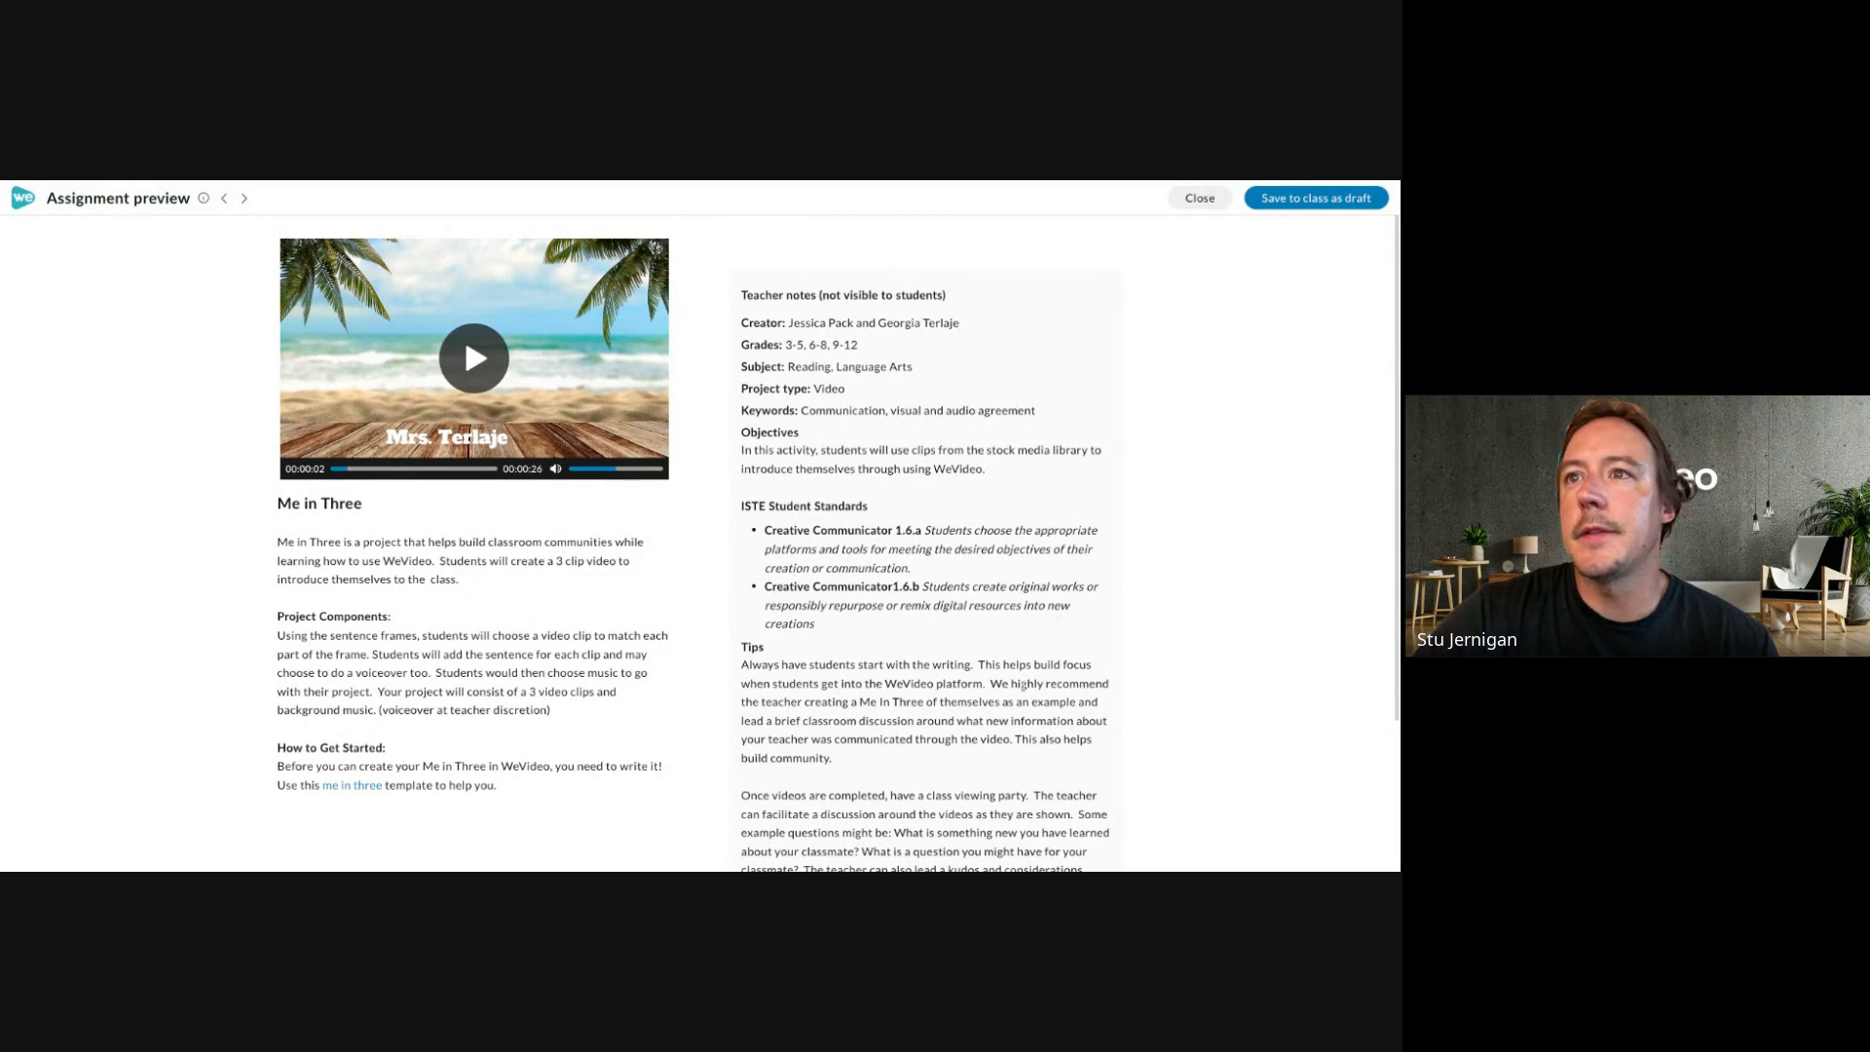
scroll(1023, 685, down, 1)
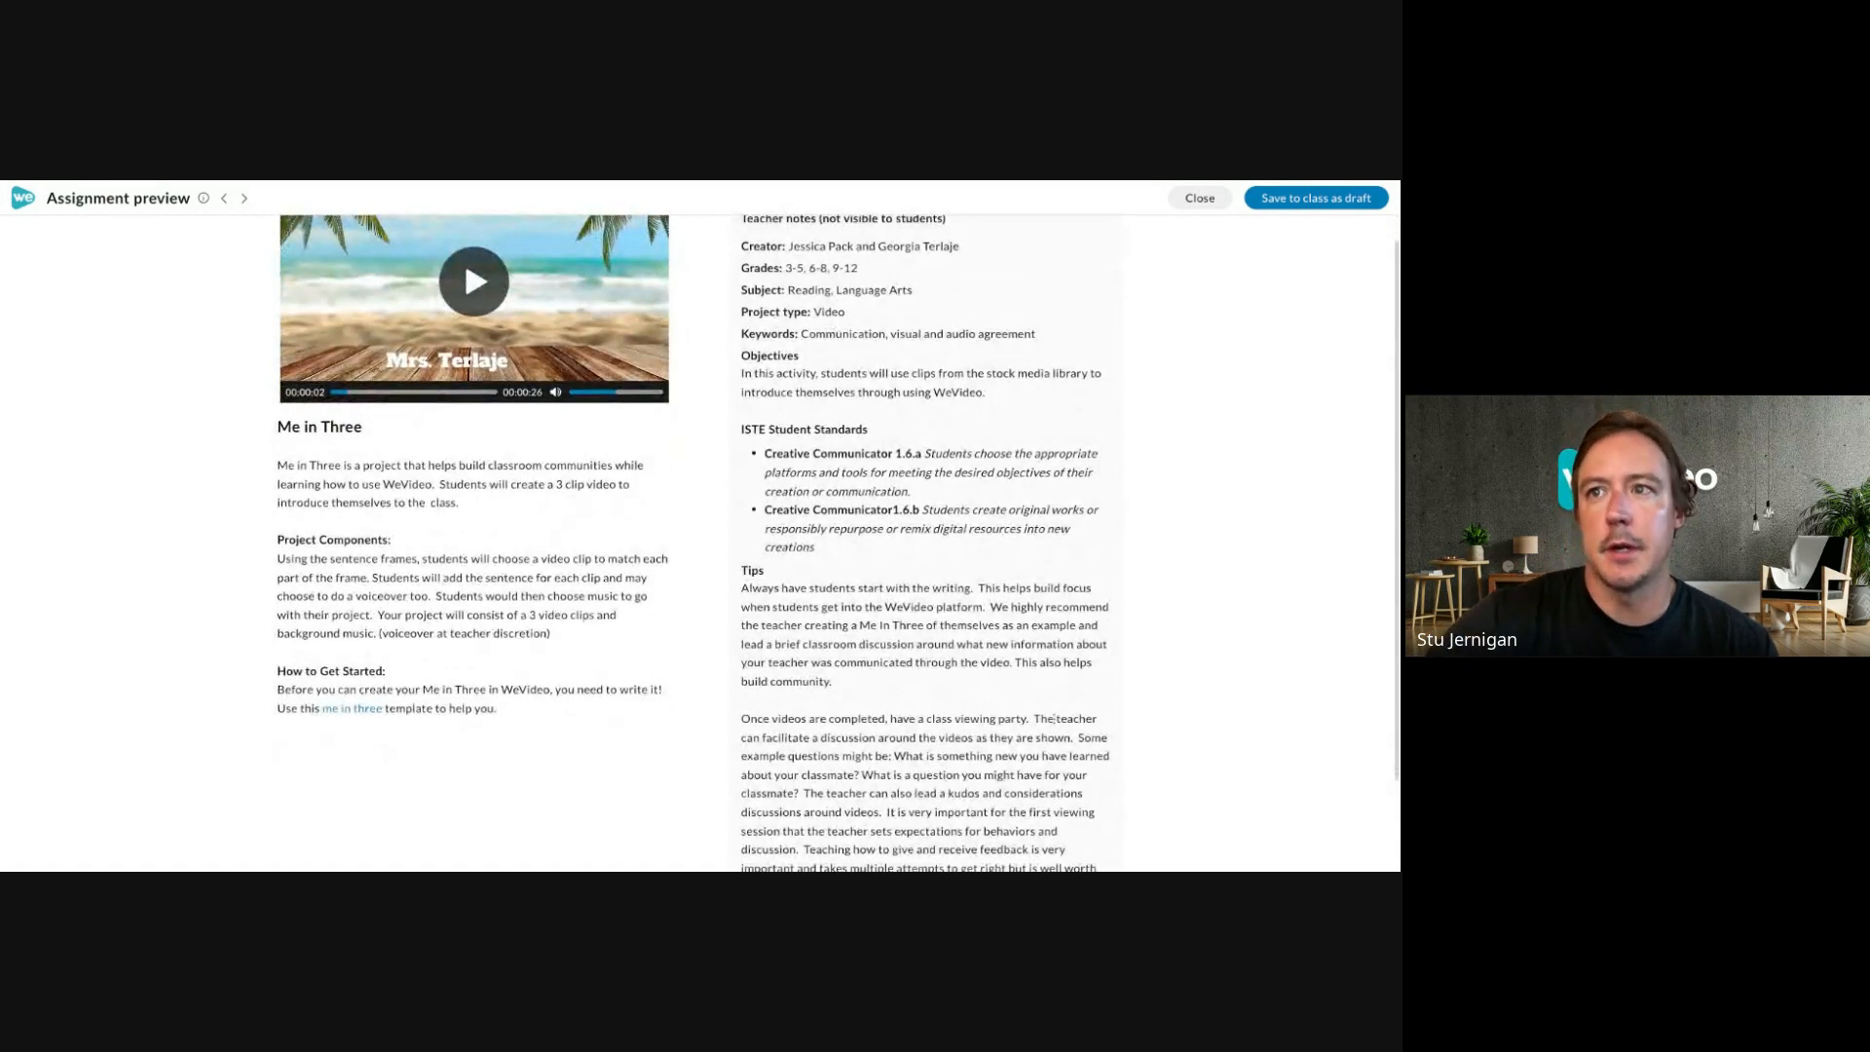
scroll(1053, 718, down, 1)
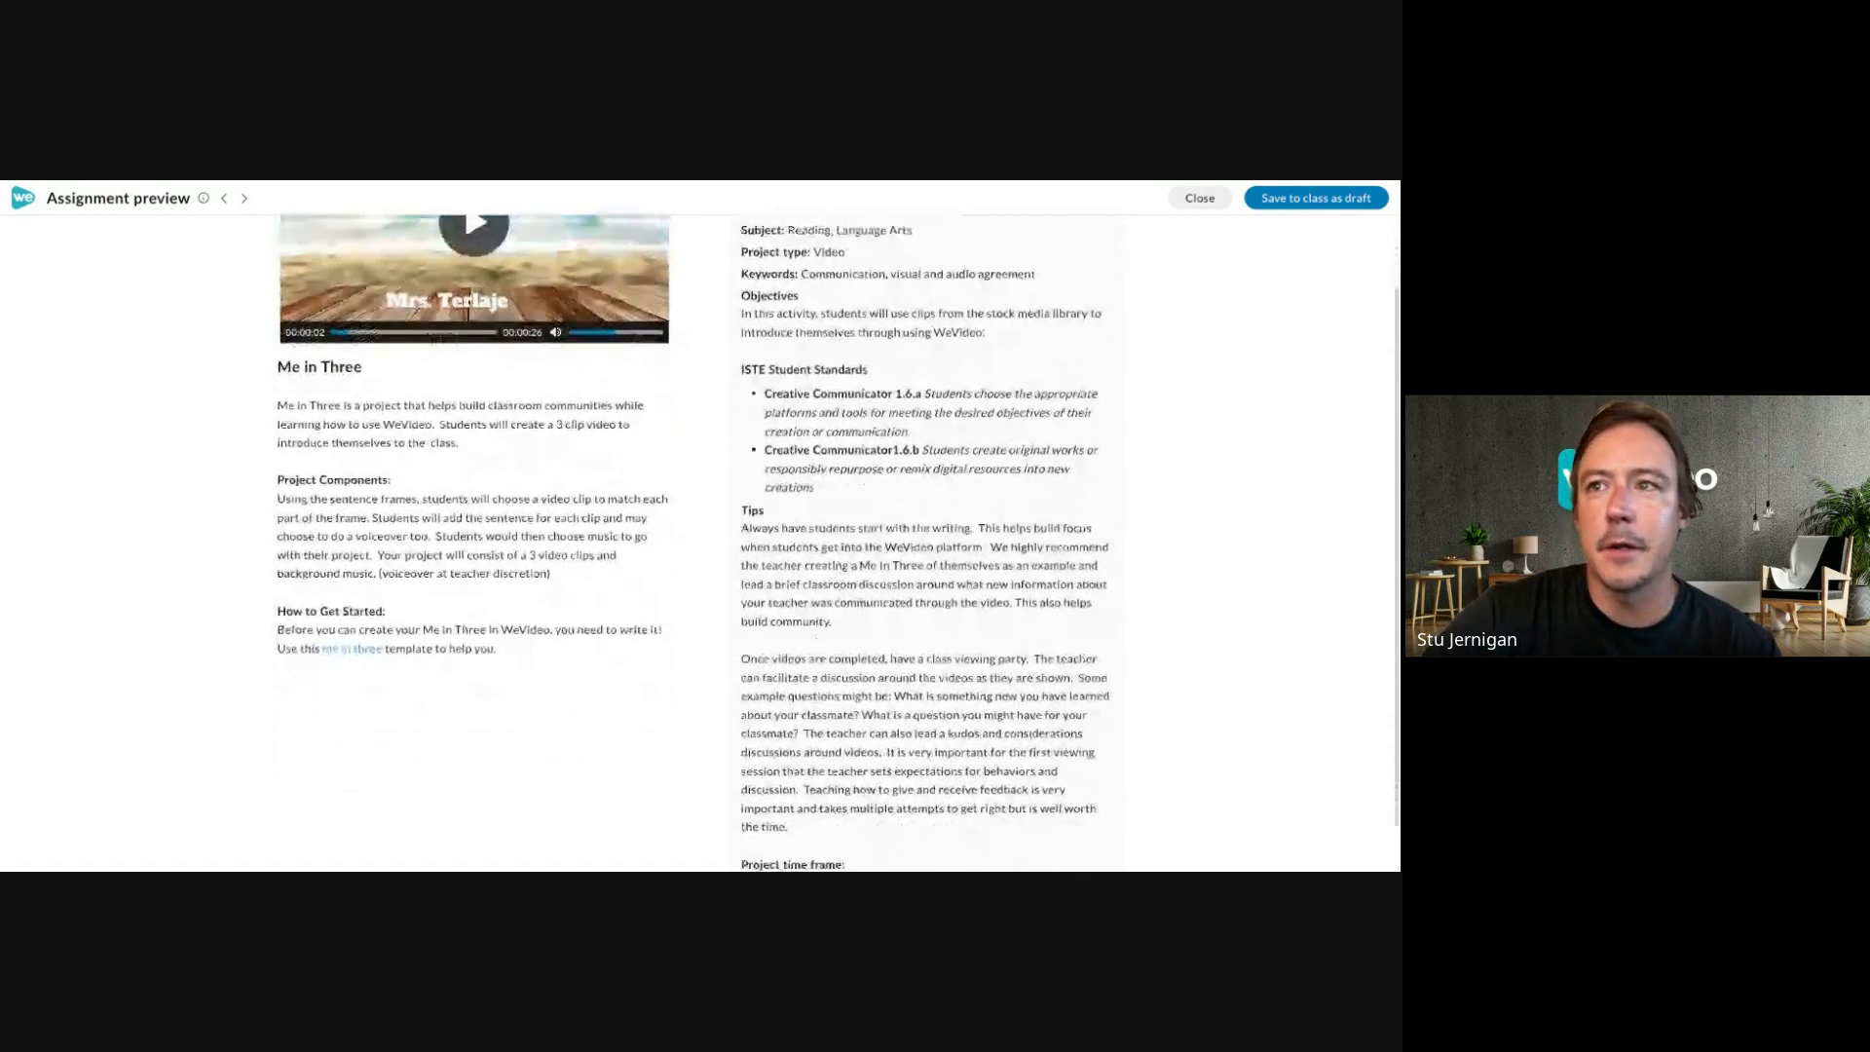
scroll(1076, 621, down, 1)
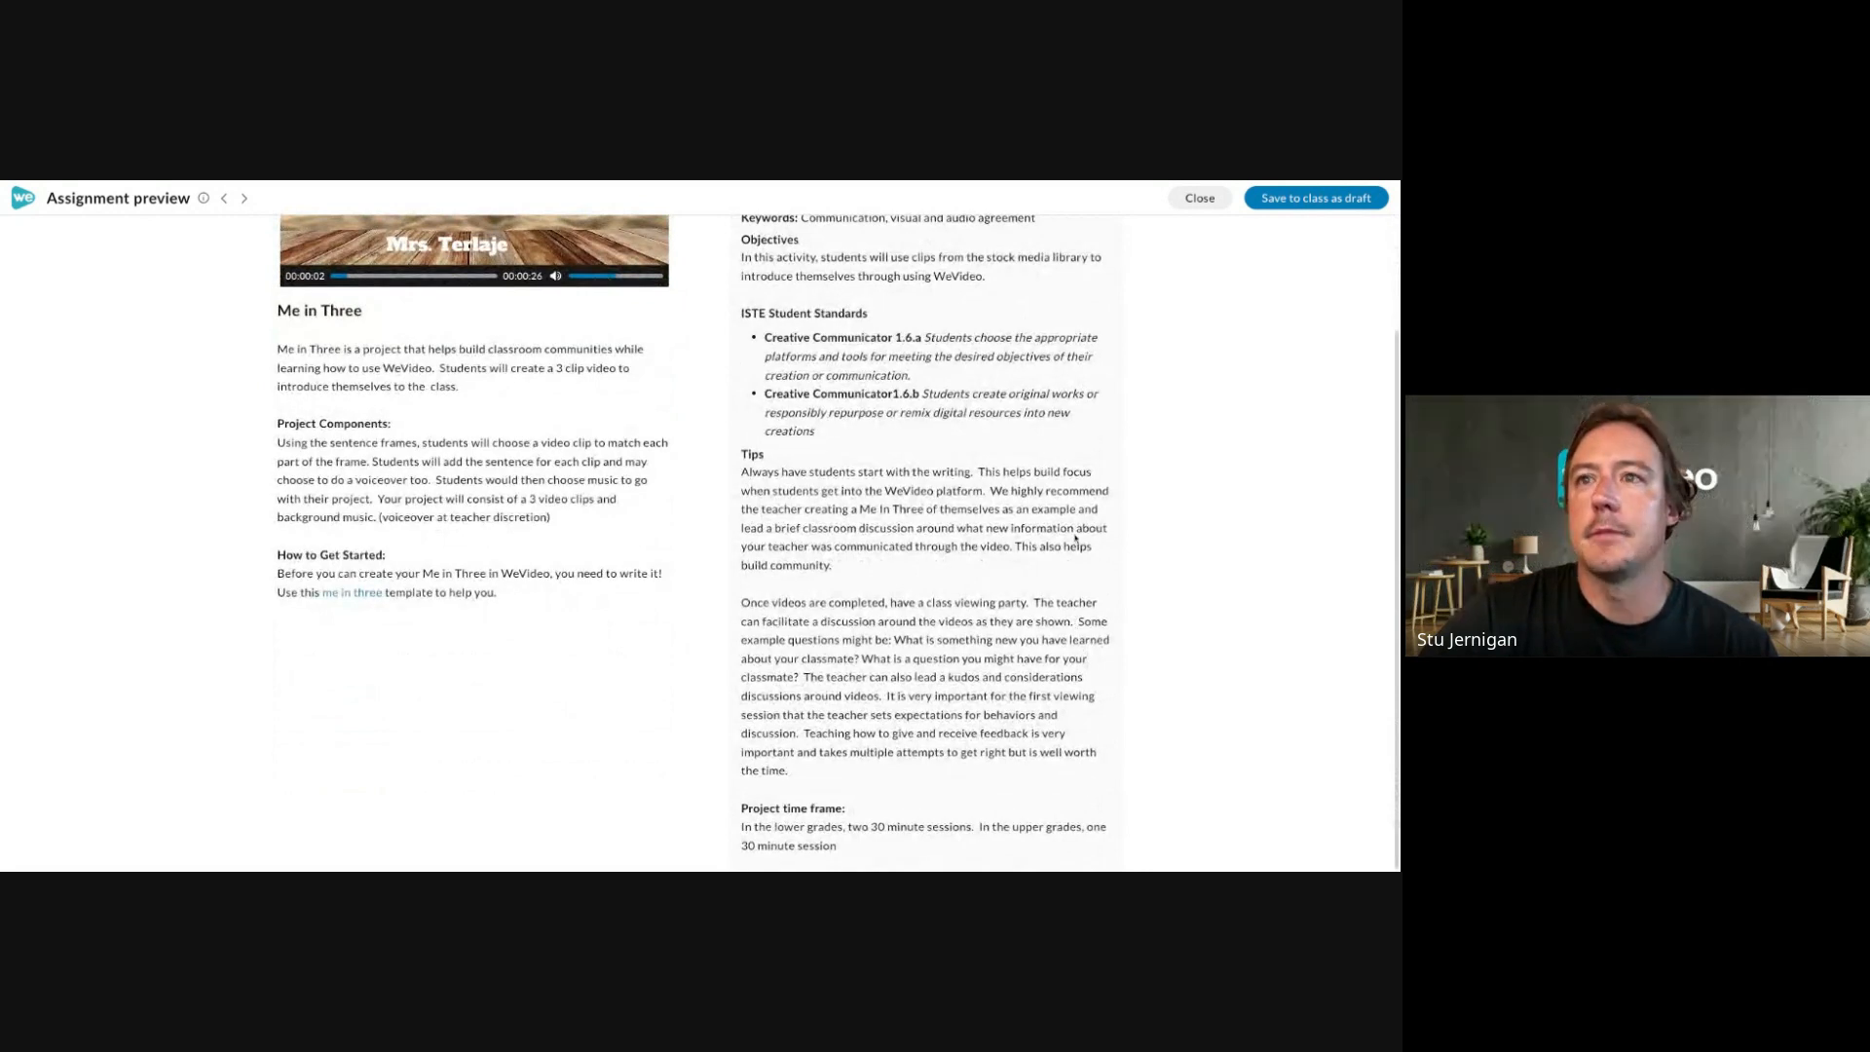
scroll(1075, 537, up, 3)
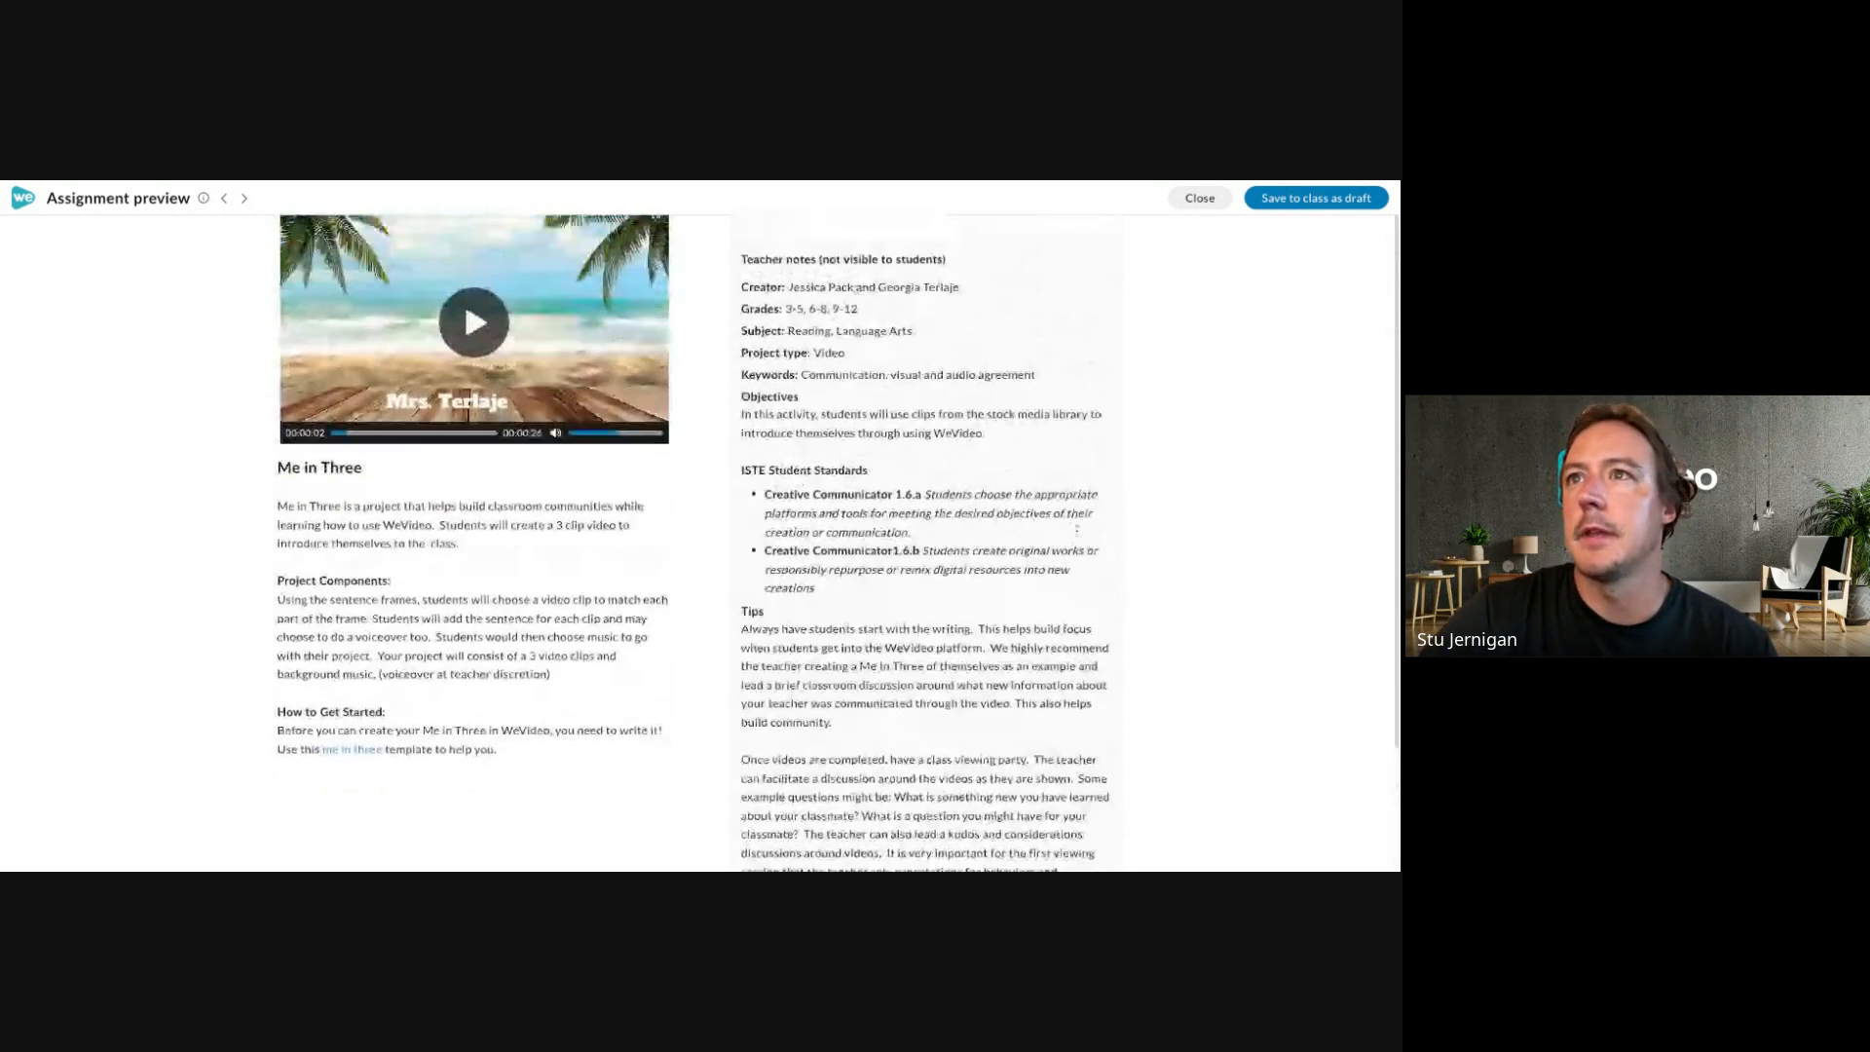
Save the Me in Three assignment as a draft to the English Language Arts class.
click(1266, 202)
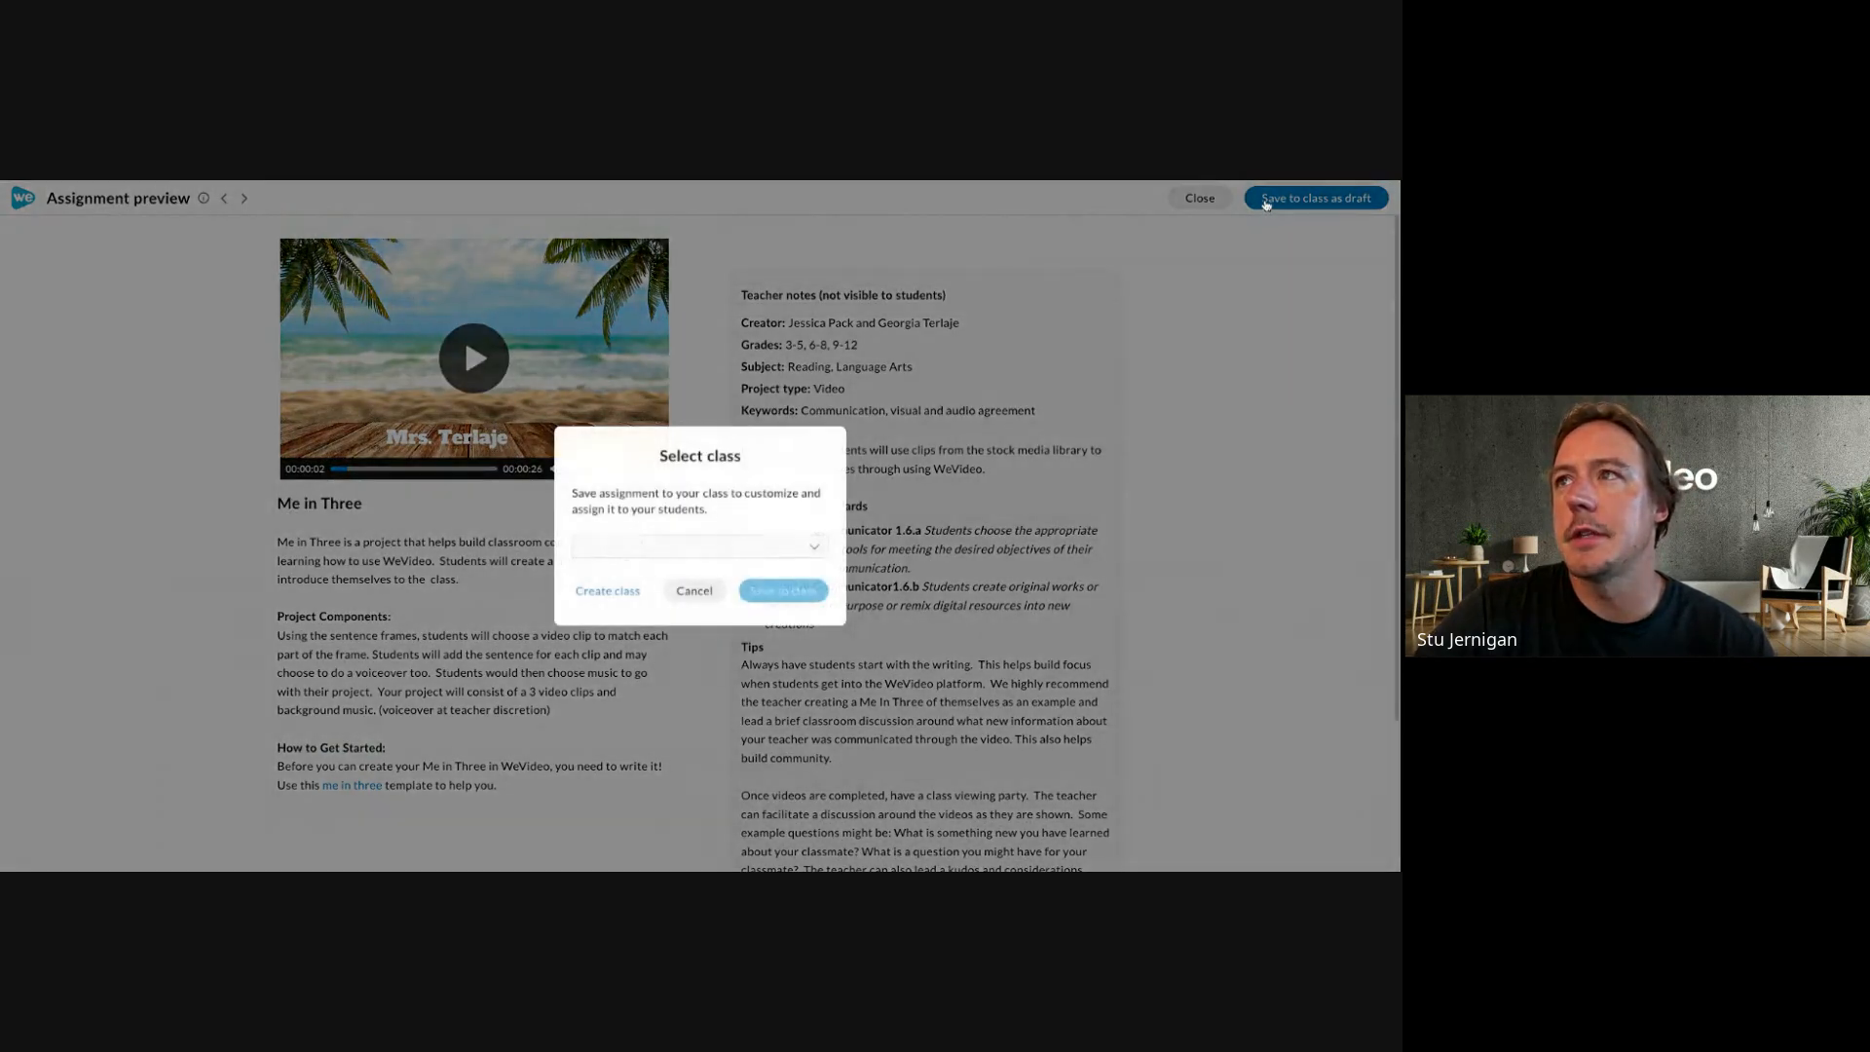
click(816, 548)
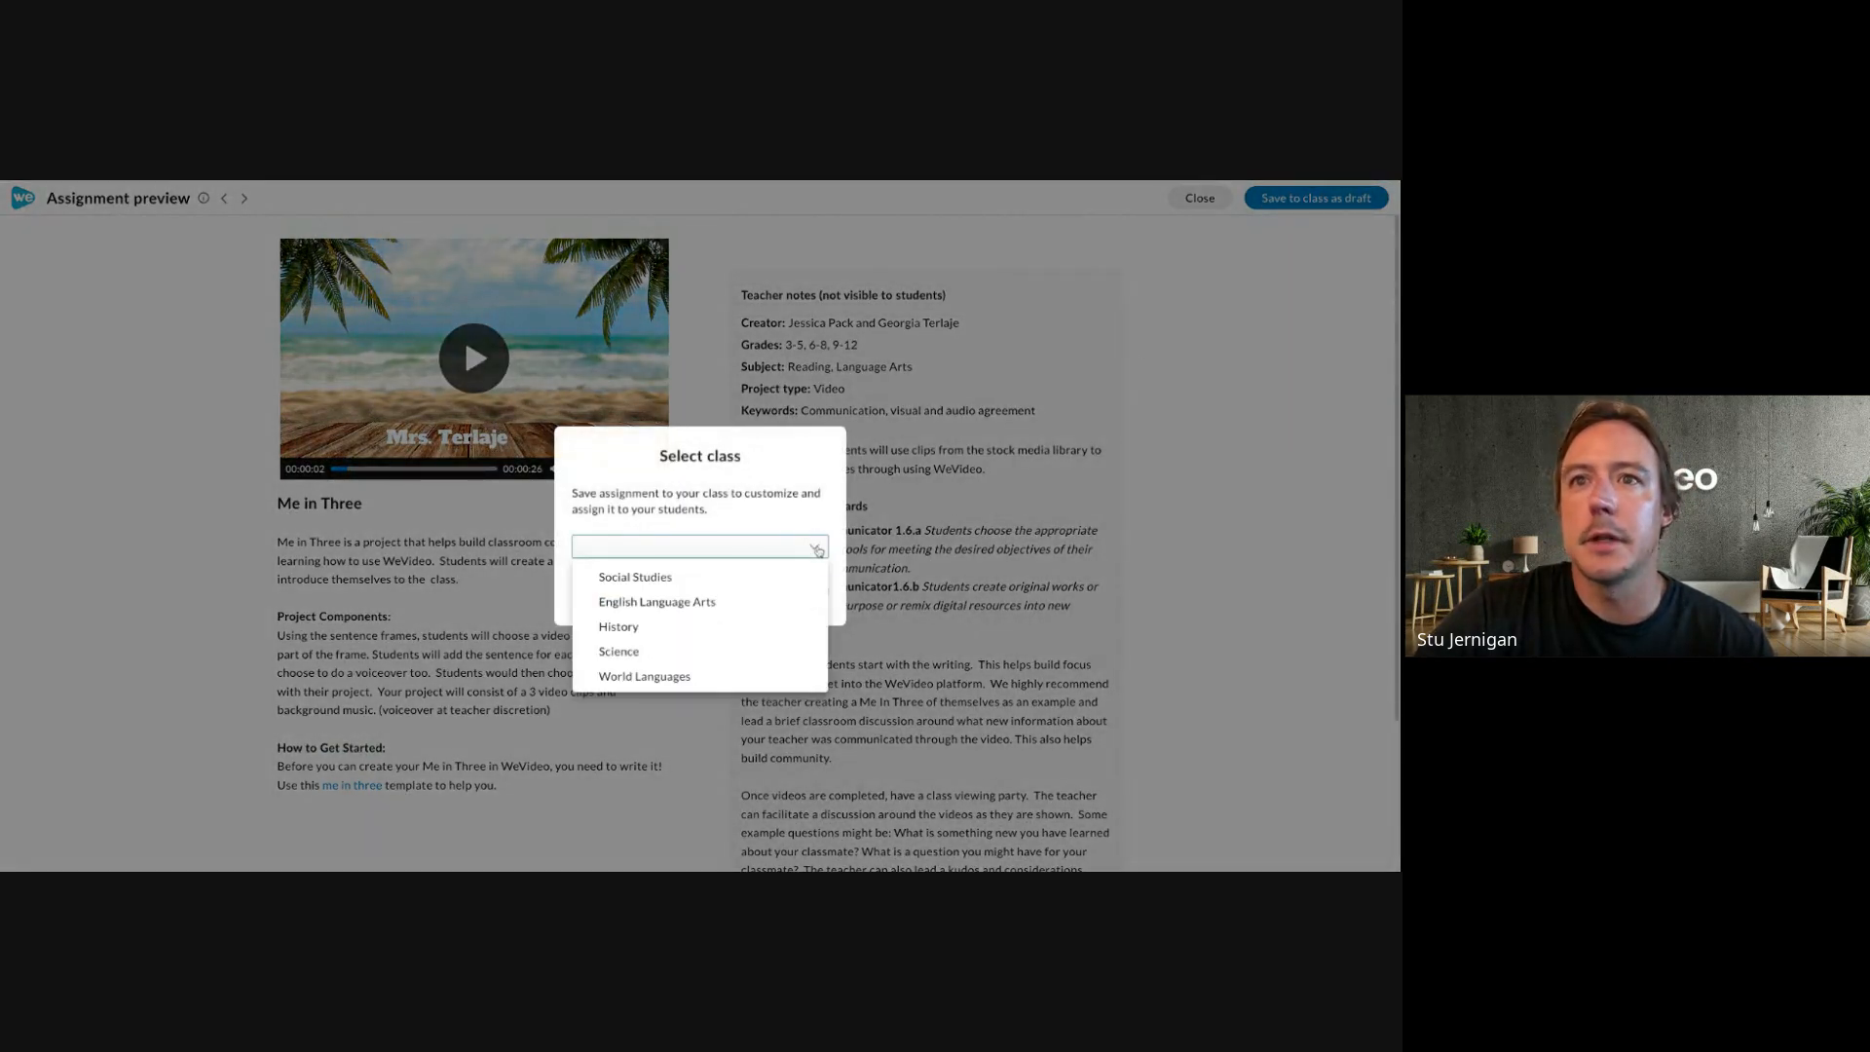
click(797, 602)
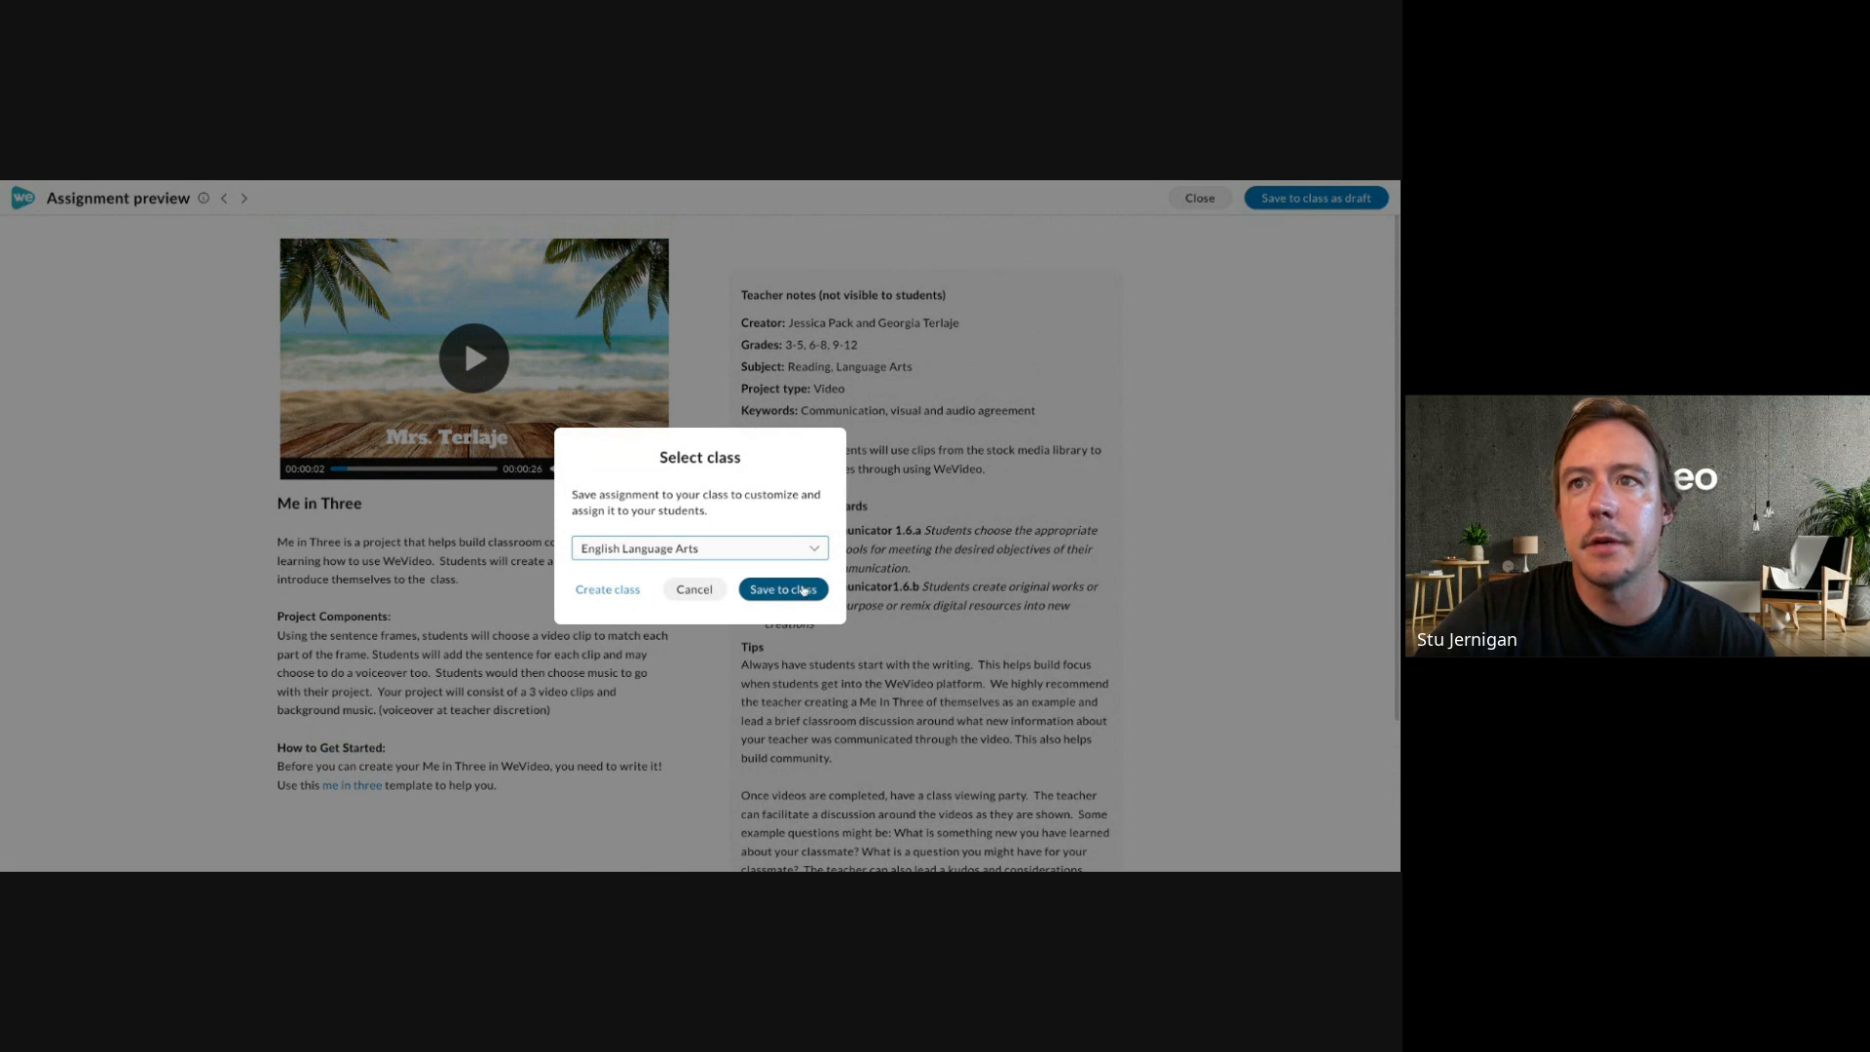
click(803, 592)
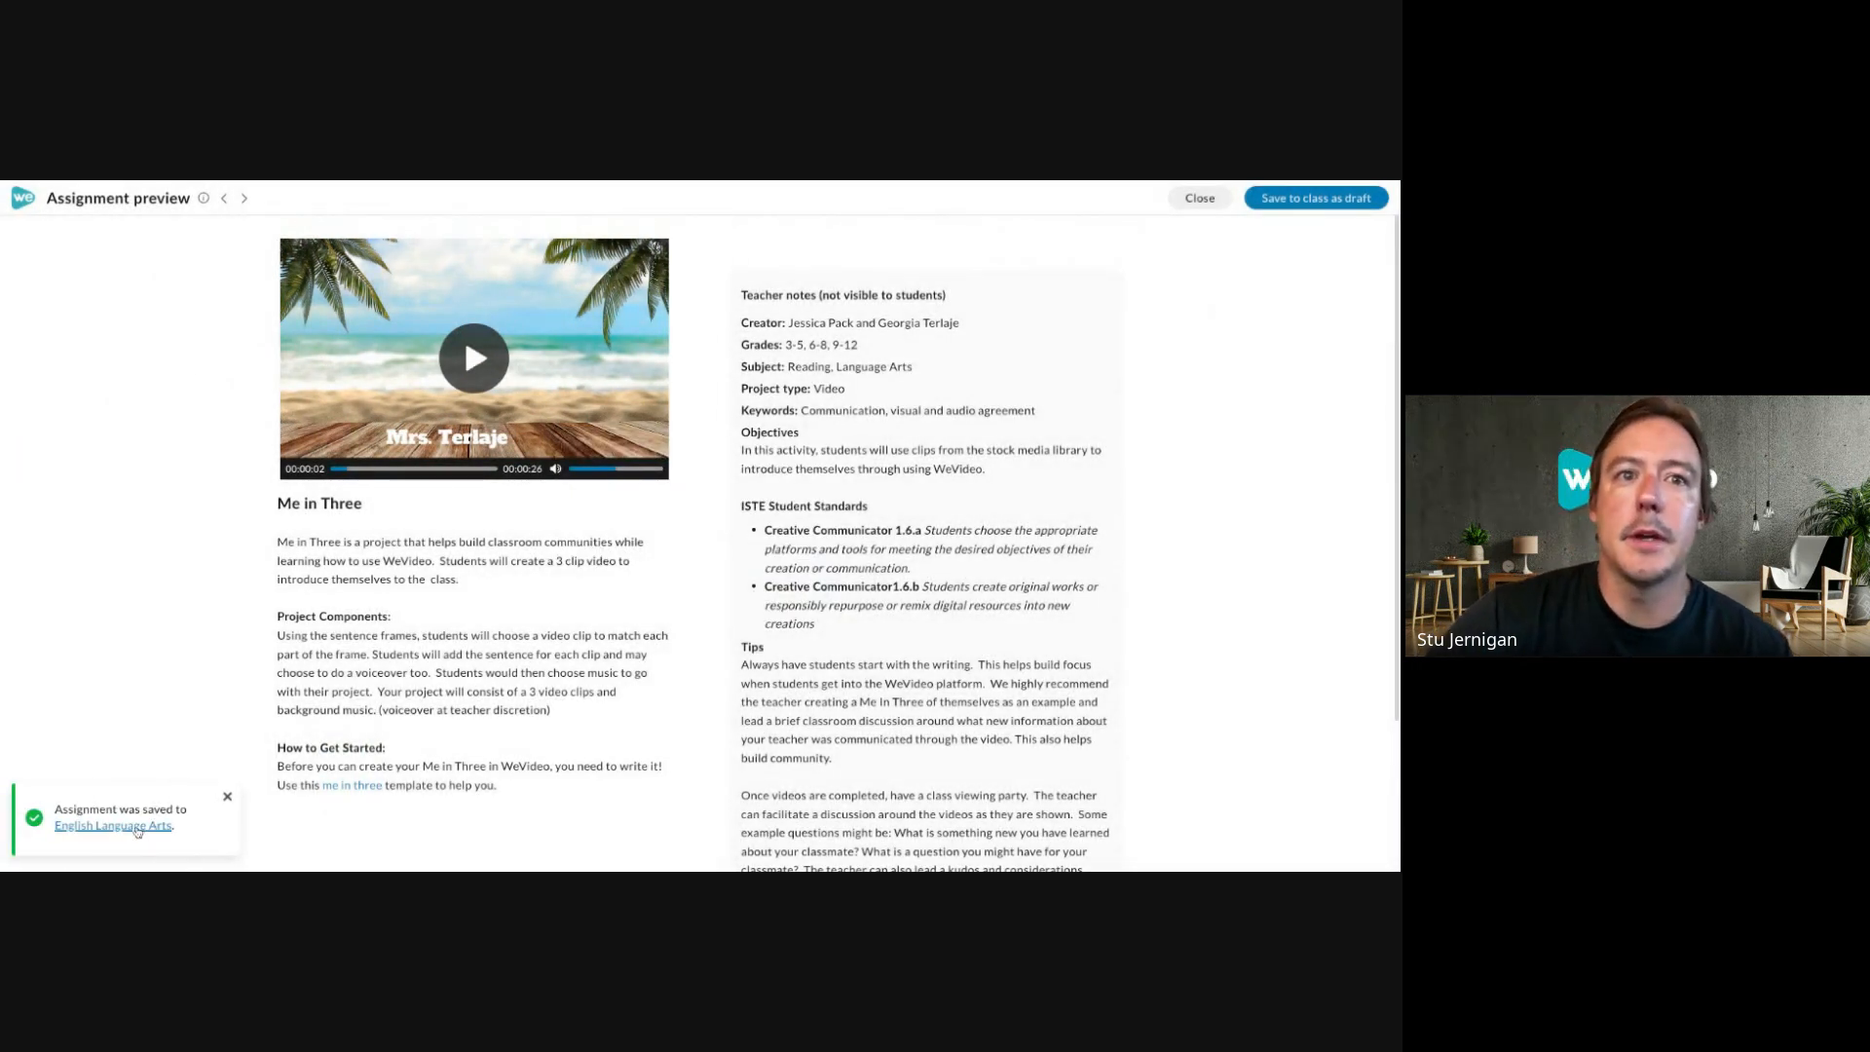
Go to the English Language Arts class through the saved-assignment link, and reach it again from the list of classes.
click(135, 830)
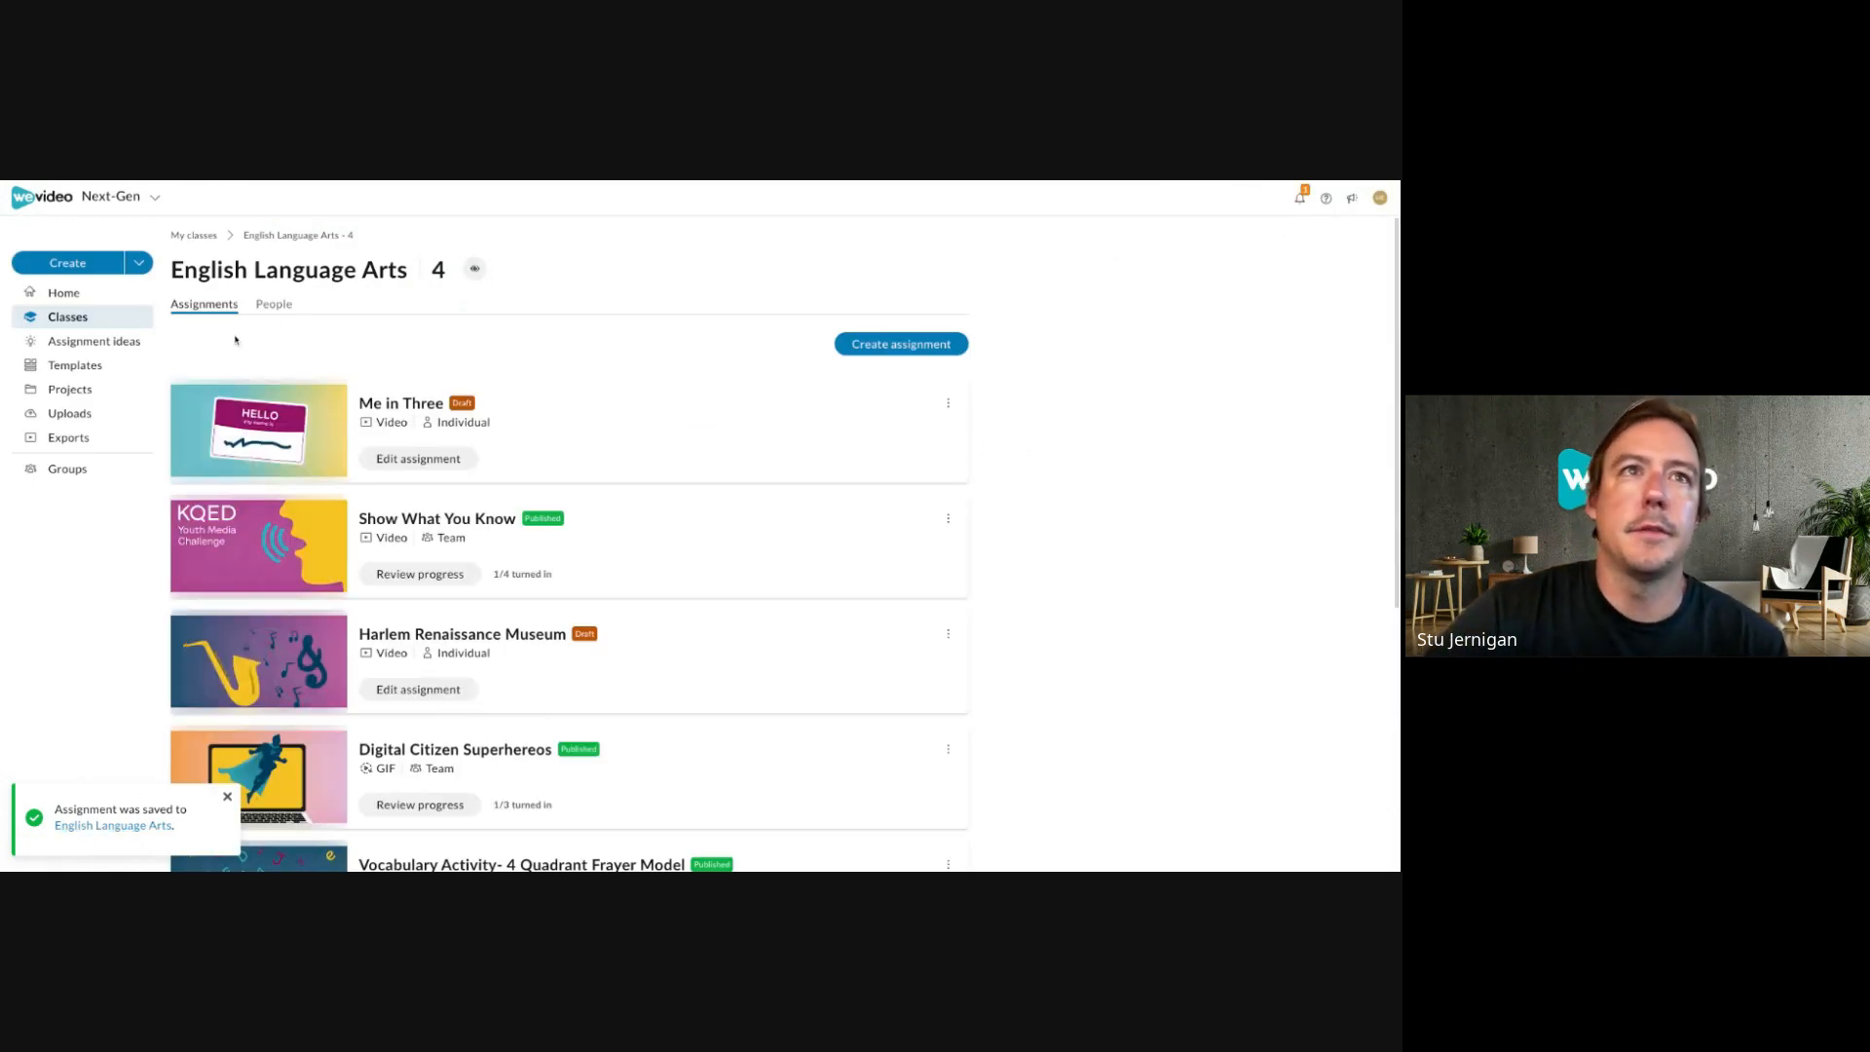
click(137, 294)
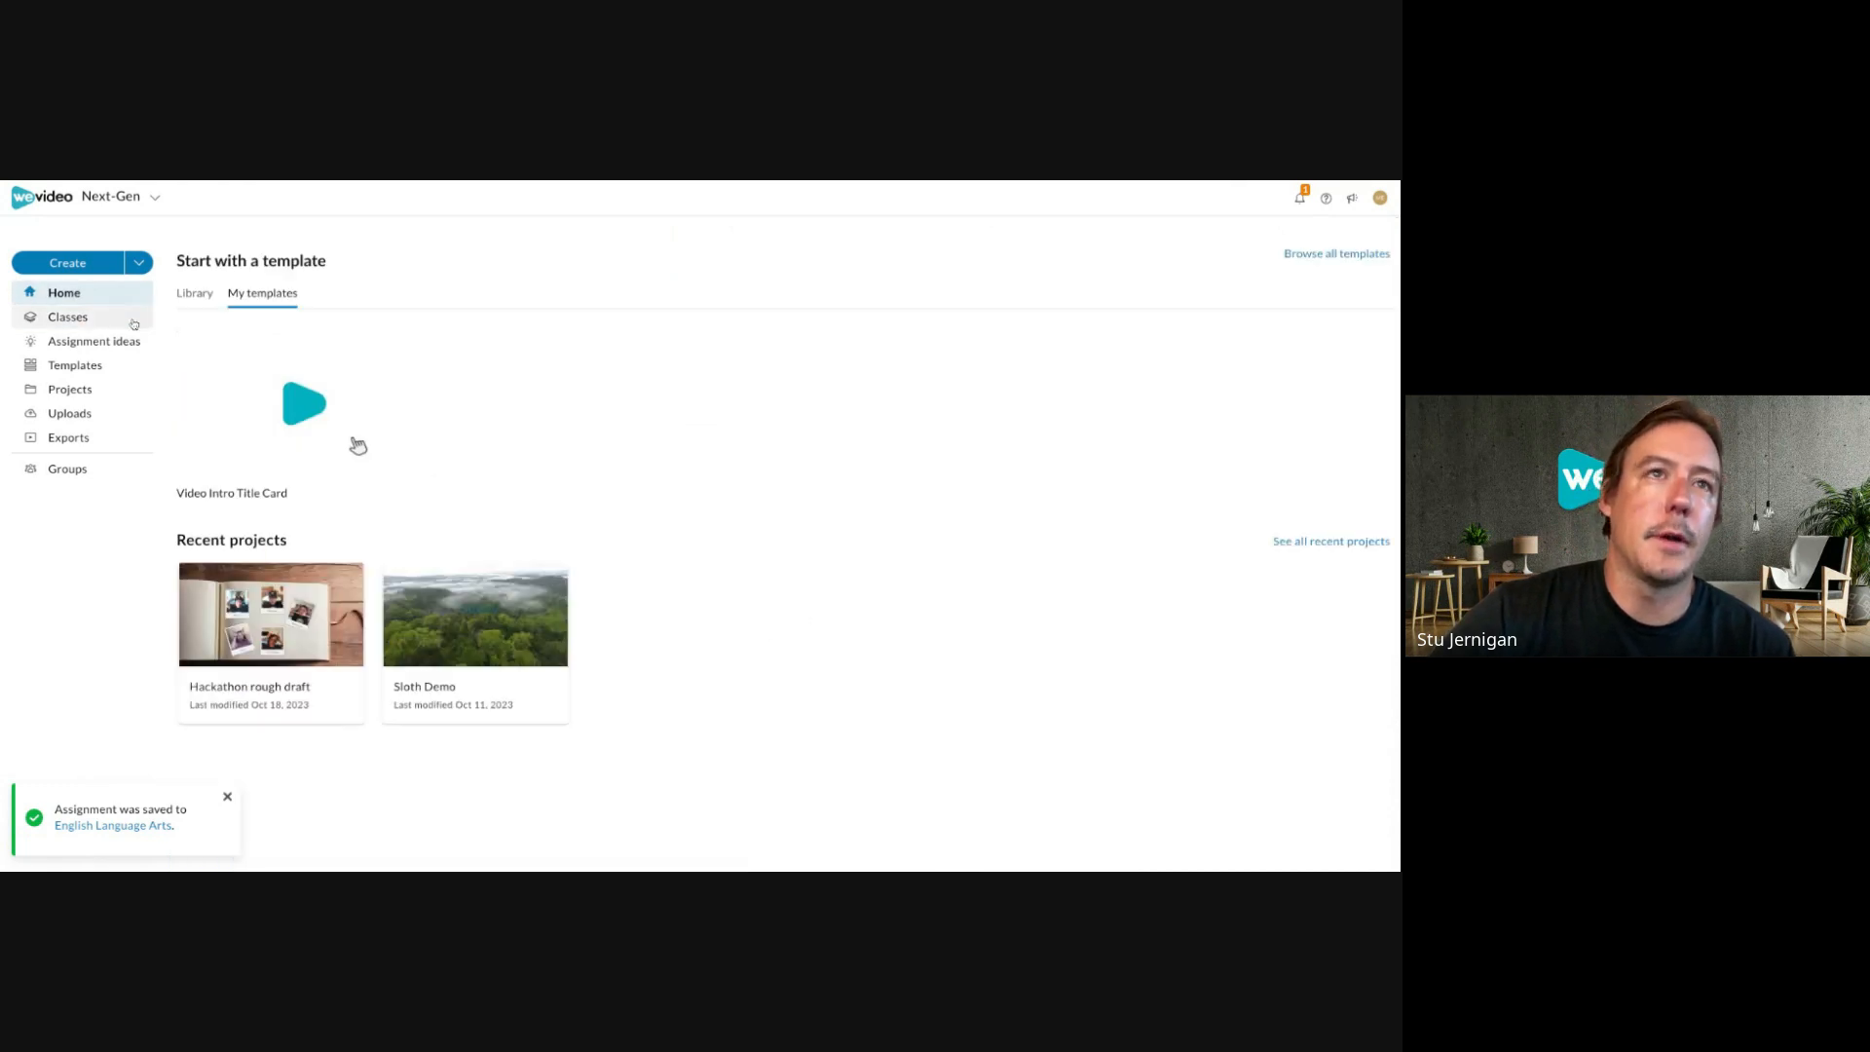
click(134, 321)
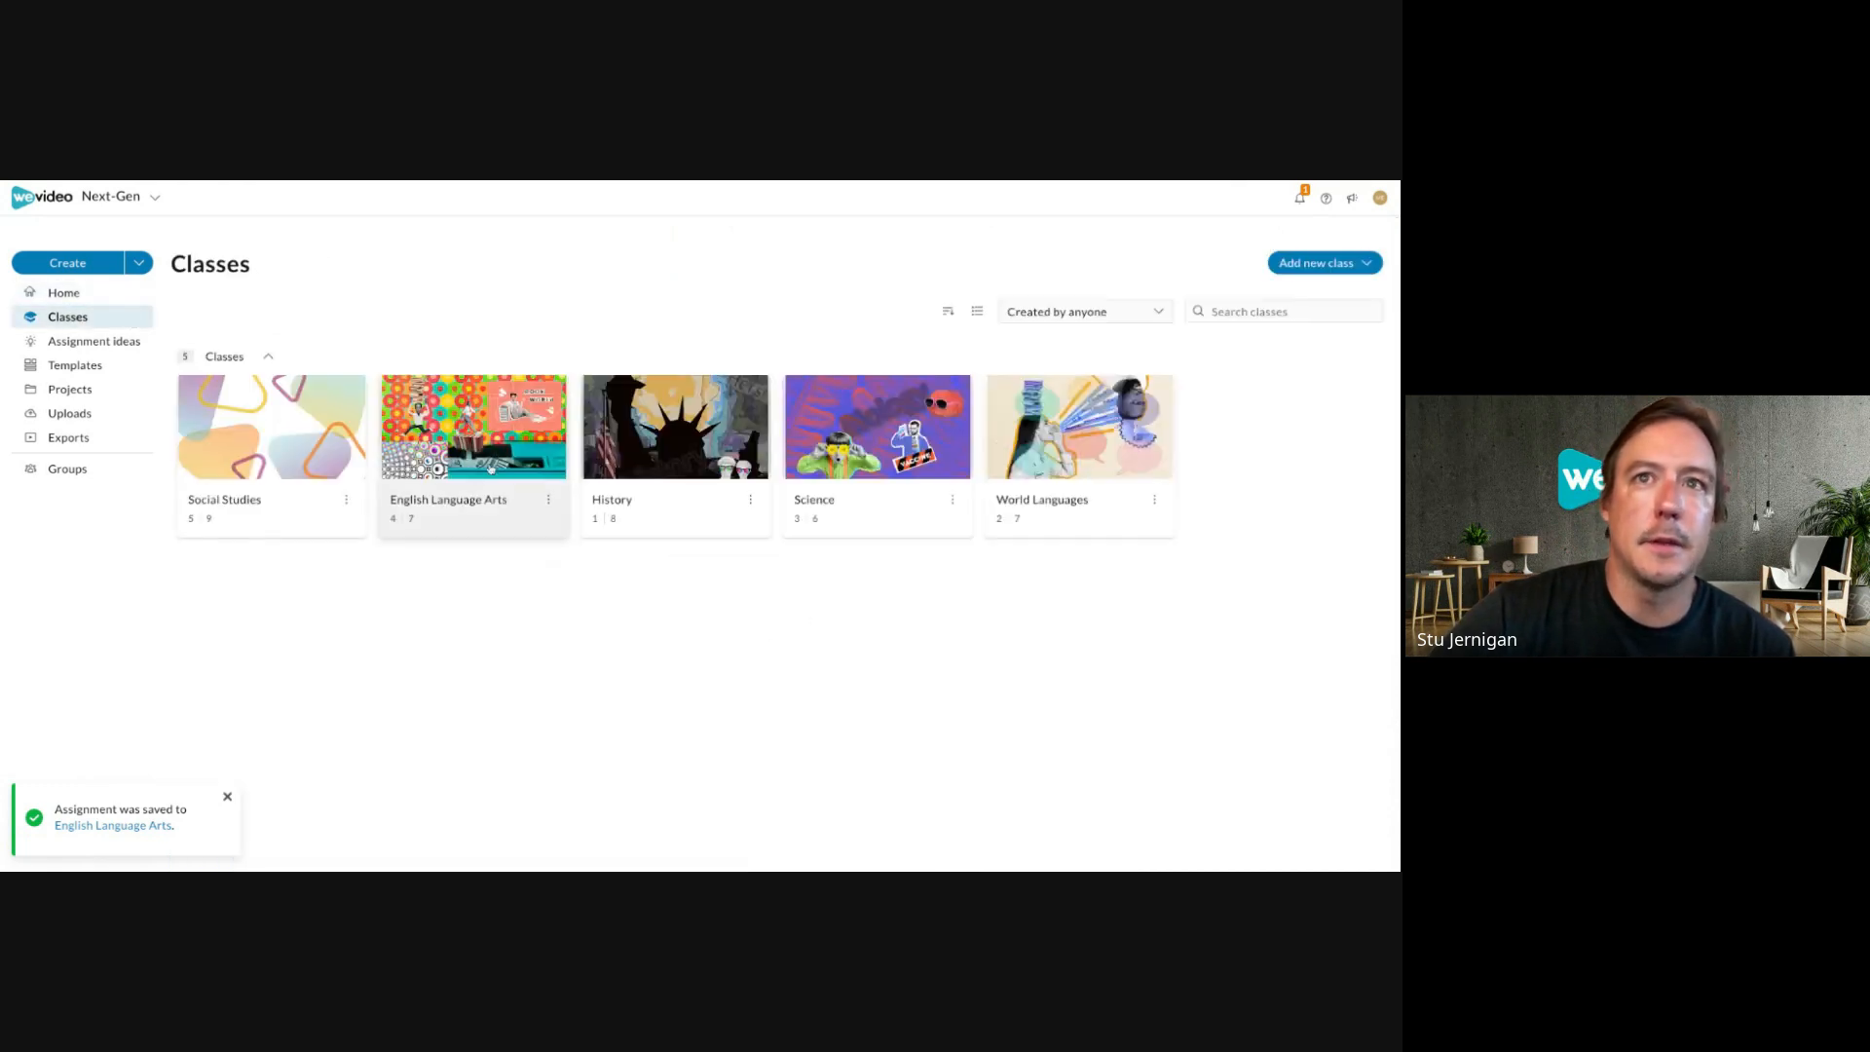
click(481, 471)
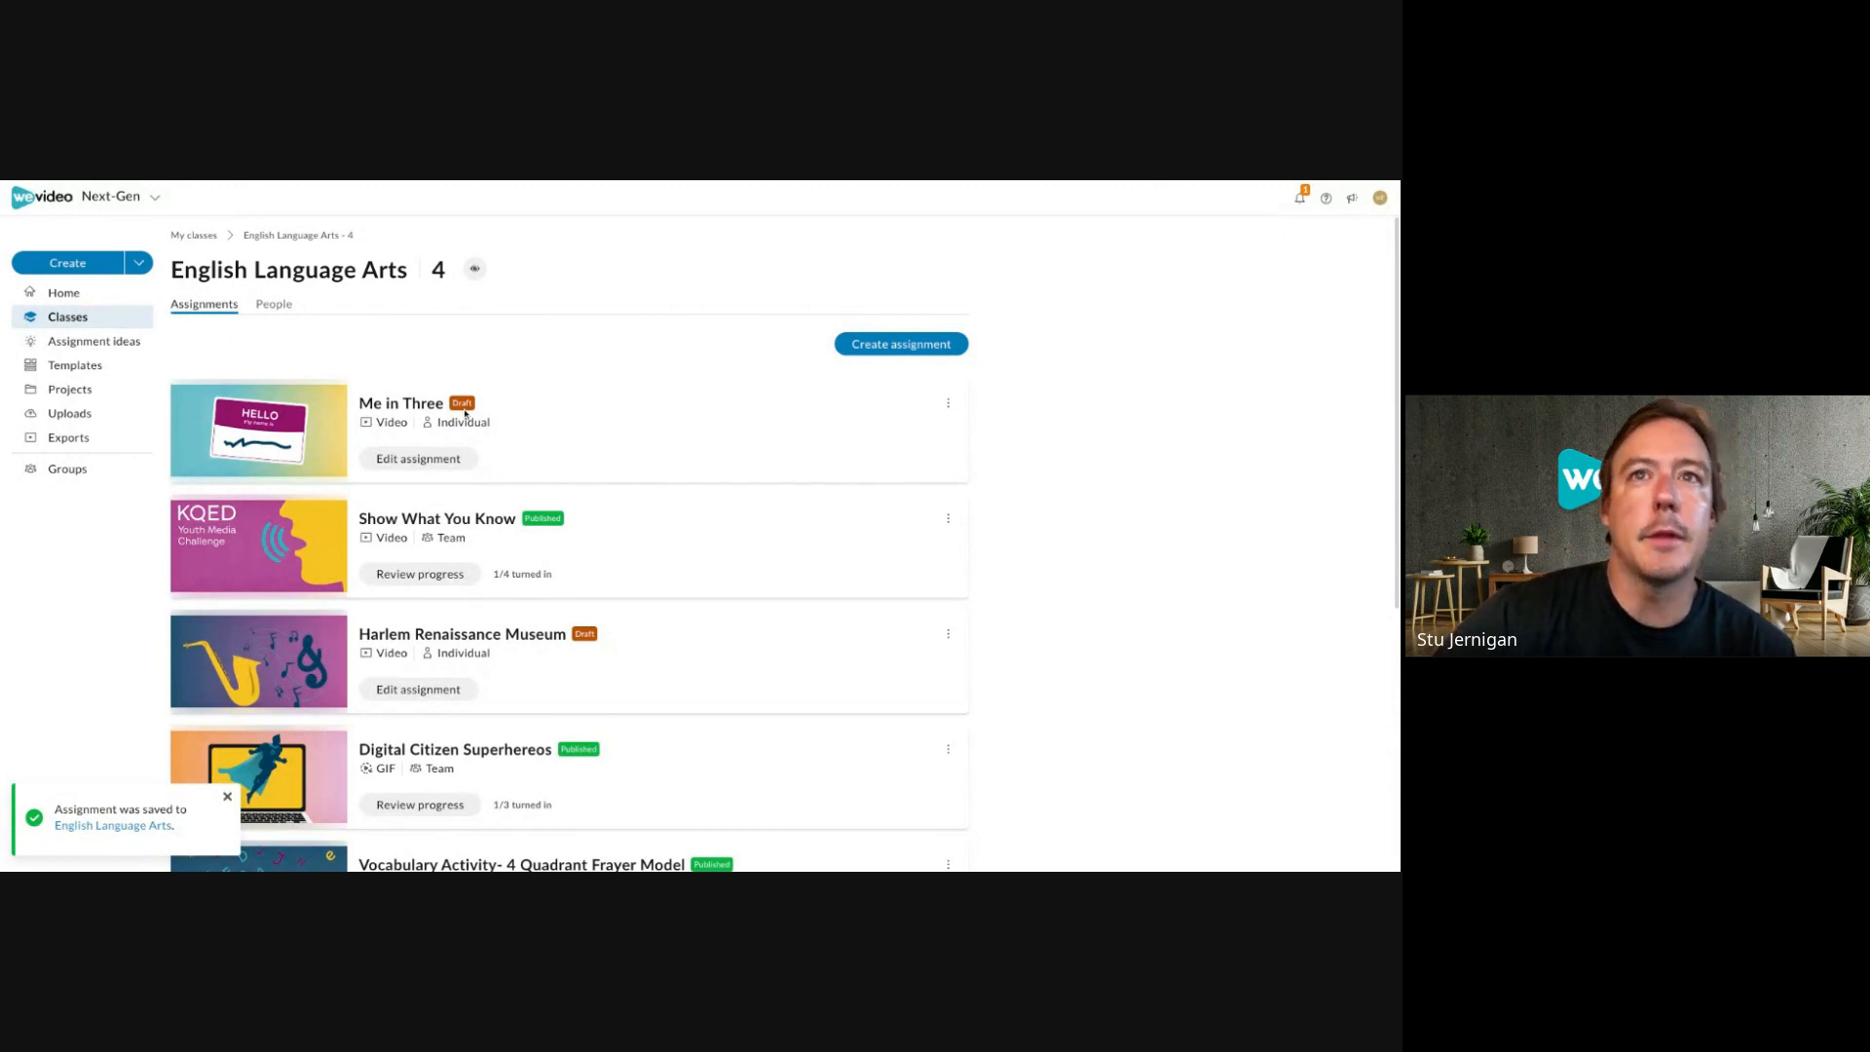
Open the Me in Three draft for editing and examine its description, project type, participation, due date and cover photo settings.
click(470, 466)
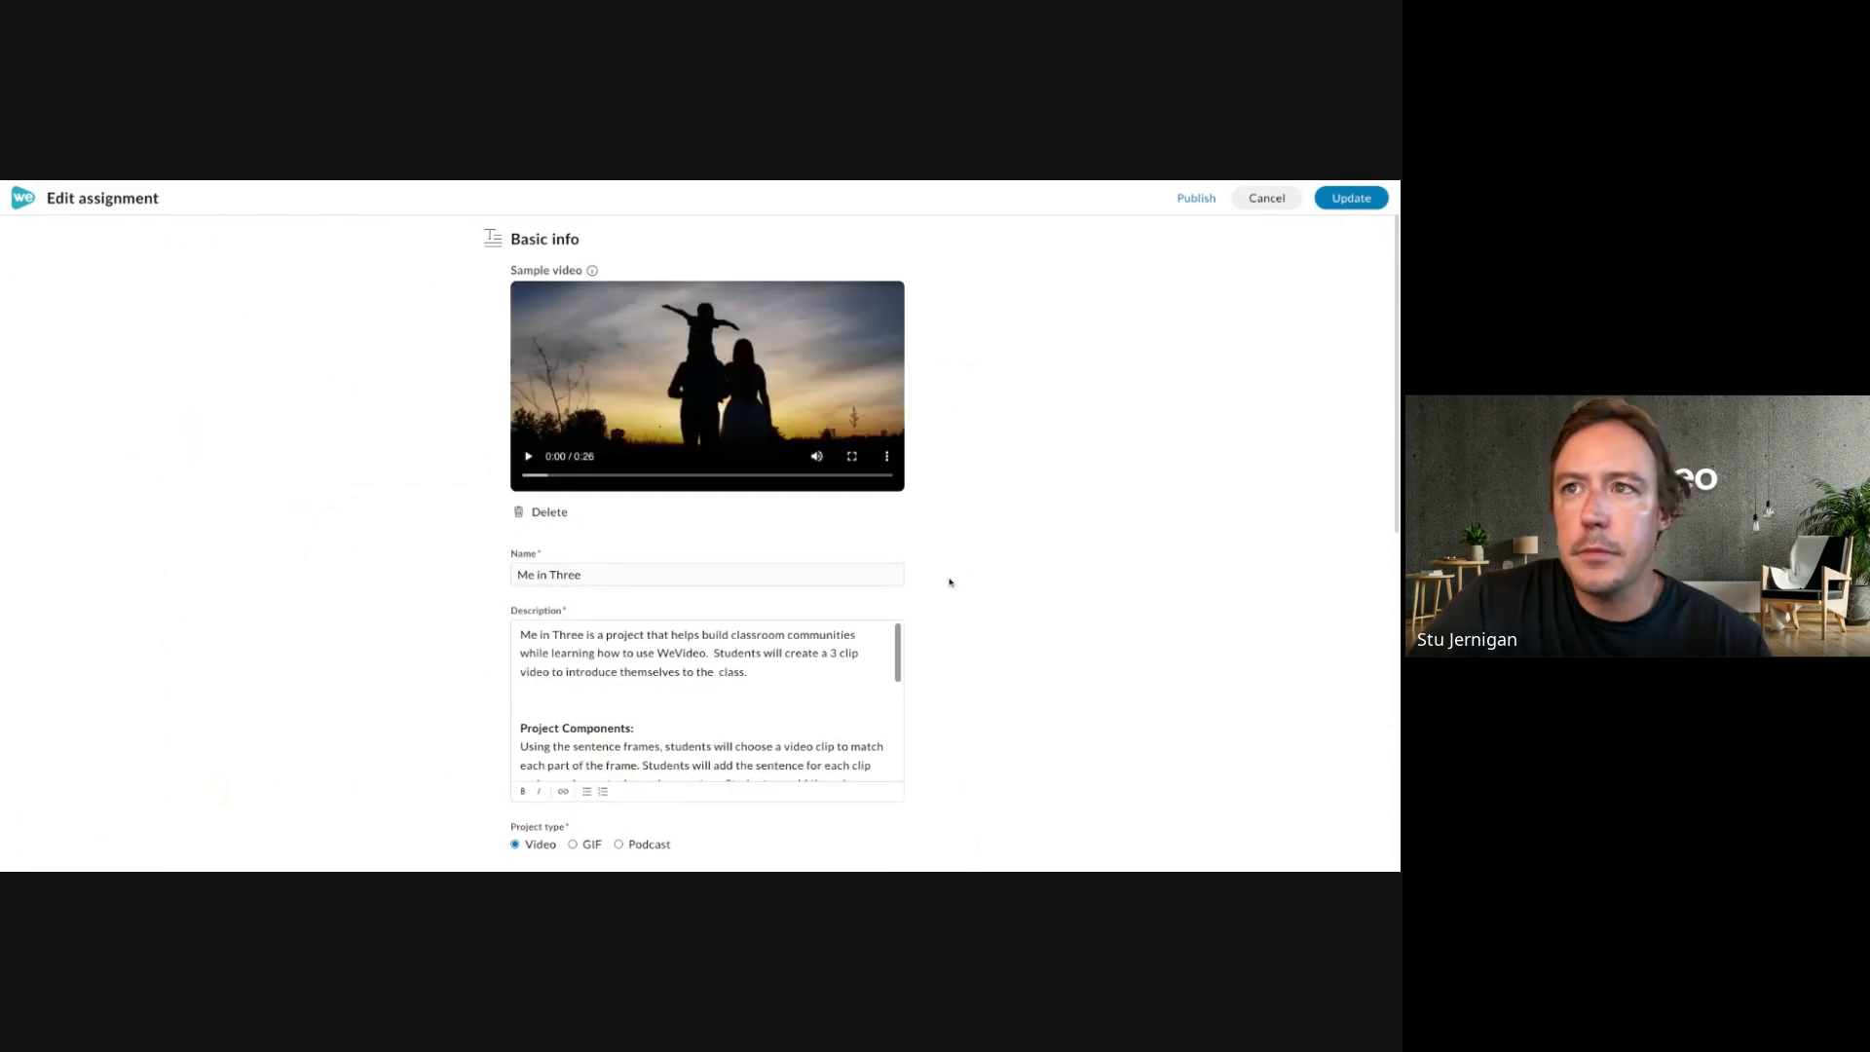
scroll(950, 583, down, 2)
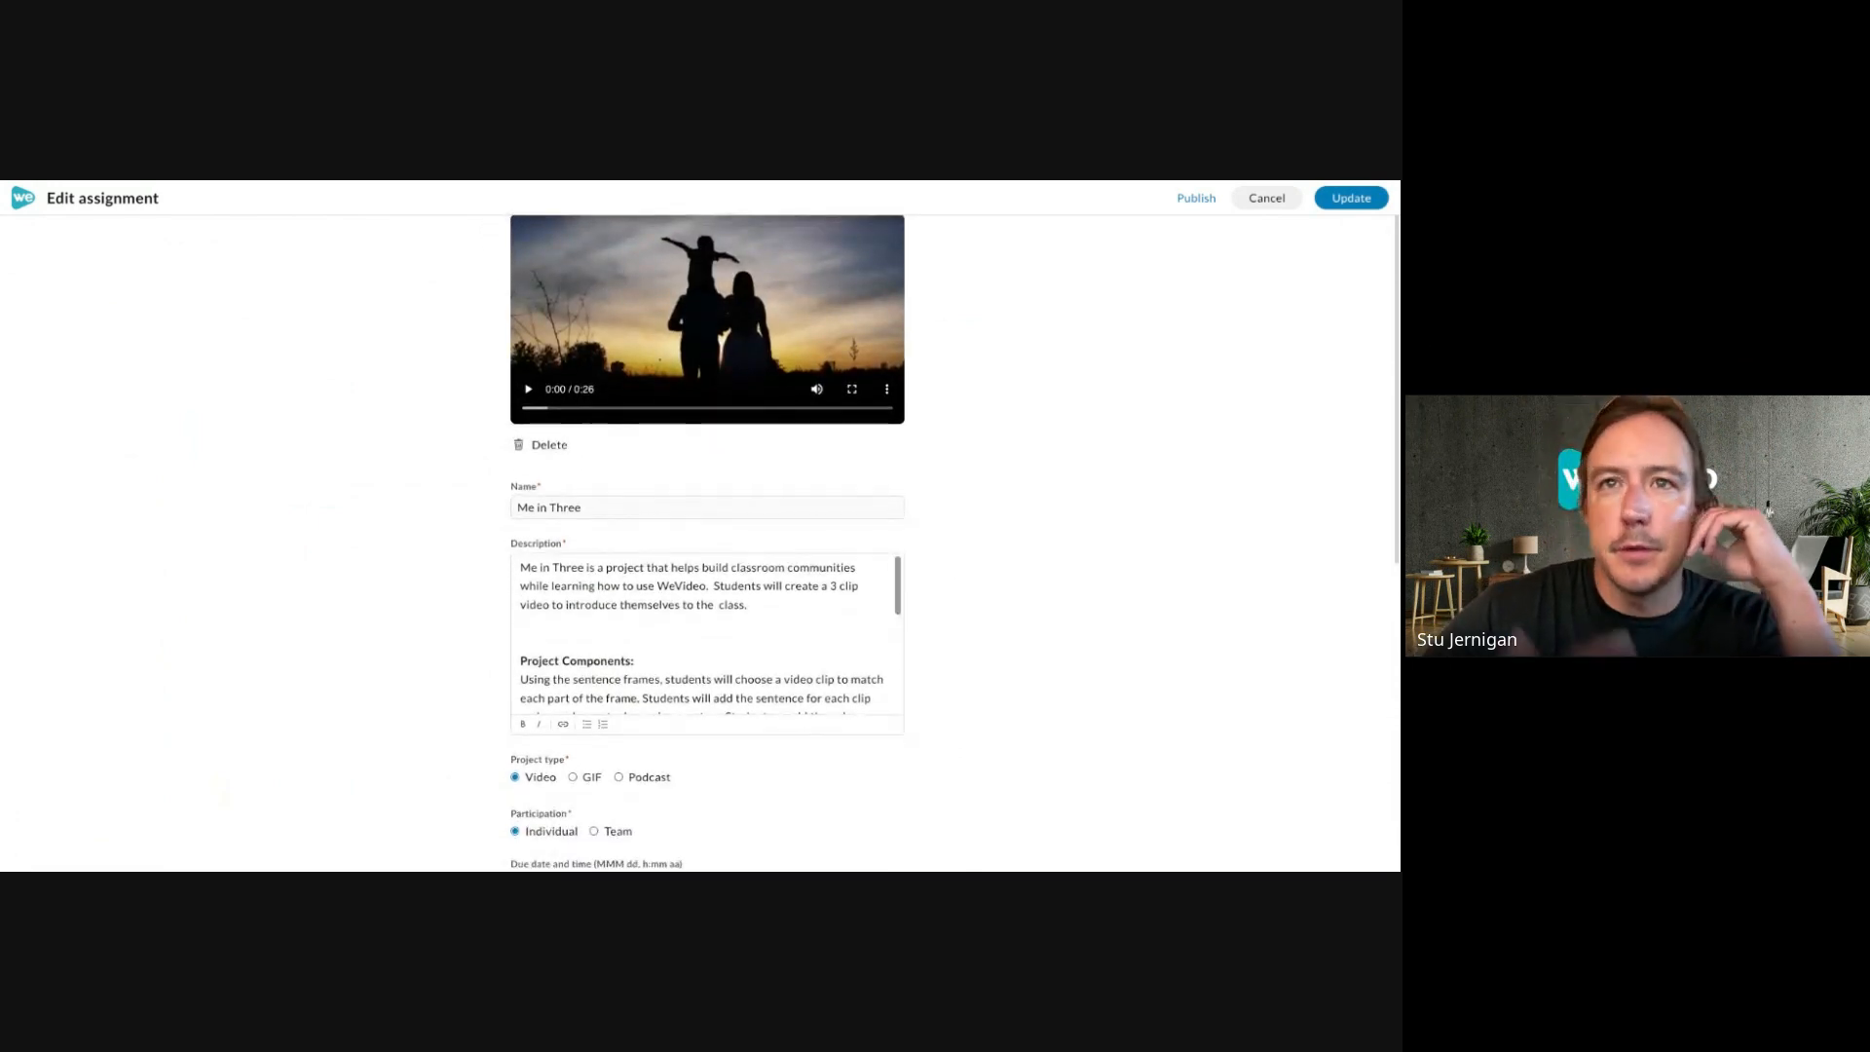
scroll(707, 541, down, 1)
scroll(755, 475, down, 1)
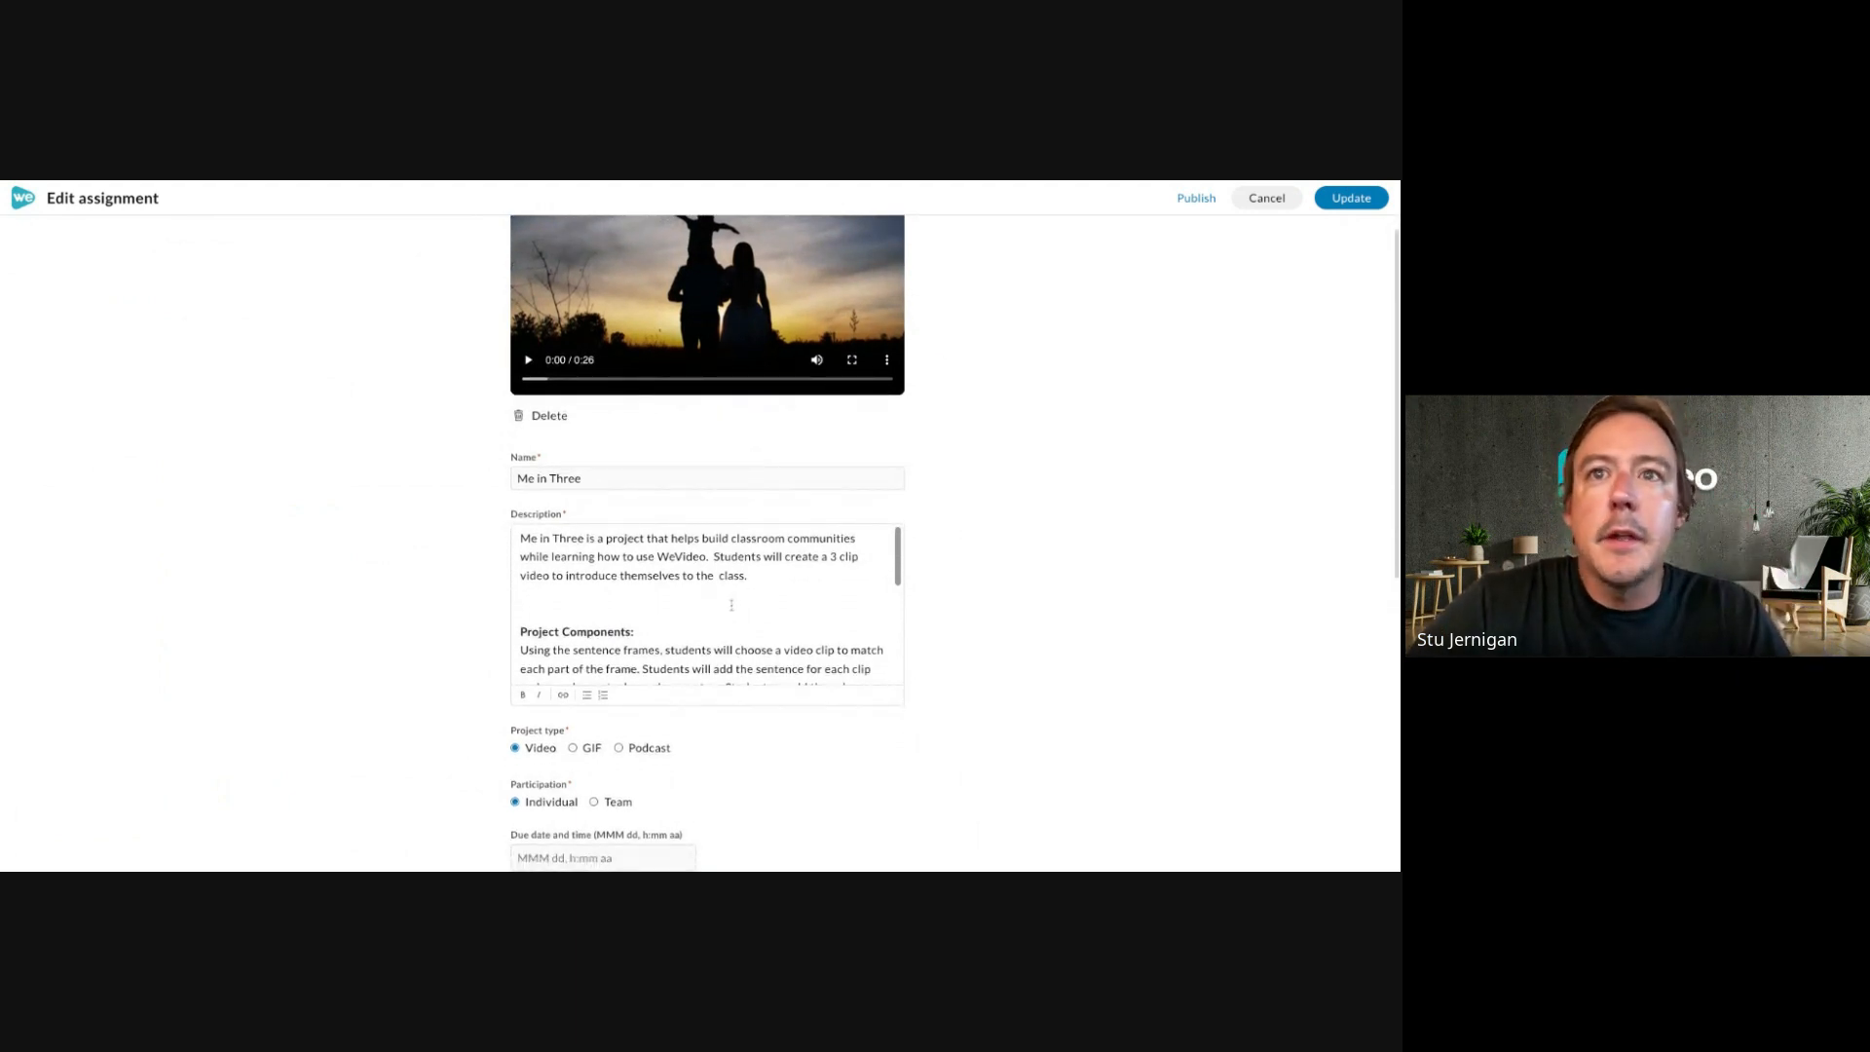
scroll(732, 605, down, 2)
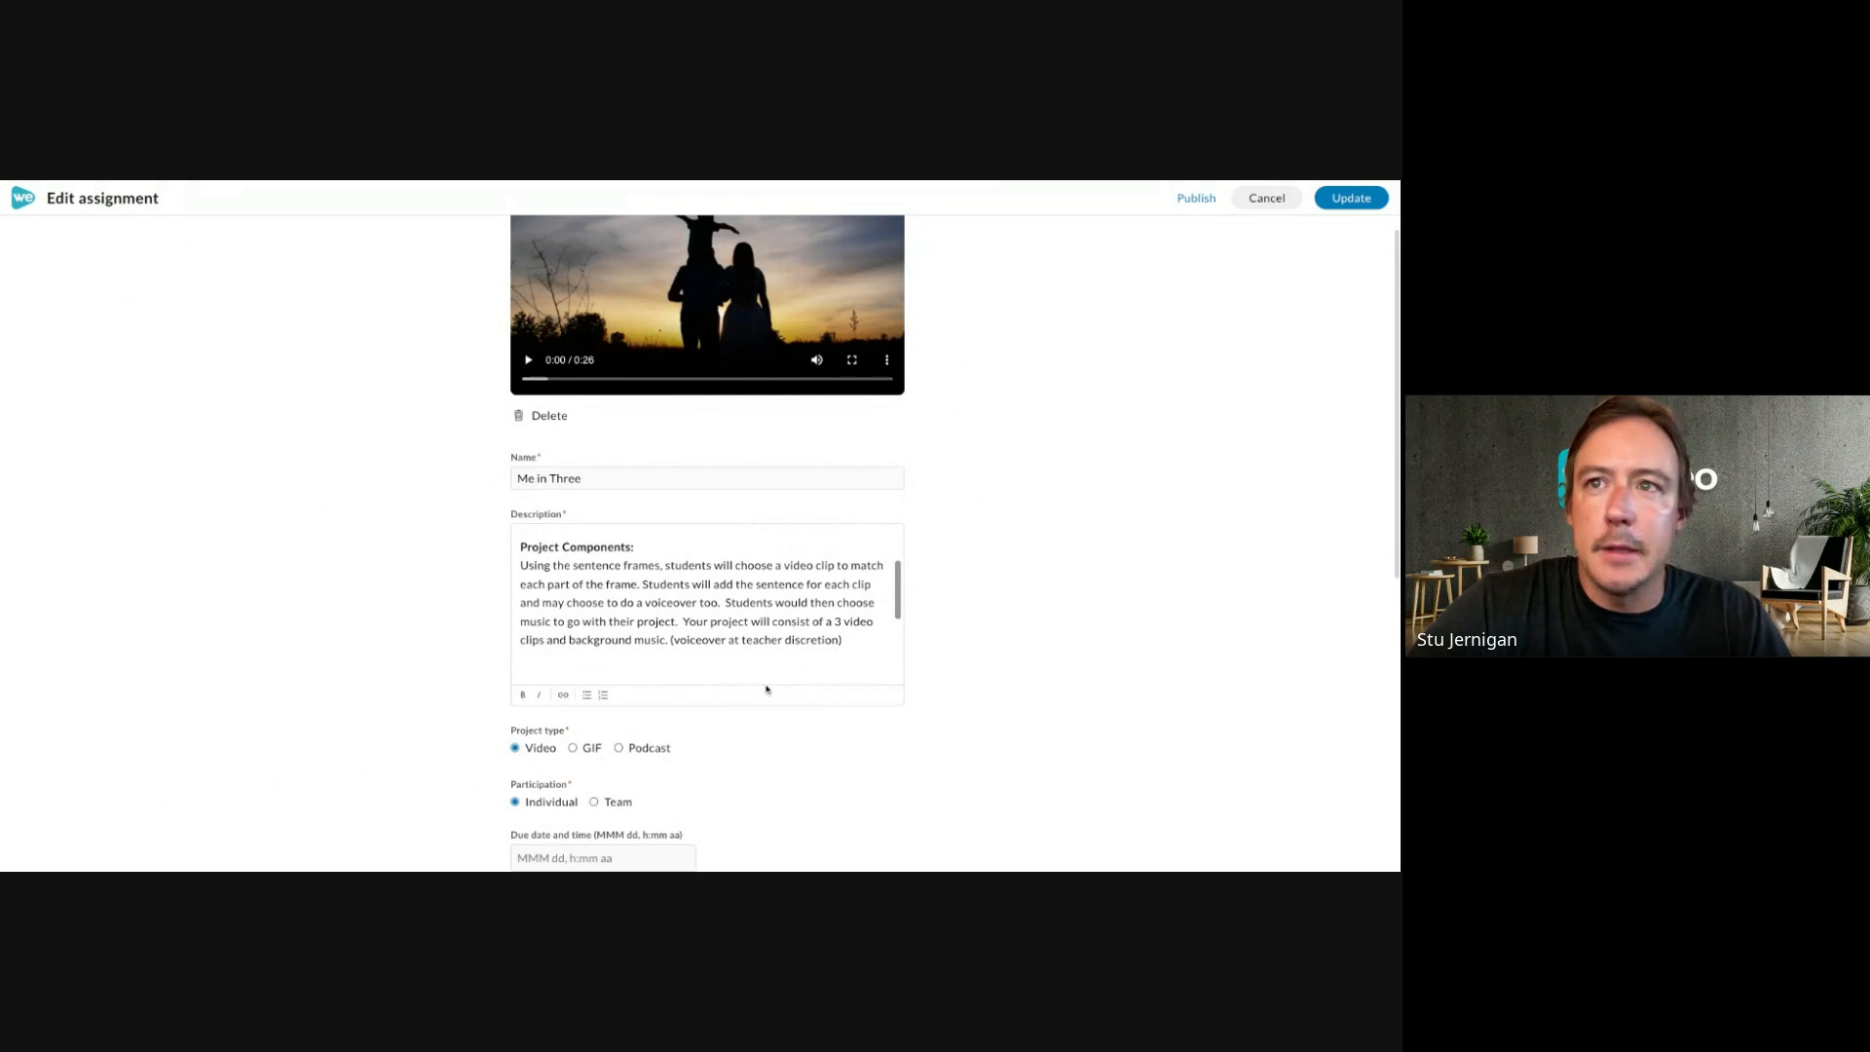
scroll(767, 690, down, 2)
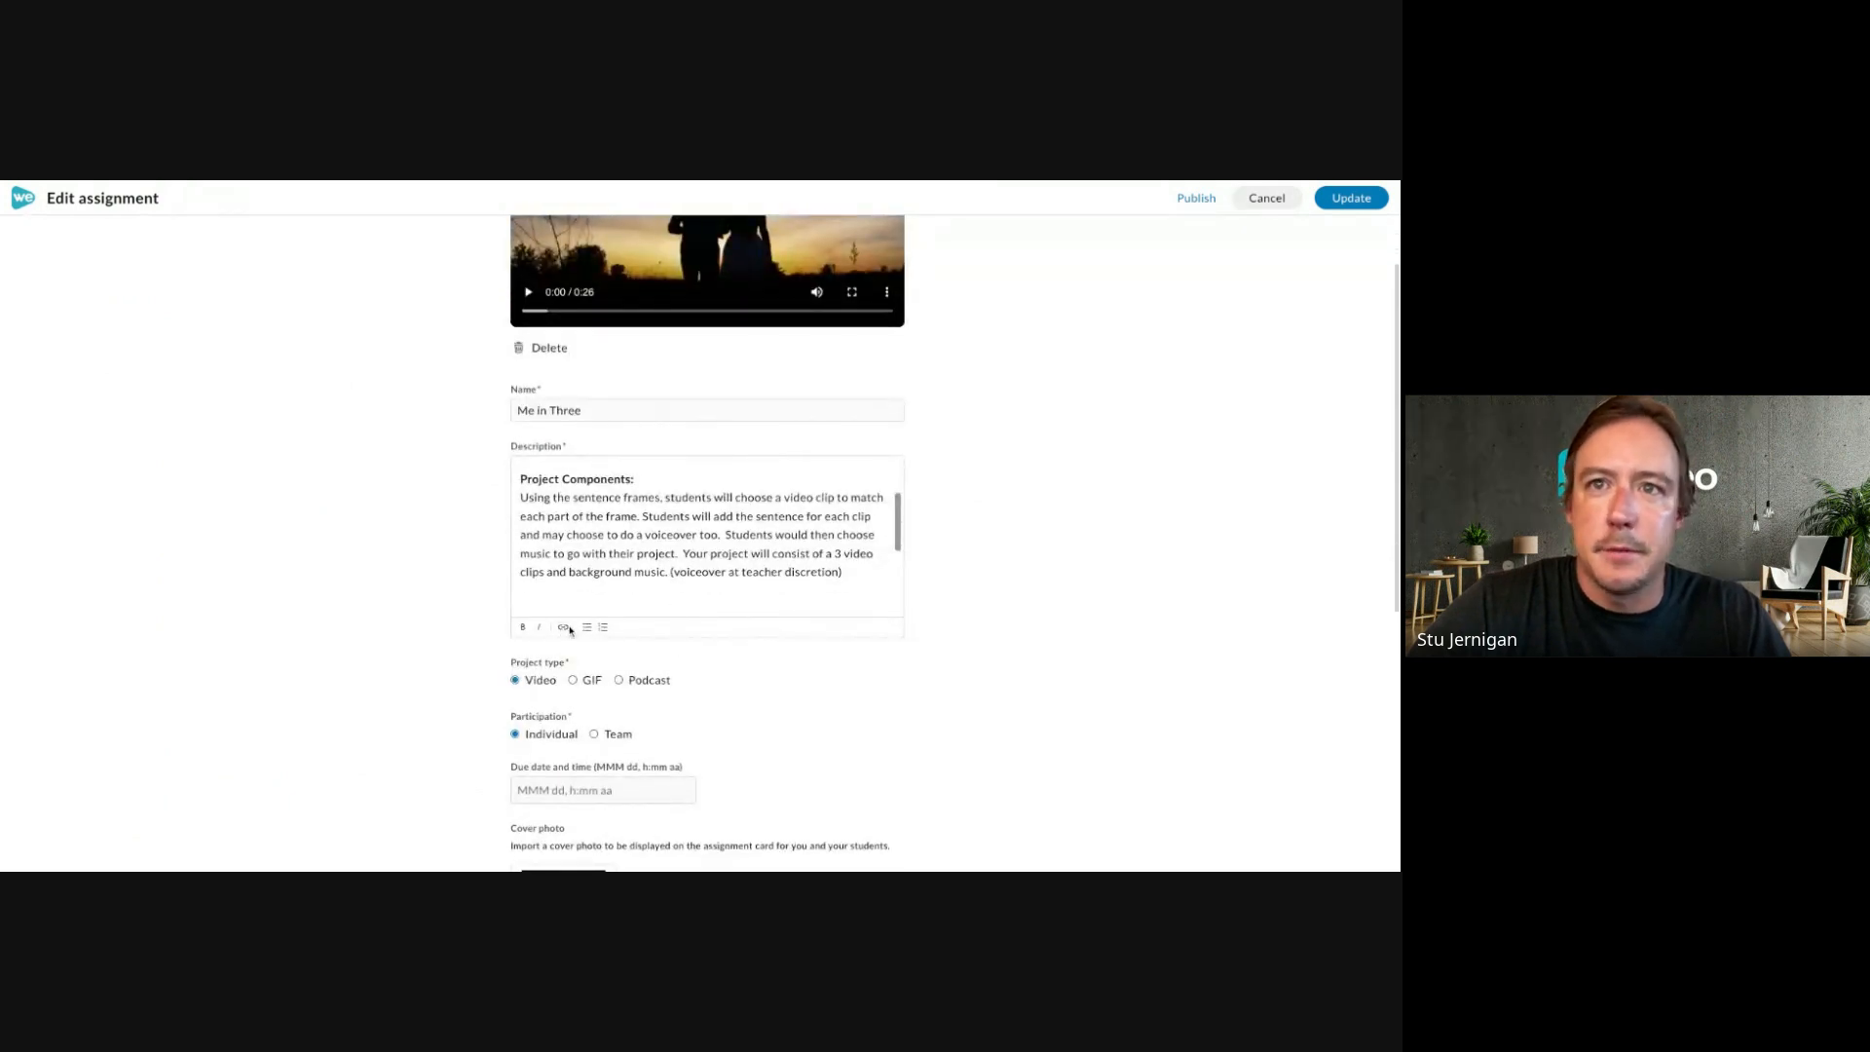
scroll(687, 585, down, 1)
scroll(827, 687, down, 2)
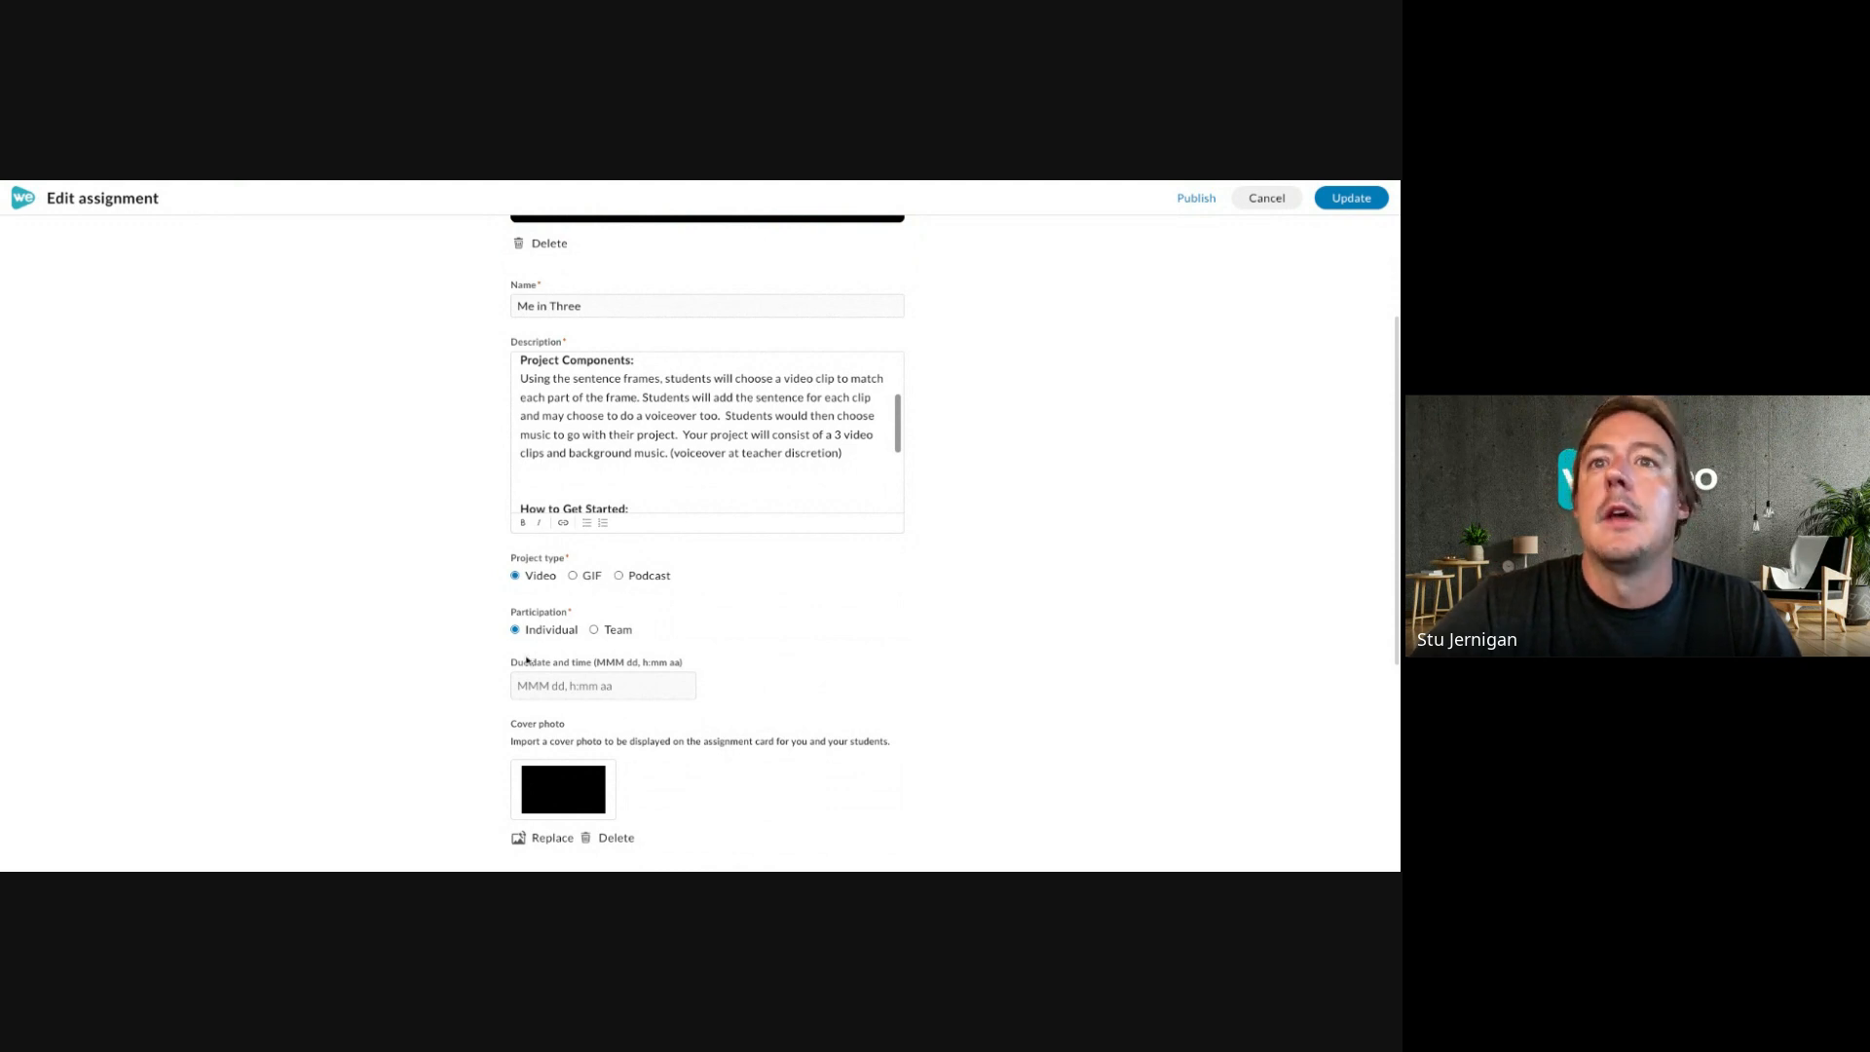
scroll(523, 585, down, 2)
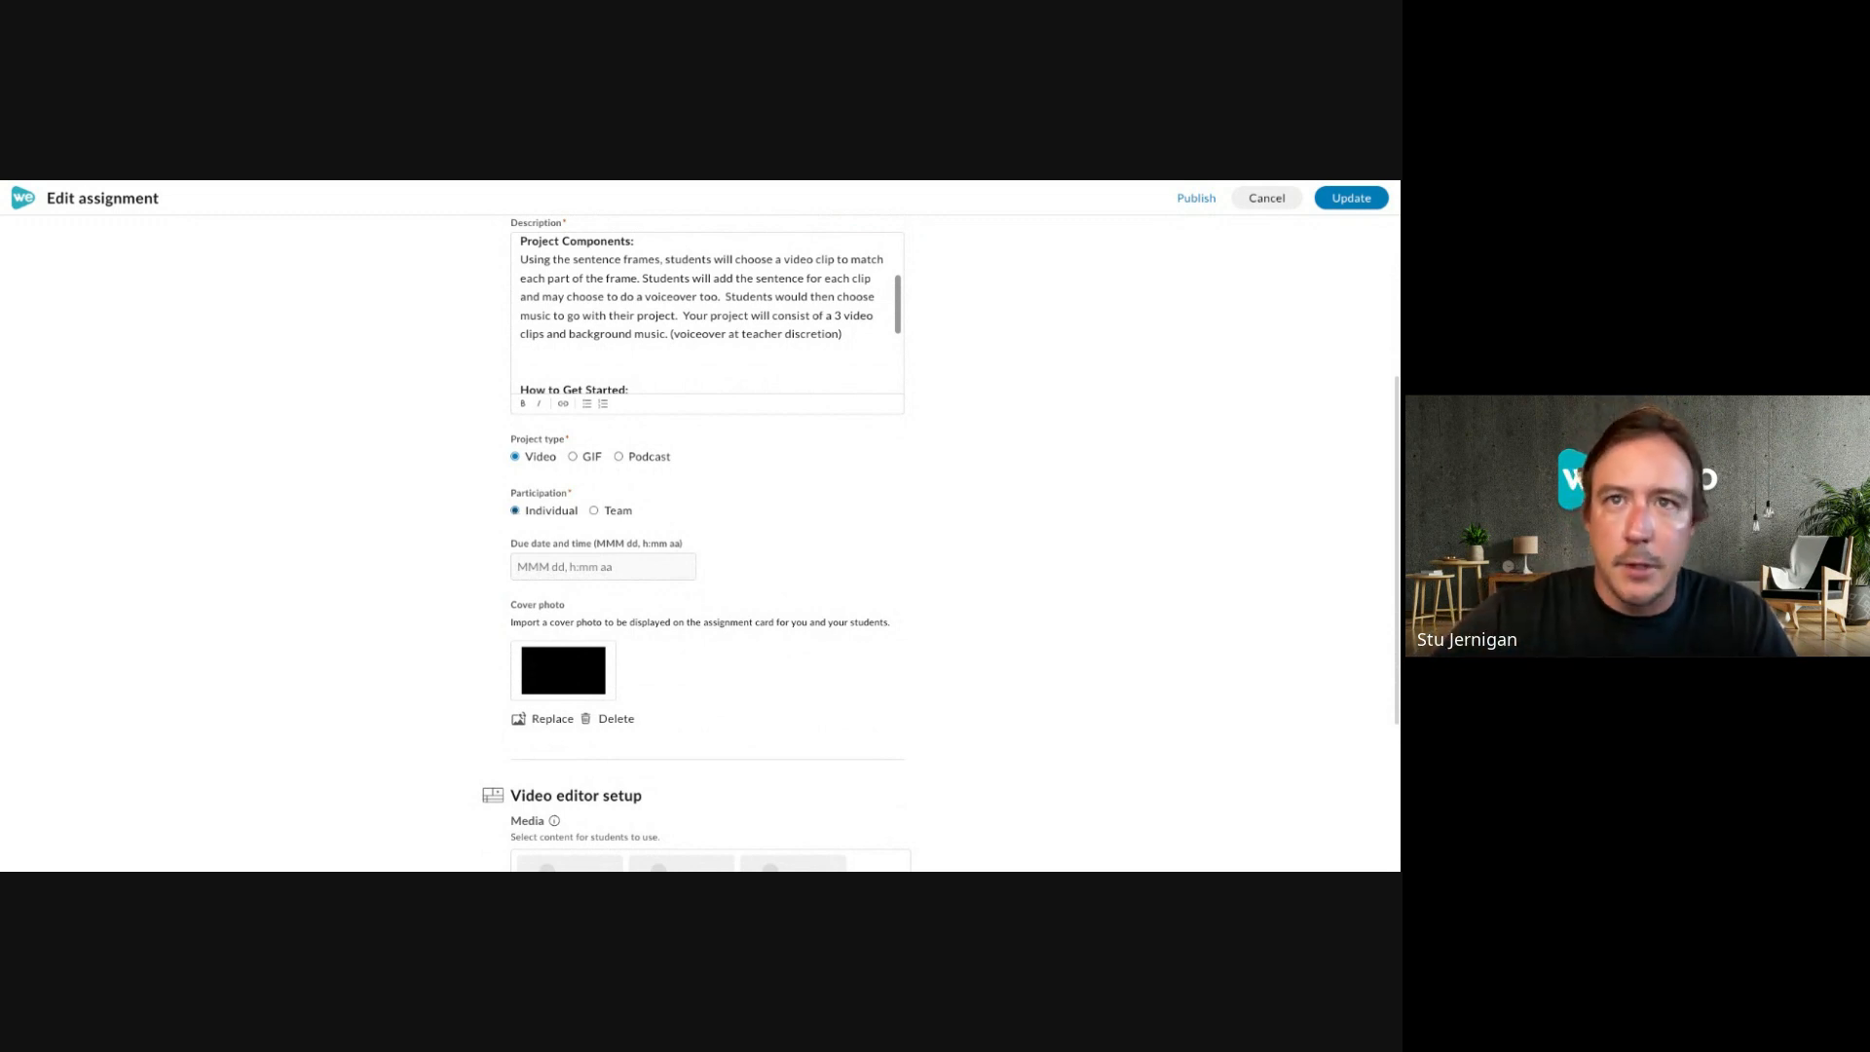
Set the assignment's participation to Team with 4 teams.
click(594, 512)
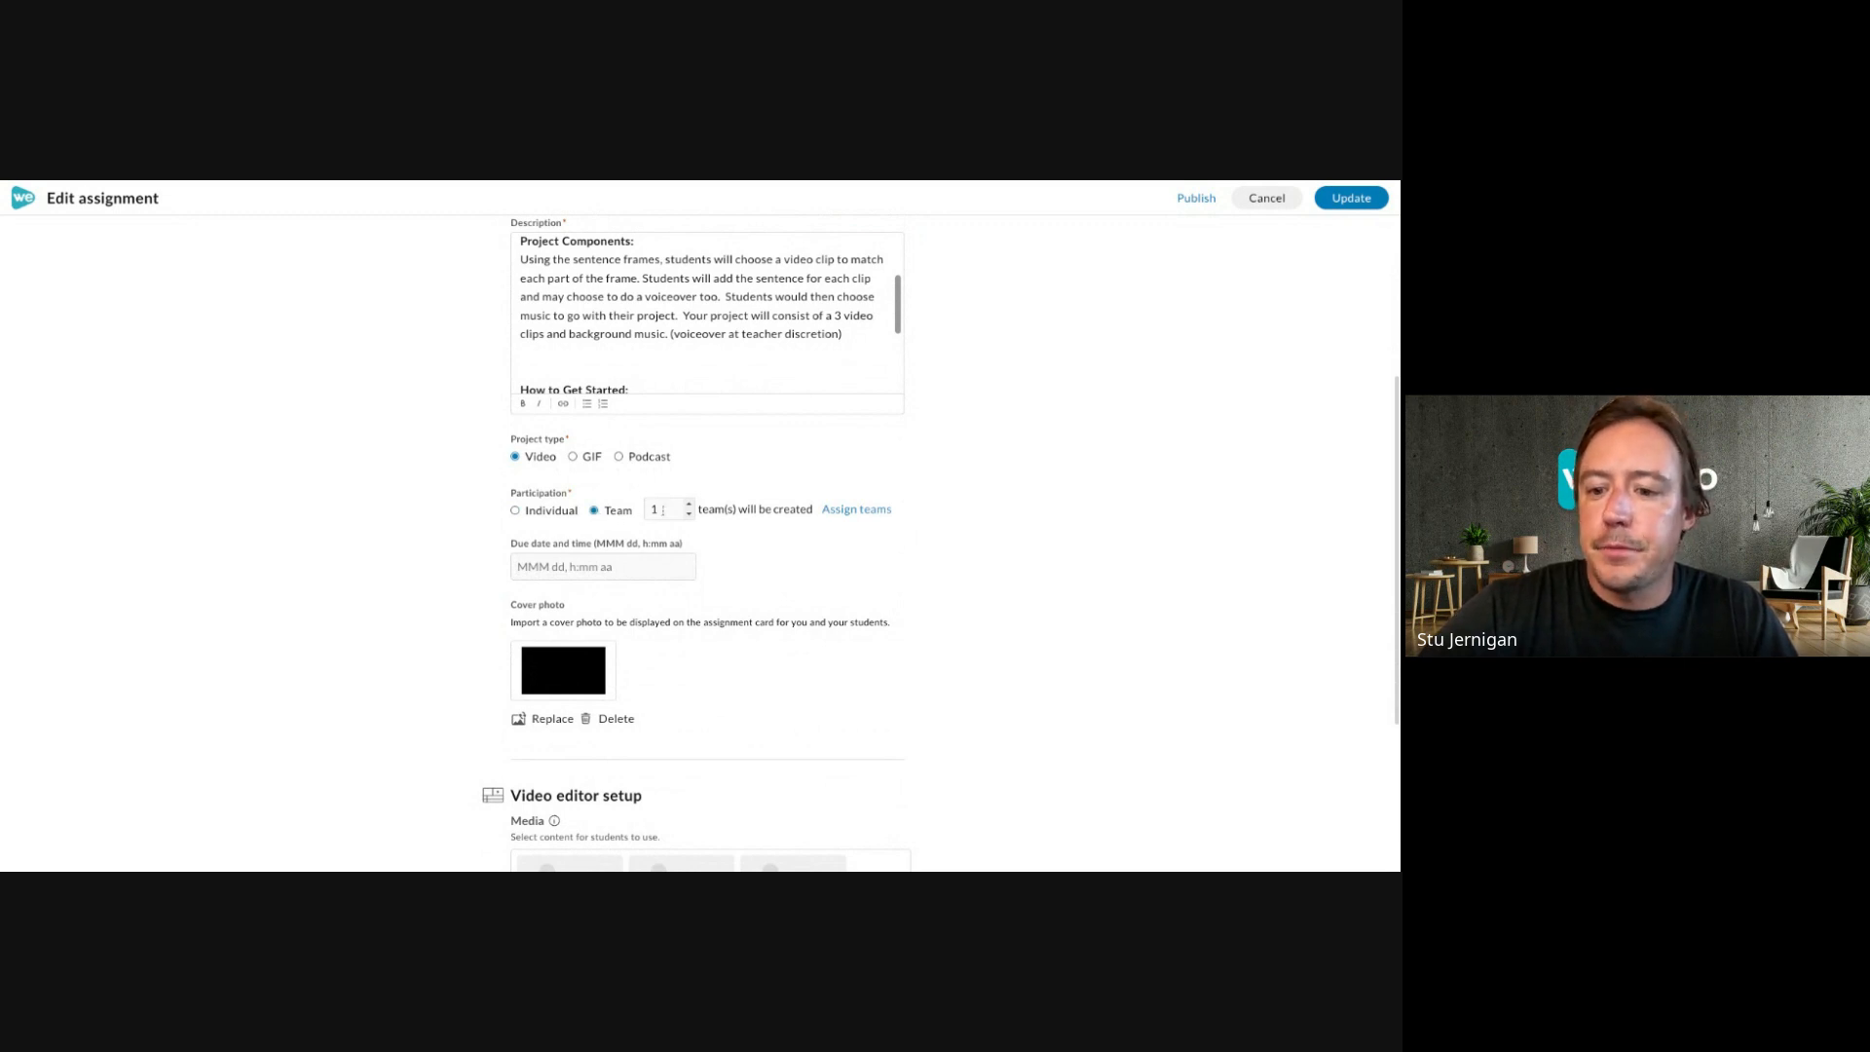
click(659, 510)
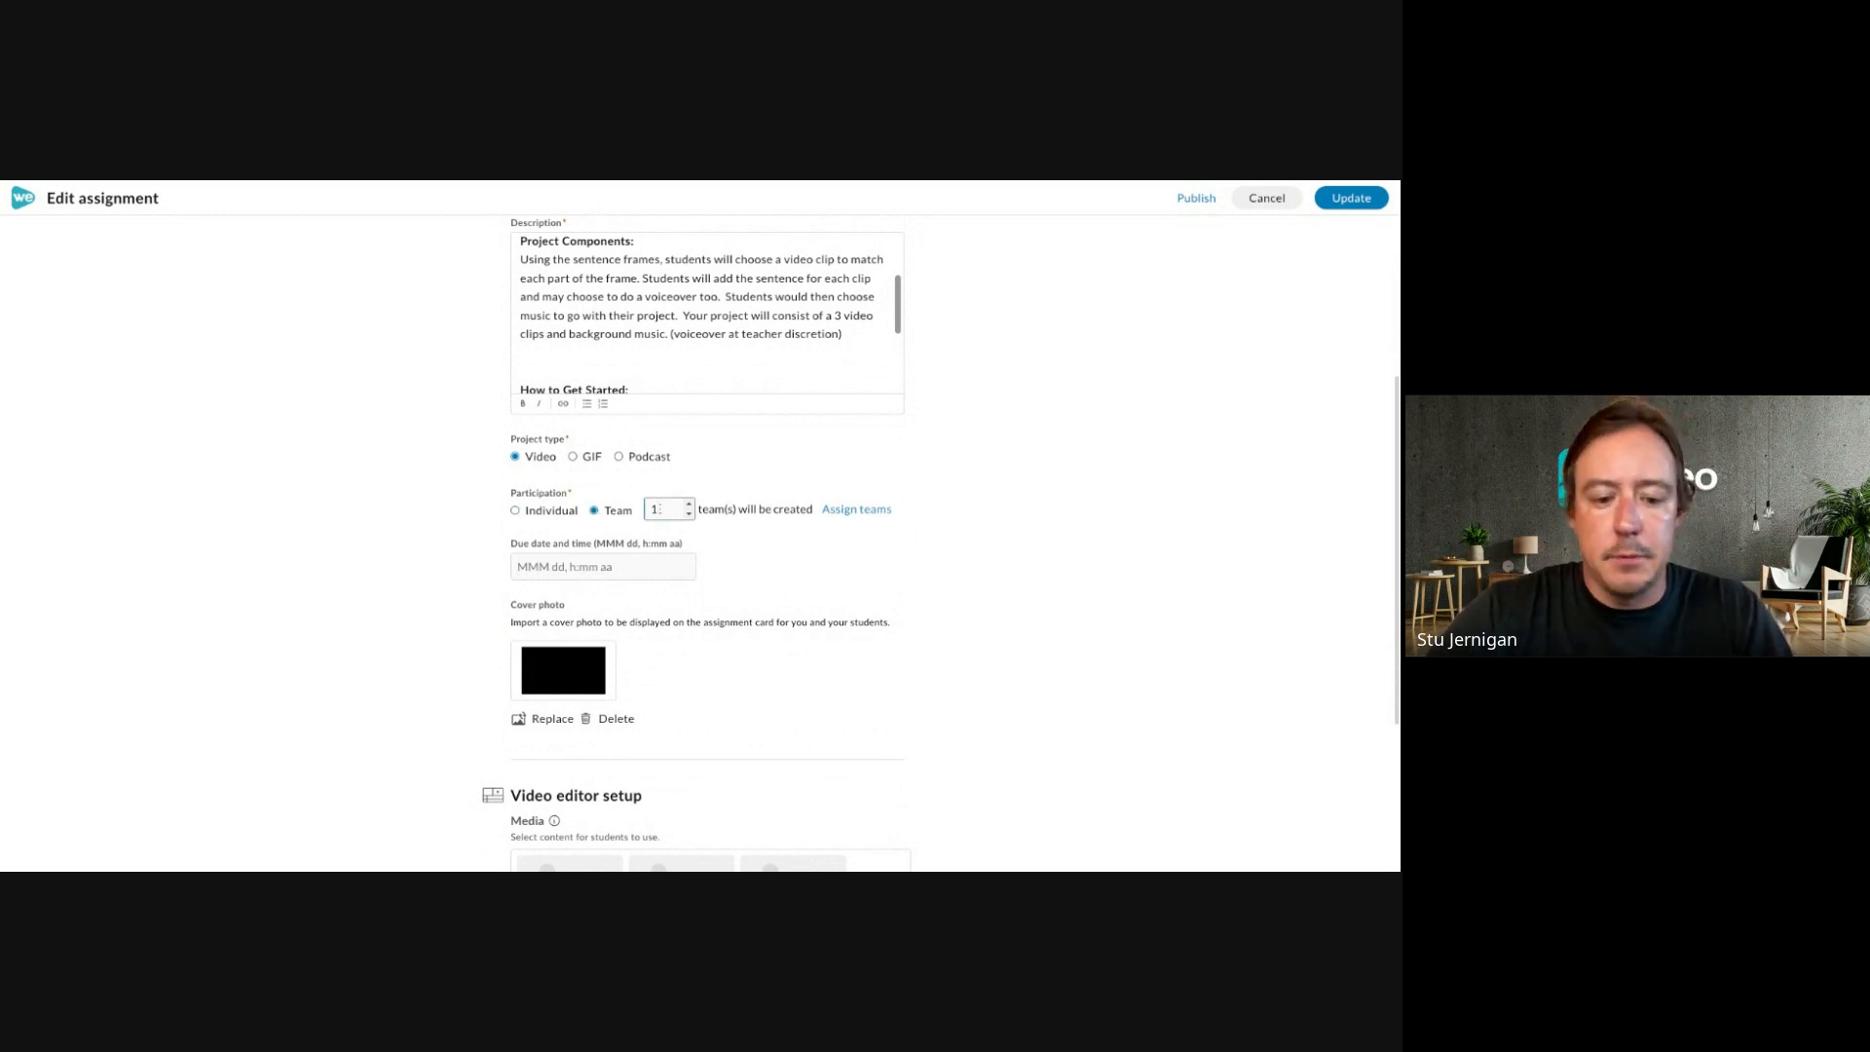
key(BackSpace)
text(4)
click(743, 533)
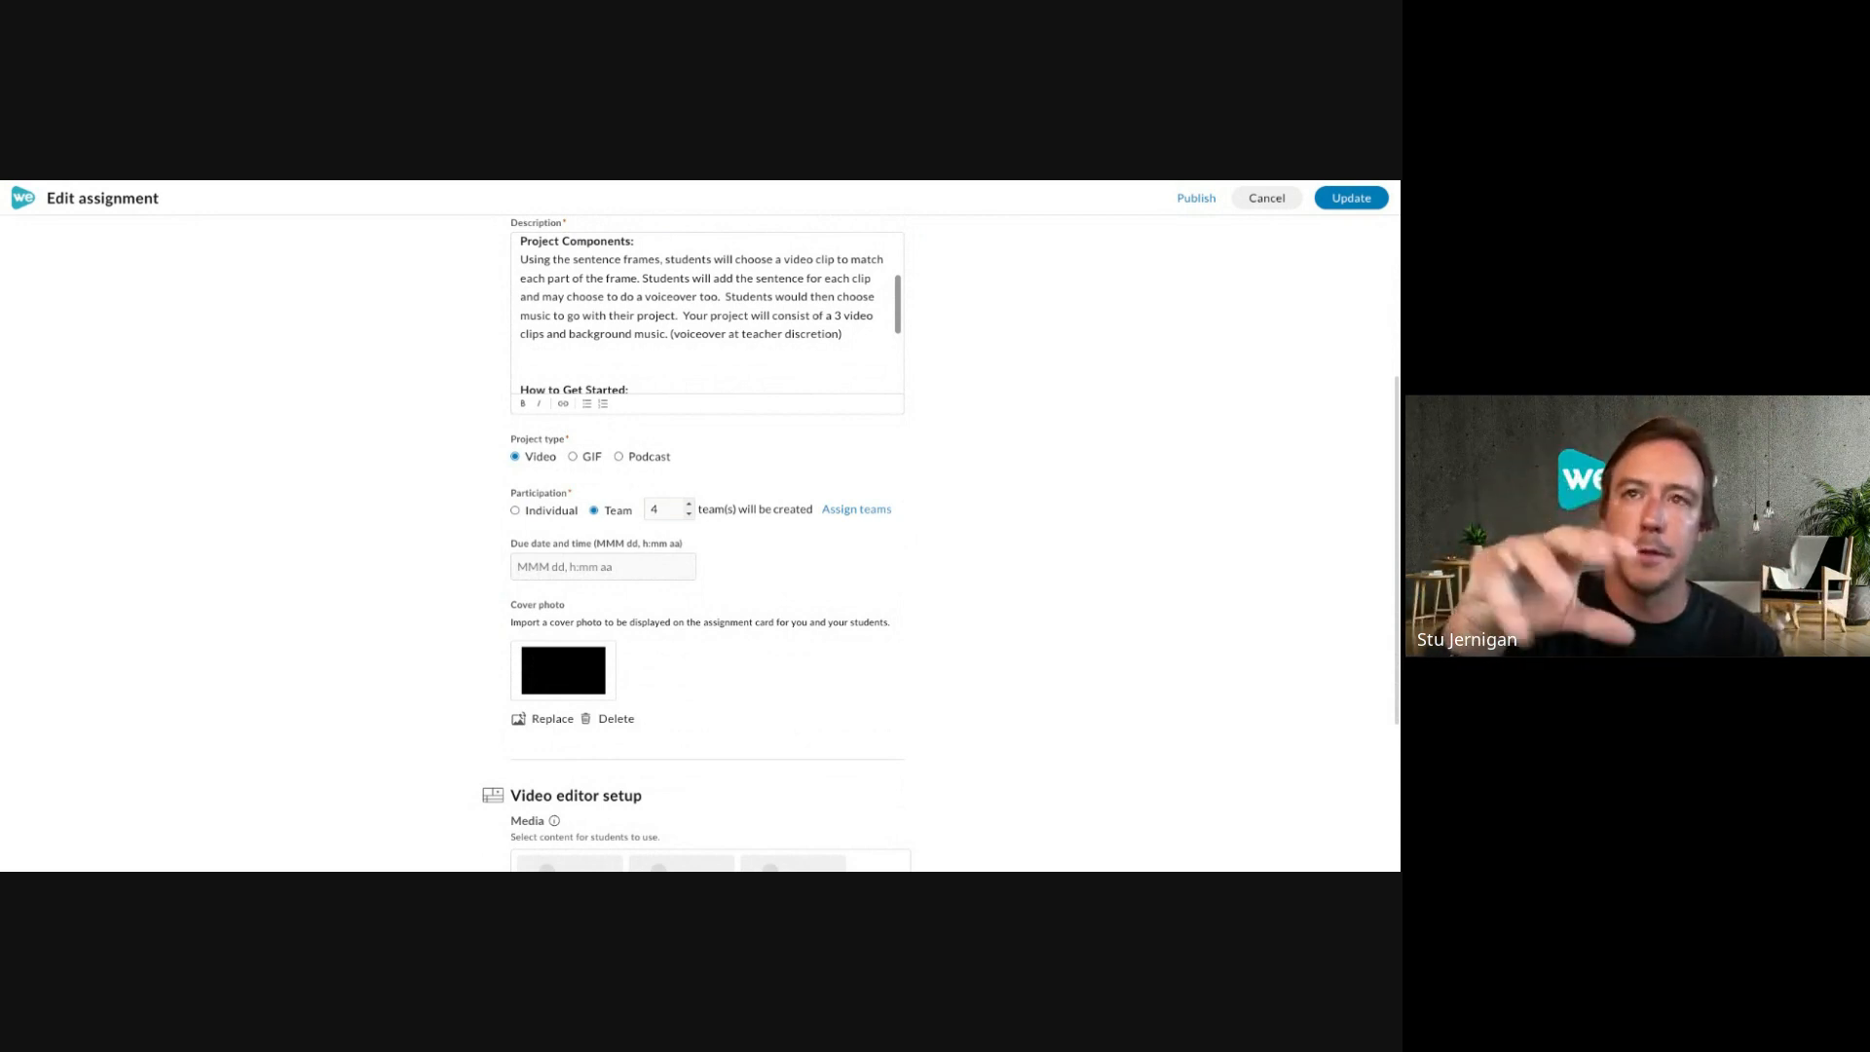
Open the team assignment and add the first four available students to Team 1.
click(834, 513)
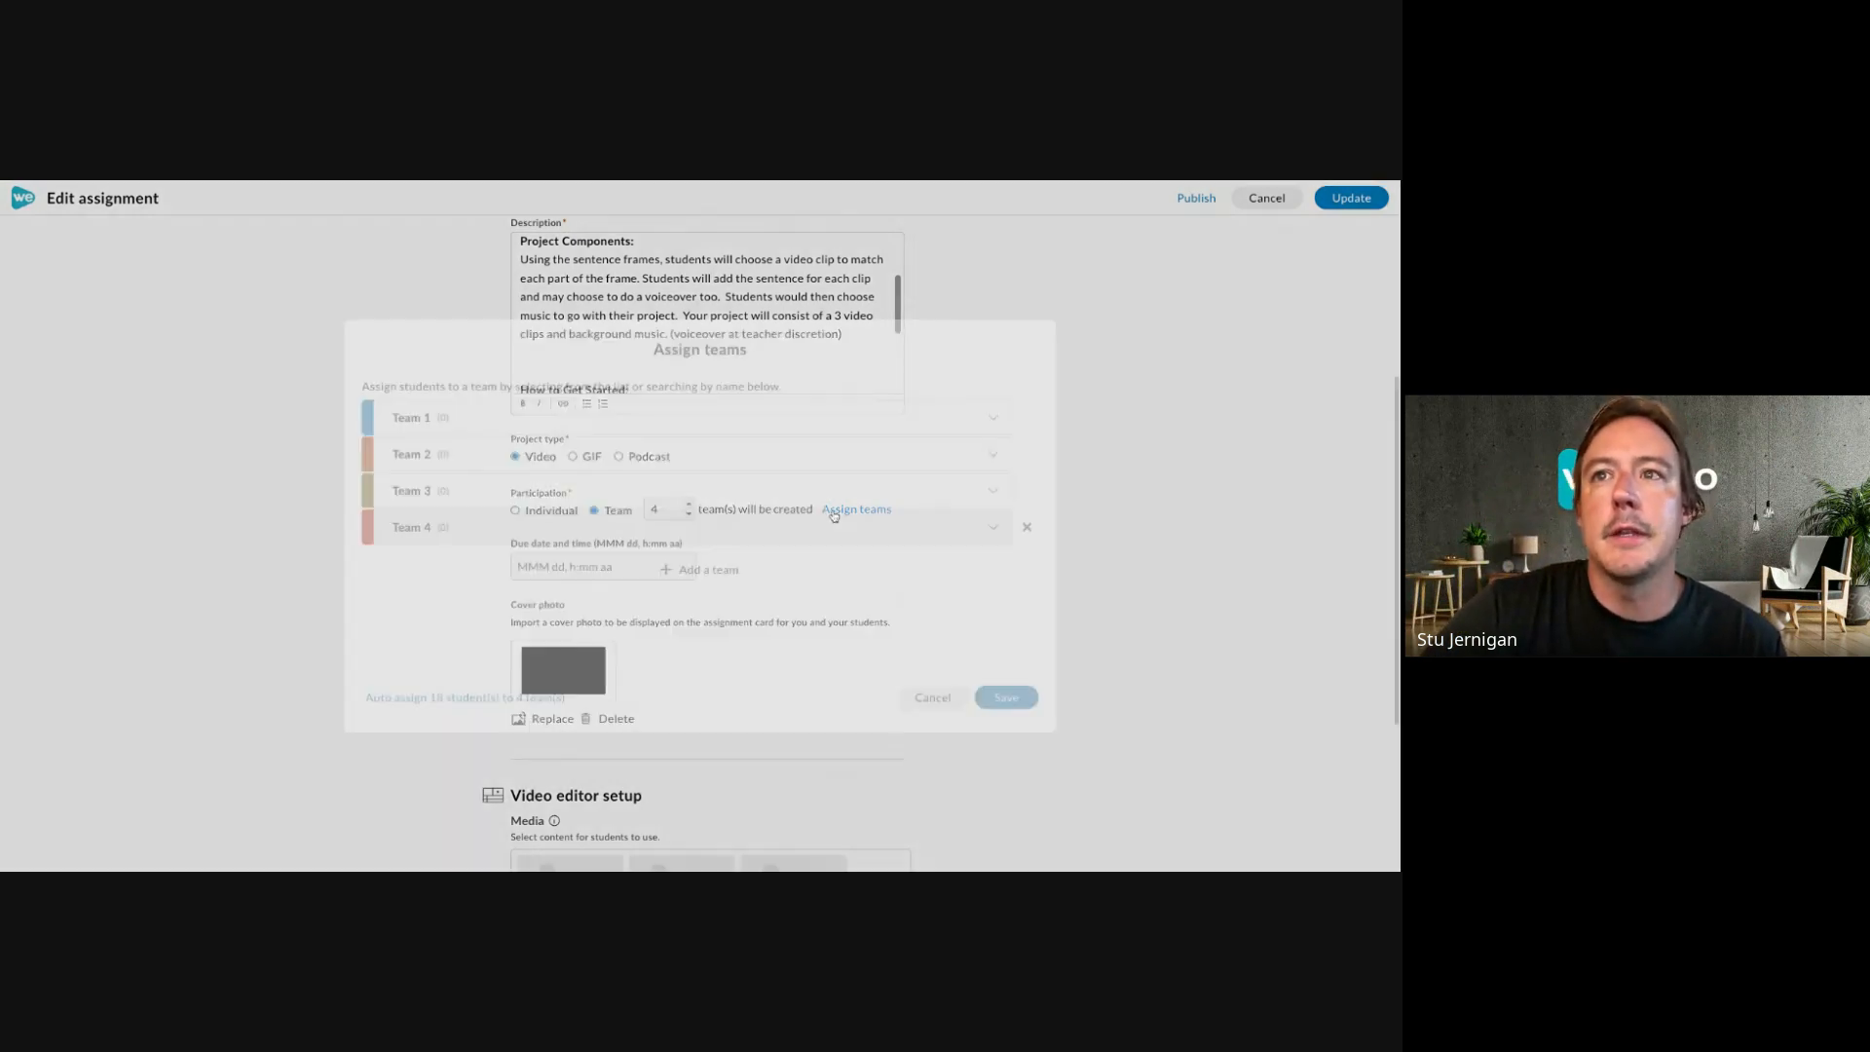
click(990, 419)
click(431, 499)
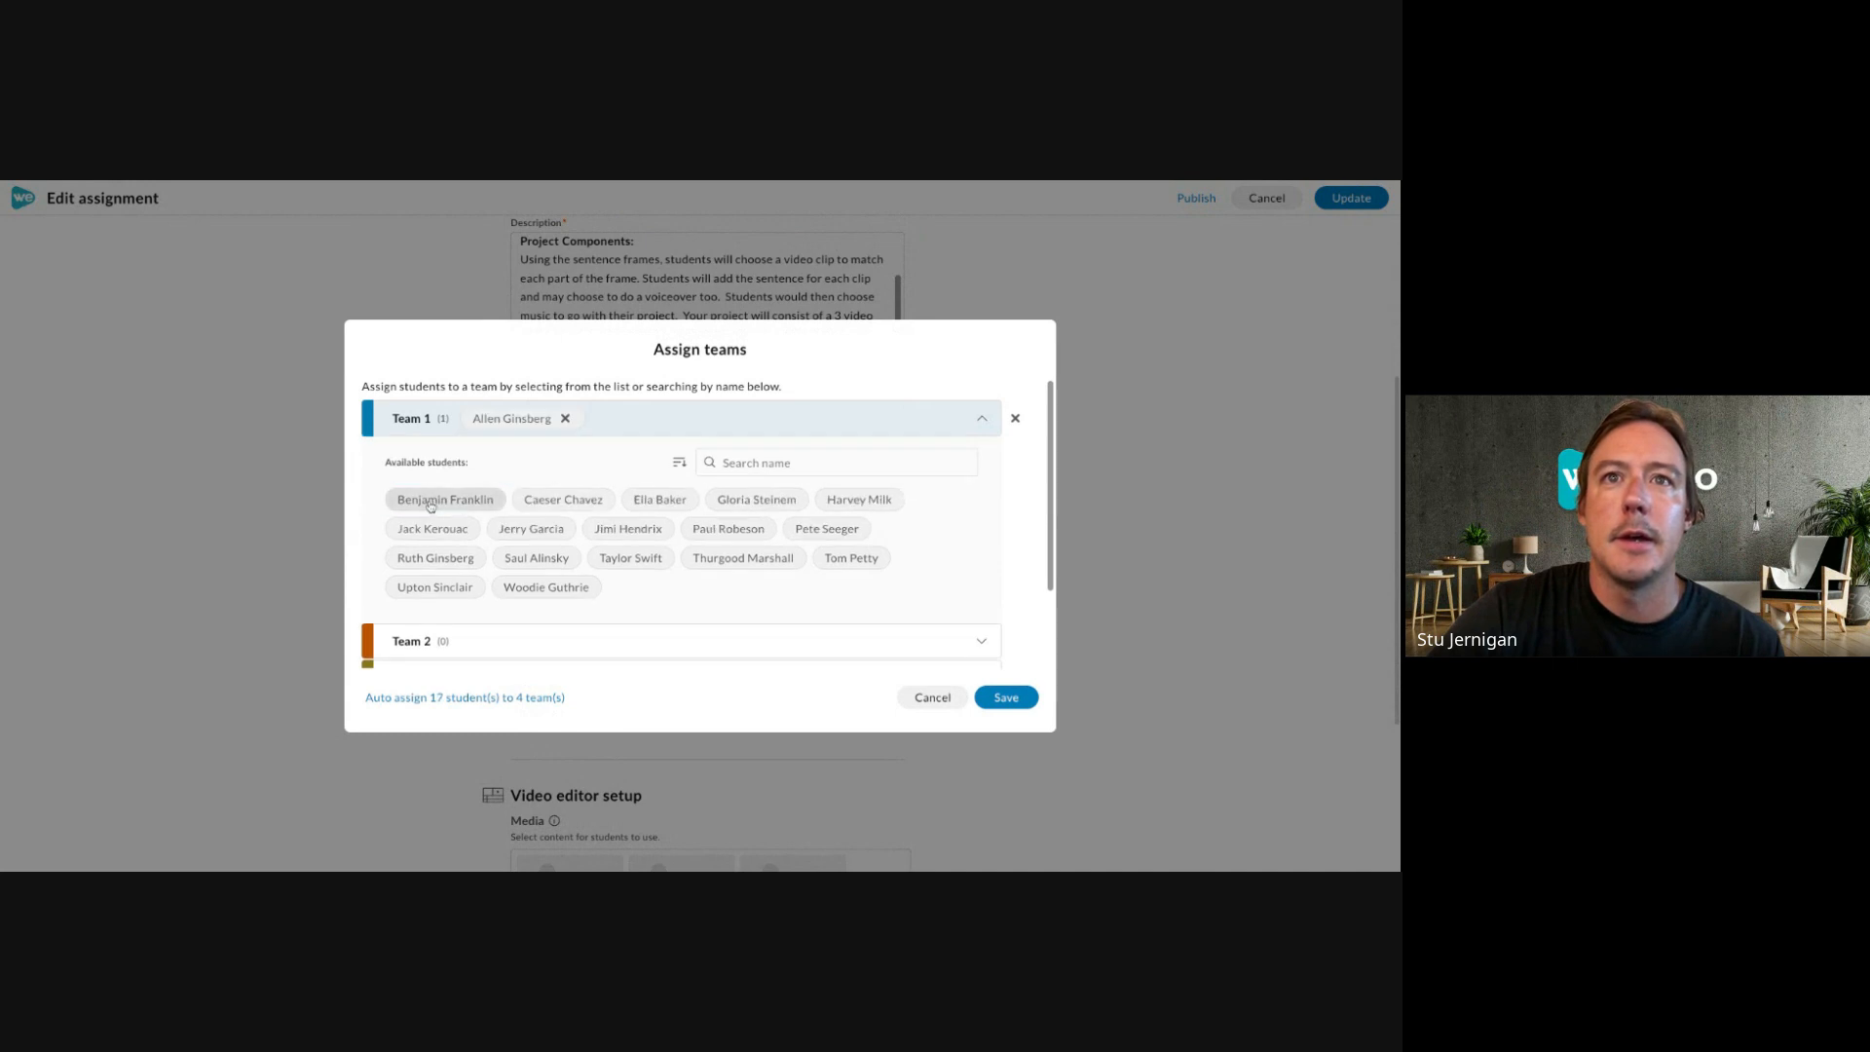
click(431, 499)
click(430, 498)
click(431, 502)
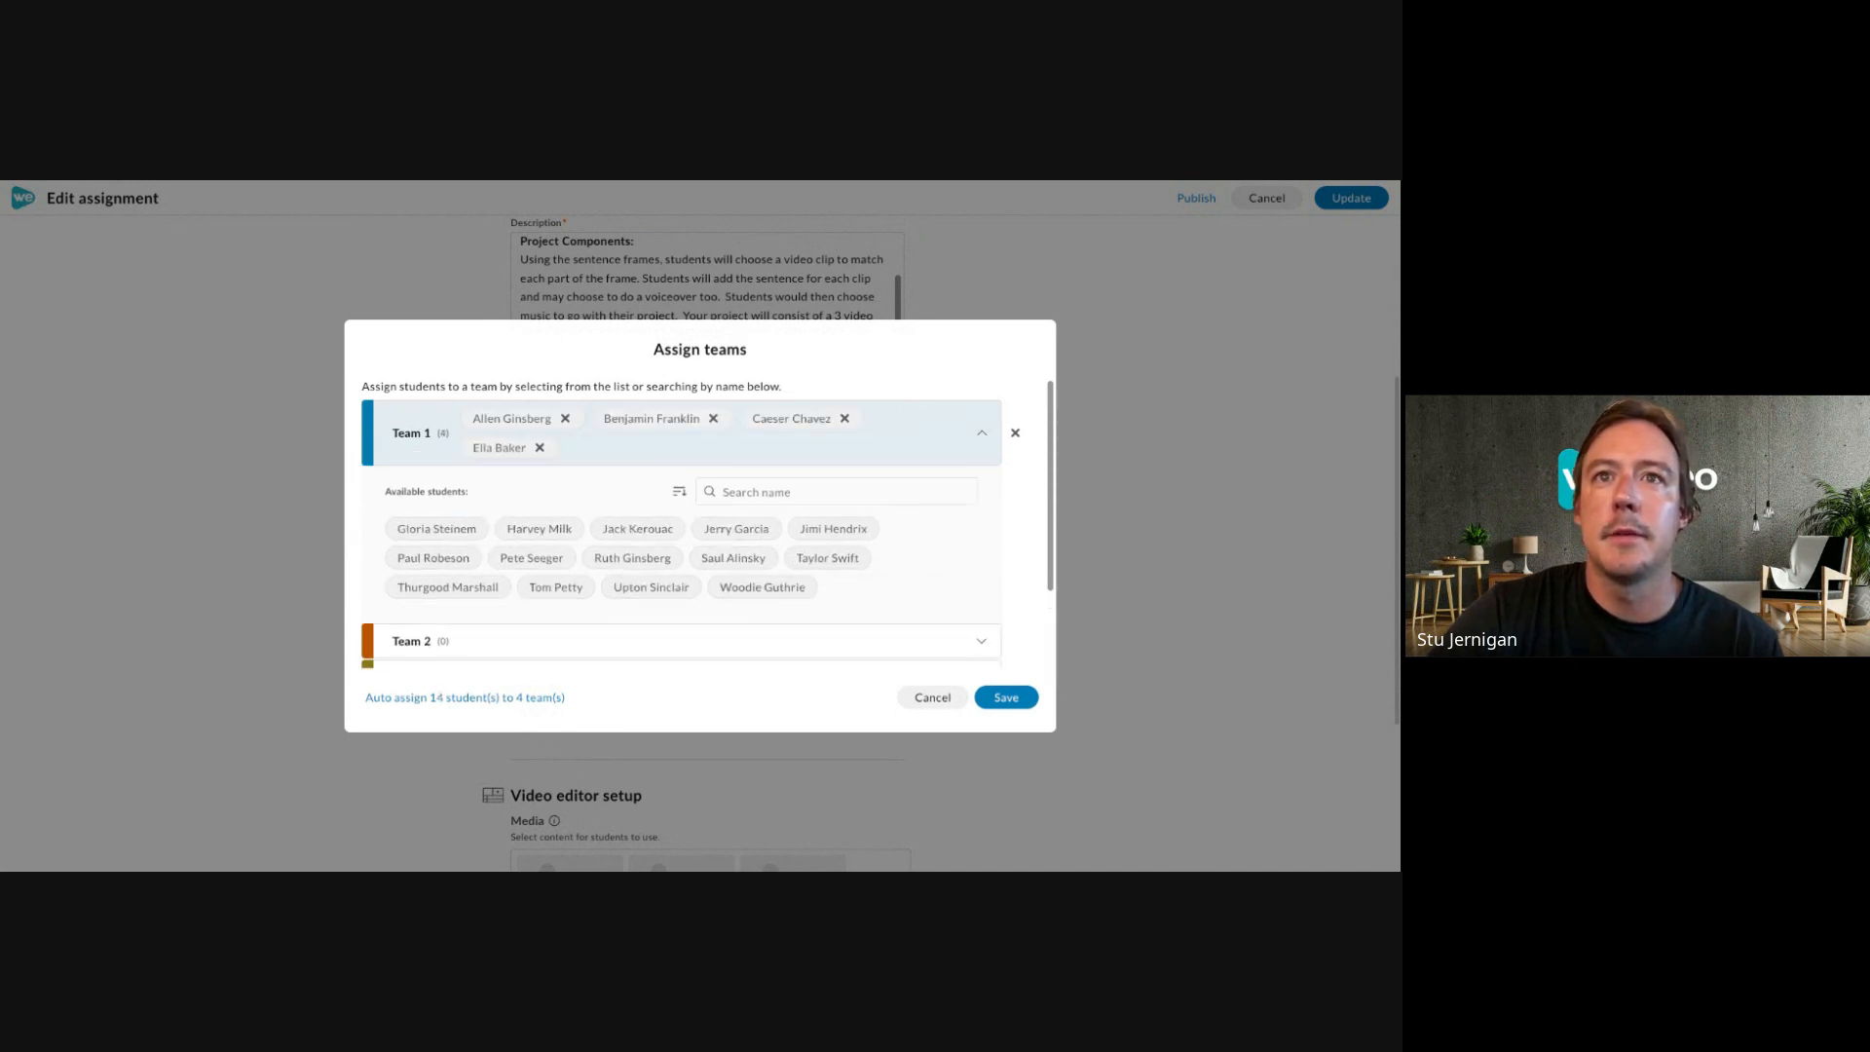
Add the next three available students to Team 2.
scroll(643, 545, down, 2)
click(652, 541)
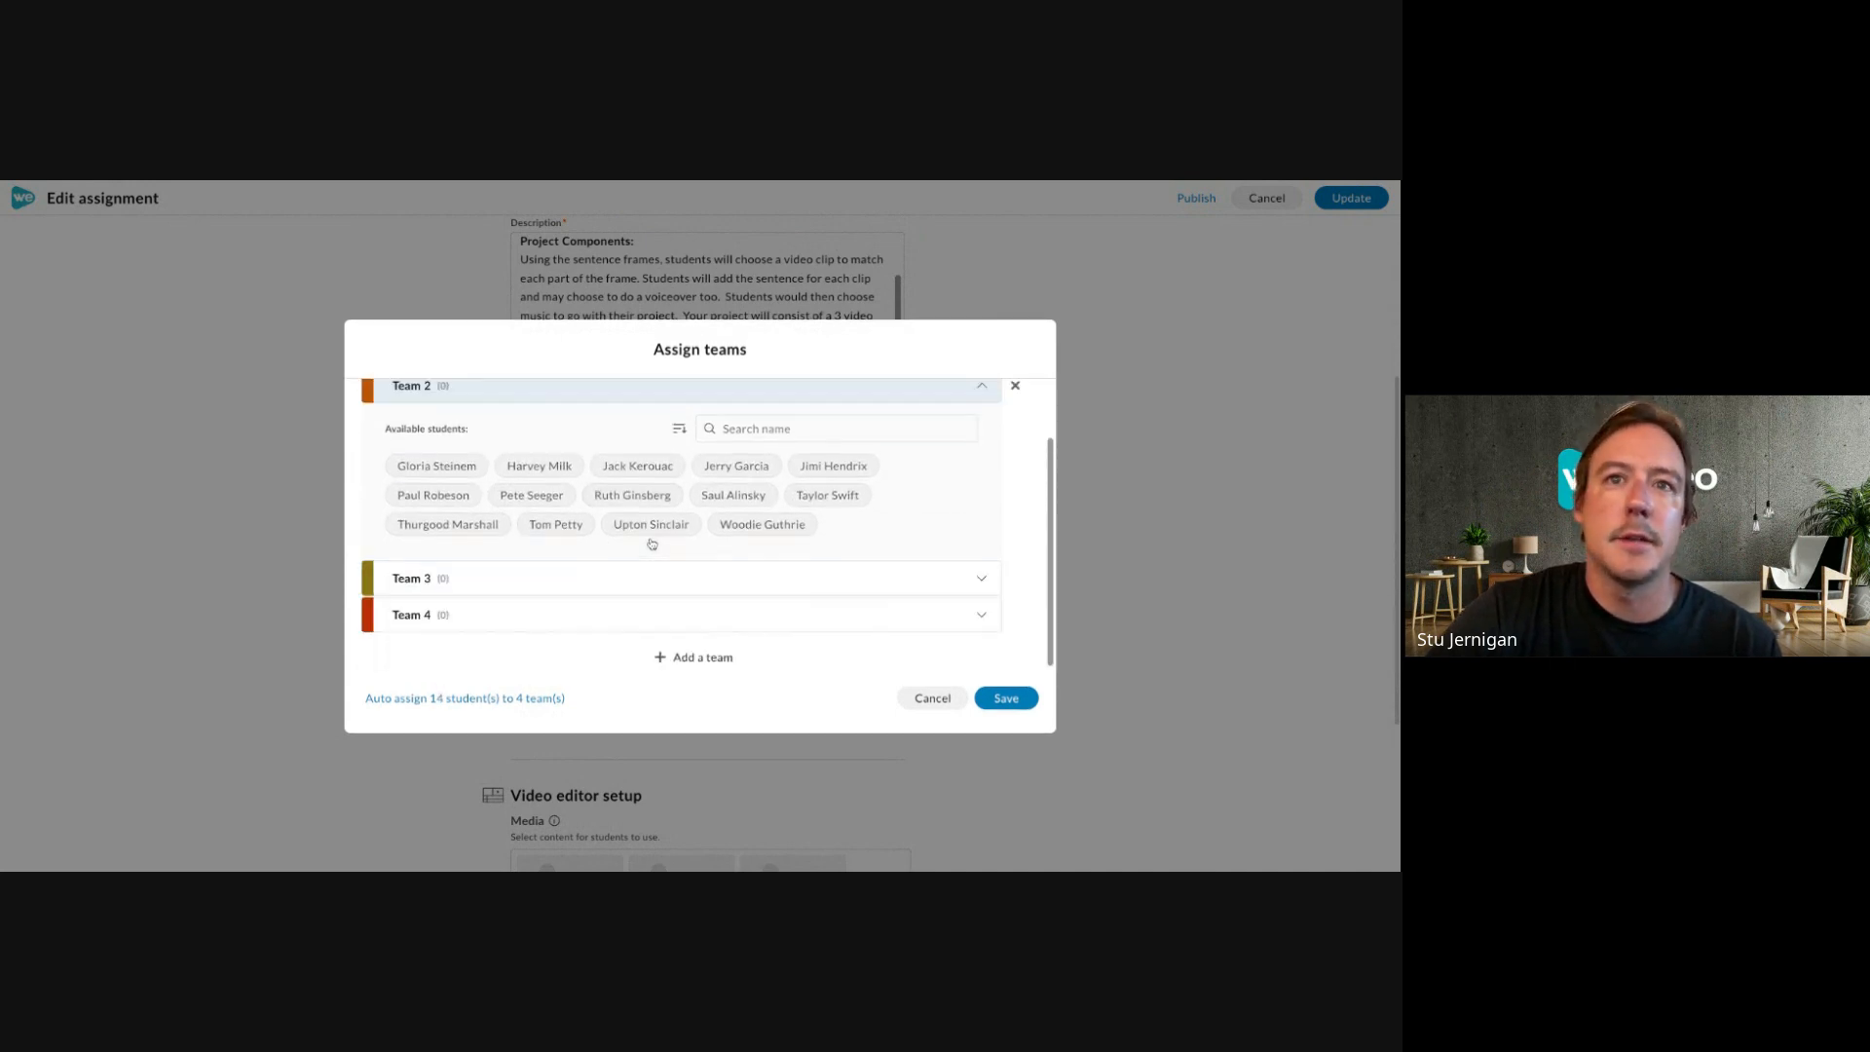
click(458, 467)
click(448, 467)
click(448, 467)
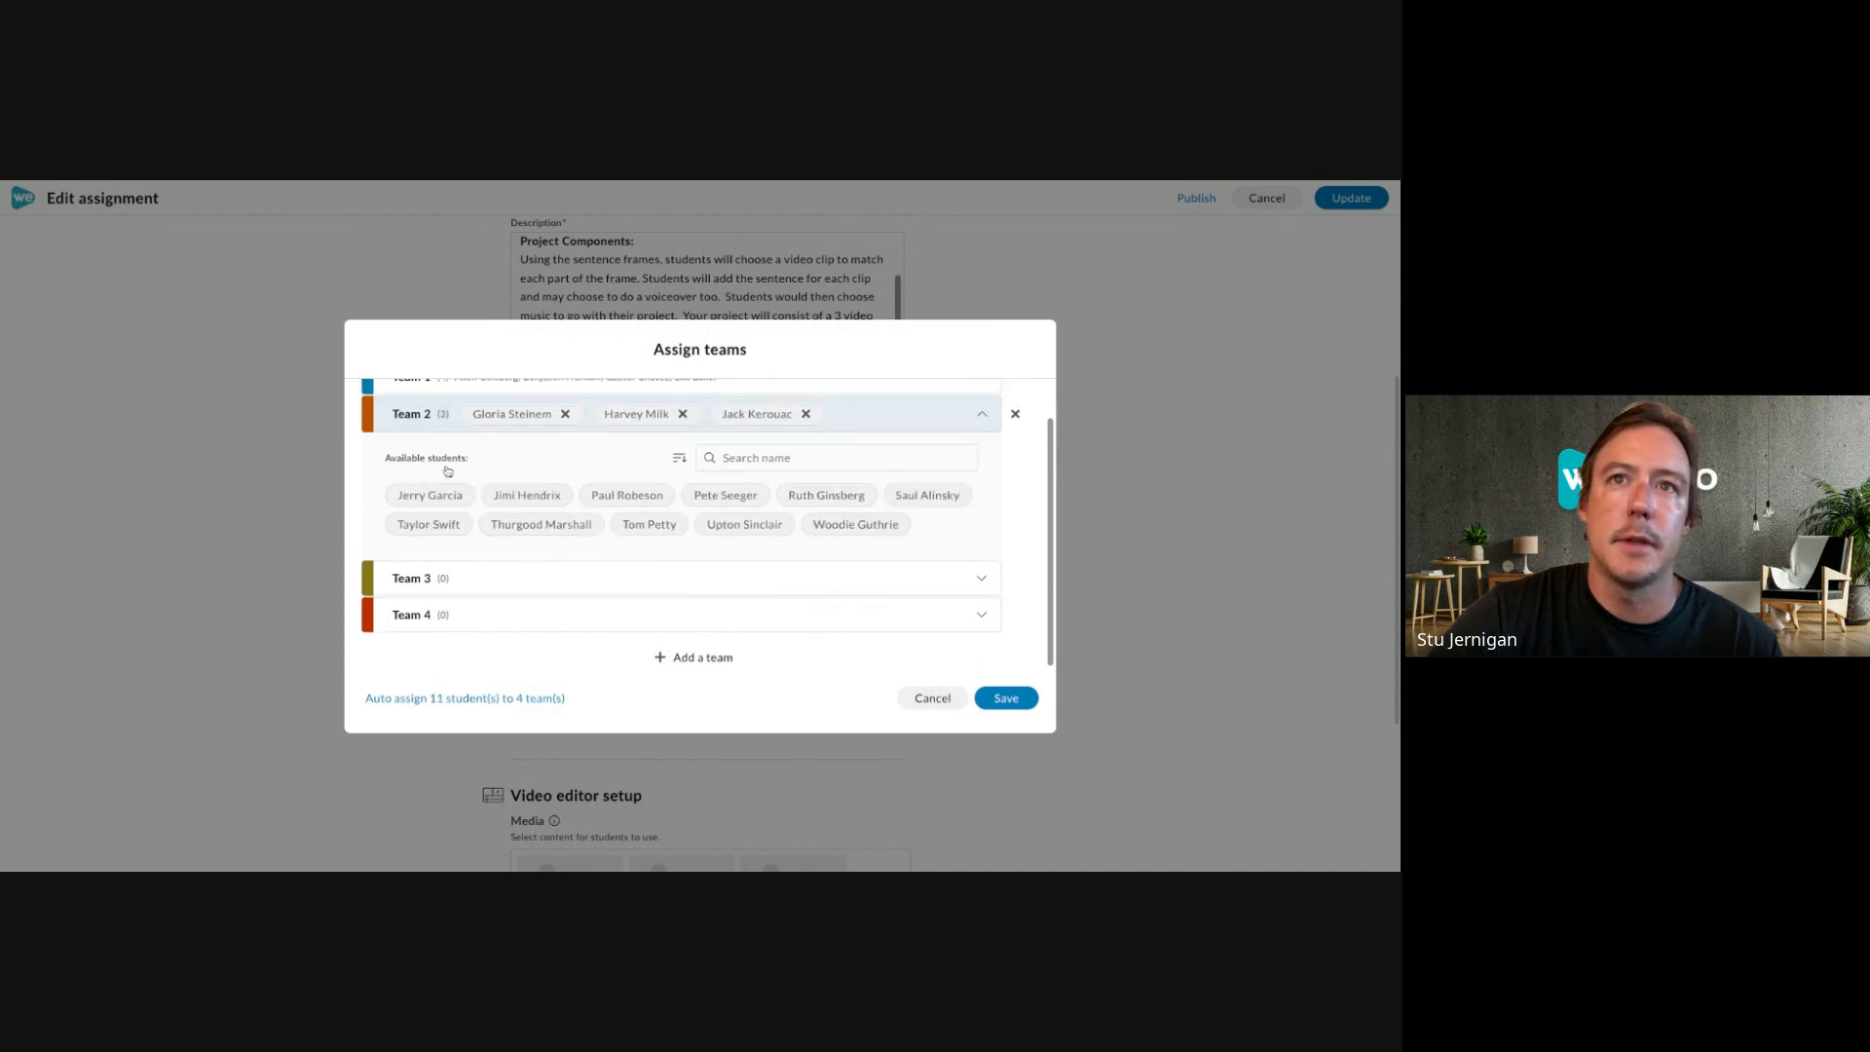
double_click(448, 466)
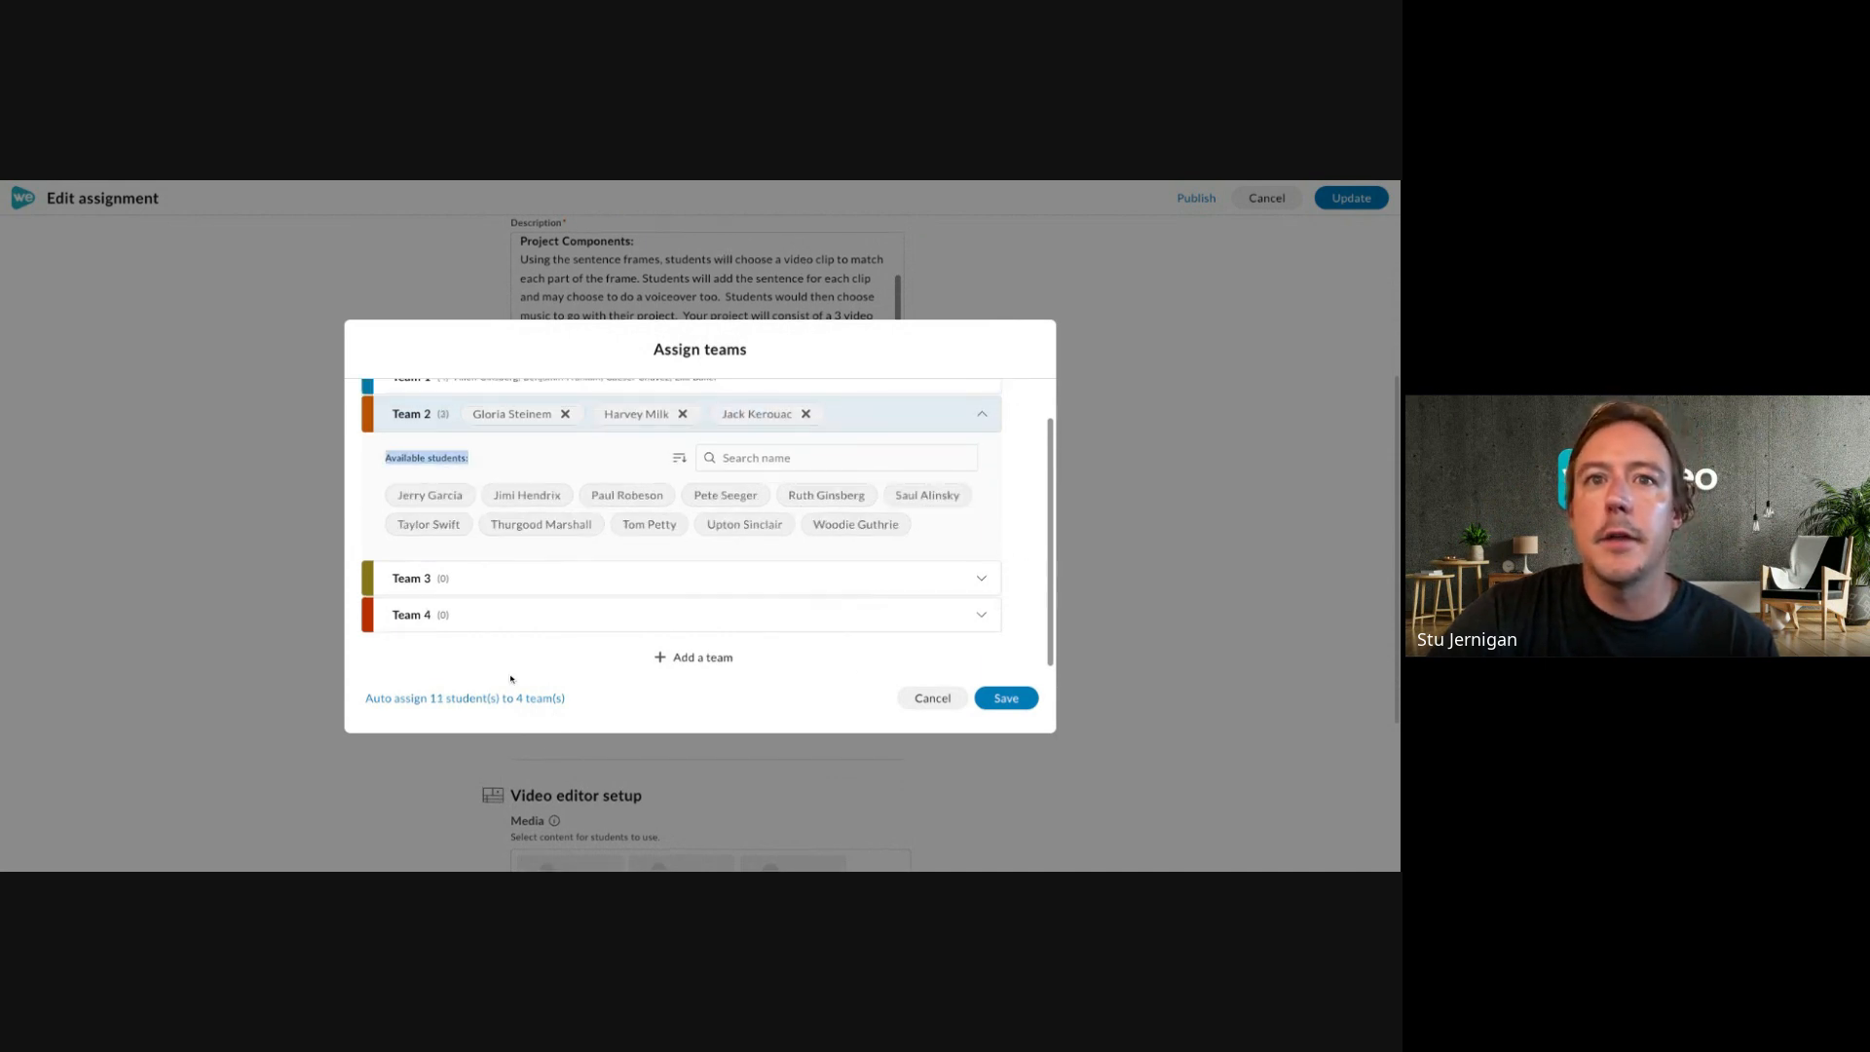
Try auto-assigning the remaining students to the 4 teams, discarding the assignments and returning participation to Individual.
click(420, 700)
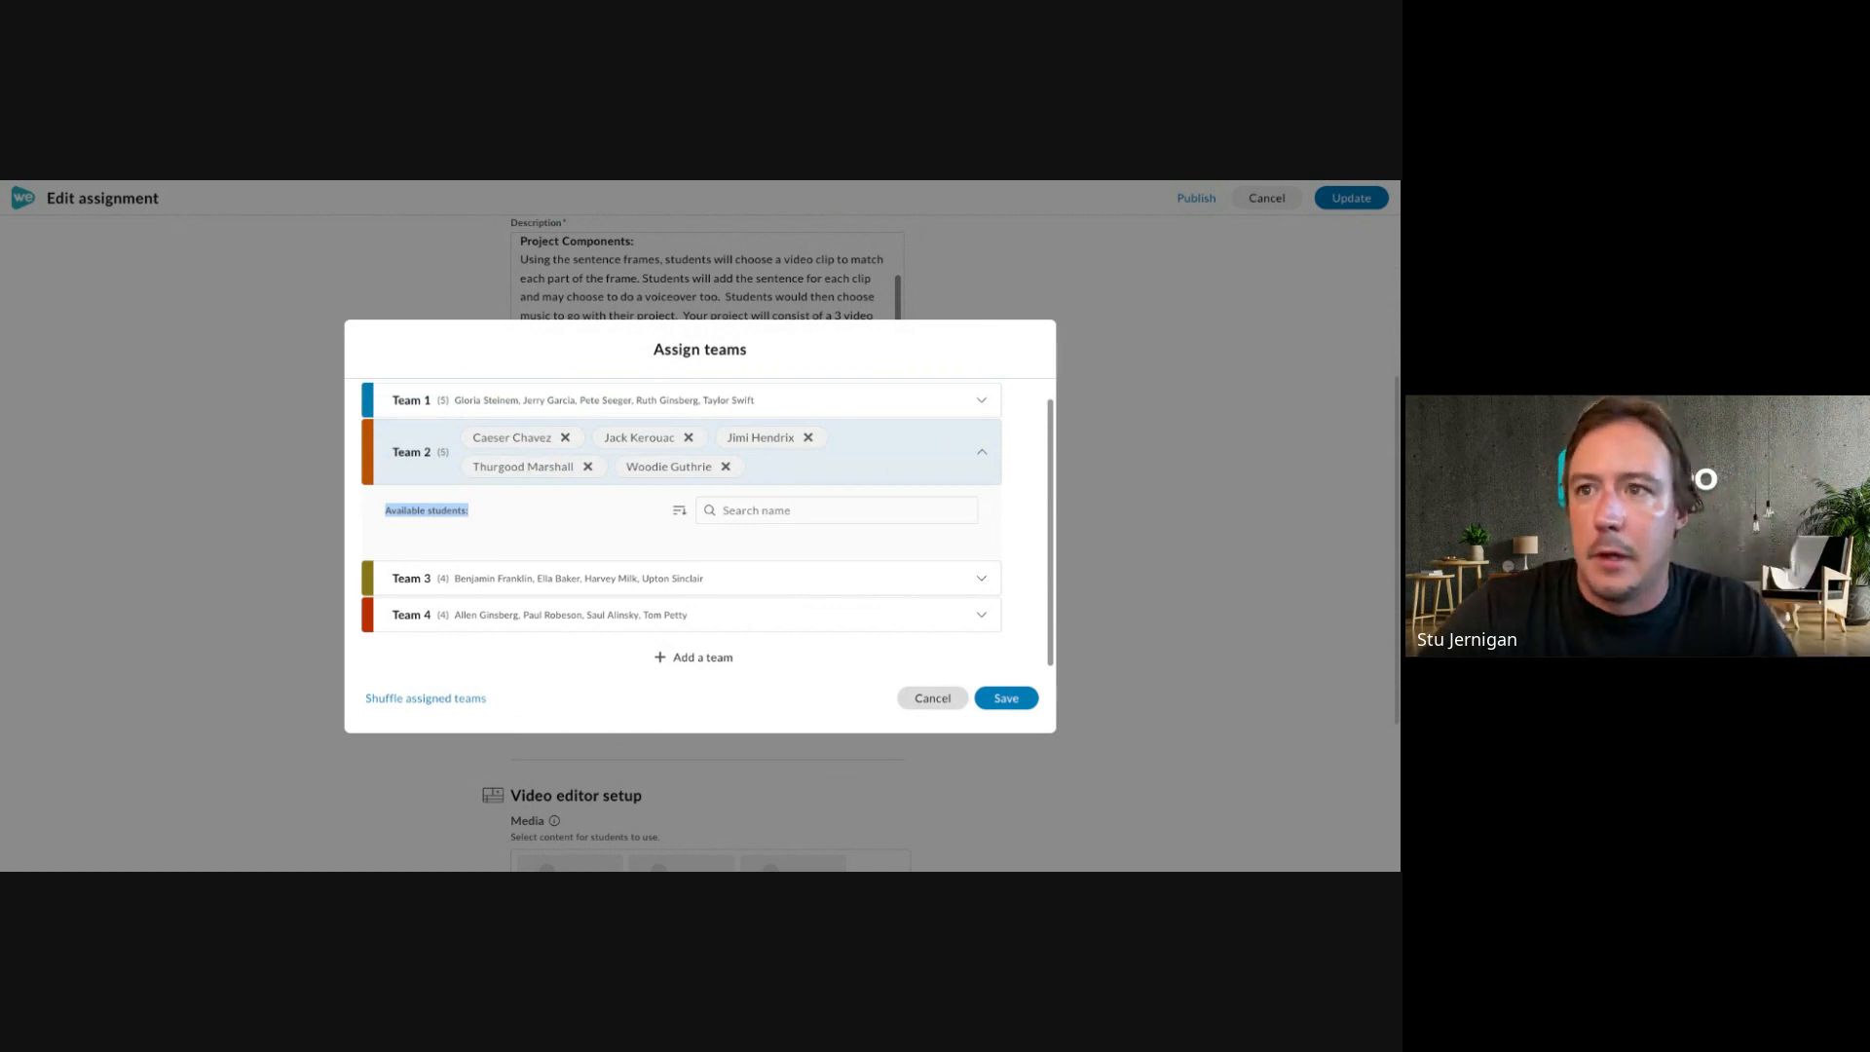
click(932, 698)
click(515, 510)
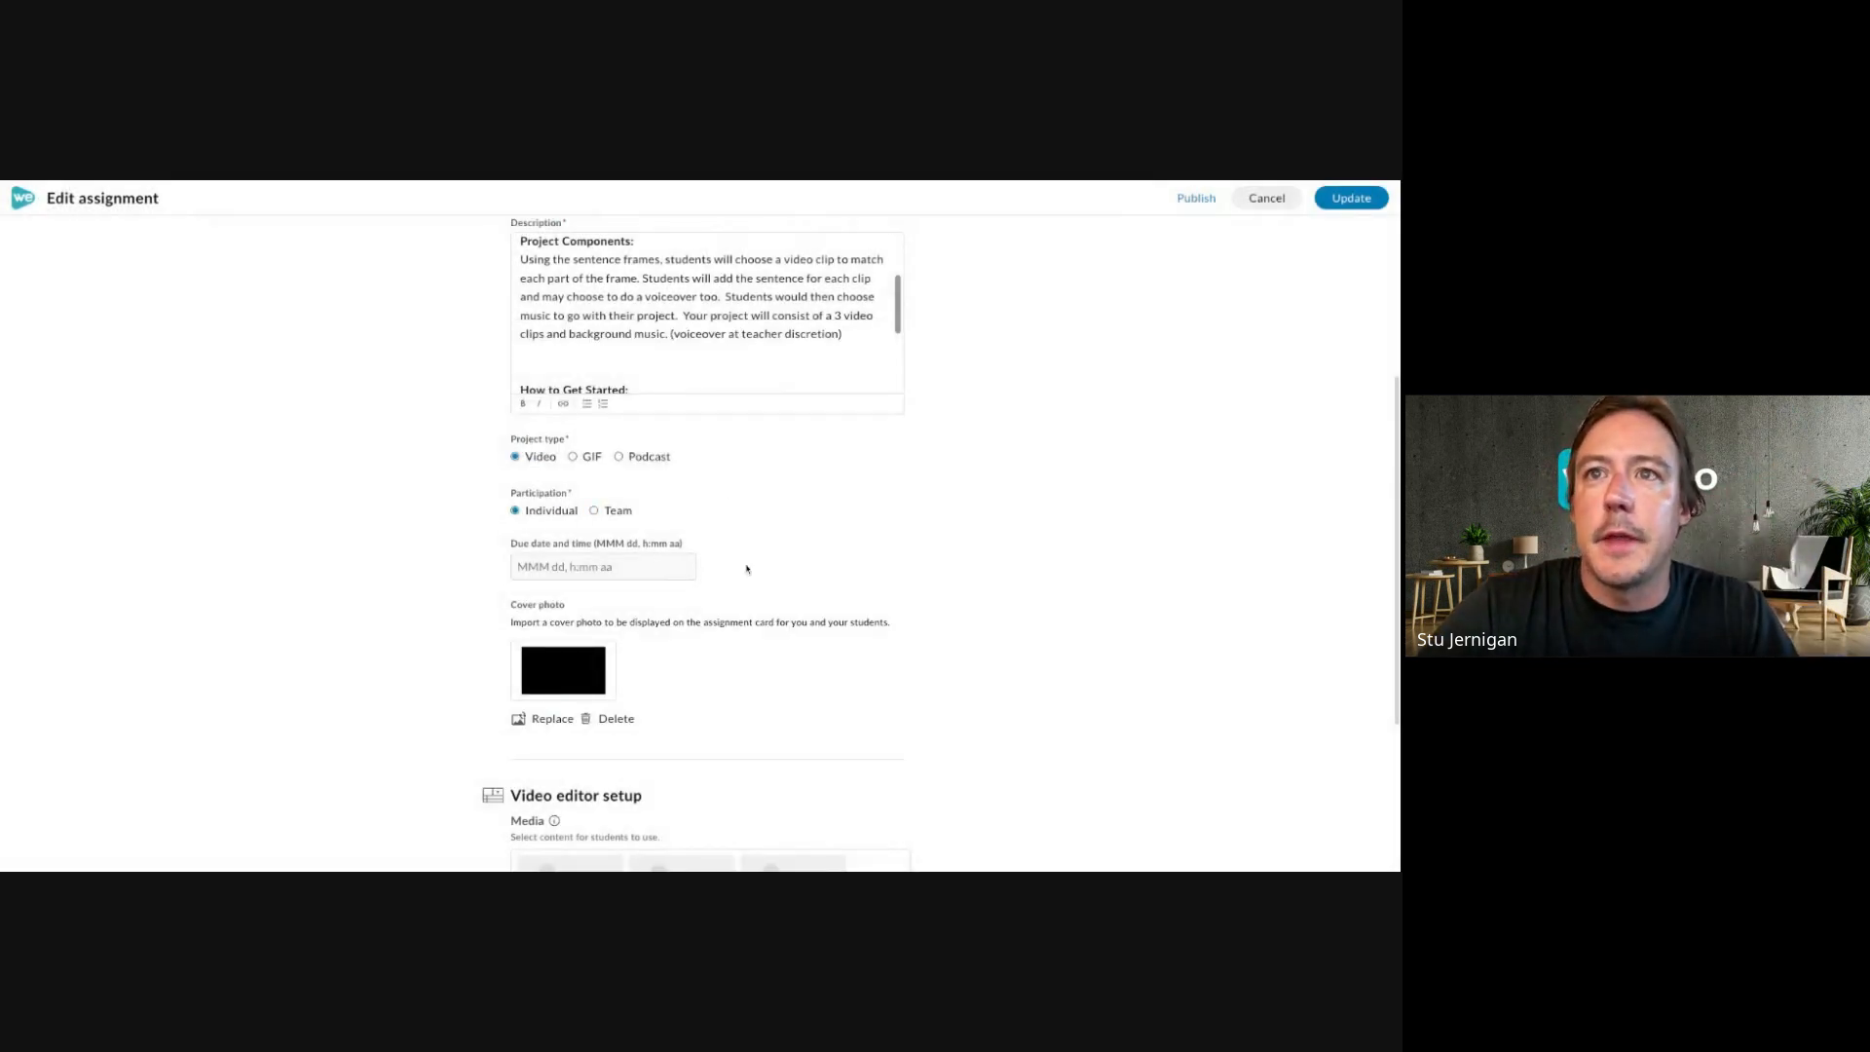
Open the media bin setup for the Me in Three assignment and search the stock videos for "rainforest".
scroll(709, 641, down, 1)
scroll(709, 641, down, 3)
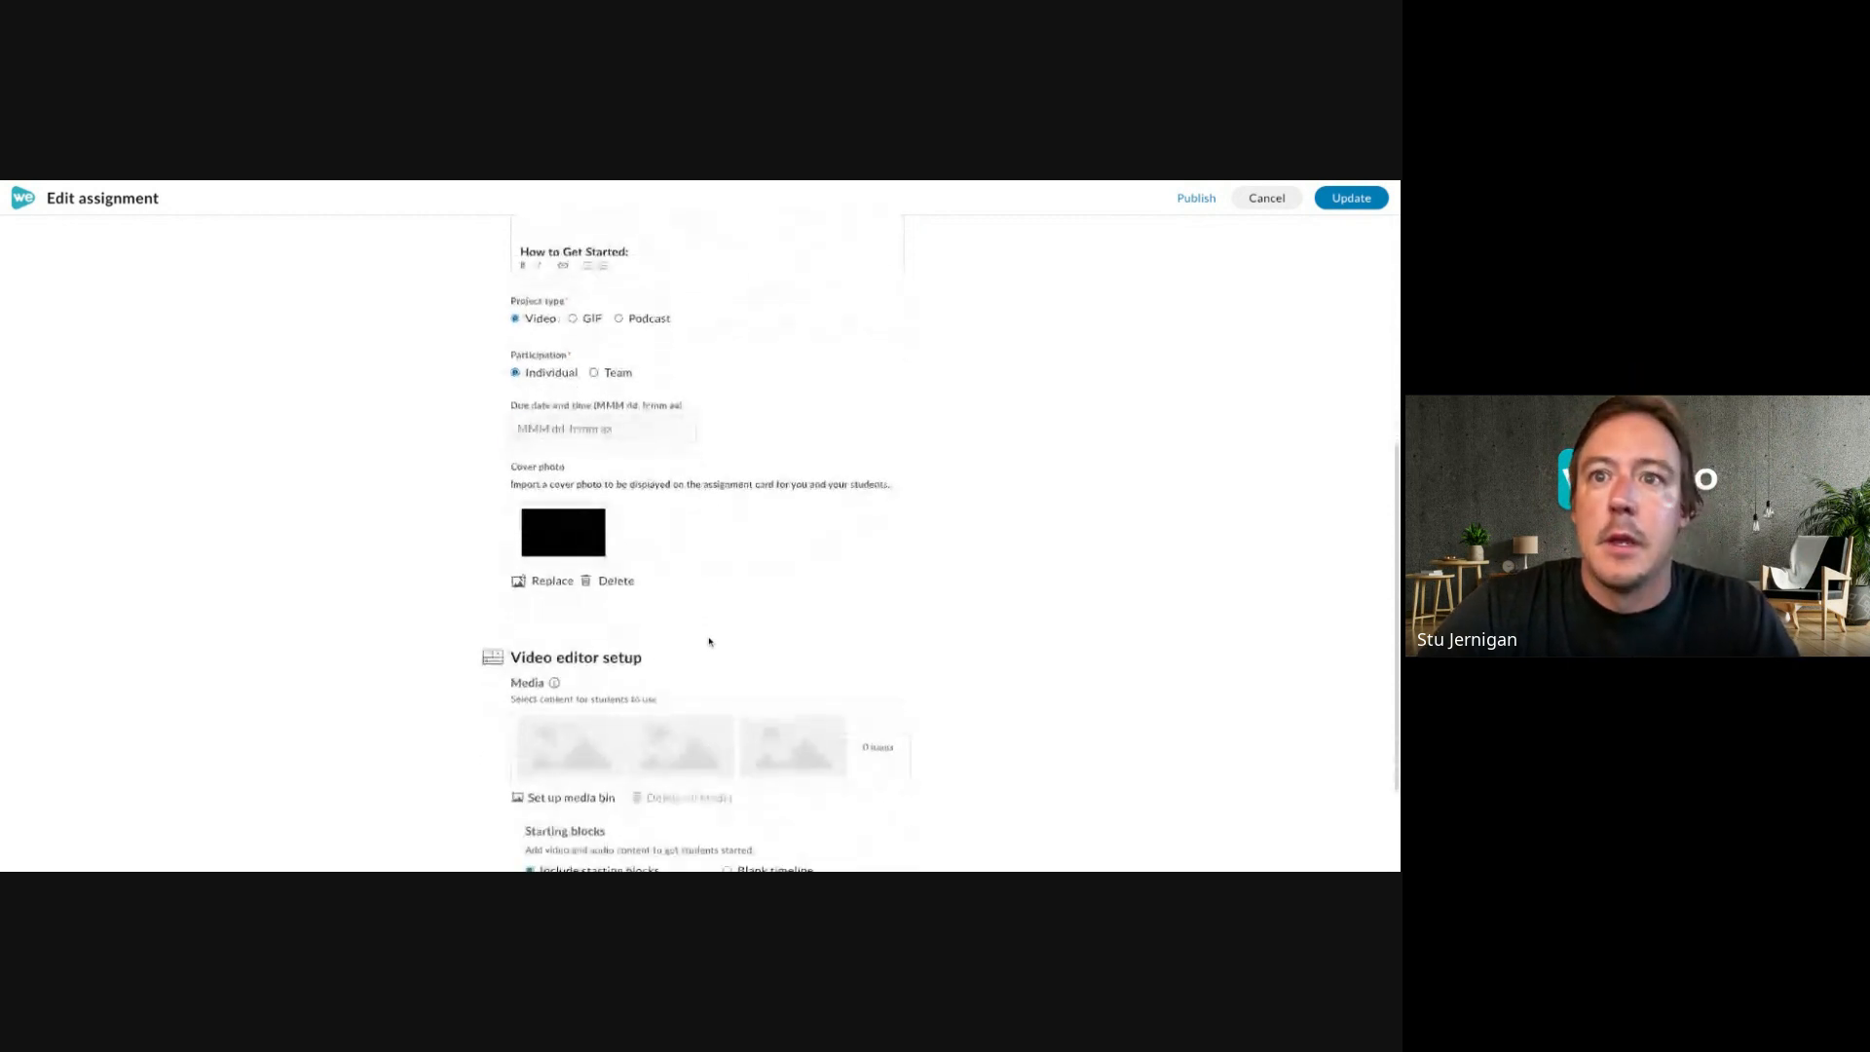
scroll(598, 557, down, 2)
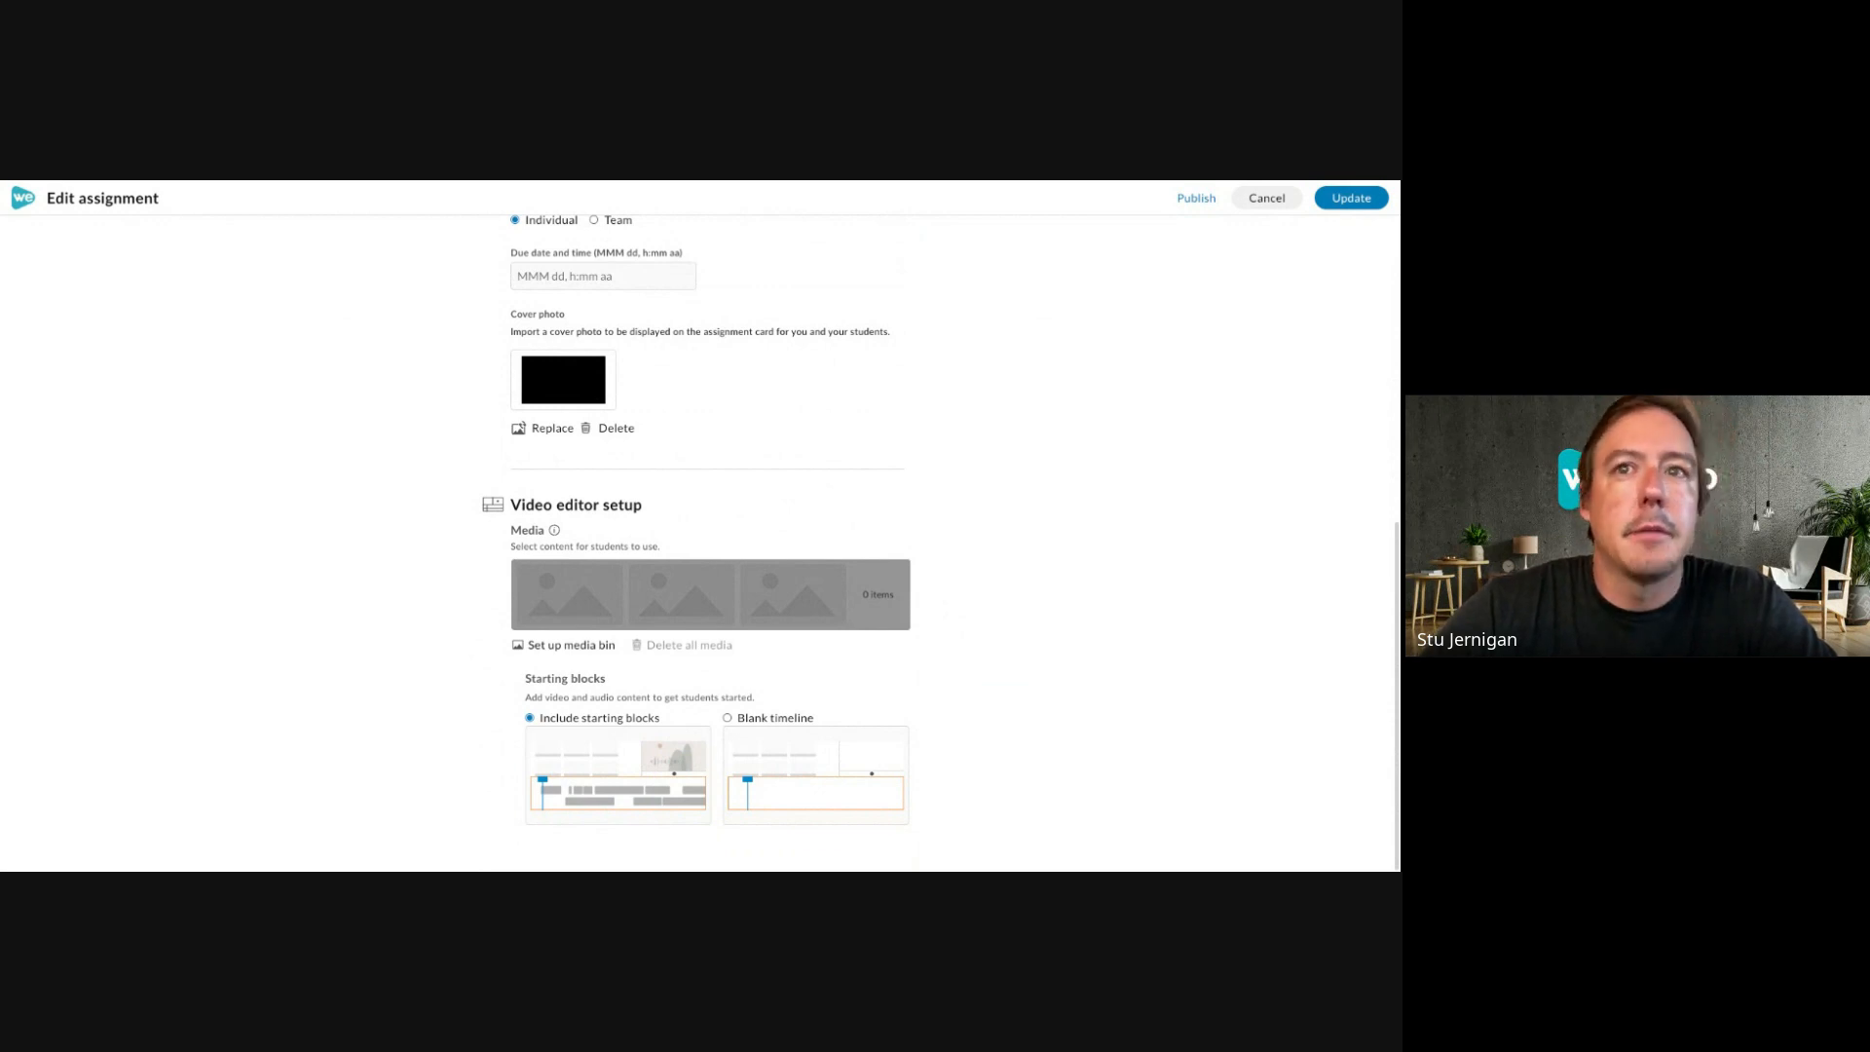
click(711, 594)
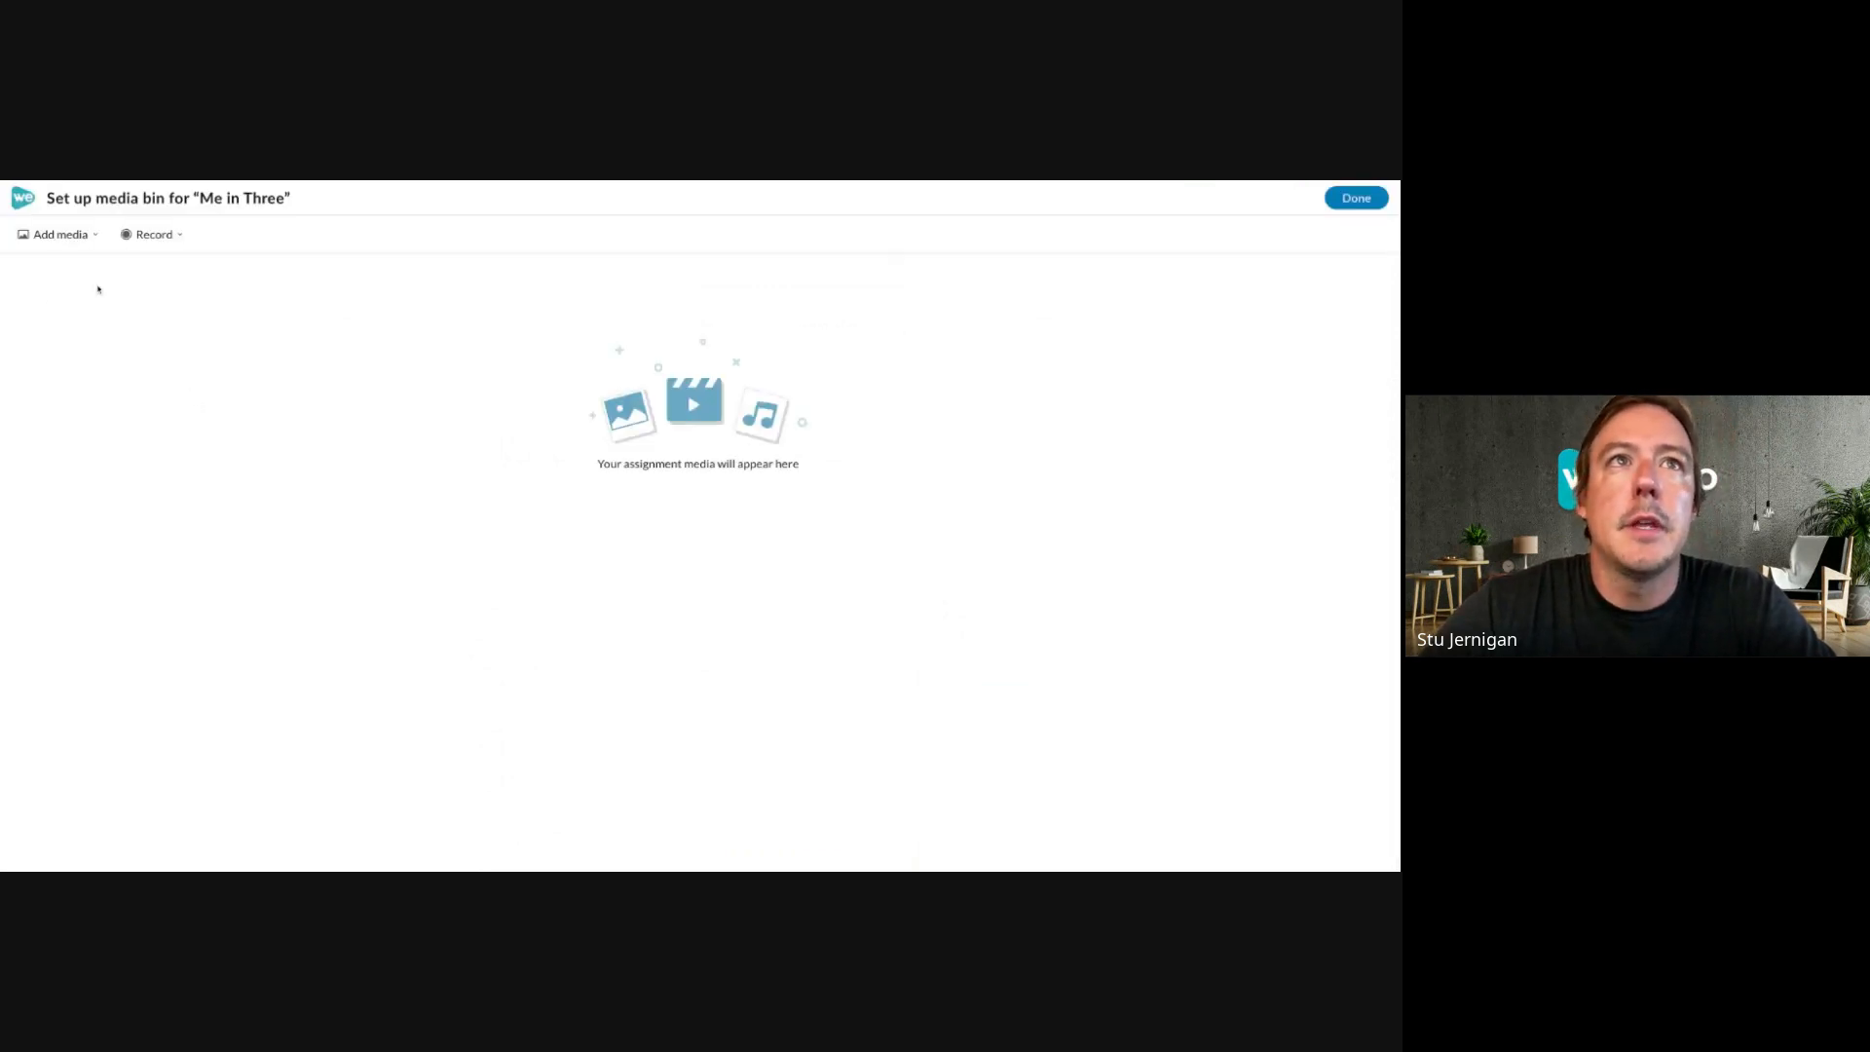
click(95, 236)
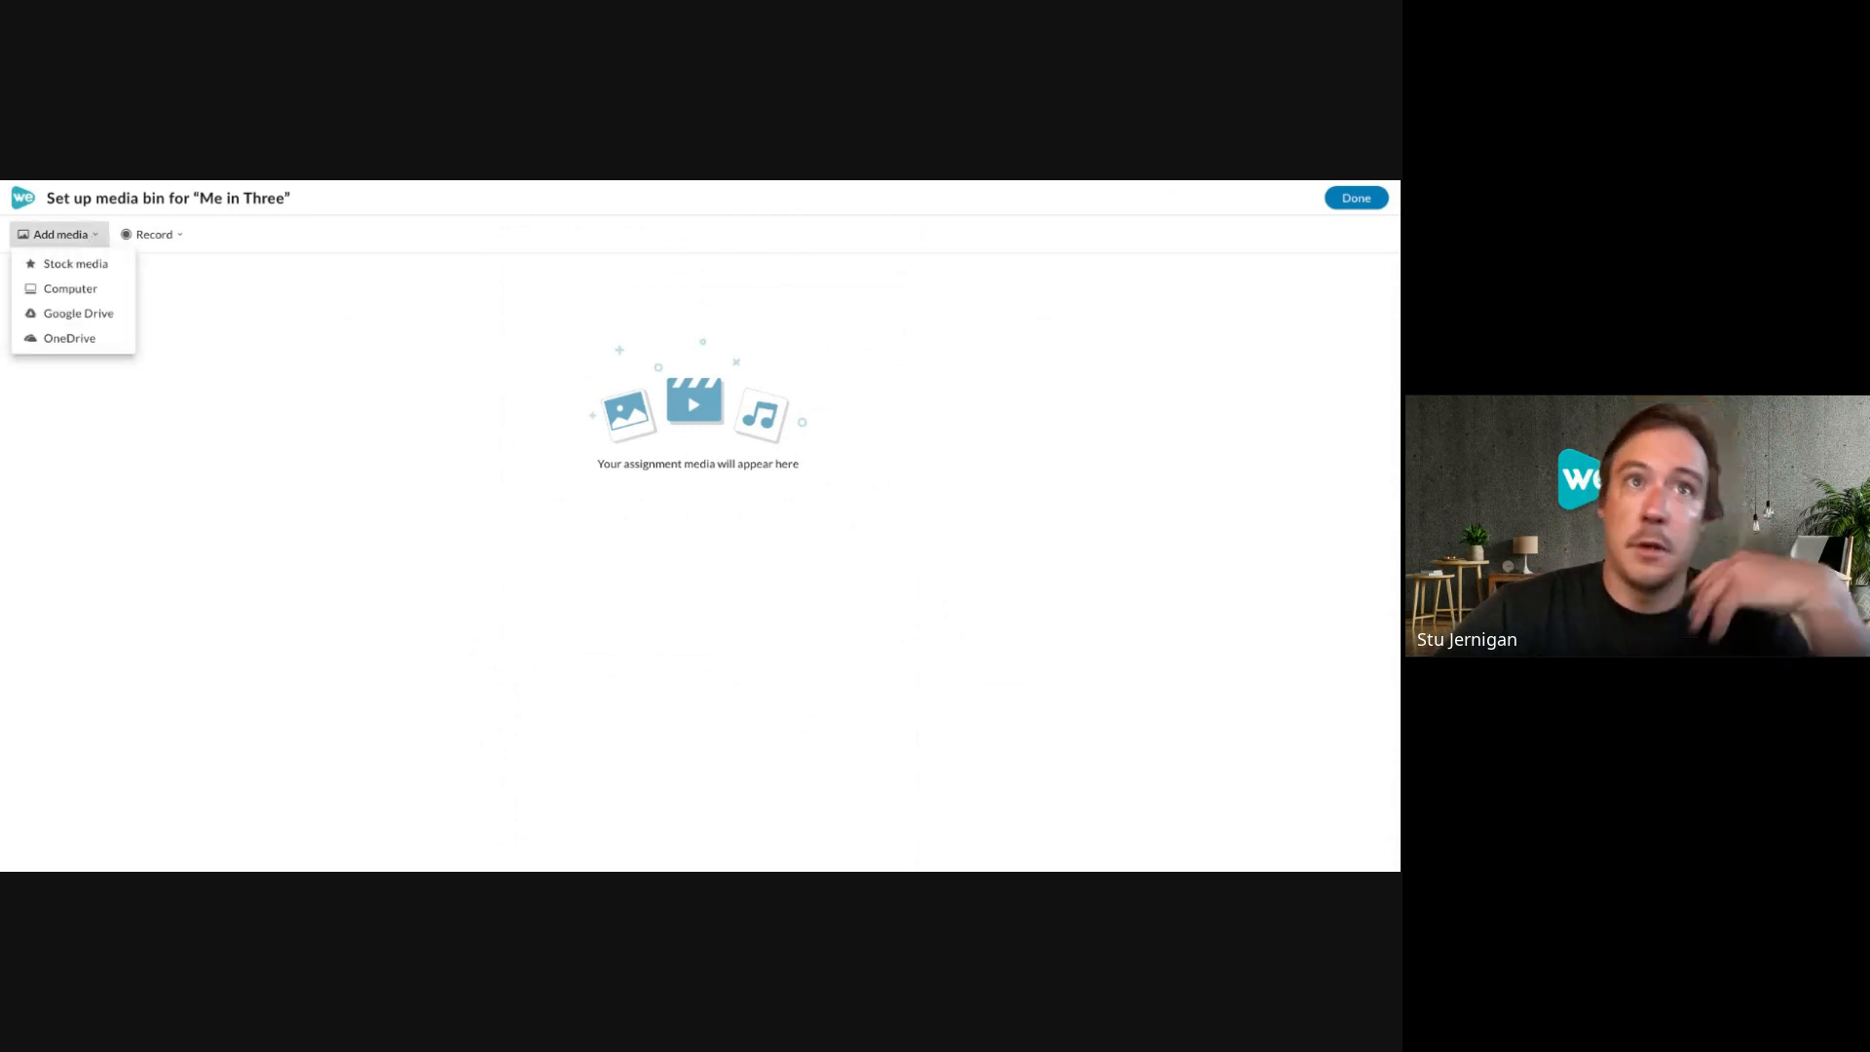
click(123, 267)
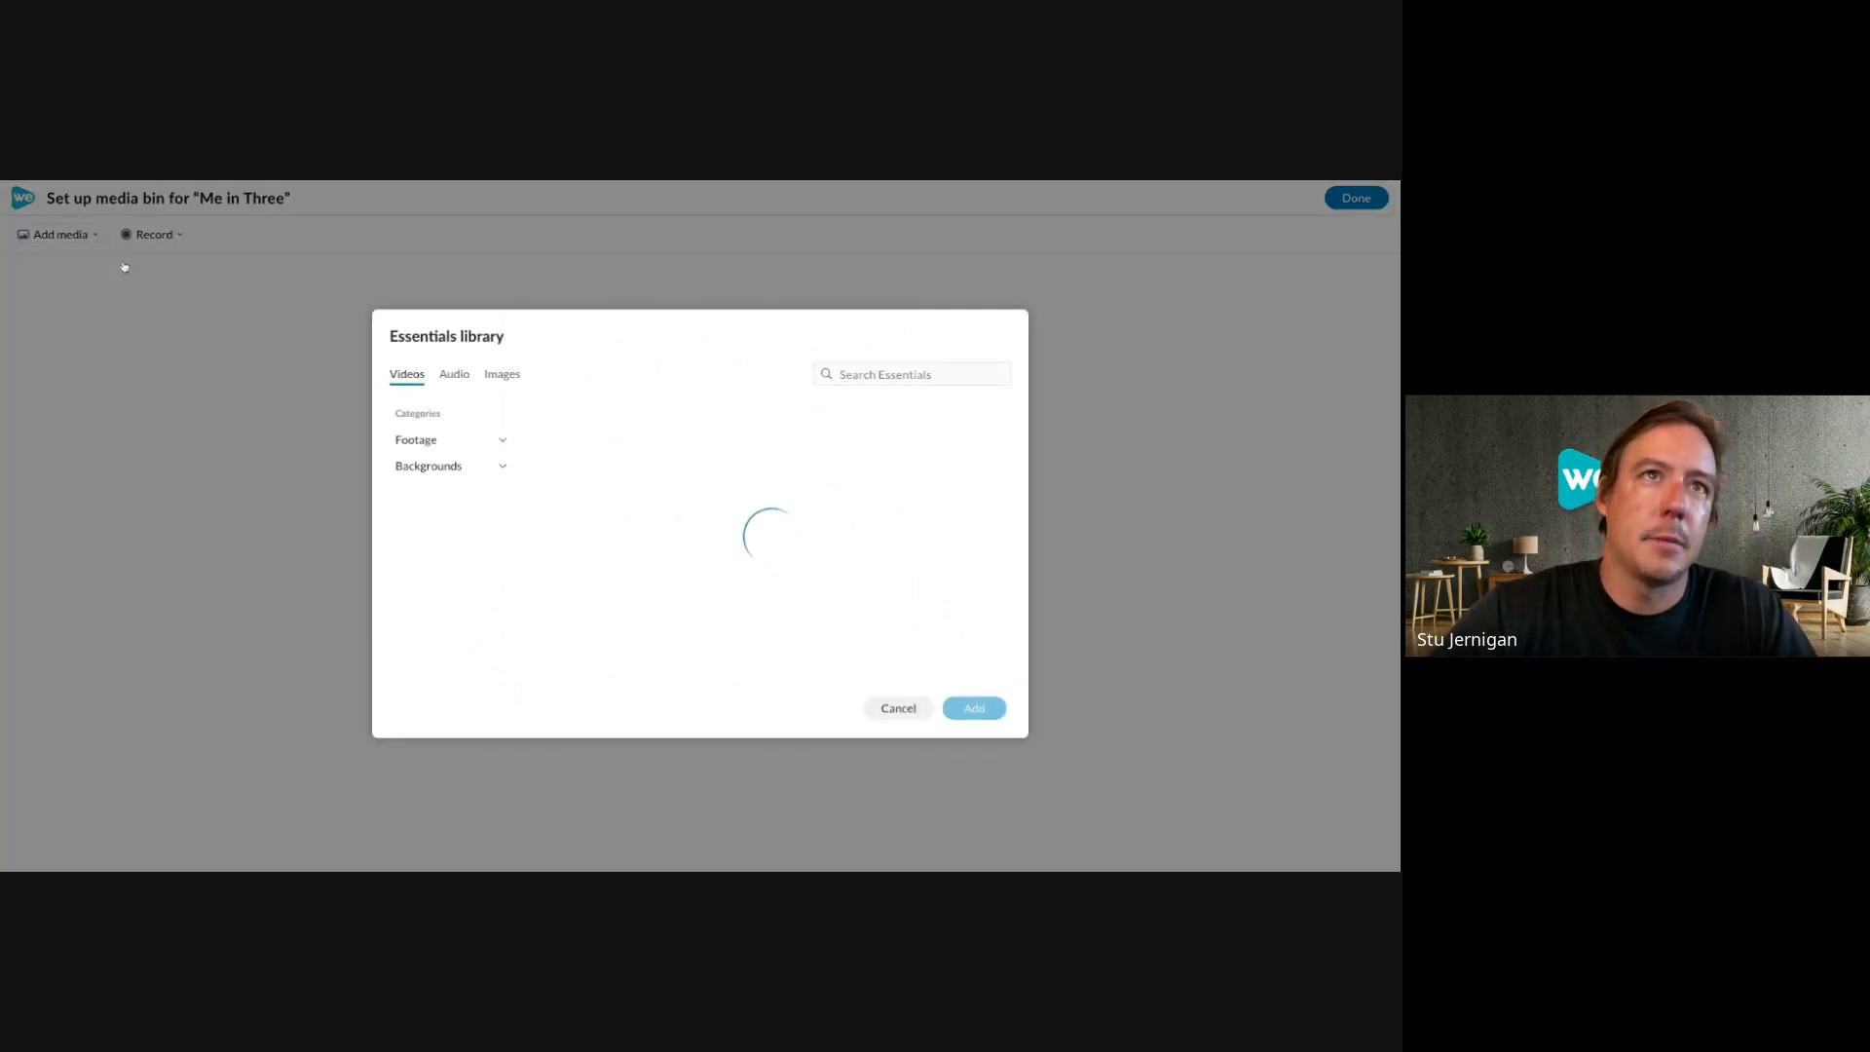
click(867, 374)
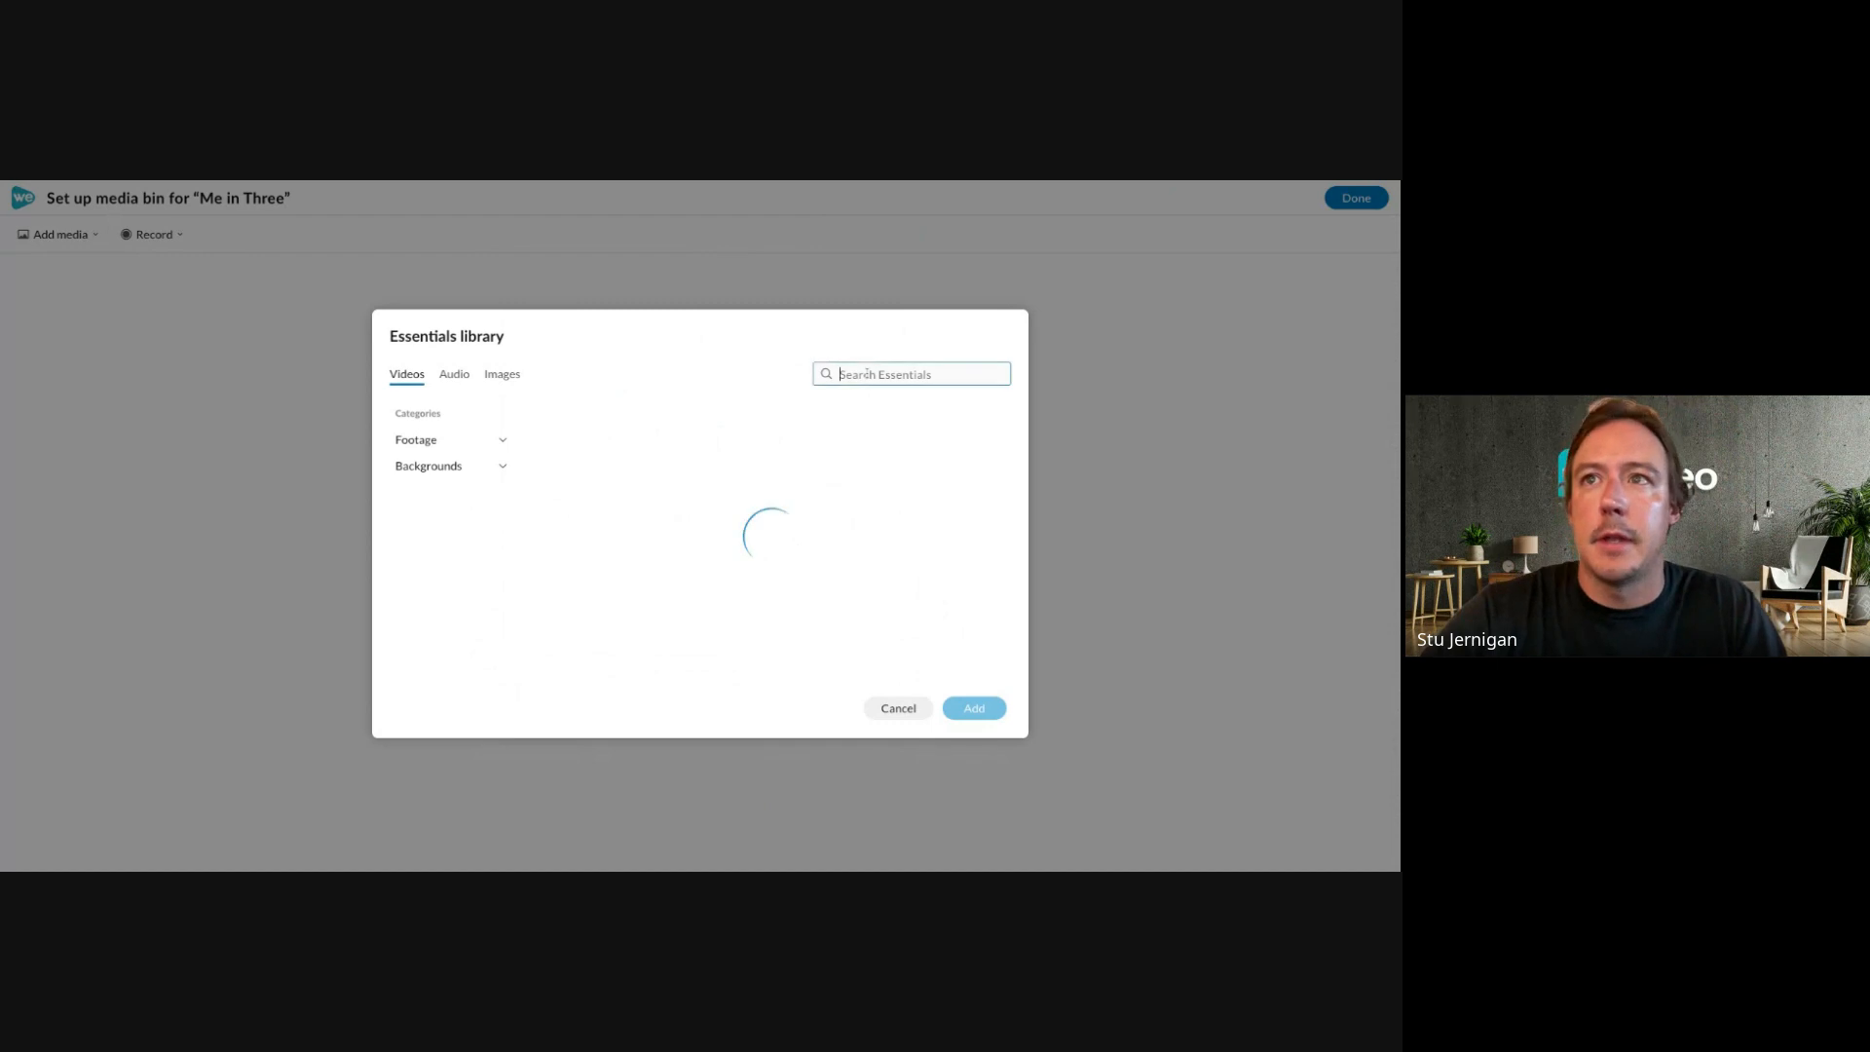
text(rainforest)
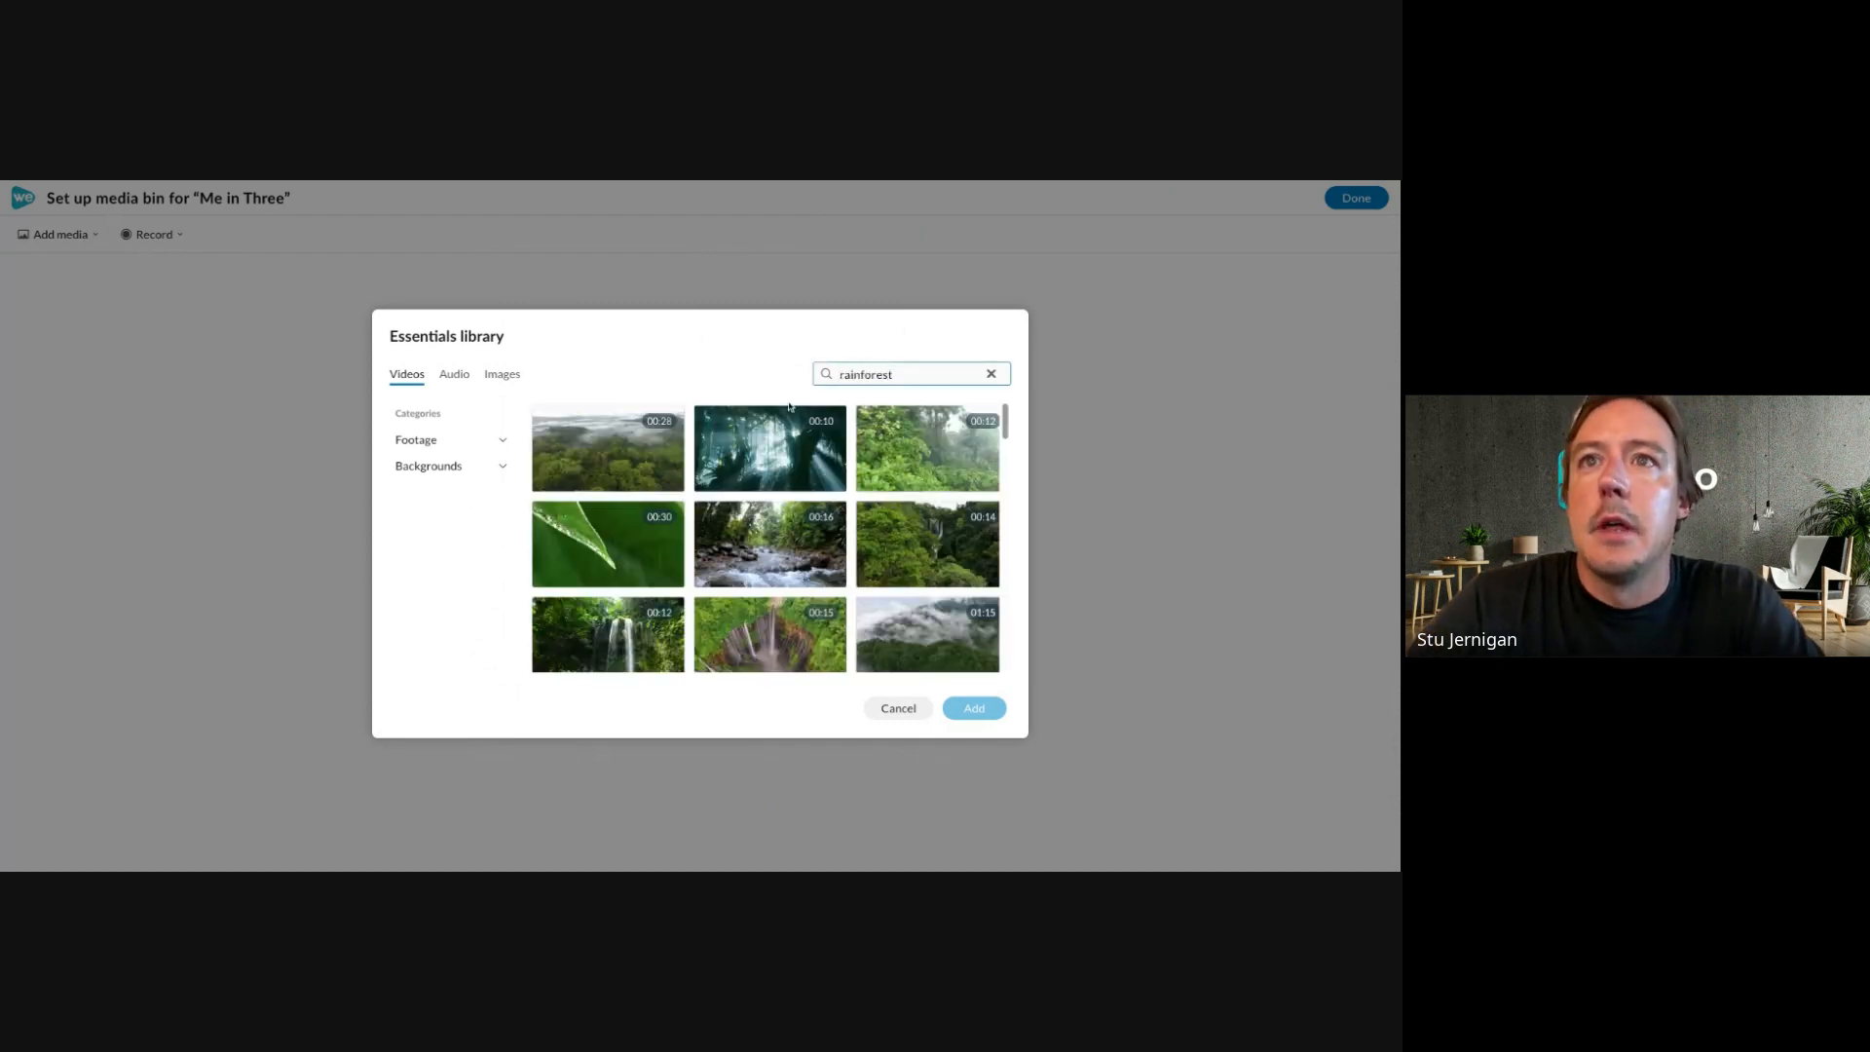
Add the first rainforest clip, 28 seconds long, to the assignment's media bin and finish the bin setup.
click(588, 469)
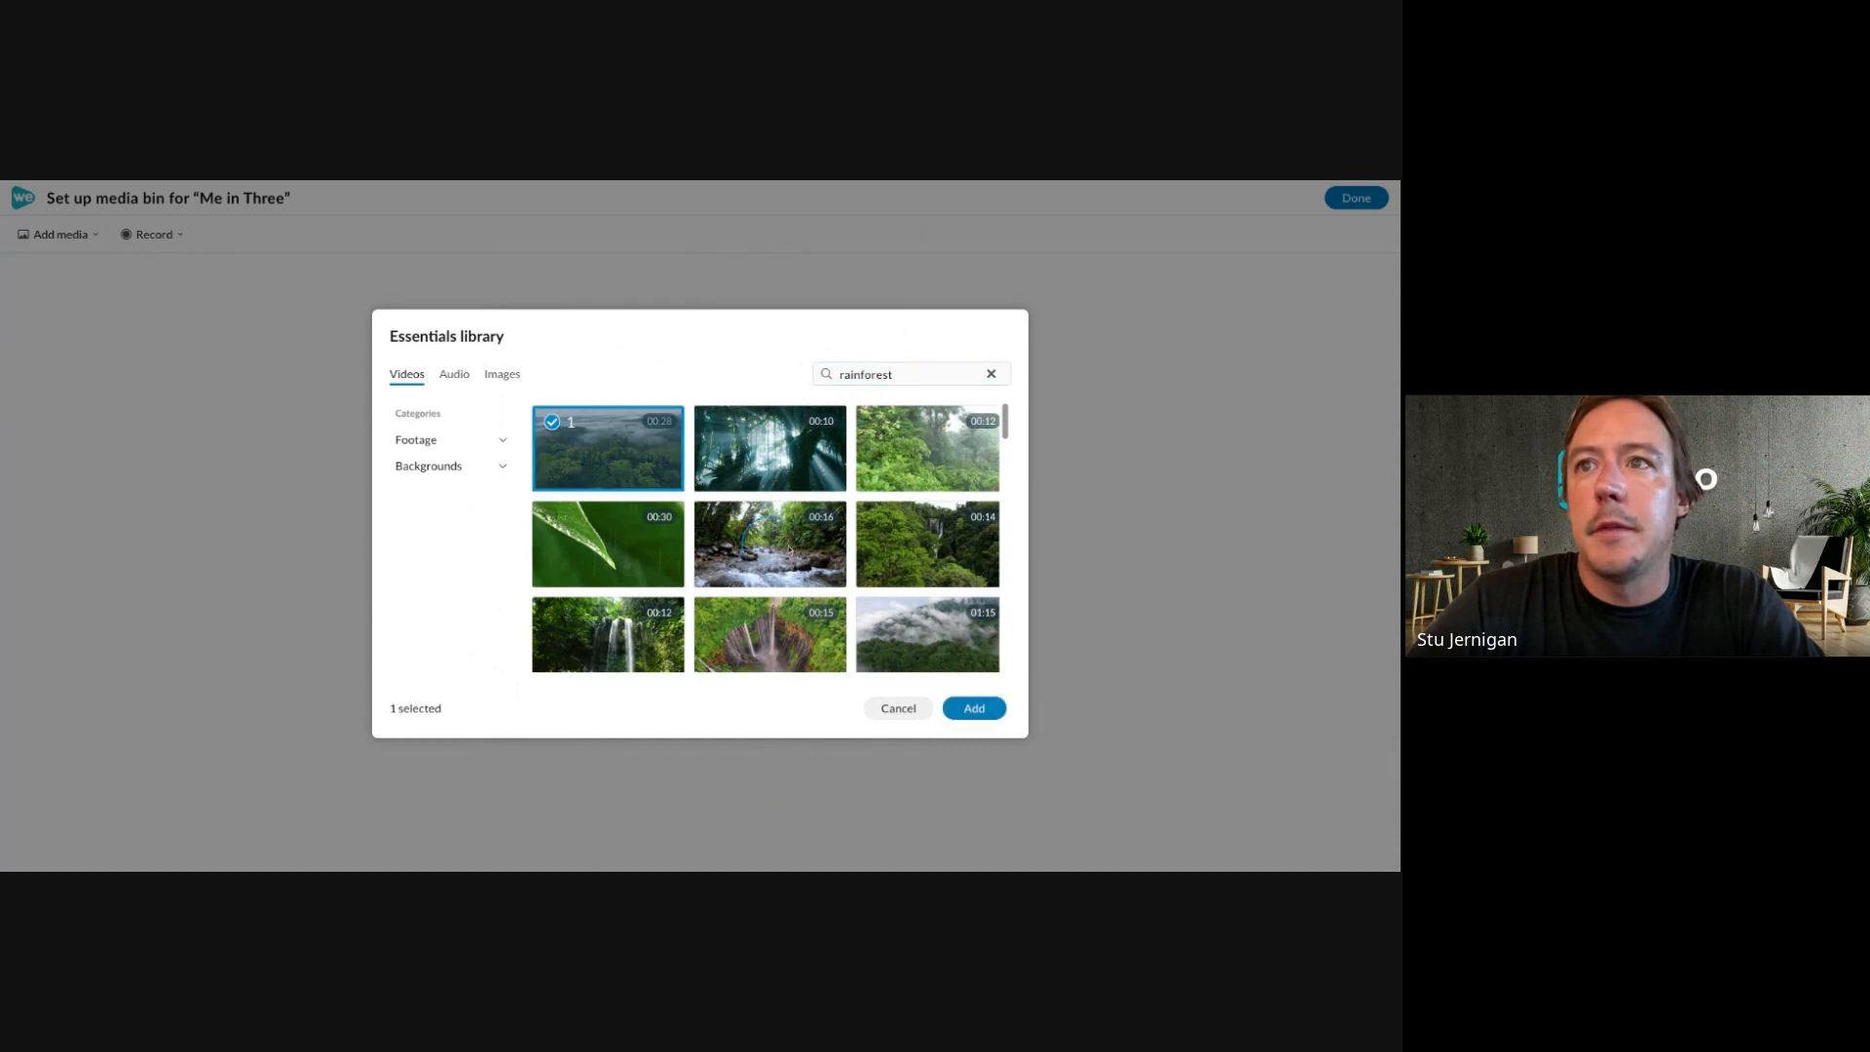
click(913, 466)
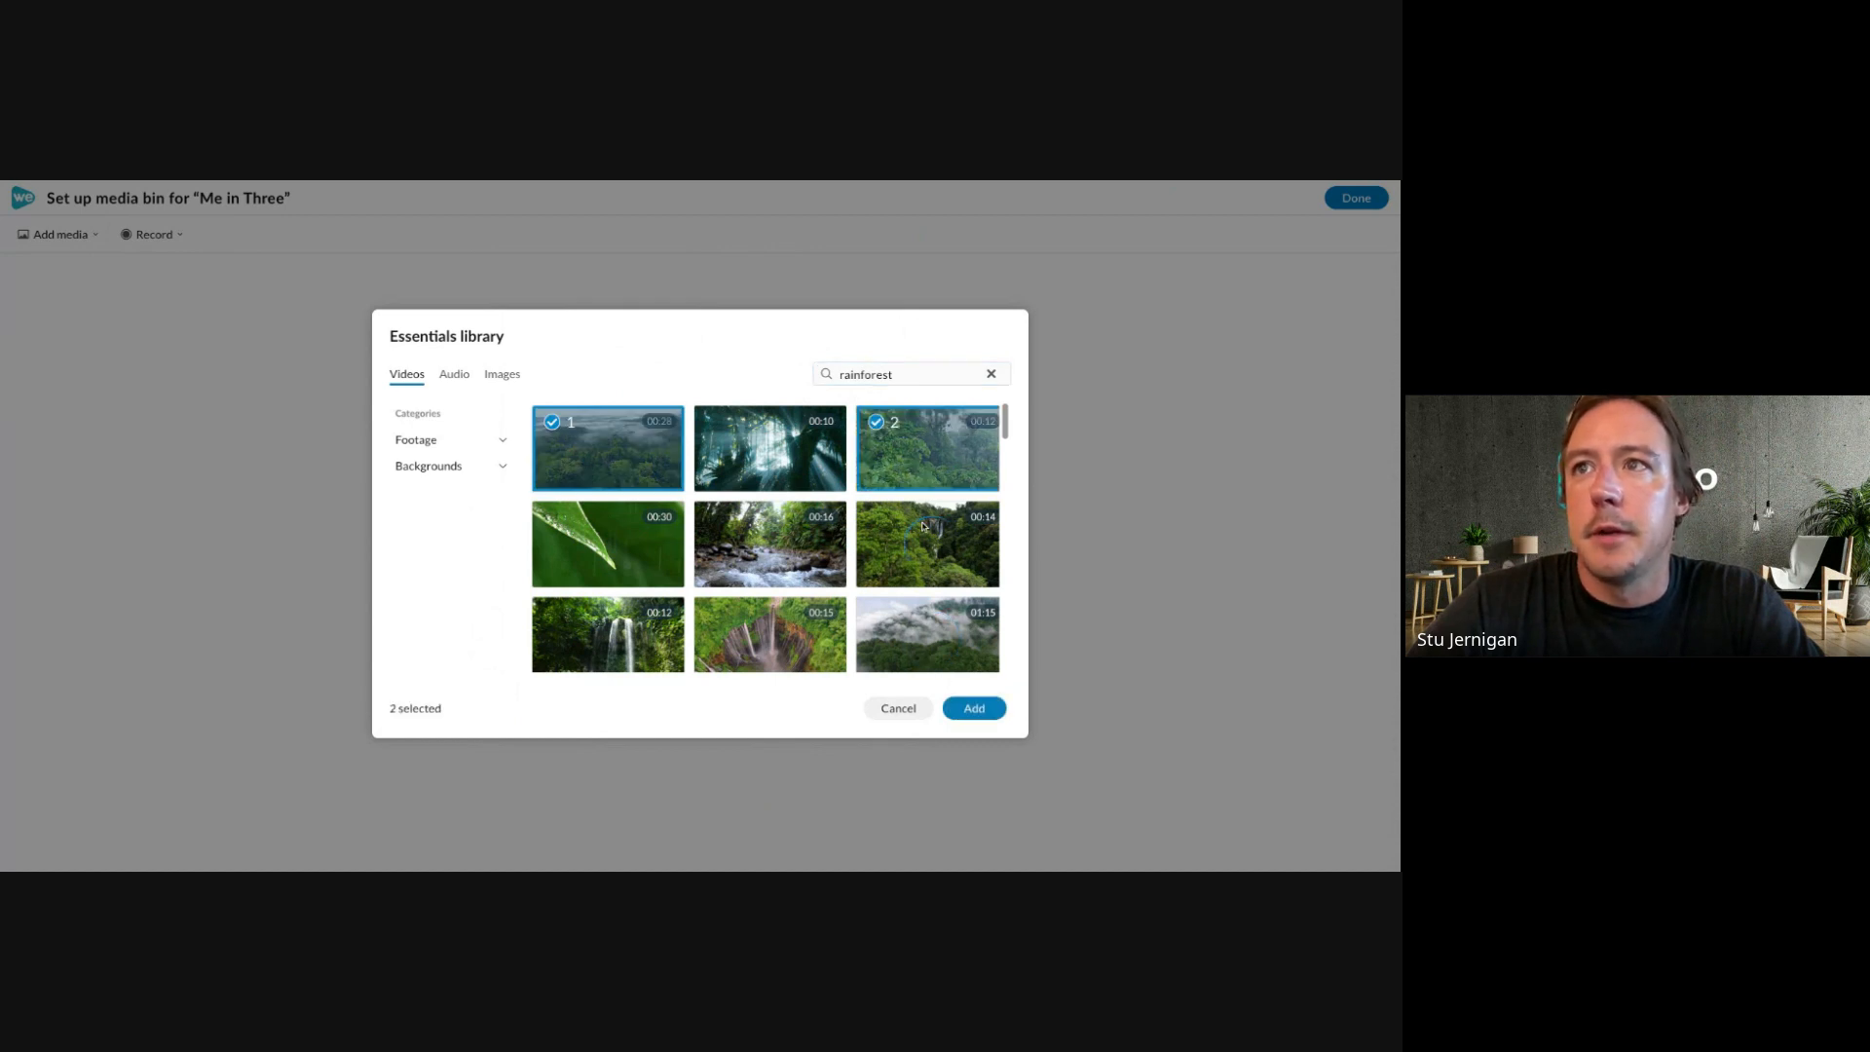
click(917, 447)
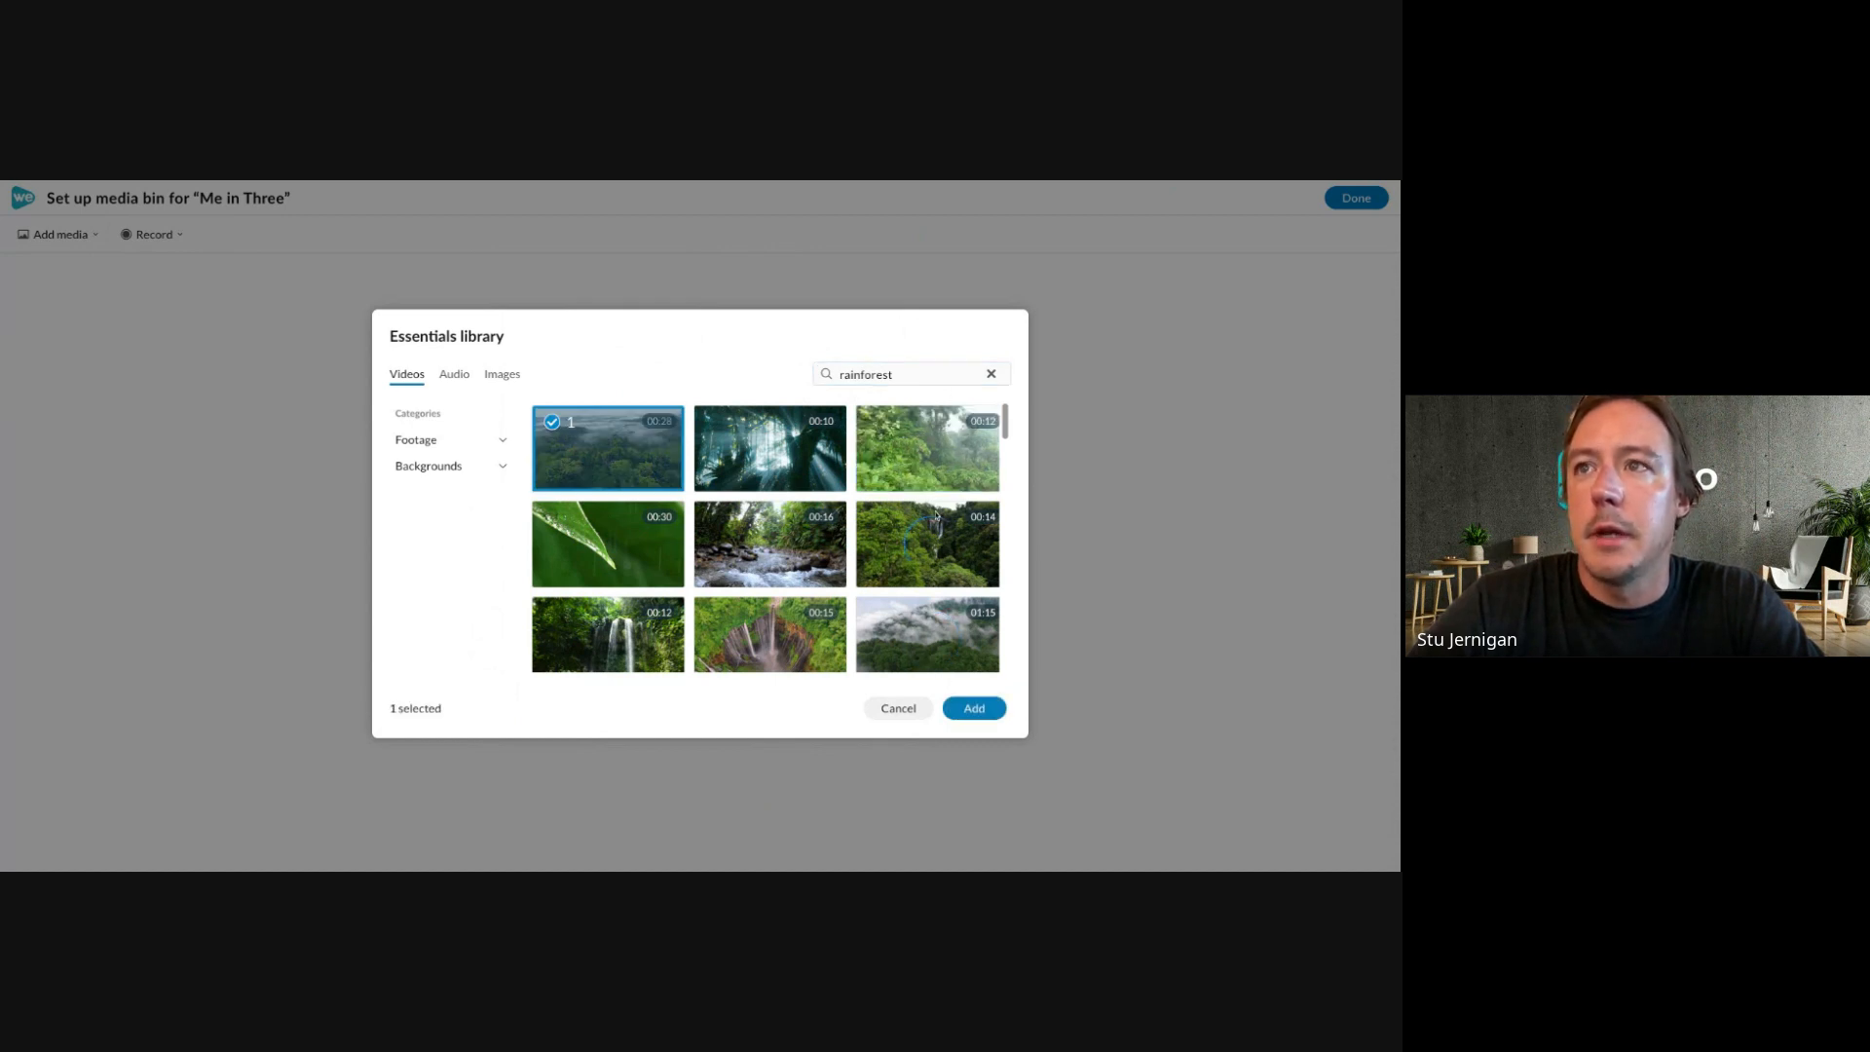
click(973, 709)
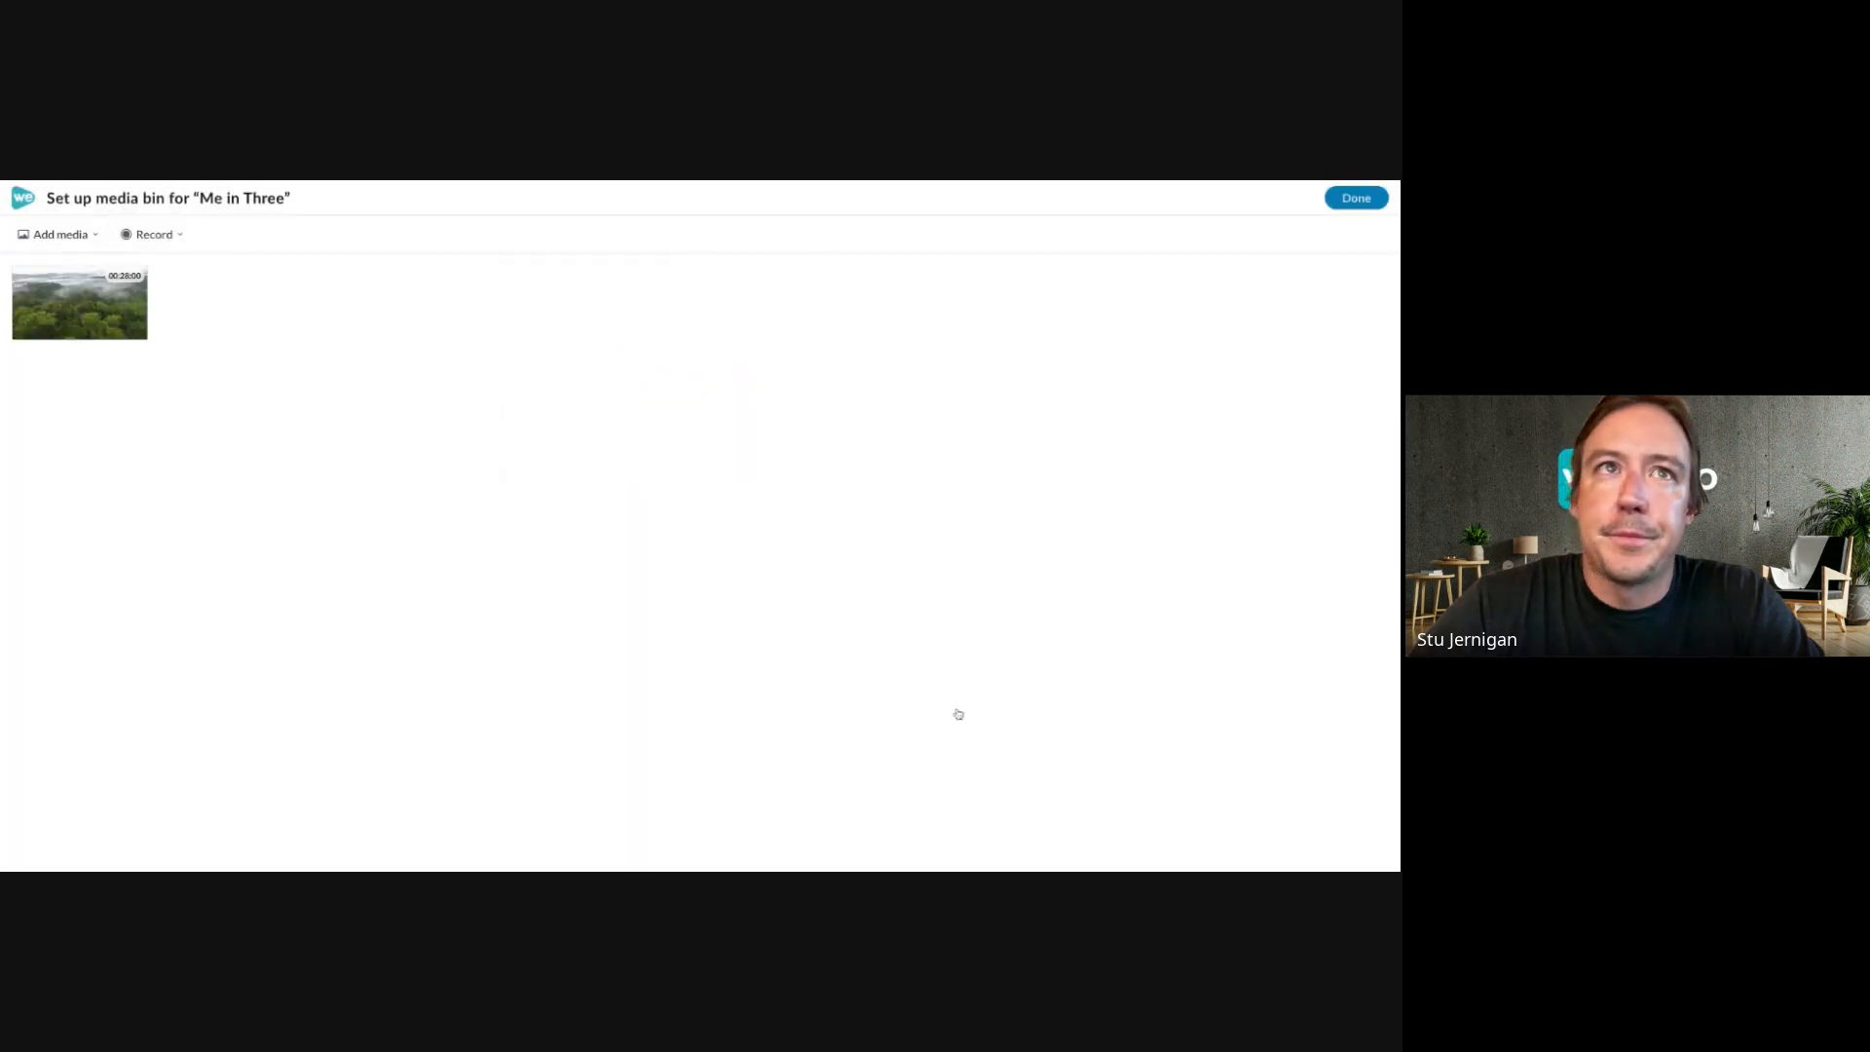
click(1356, 198)
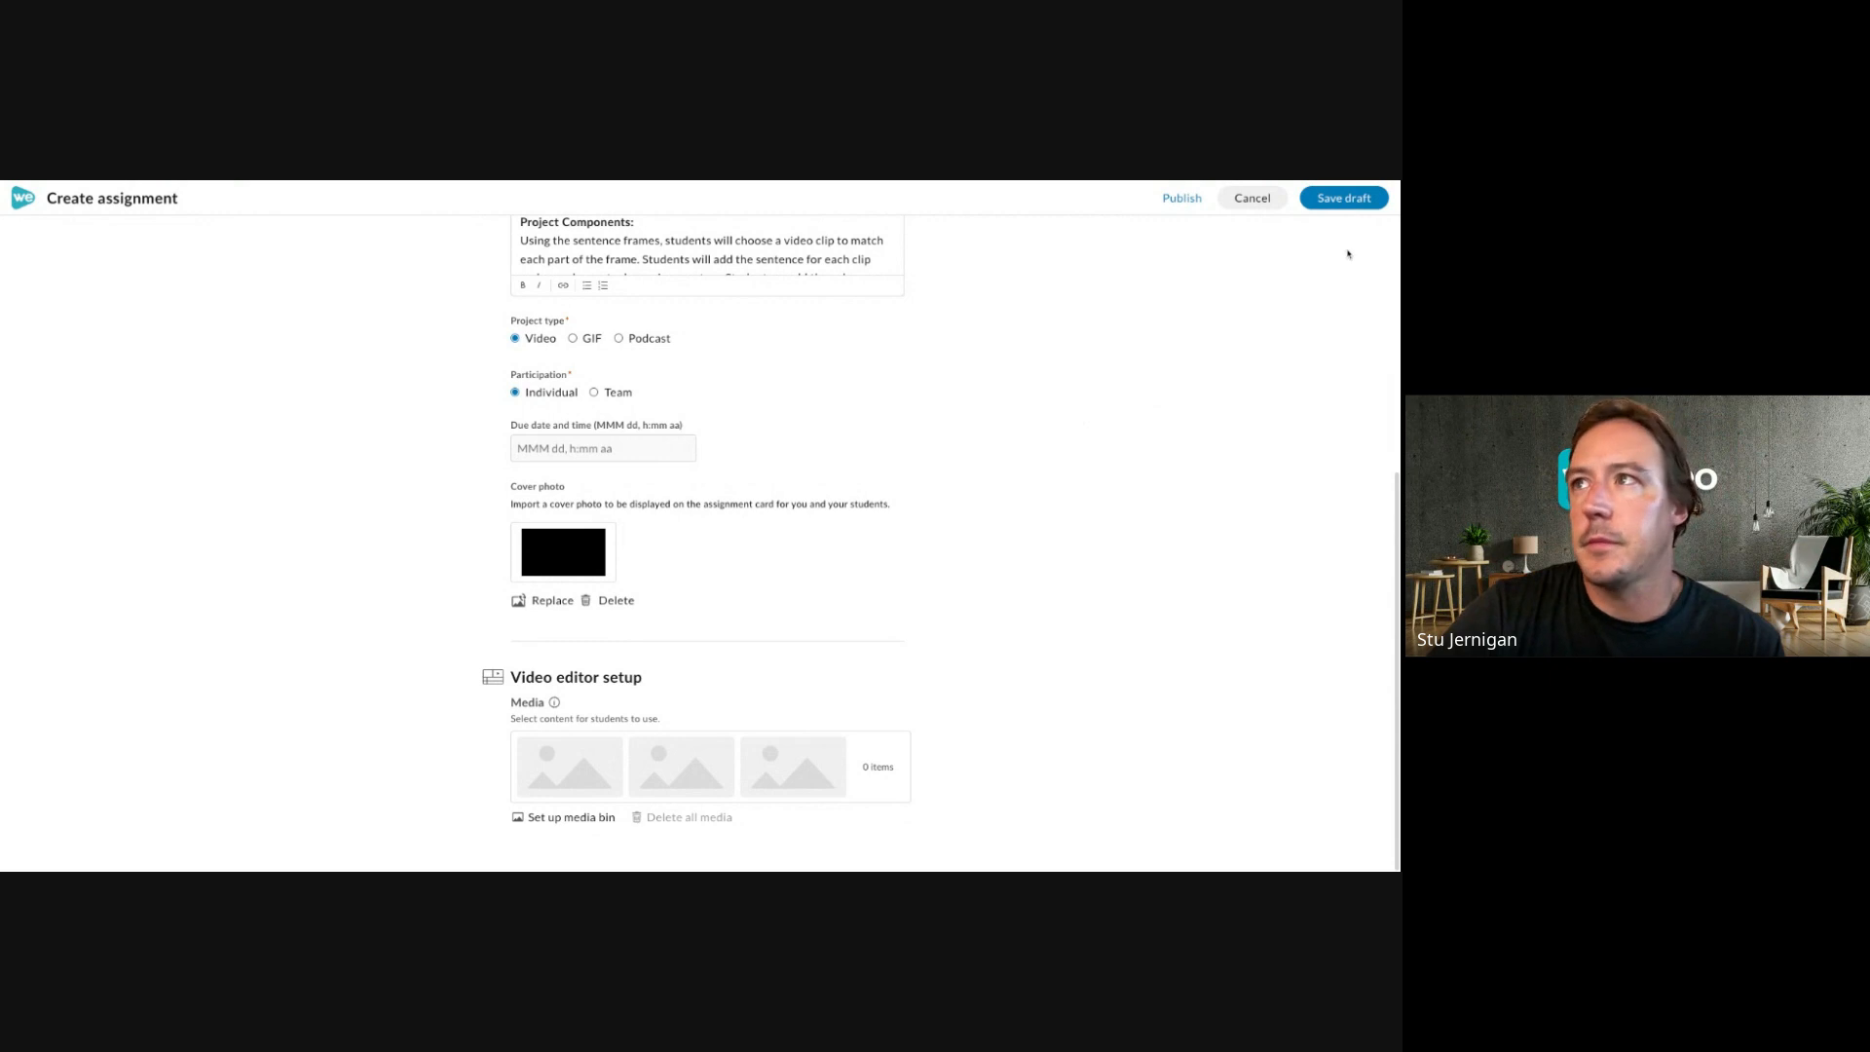
Save the assignment draft, leave the assignment editor and publish Me in Three in the English Language Arts class.
click(1321, 201)
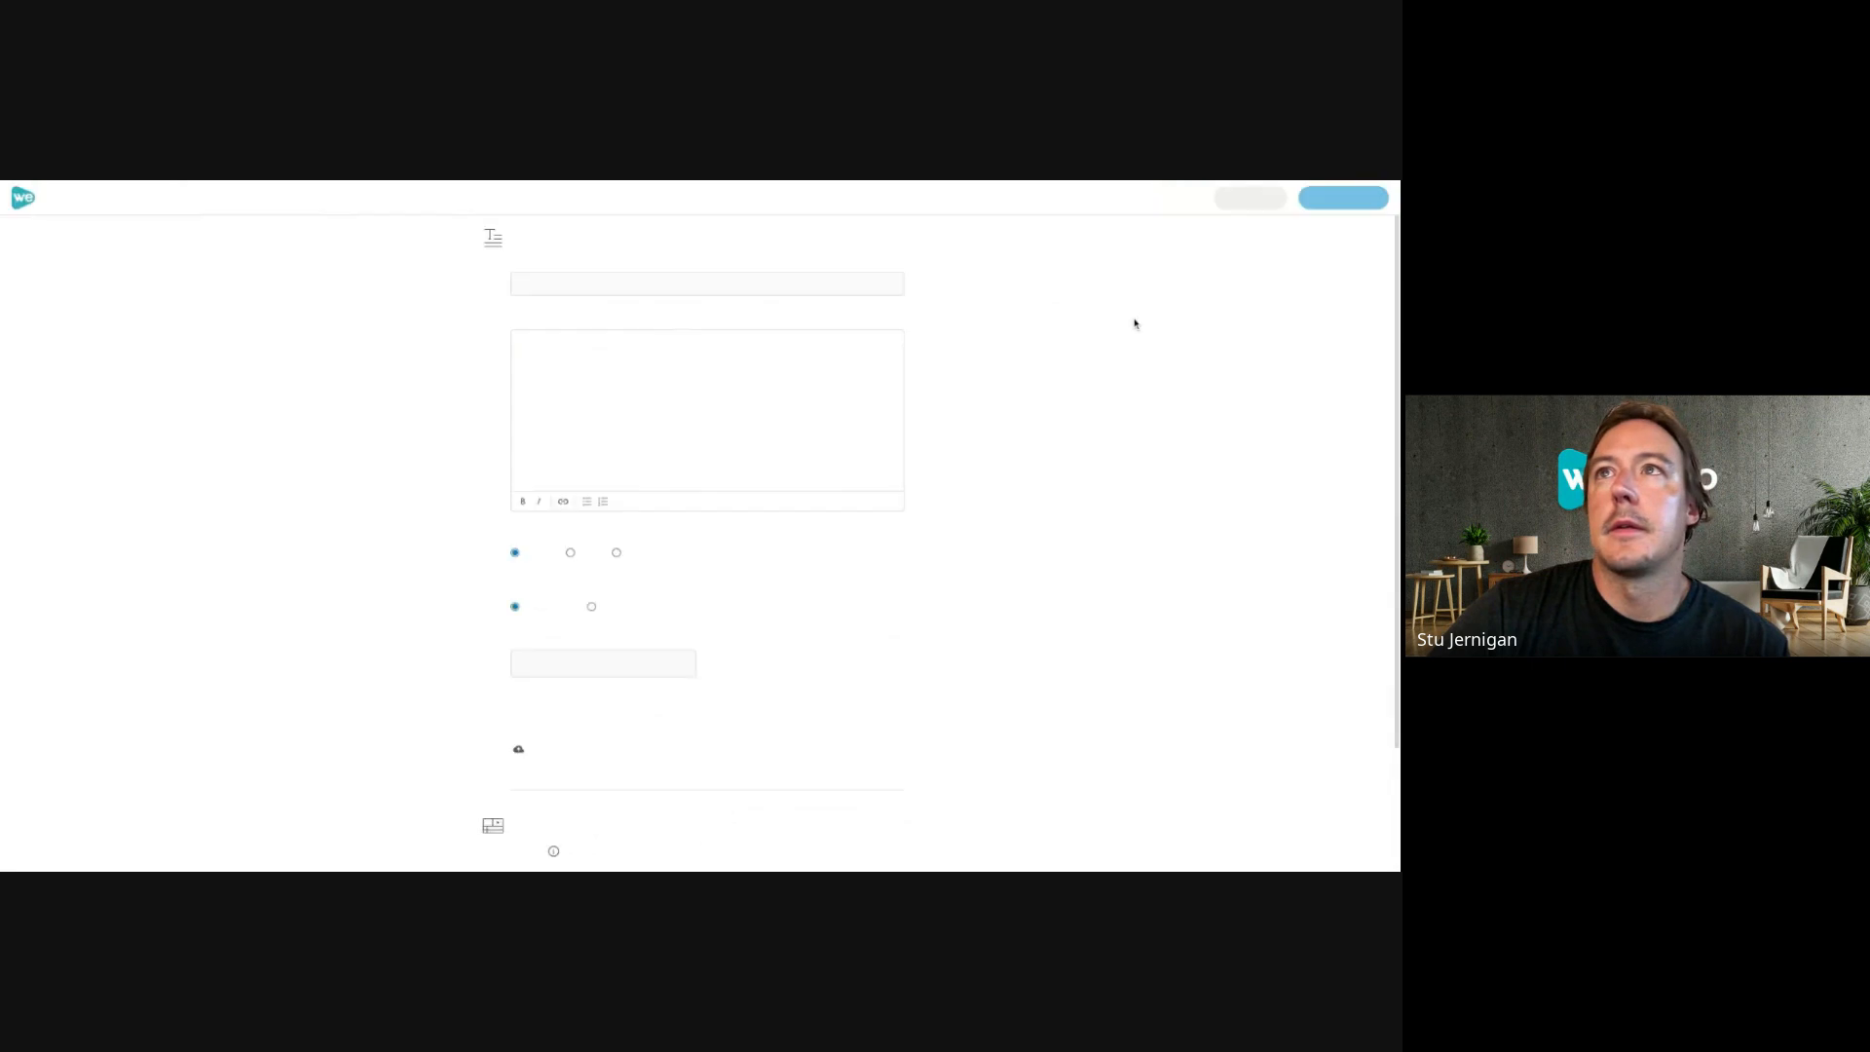
click(1237, 207)
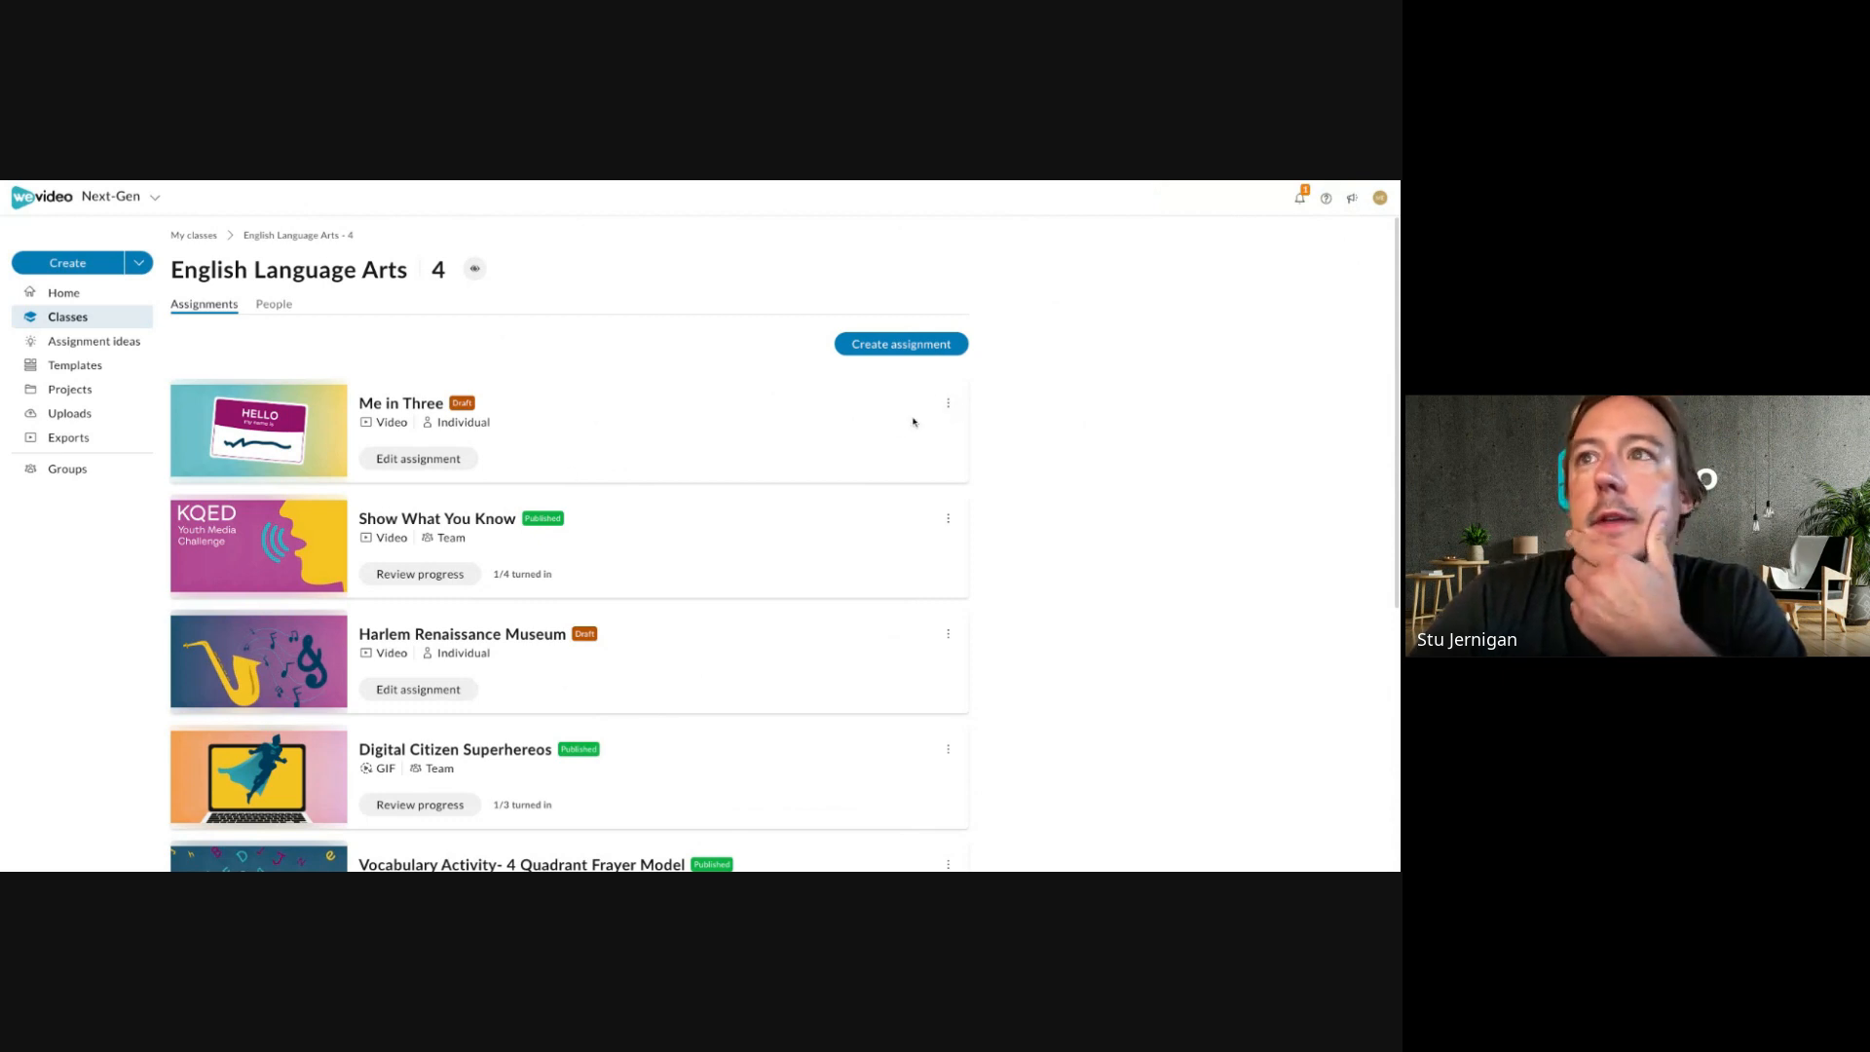
click(950, 406)
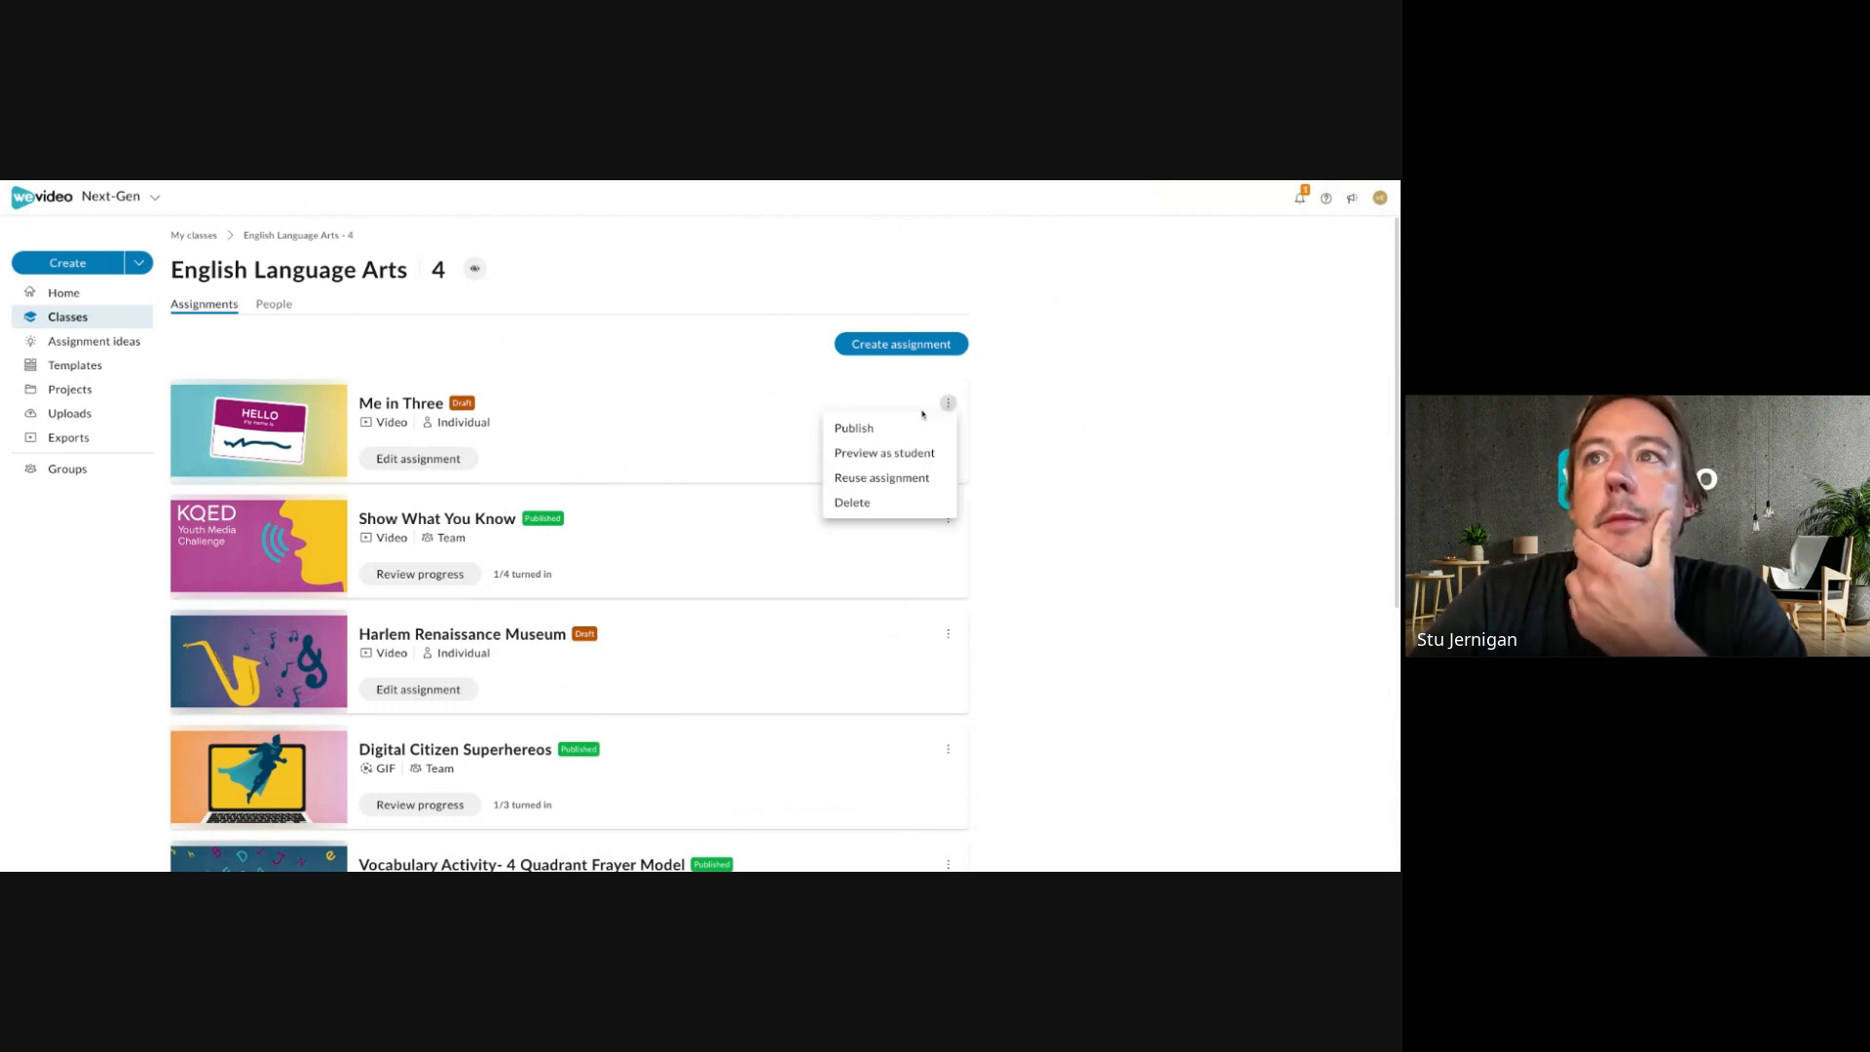
click(855, 429)
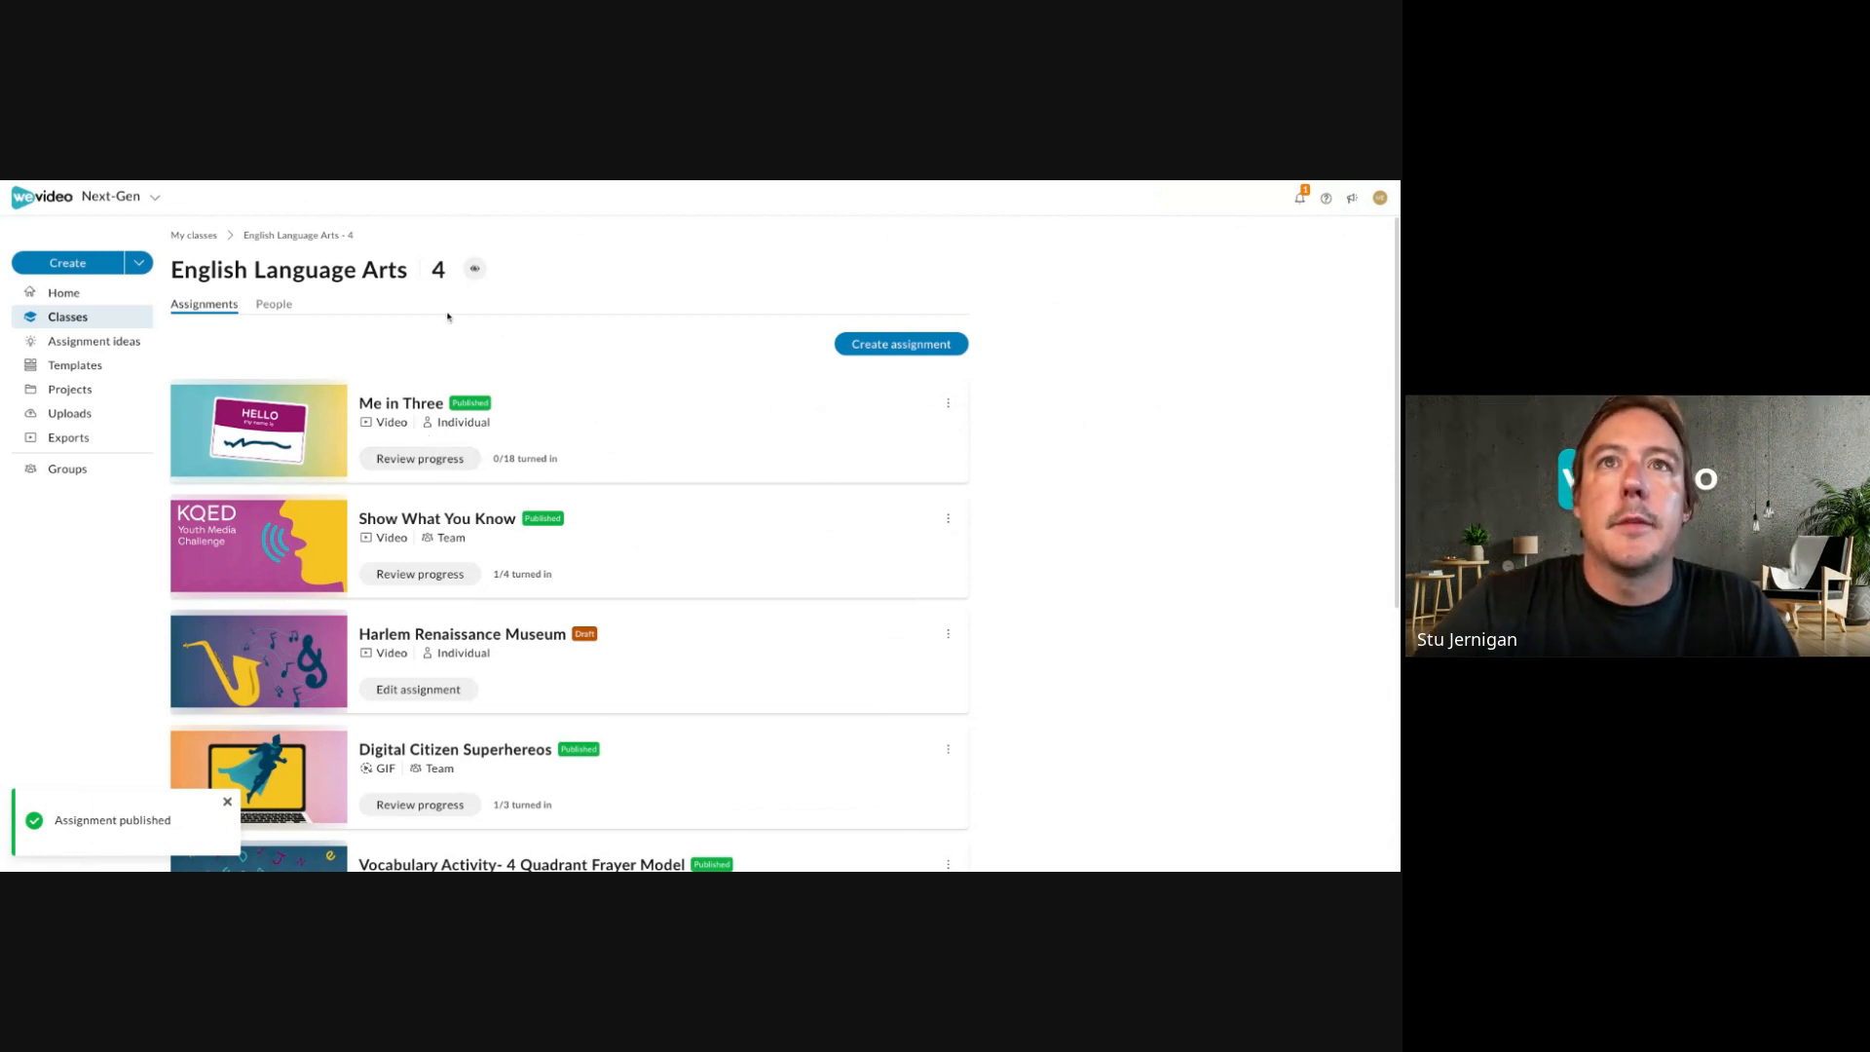
Open the class's people list and copy the student class code from the invitation options.
click(276, 306)
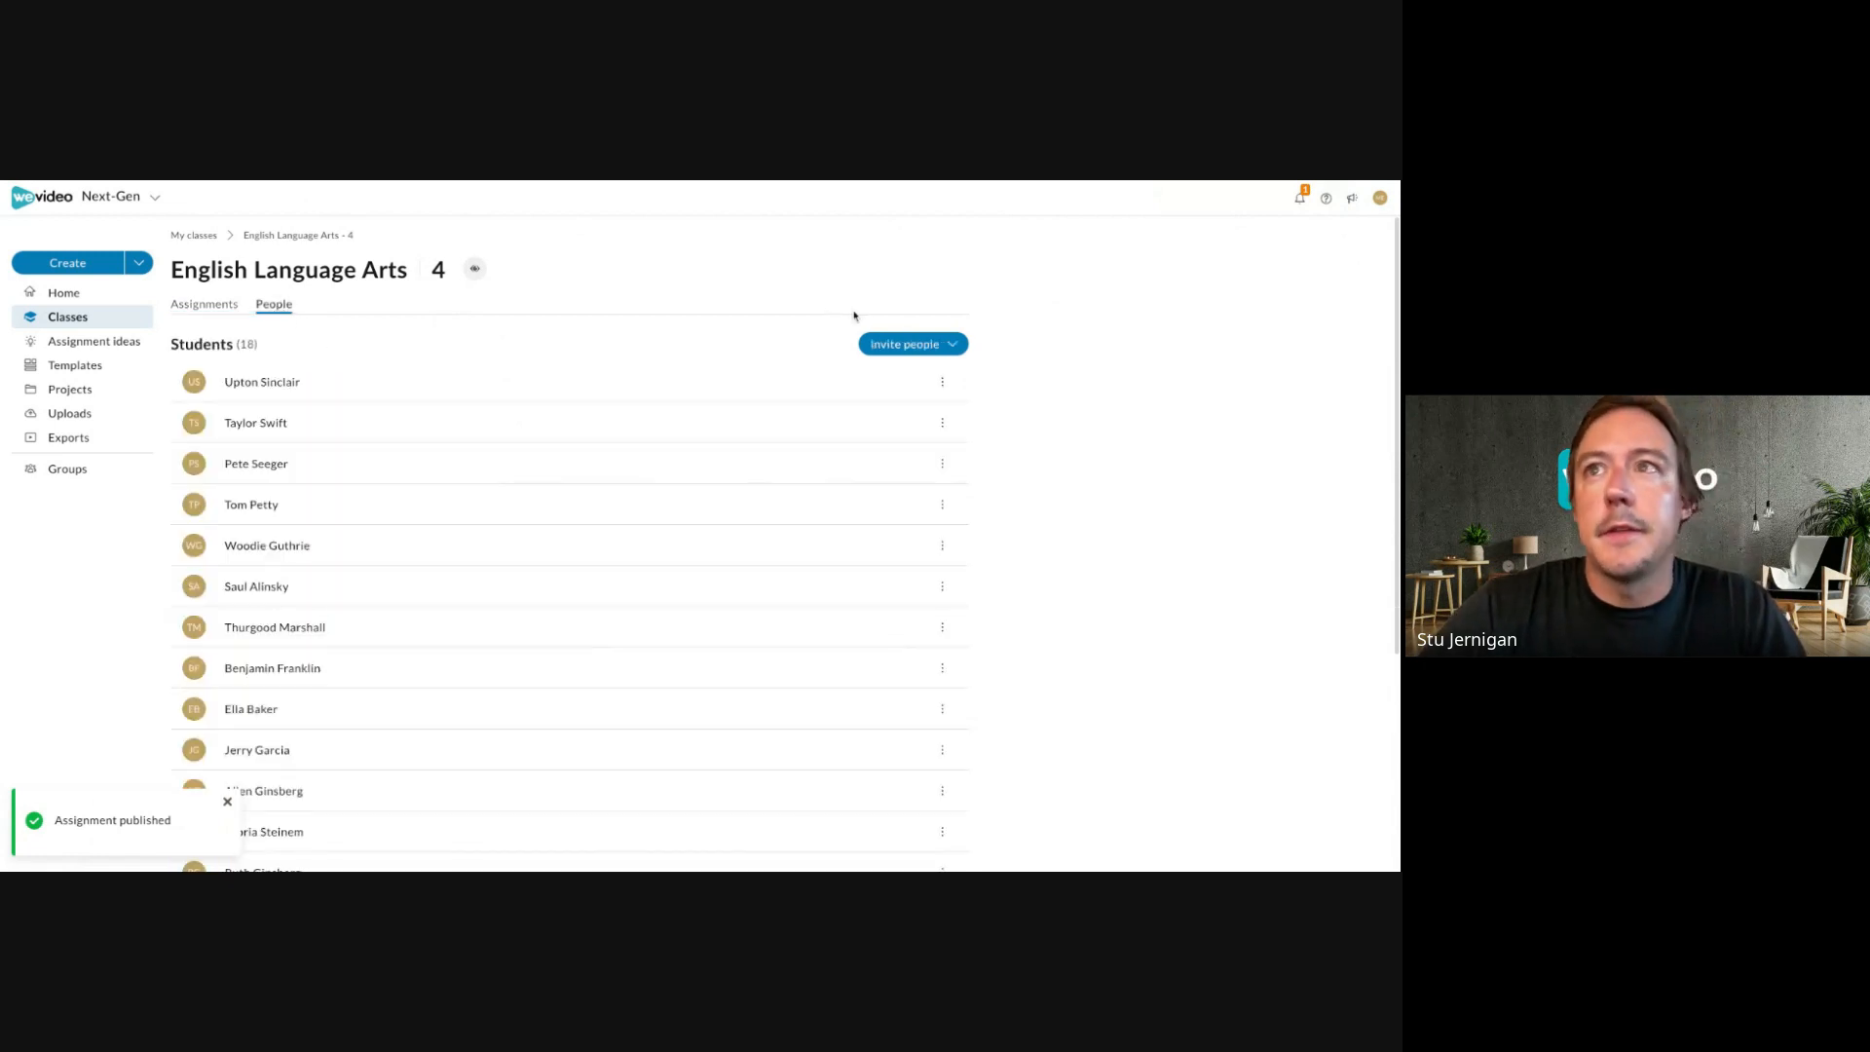
click(950, 345)
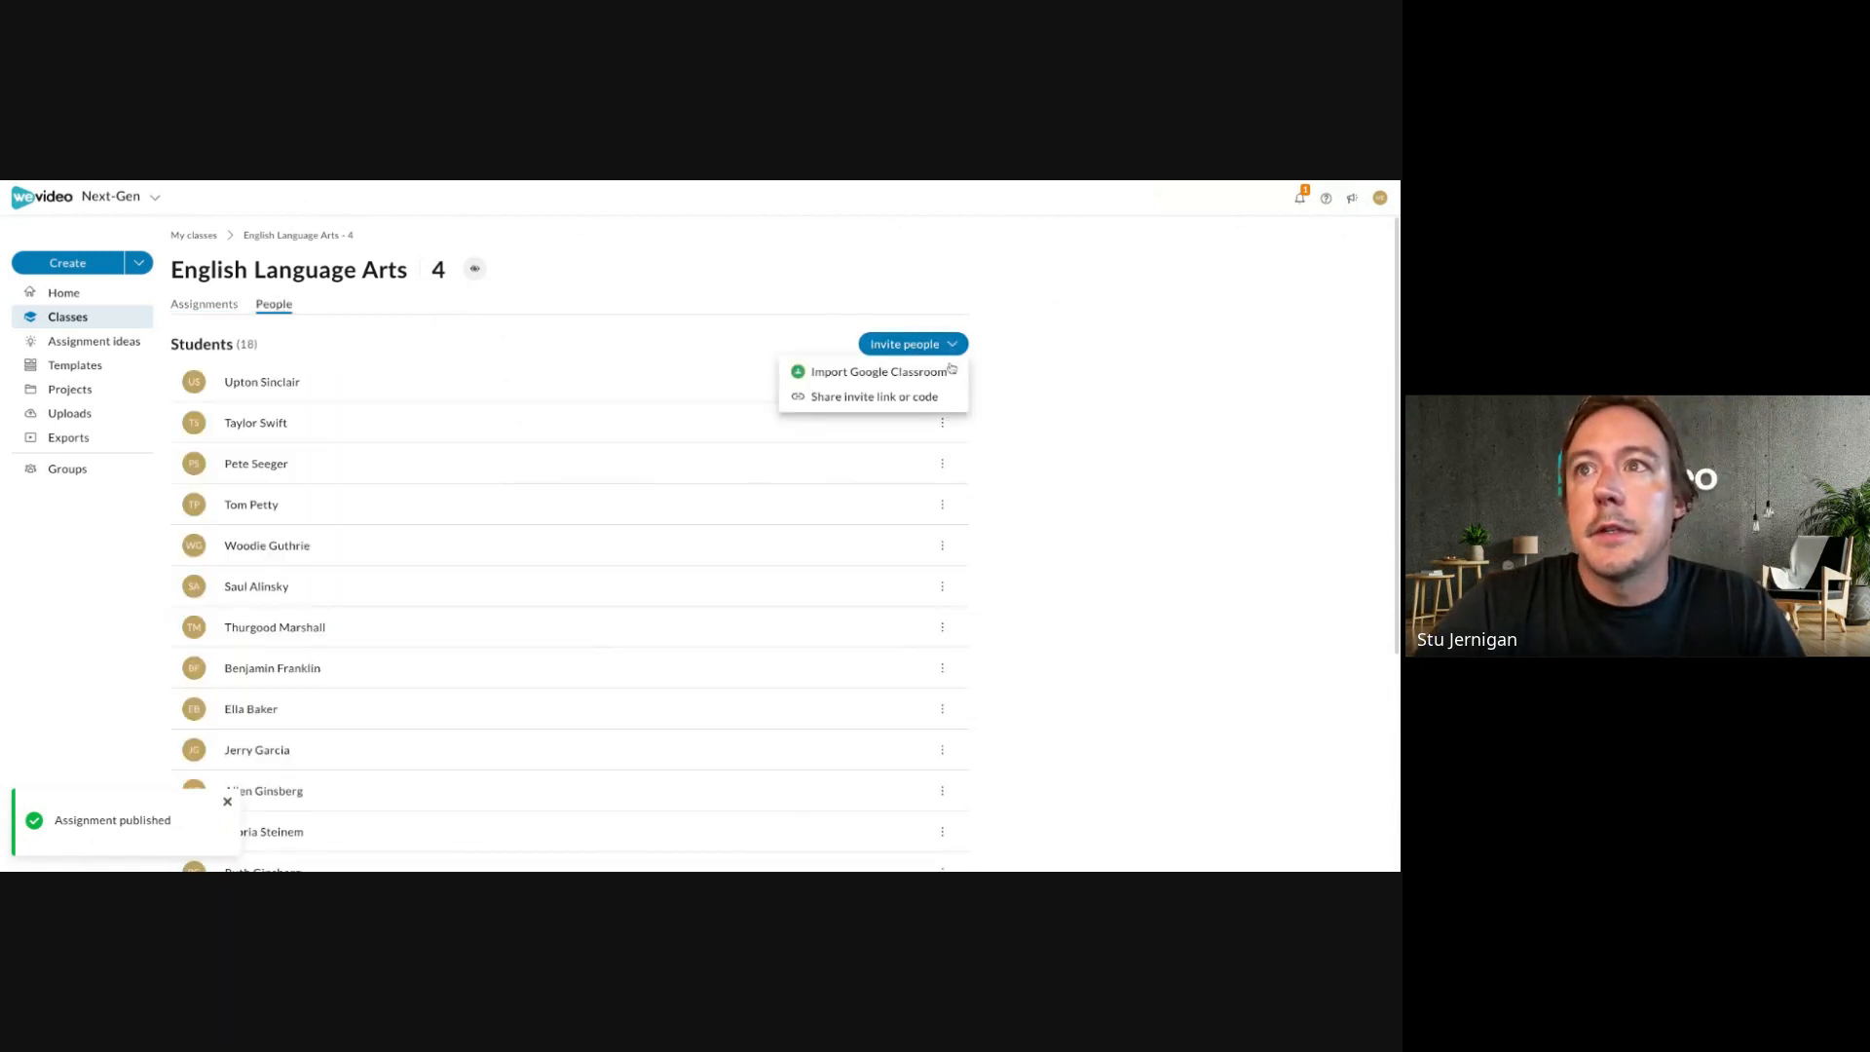
click(924, 397)
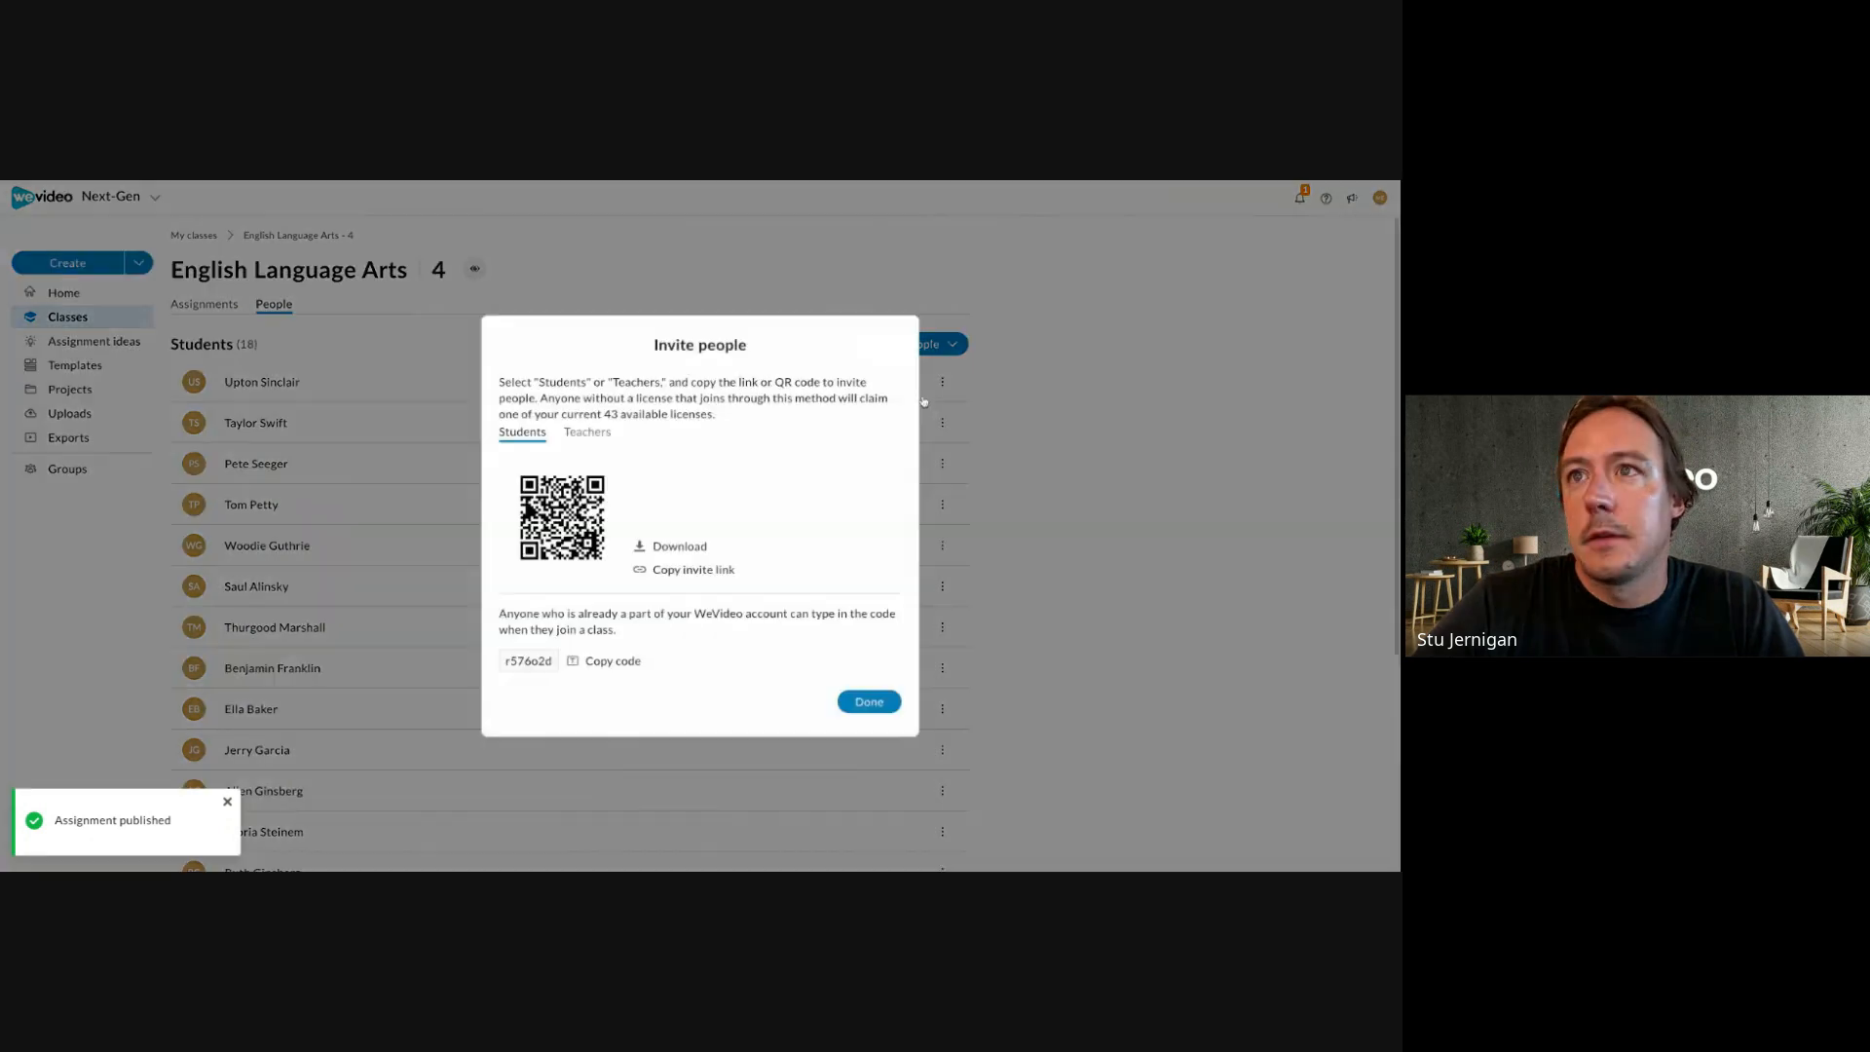
click(613, 662)
click(866, 701)
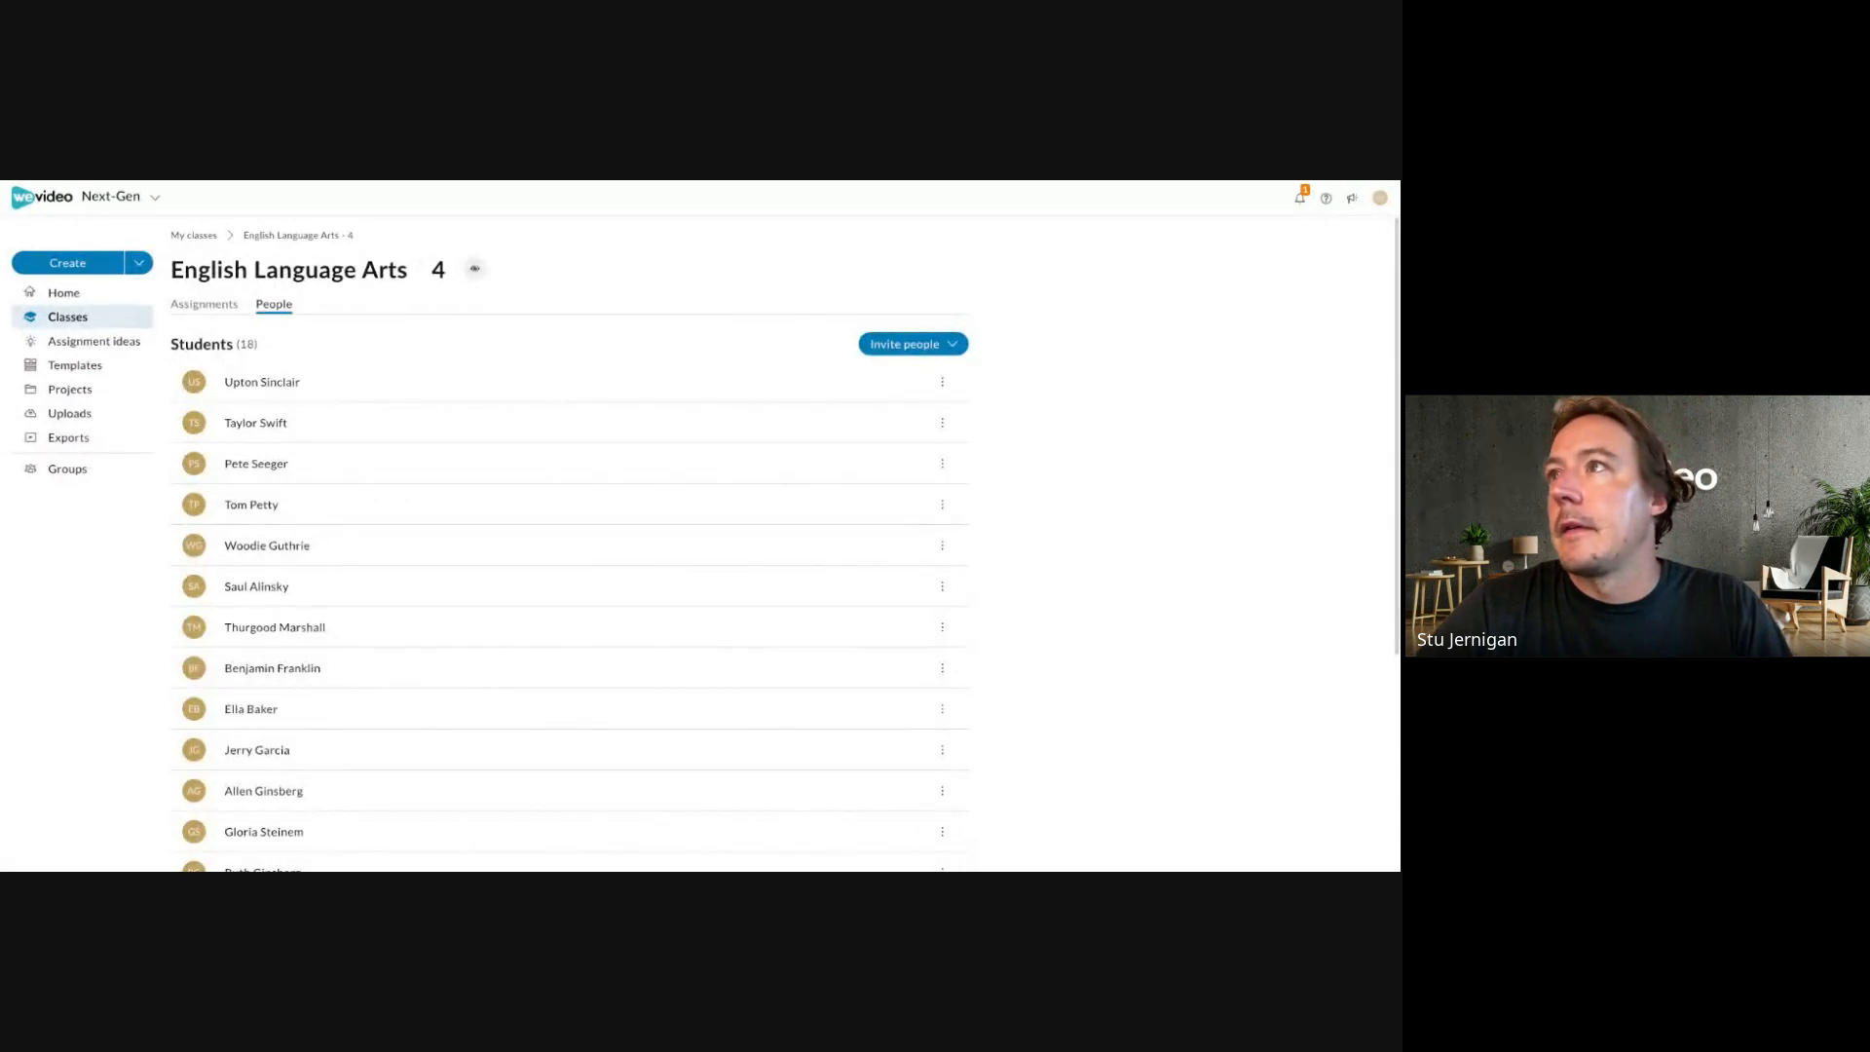
Log out of the teacher account and log in with a student's email address.
click(1381, 198)
click(1290, 249)
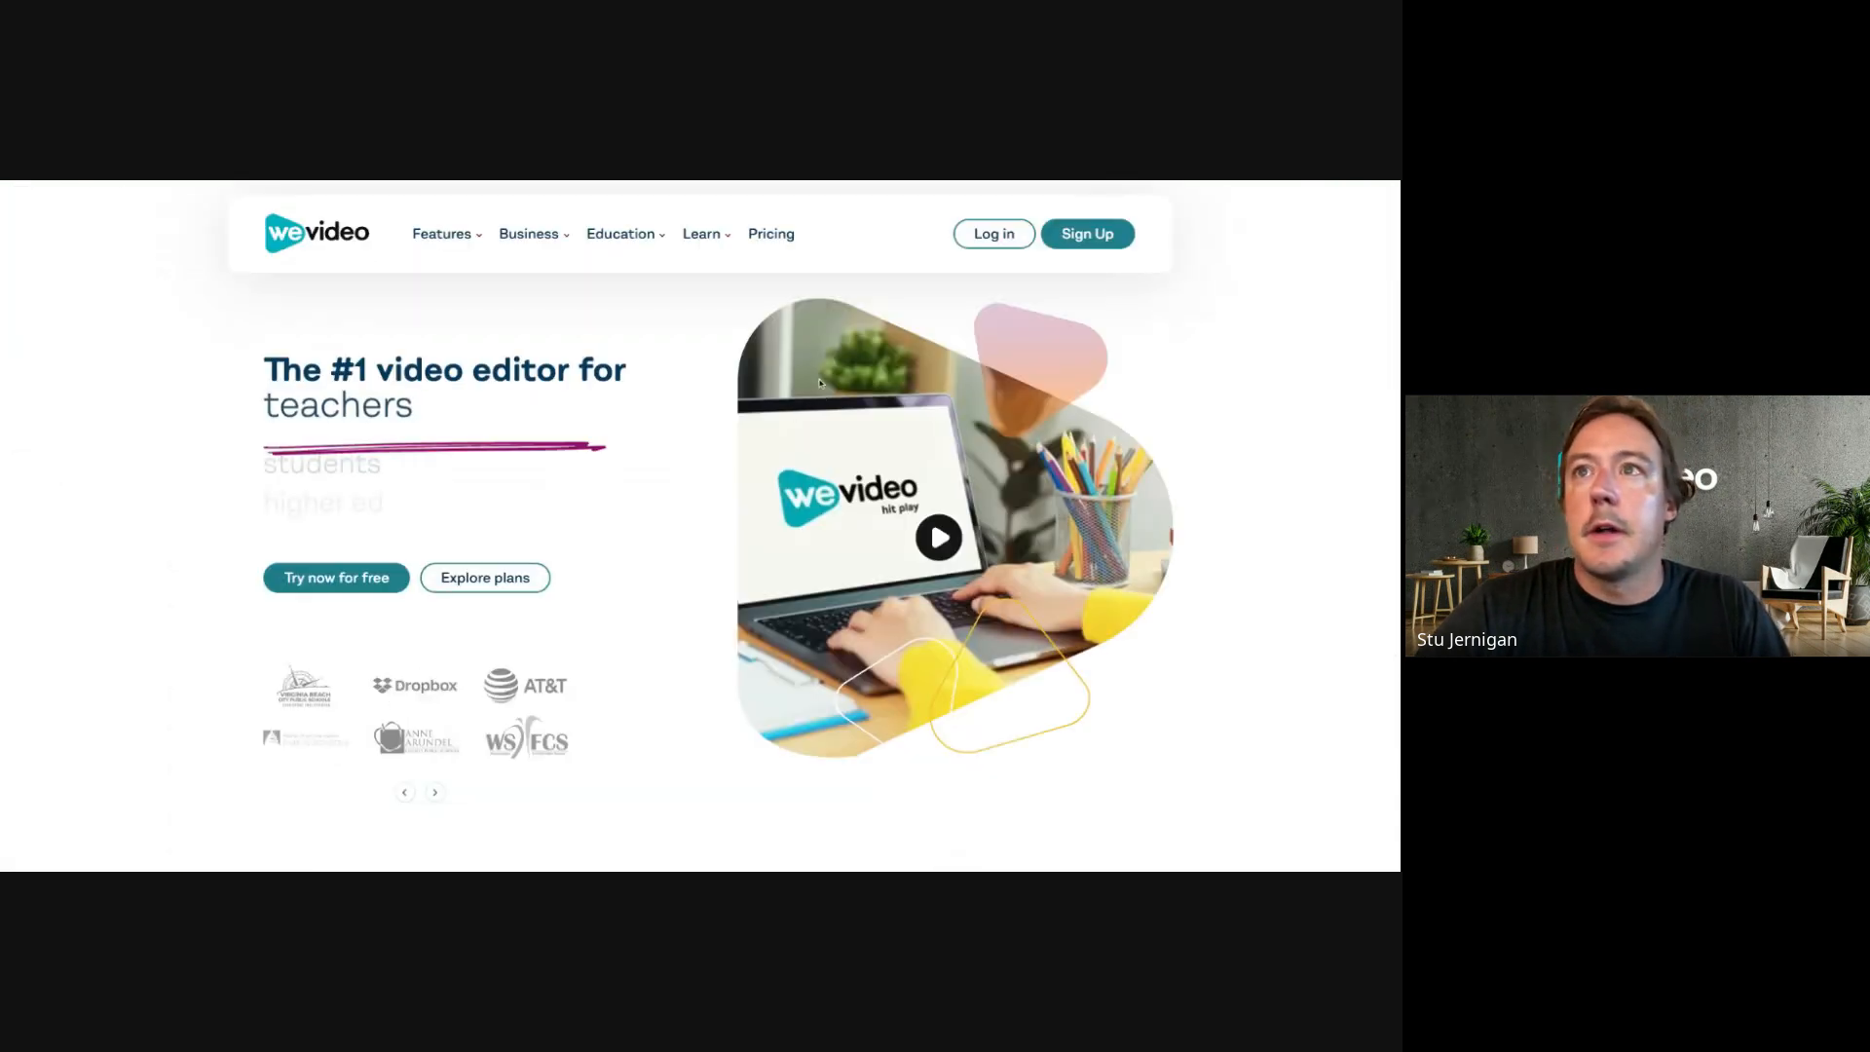
click(990, 235)
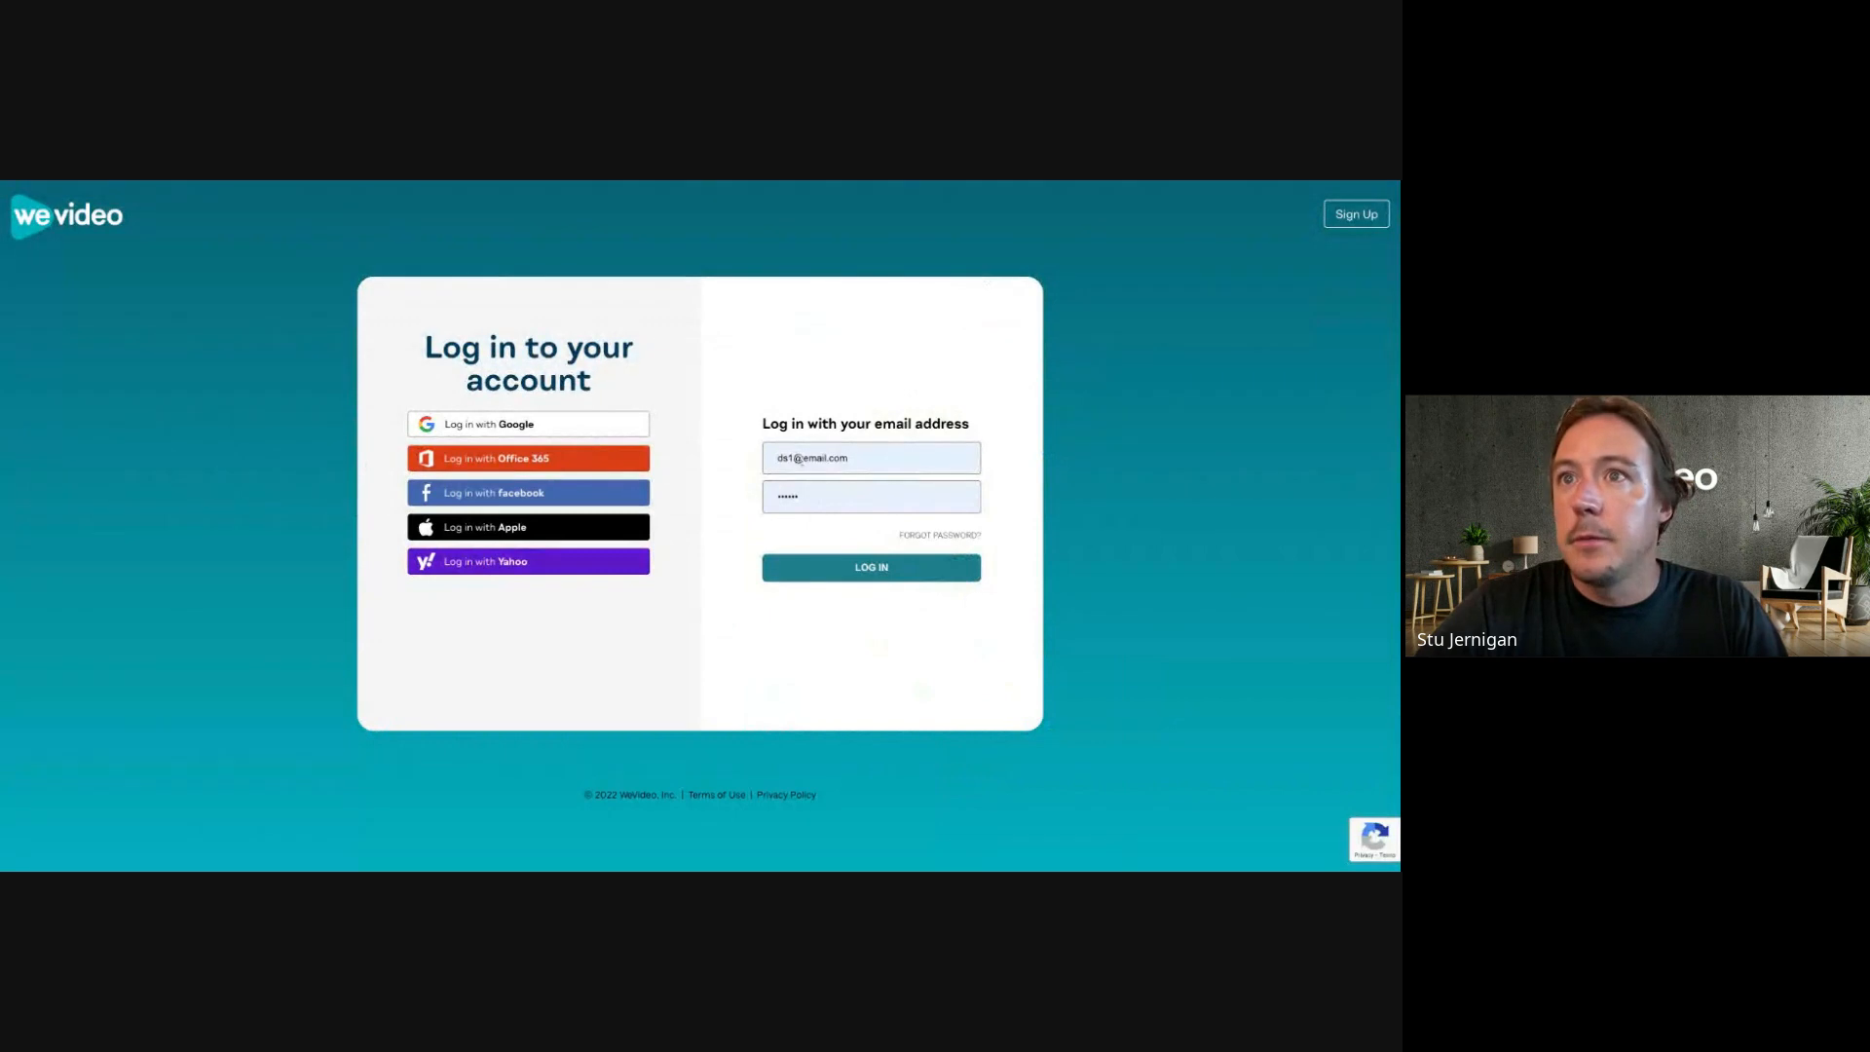
click(801, 460)
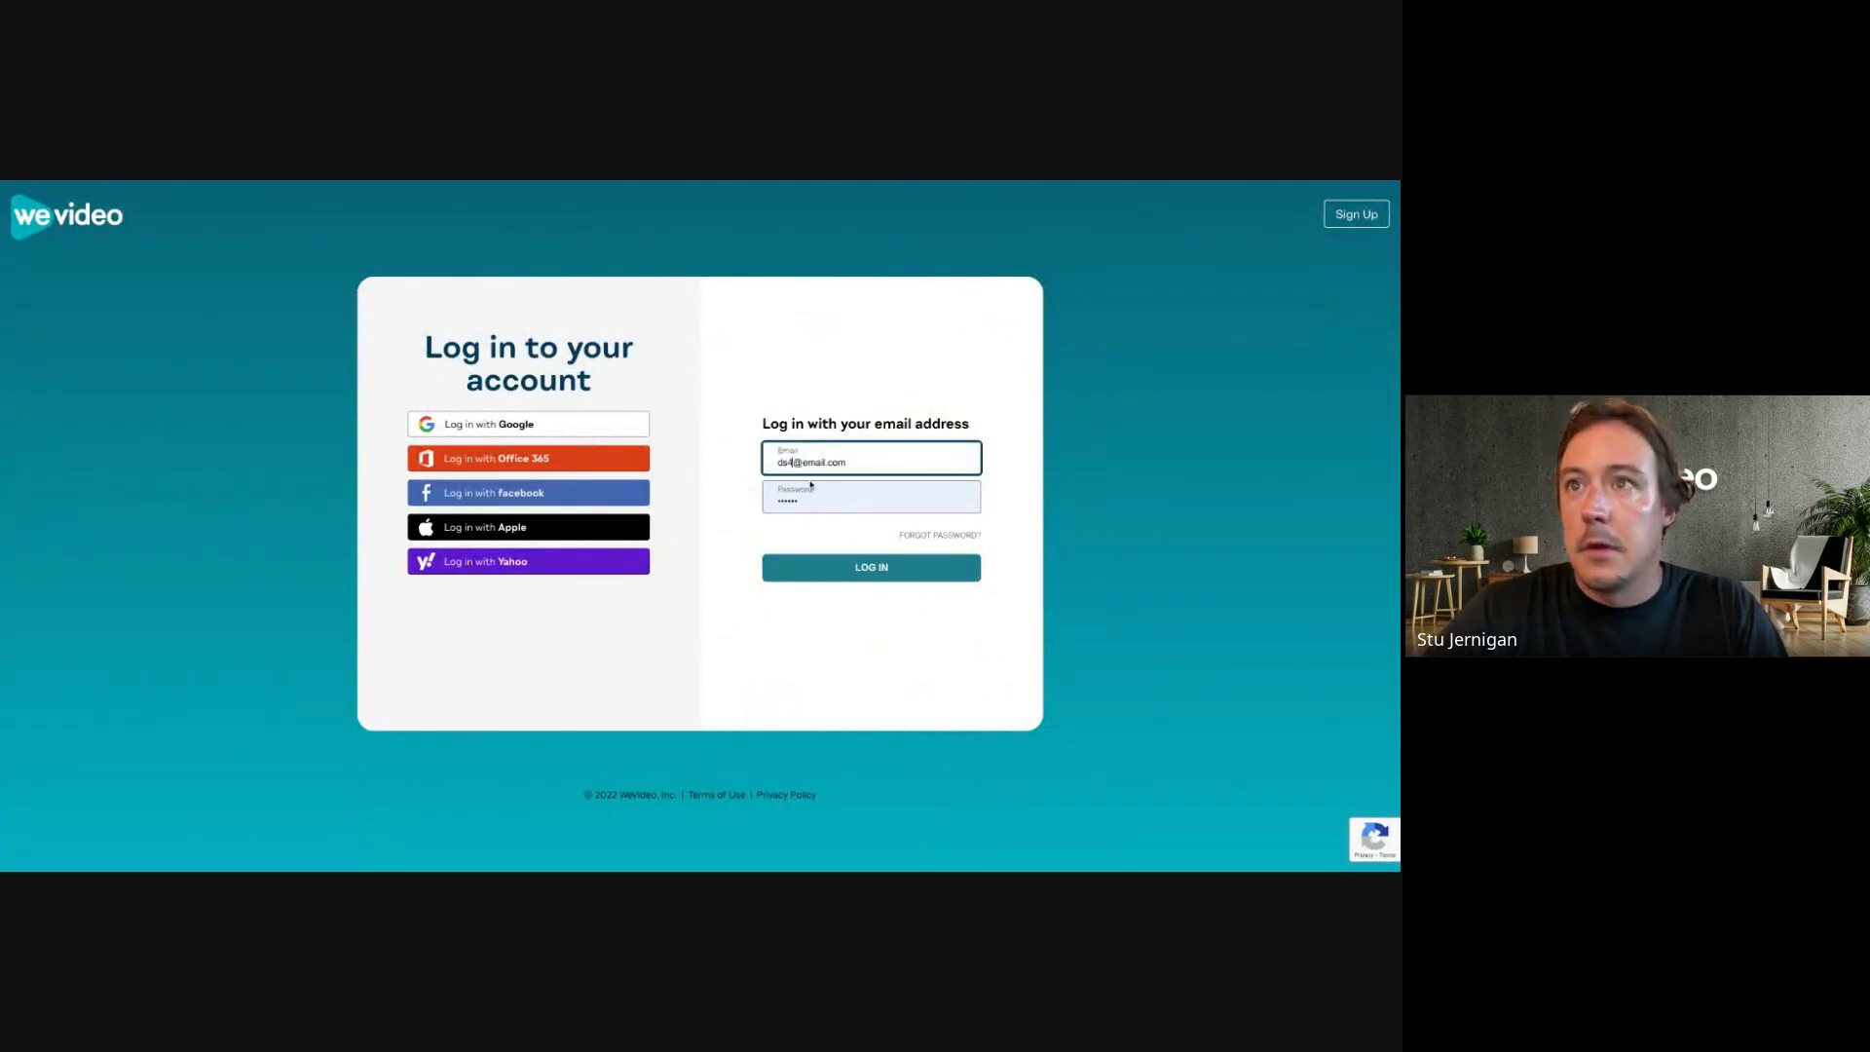
click(838, 571)
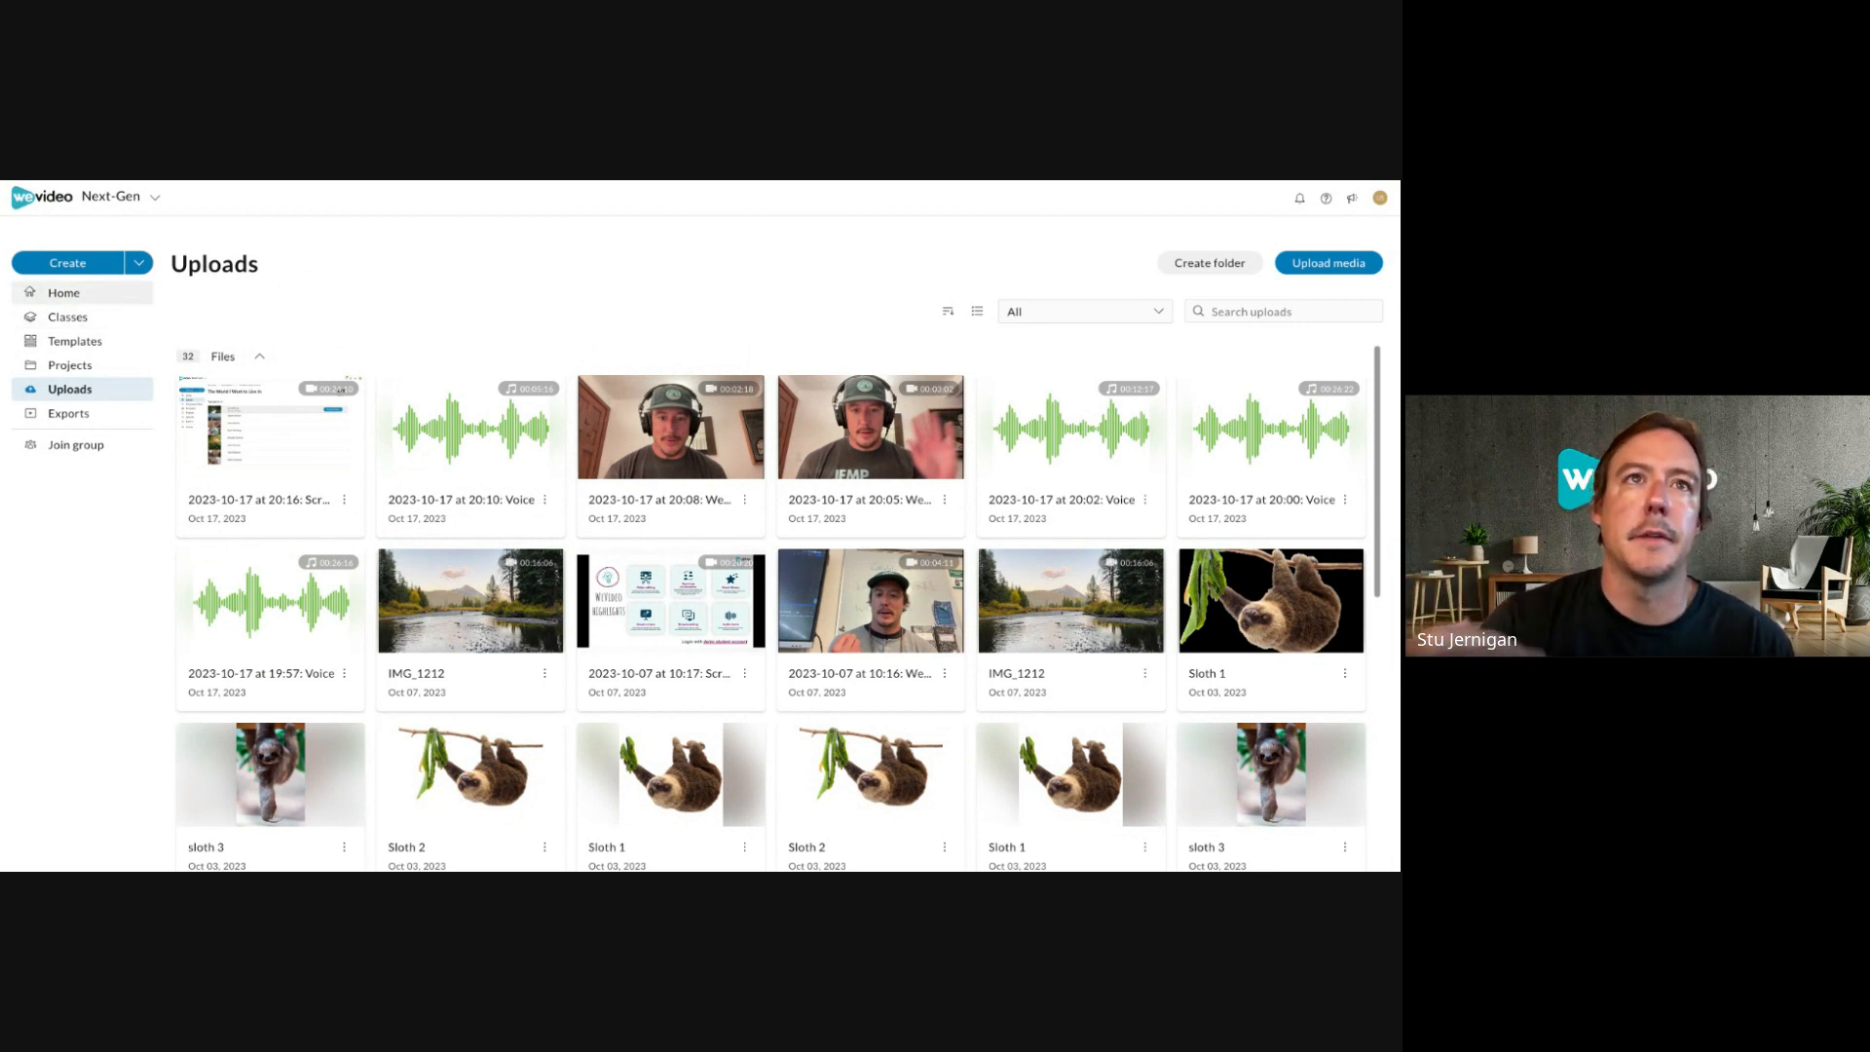
View the student's home page and open the list of classes.
click(73, 293)
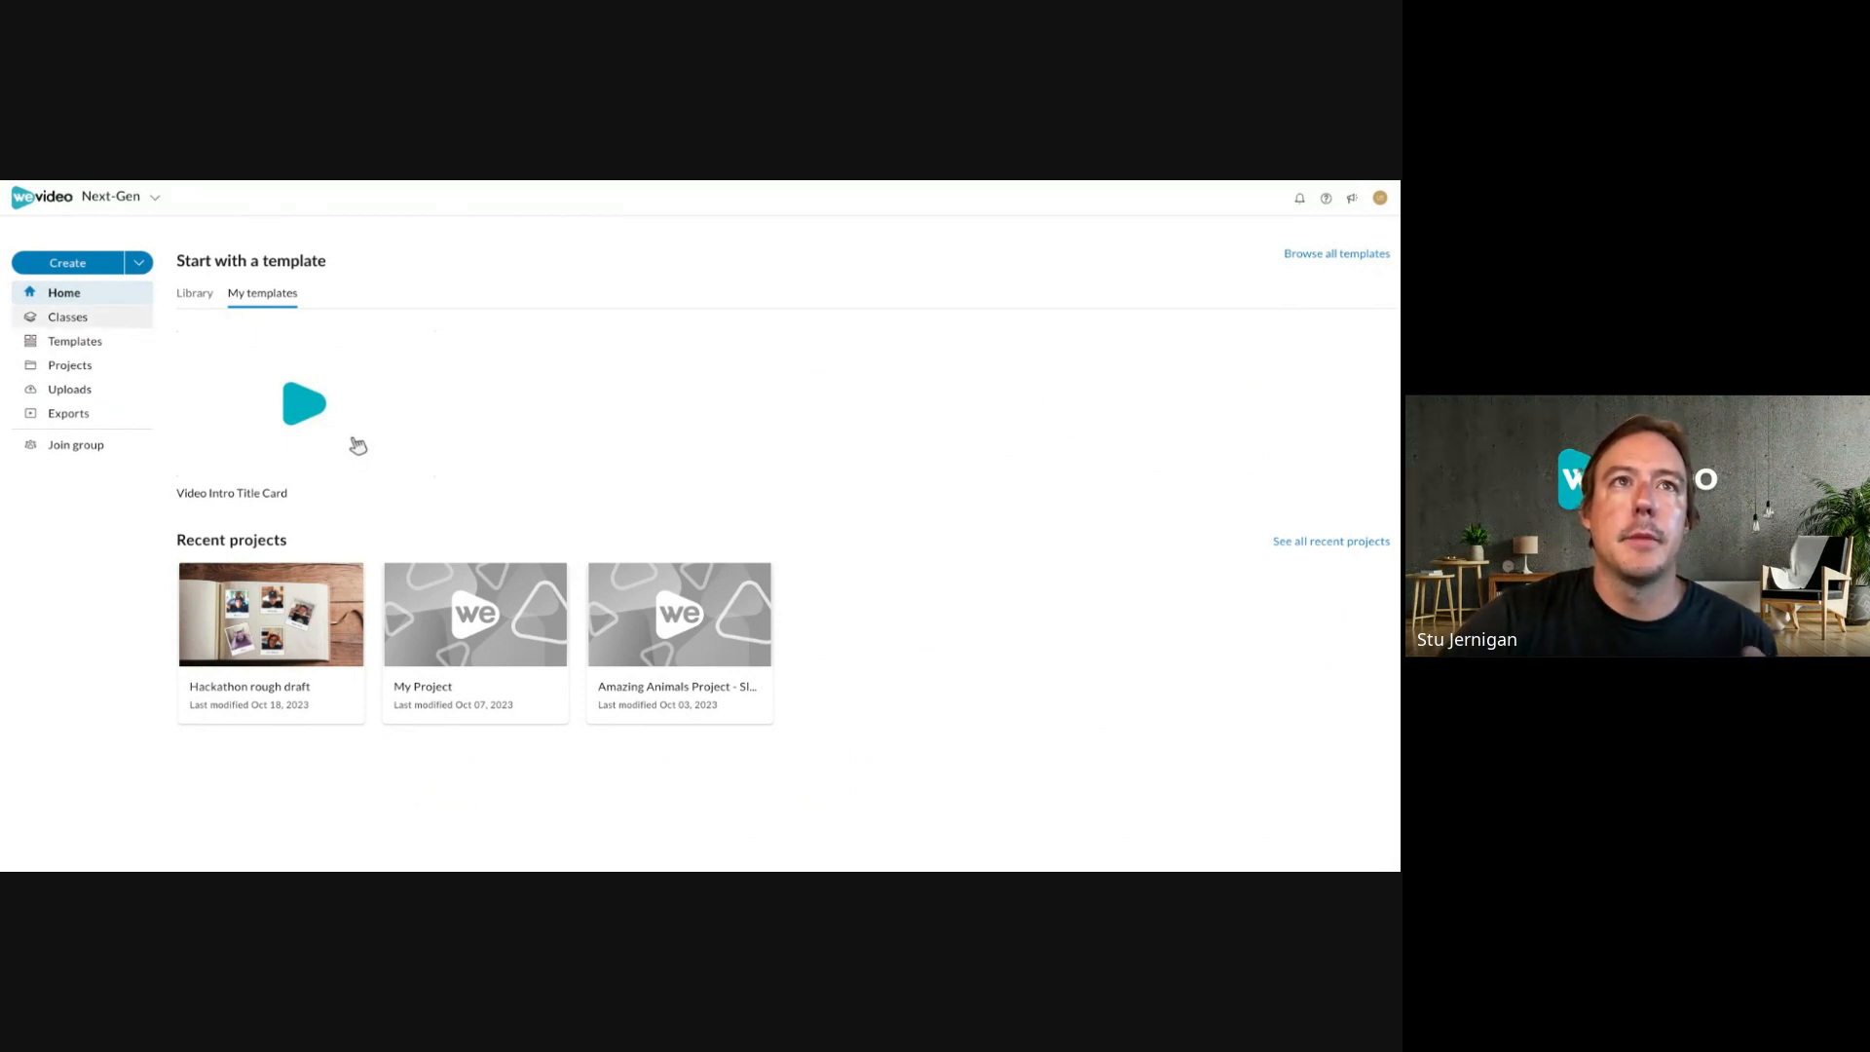
click(140, 322)
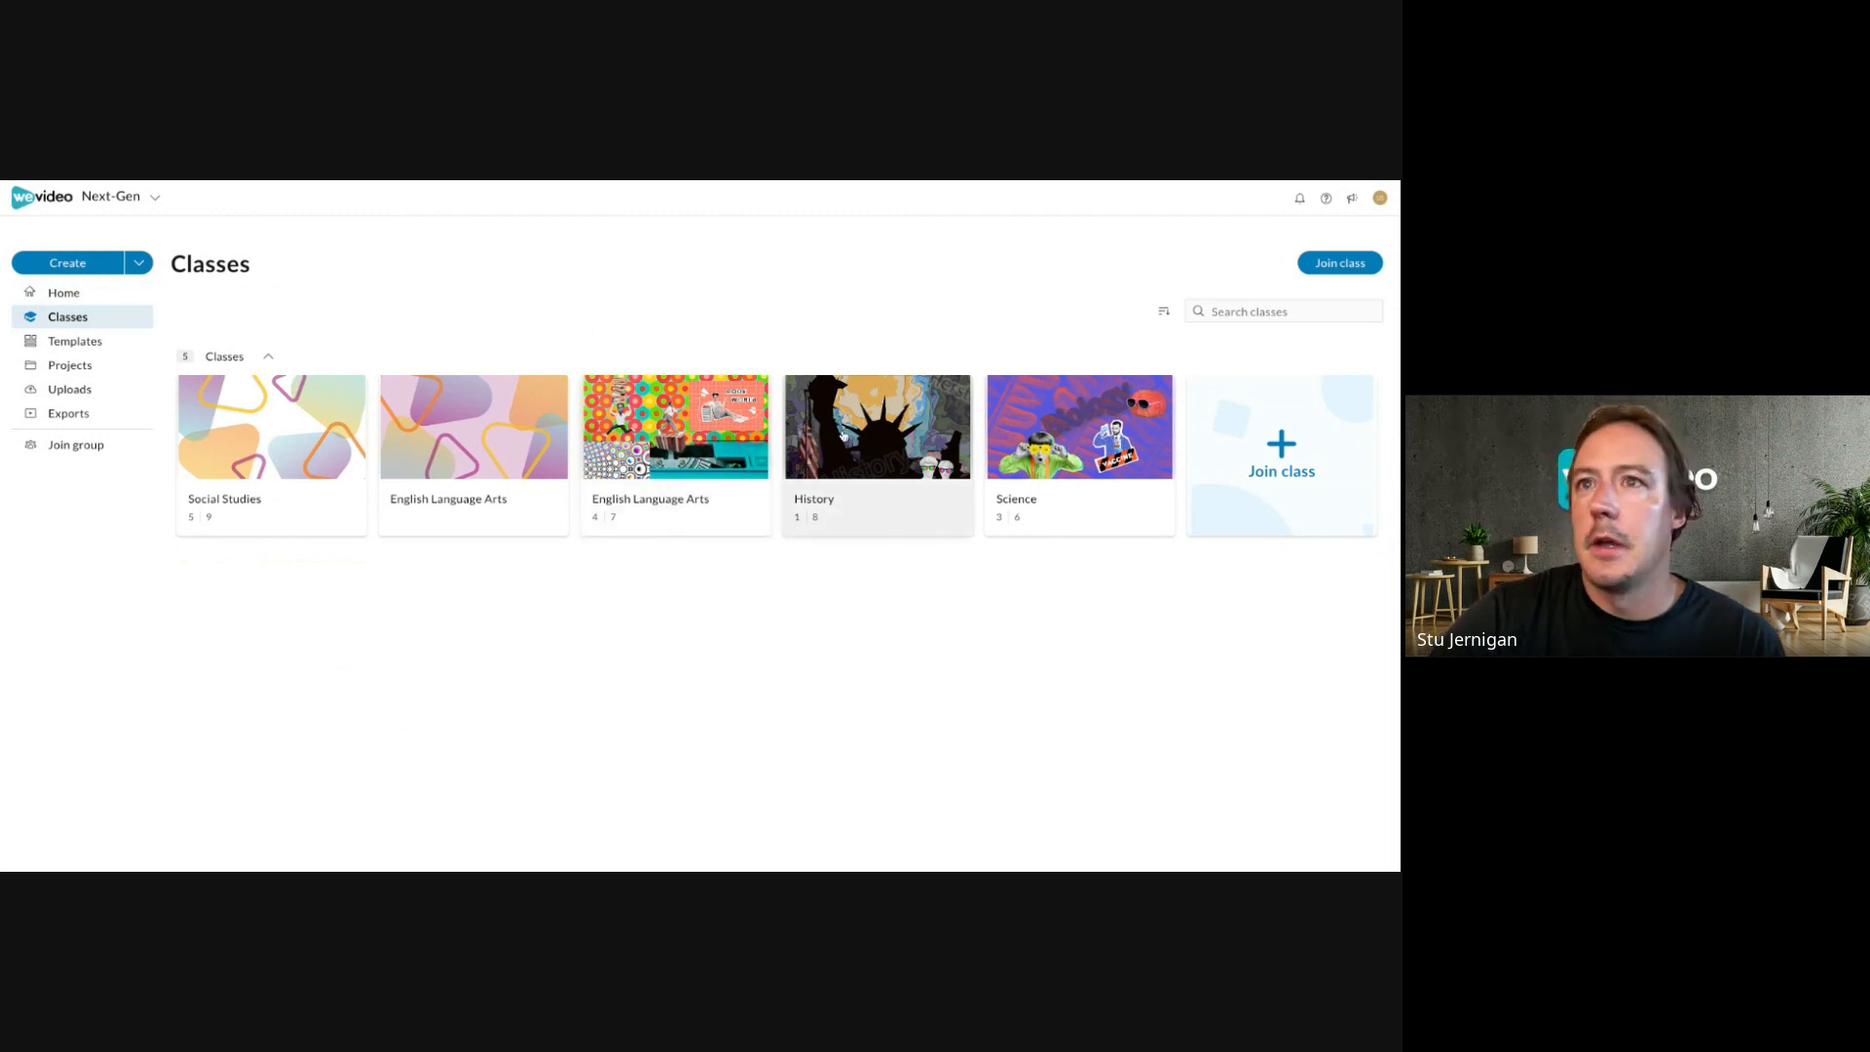
Try joining a class as the student by pasting the copied class code.
click(1286, 456)
click(726, 524)
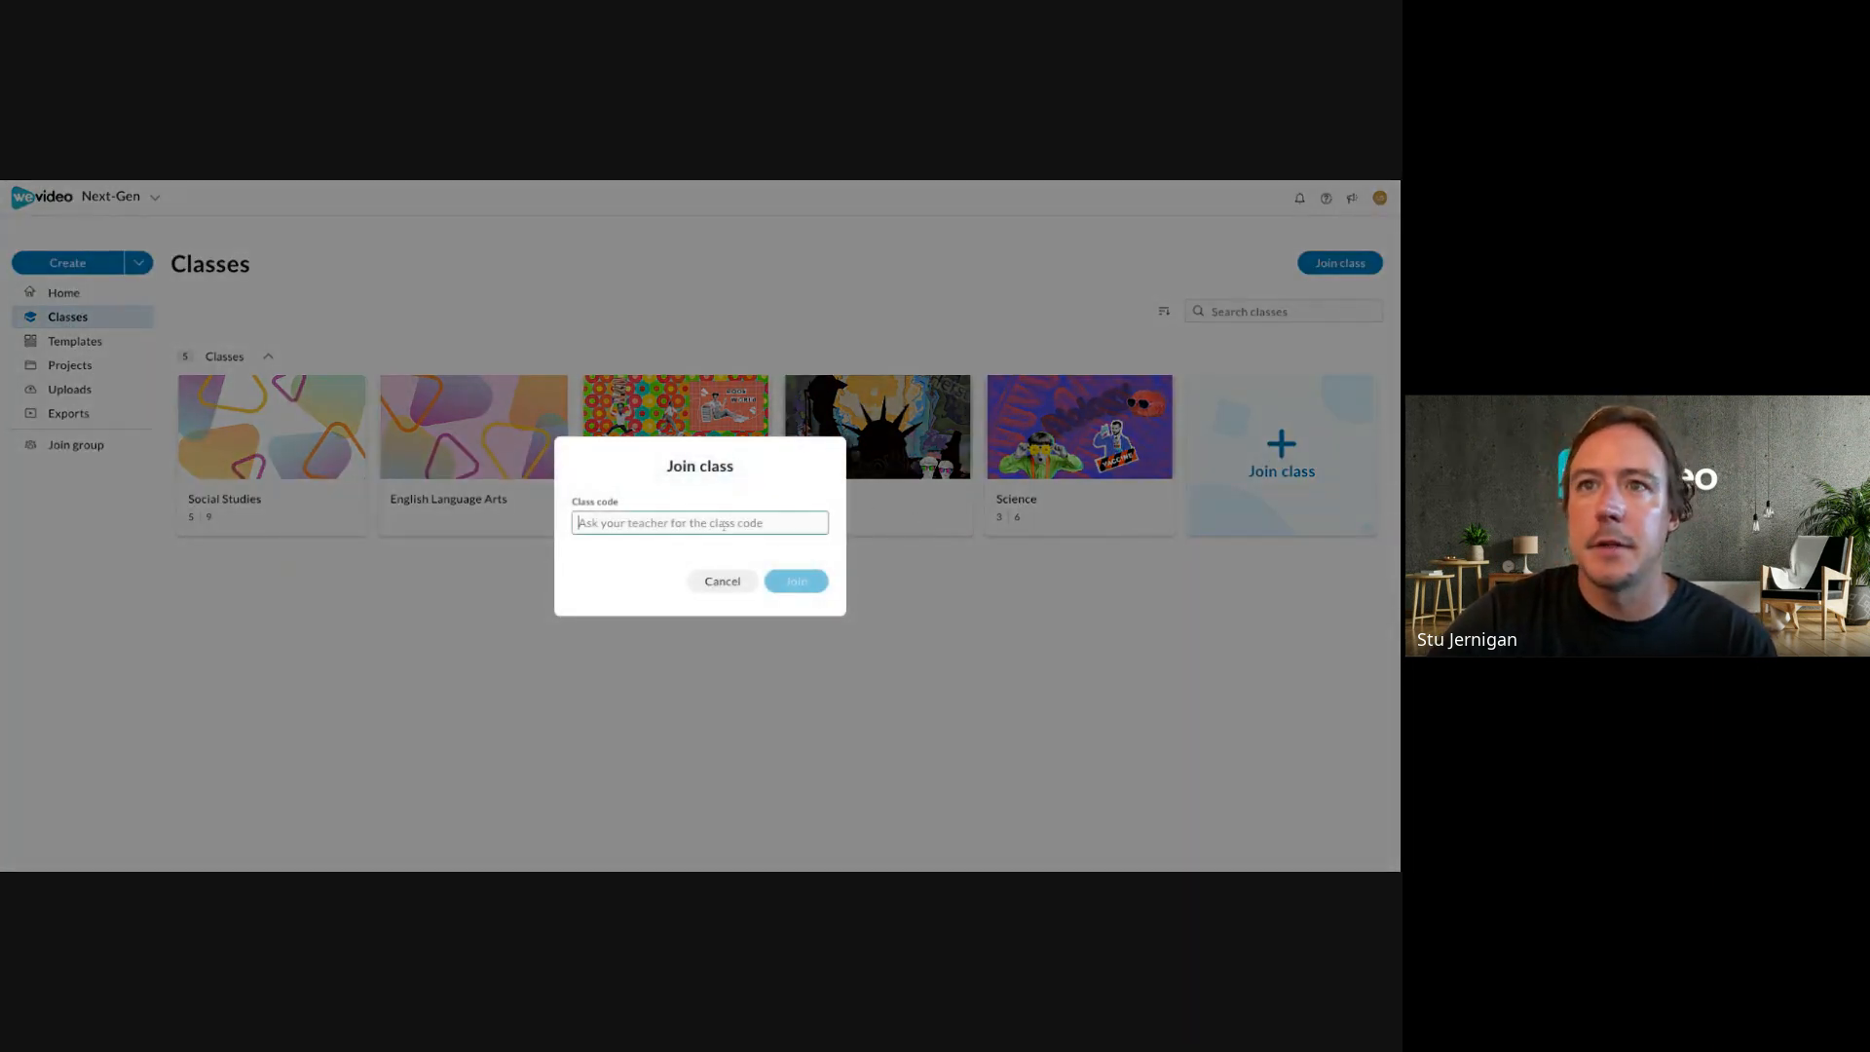
key(ctrl+v)
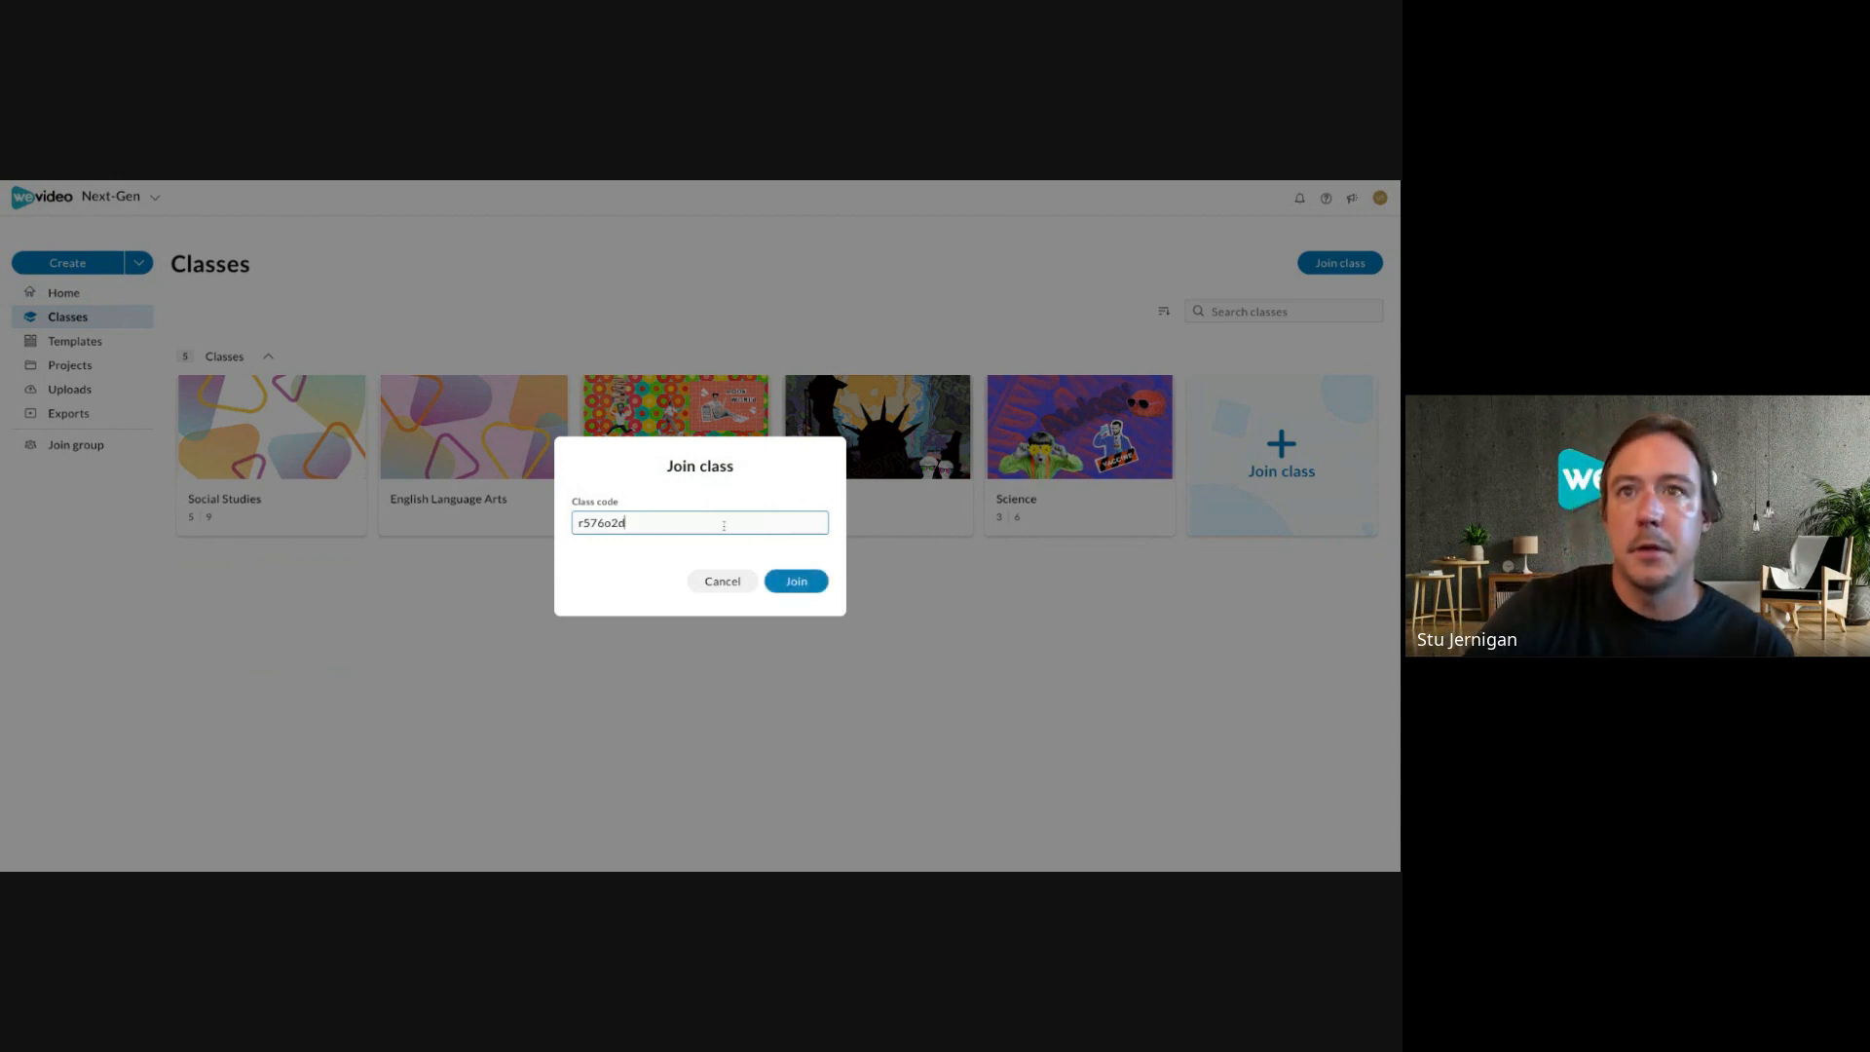
click(726, 583)
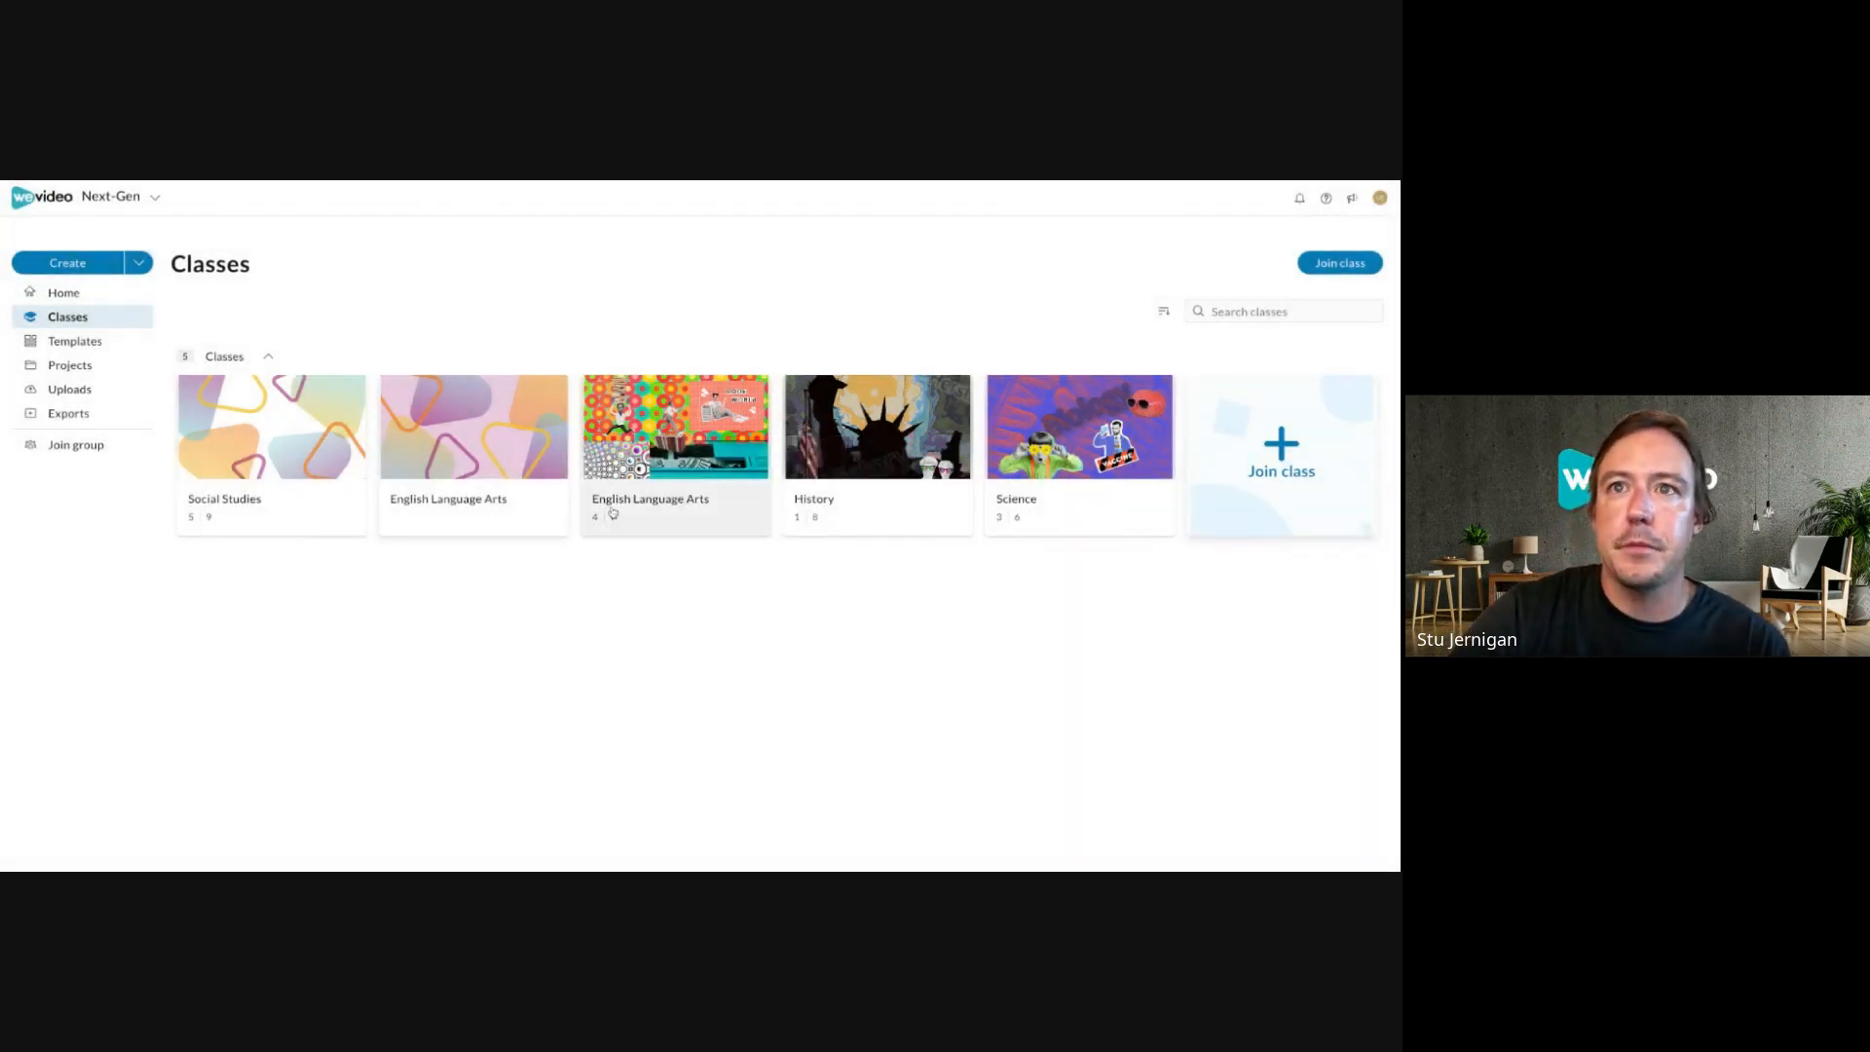
Open the student's English Language Arts class, section 4, and start the Me in Three assignment.
click(695, 500)
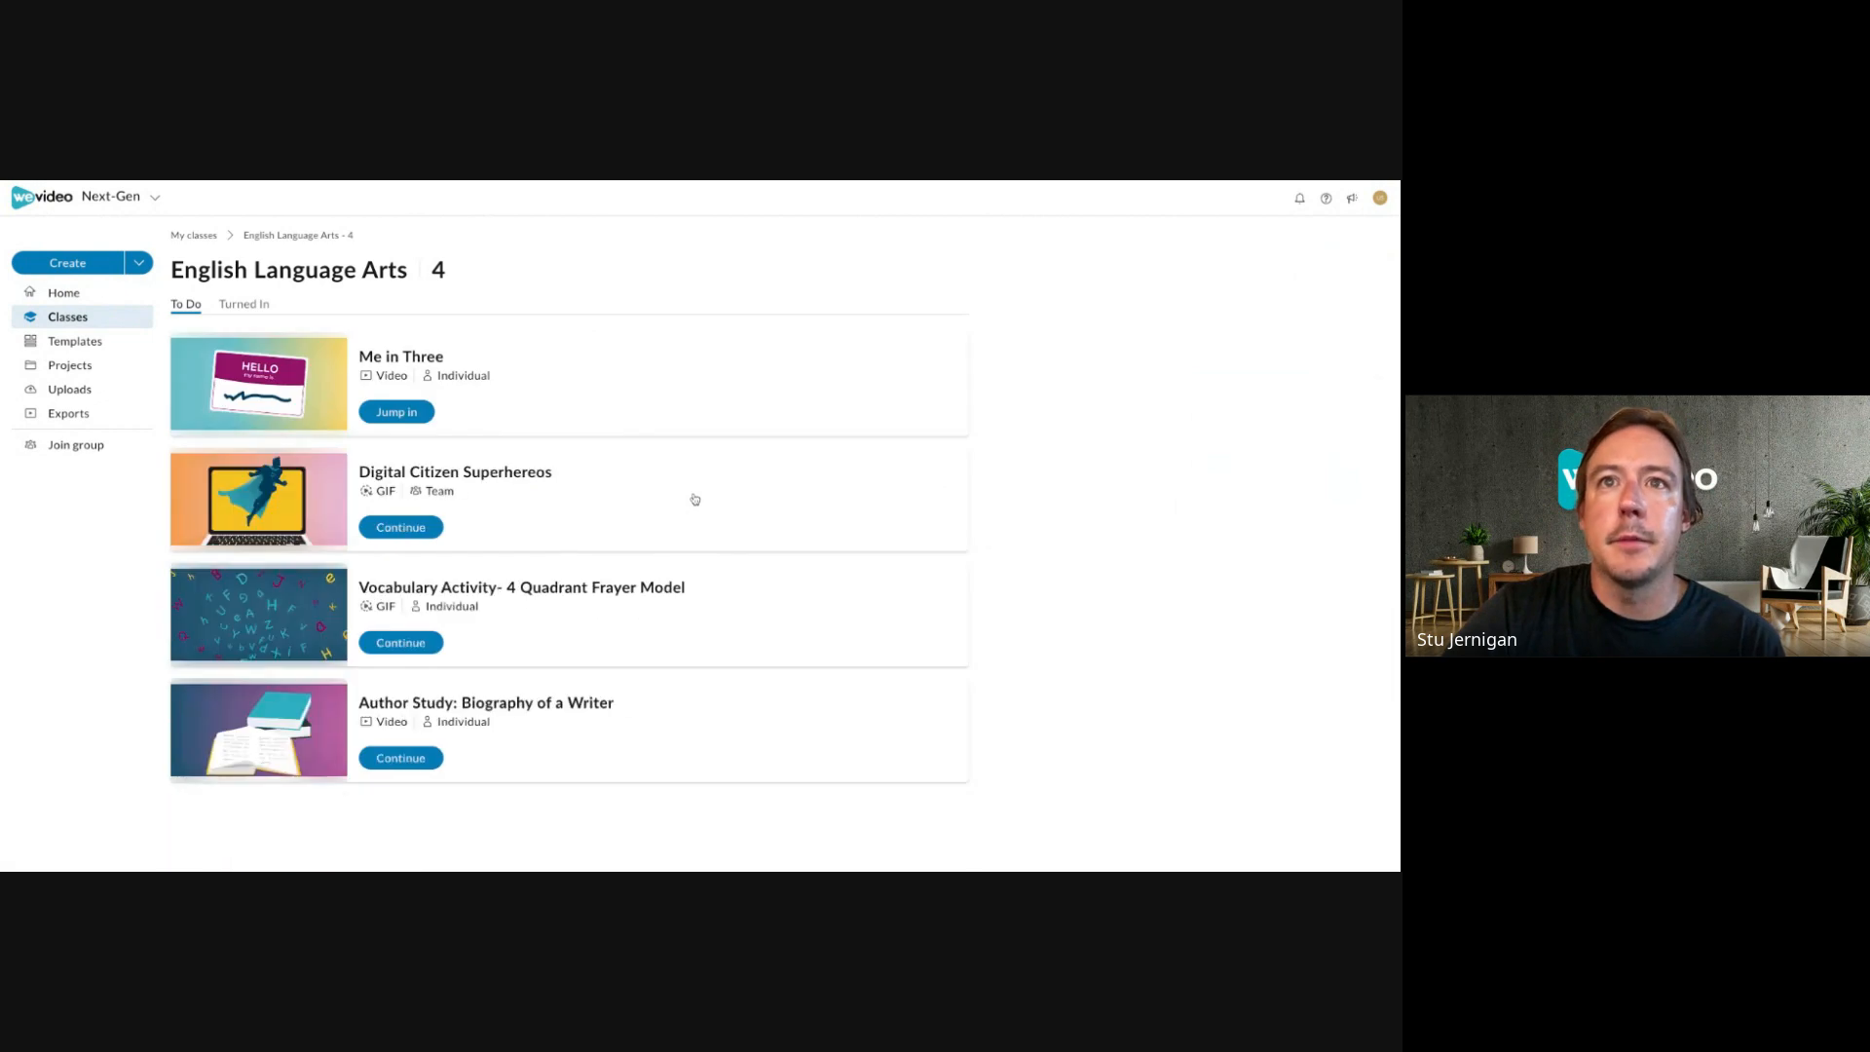
click(425, 415)
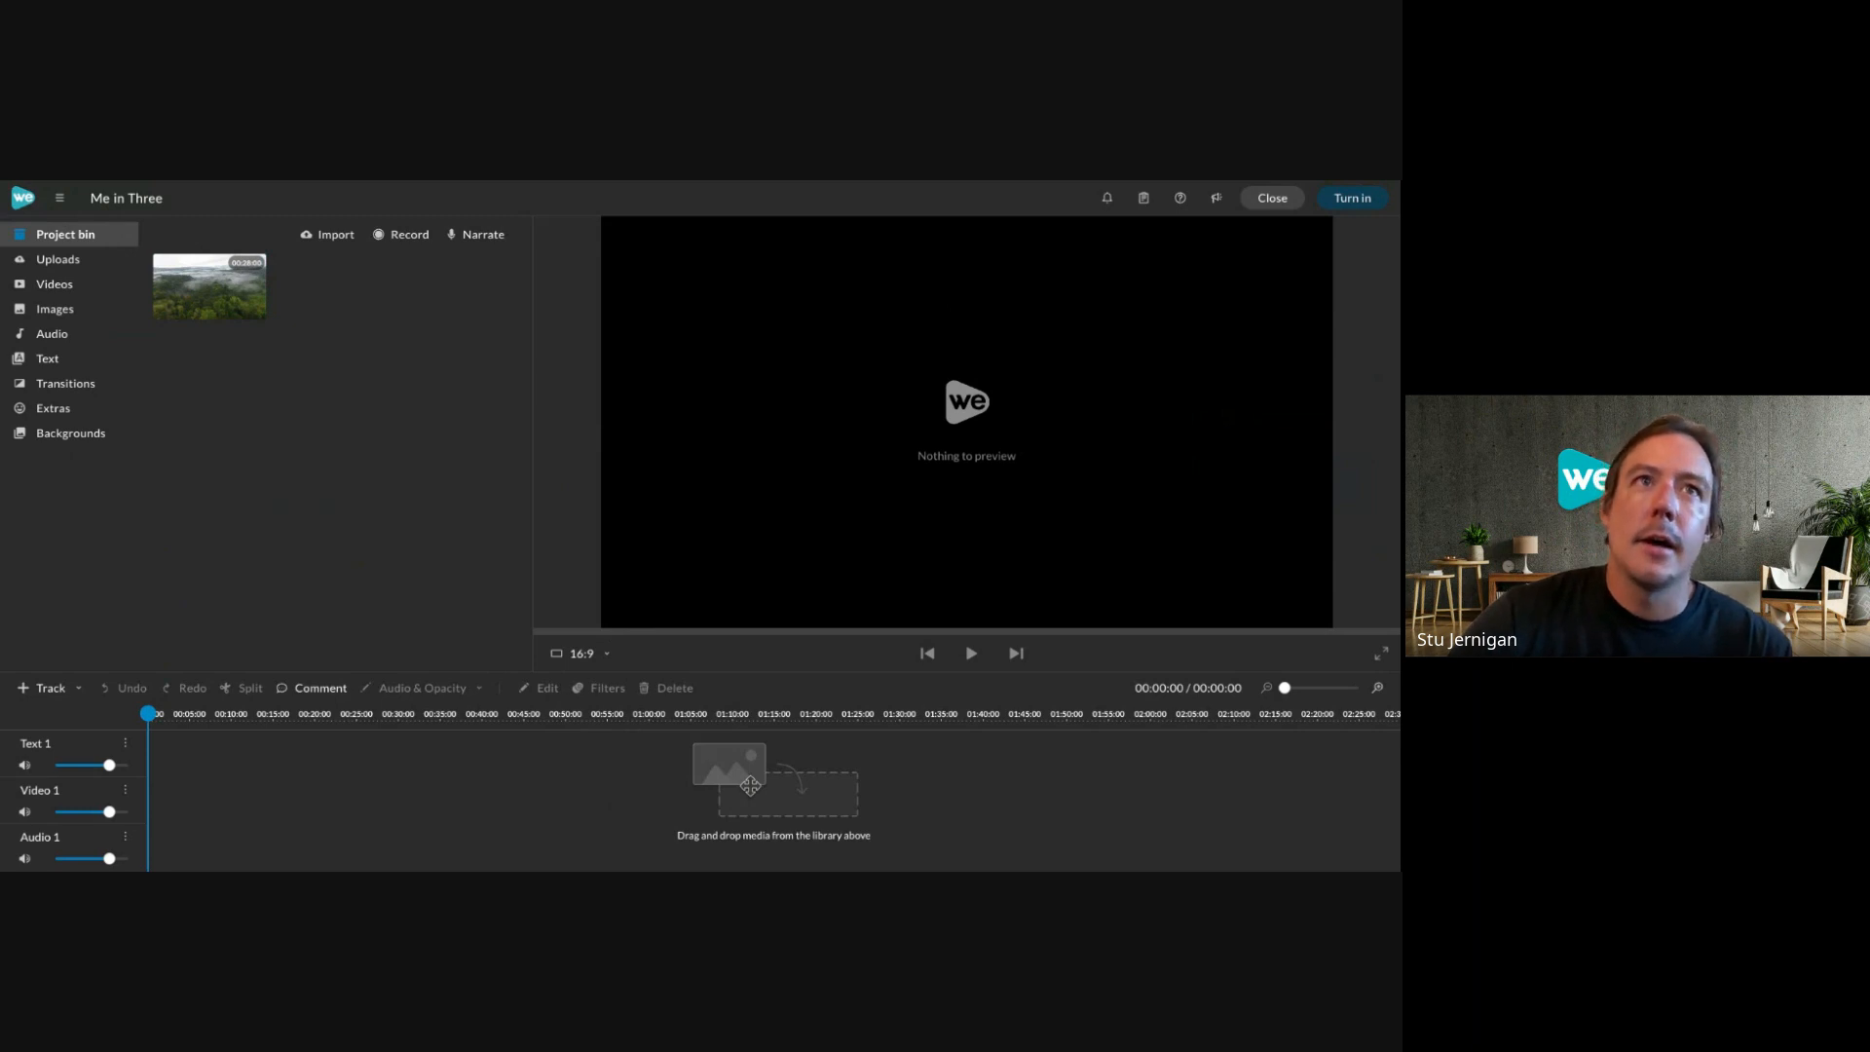
Browse the editor's stock videos, images and audio, returning to the video library.
click(121, 290)
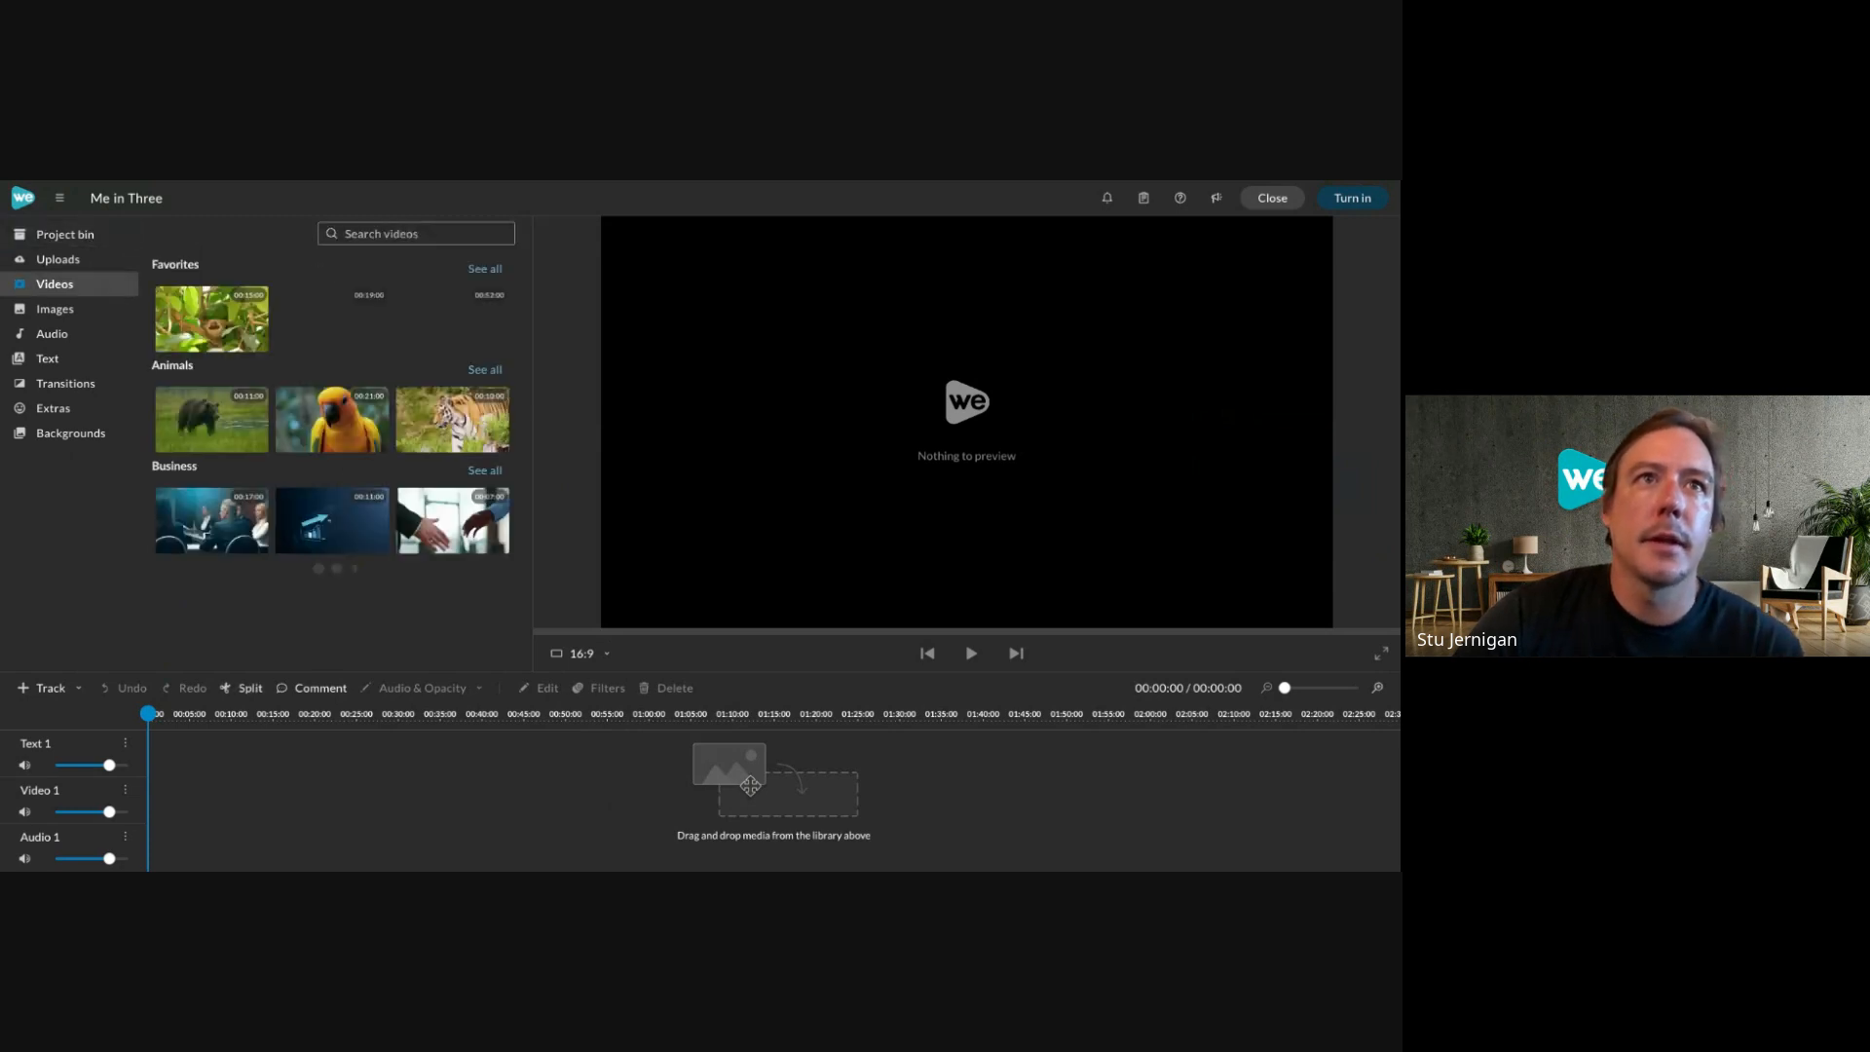
click(122, 312)
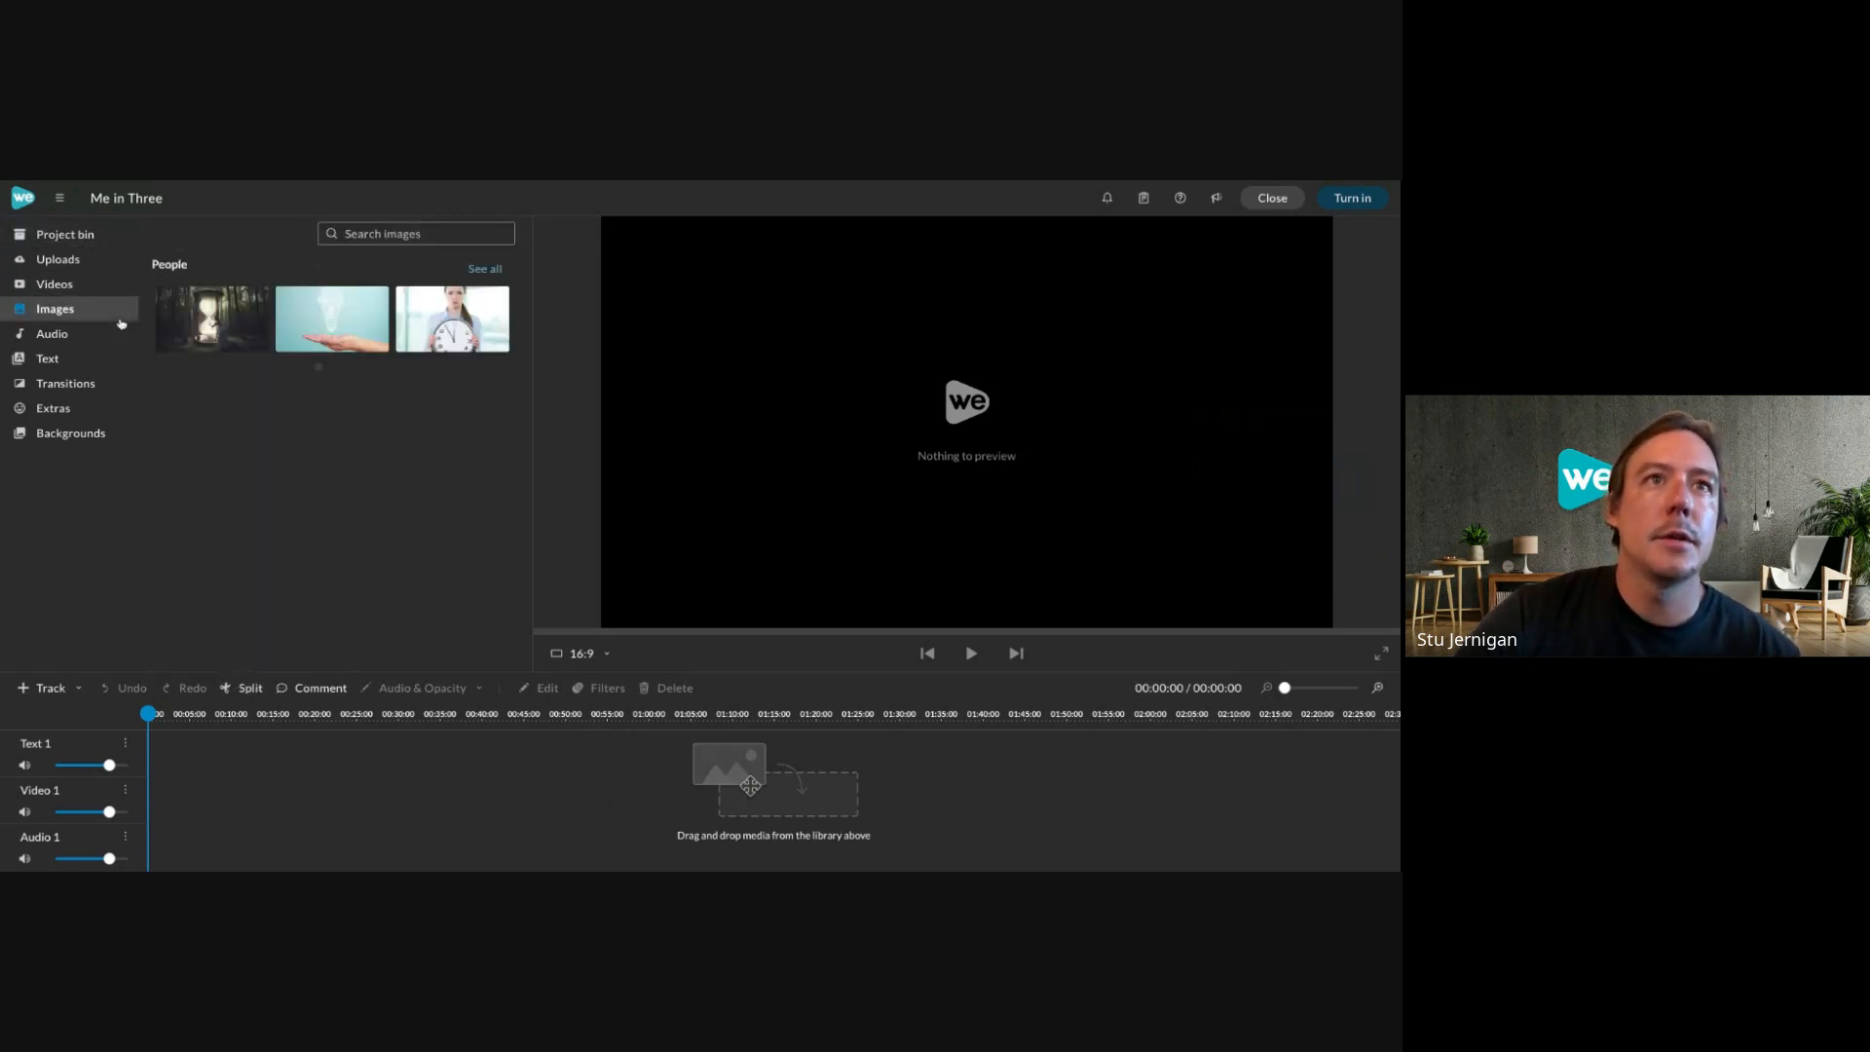
click(119, 338)
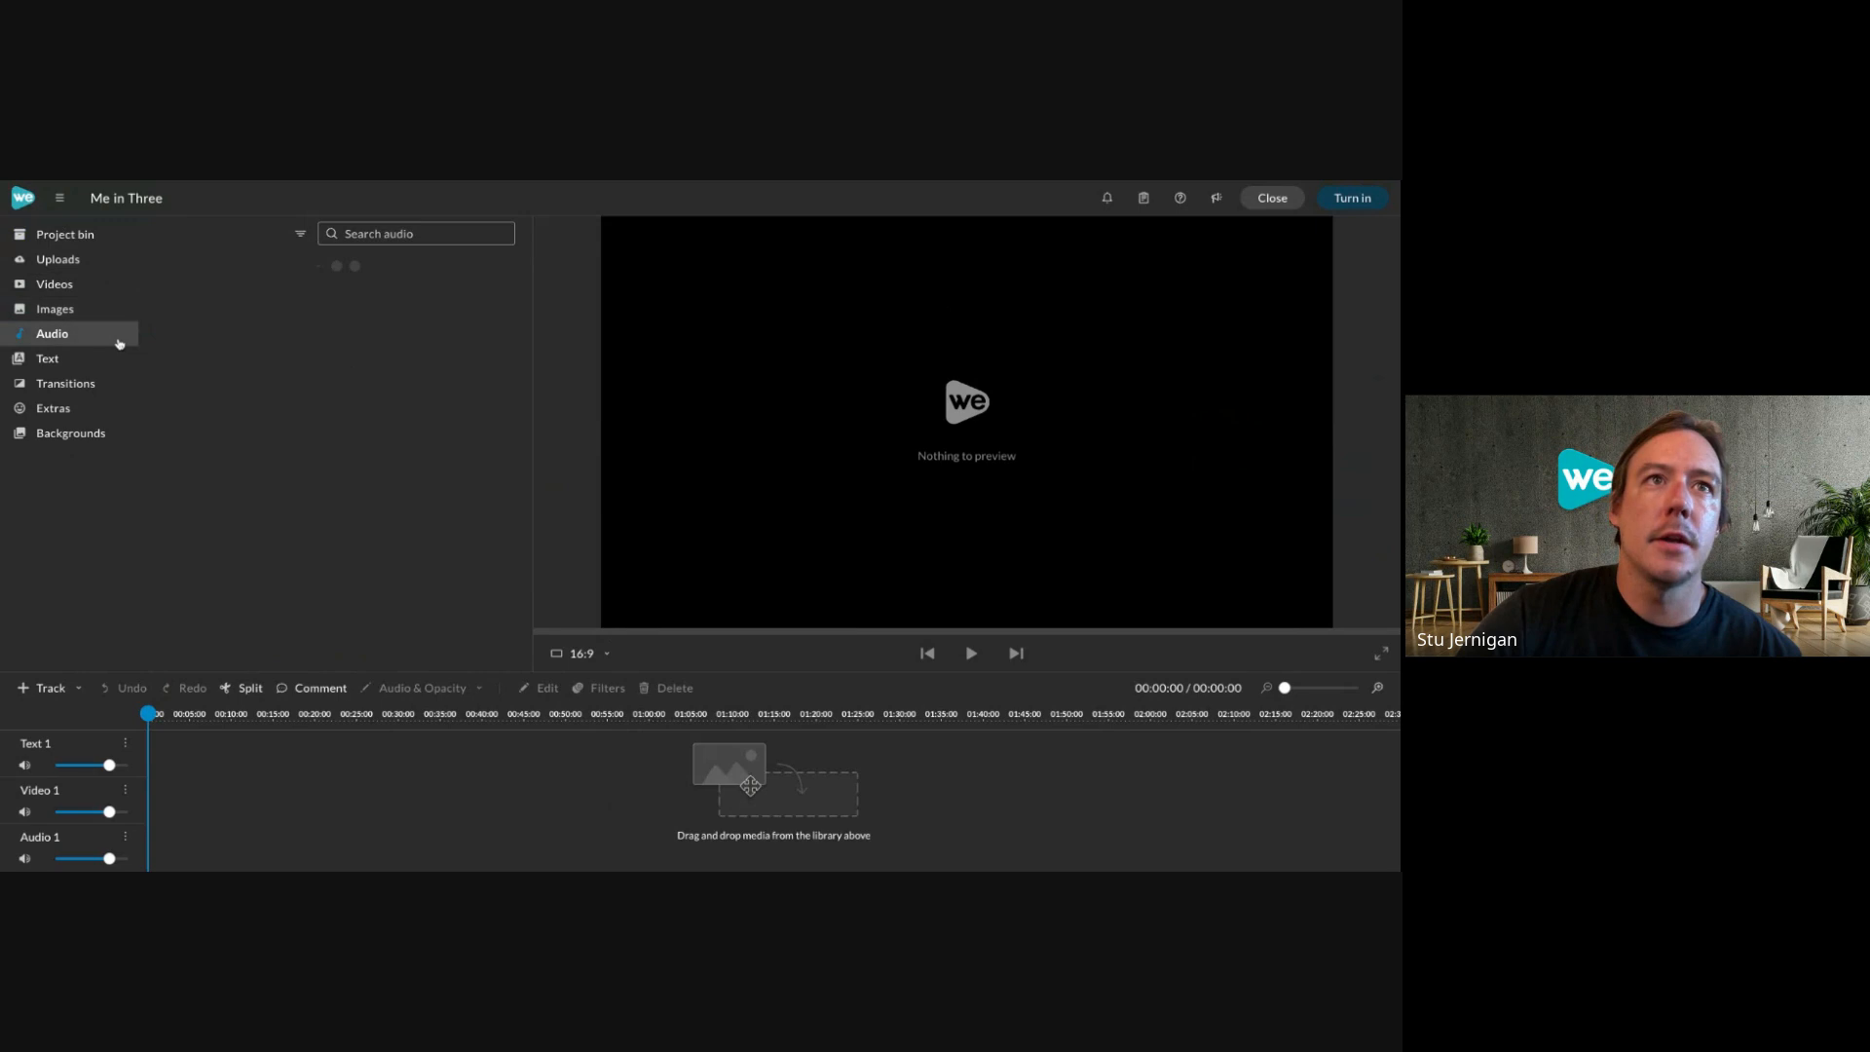
click(123, 285)
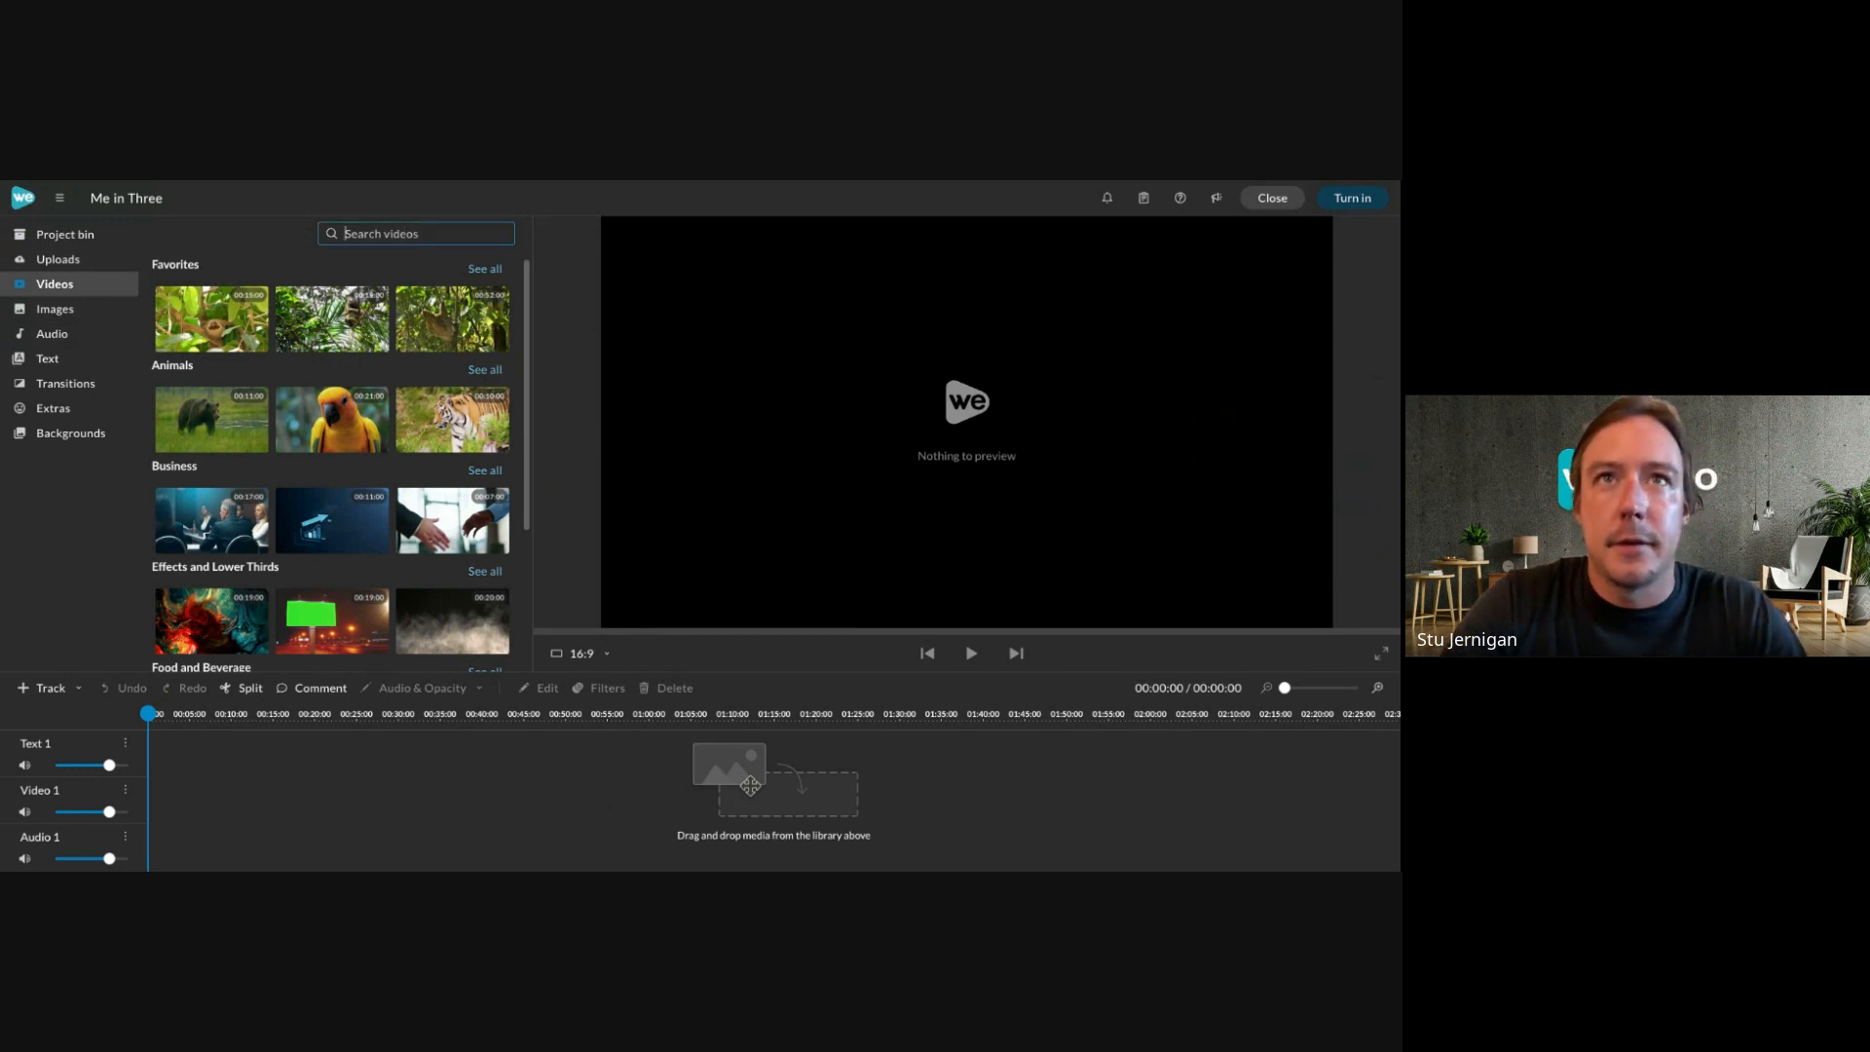
Search the stock videos for "backpacking", share the clip of the red-backpack hiker on the sunlit hillside to the project, and check the project bin.
text(back)
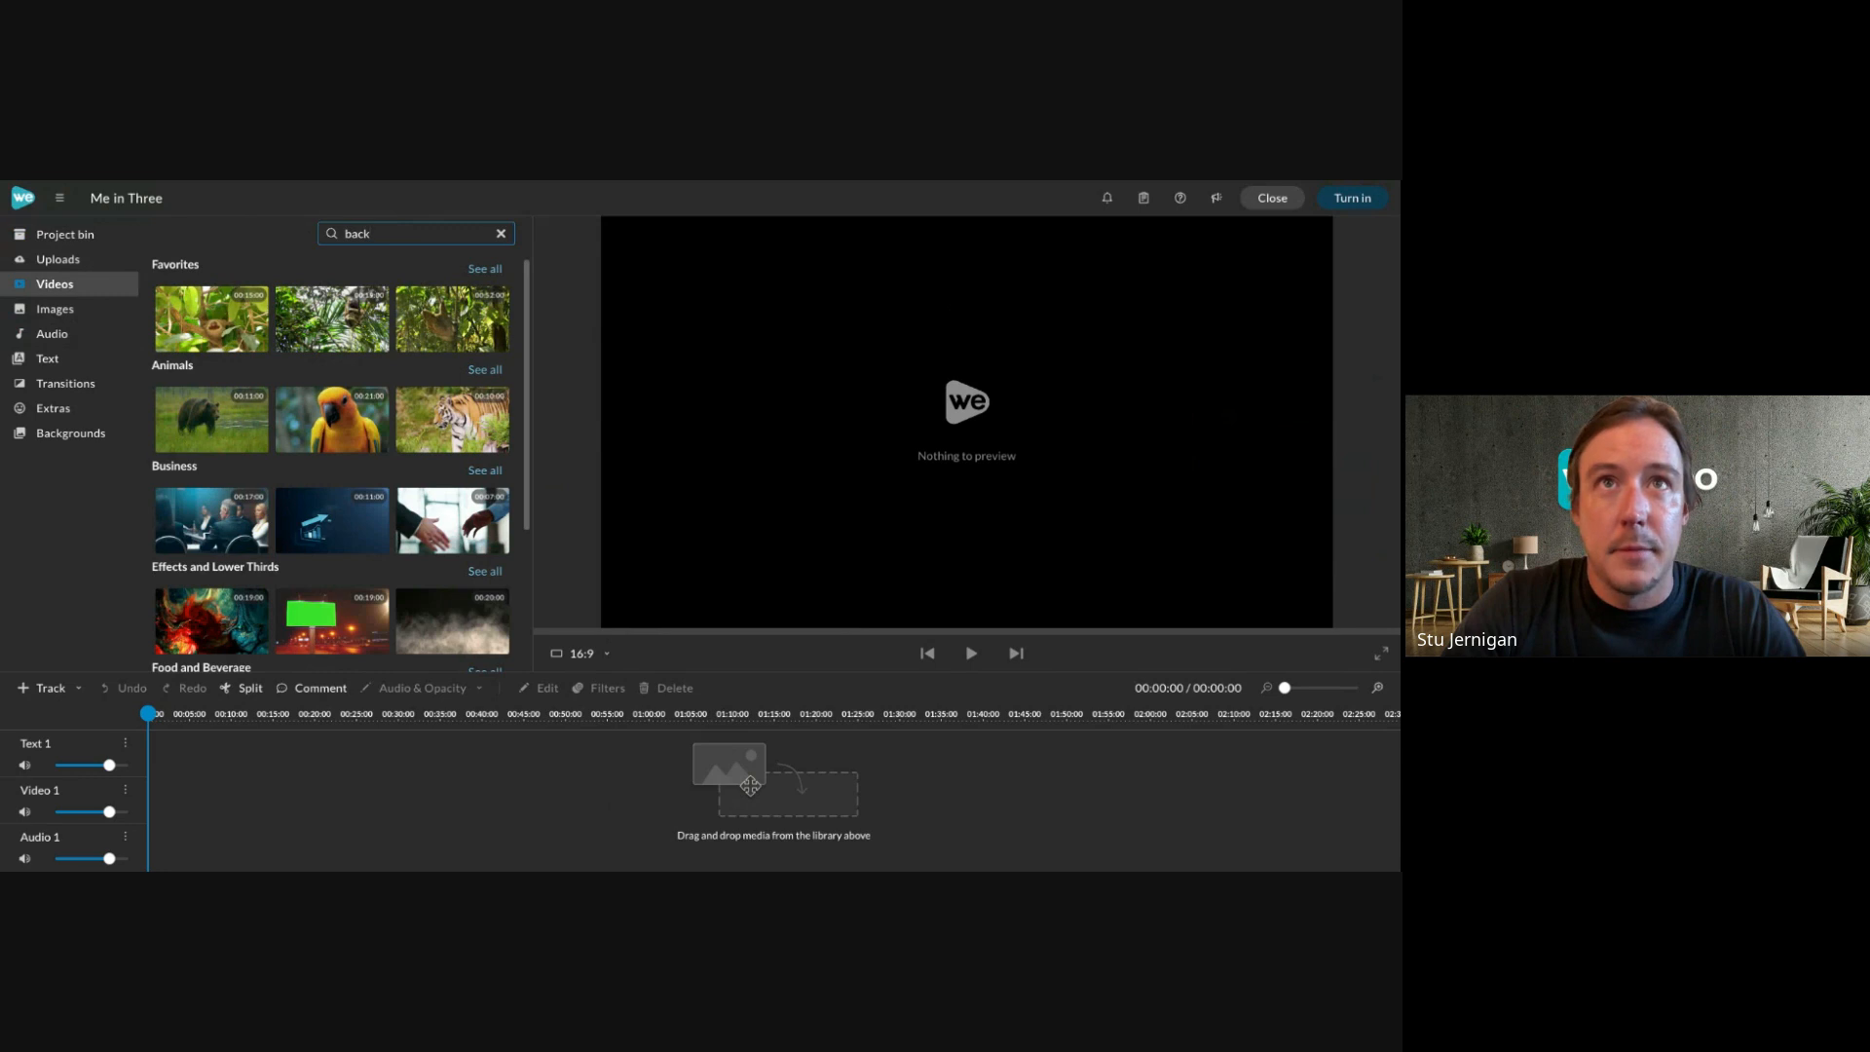
text(packing)
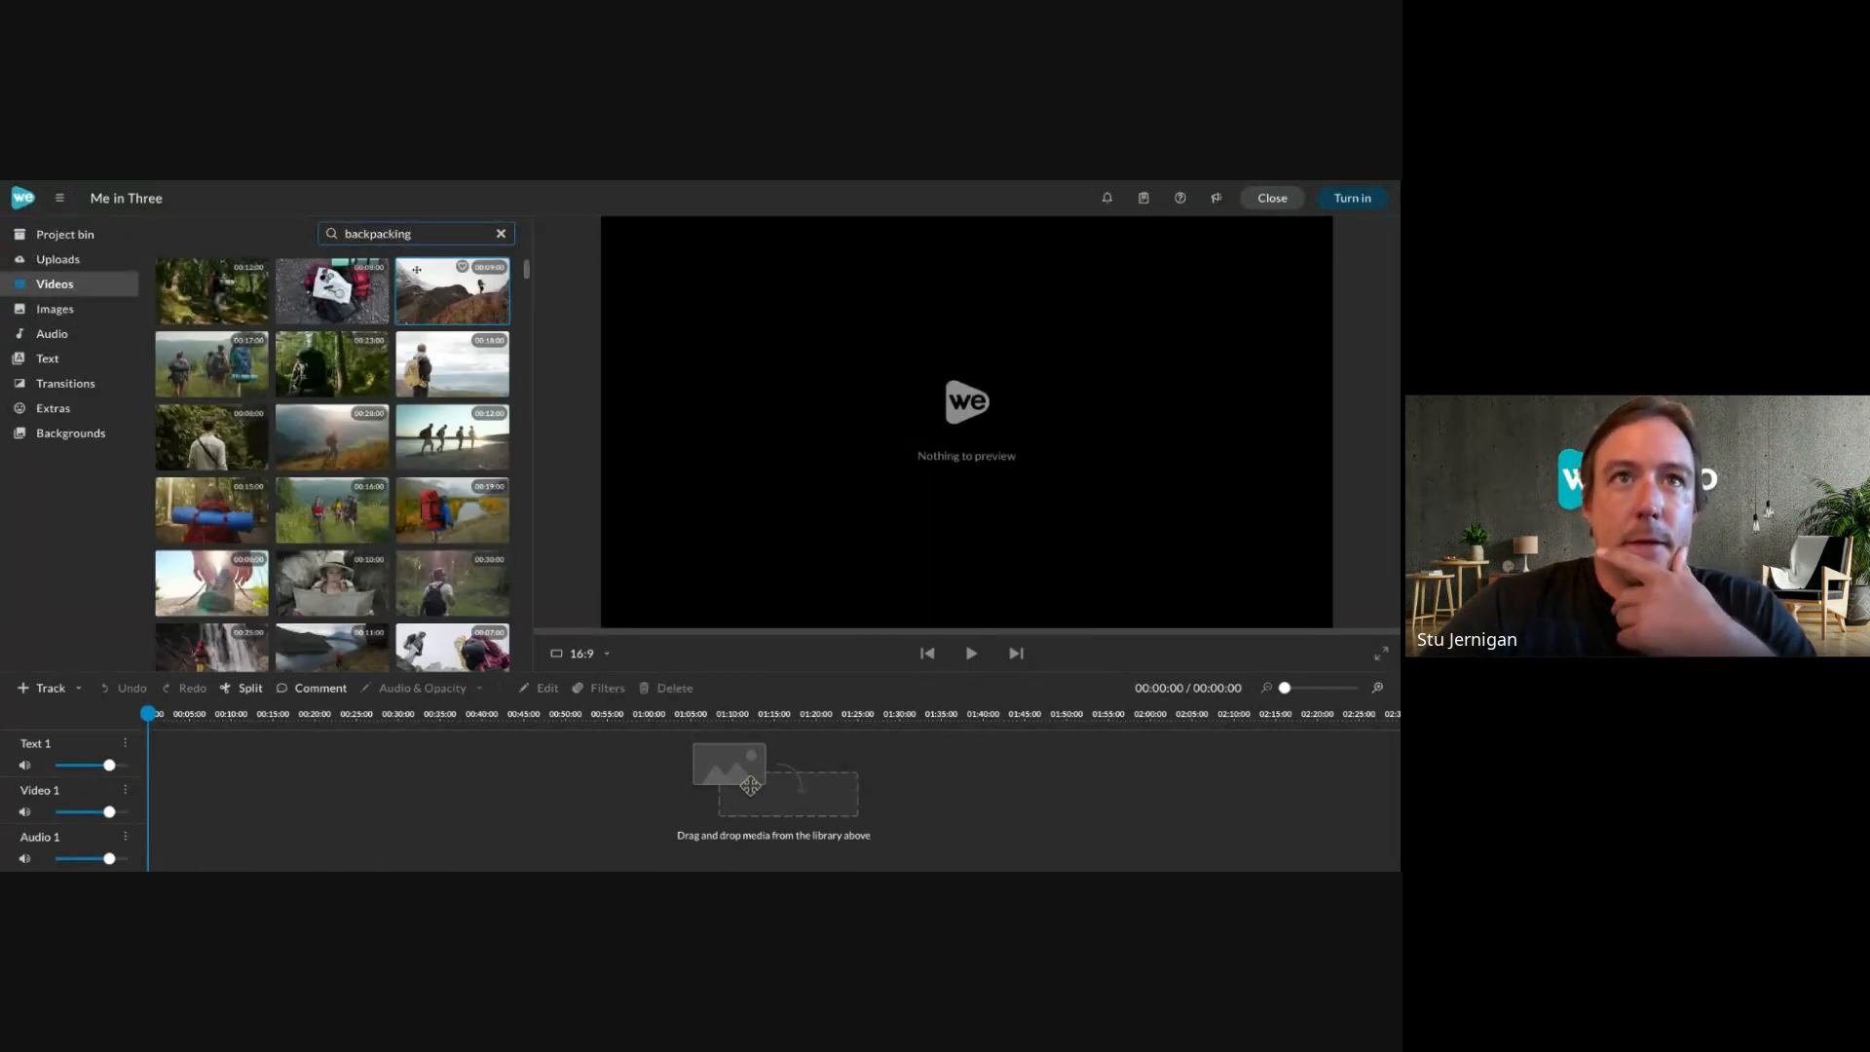
scroll(437, 410, down, 1)
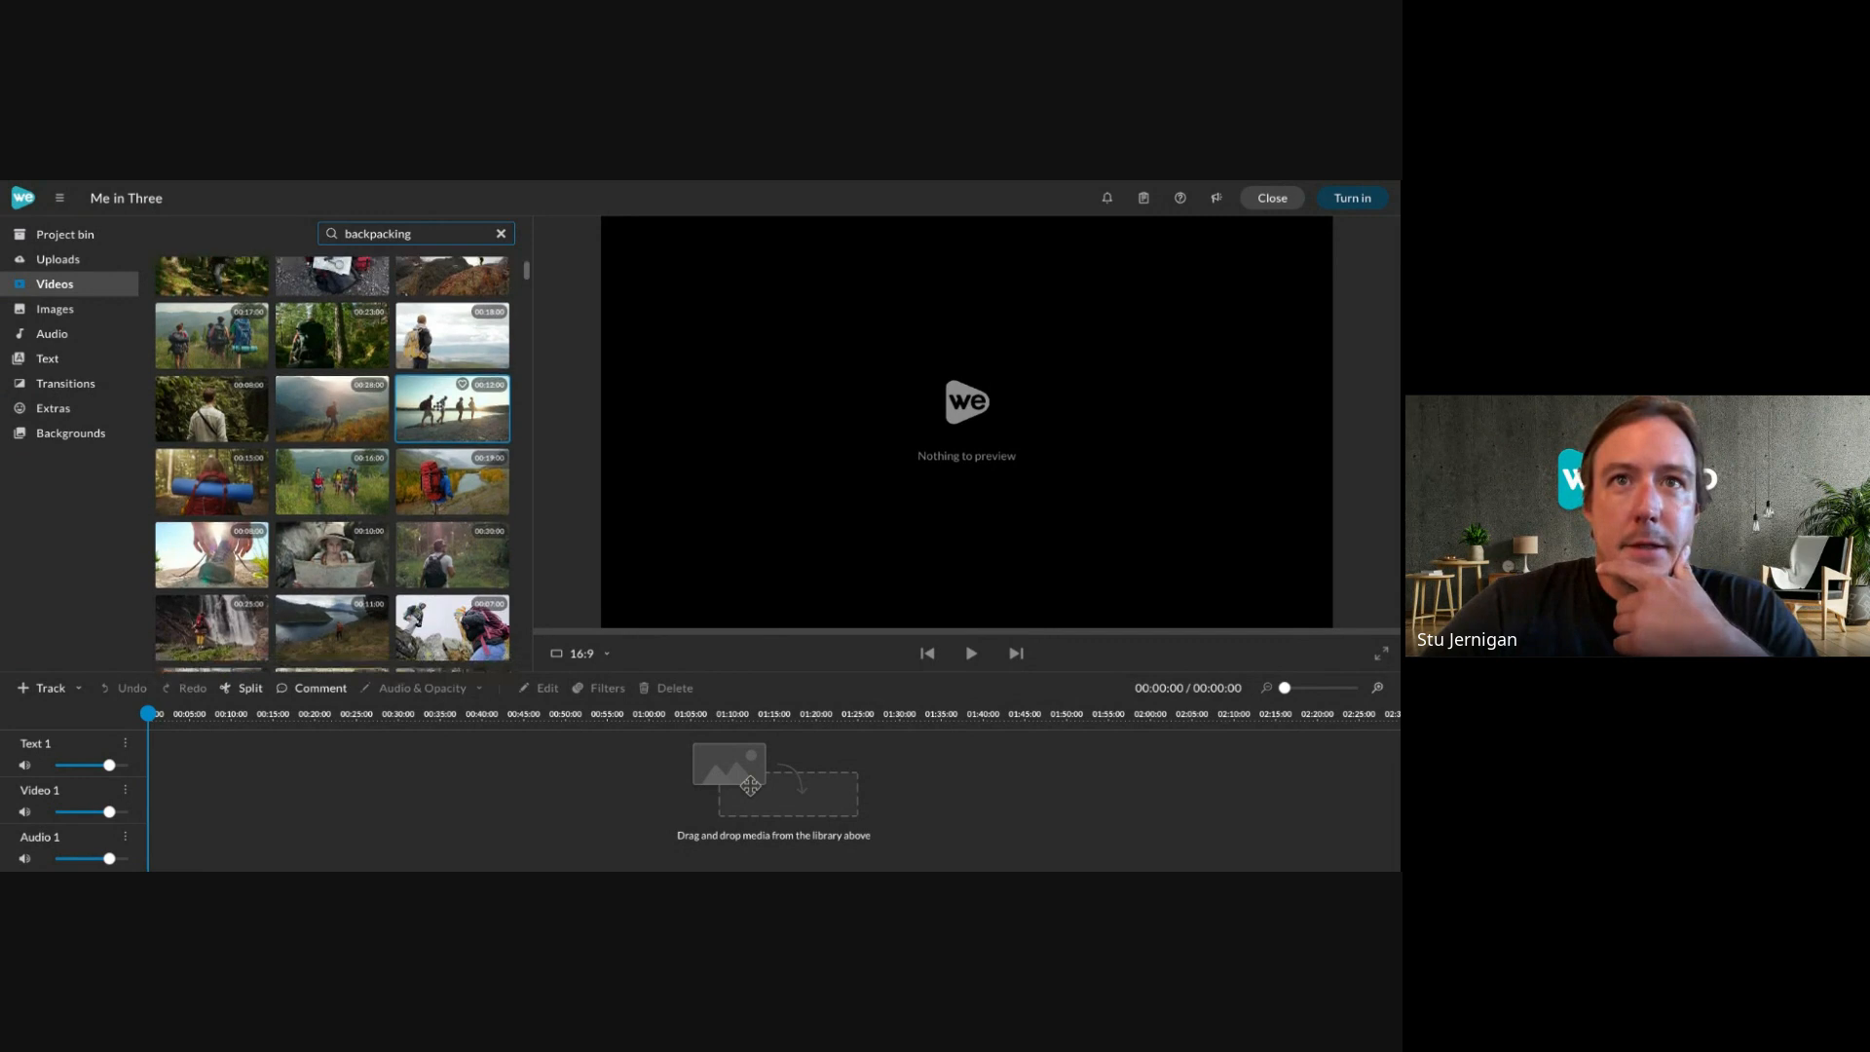
click(346, 402)
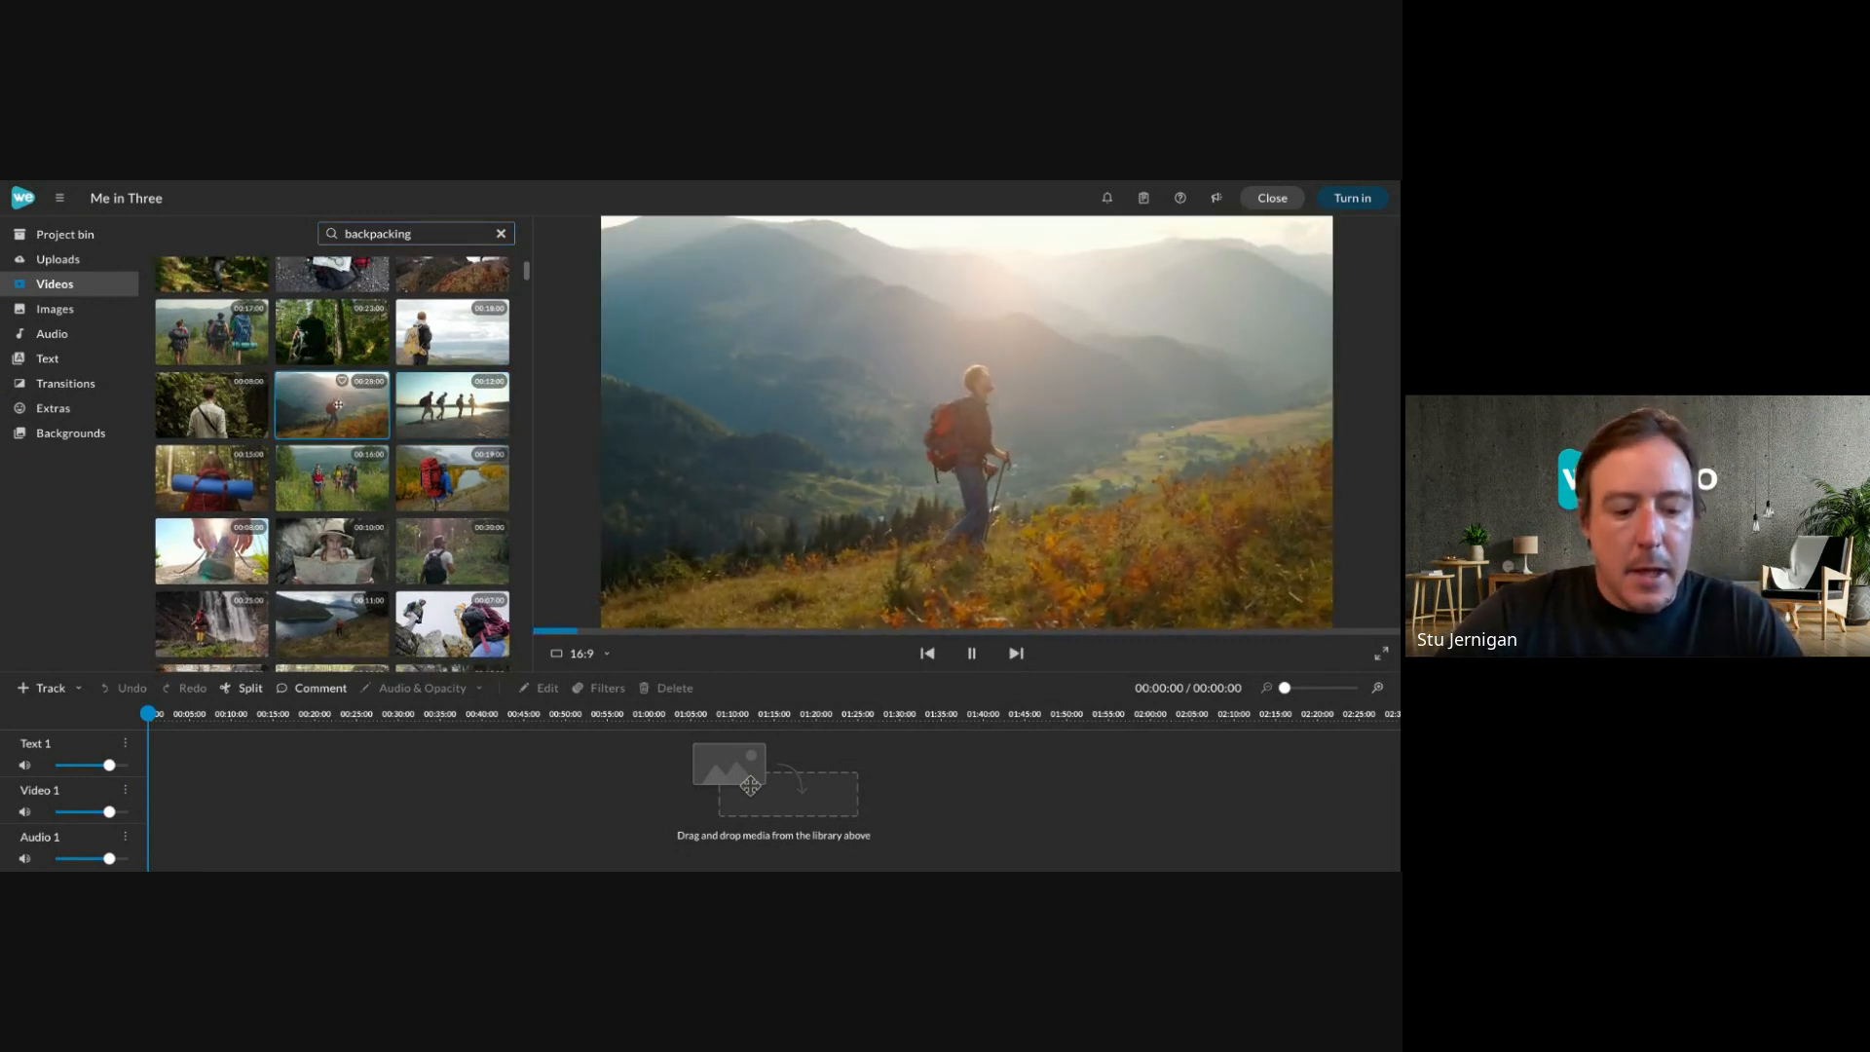
drag(338, 405, 293, 799)
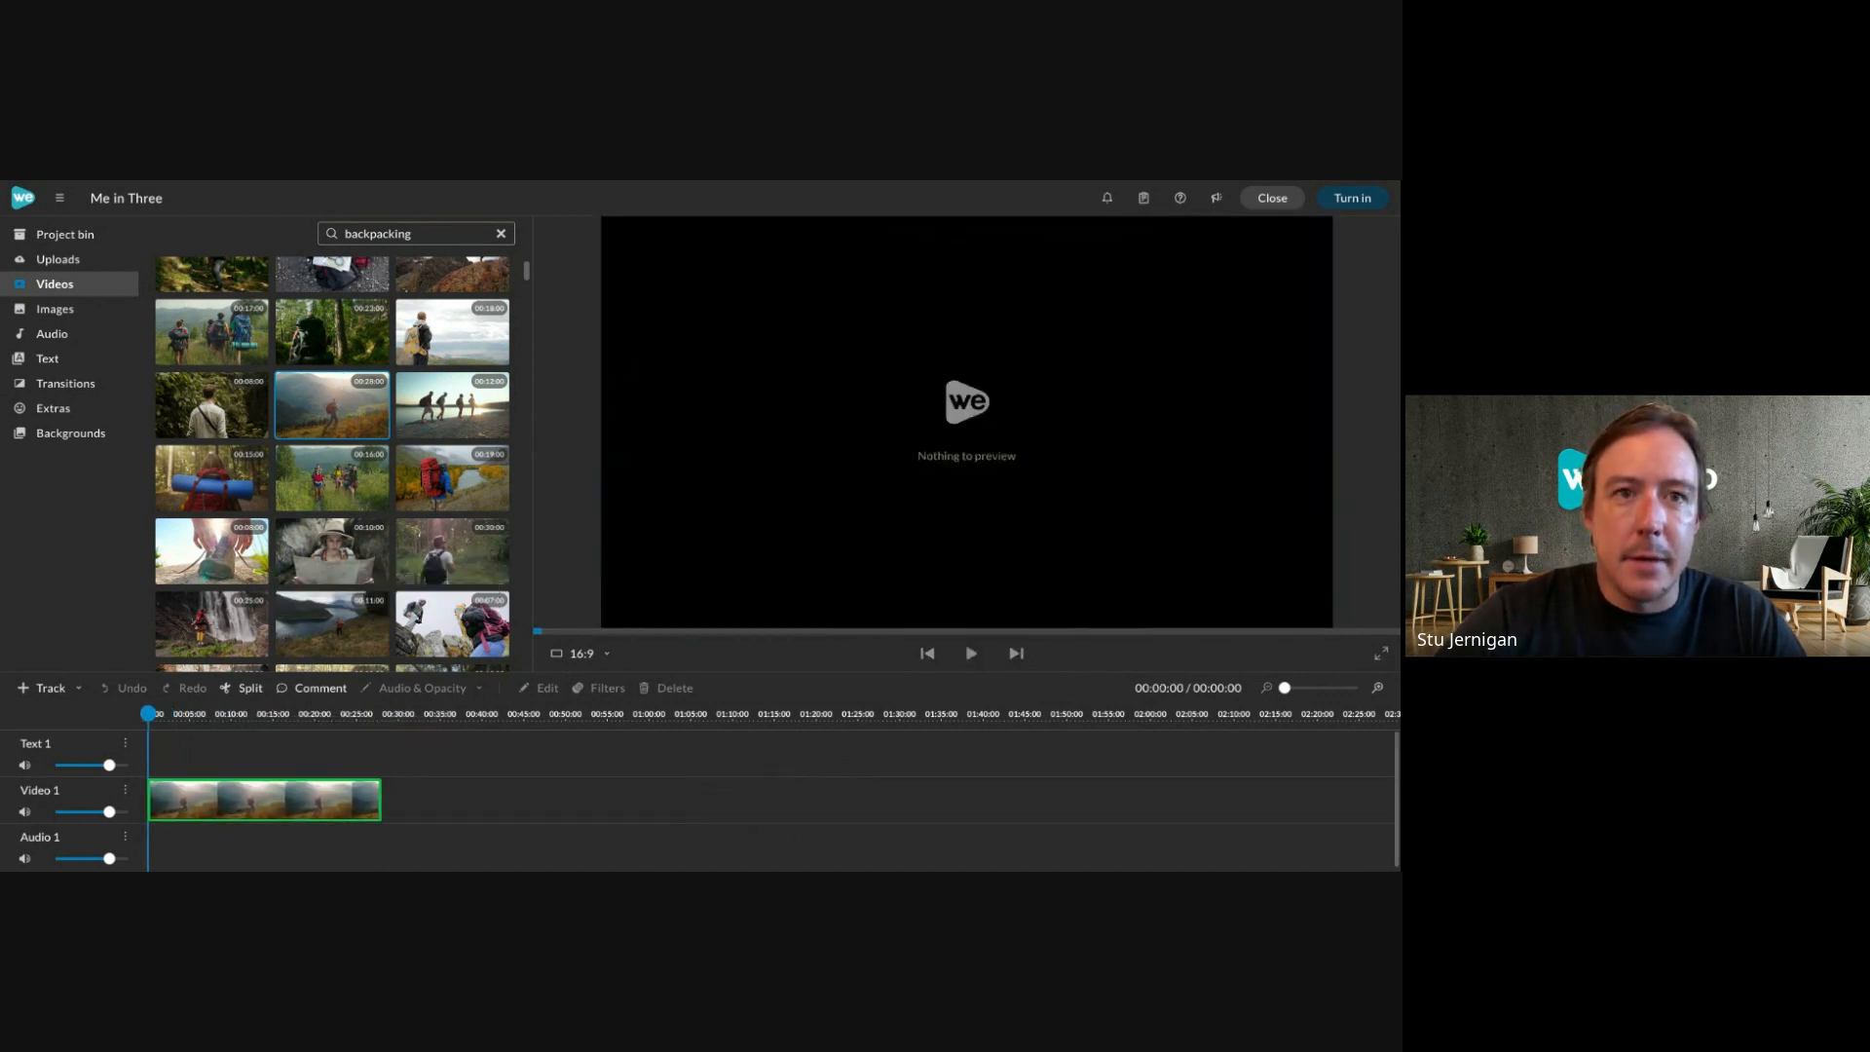
drag(264, 800, 339, 381)
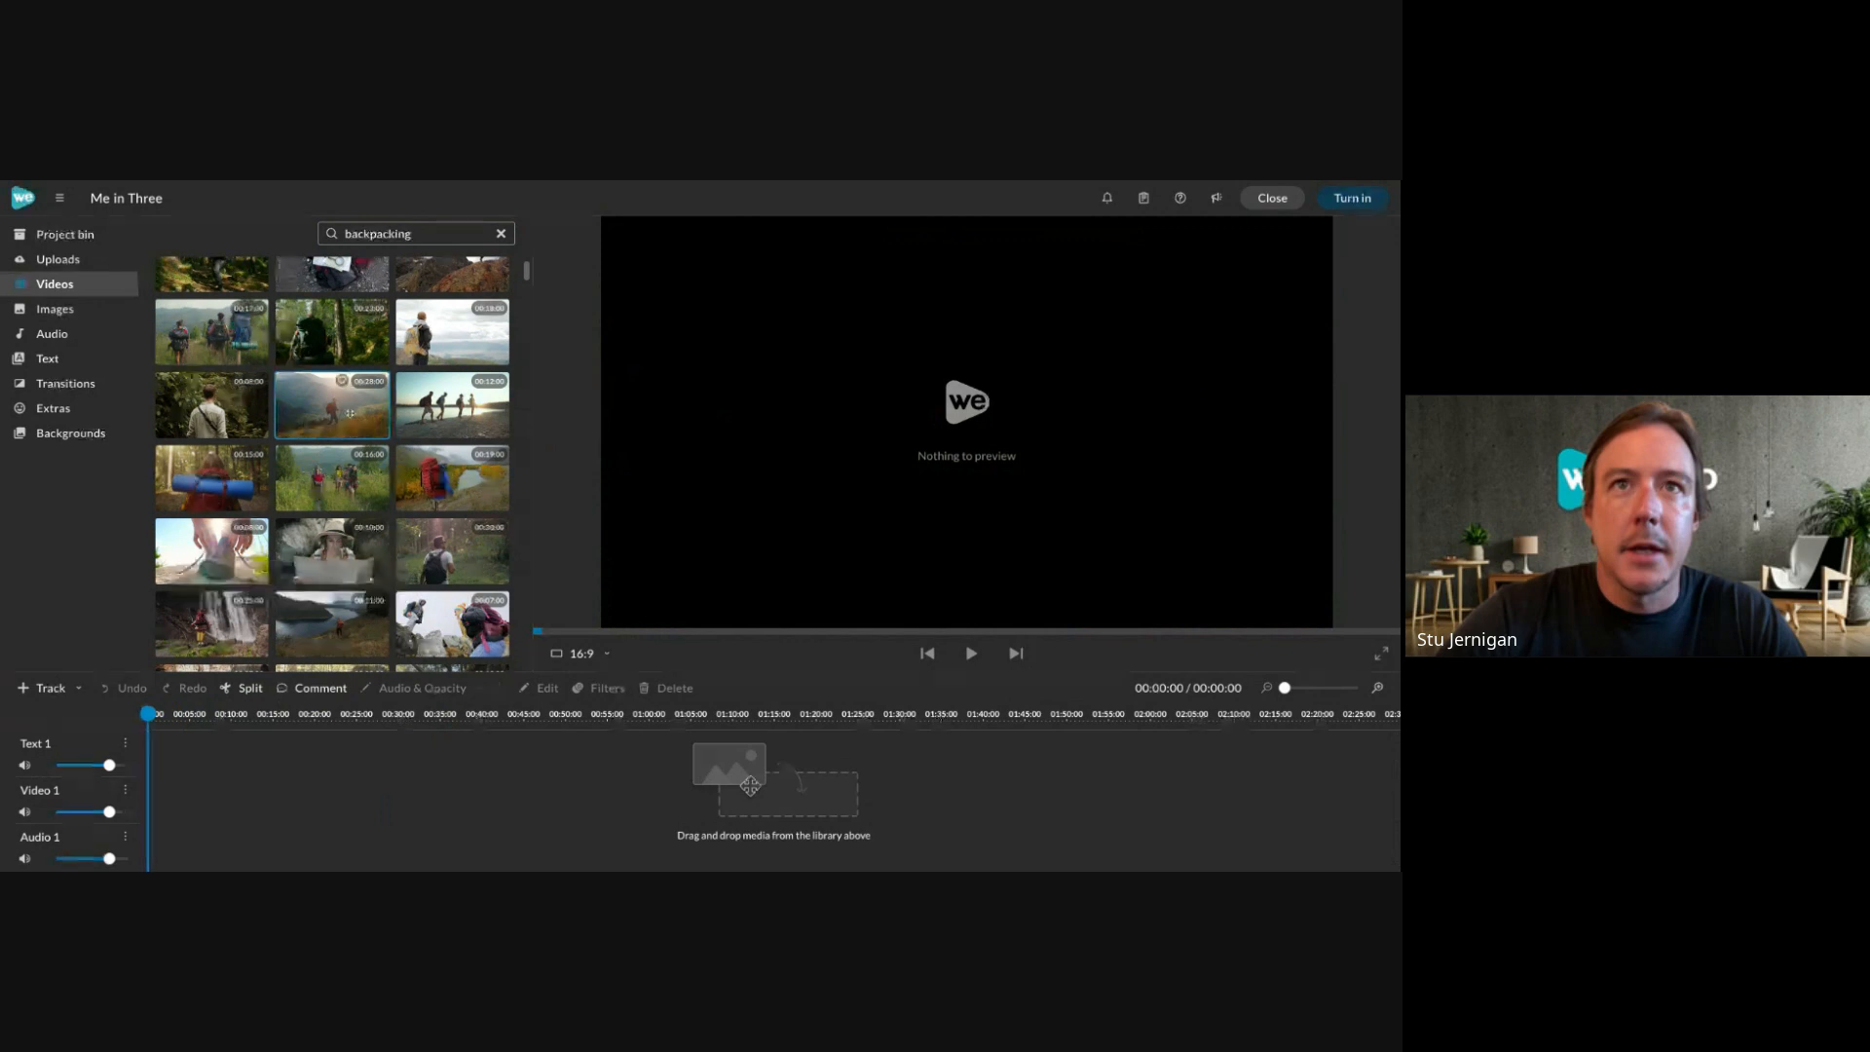
scroll(329, 402, down, 1)
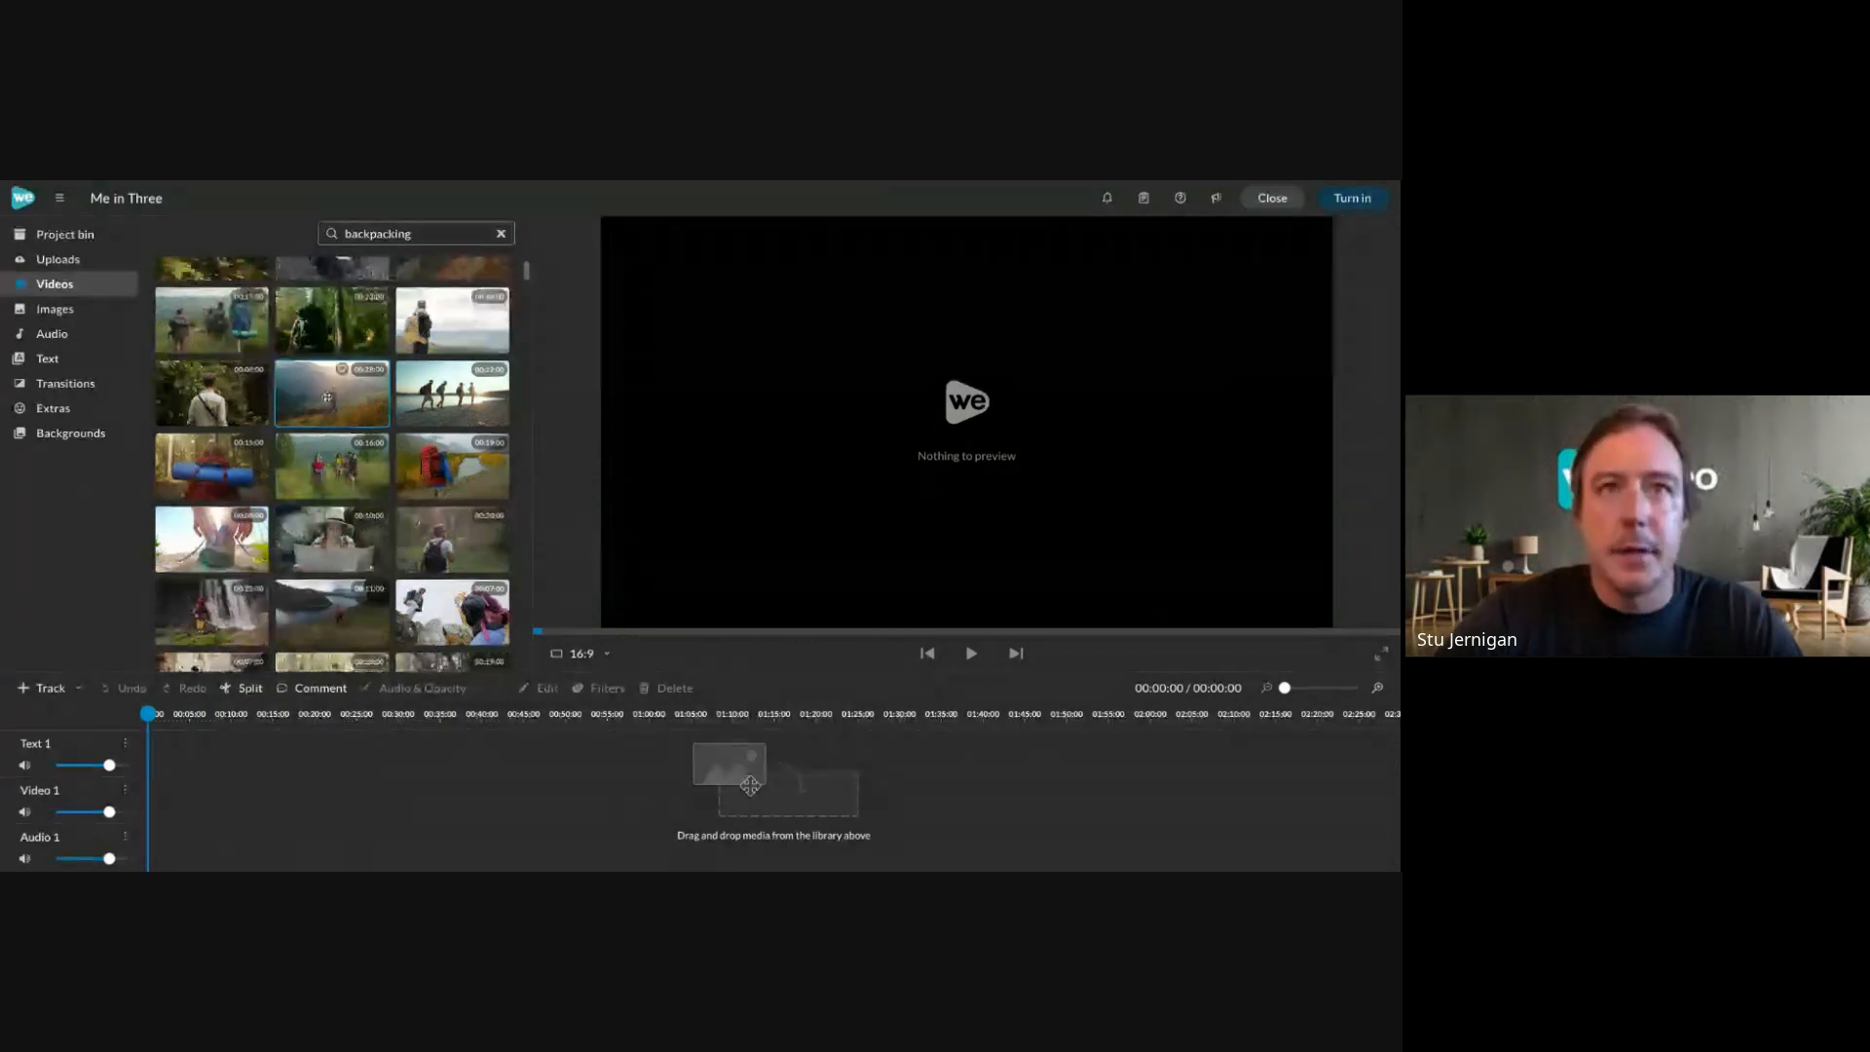
right_click(327, 394)
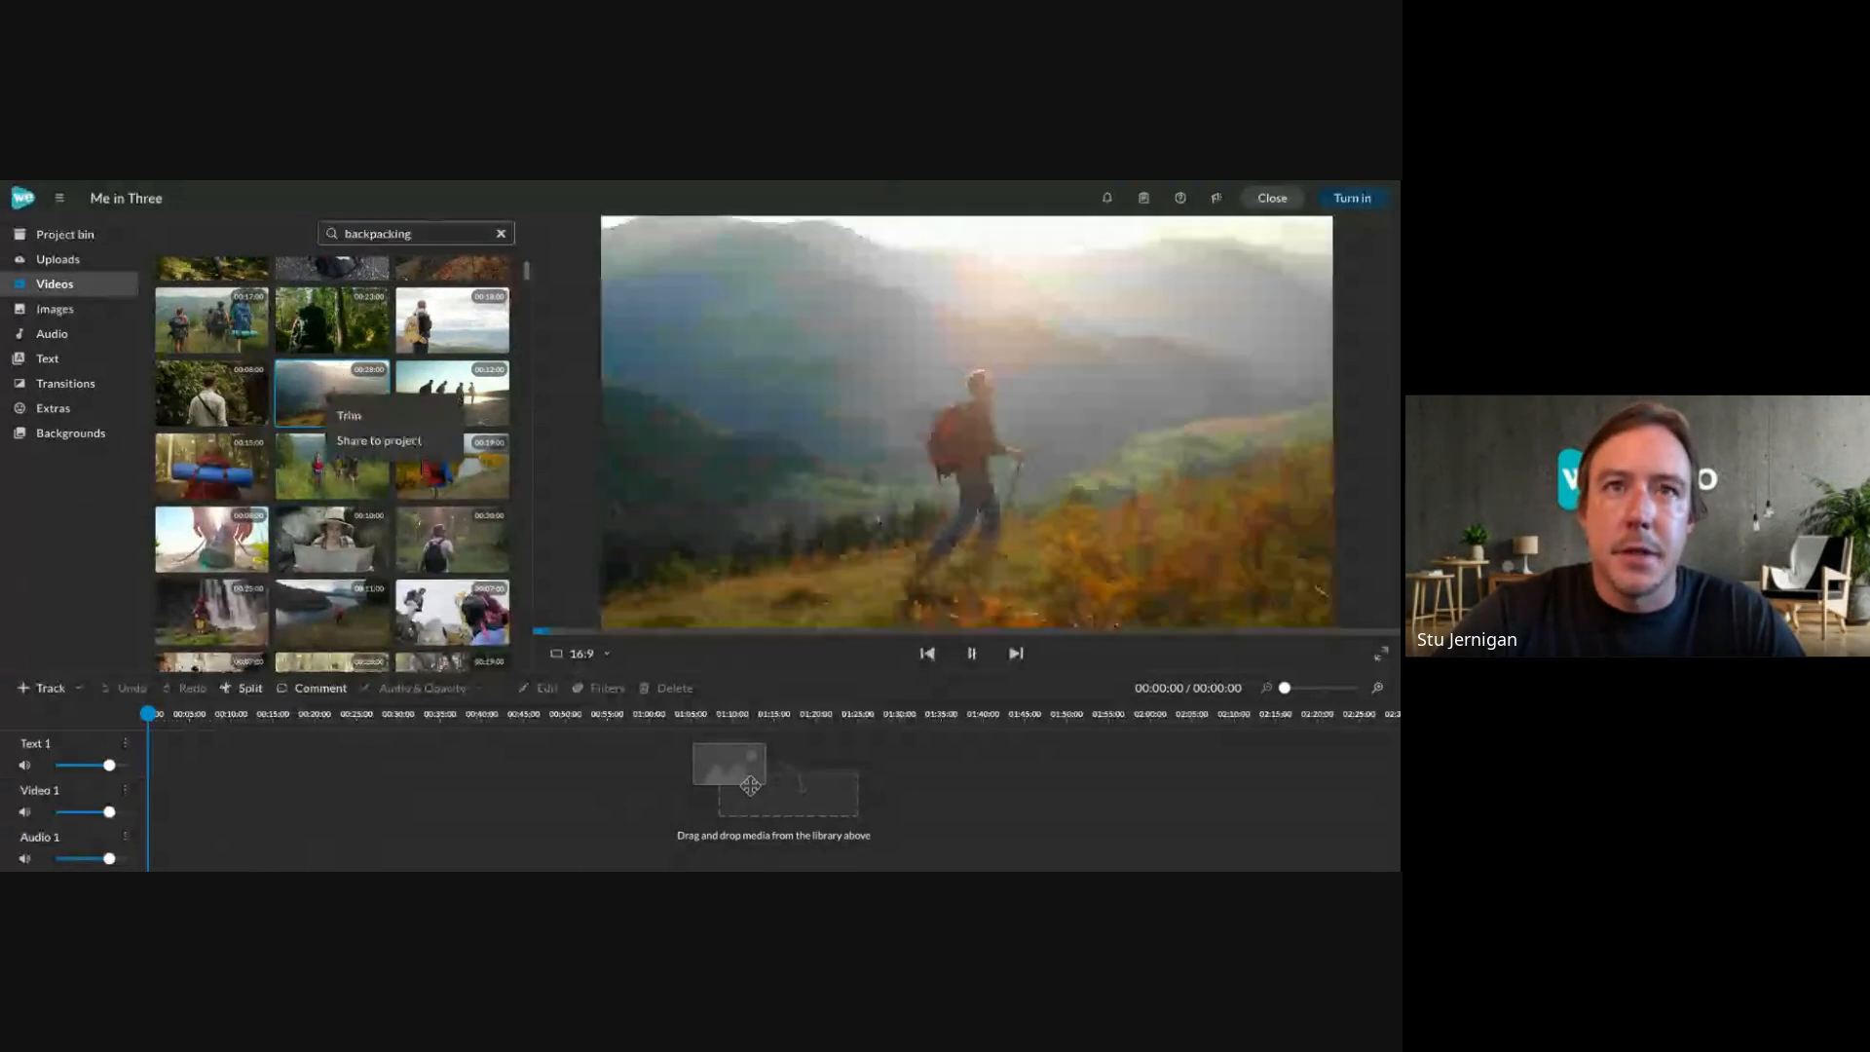
click(379, 440)
click(817, 570)
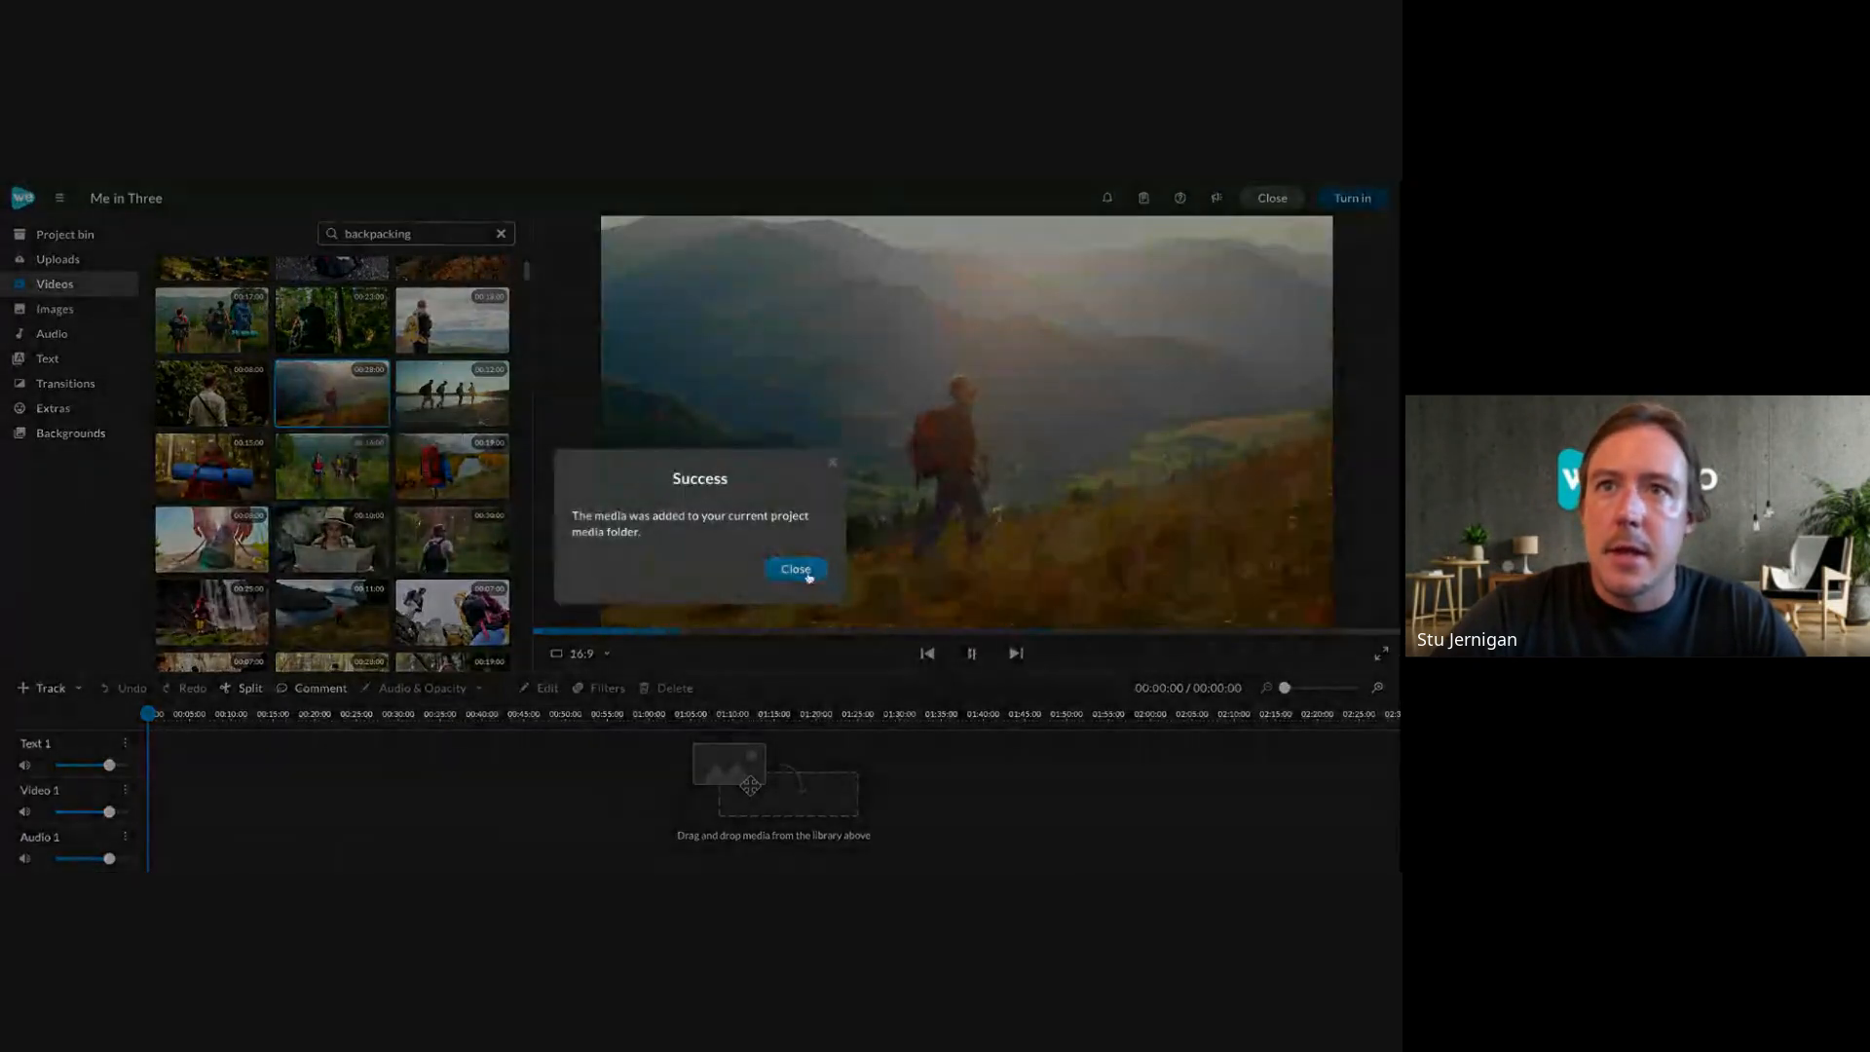
click(70, 236)
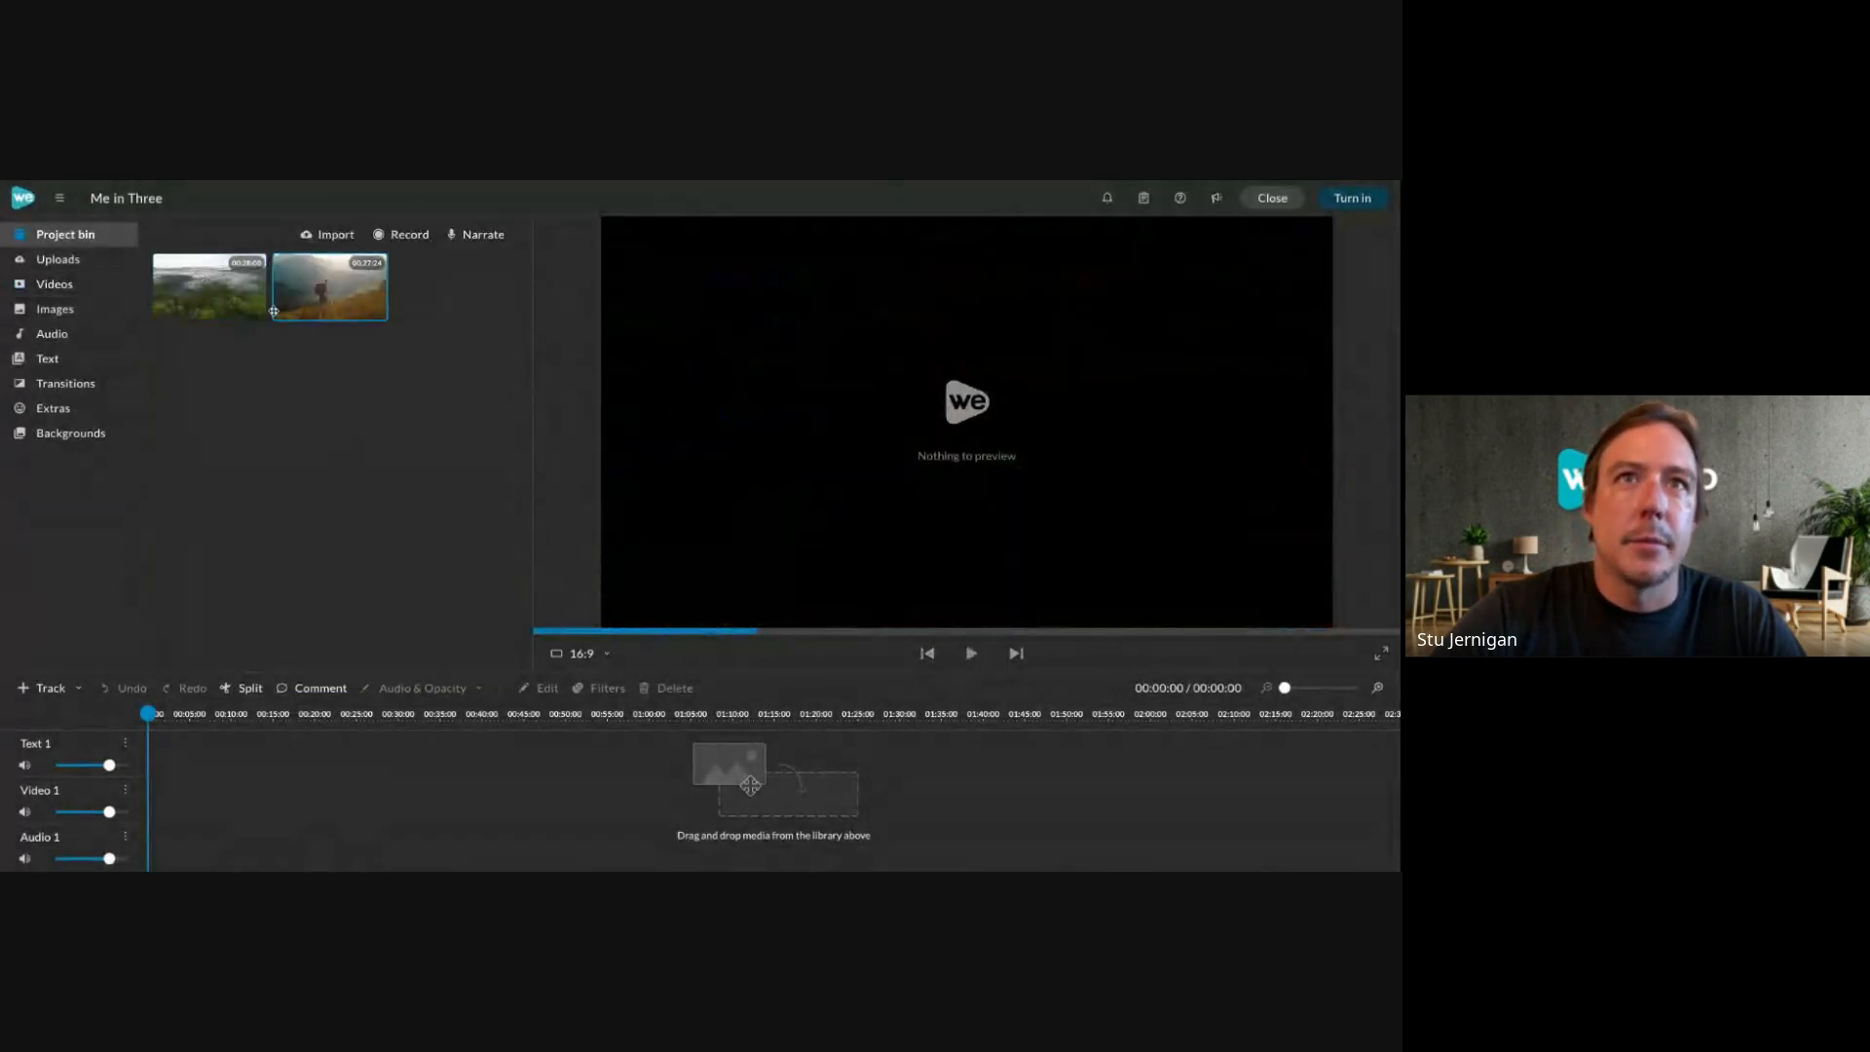
Search the stock videos for "mountains" and share the aerial clip of the grassy, rocky peak to the project.
click(117, 284)
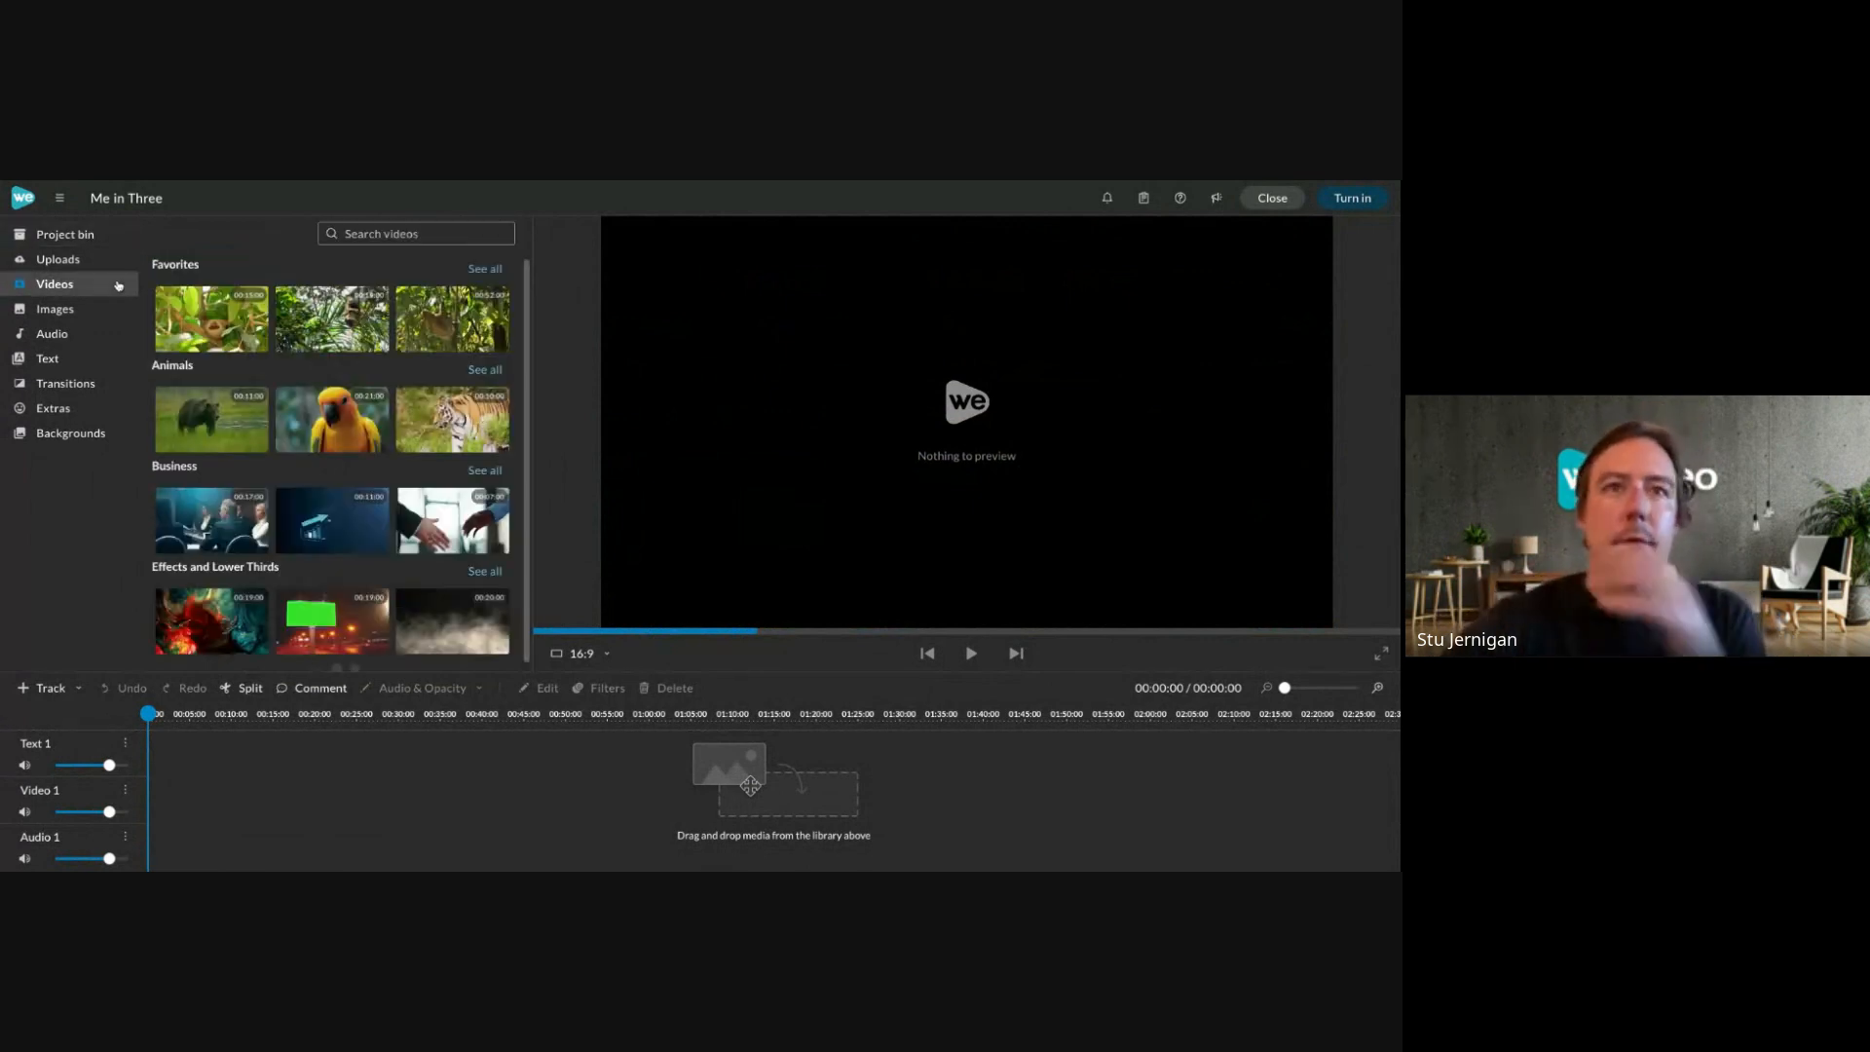
click(361, 232)
text(mountains)
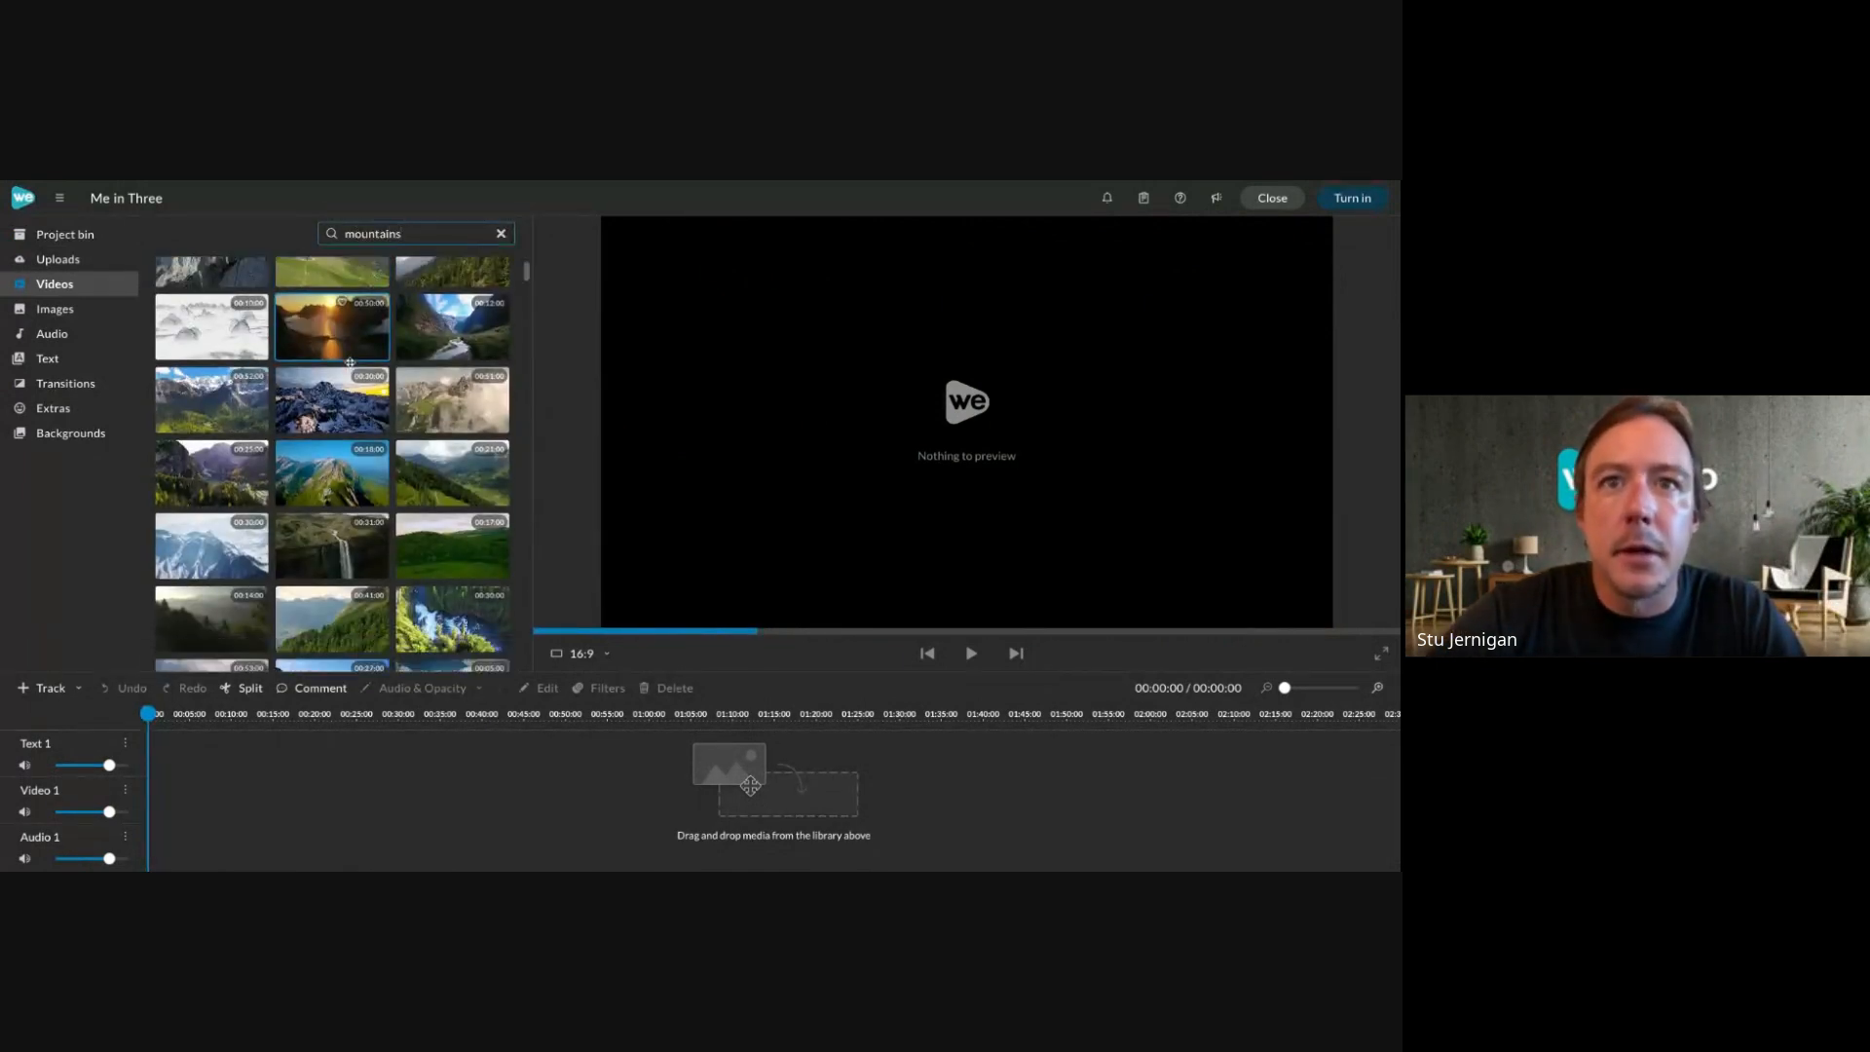
click(338, 301)
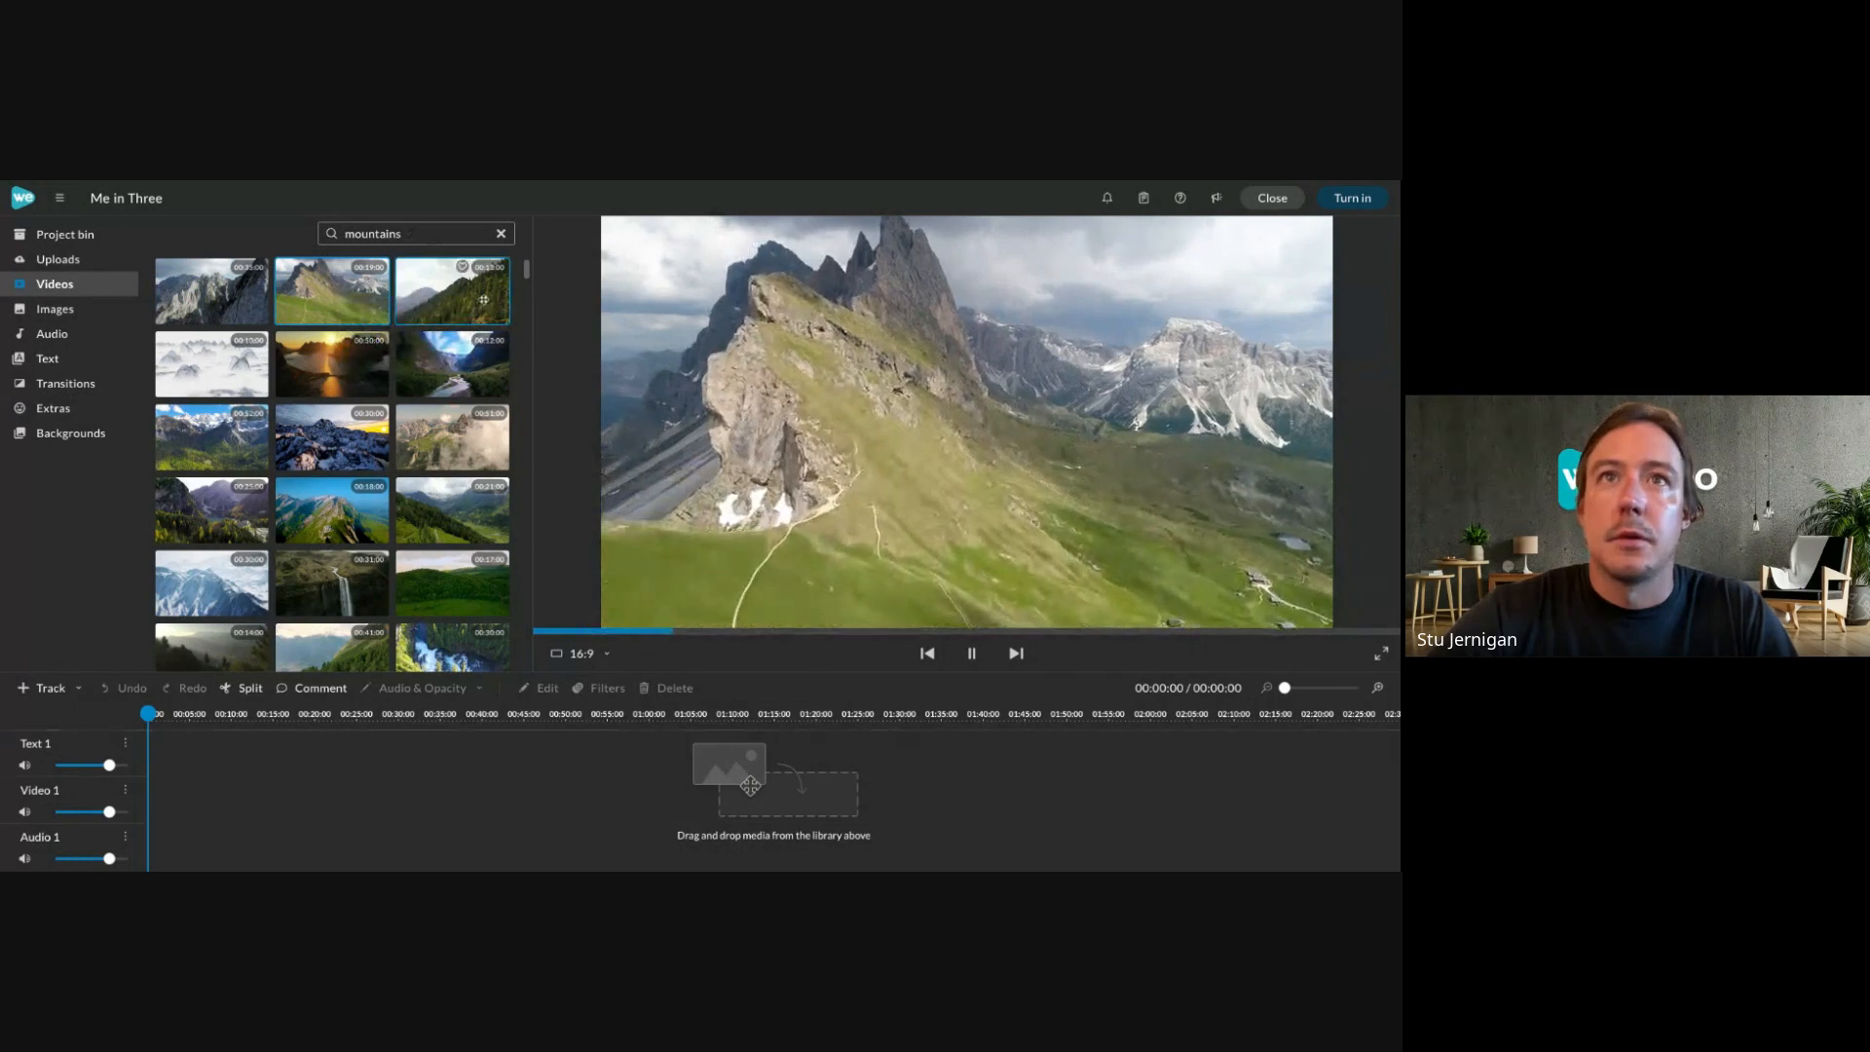
Search the stock videos for "vinyl" and share the overhead clip of the record on a turntable to the project.
double_click(425, 241)
text(vin)
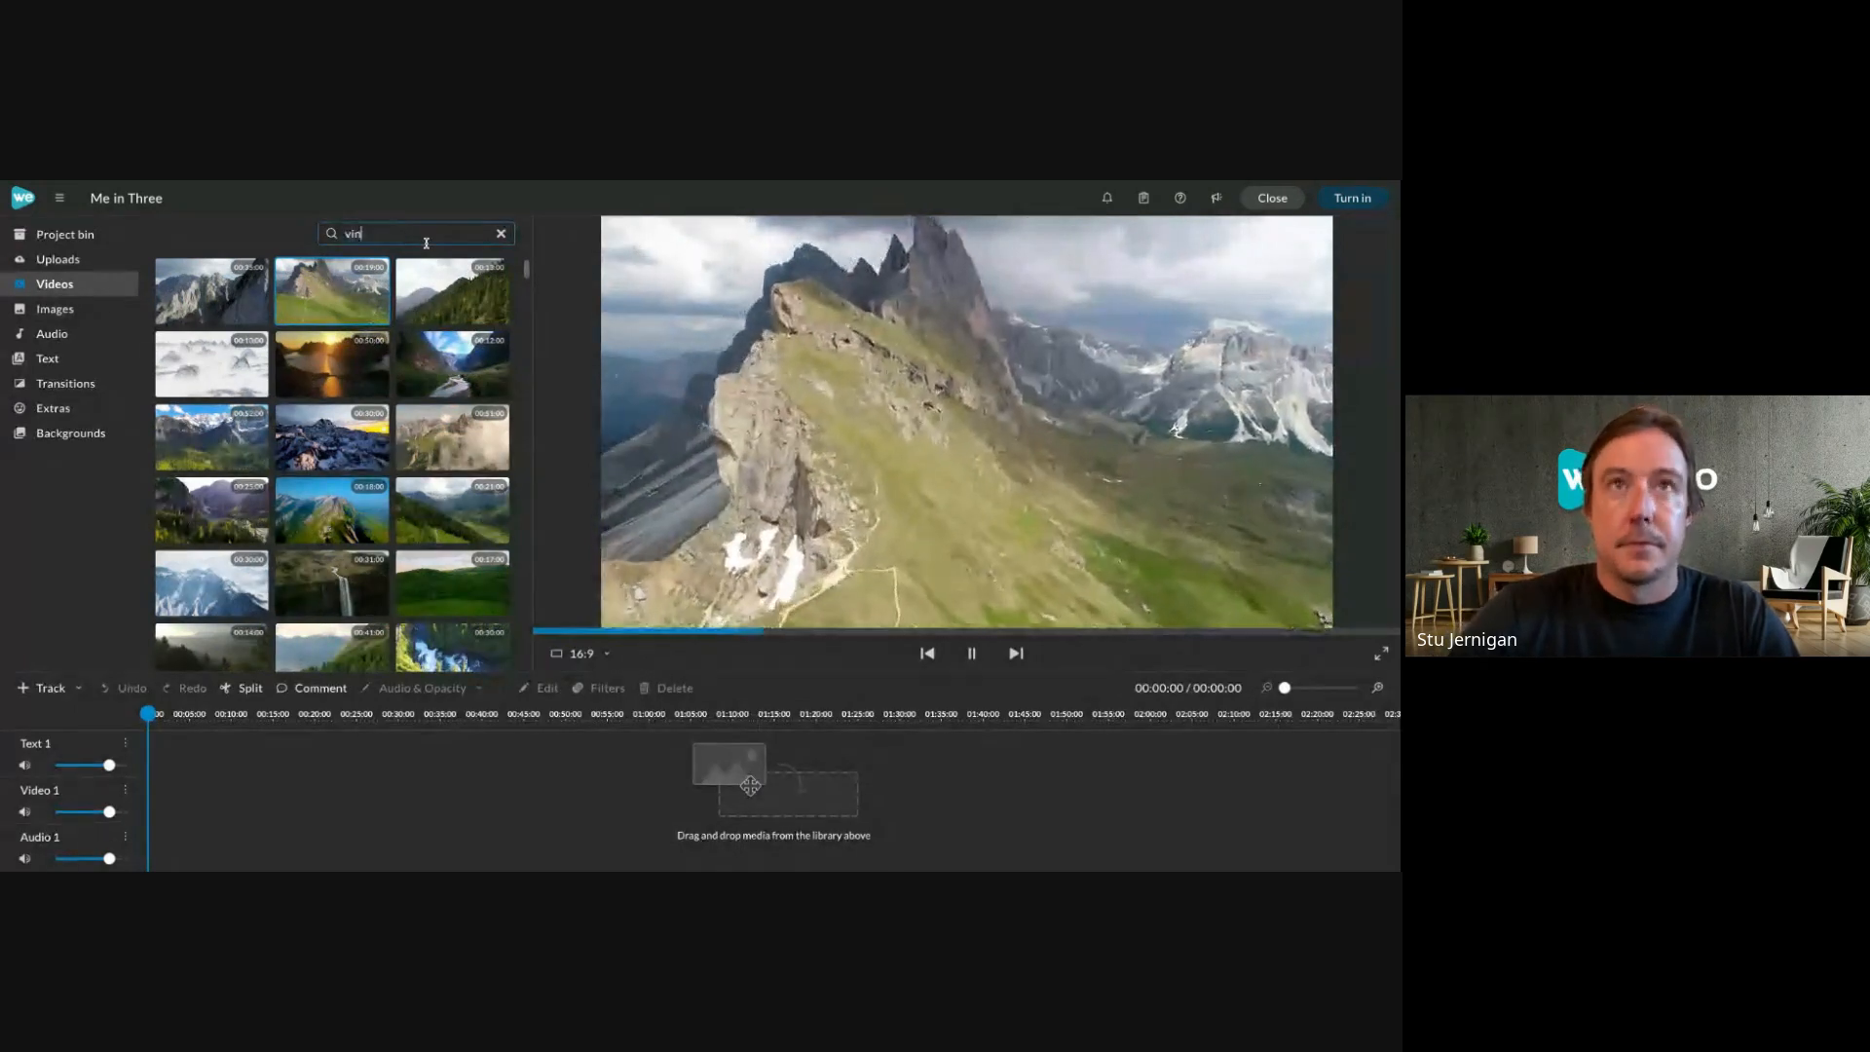
text(yl)
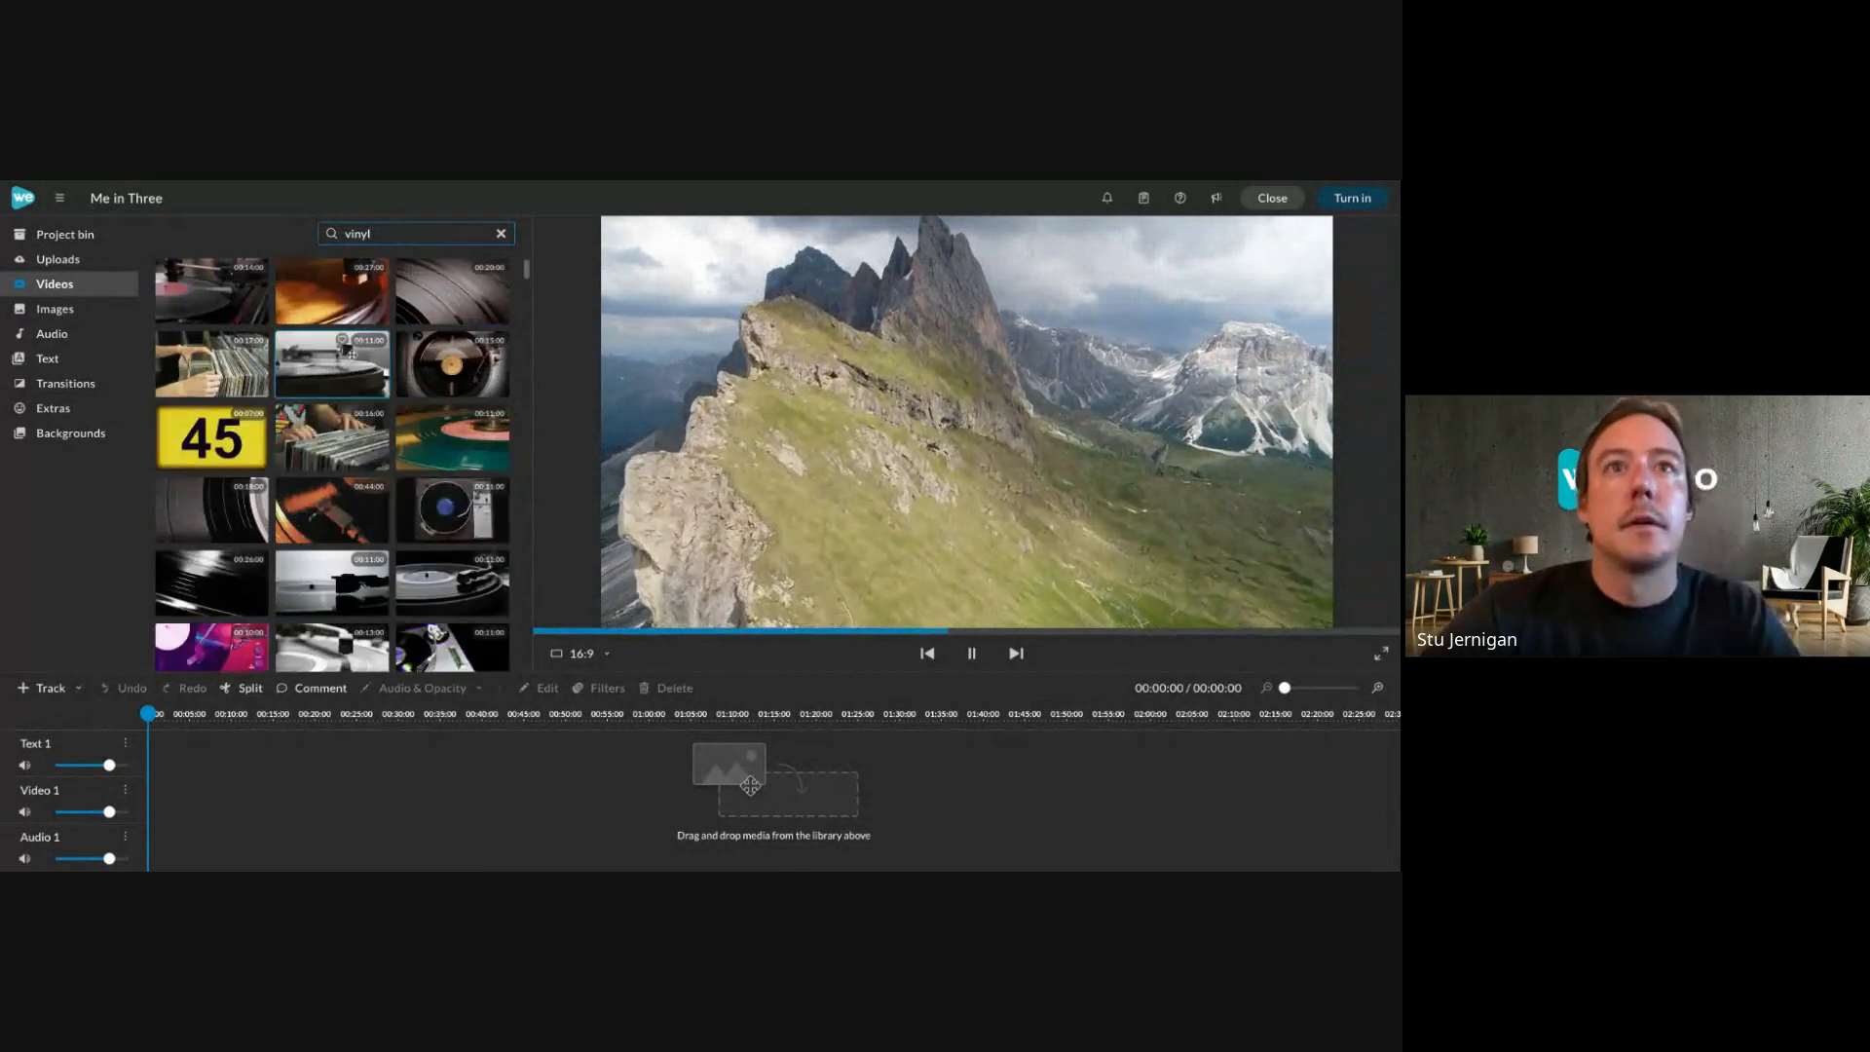
click(444, 347)
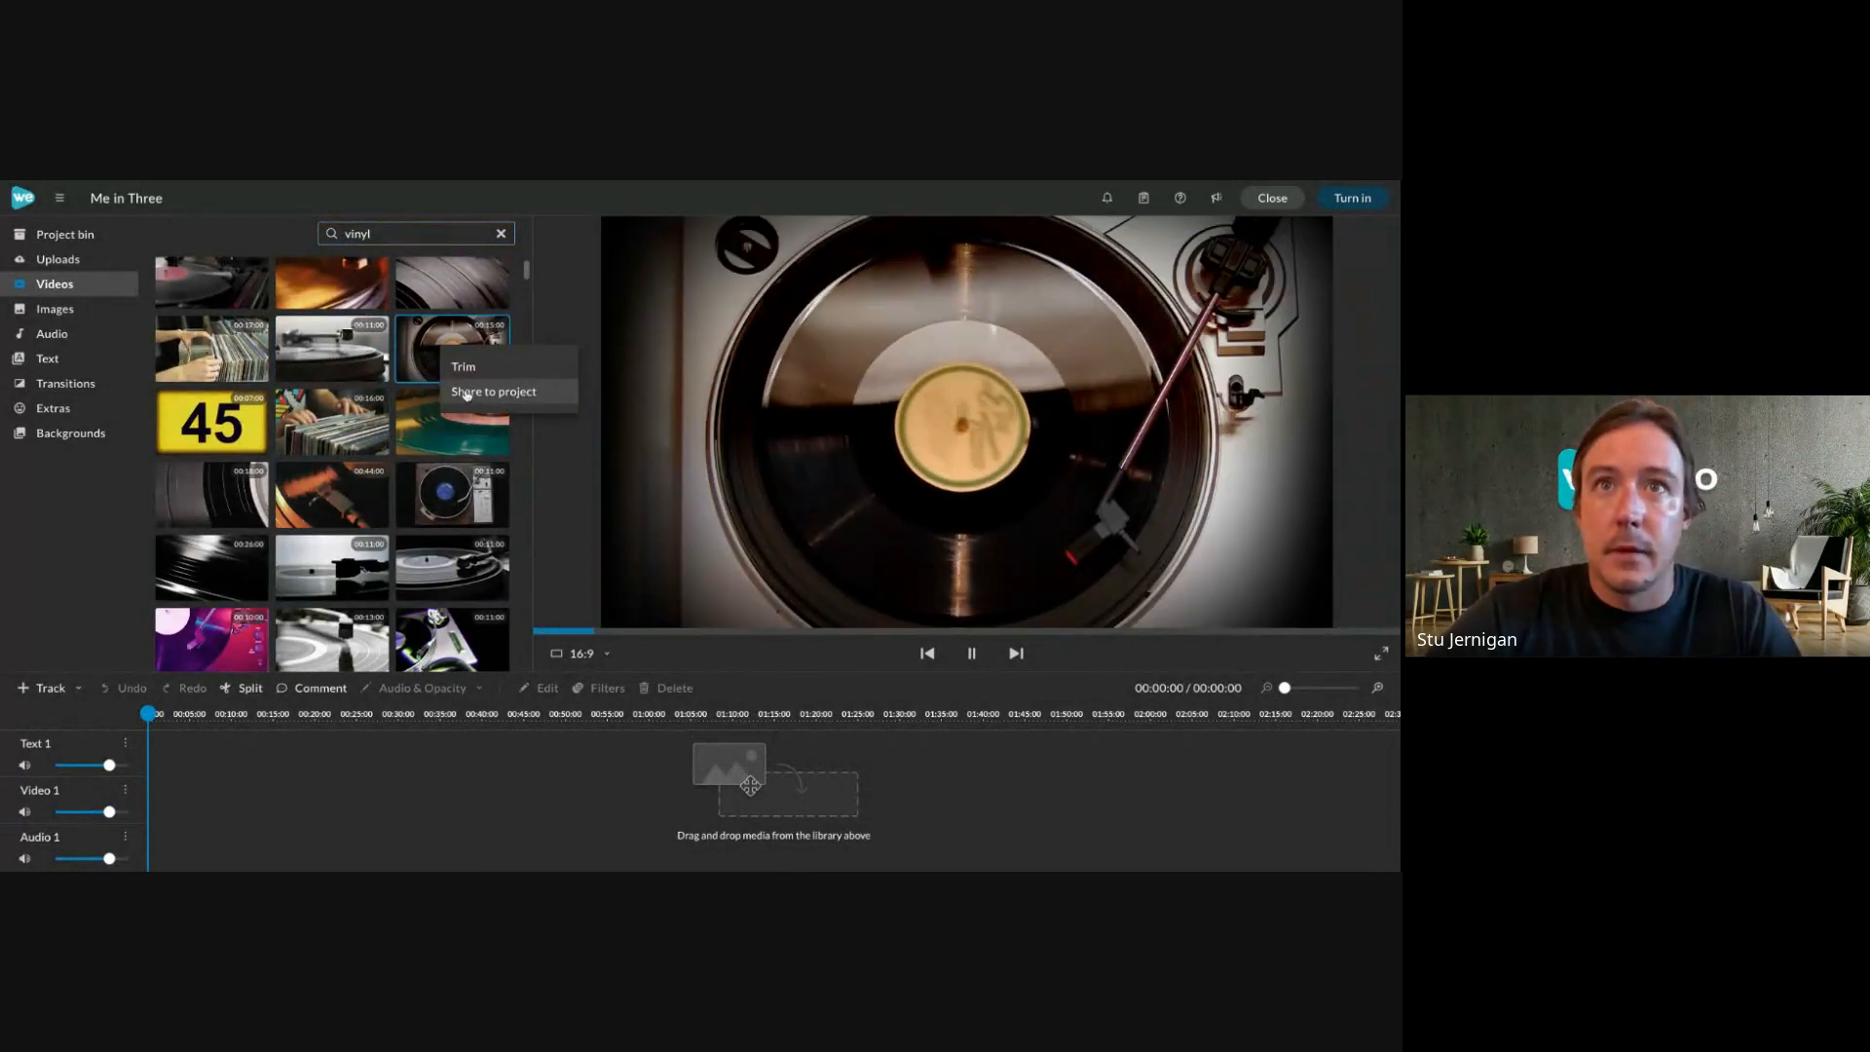
click(466, 393)
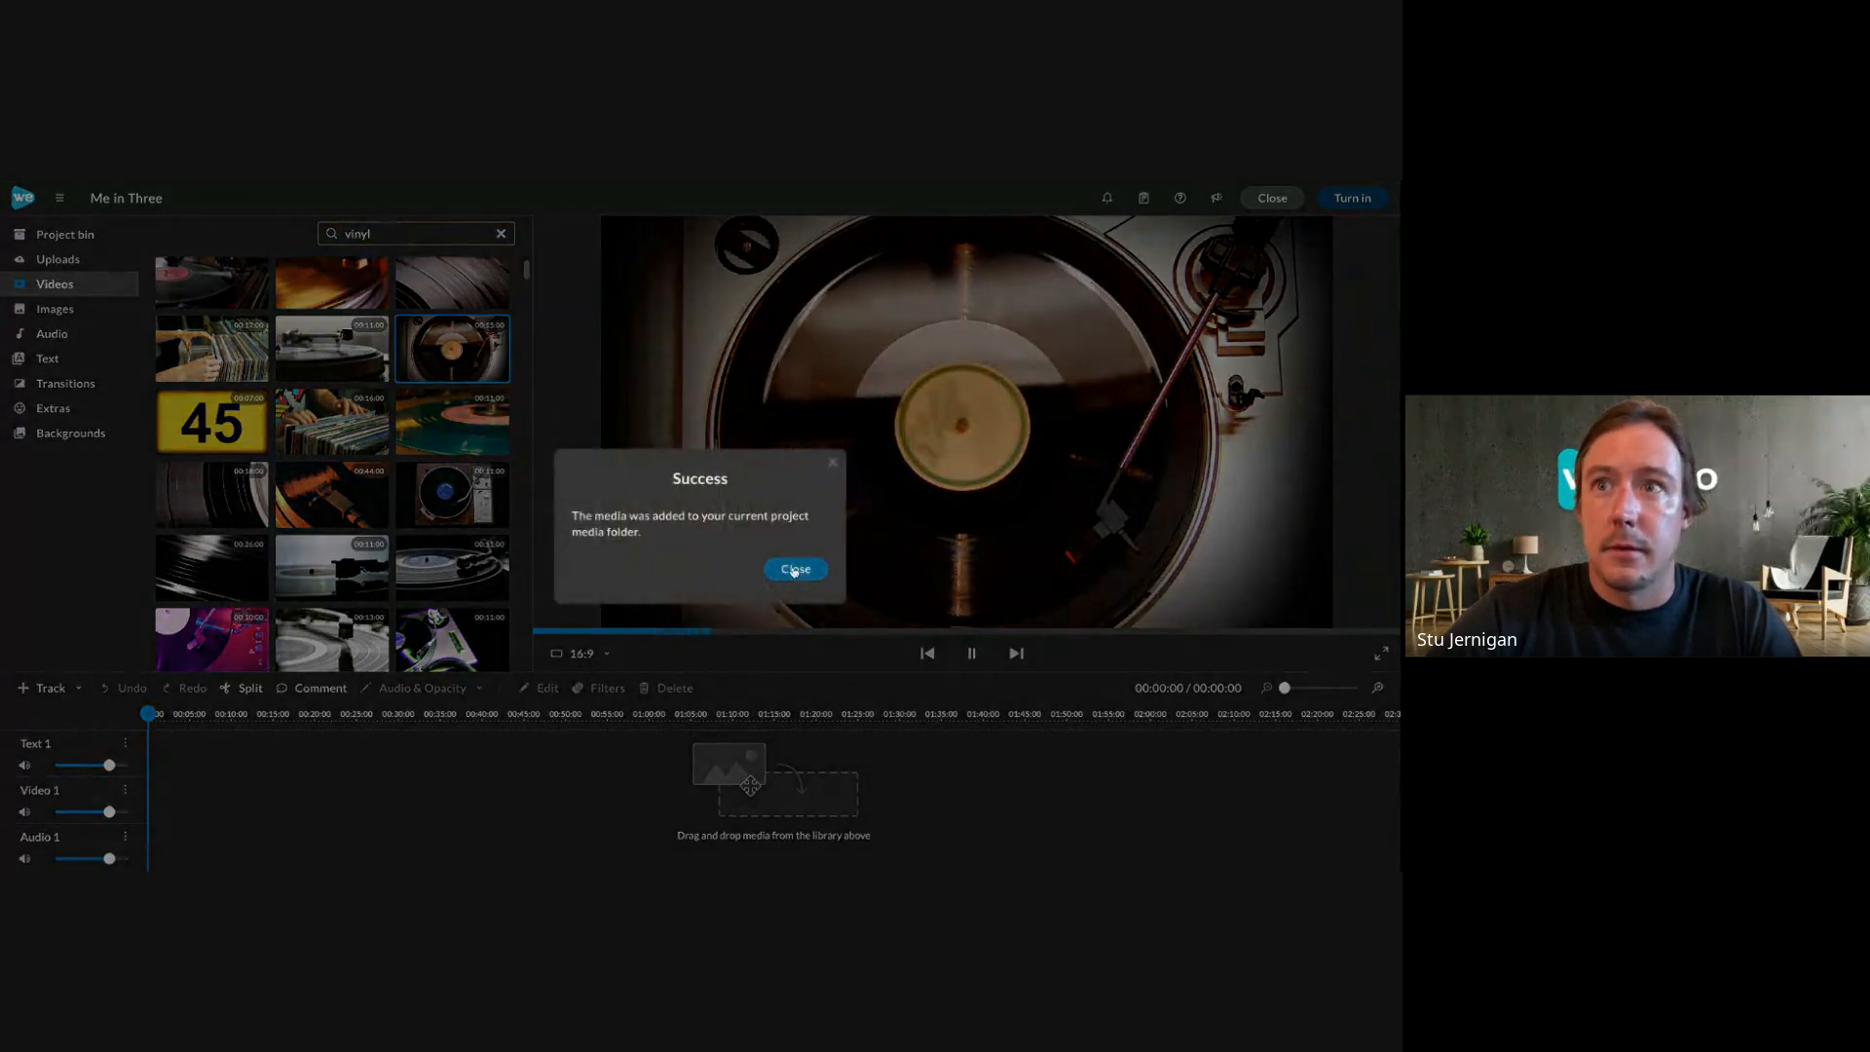
click(794, 571)
Search the stock videos for "puppies" and share the clip of the brown and black-and-white puppies in the grass to the project.
double_click(372, 234)
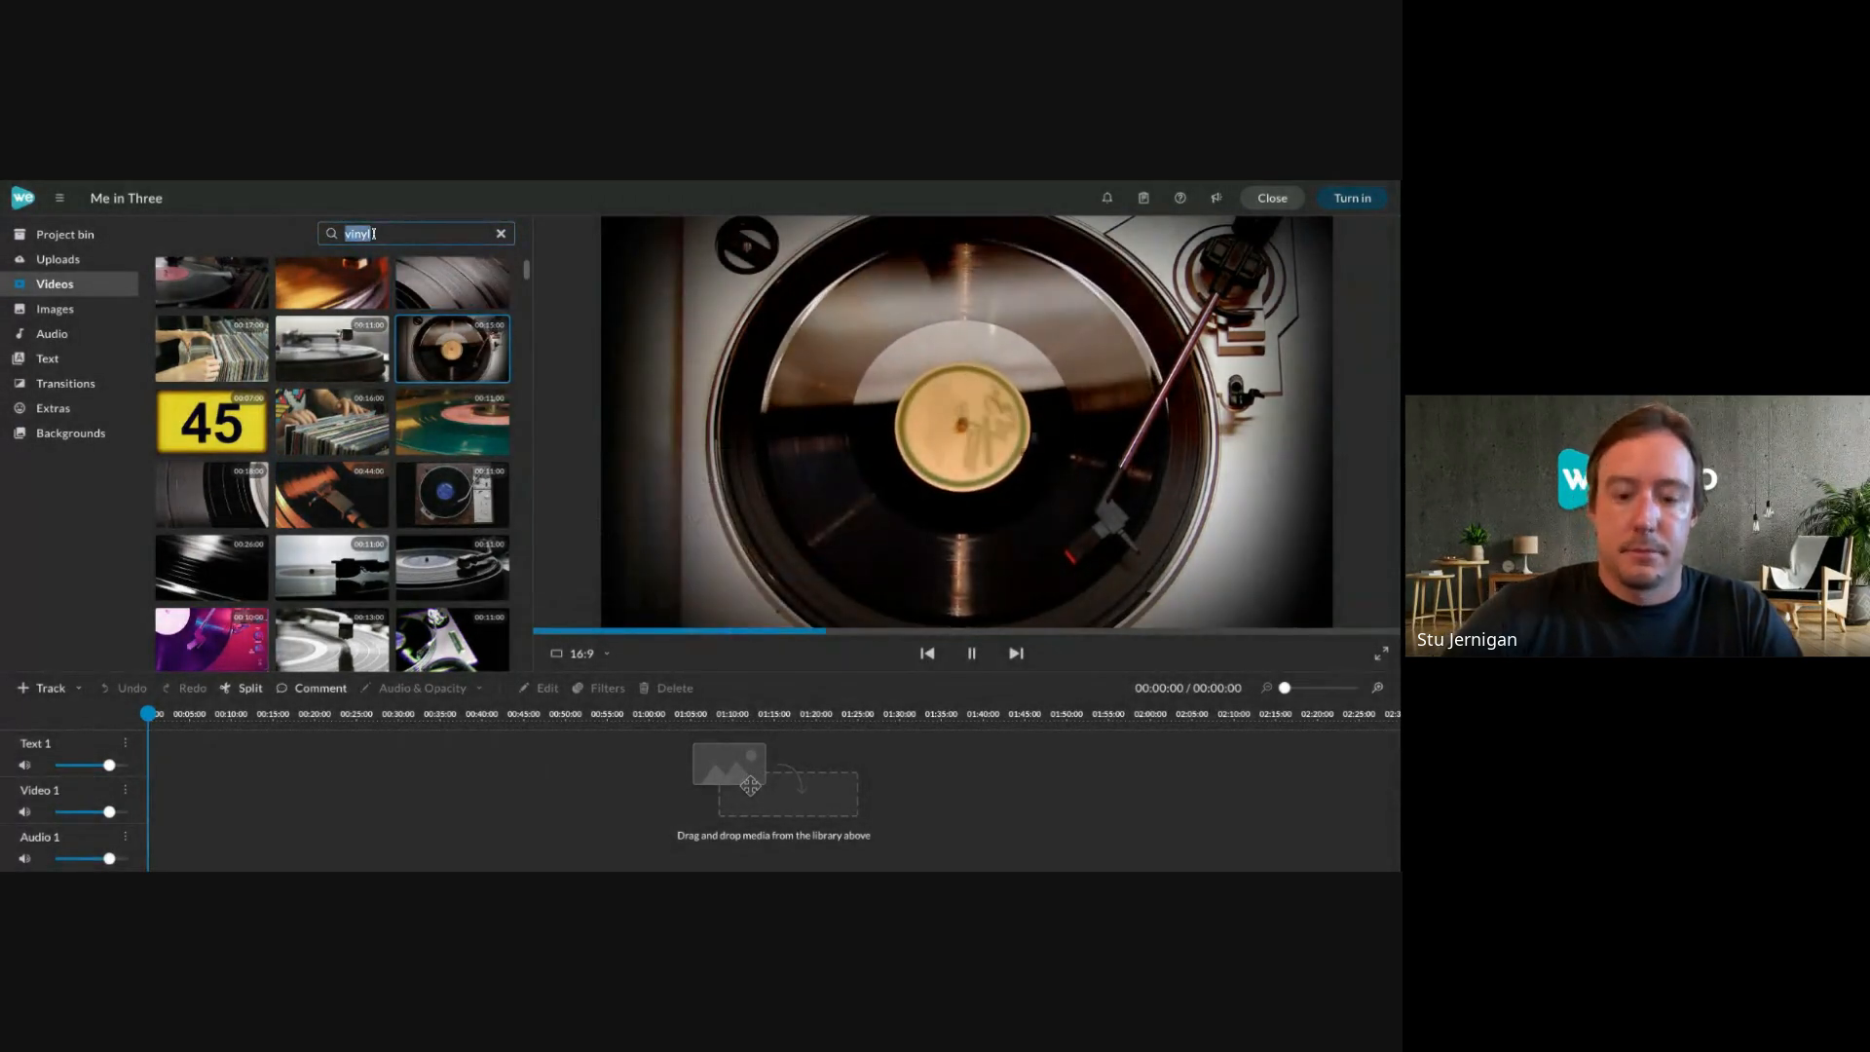
text(puppies)
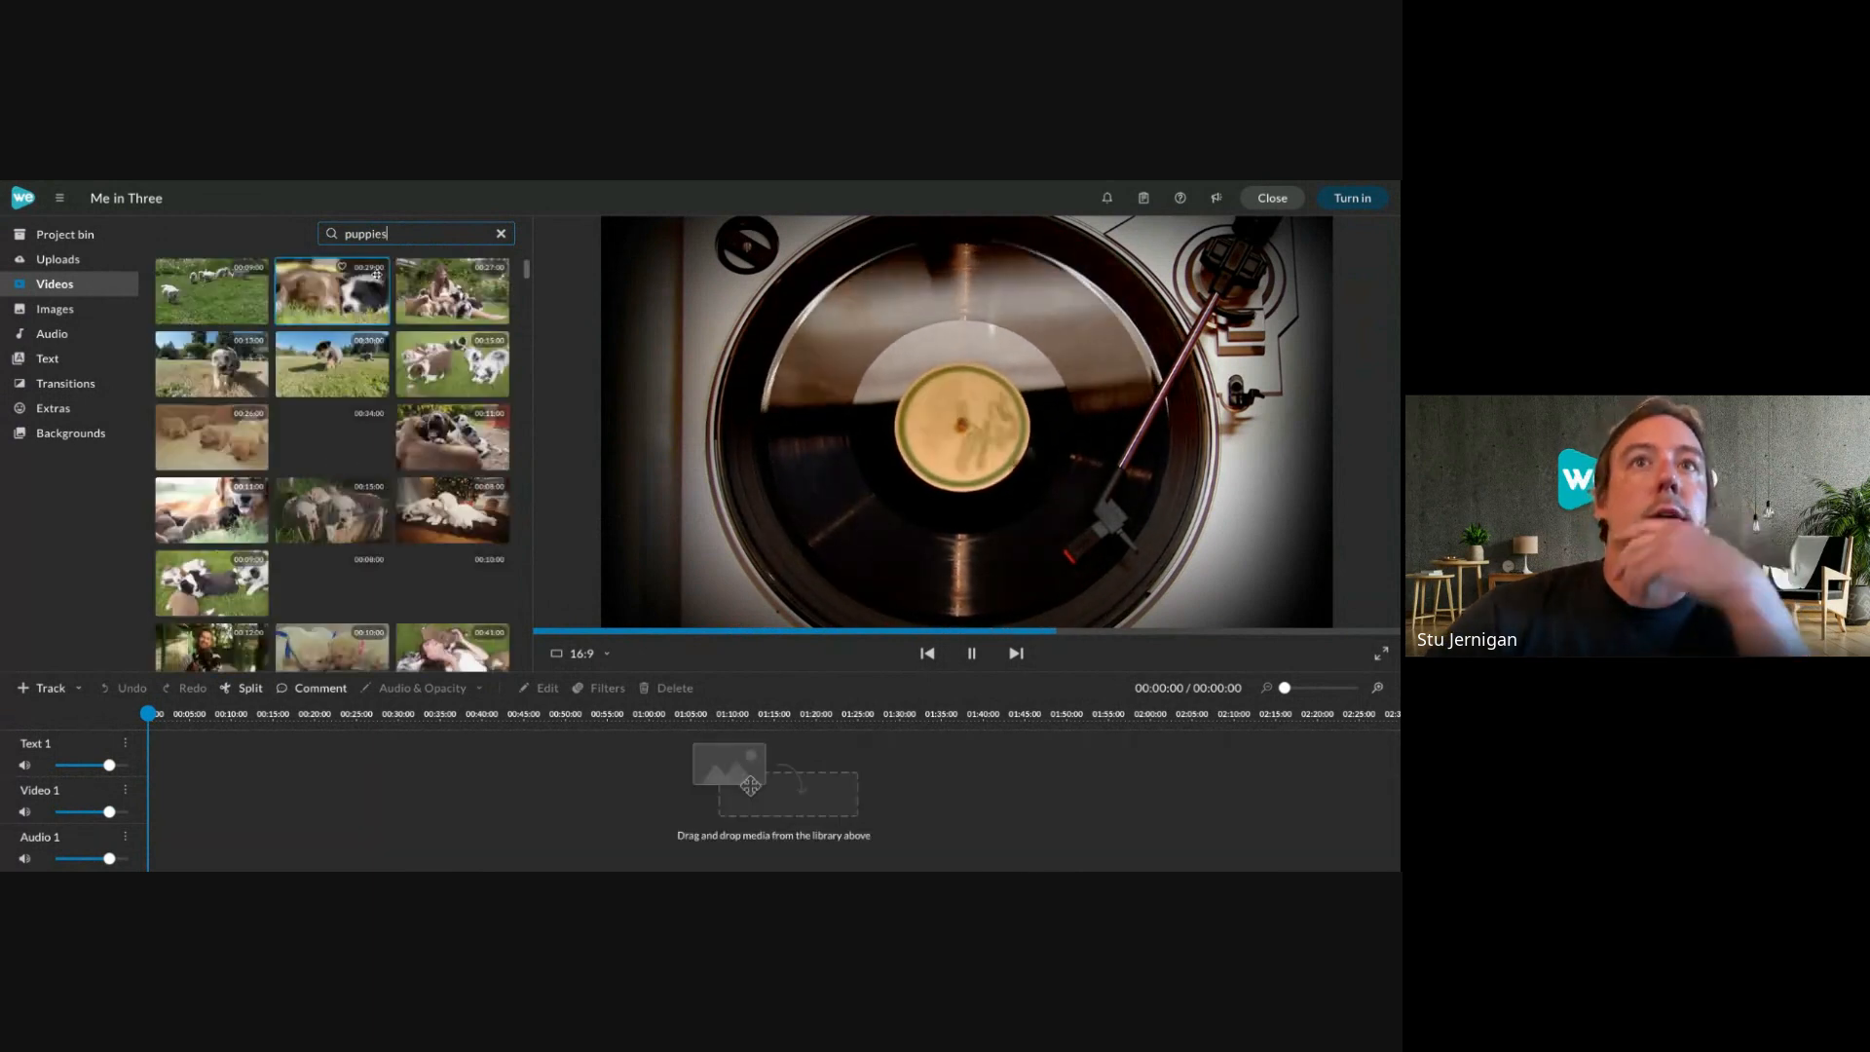
click(345, 303)
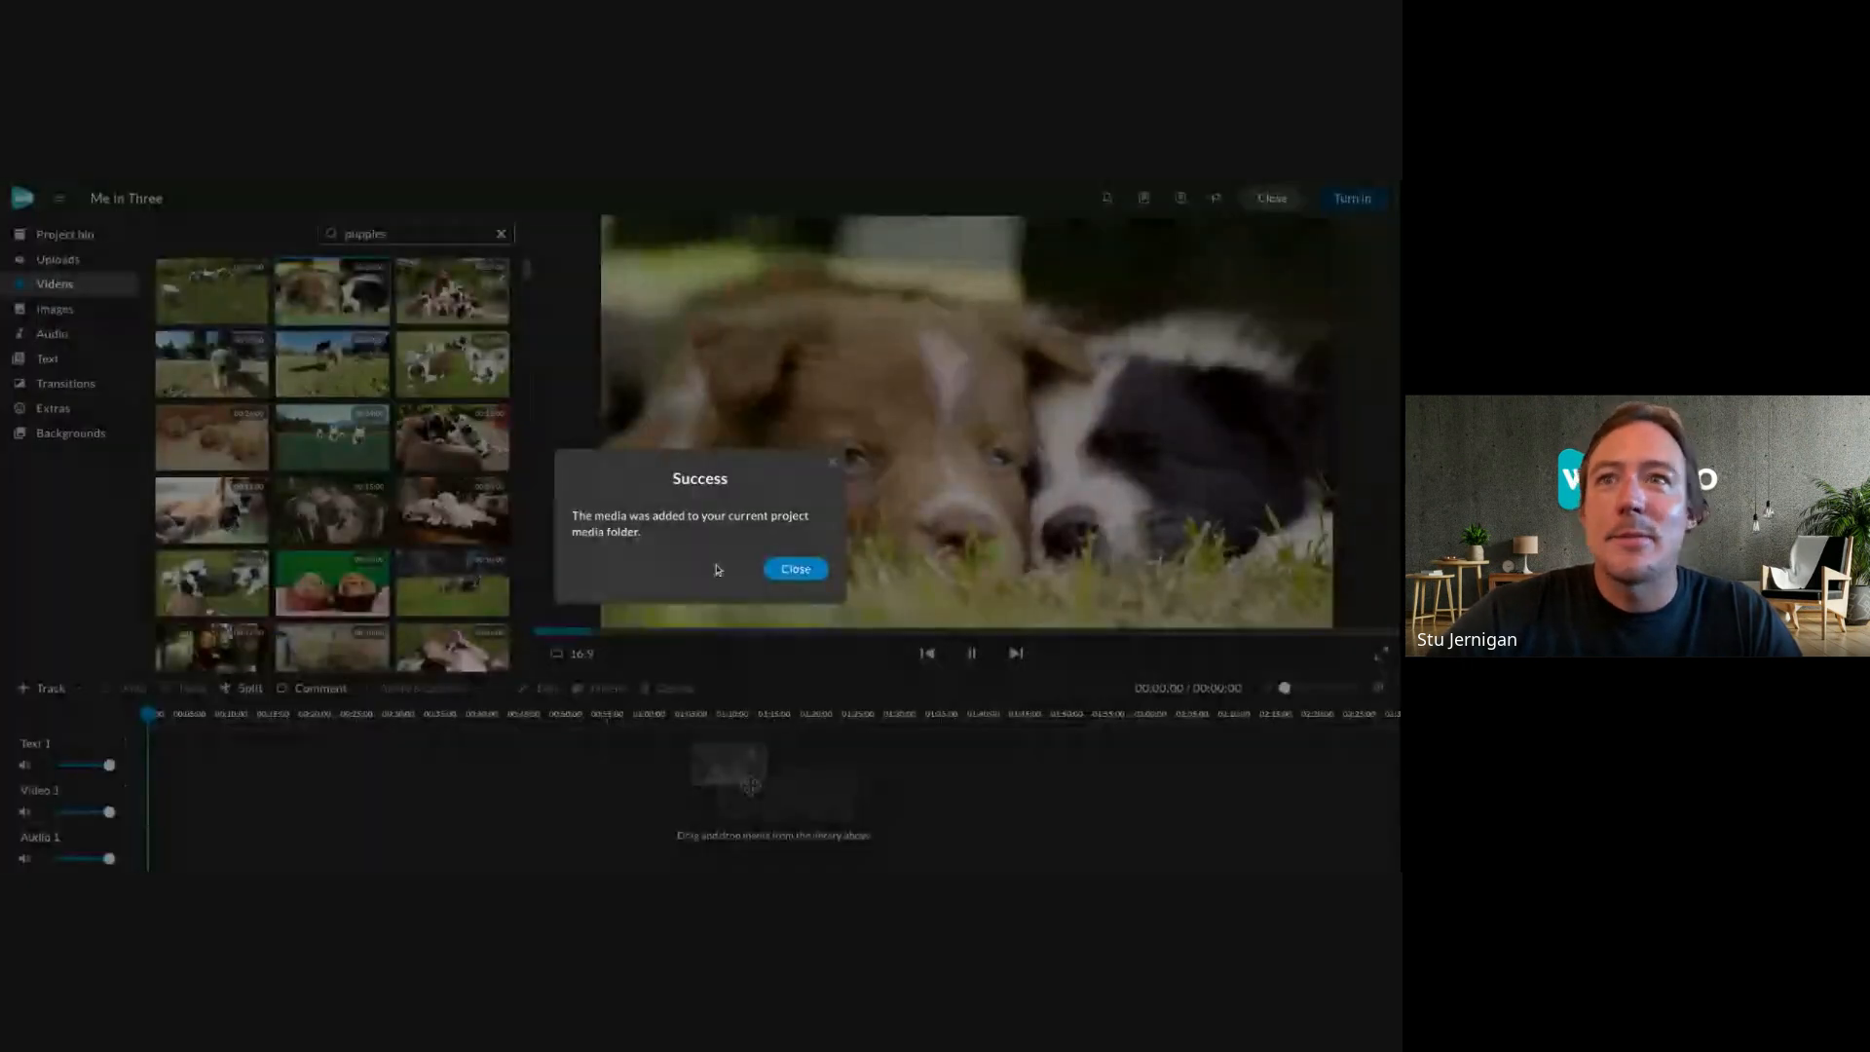
click(779, 568)
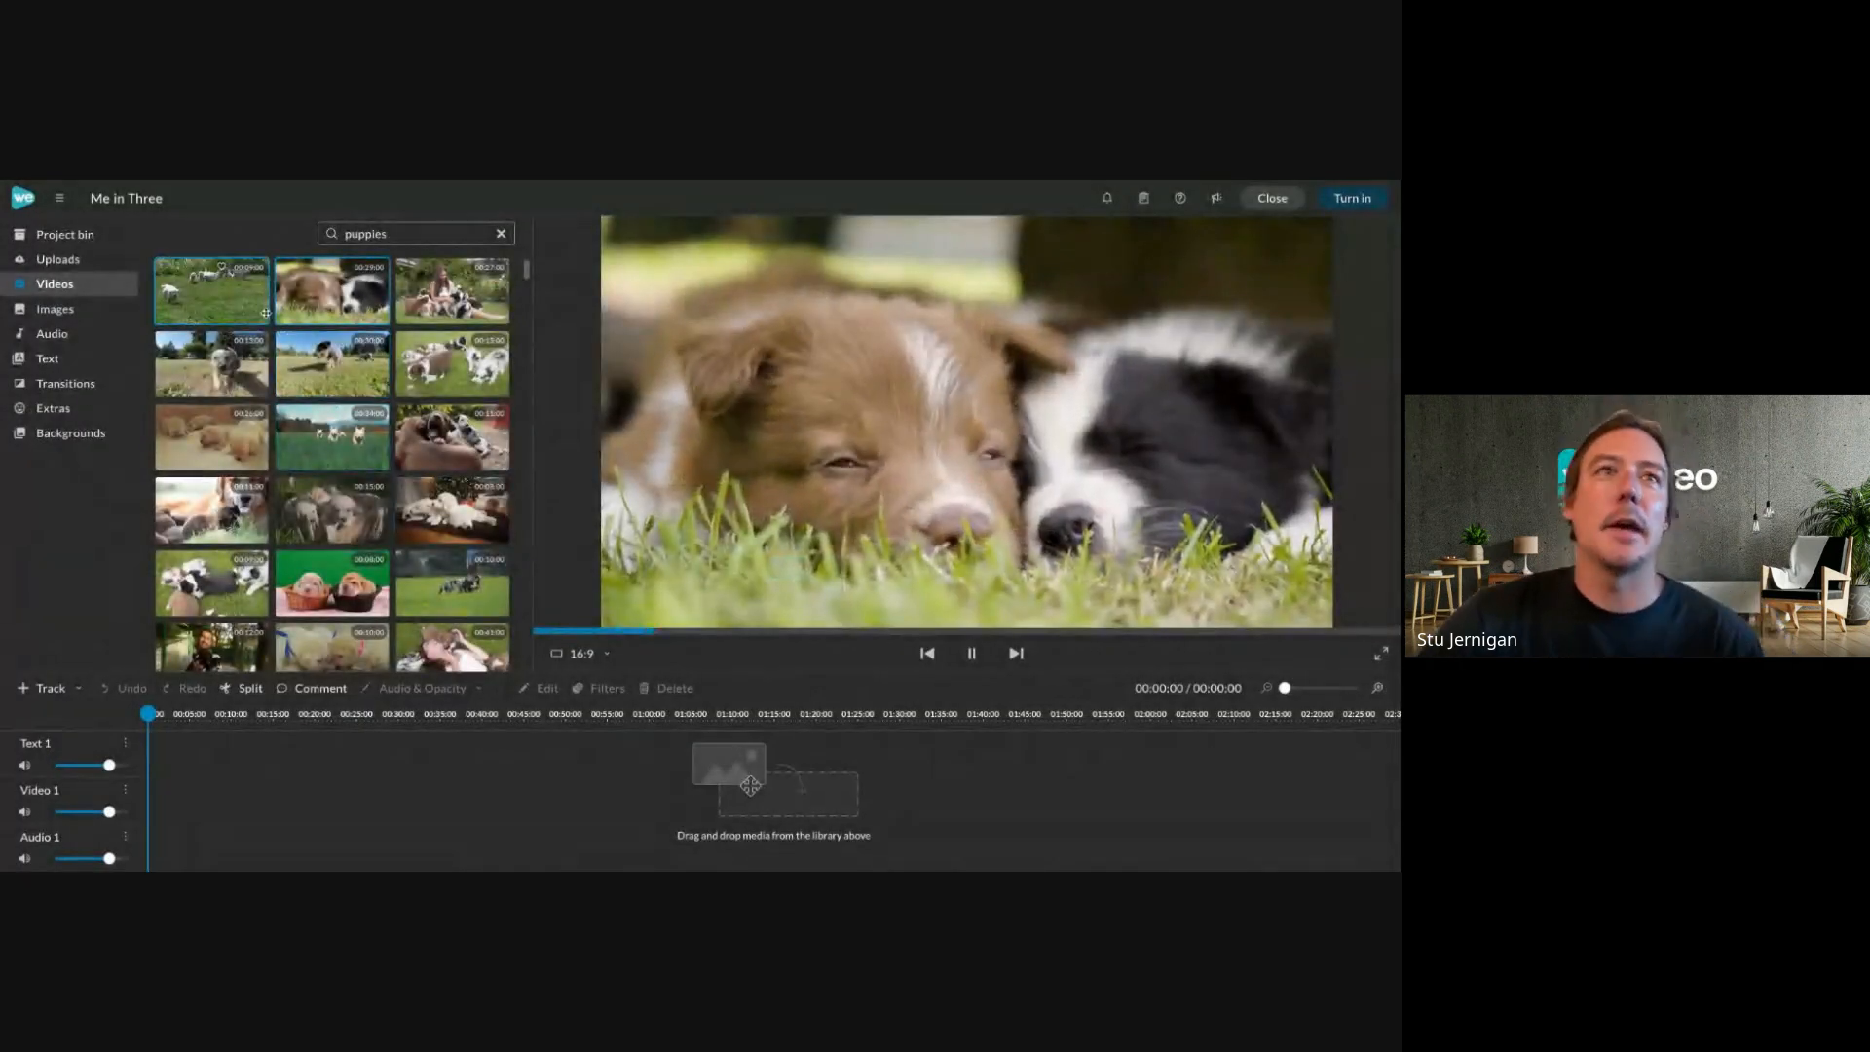
Compare the clips gathered in the project bin with the full collection of personal media in the uploads.
click(115, 235)
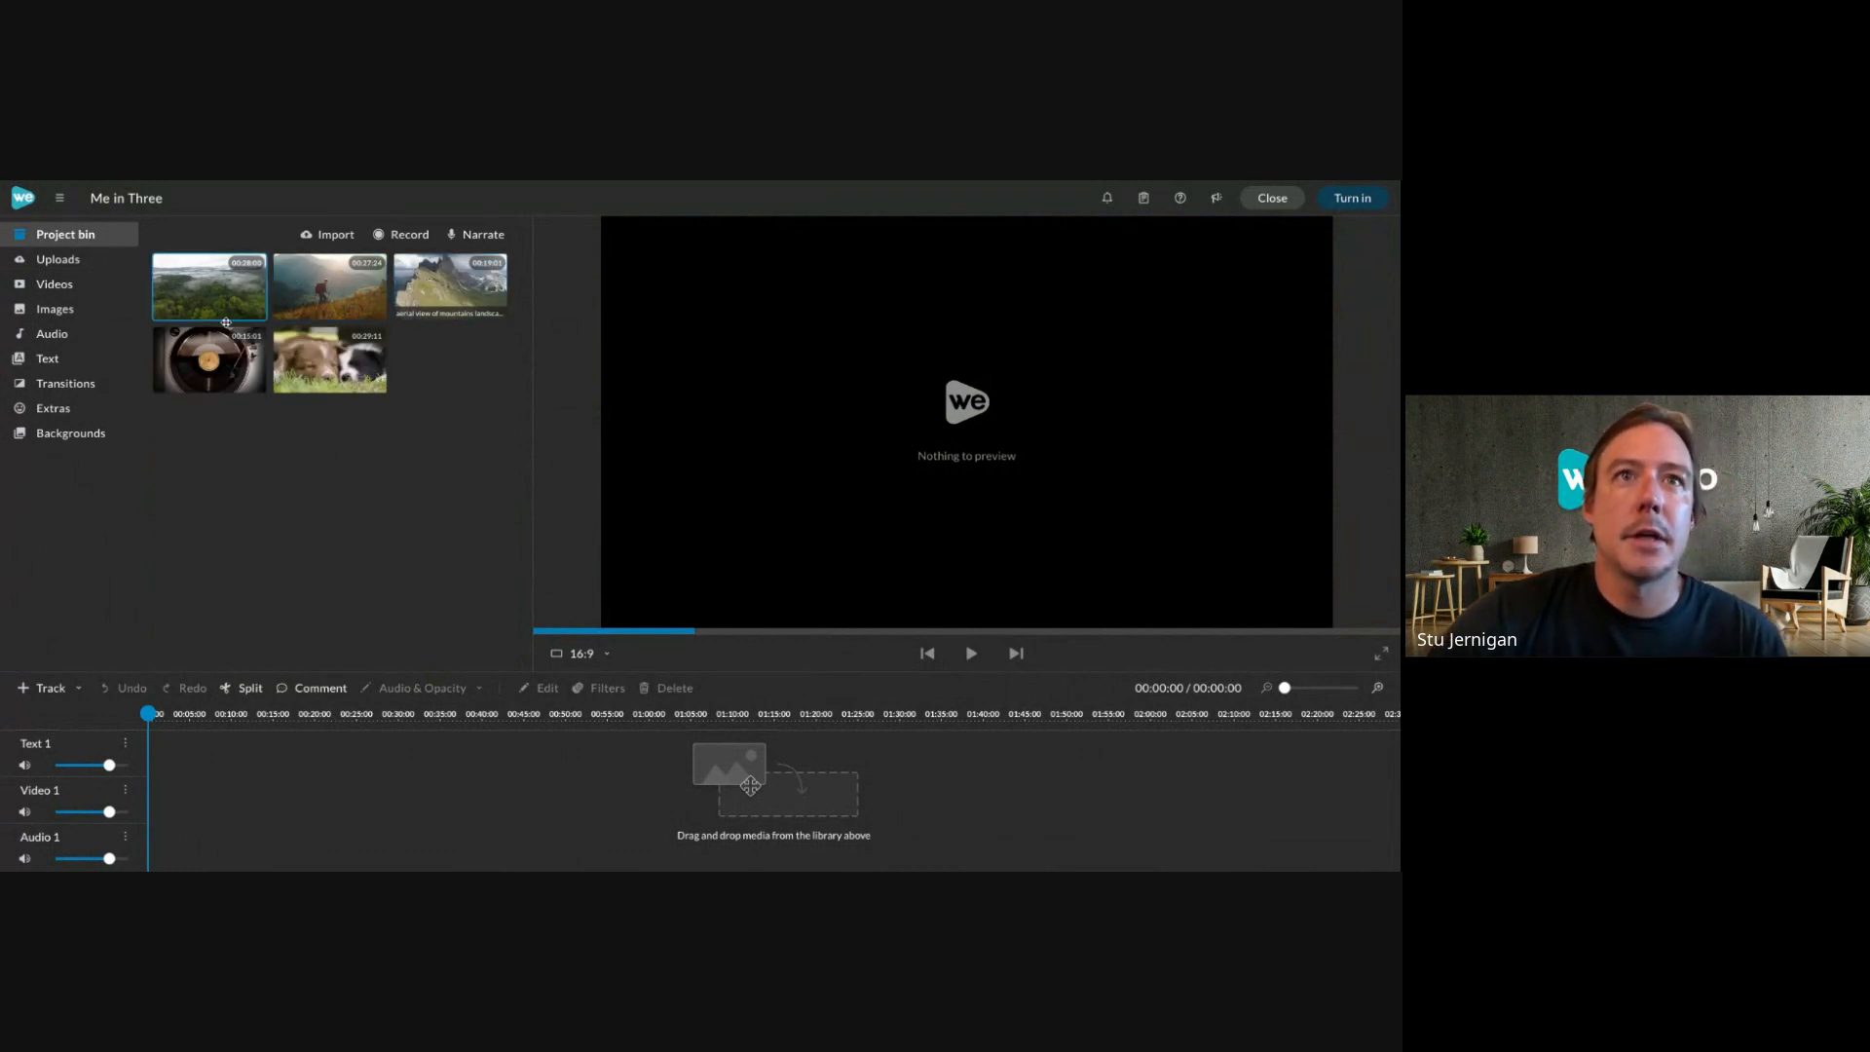
click(125, 263)
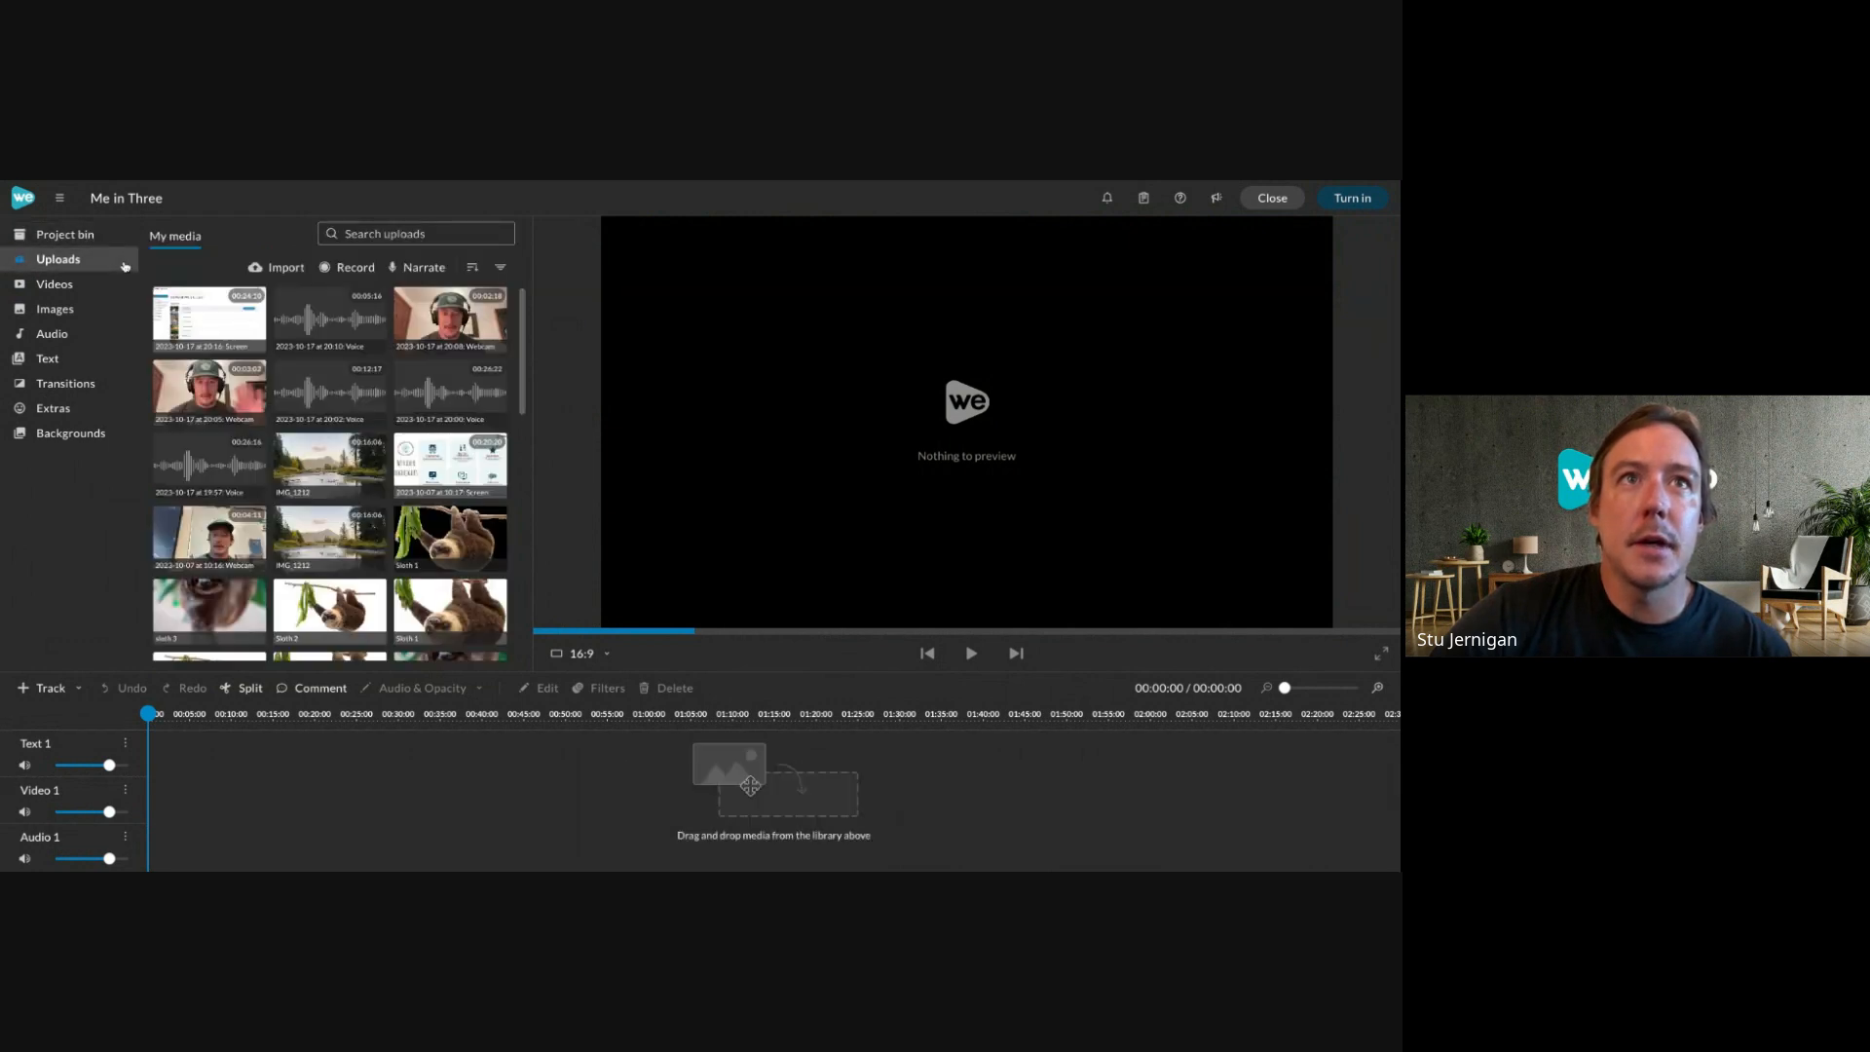
click(125, 235)
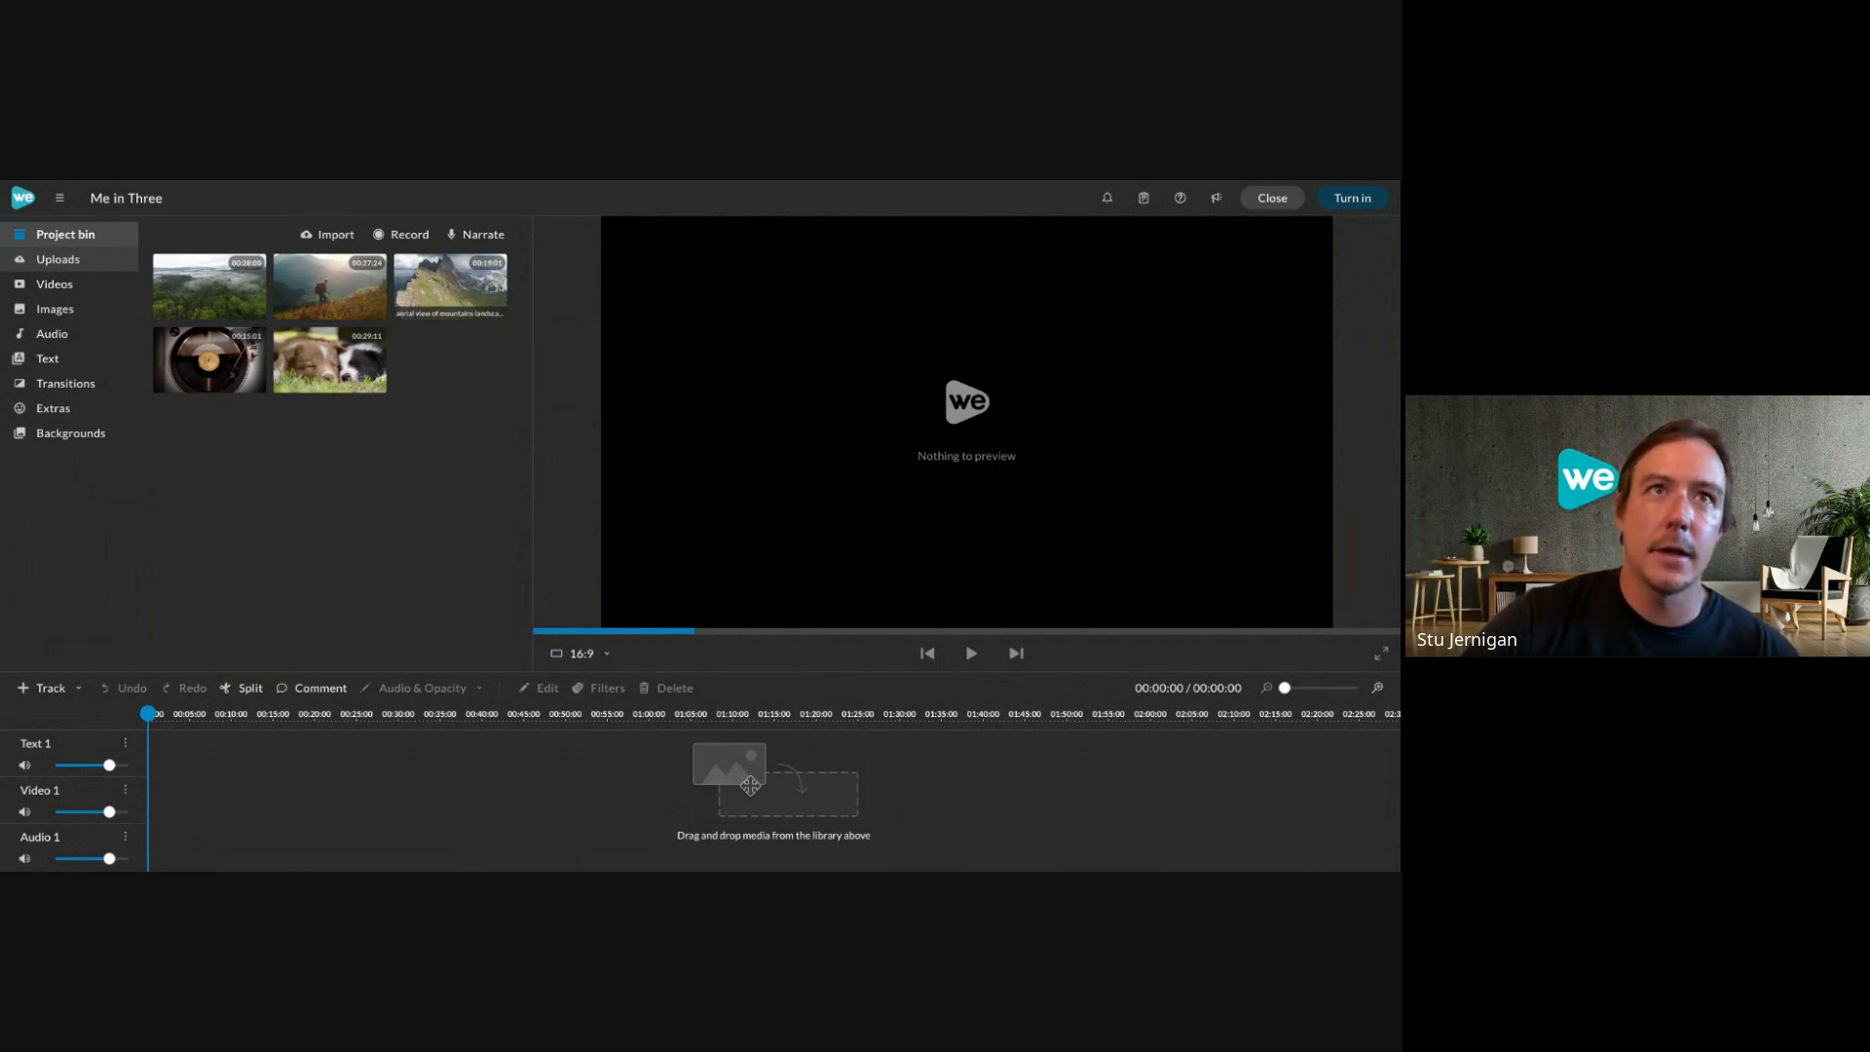
click(58, 259)
scroll(411, 474, down, 1)
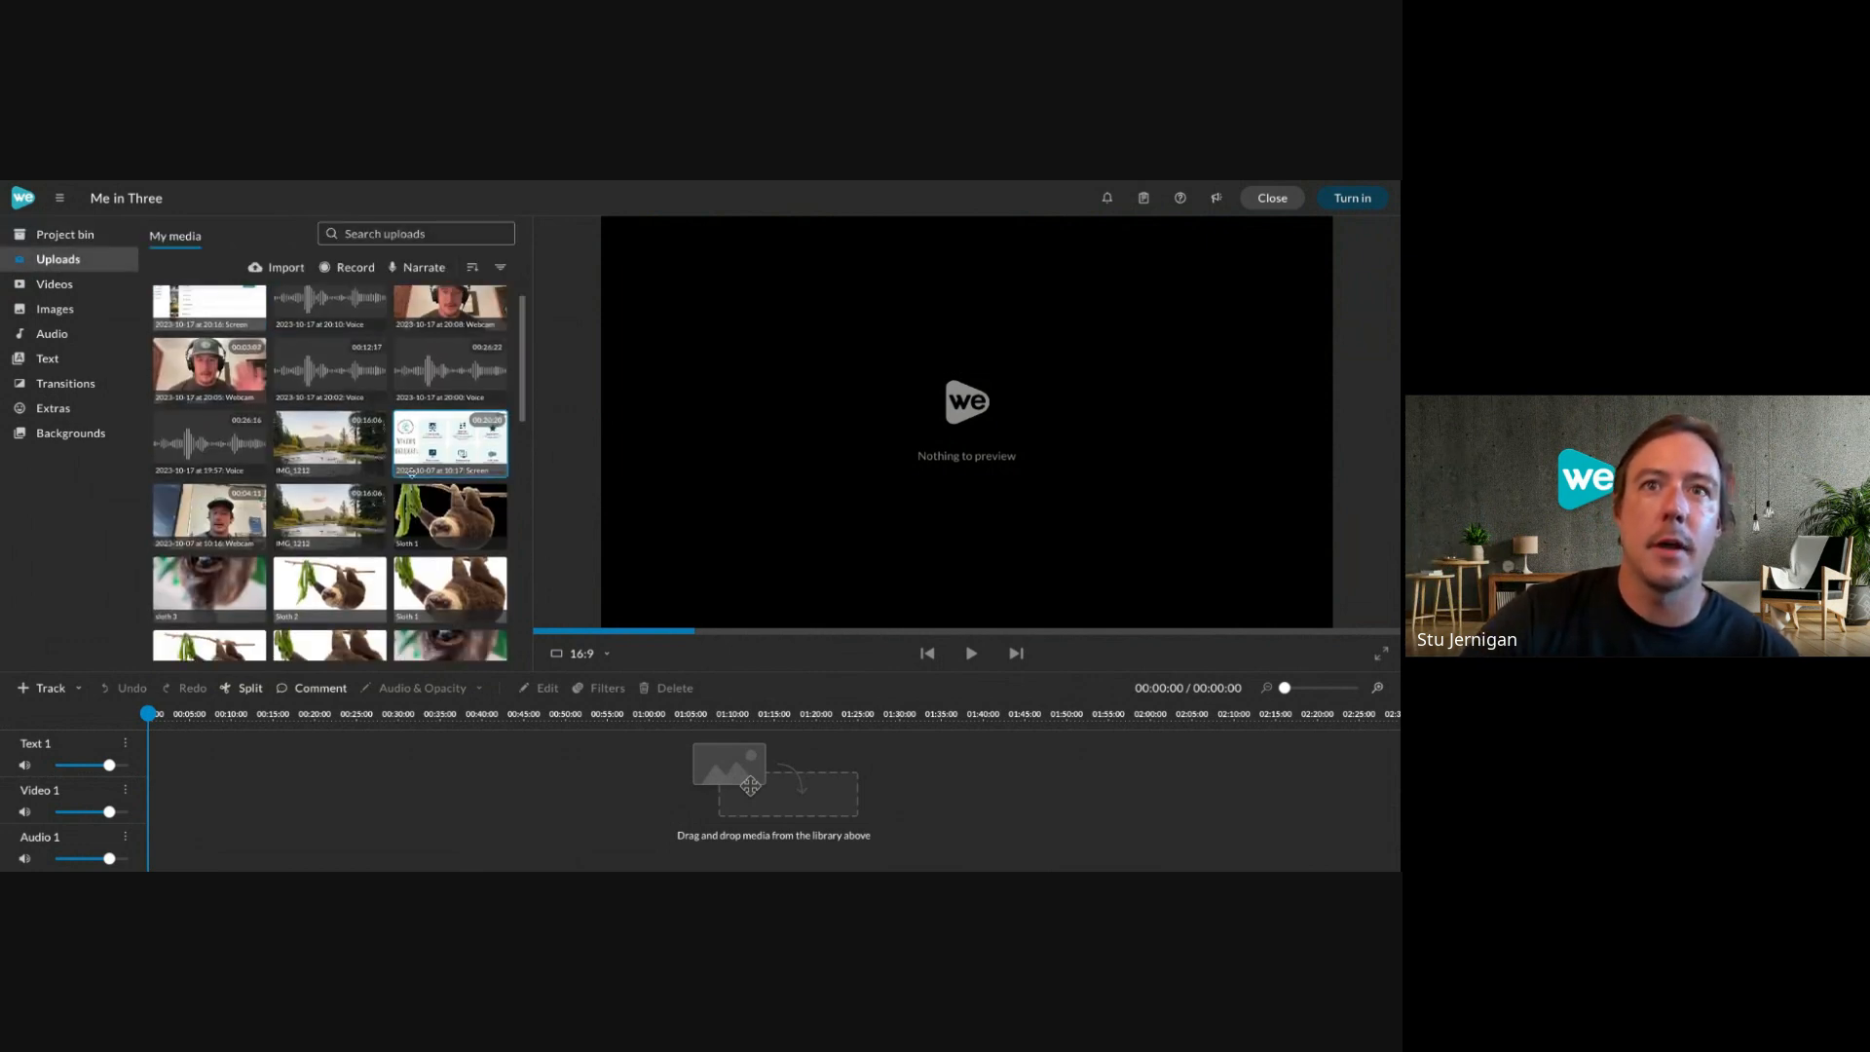
scroll(411, 473, down, 2)
scroll(411, 473, up, 2)
scroll(411, 473, down, 1)
scroll(411, 474, up, 2)
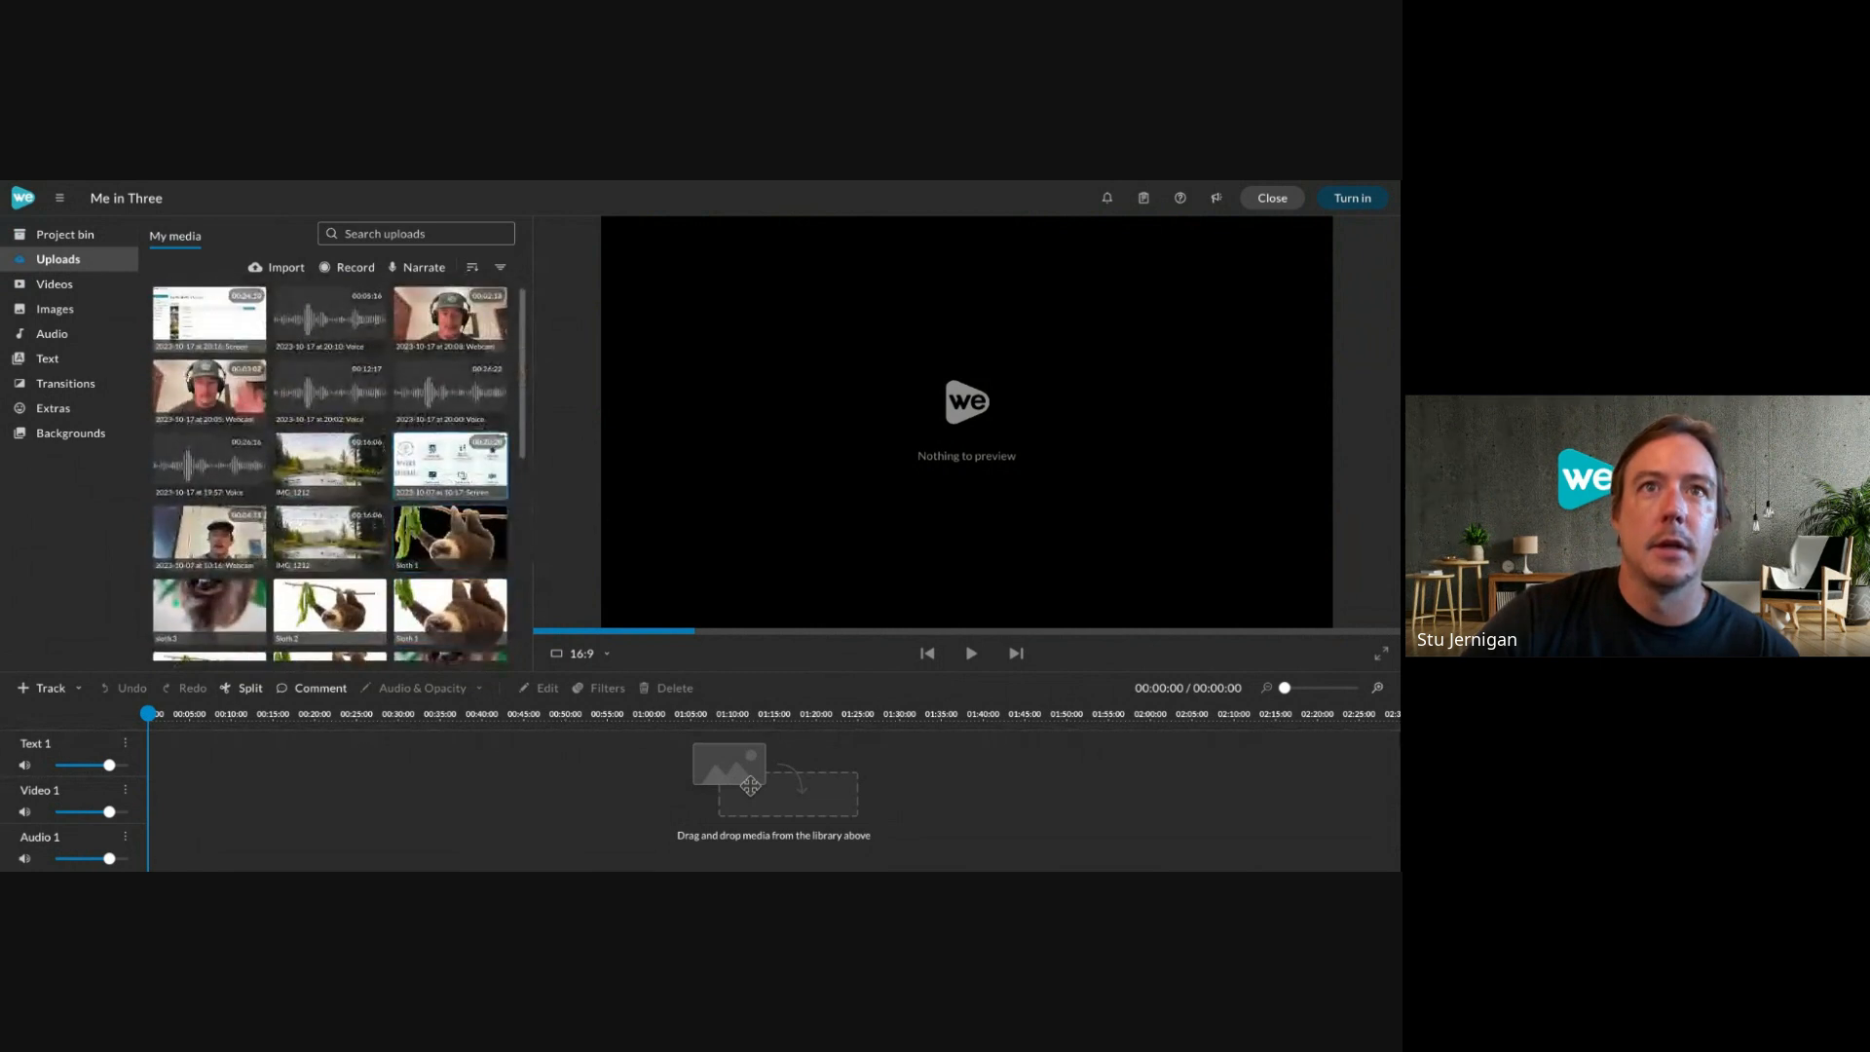
Share the uploaded clip of the river with a mountain behind it to the project and return to the project bin.
click(319, 462)
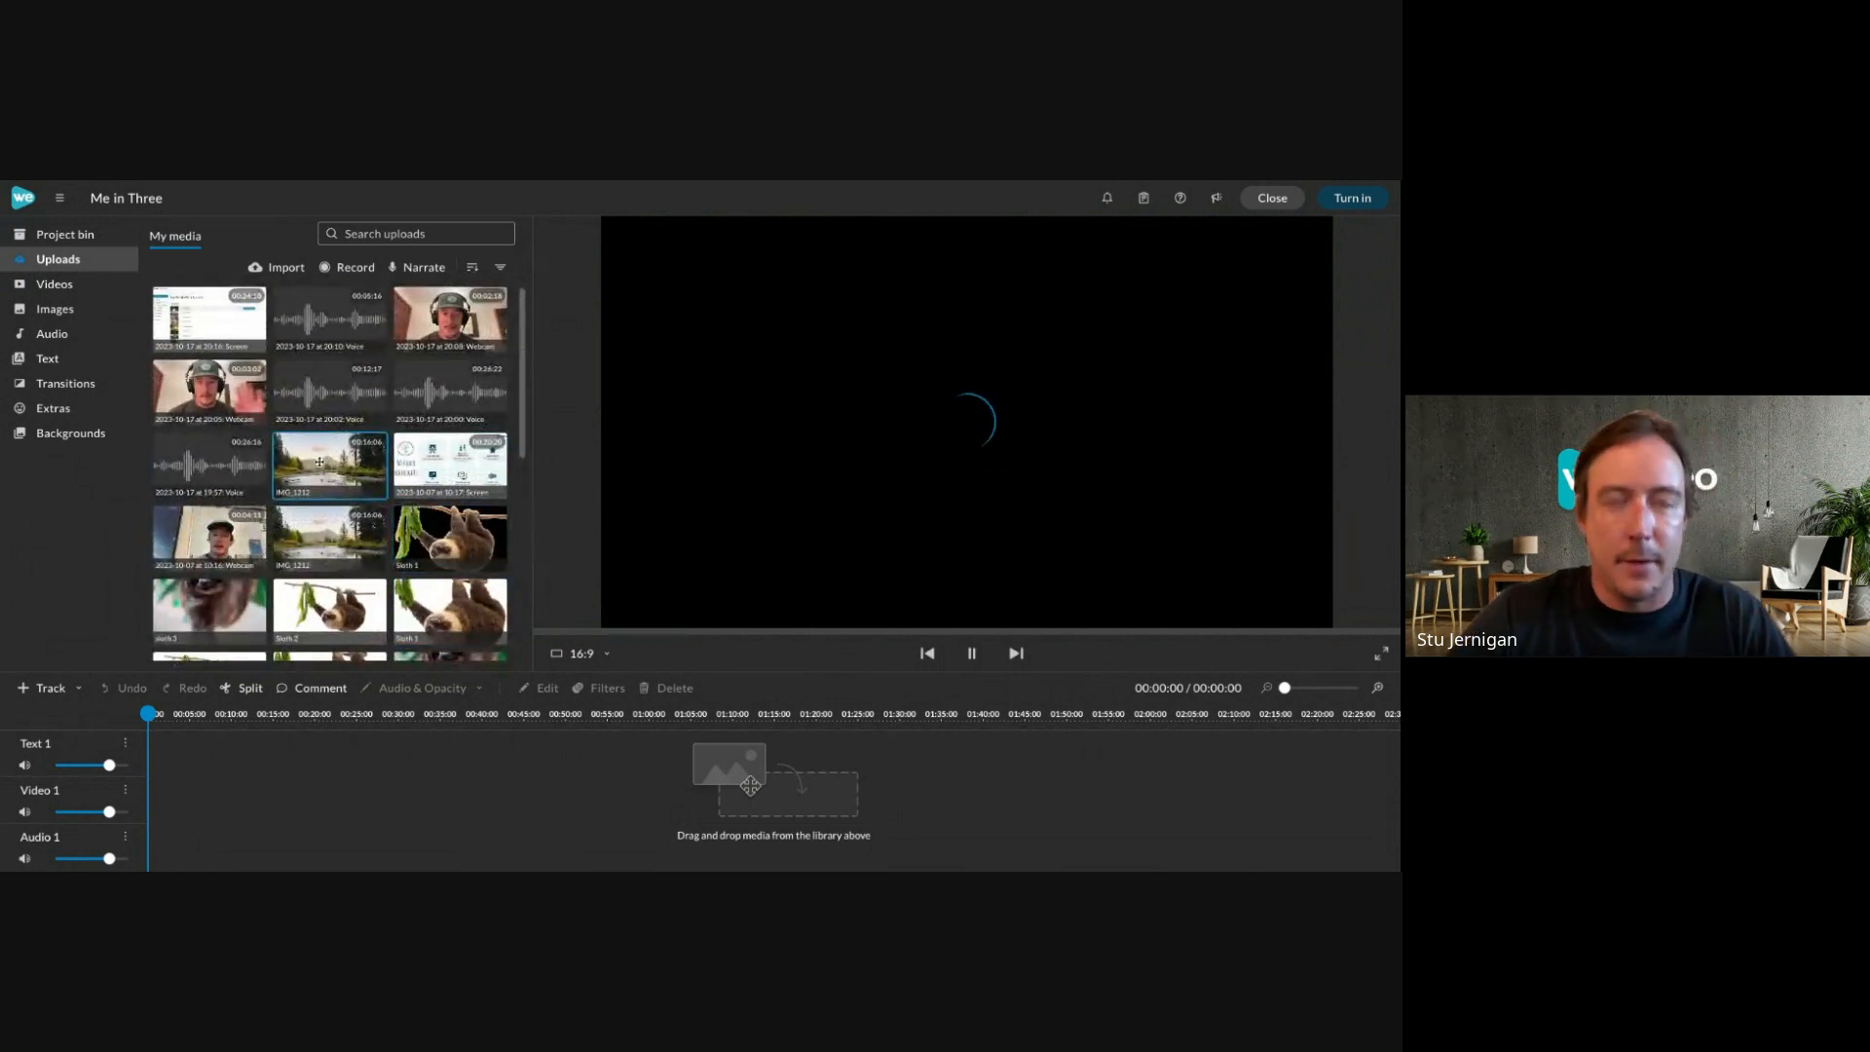
right_click(319, 461)
click(341, 532)
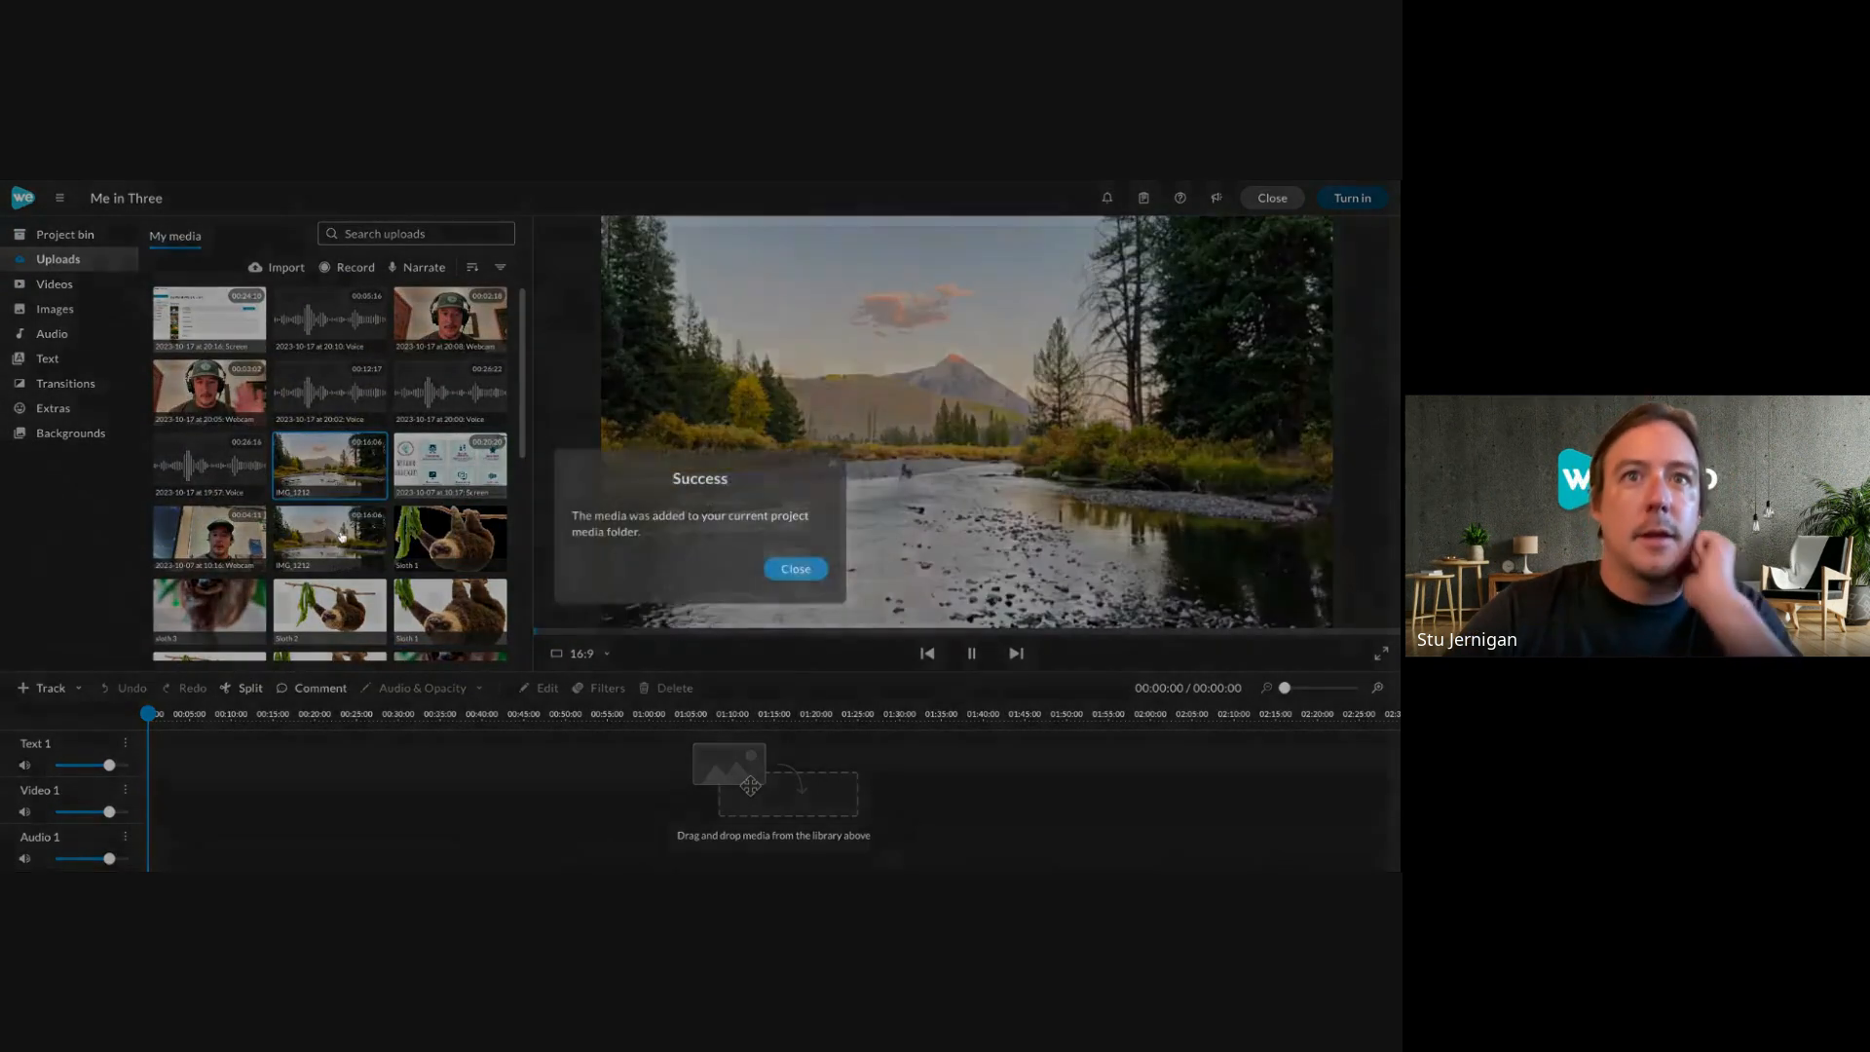
click(795, 568)
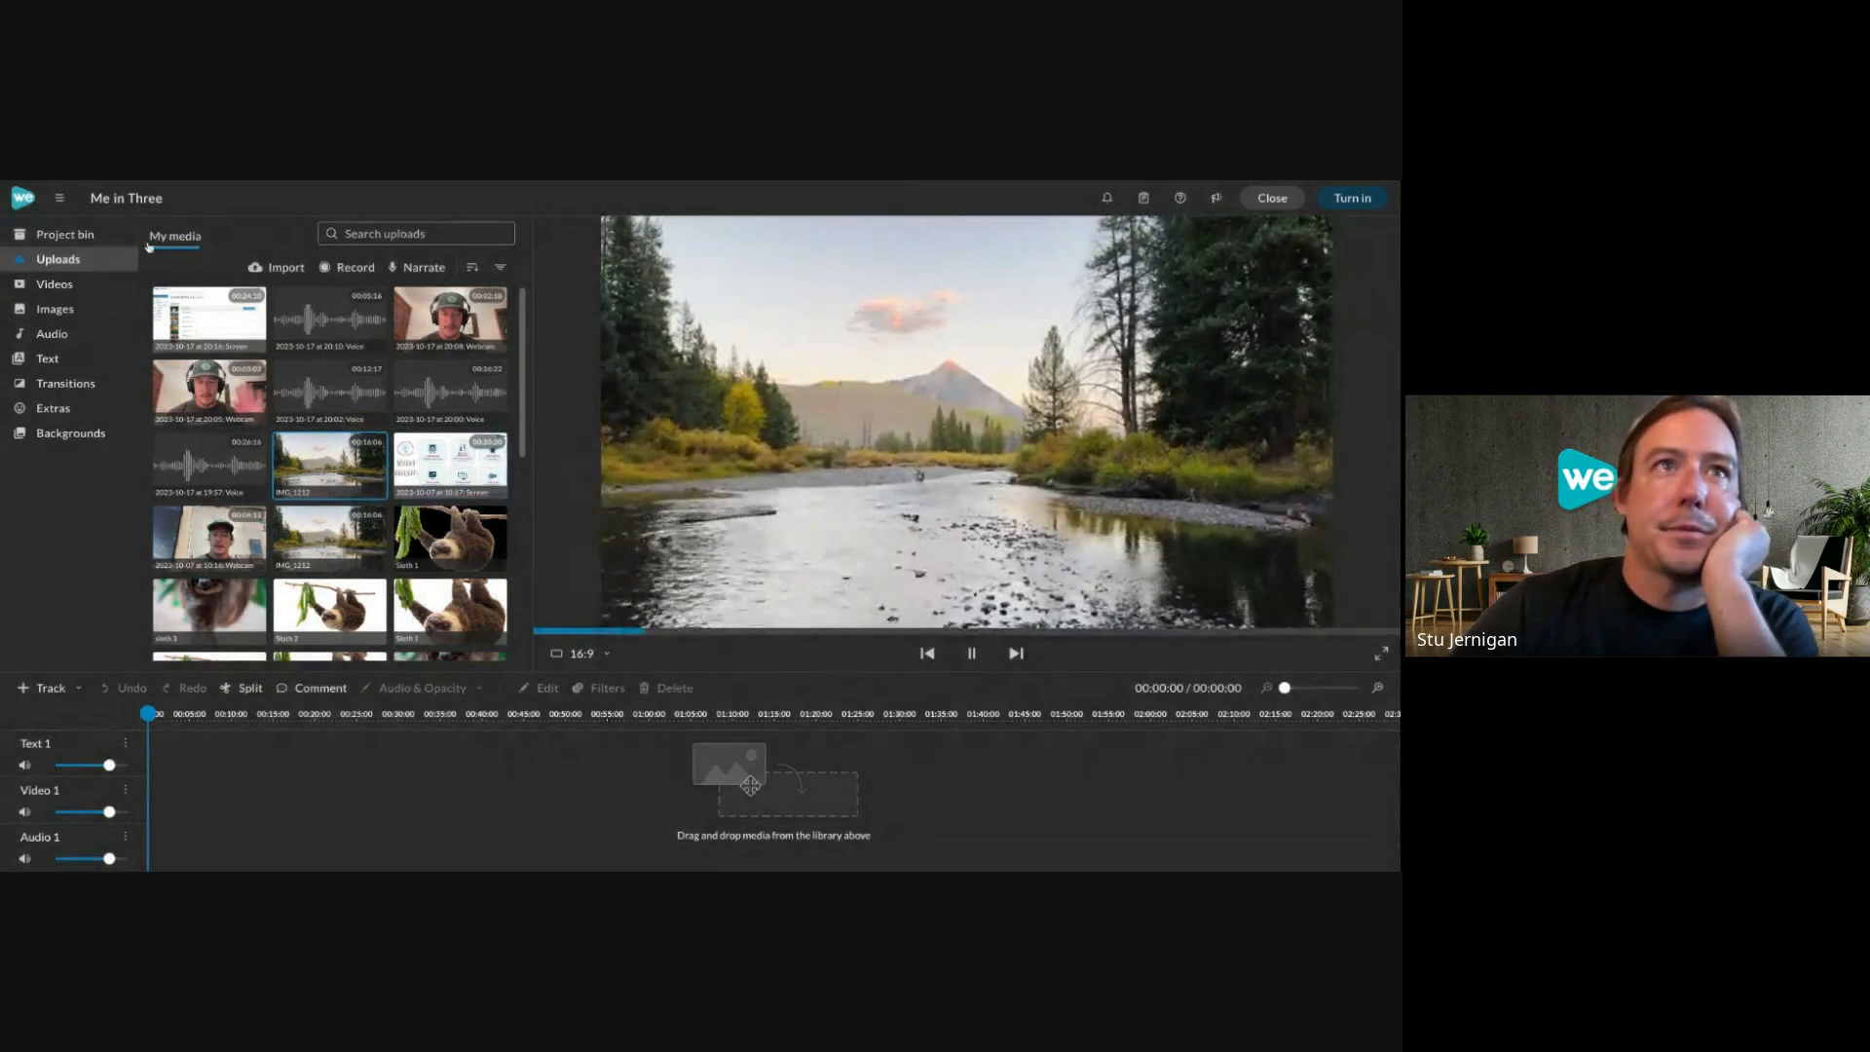
click(115, 235)
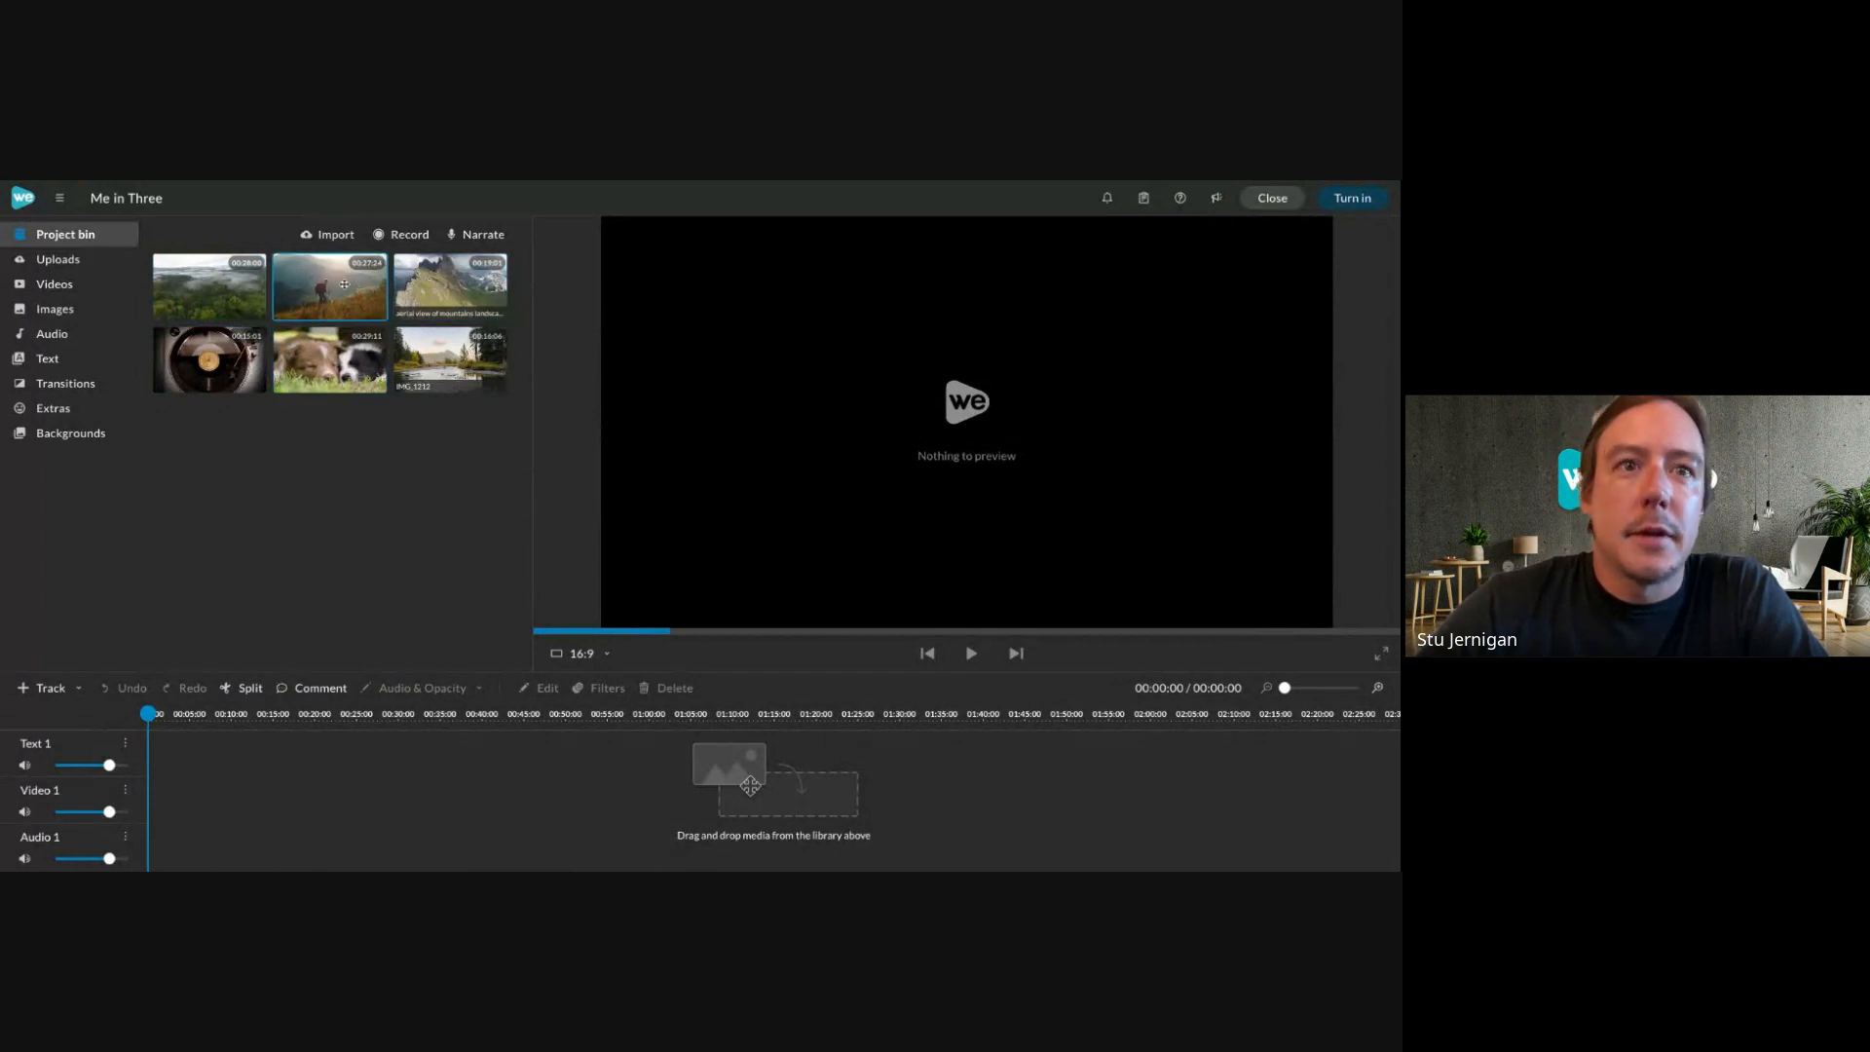
Place the hiker, river and puppies clips one after another on the Video 1 track, previewing the turntable clip without adding it.
drag(344, 283, 292, 799)
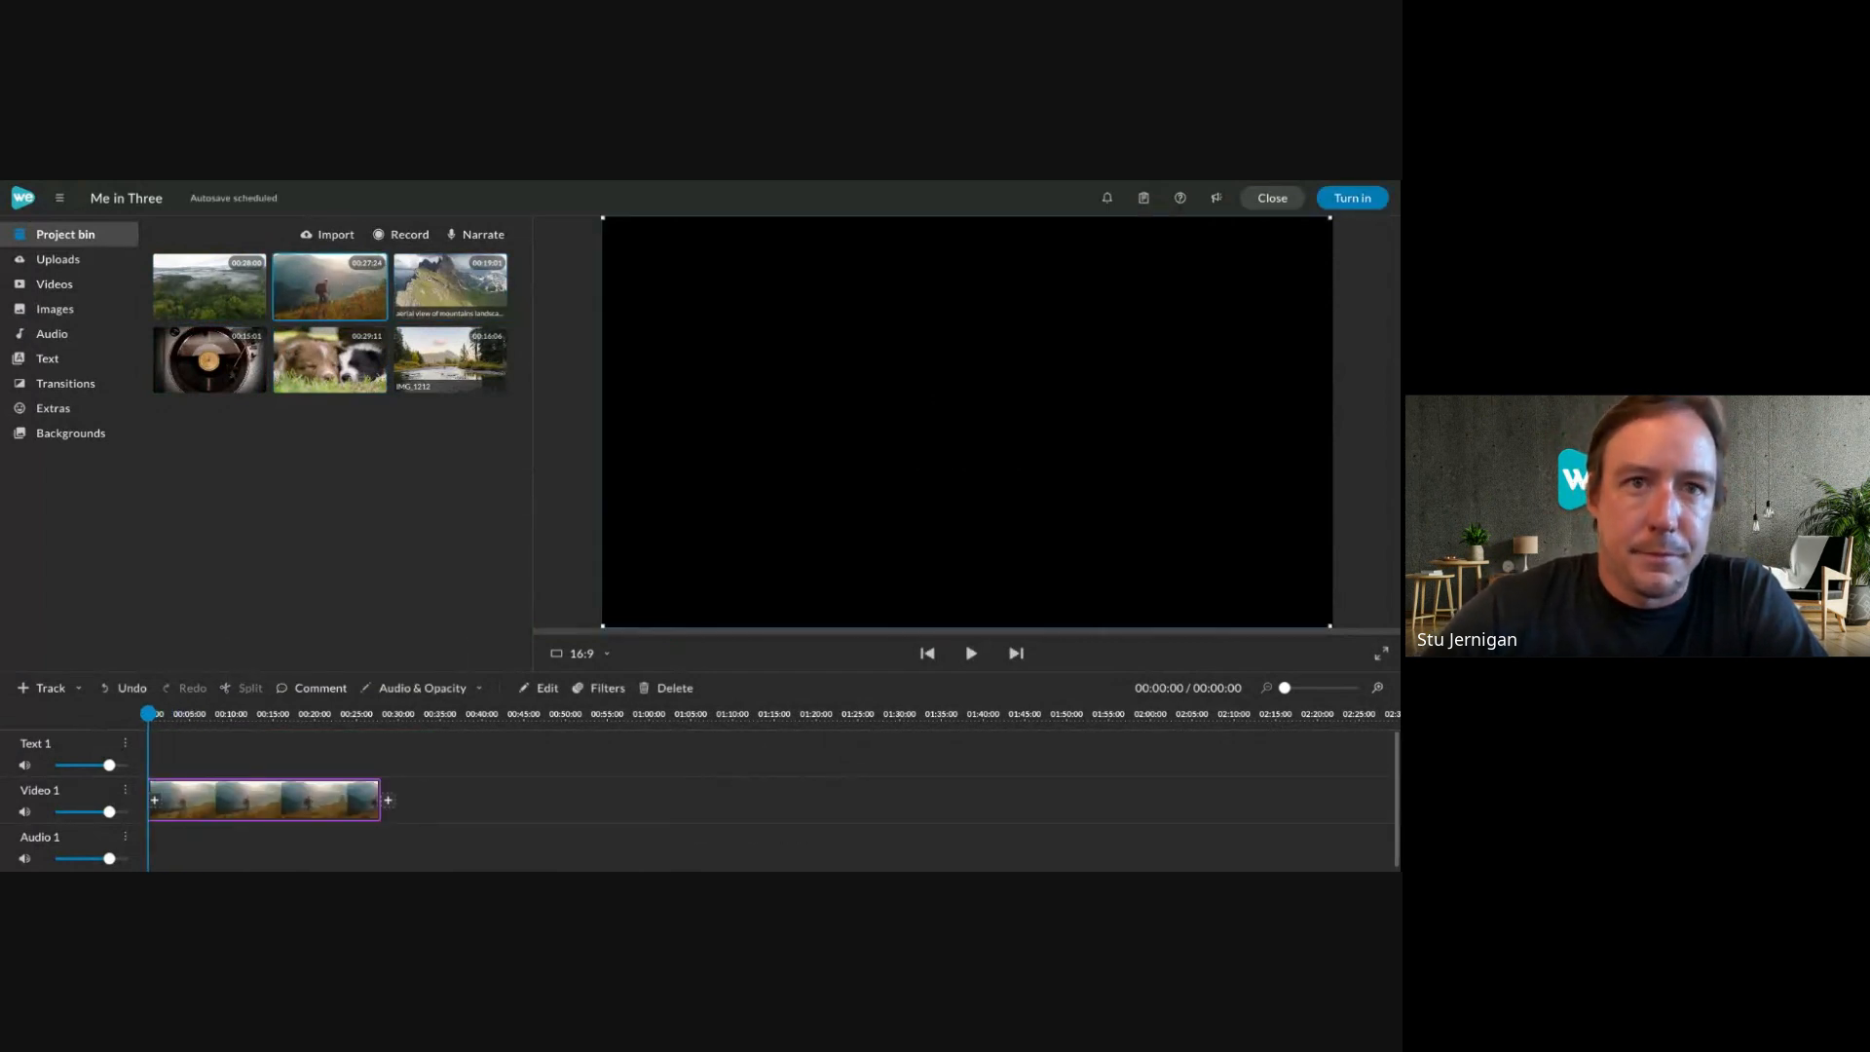
click(440, 343)
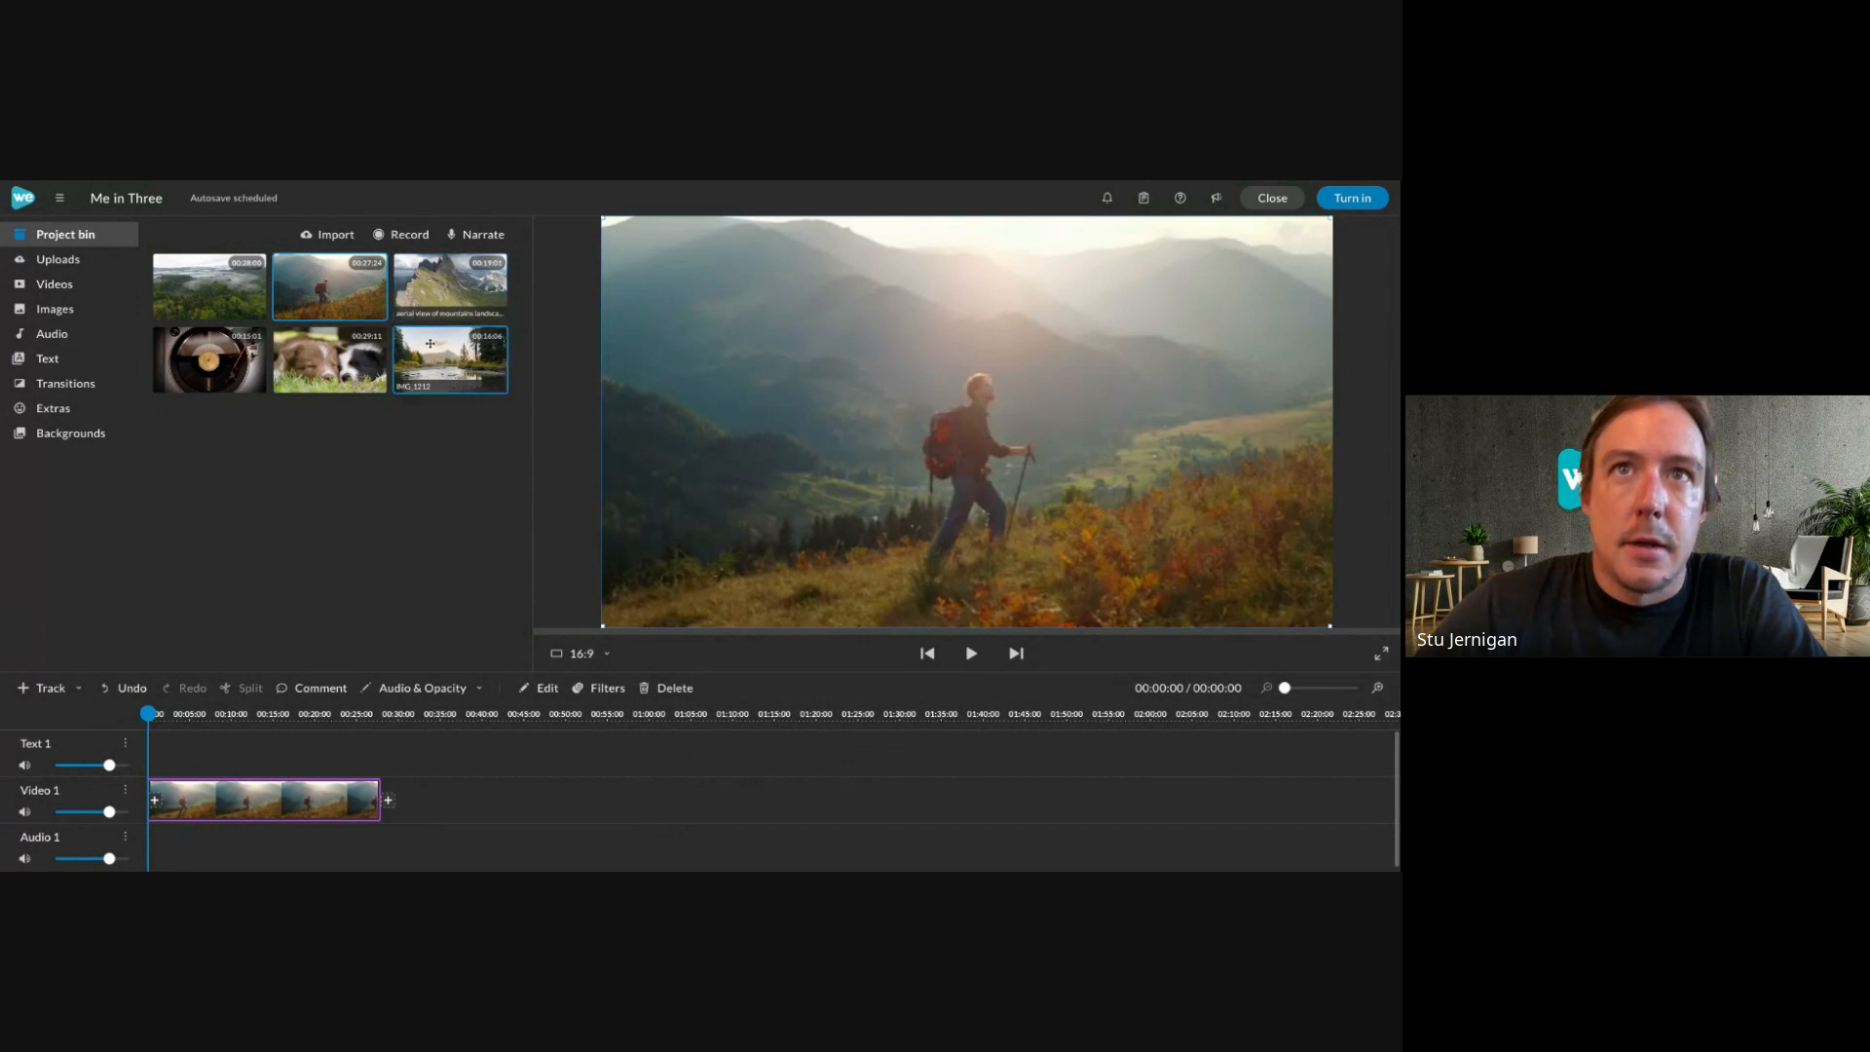
drag(443, 352, 448, 798)
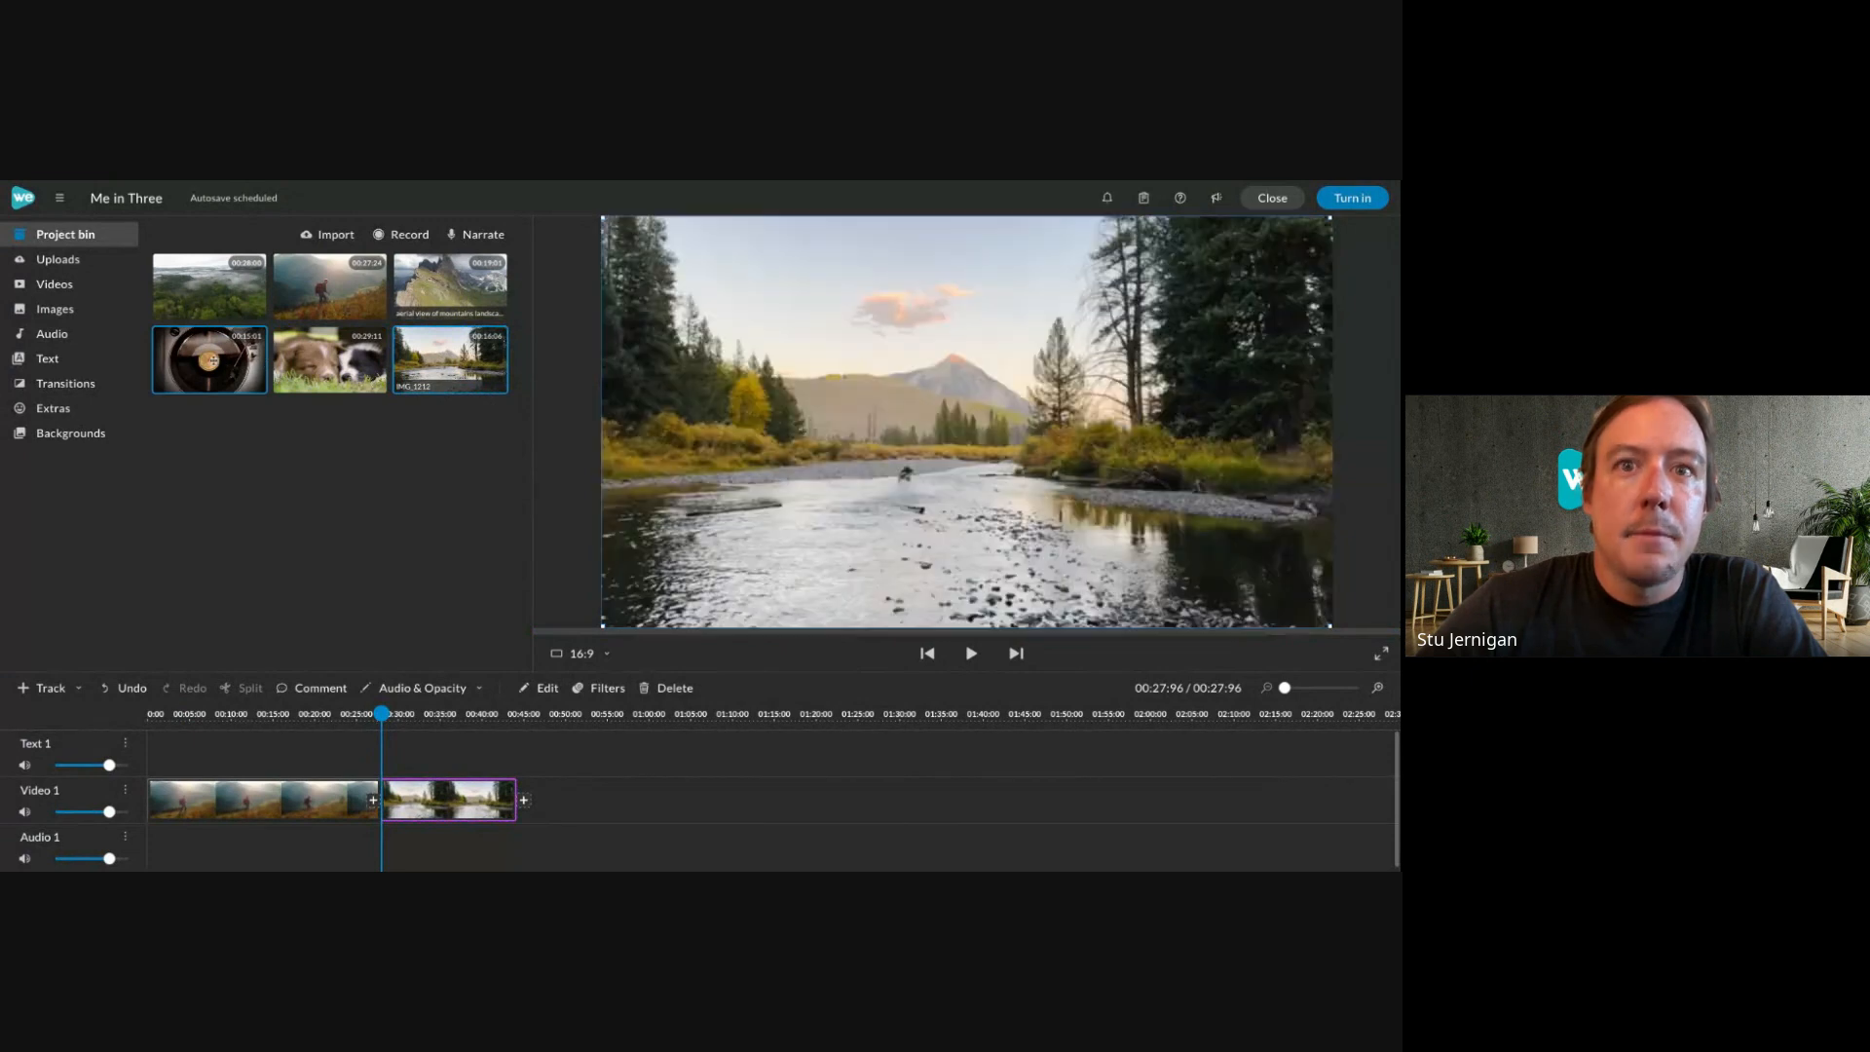
click(226, 364)
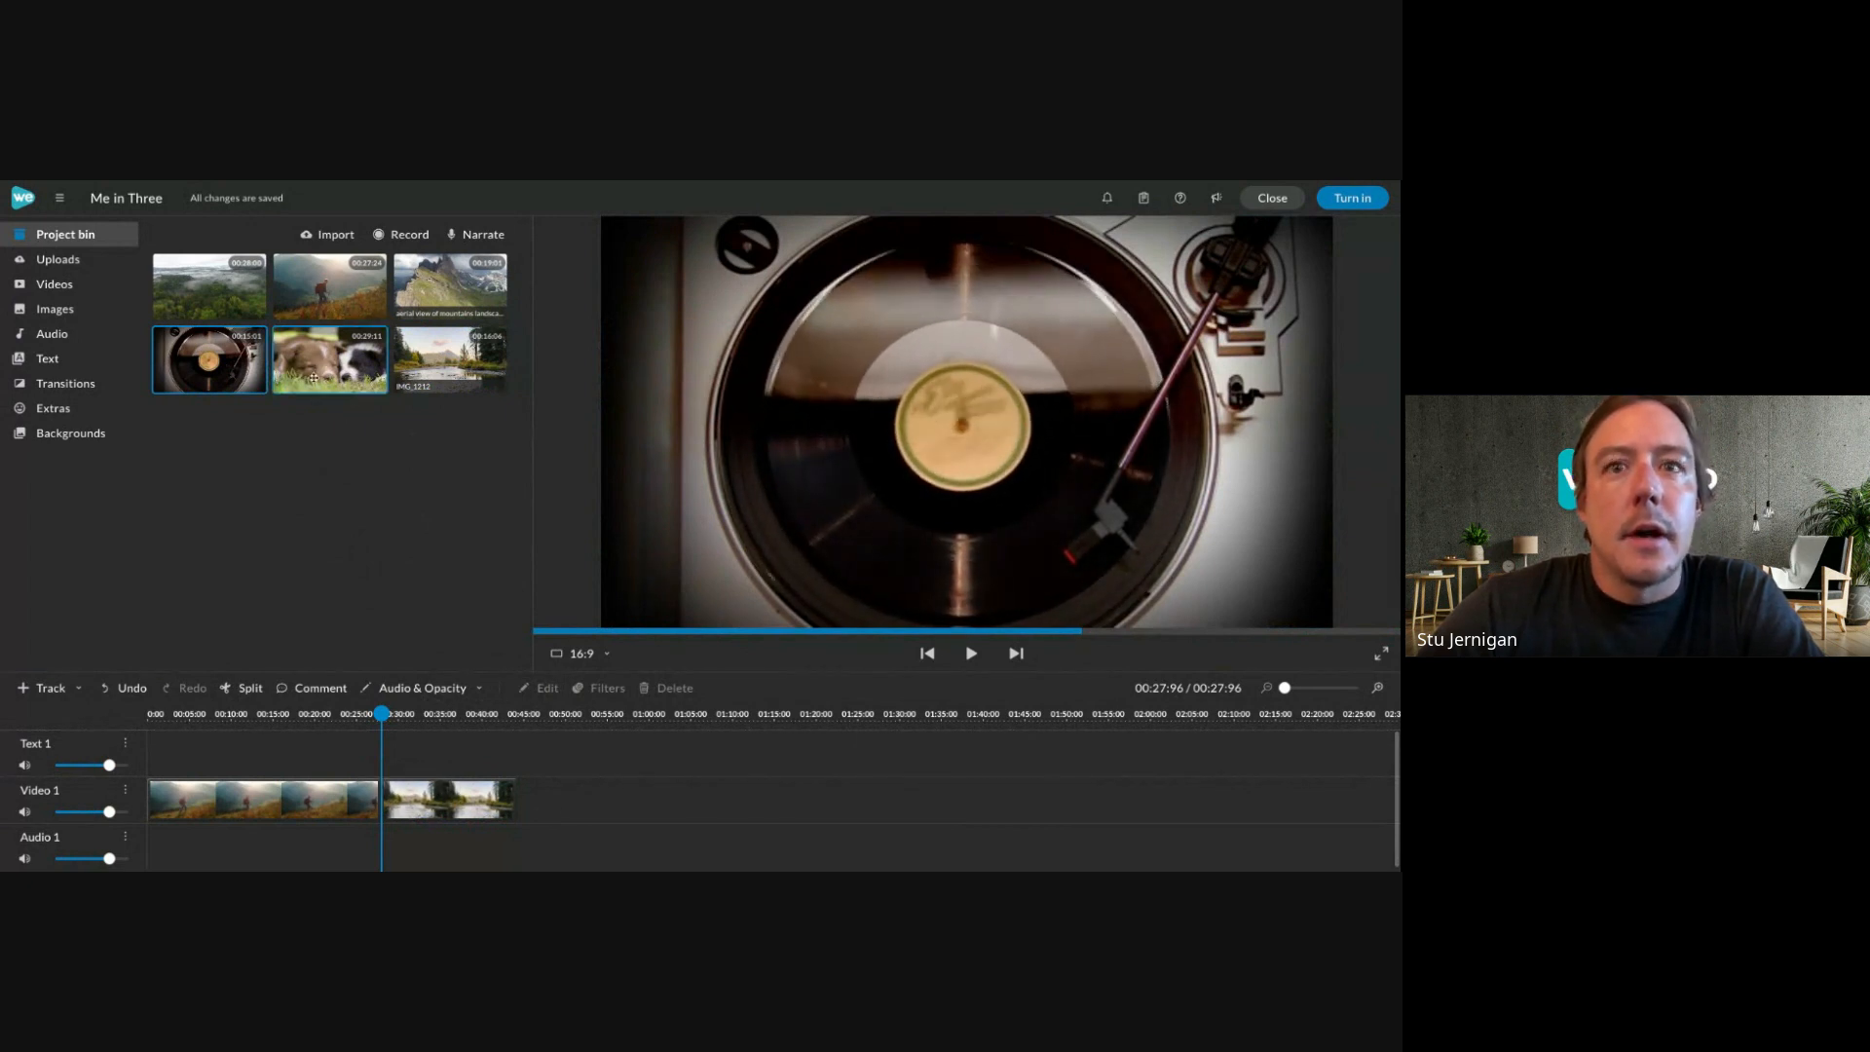
drag(330, 364, 524, 799)
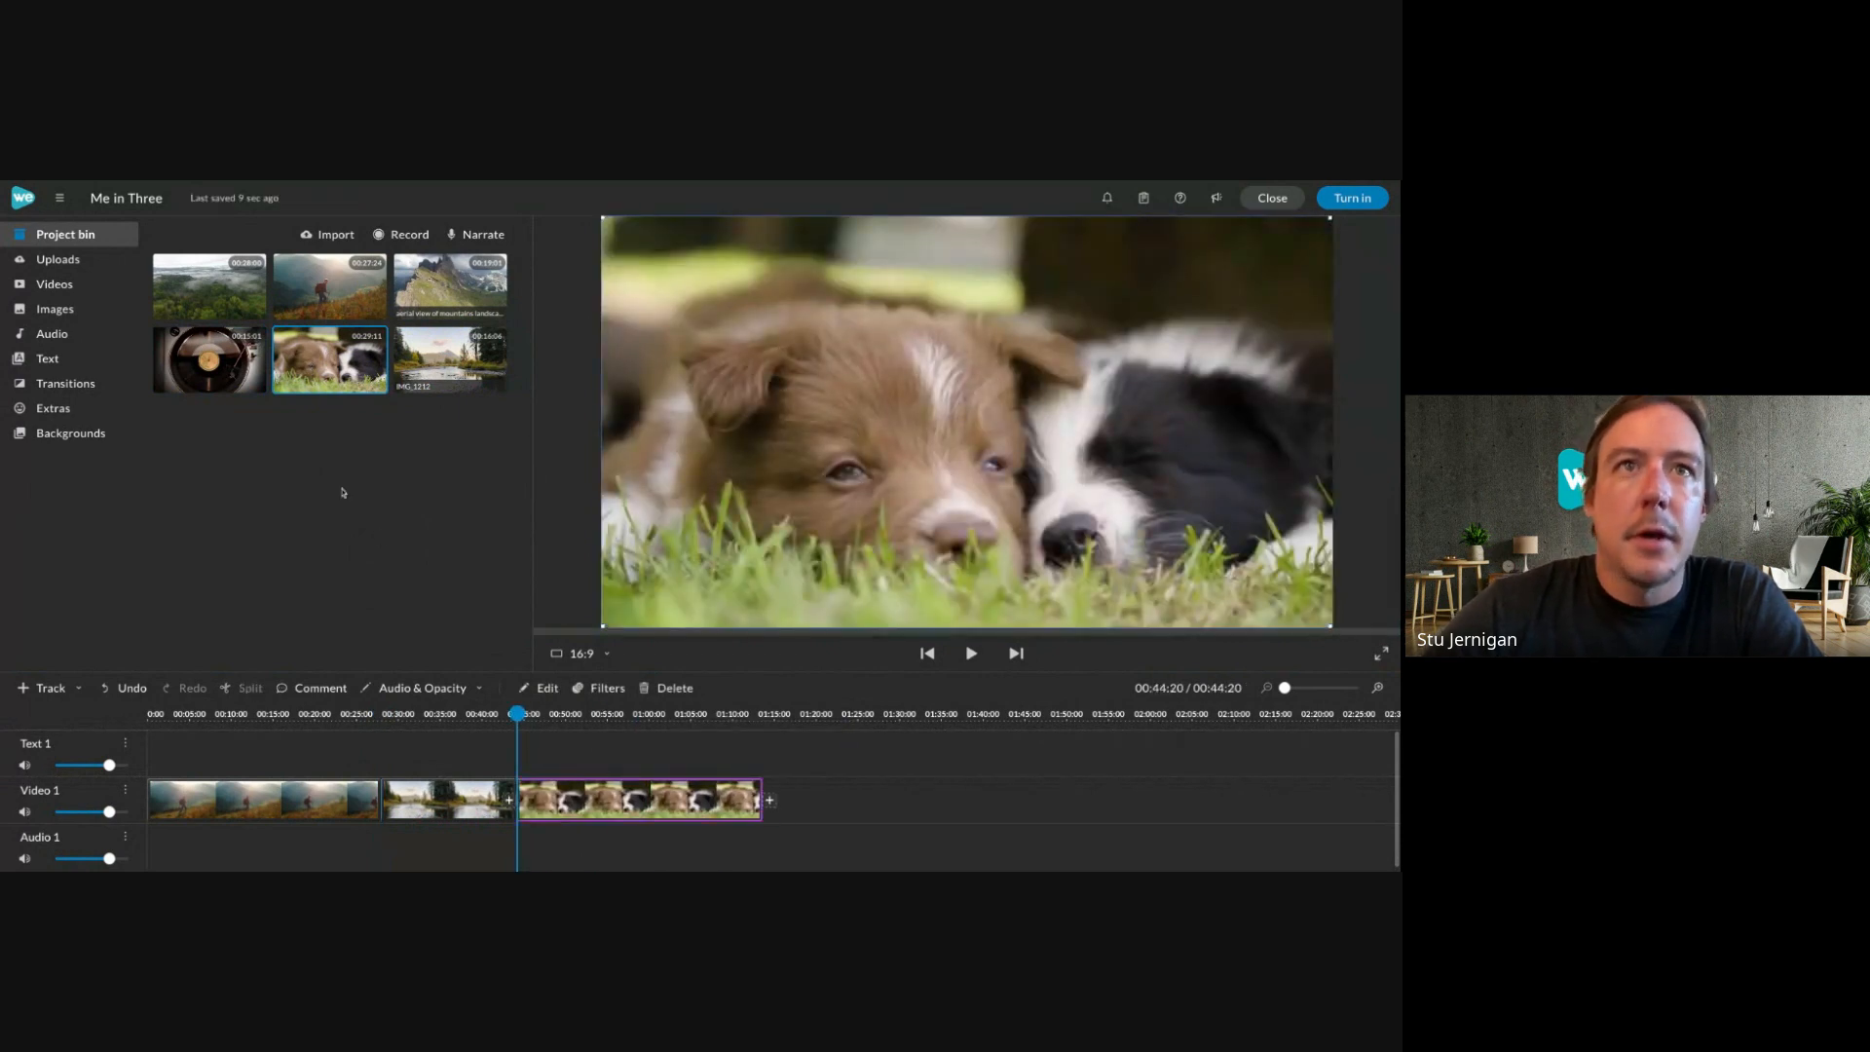
Insert the turntable clip between the hiker and river clips, pushing the following clips along, and delete the puppies clip from Video 1.
click(210, 362)
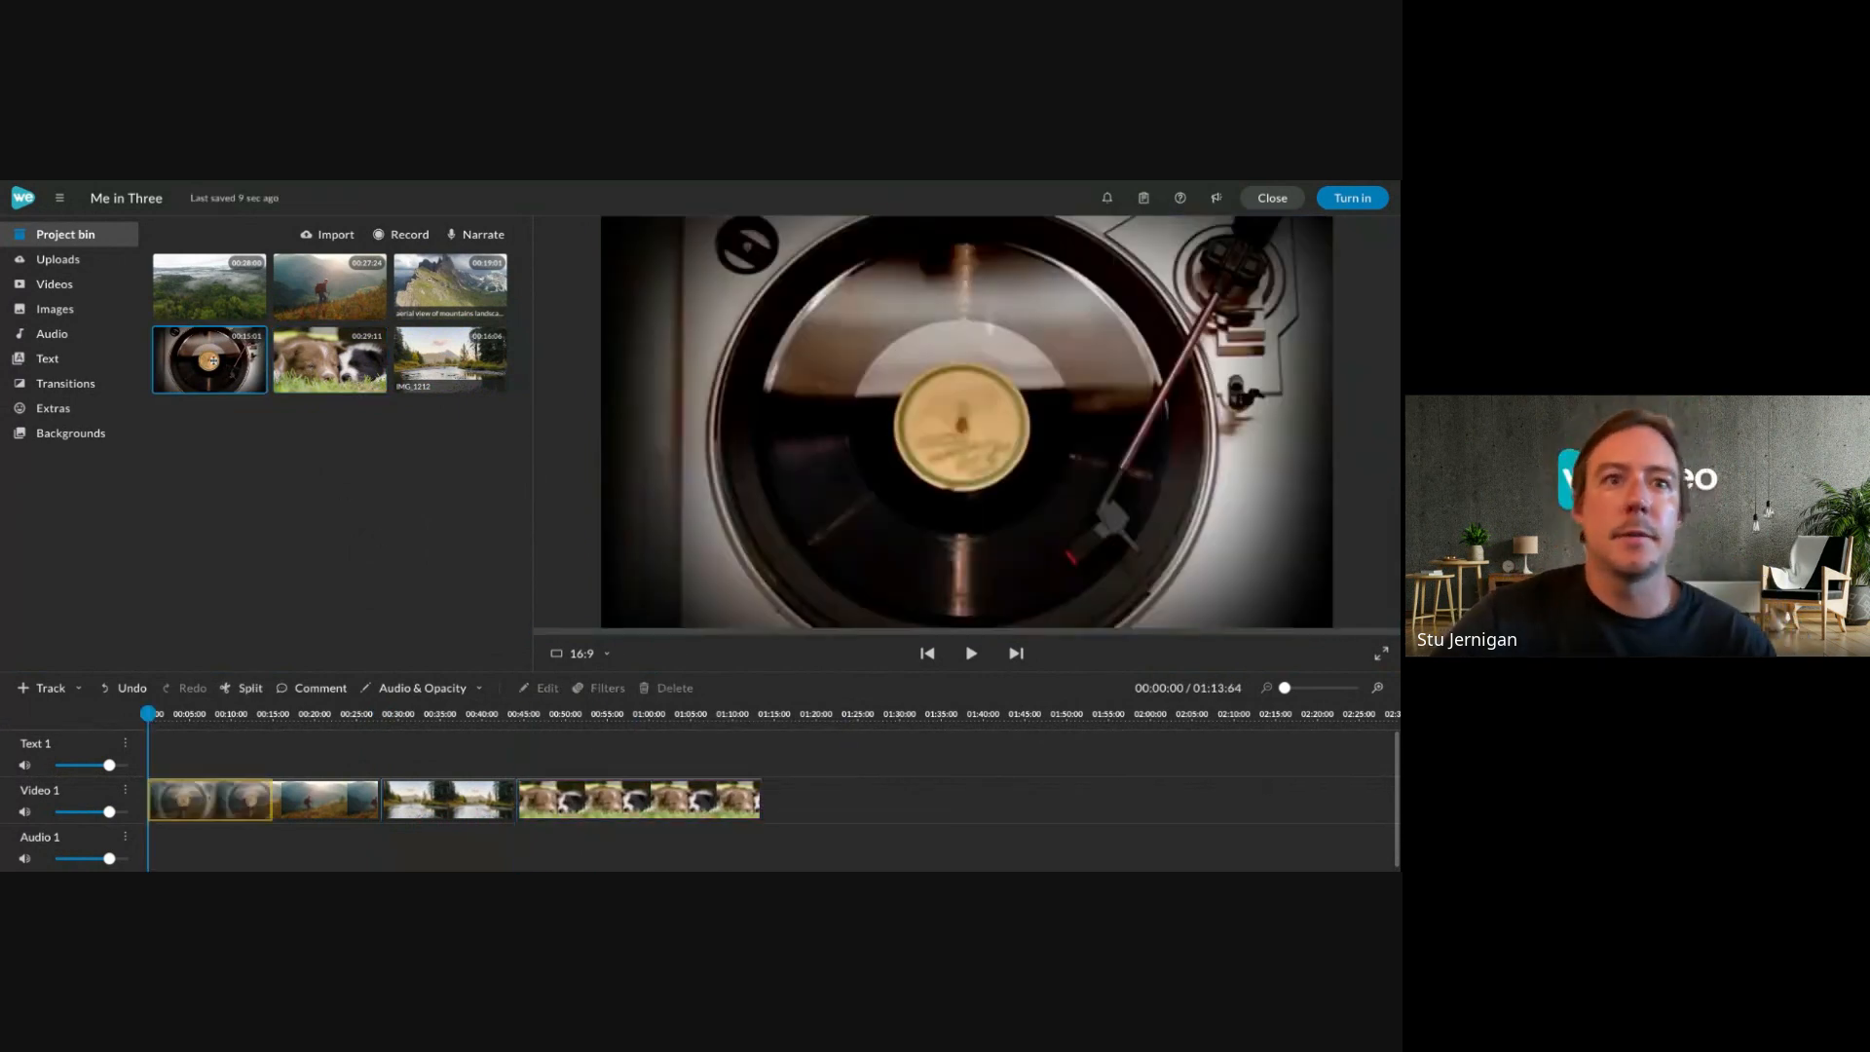
drag(148, 714, 371, 714)
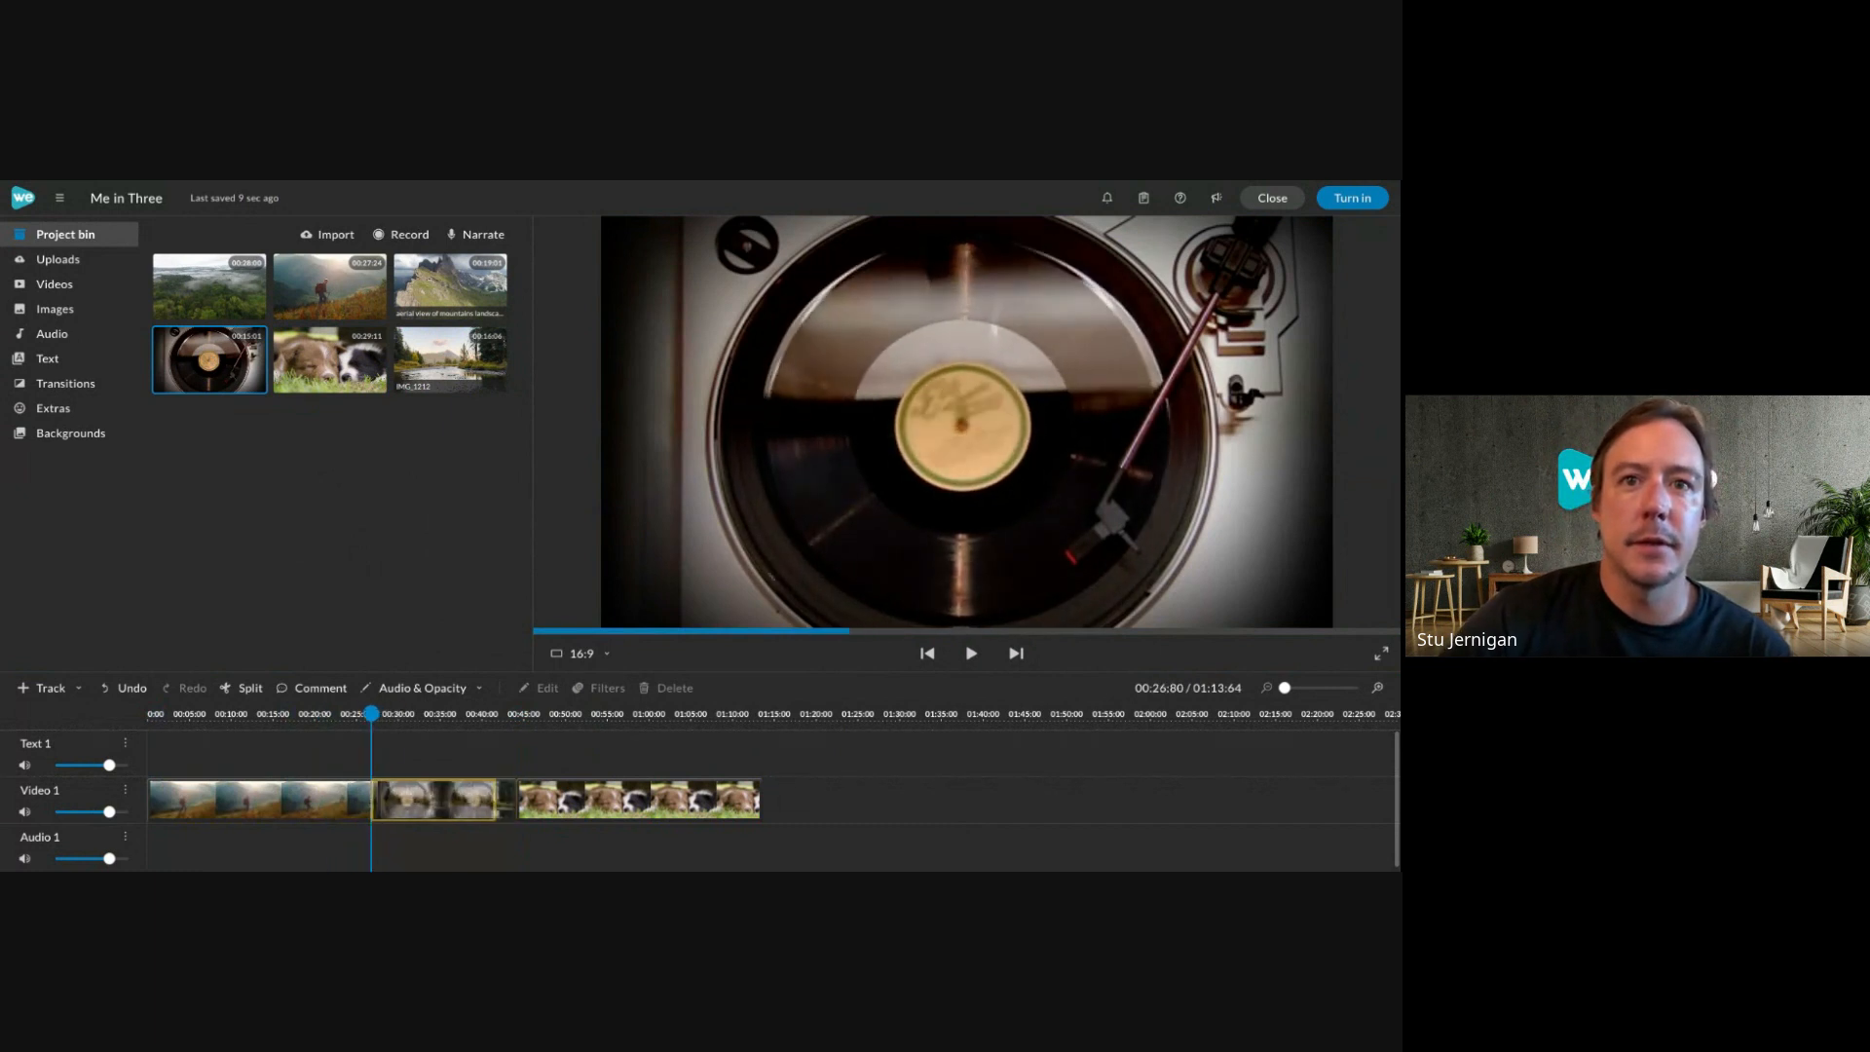
mouse_move(434, 800)
mouse_down()
mouse_move(414, 614)
mouse_move(365, 545)
mouse_move(467, 800)
mouse_move(444, 800)
mouse_up()
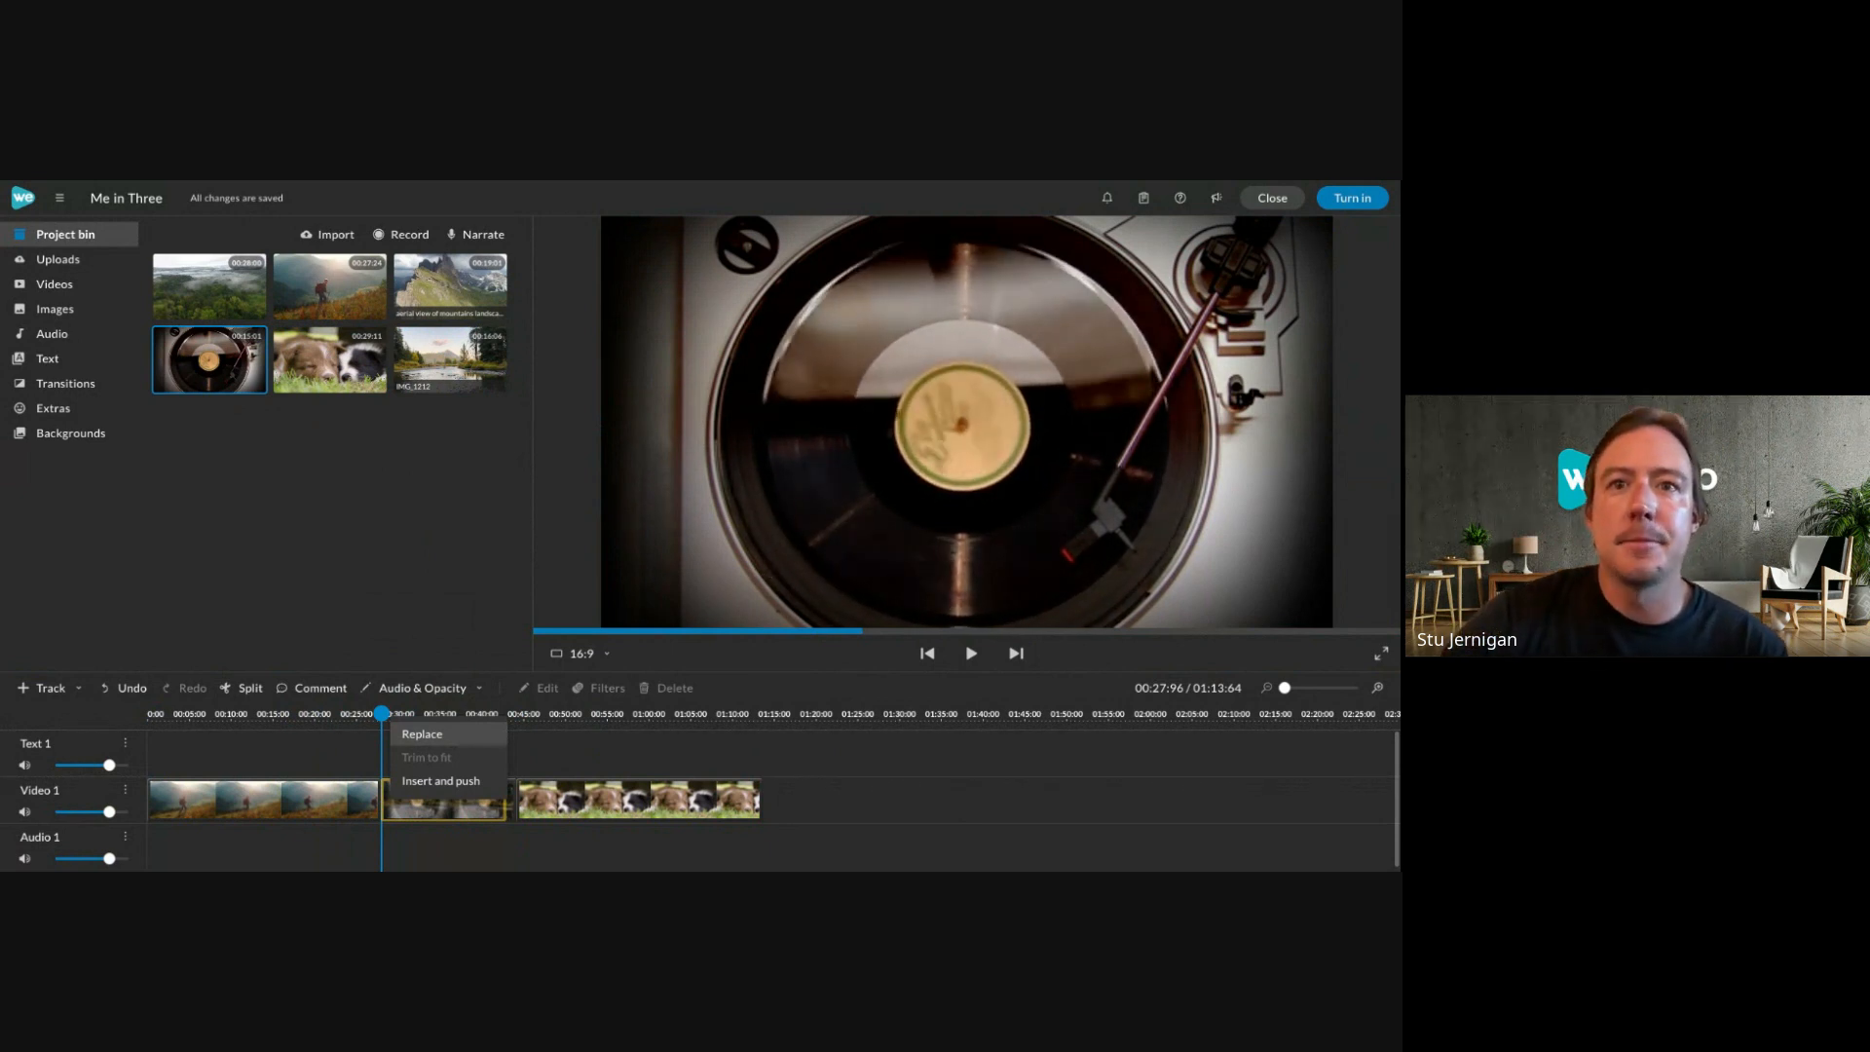
click(423, 782)
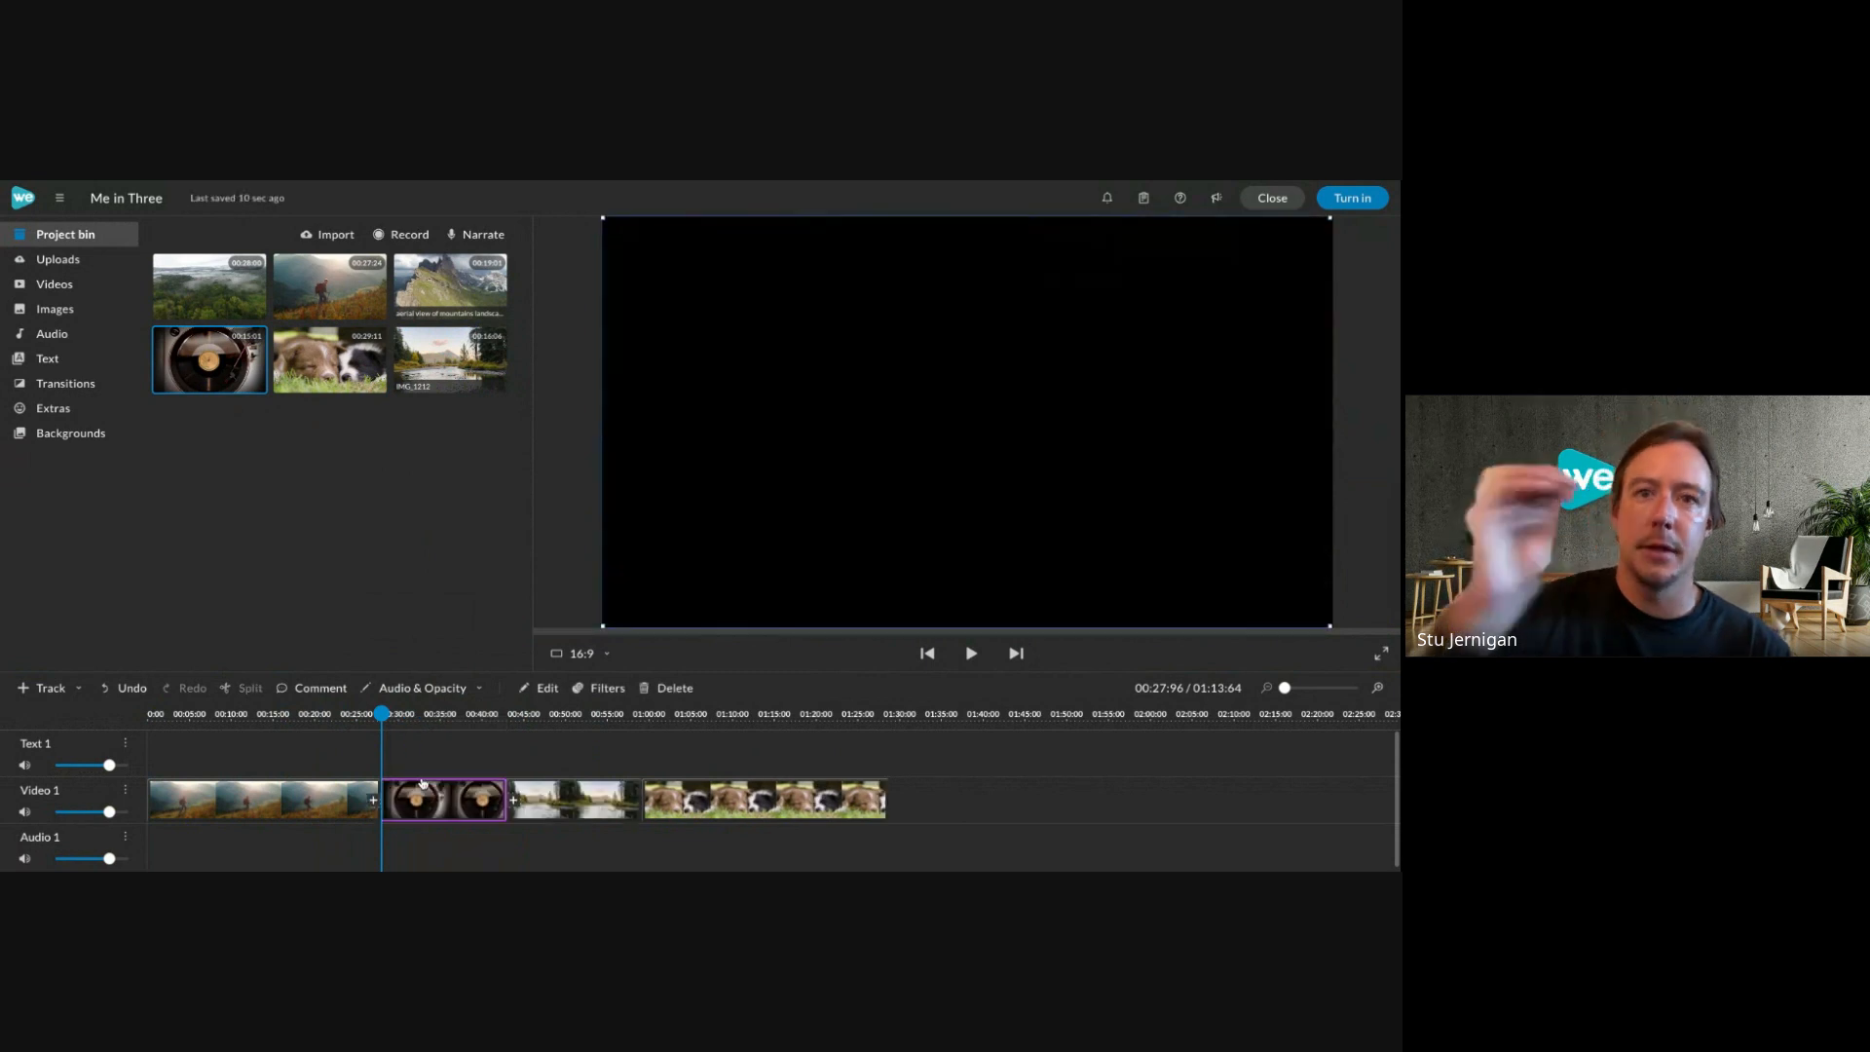
click(789, 779)
key(Delete)
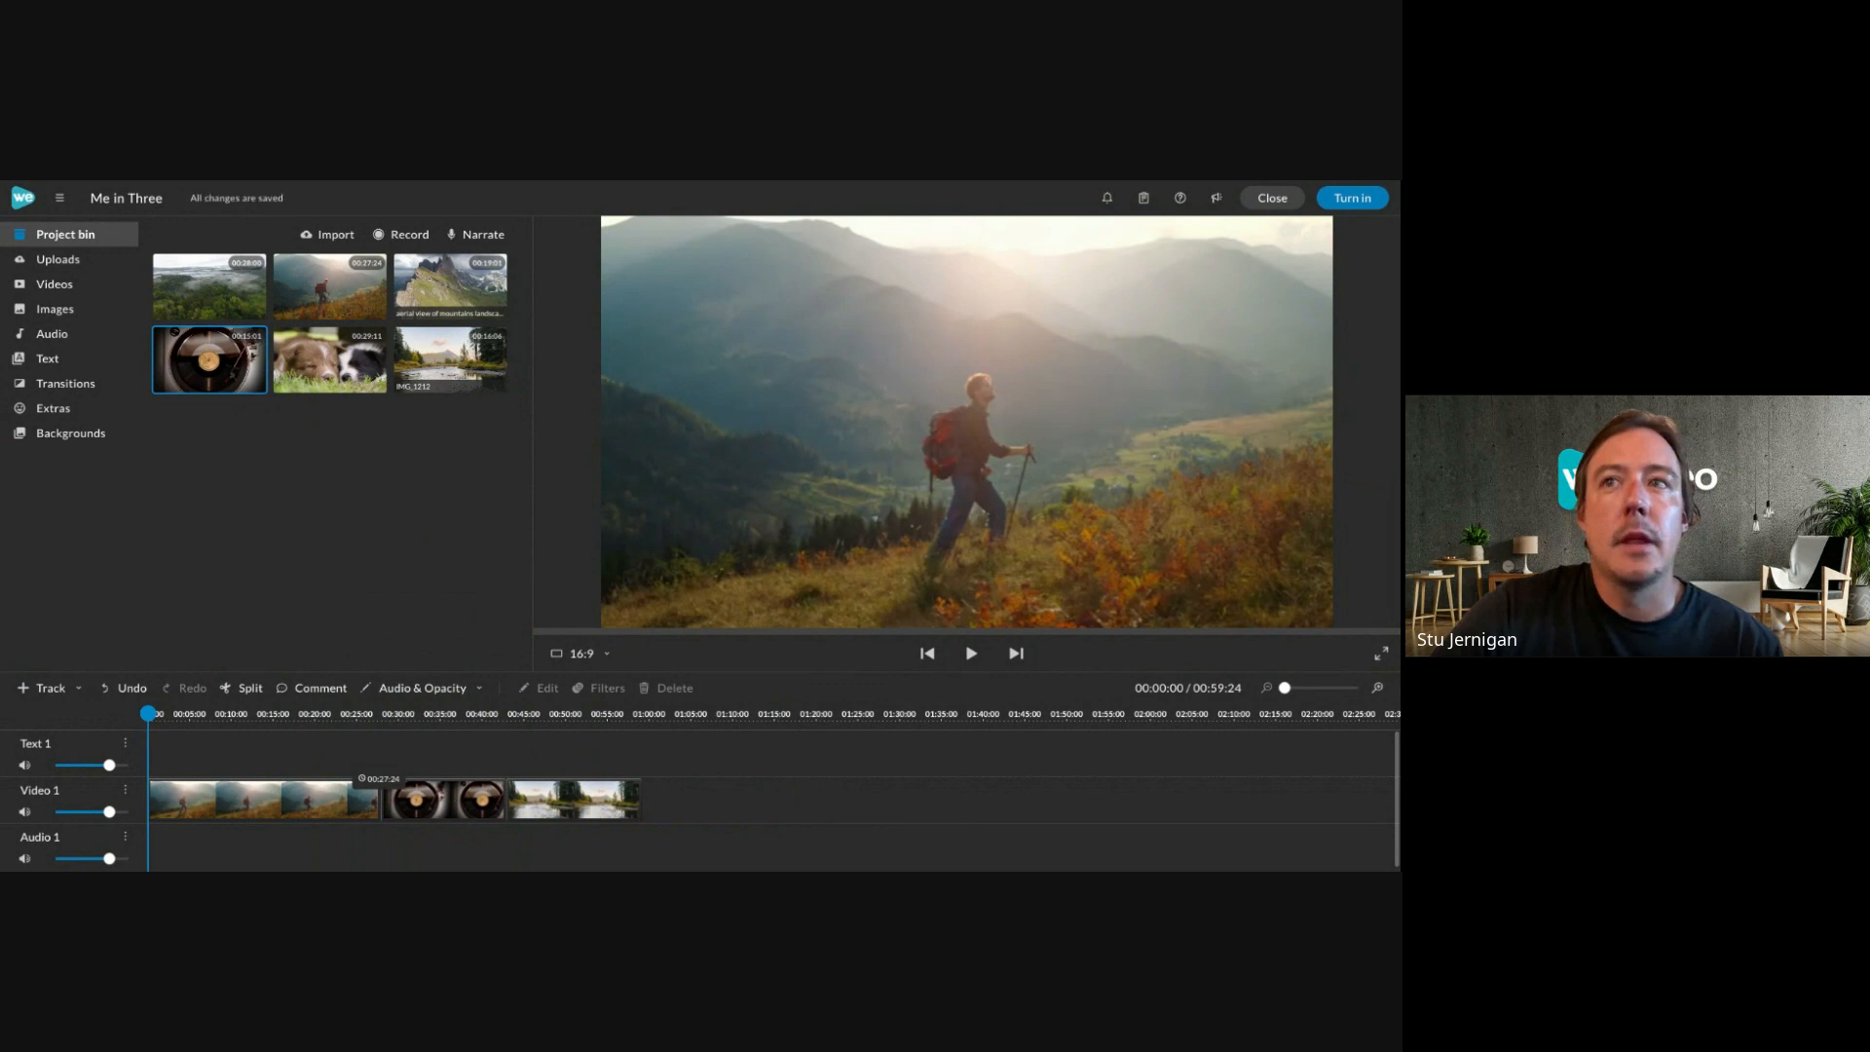
Browse the text template categories and look through the full collection of Titles.
click(109, 362)
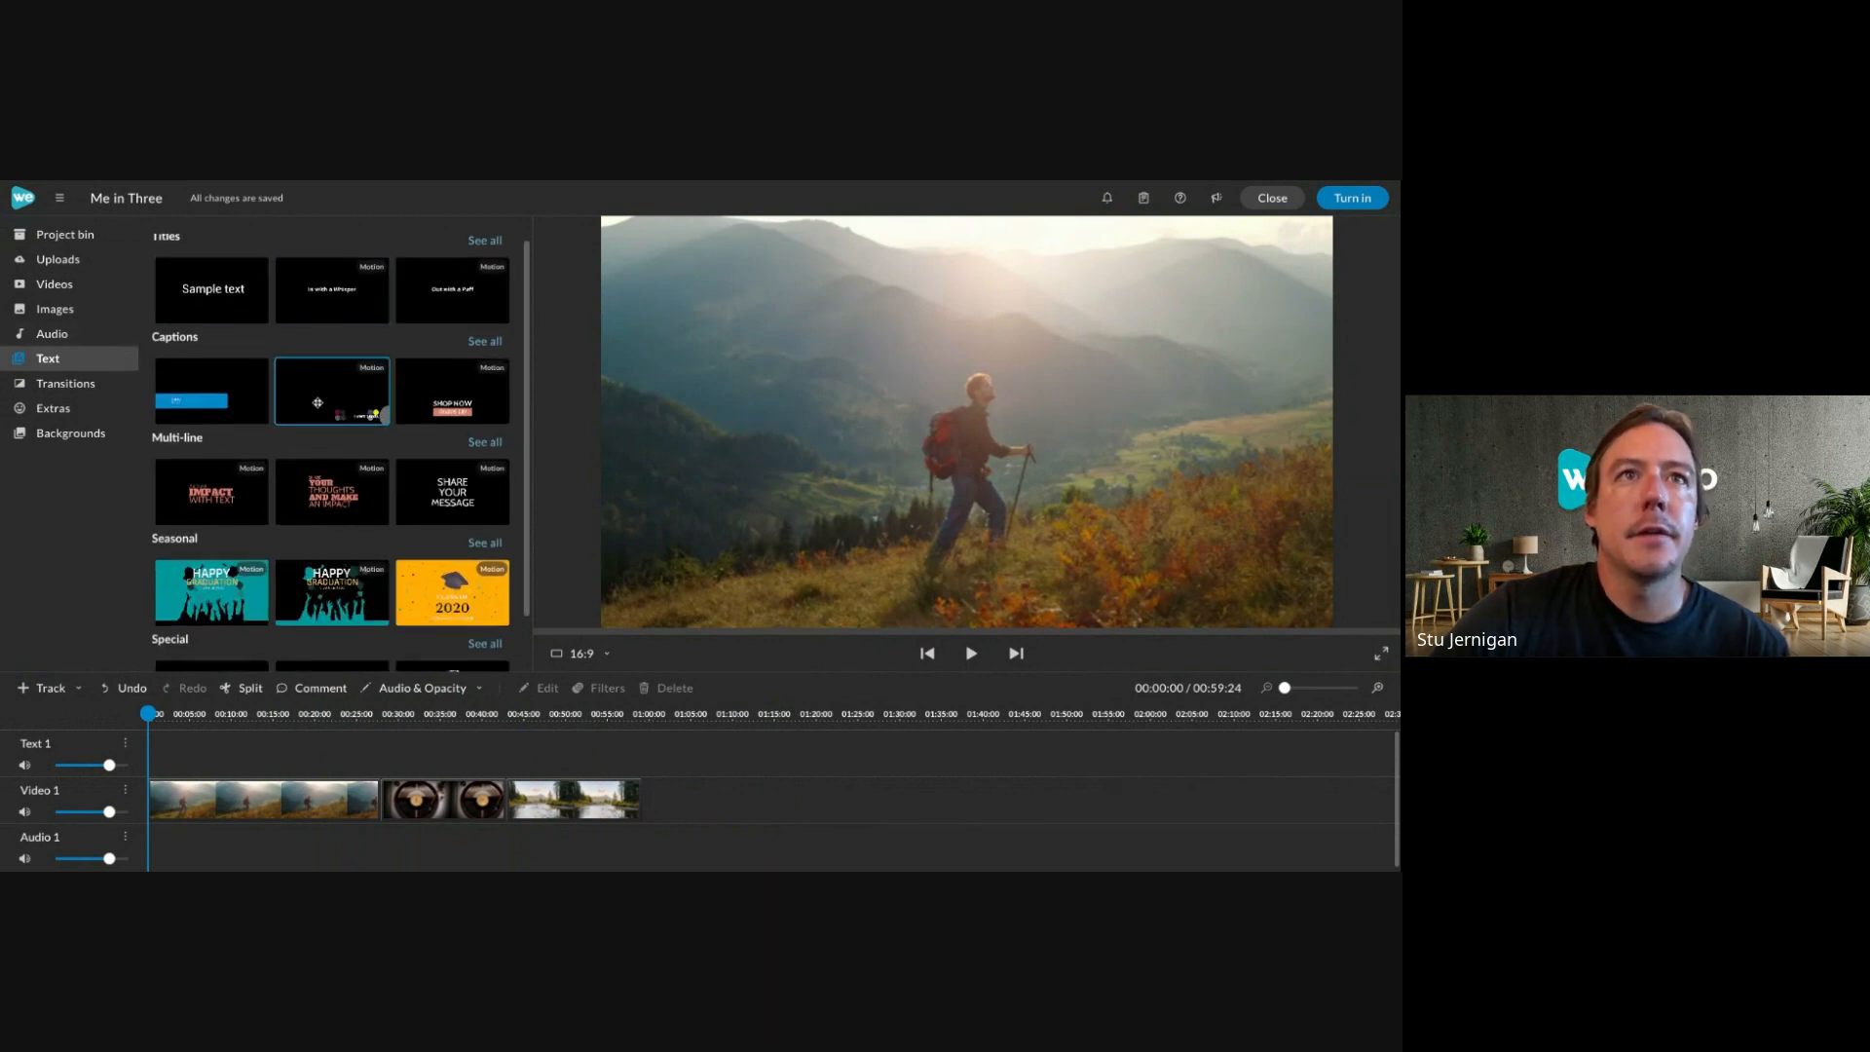
scroll(214, 604, down, 1)
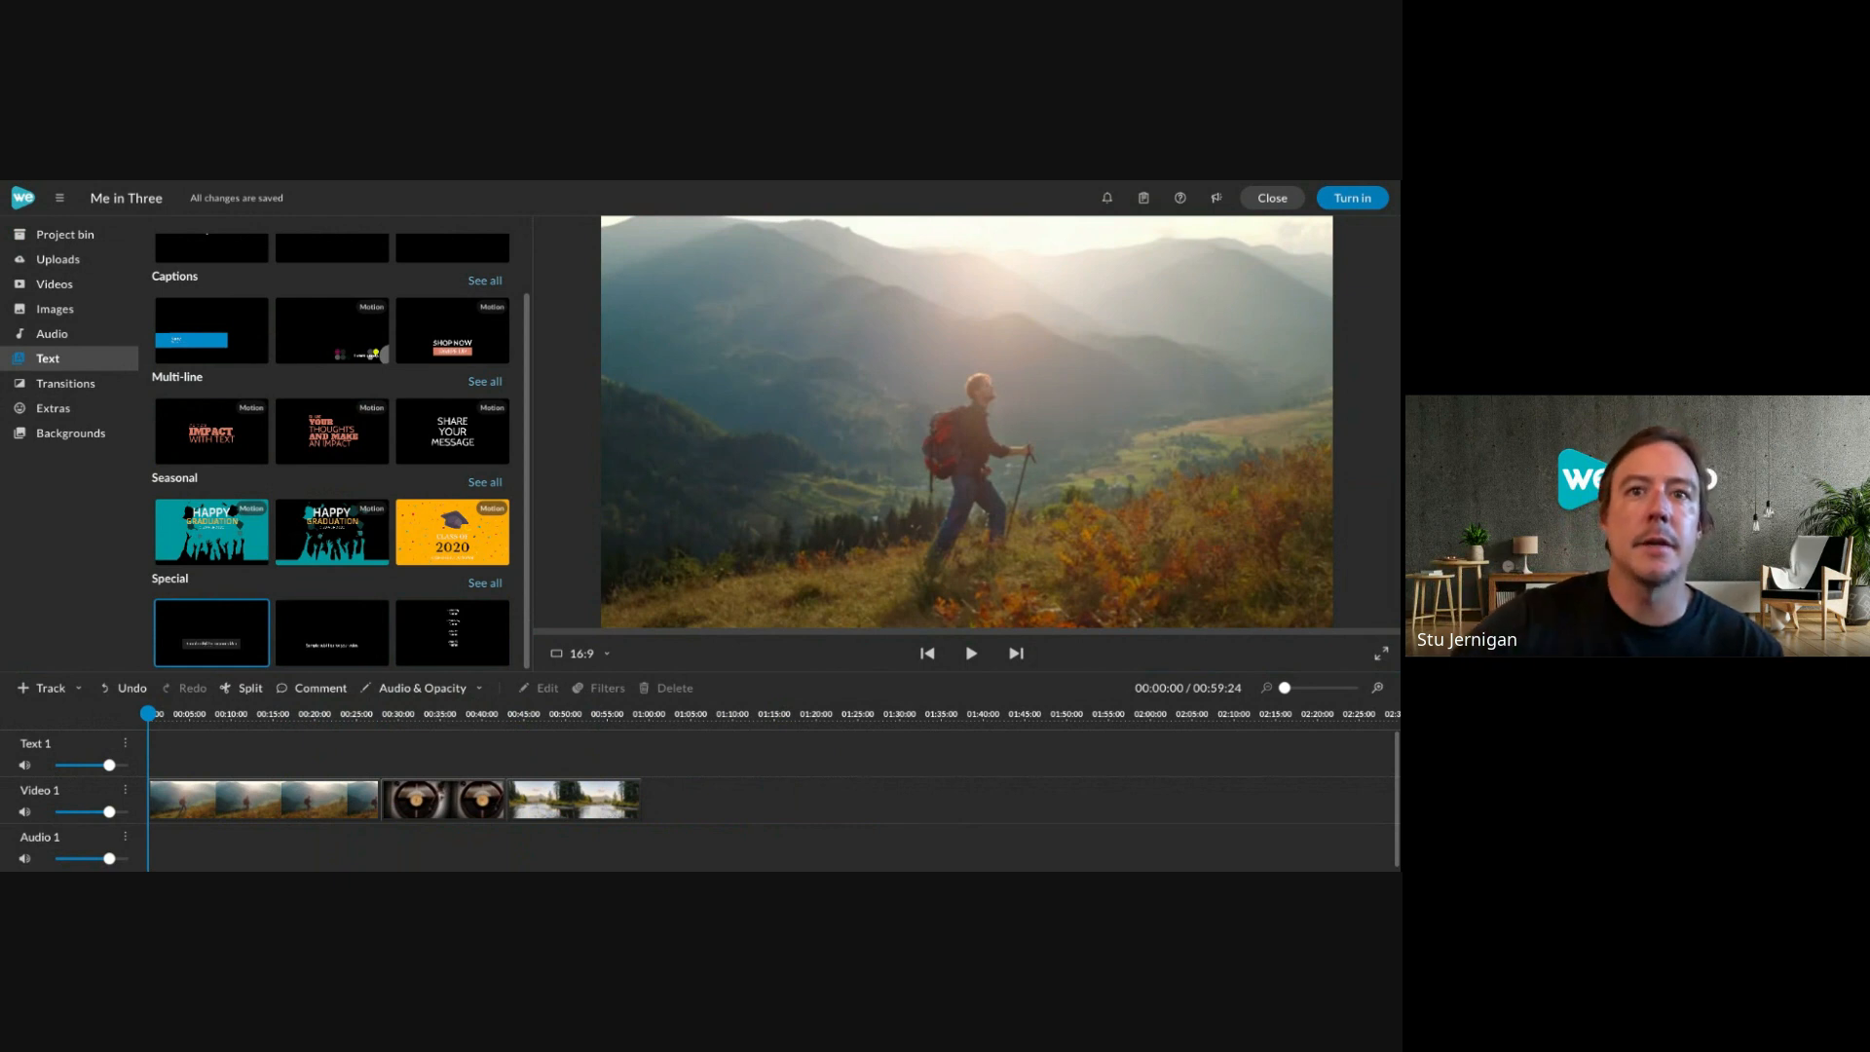
scroll(445, 294, up, 1)
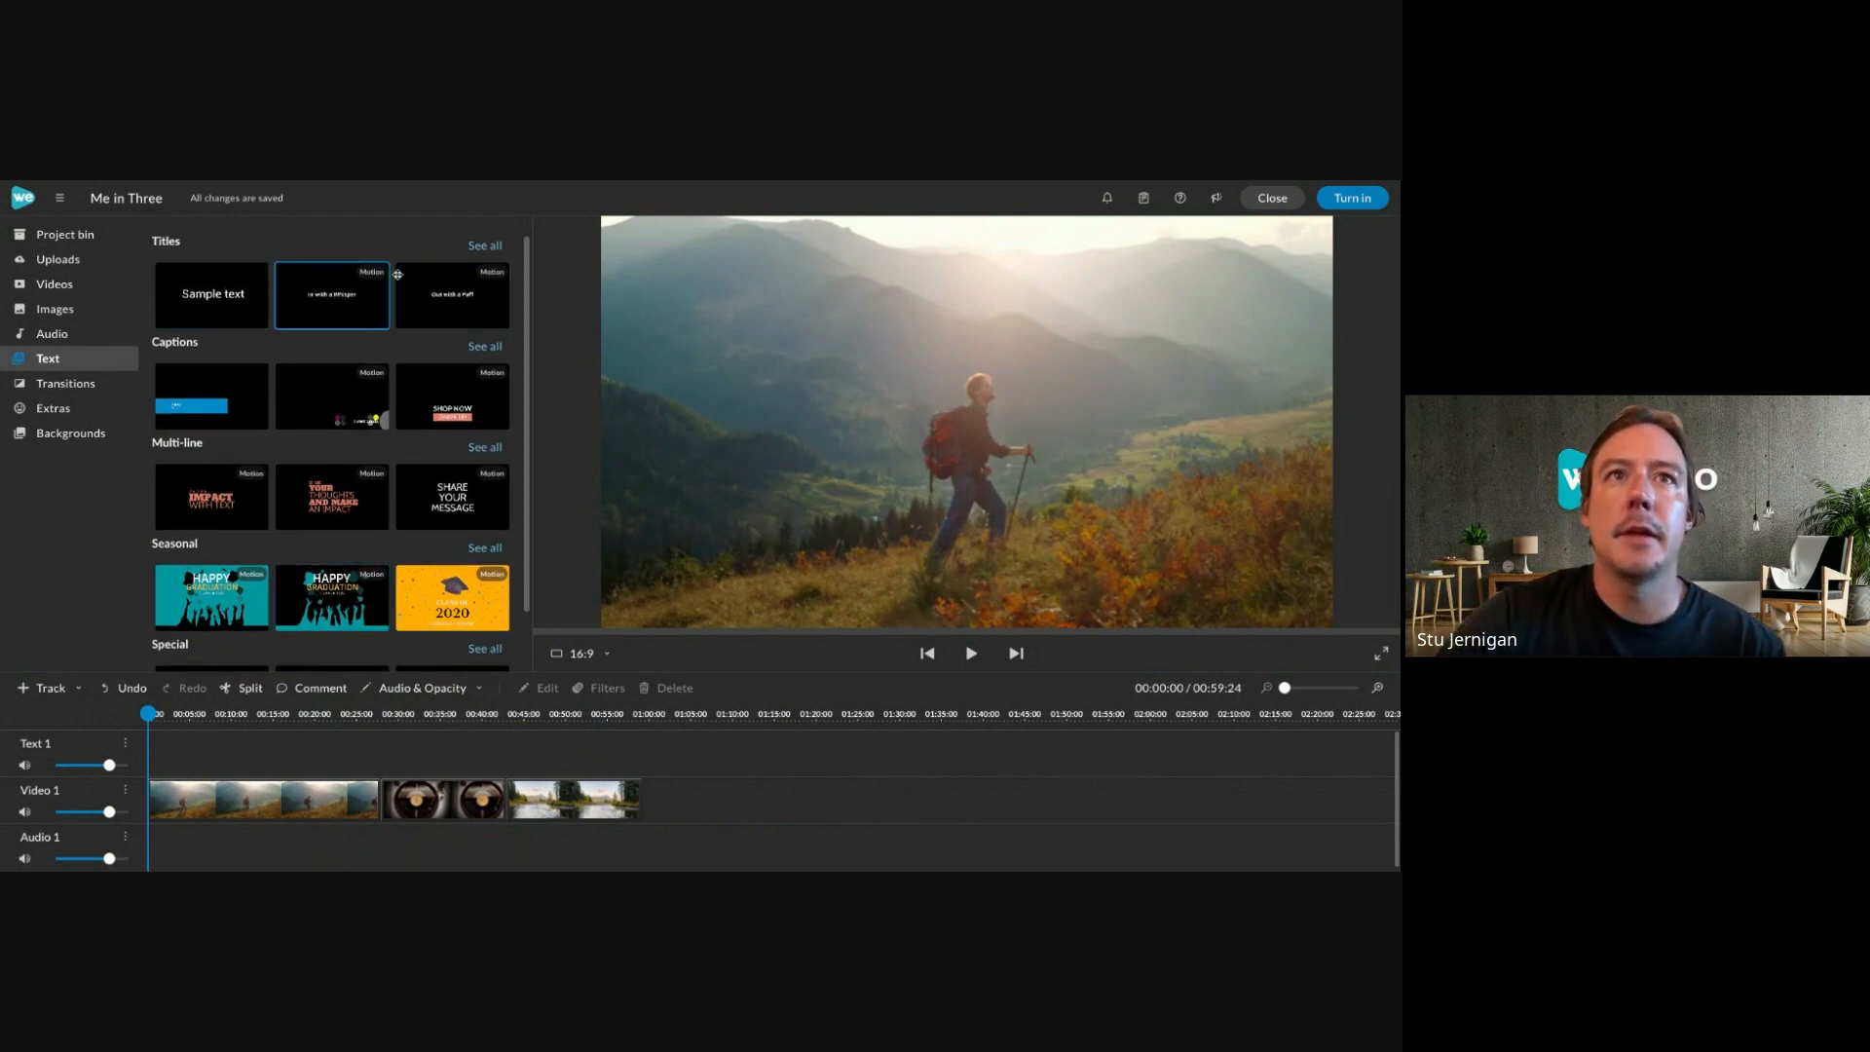
click(485, 246)
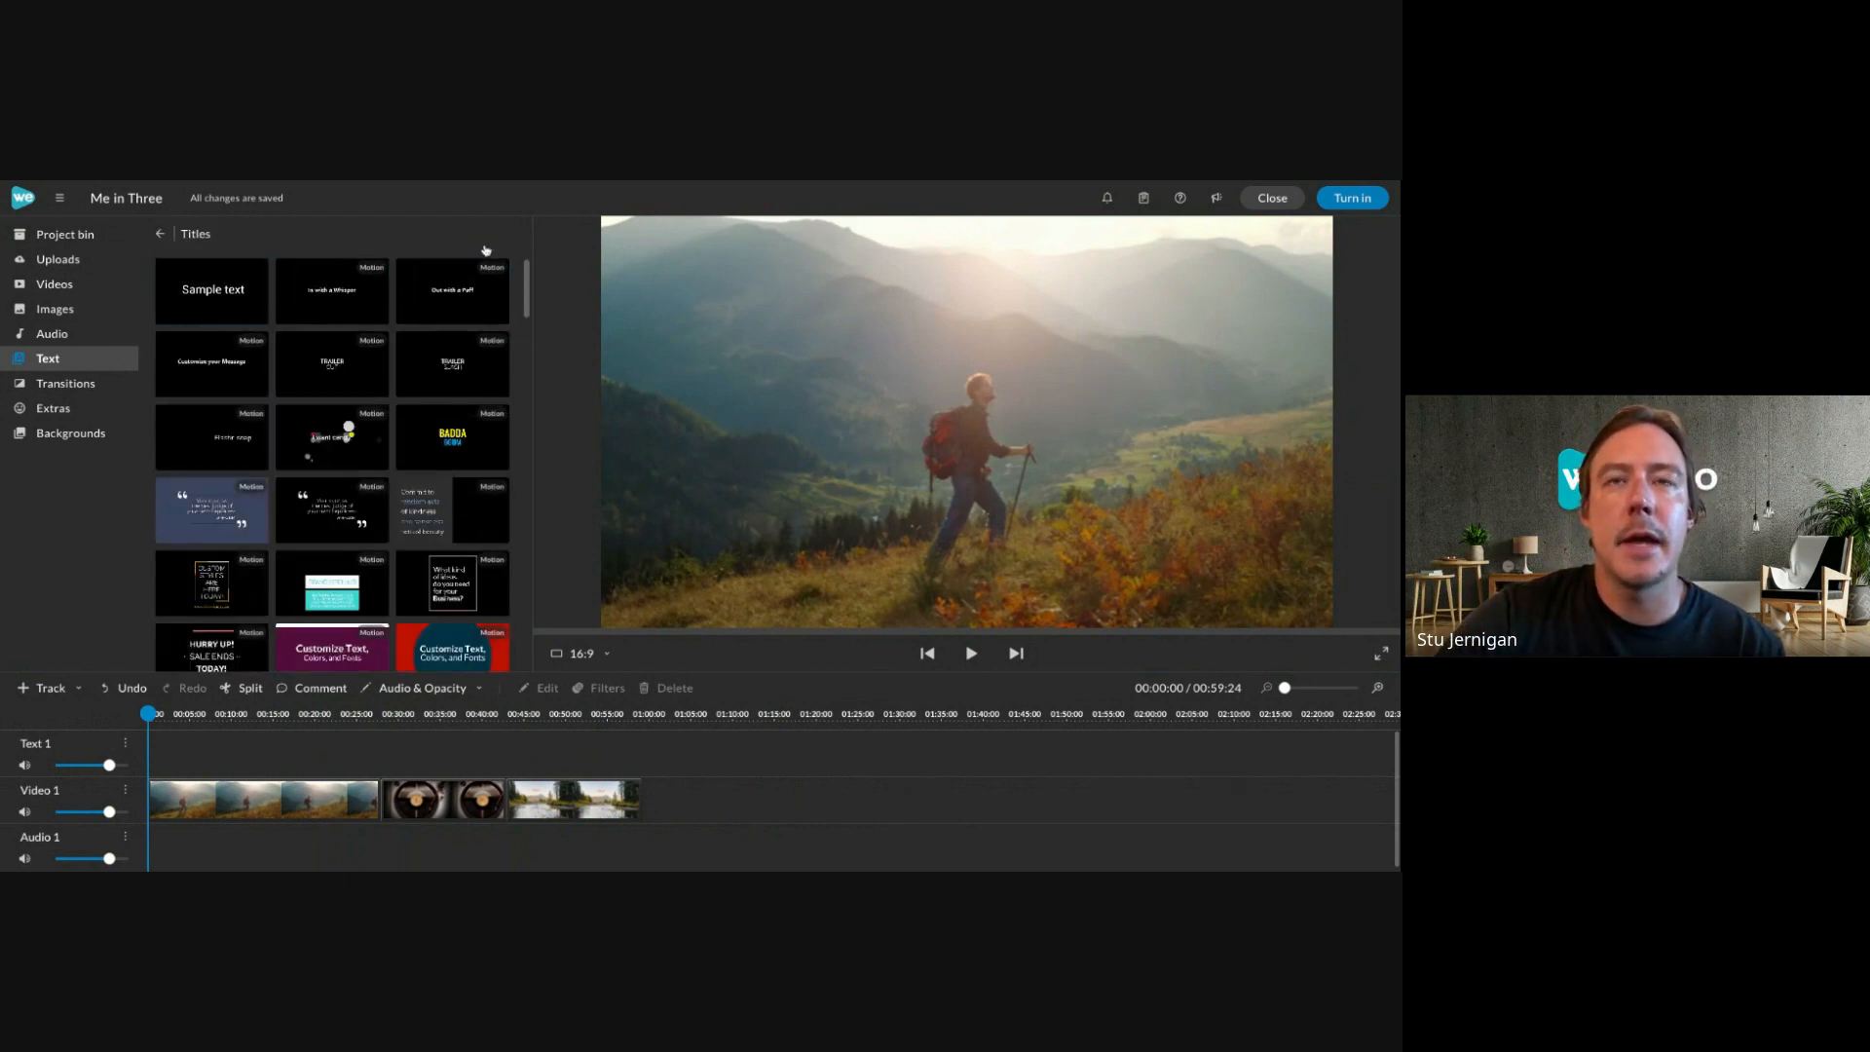
click(163, 234)
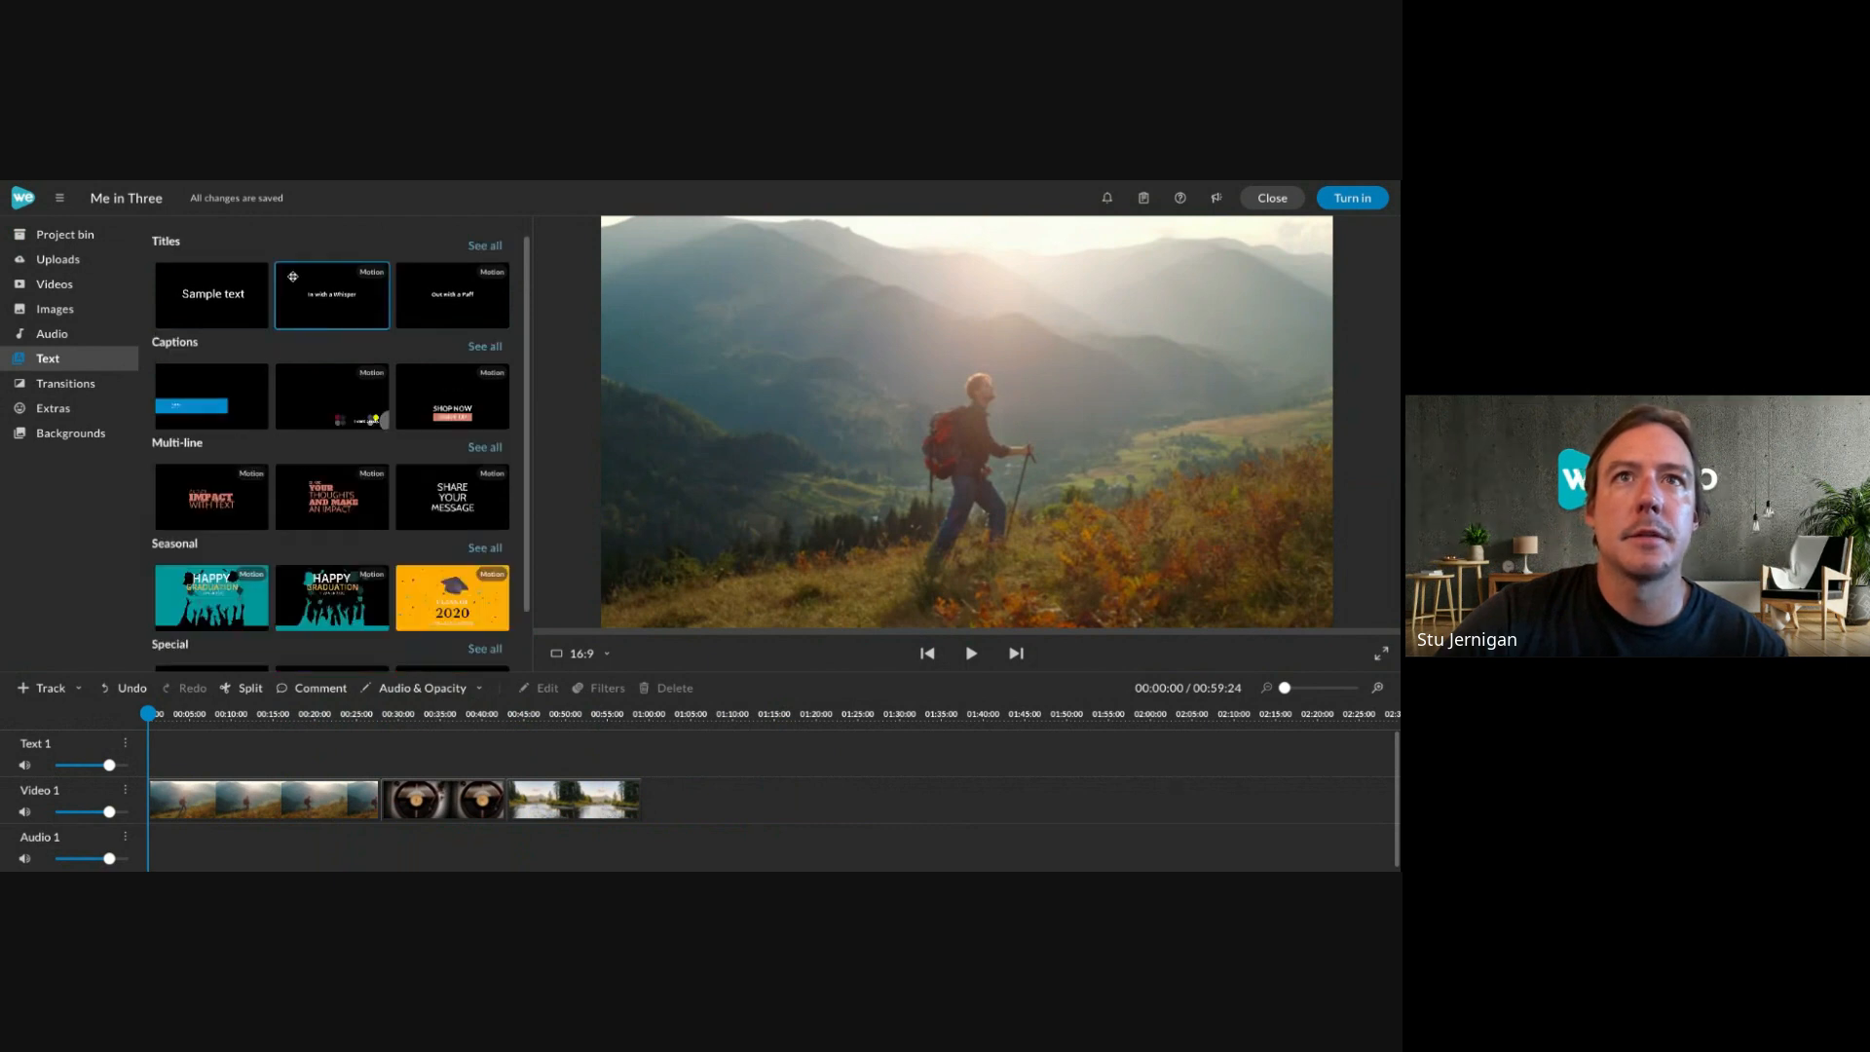
click(485, 246)
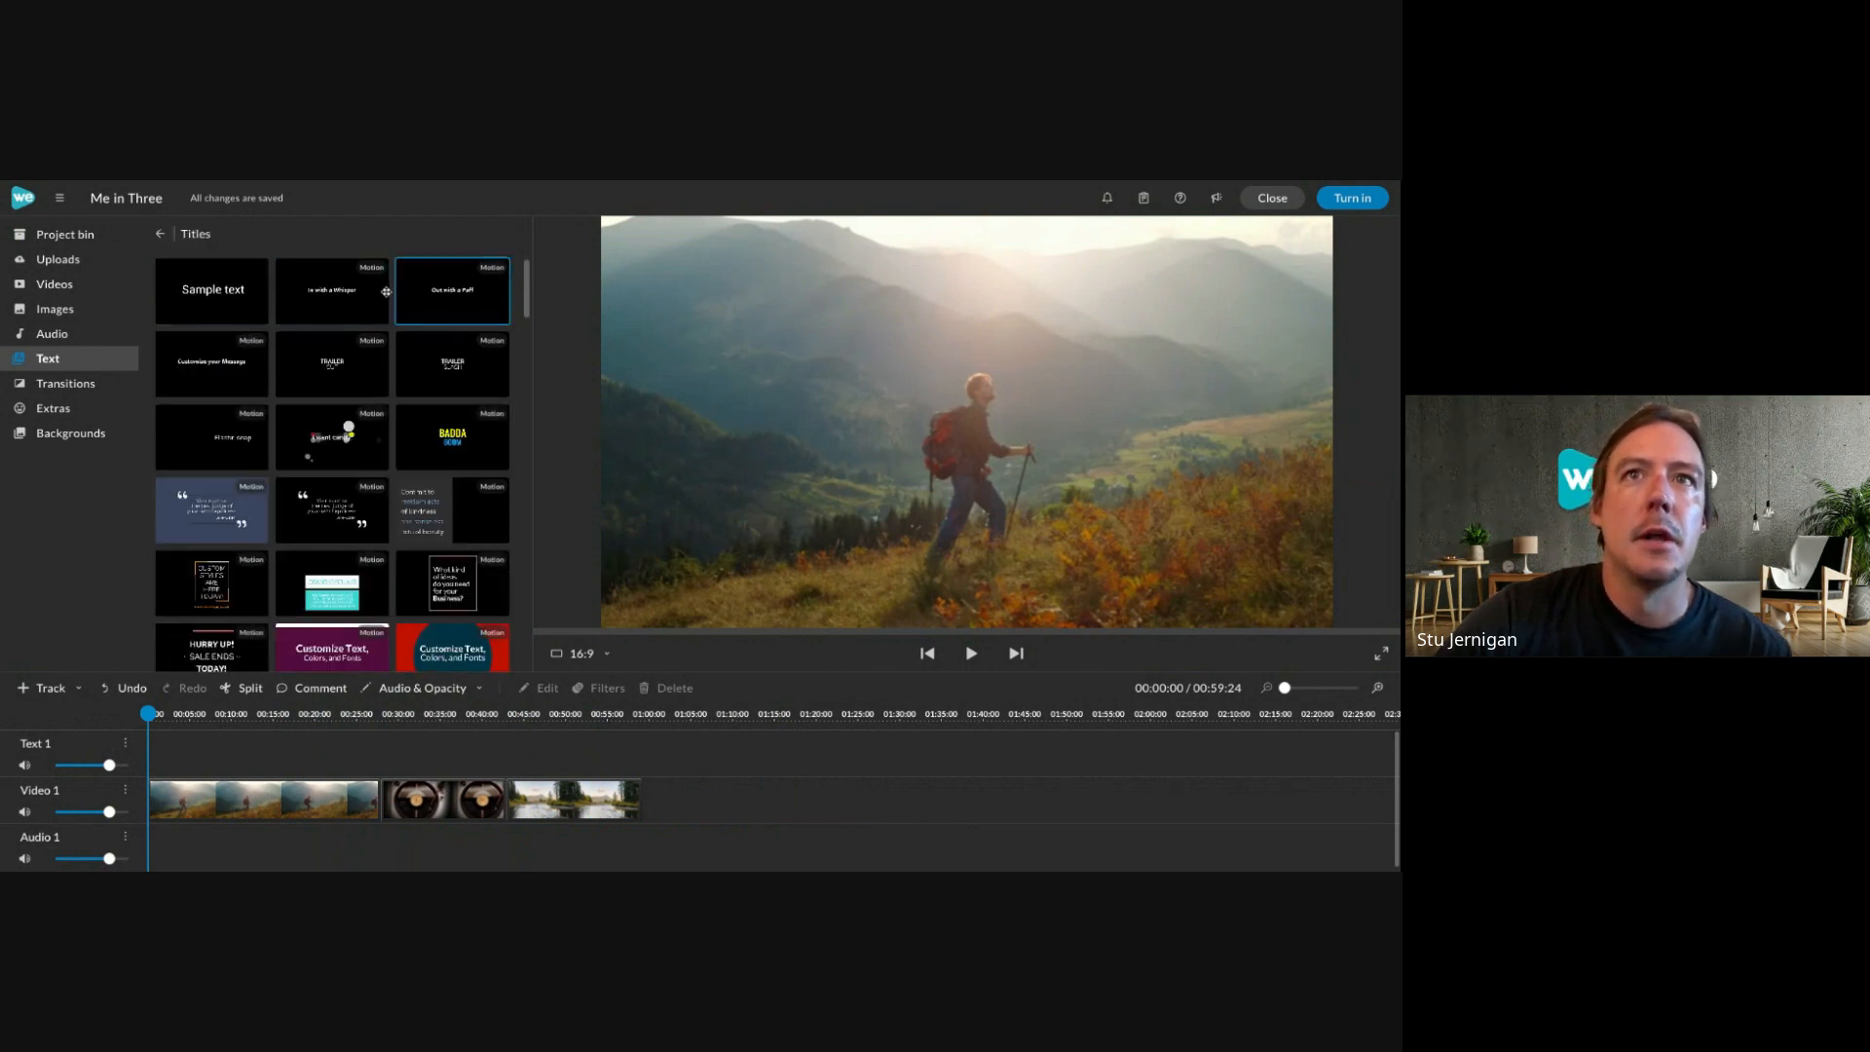
scroll(424, 597, down, 7)
scroll(423, 597, up, 8)
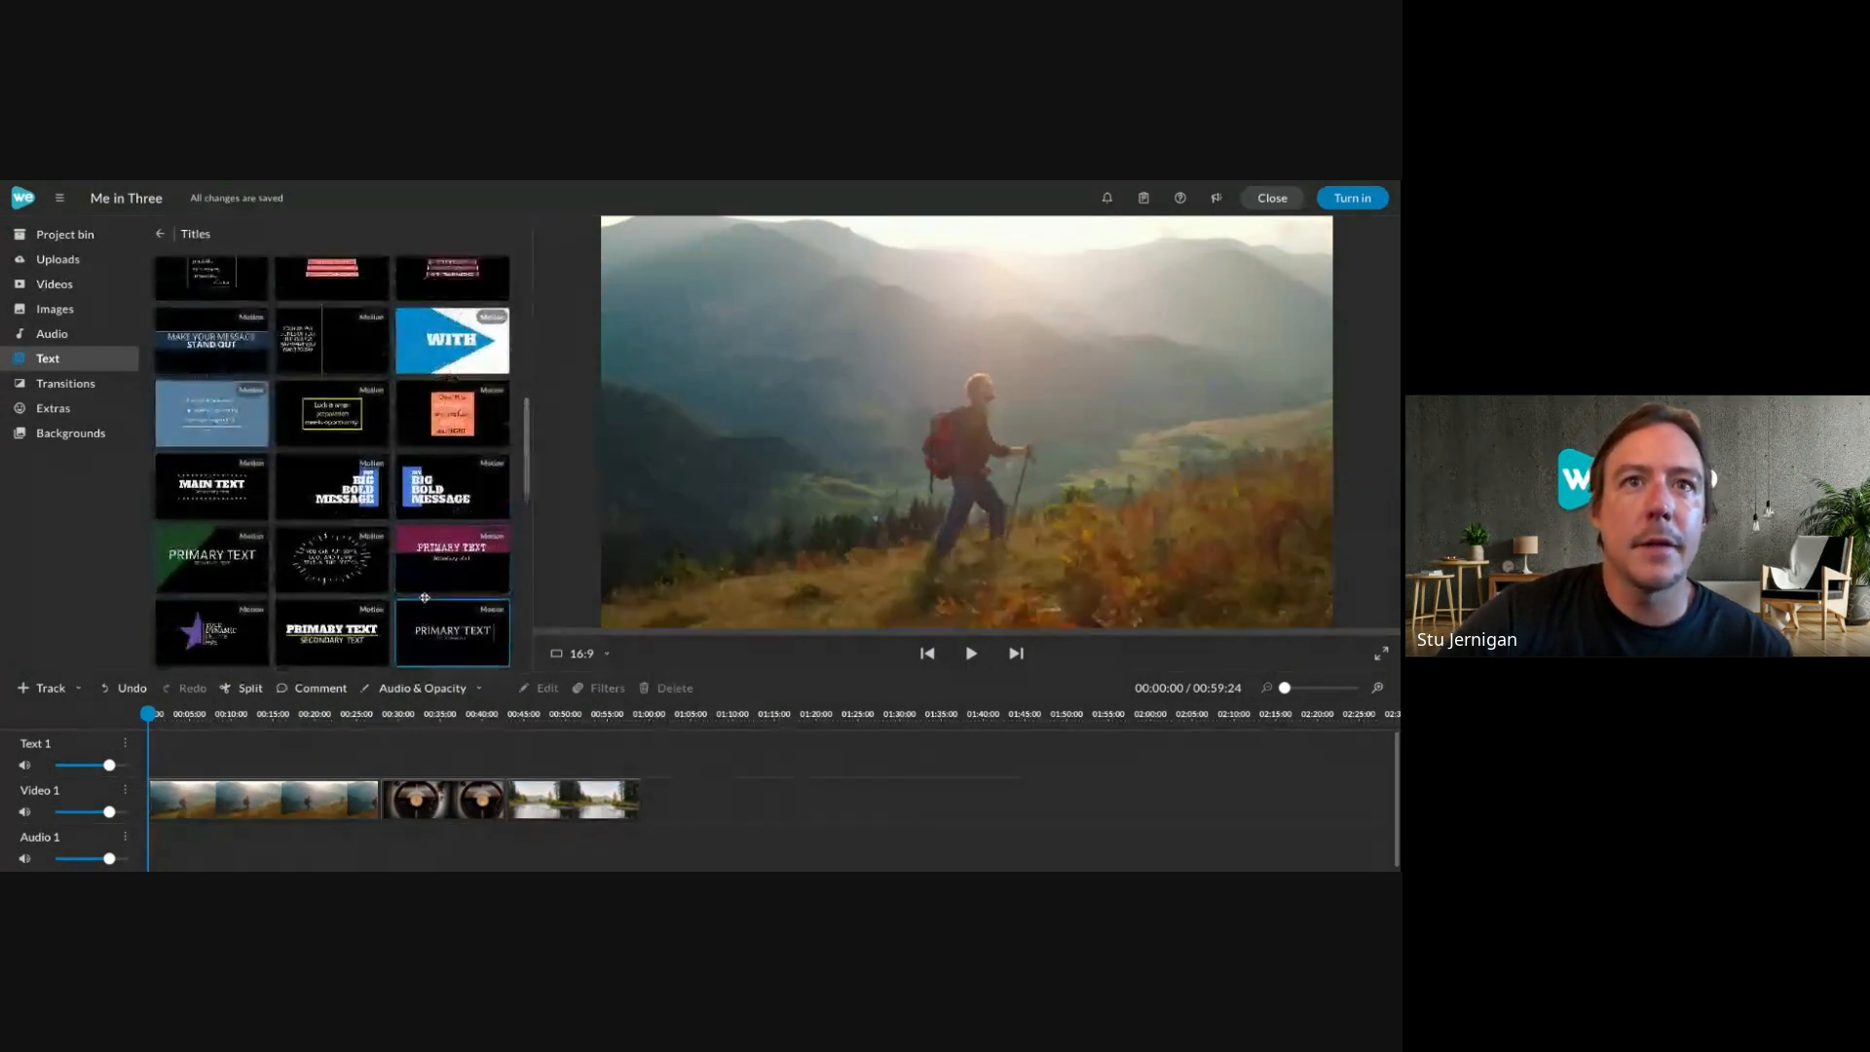
Preview several title templates, including Sample text, In with a Whisper, Badda Boom, Make Your Message Stand Out and the blue Primary Text title.
click(230, 301)
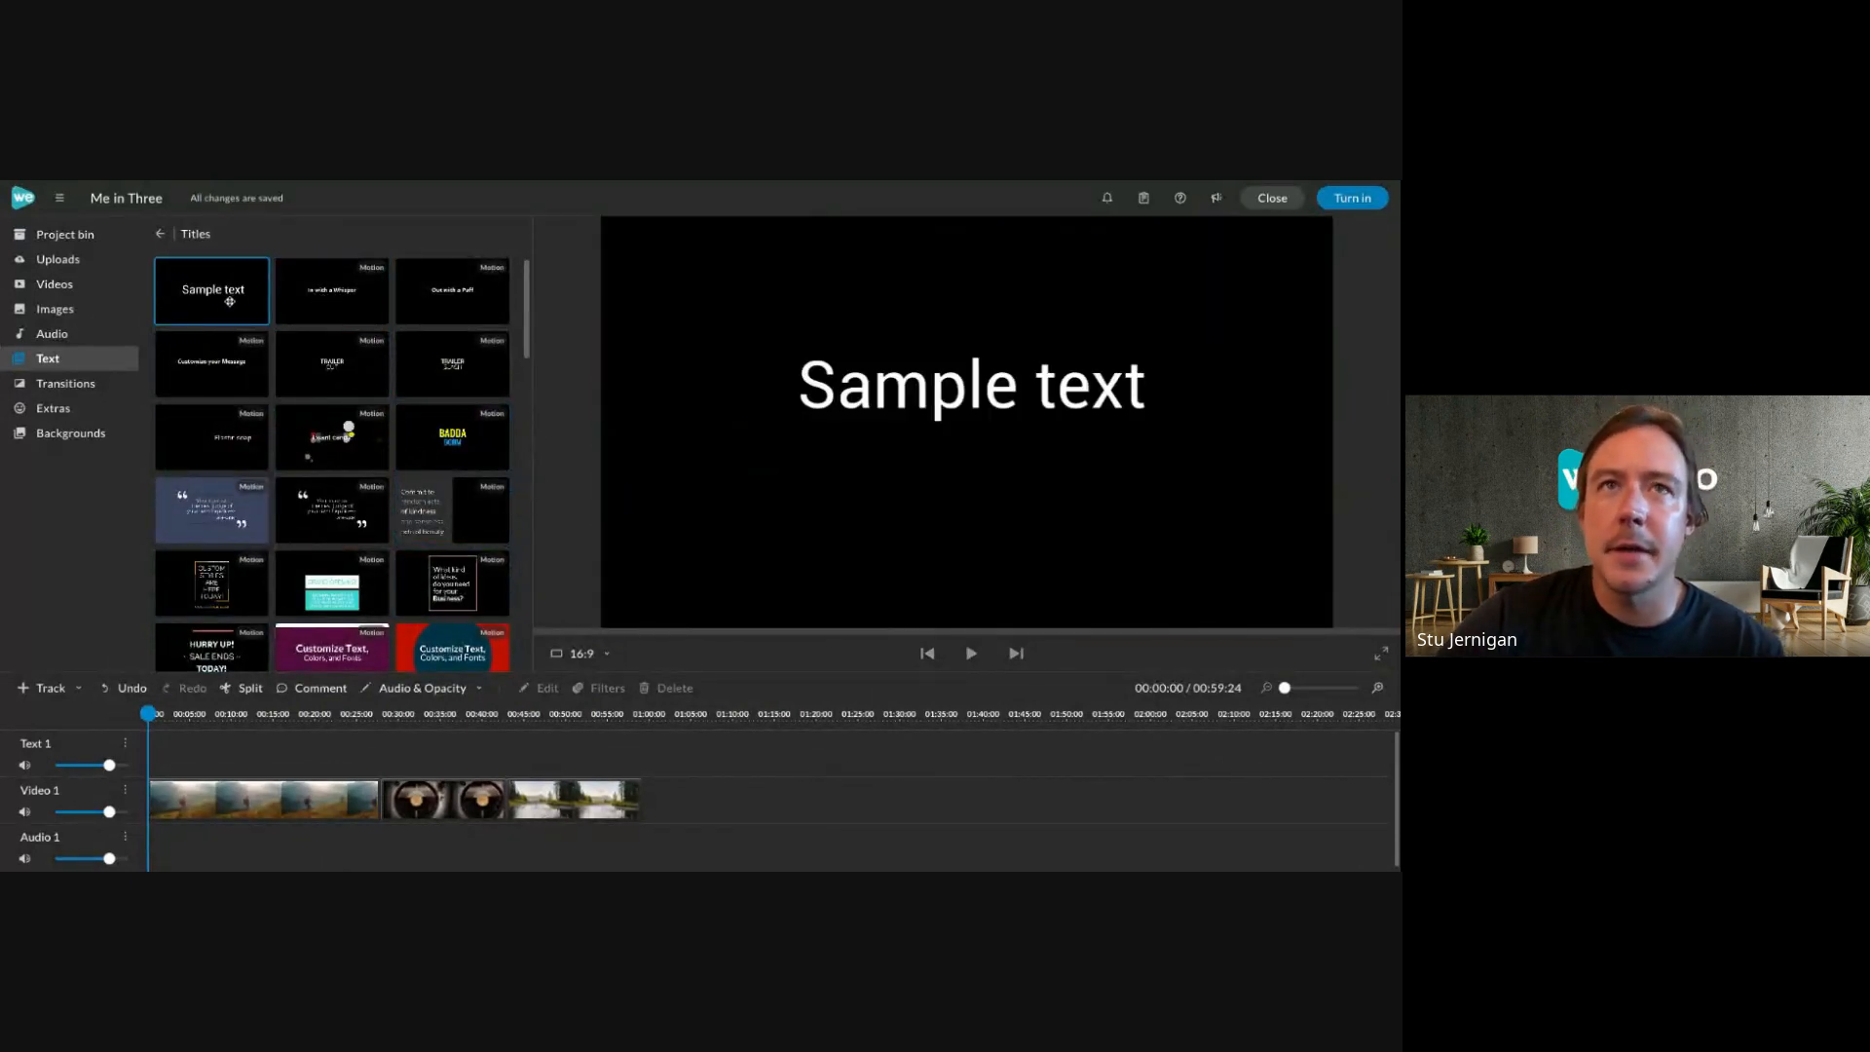
click(336, 307)
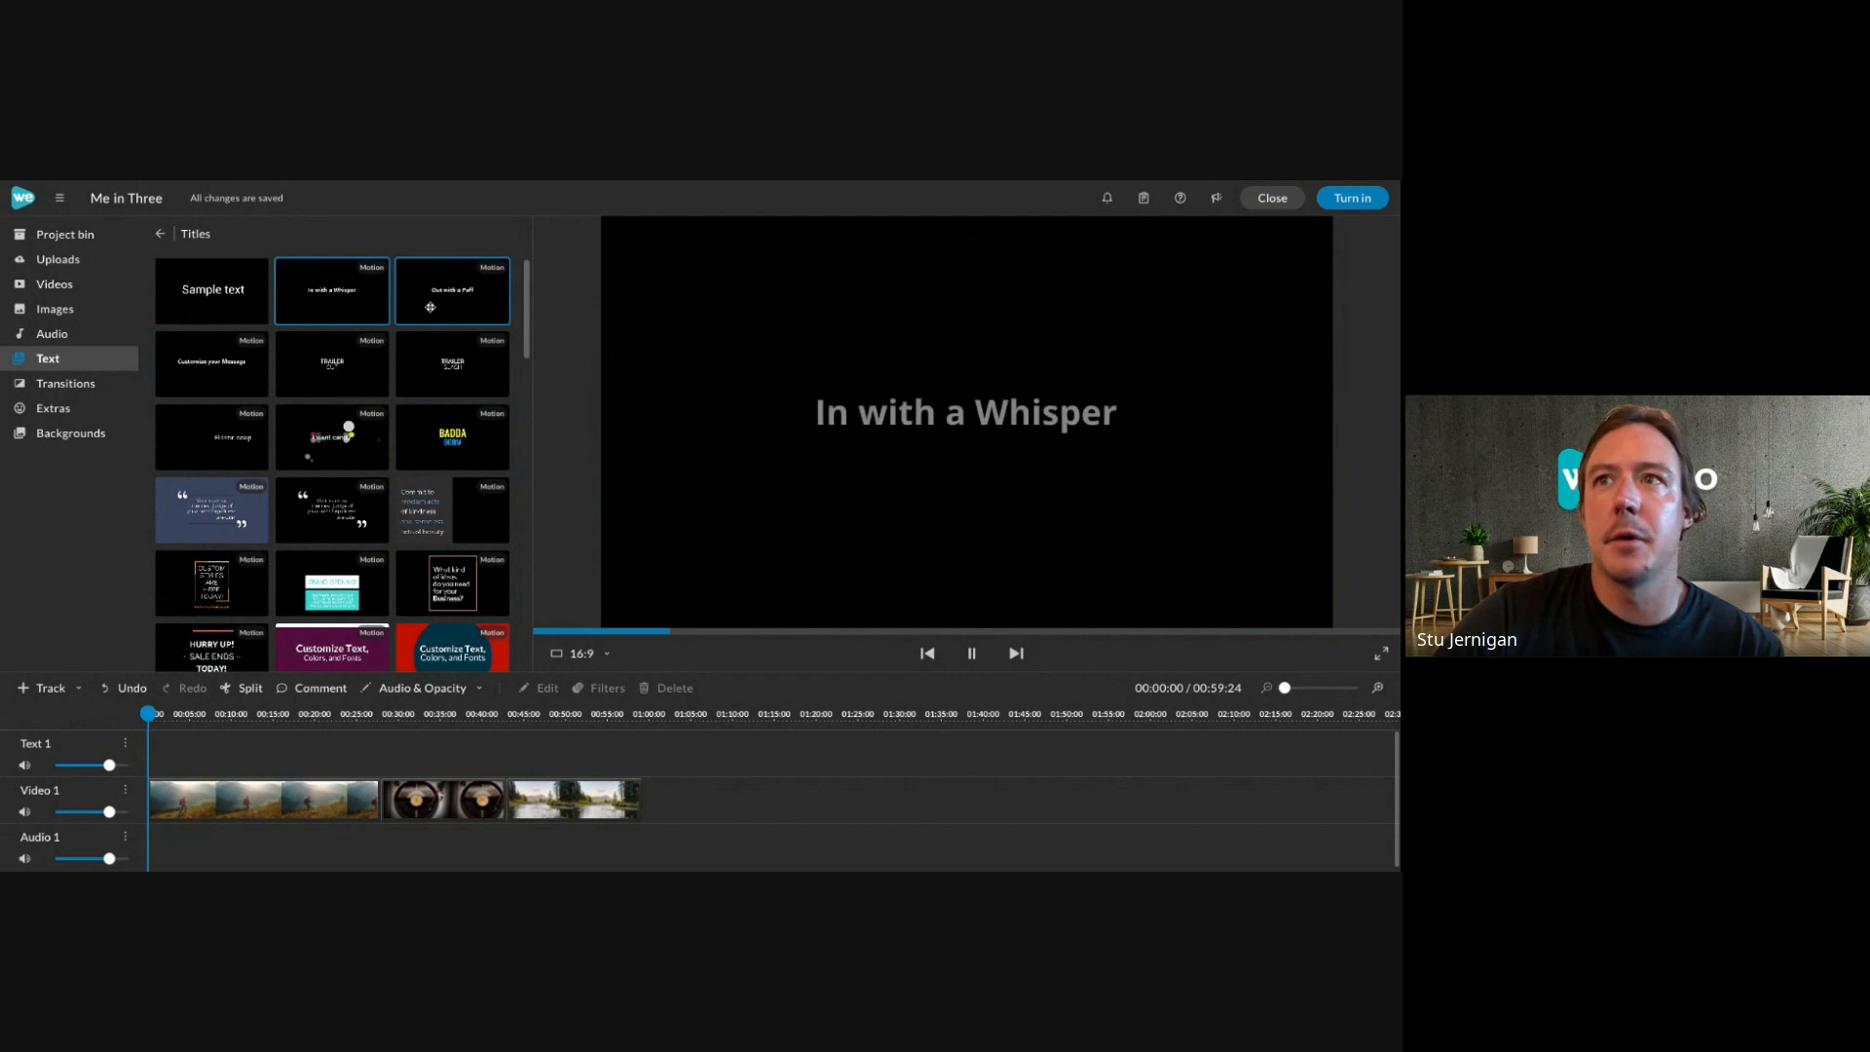
click(443, 430)
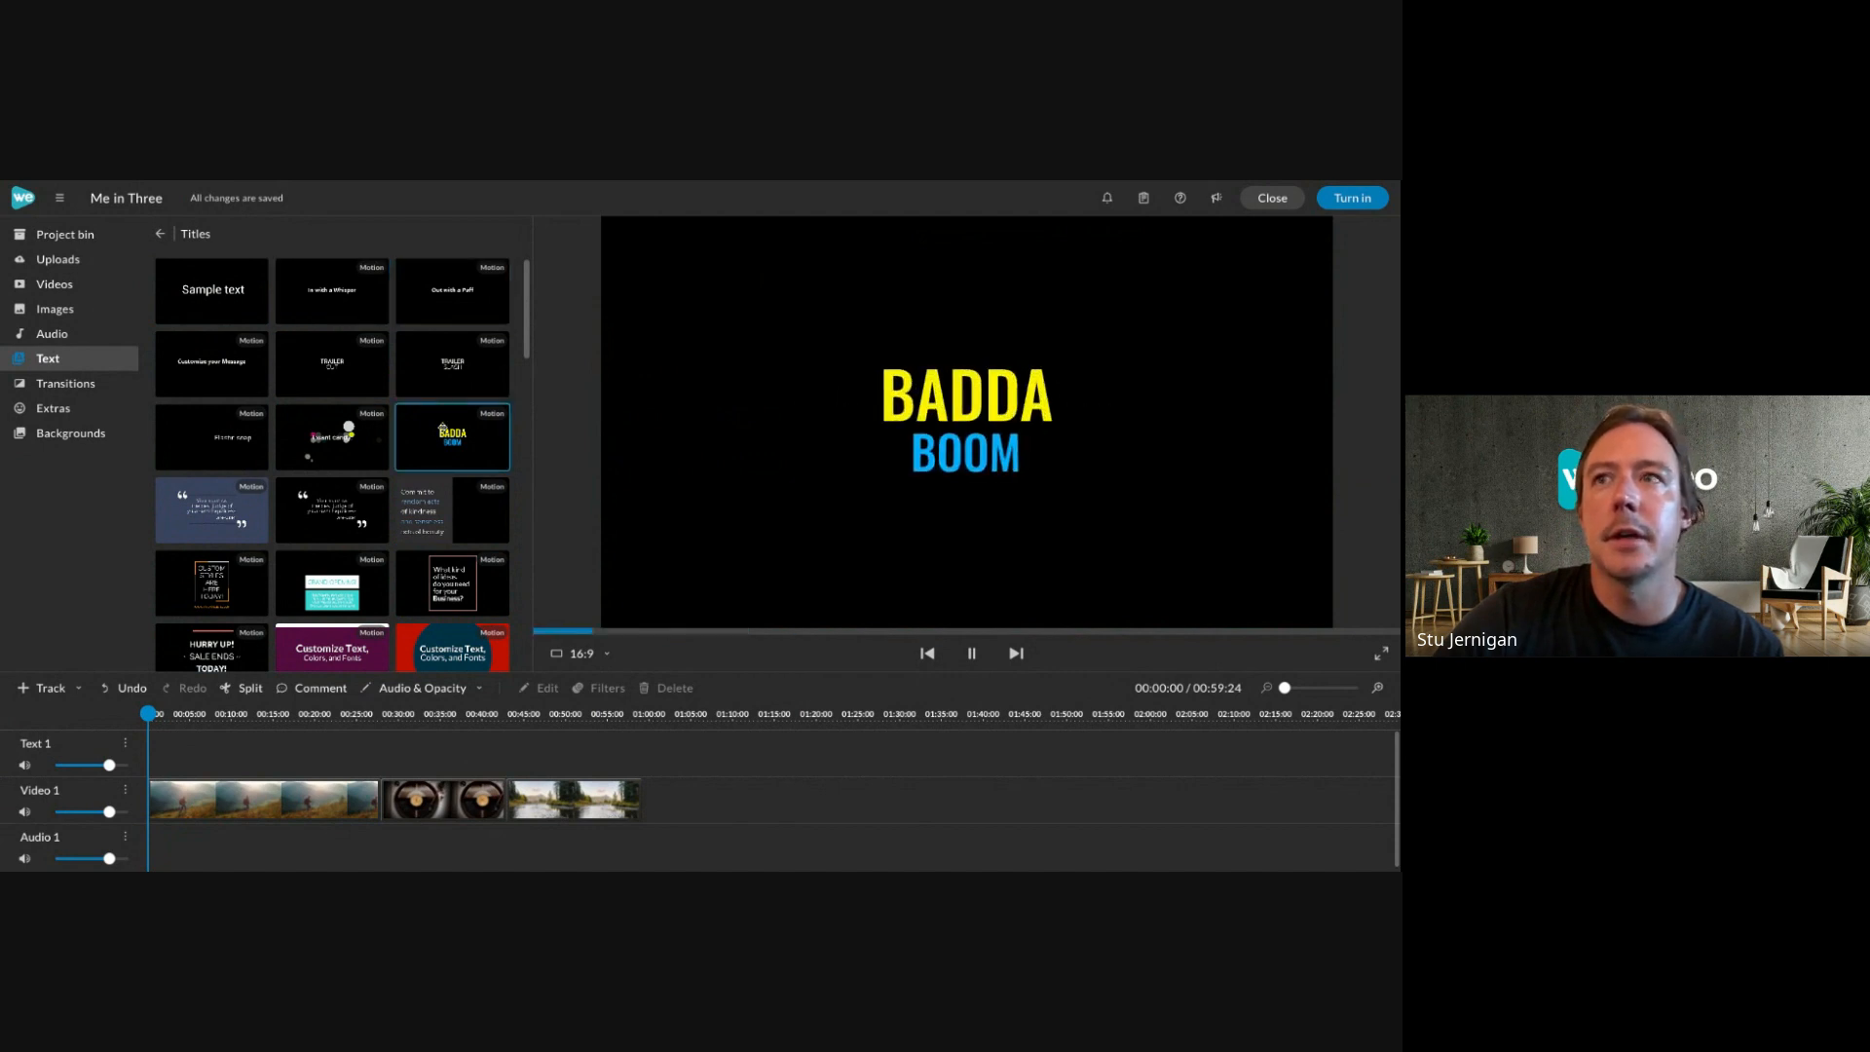
scroll(375, 512, down, 3)
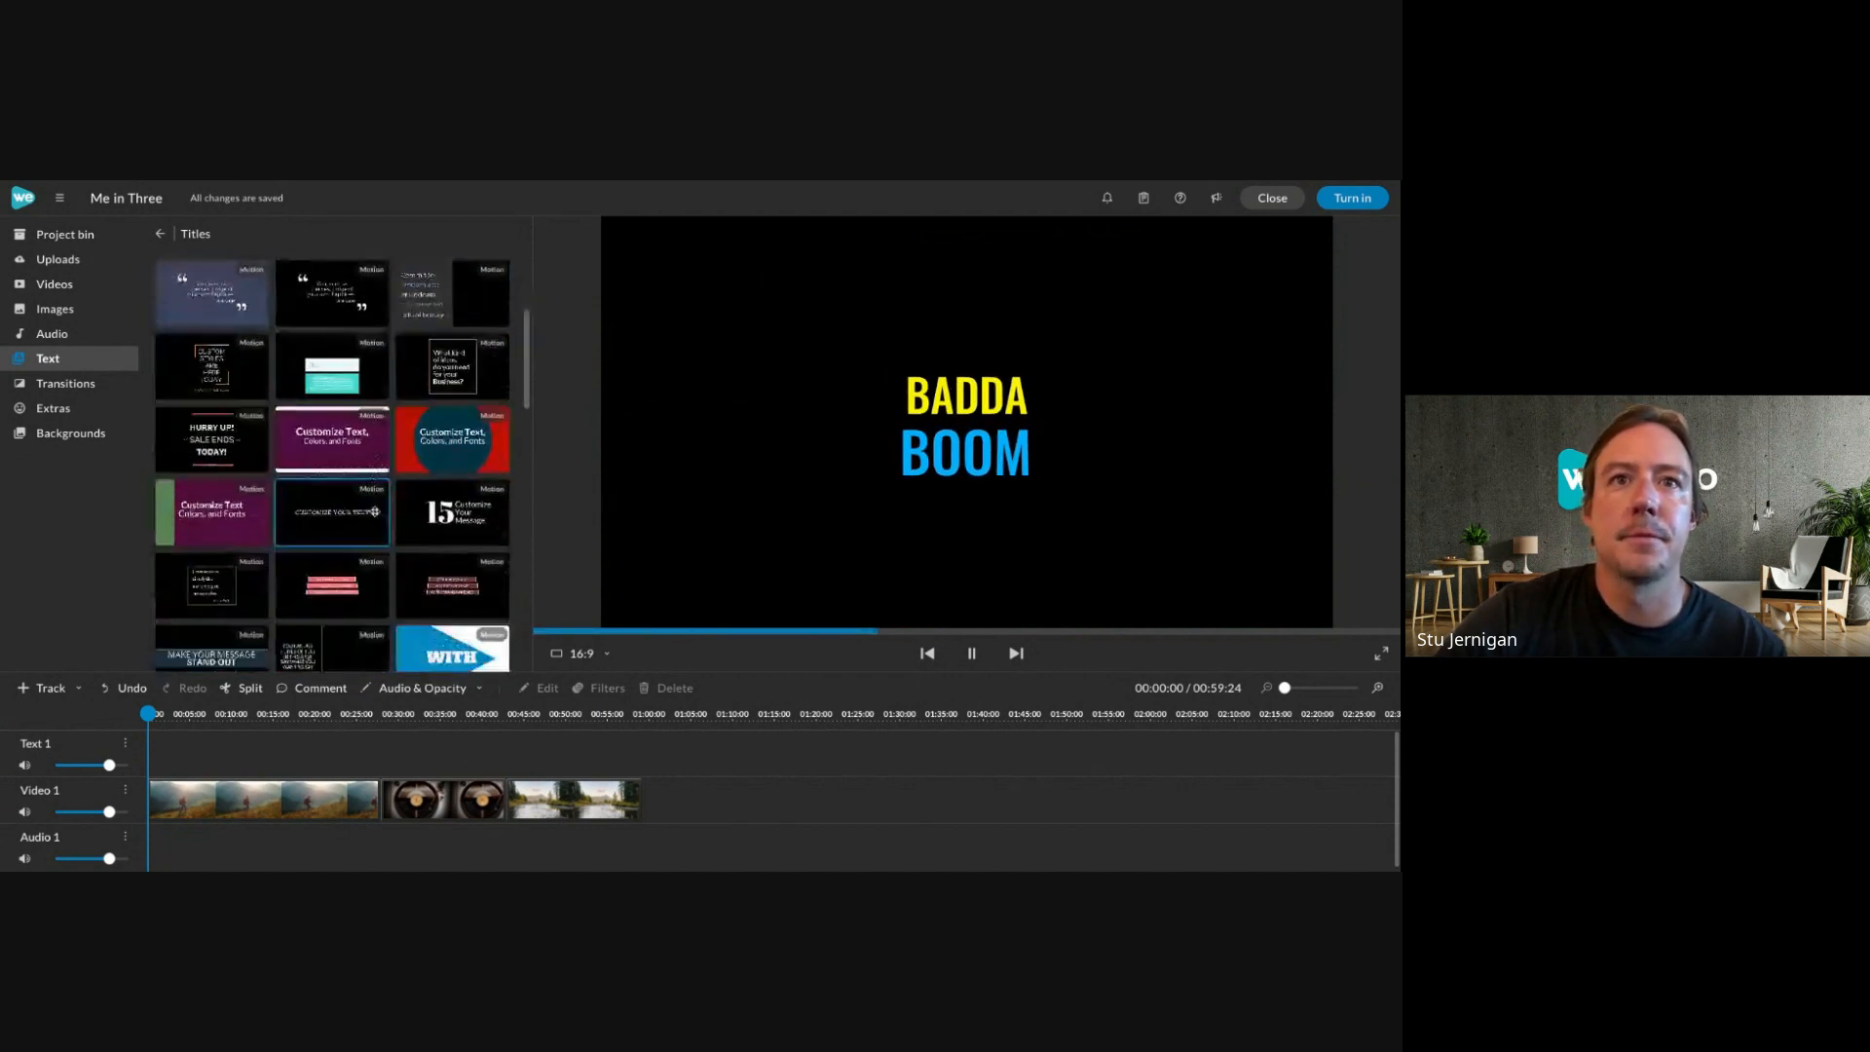
scroll(375, 512, down, 4)
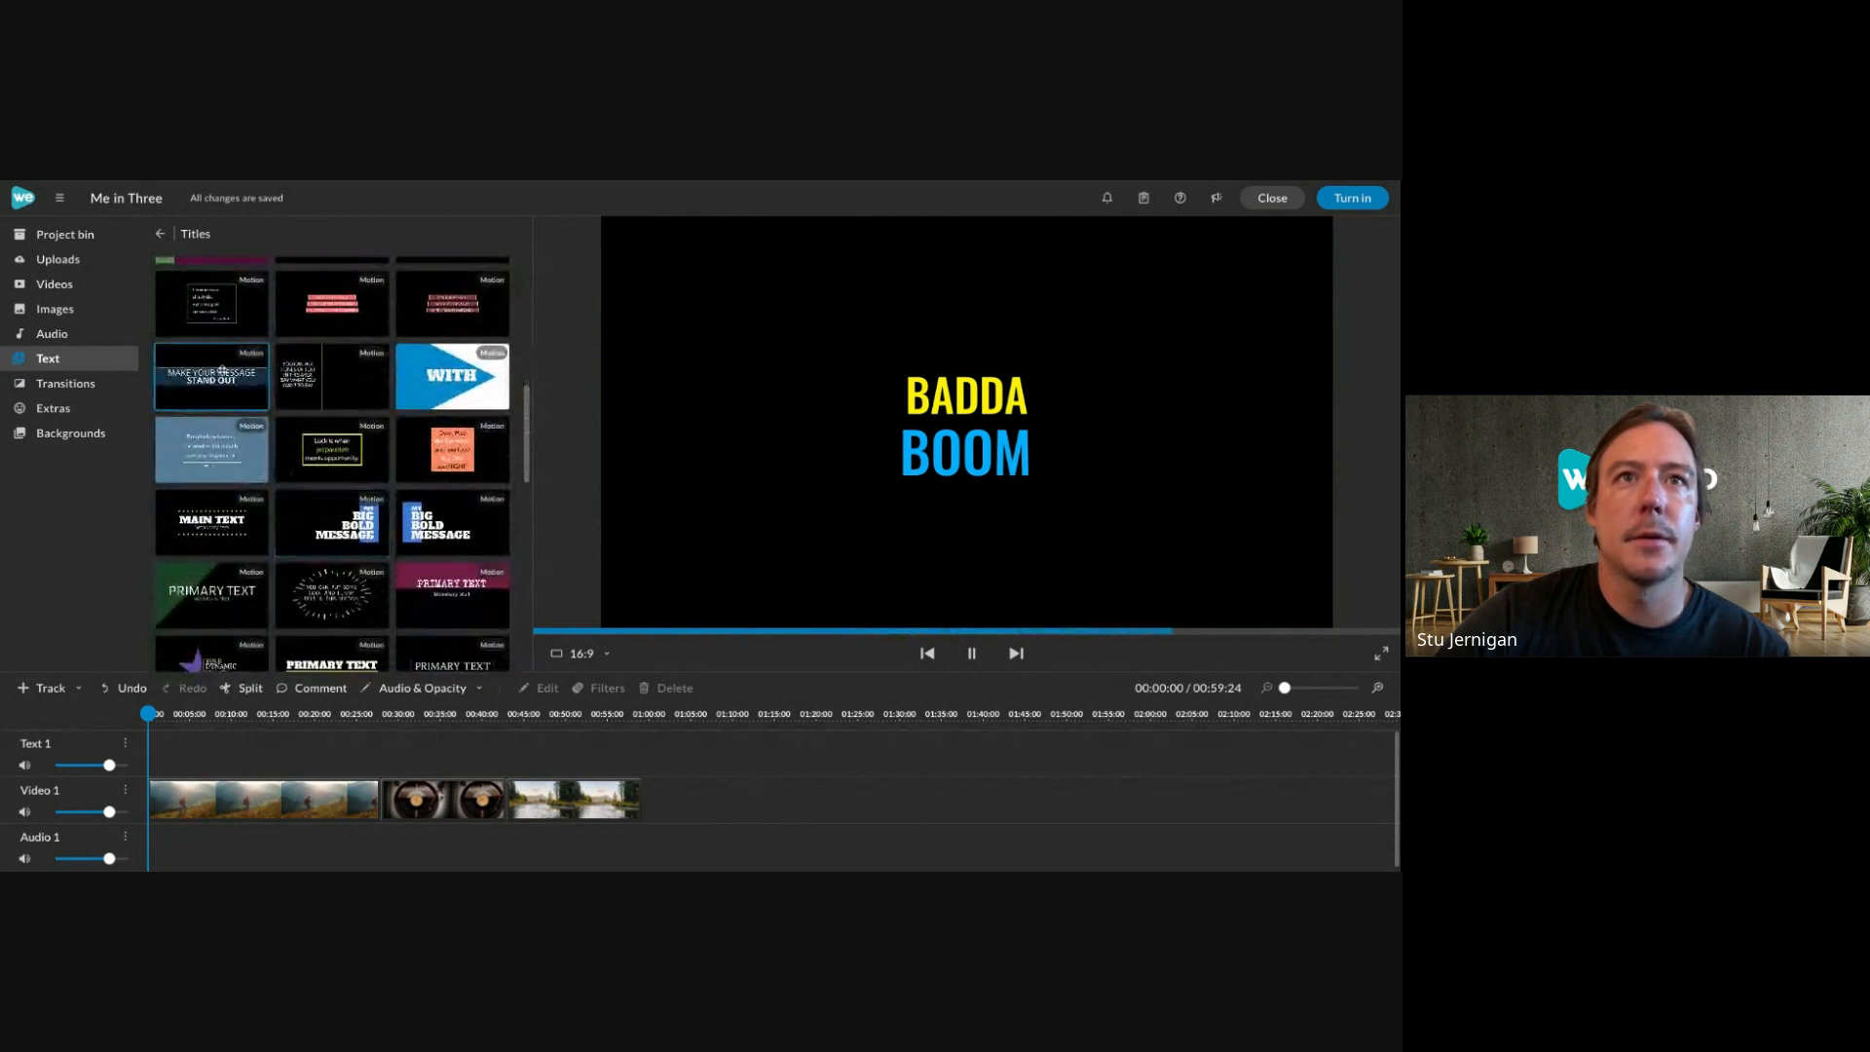
click(222, 372)
scroll(358, 548, down, 2)
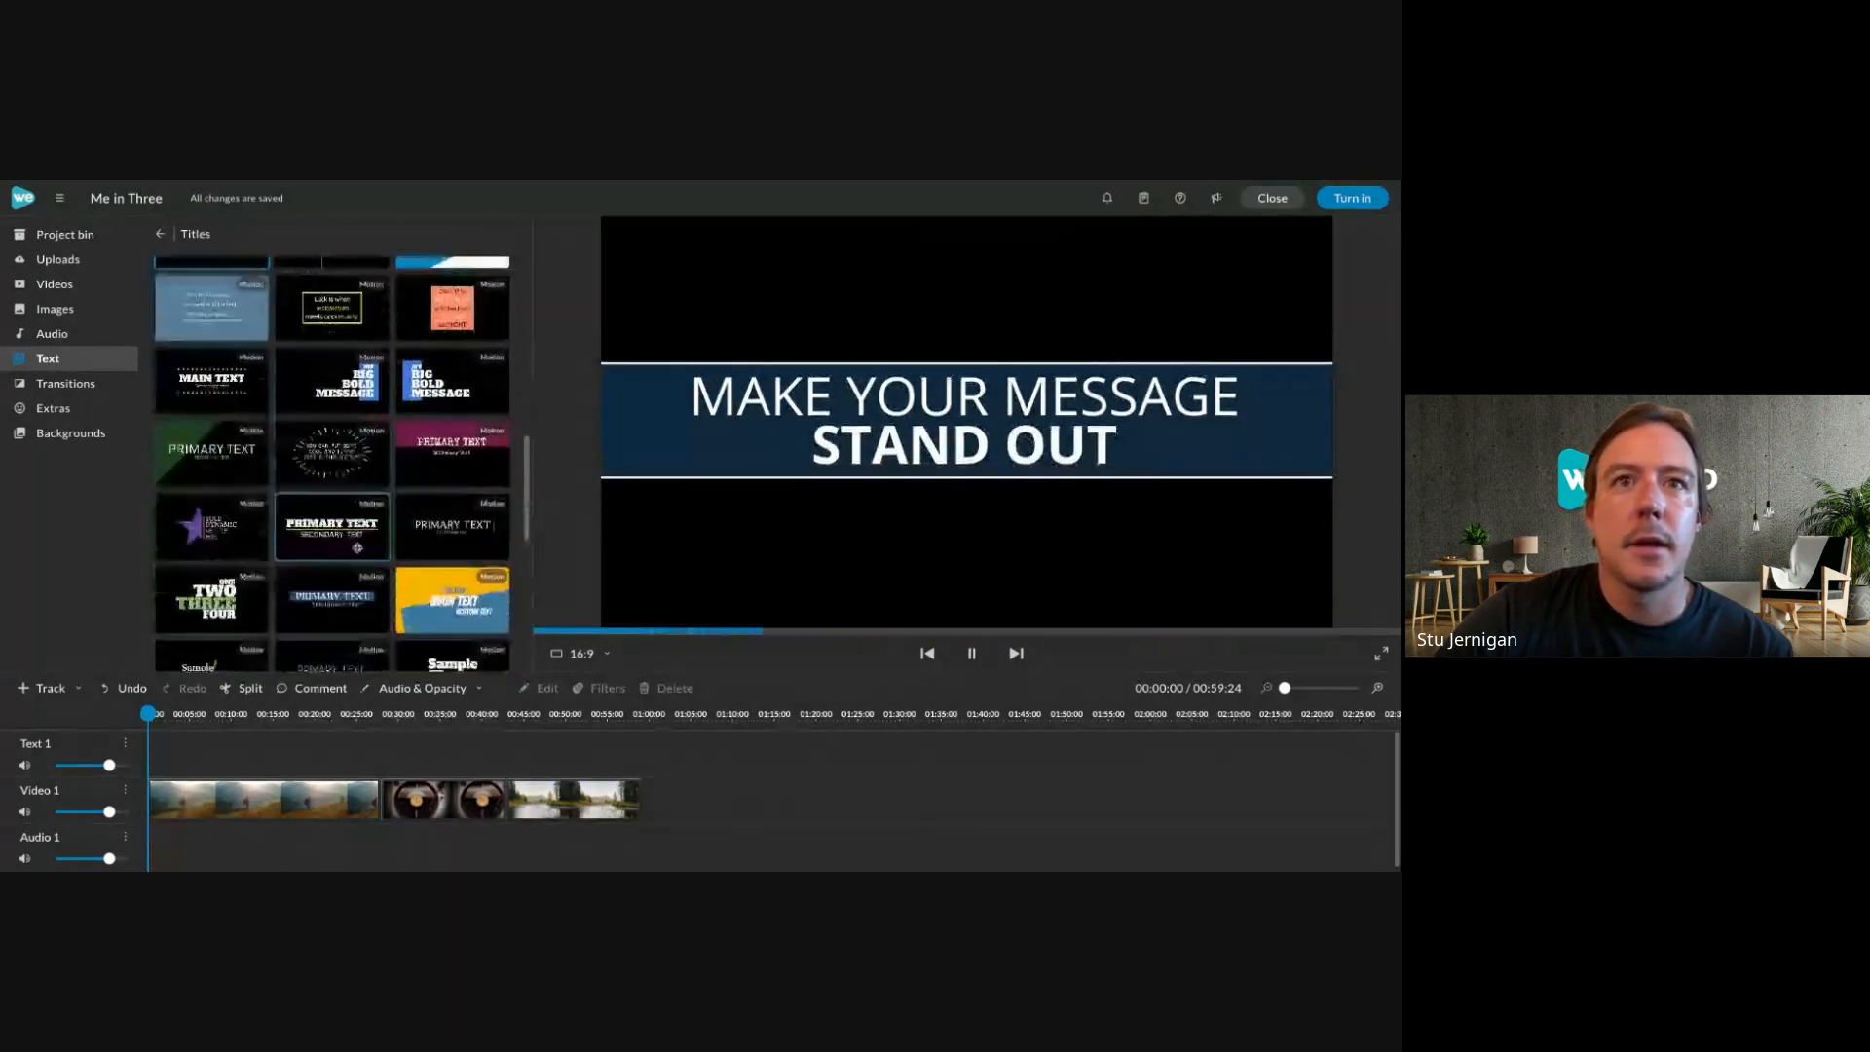
scroll(358, 547, down, 3)
click(200, 582)
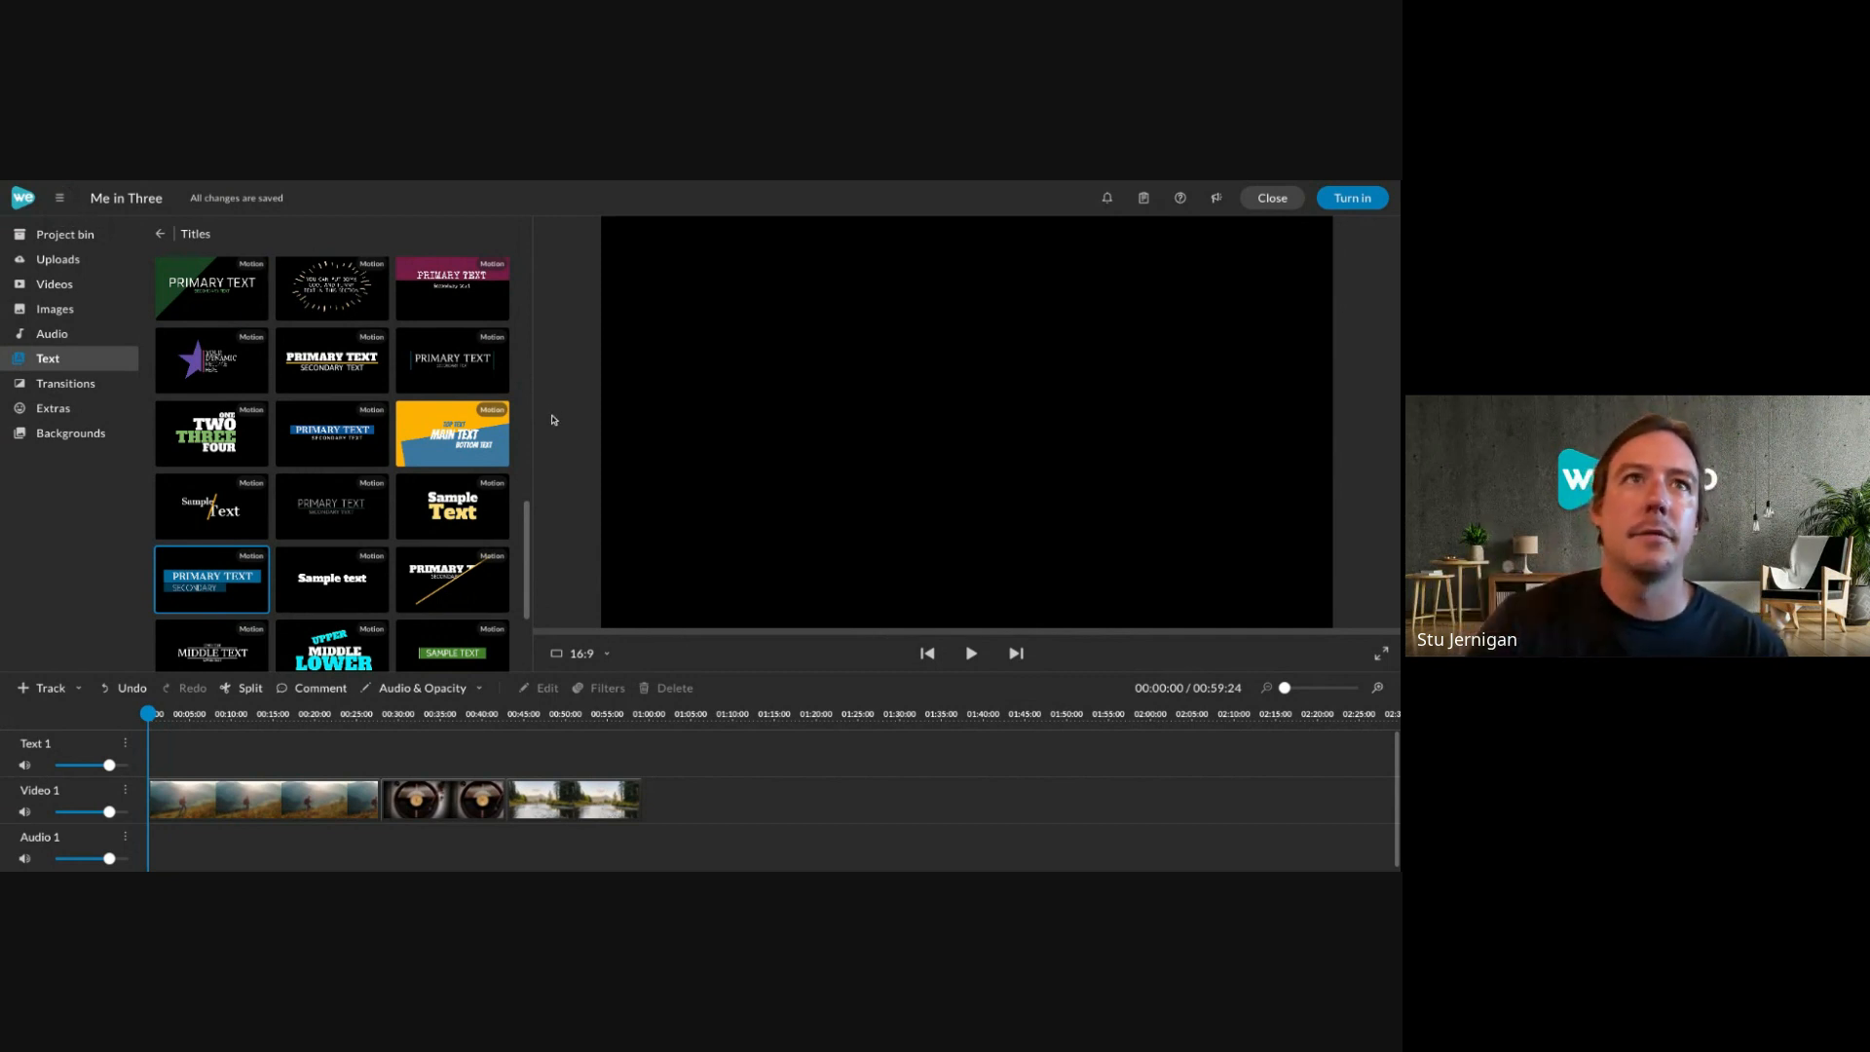
Switch the editor theme to Light and back to Dark.
click(61, 199)
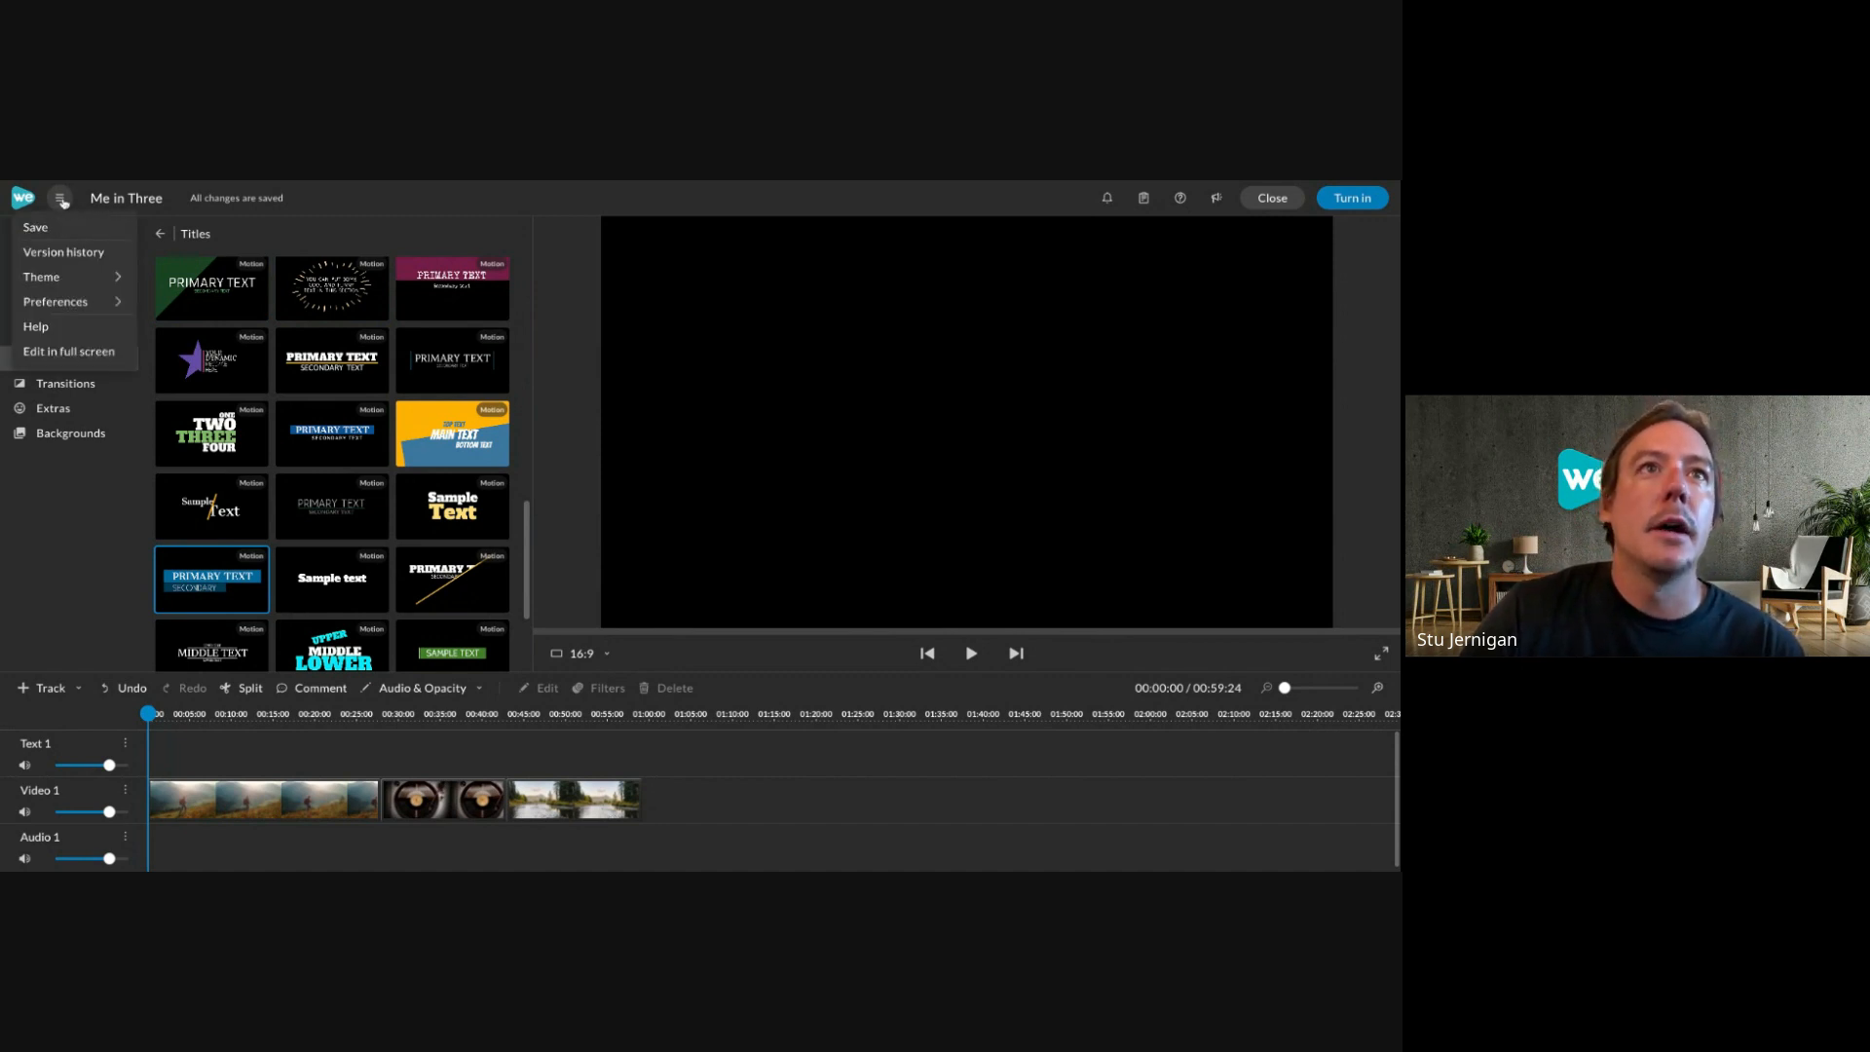
mouse_move(105, 273)
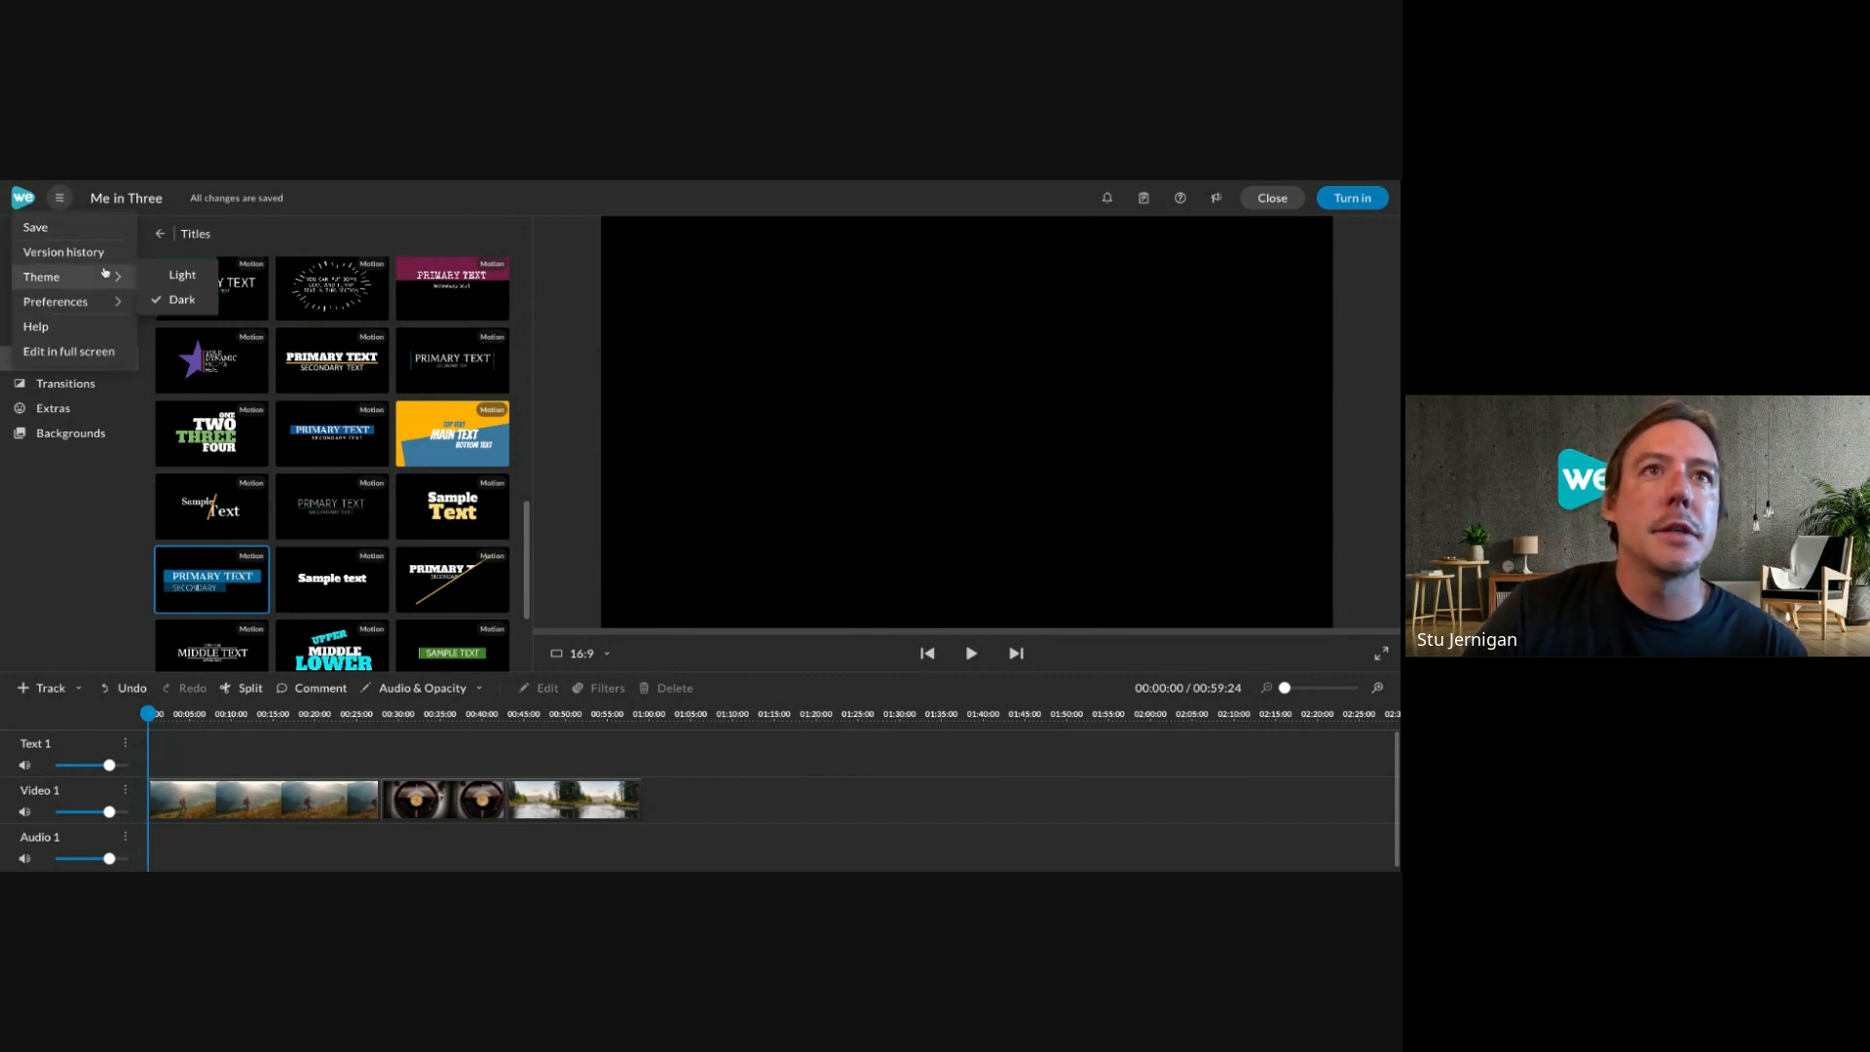
click(177, 275)
click(61, 200)
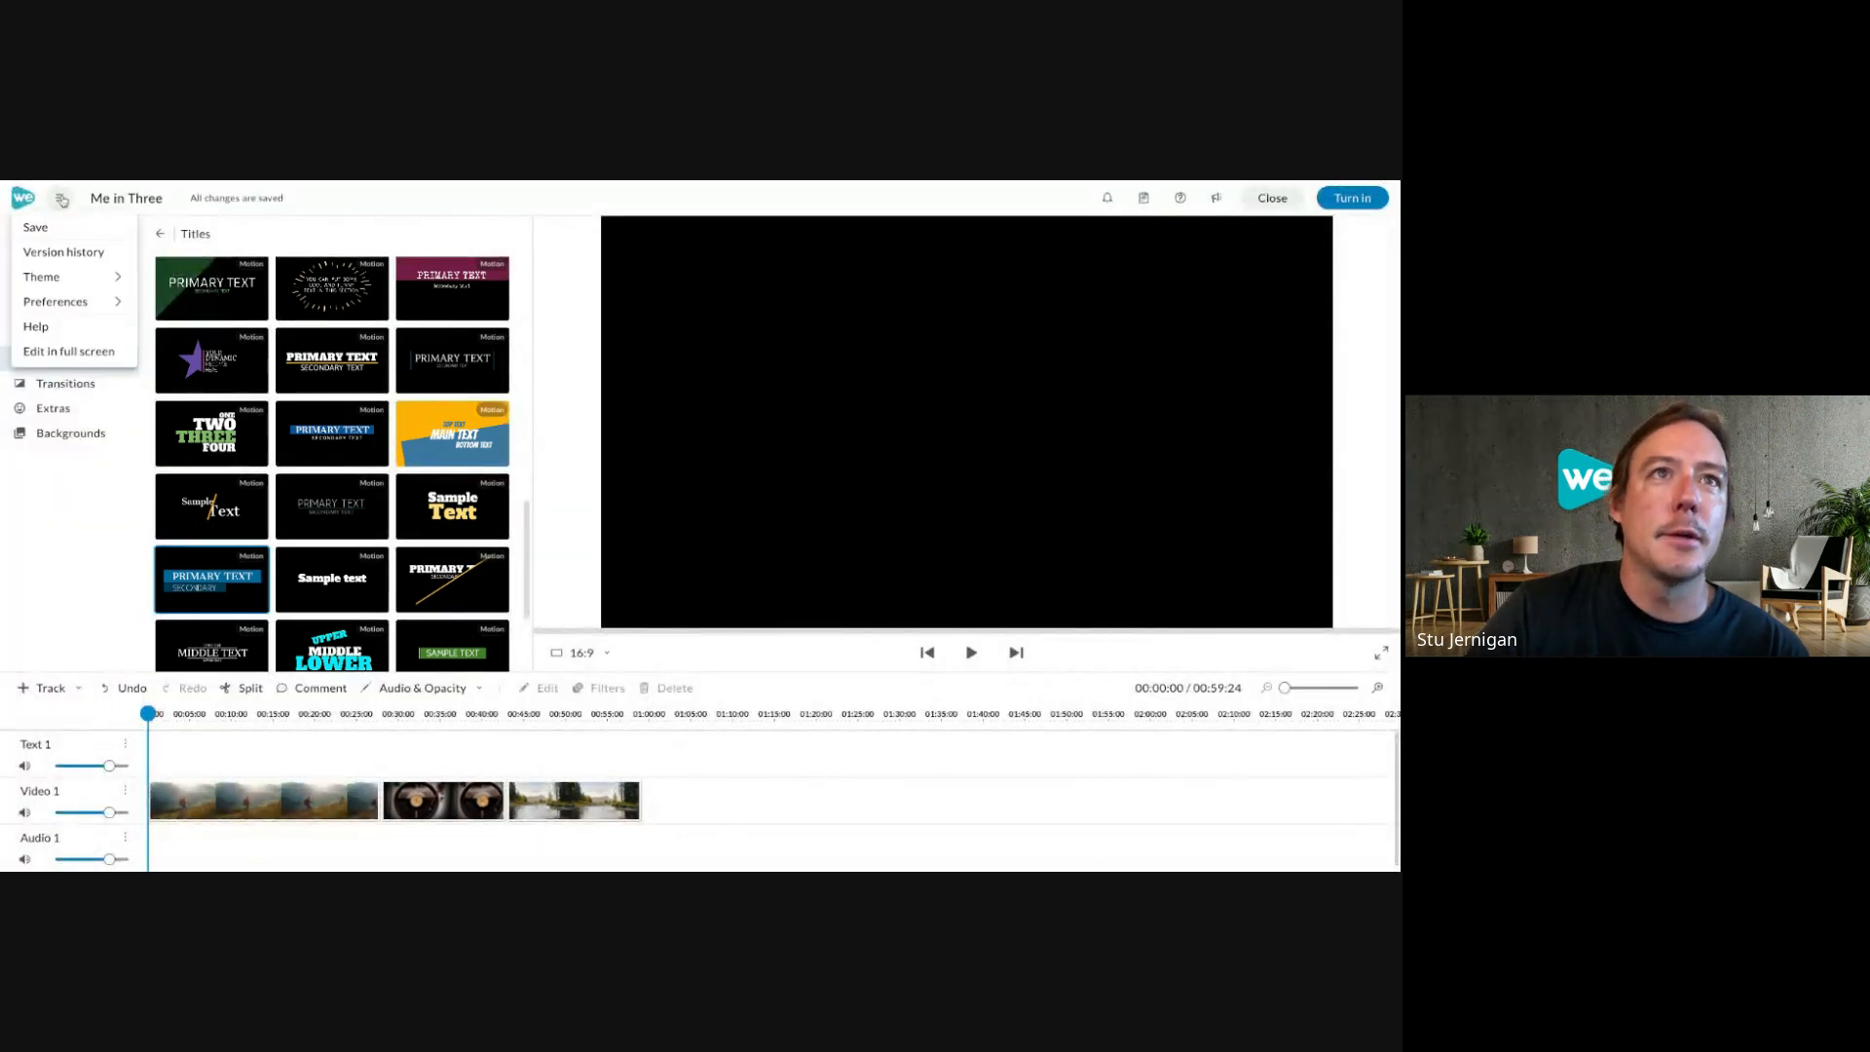
mouse_move(80, 277)
click(181, 300)
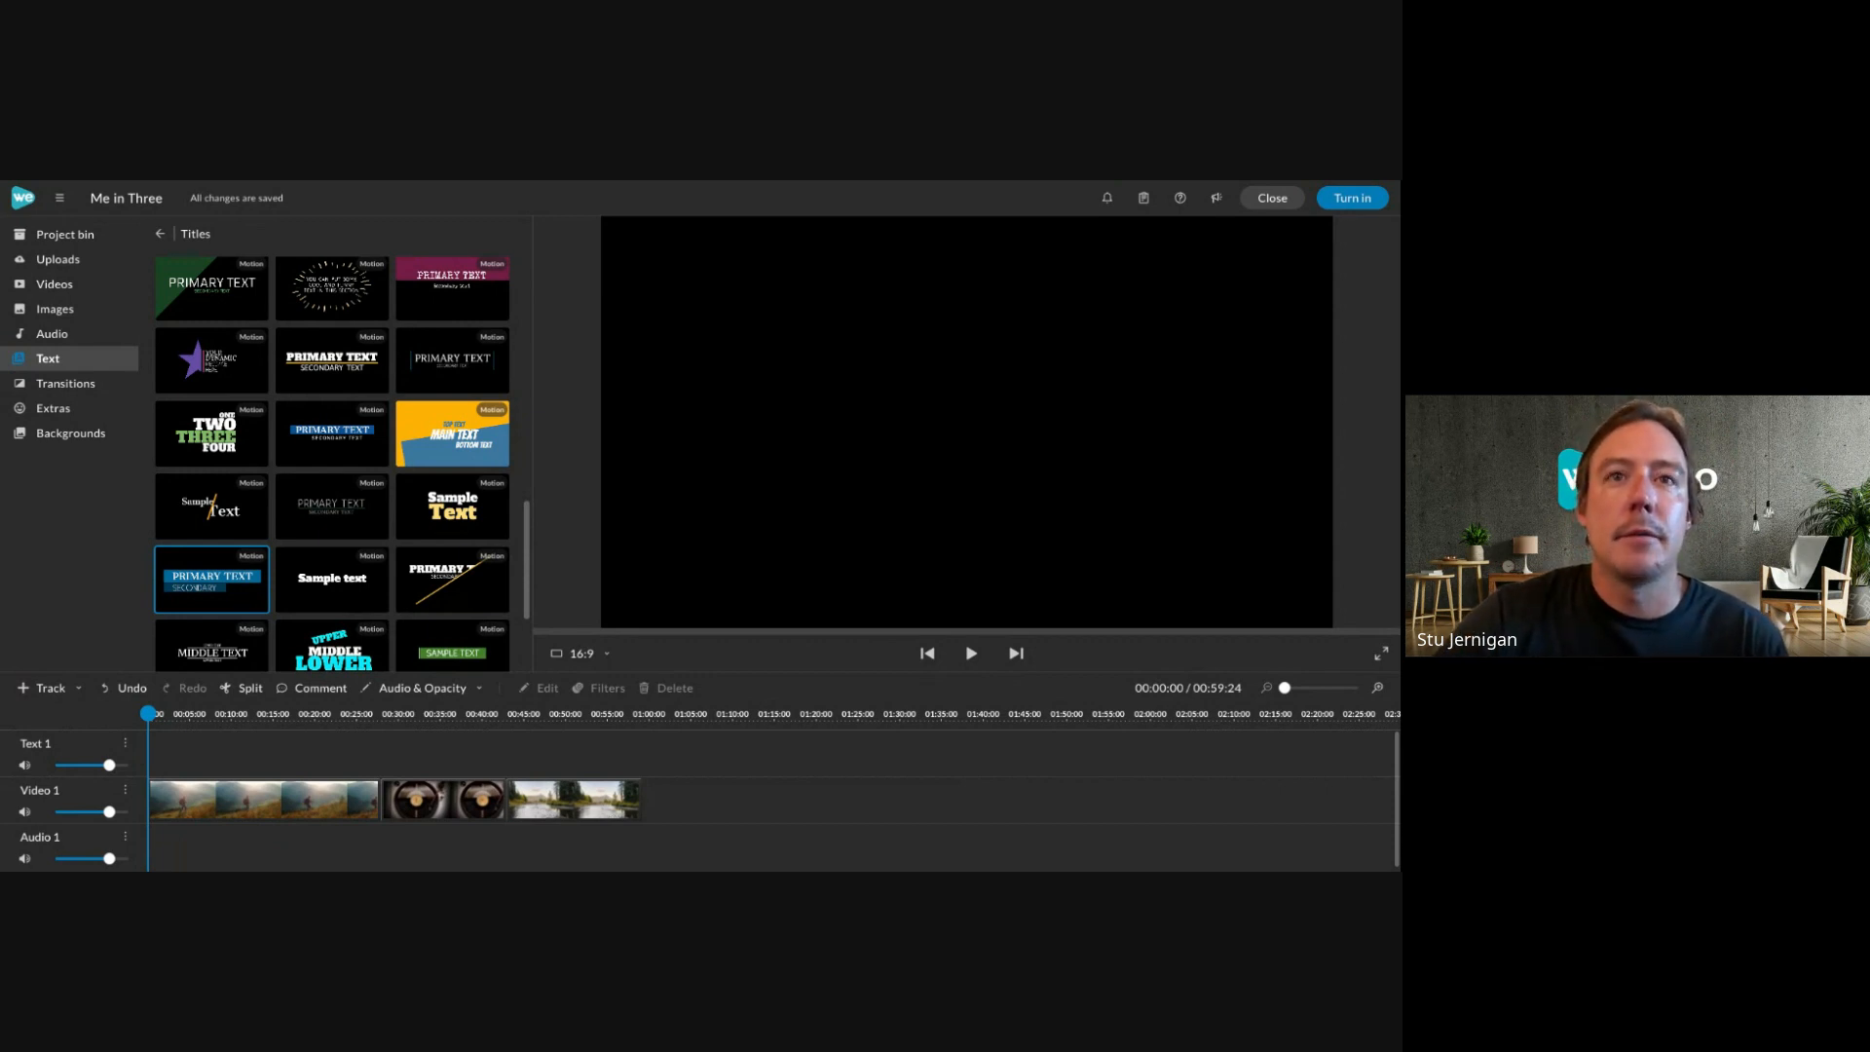
Add the blue Primary Text and Secondary motion title to the Text 1 track above the start of the hiker clip.
double_click(233, 578)
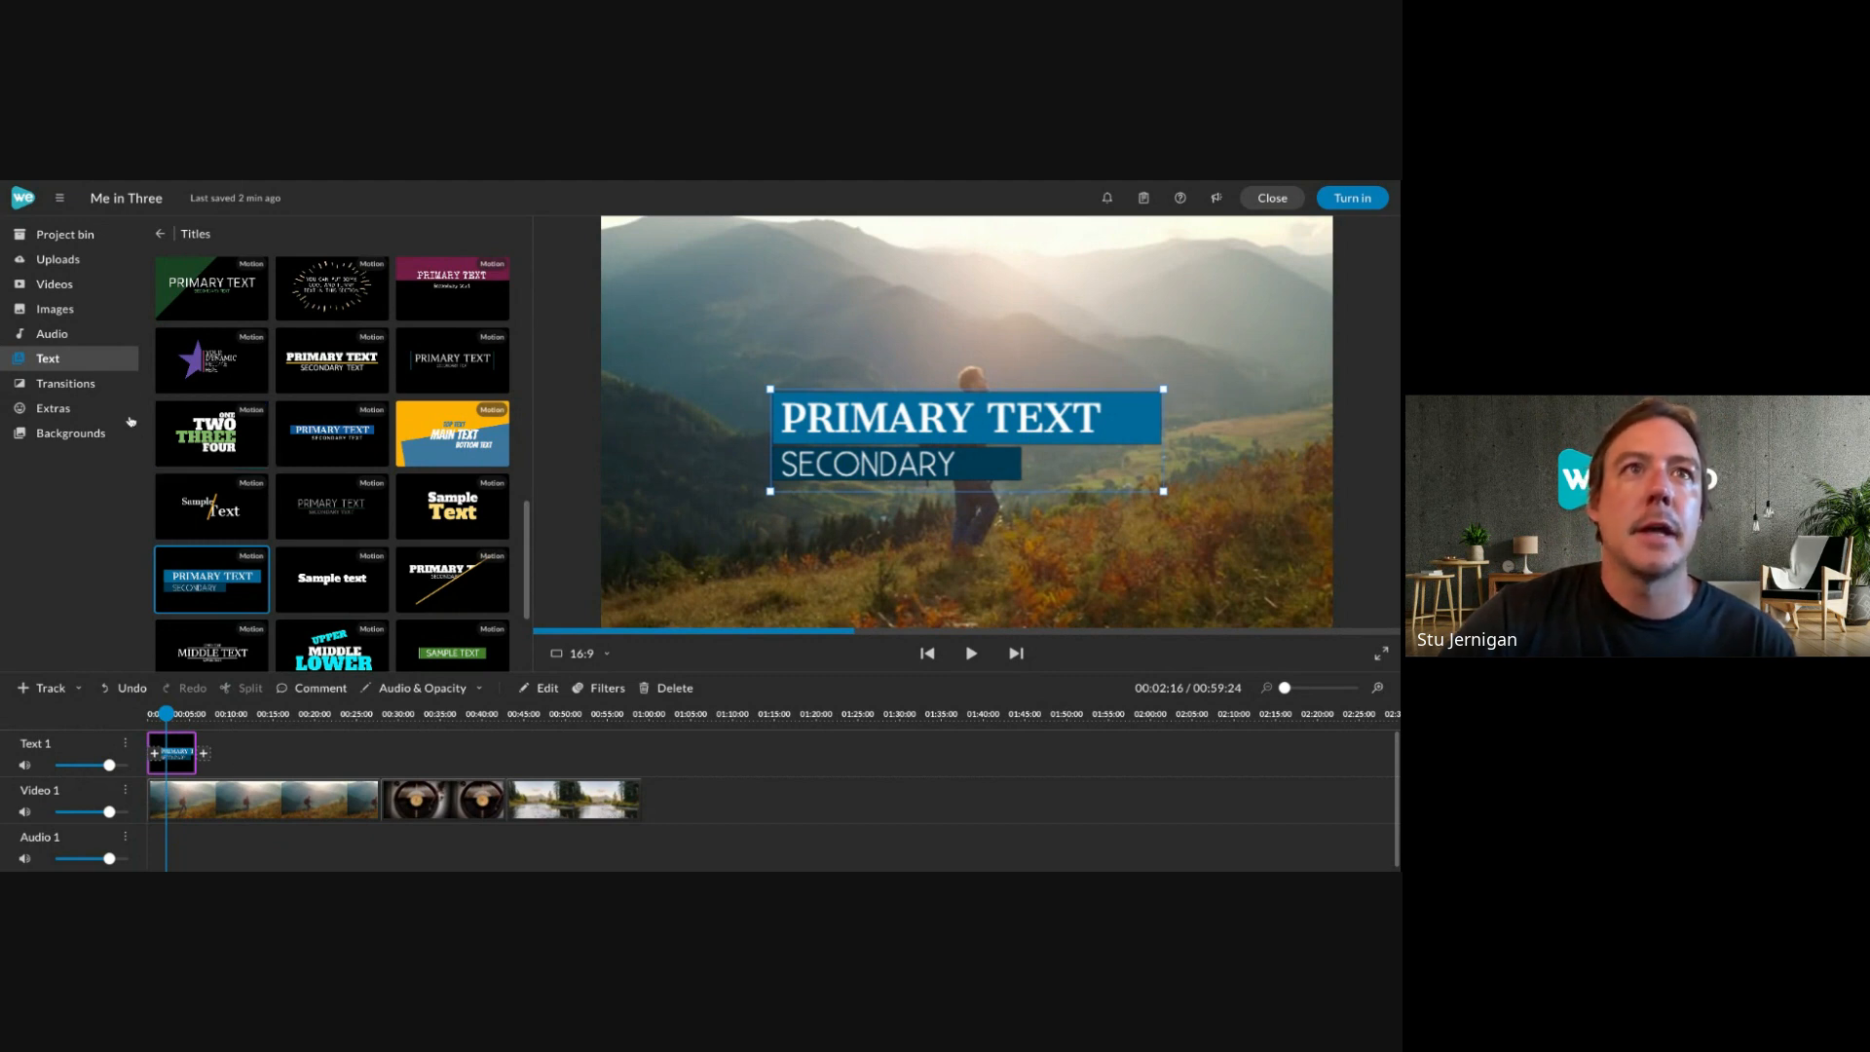
Search the stock audio for "jazz", mark the track "Welcome Home" as a favorite and clear the search.
click(127, 336)
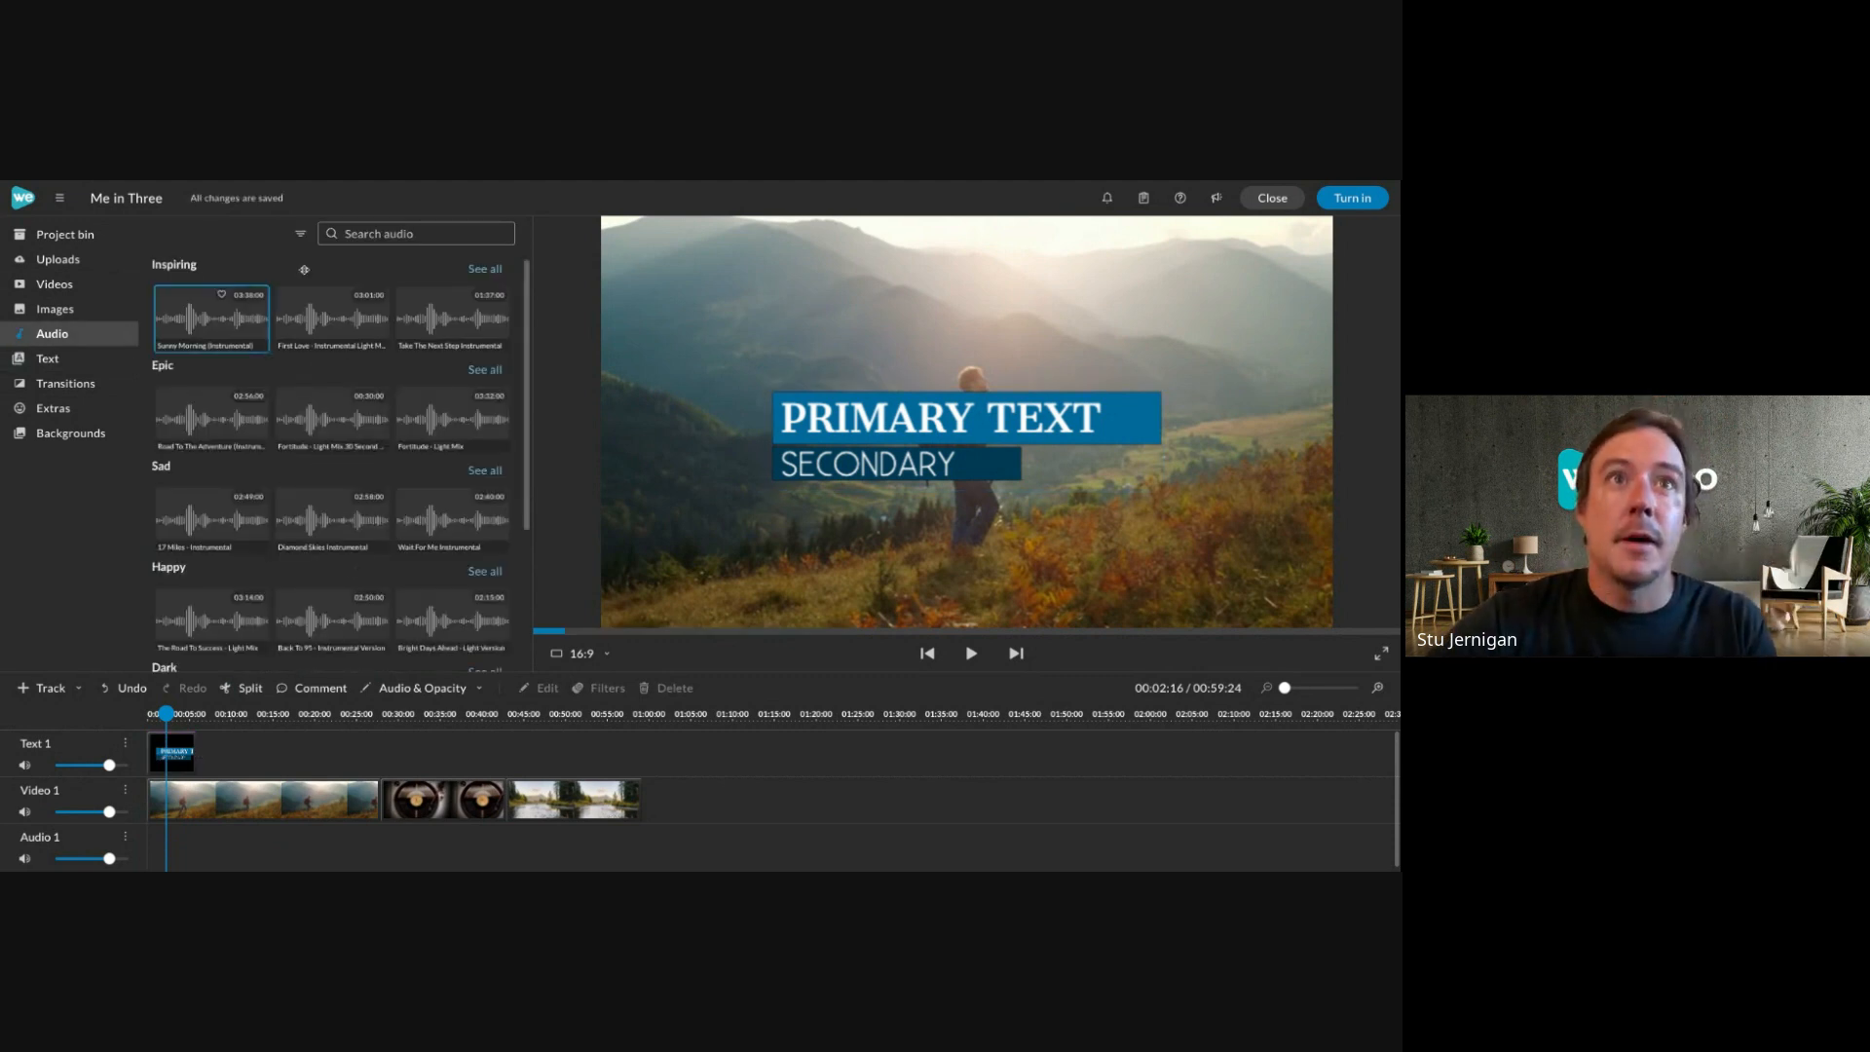
click(397, 235)
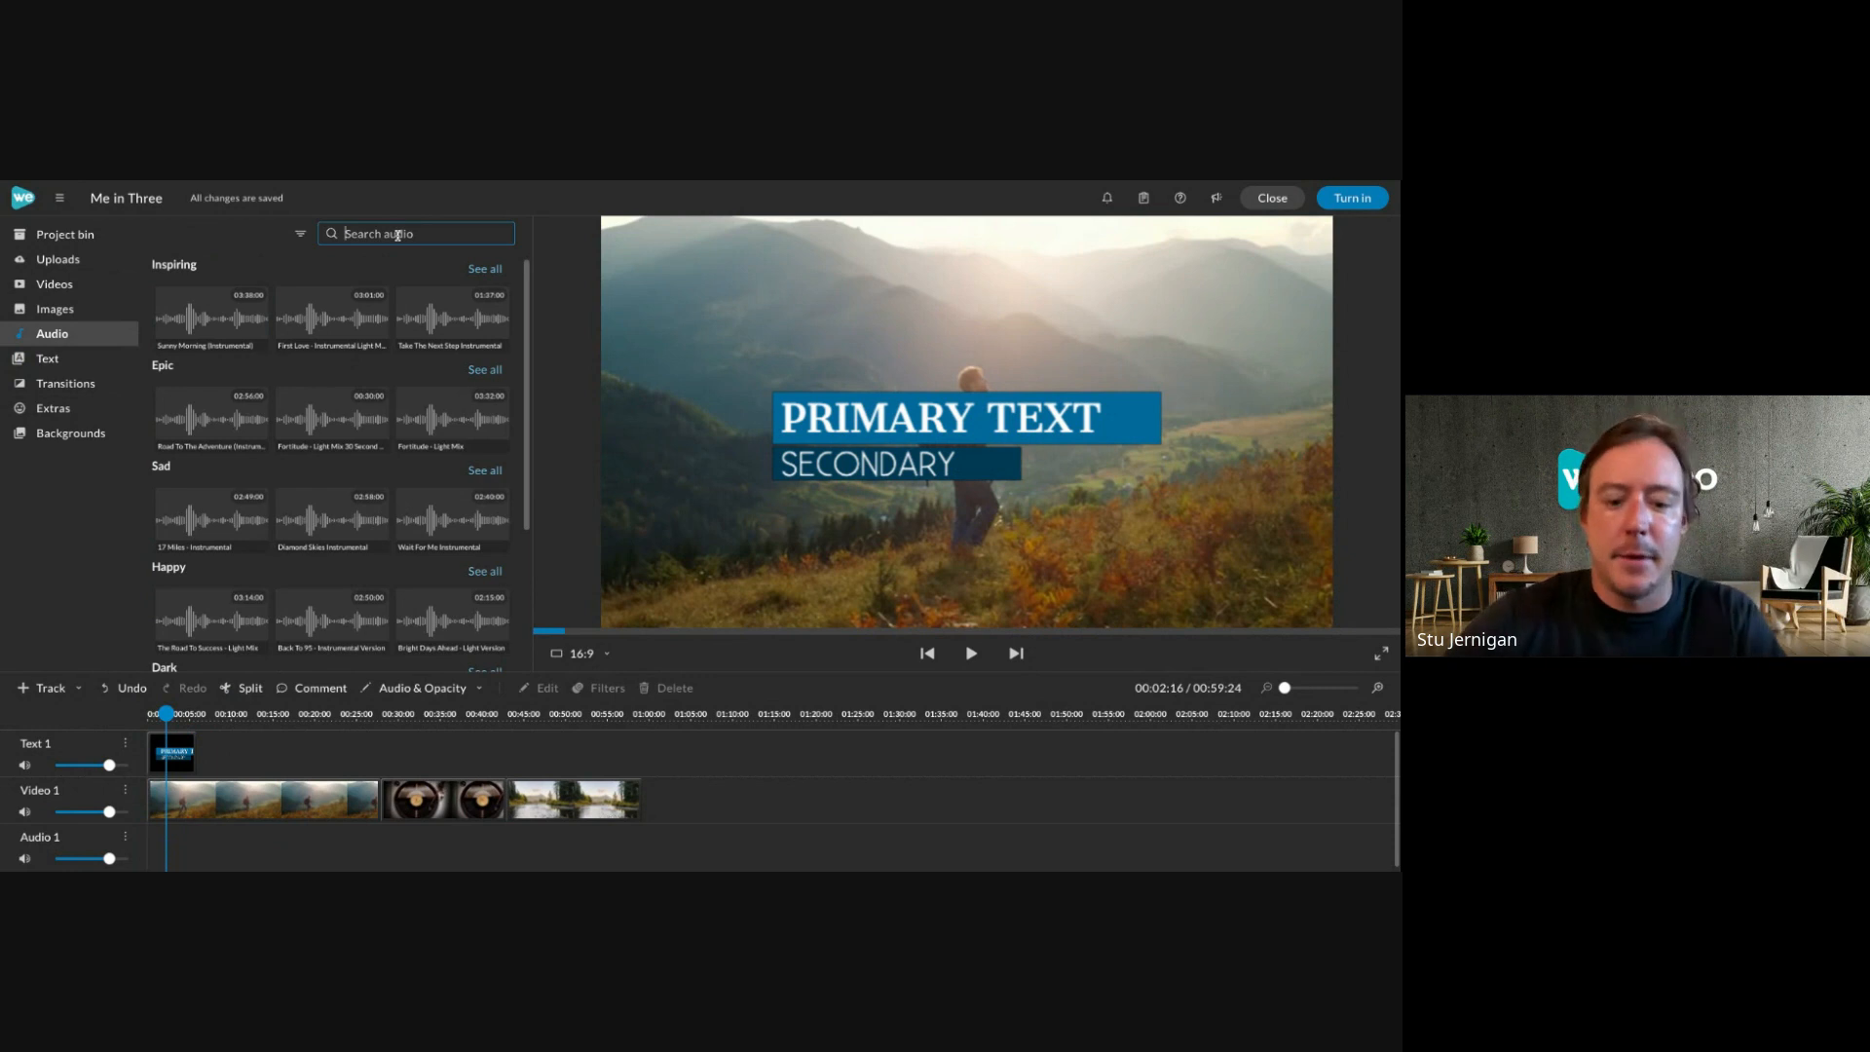
text(jazz)
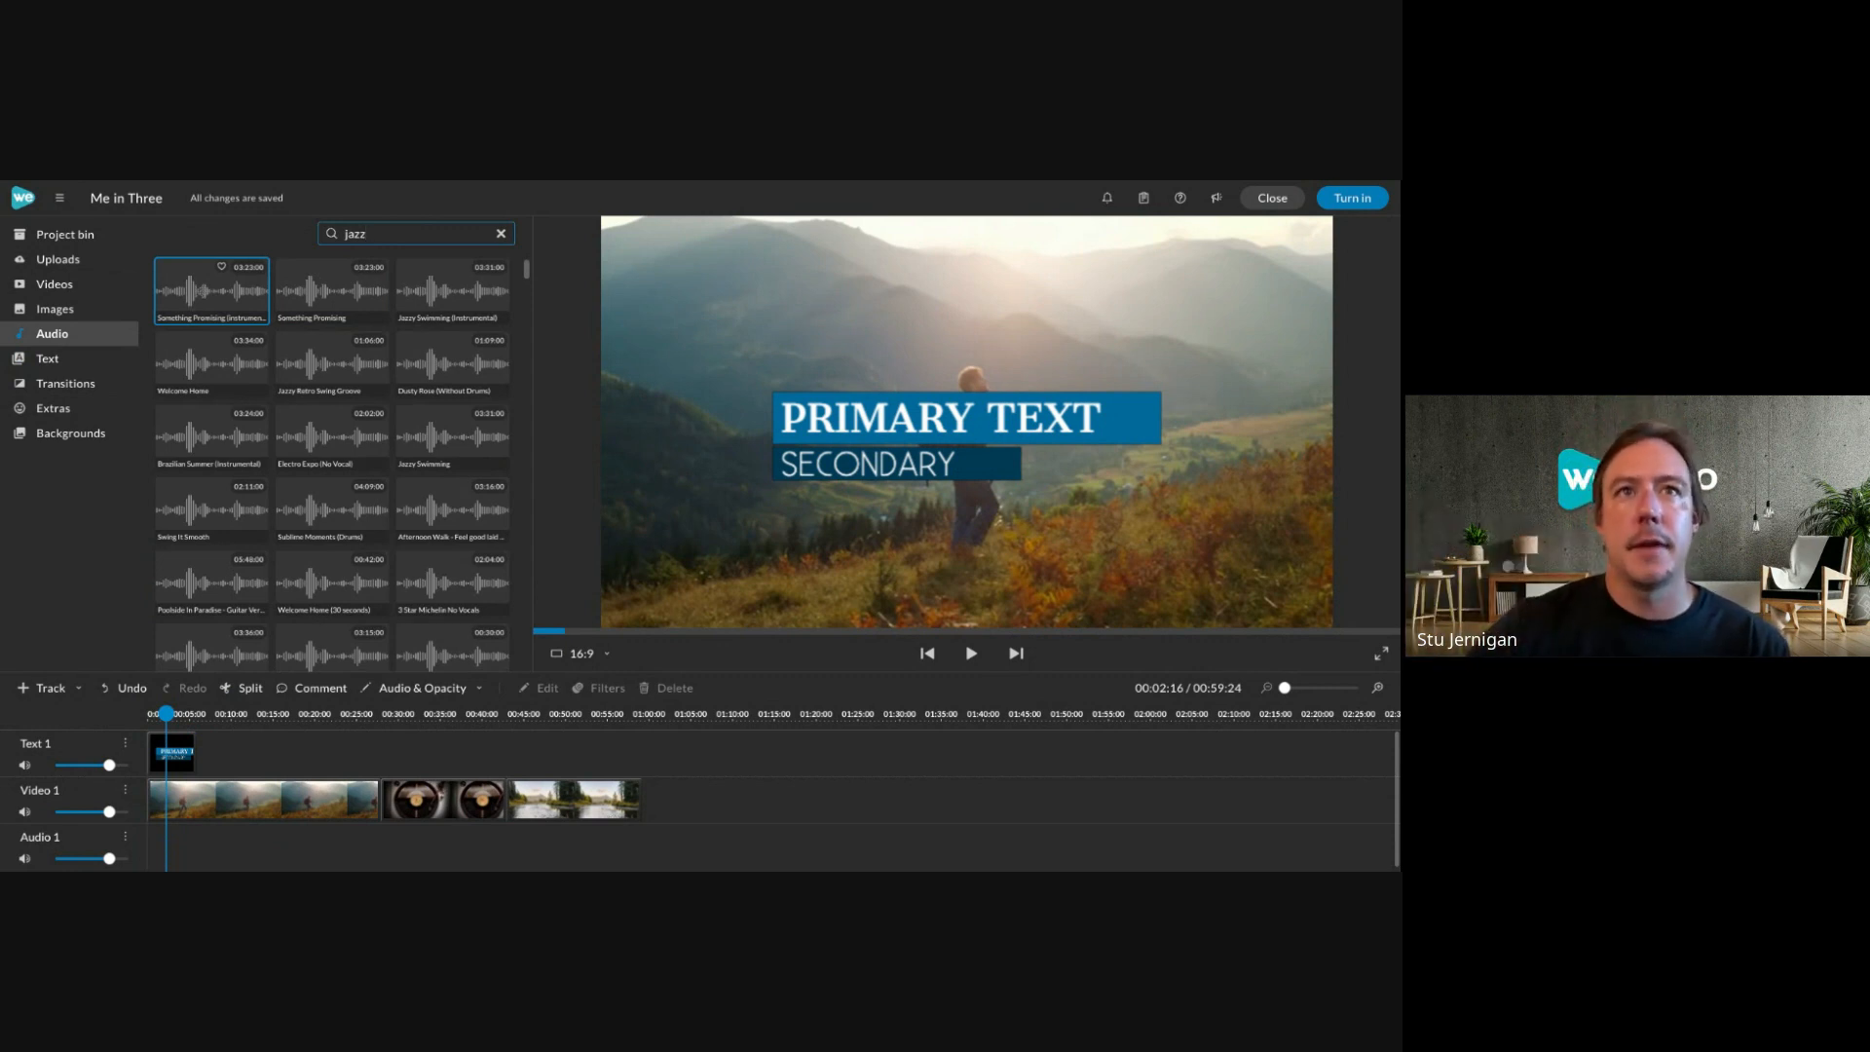
click(203, 291)
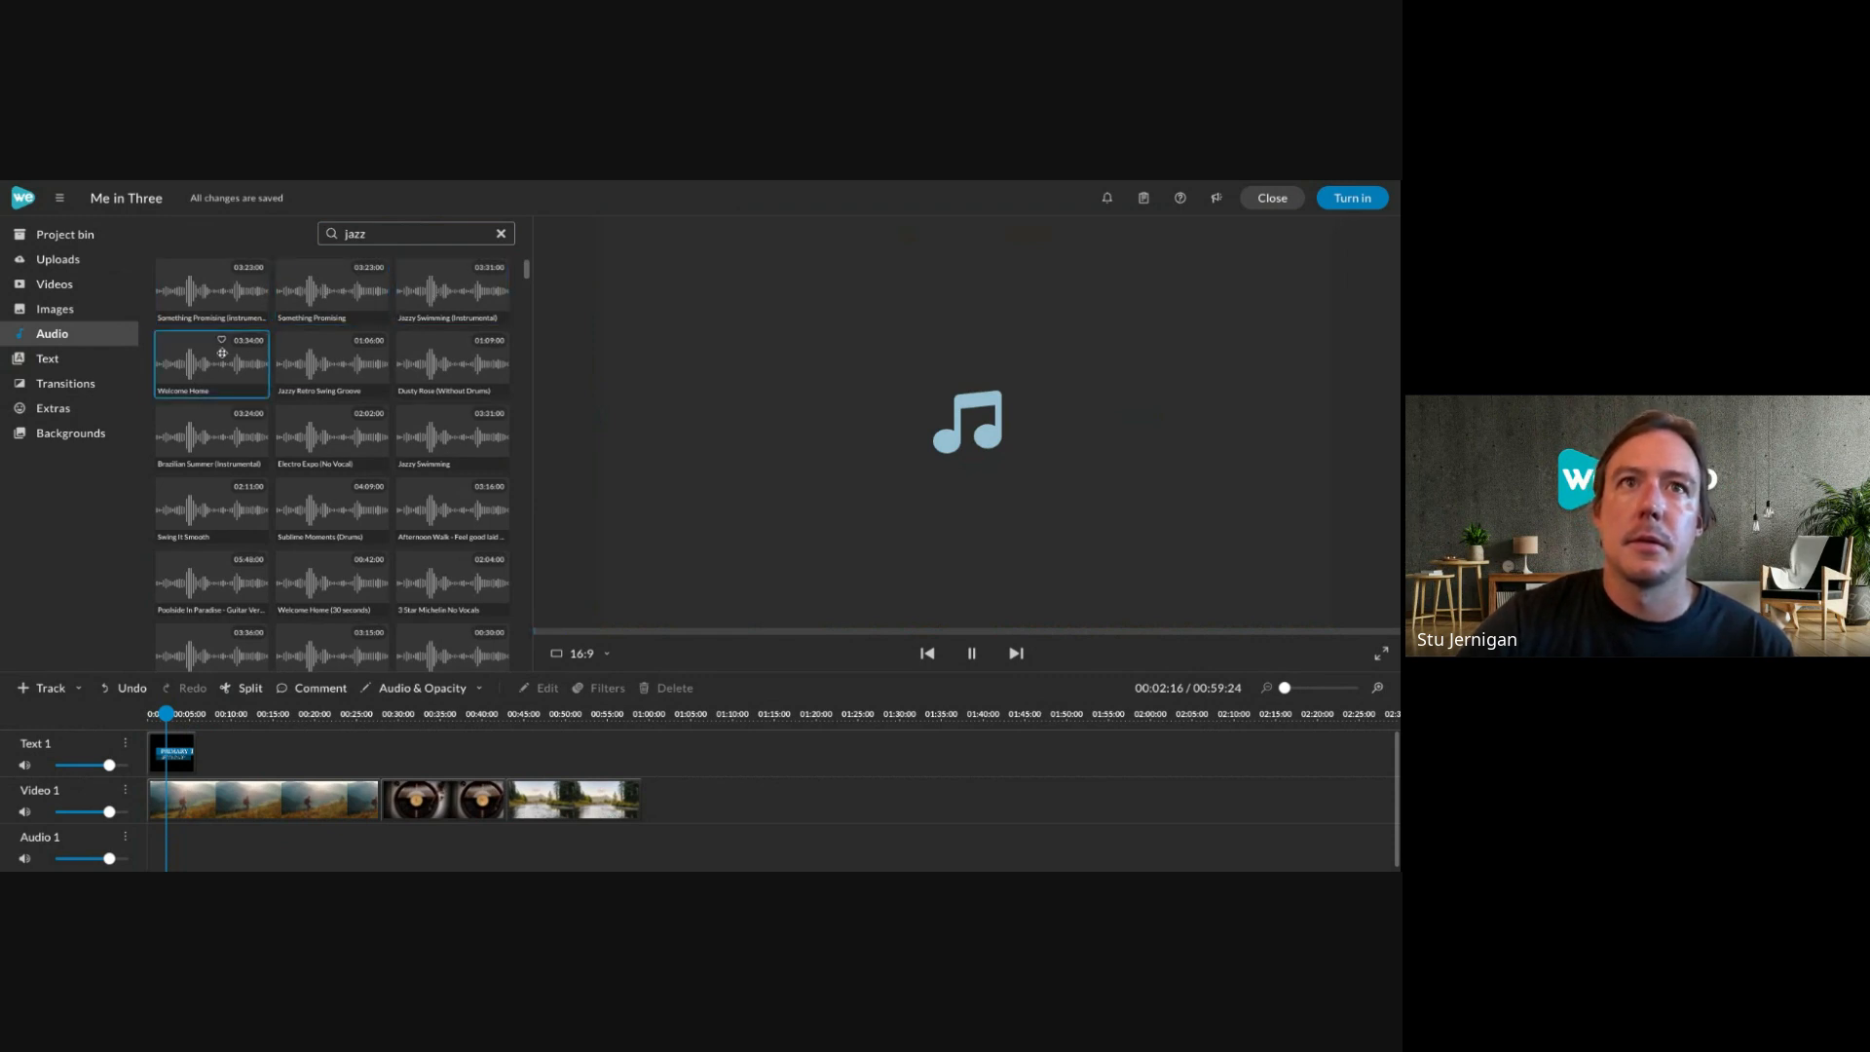
click(830, 714)
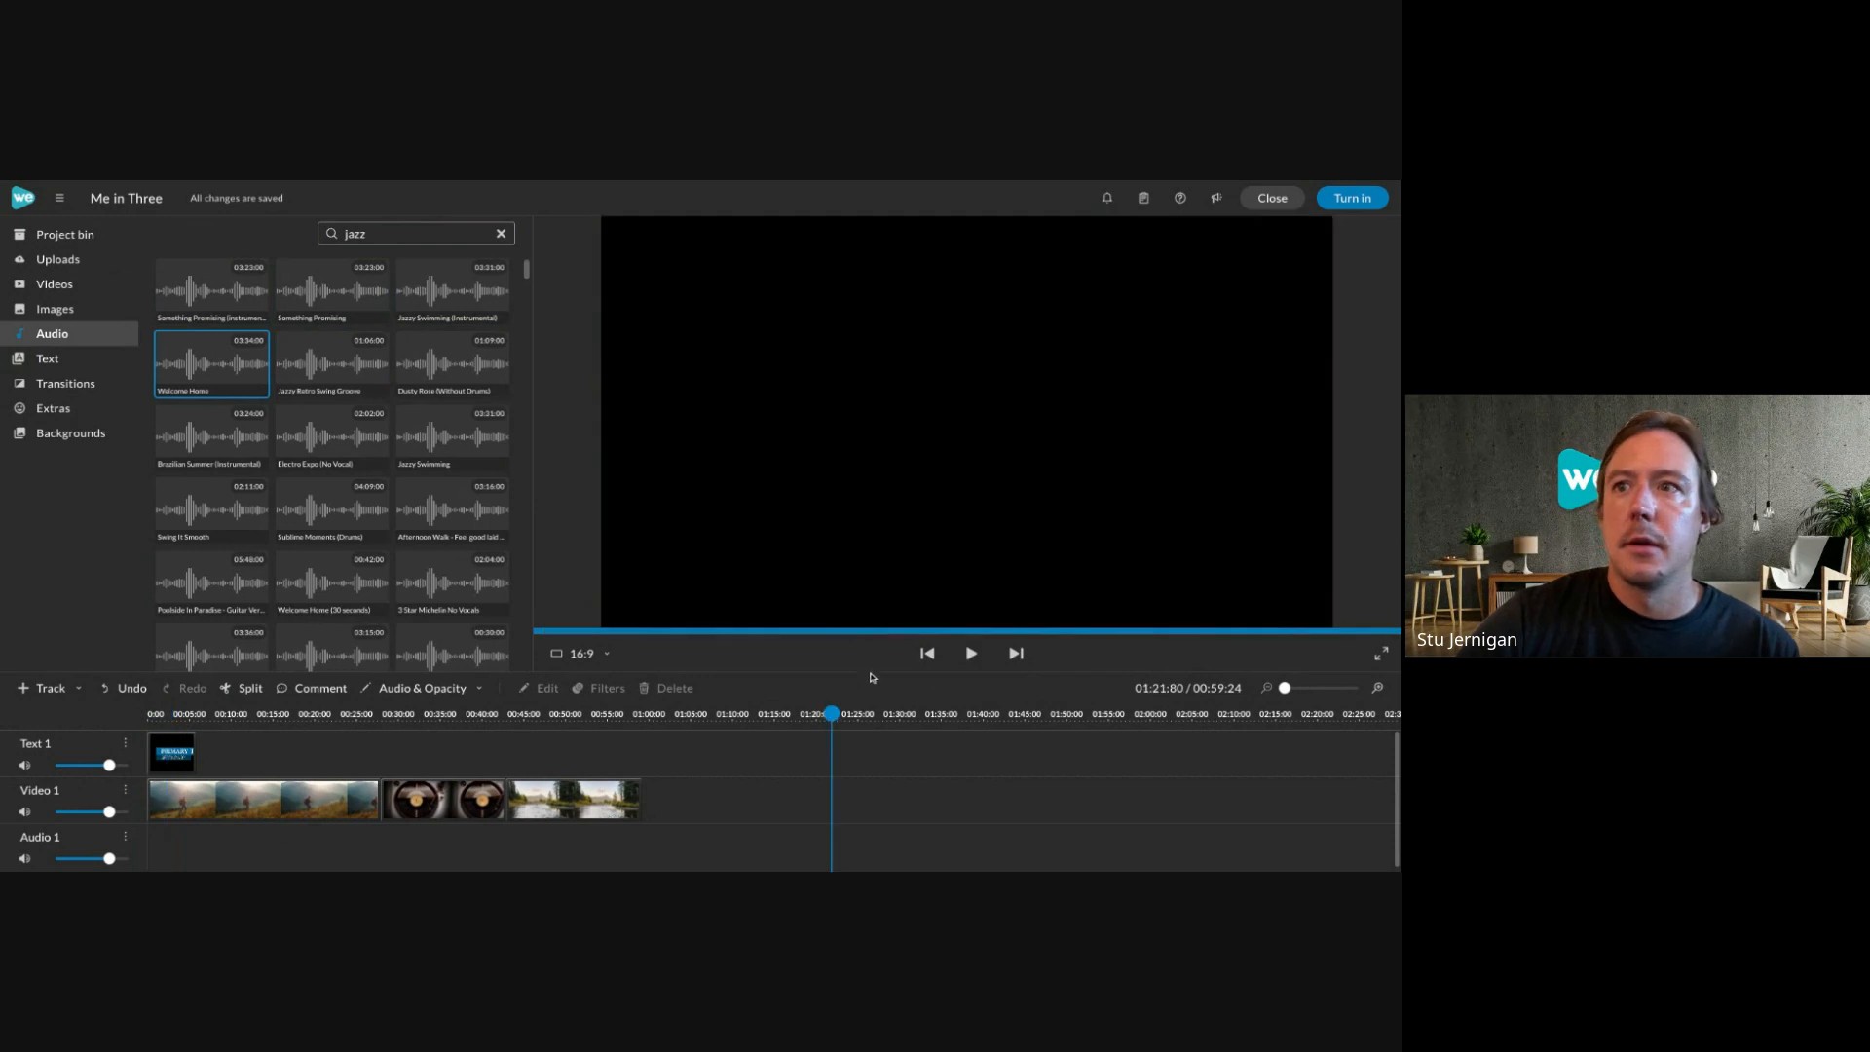
click(222, 341)
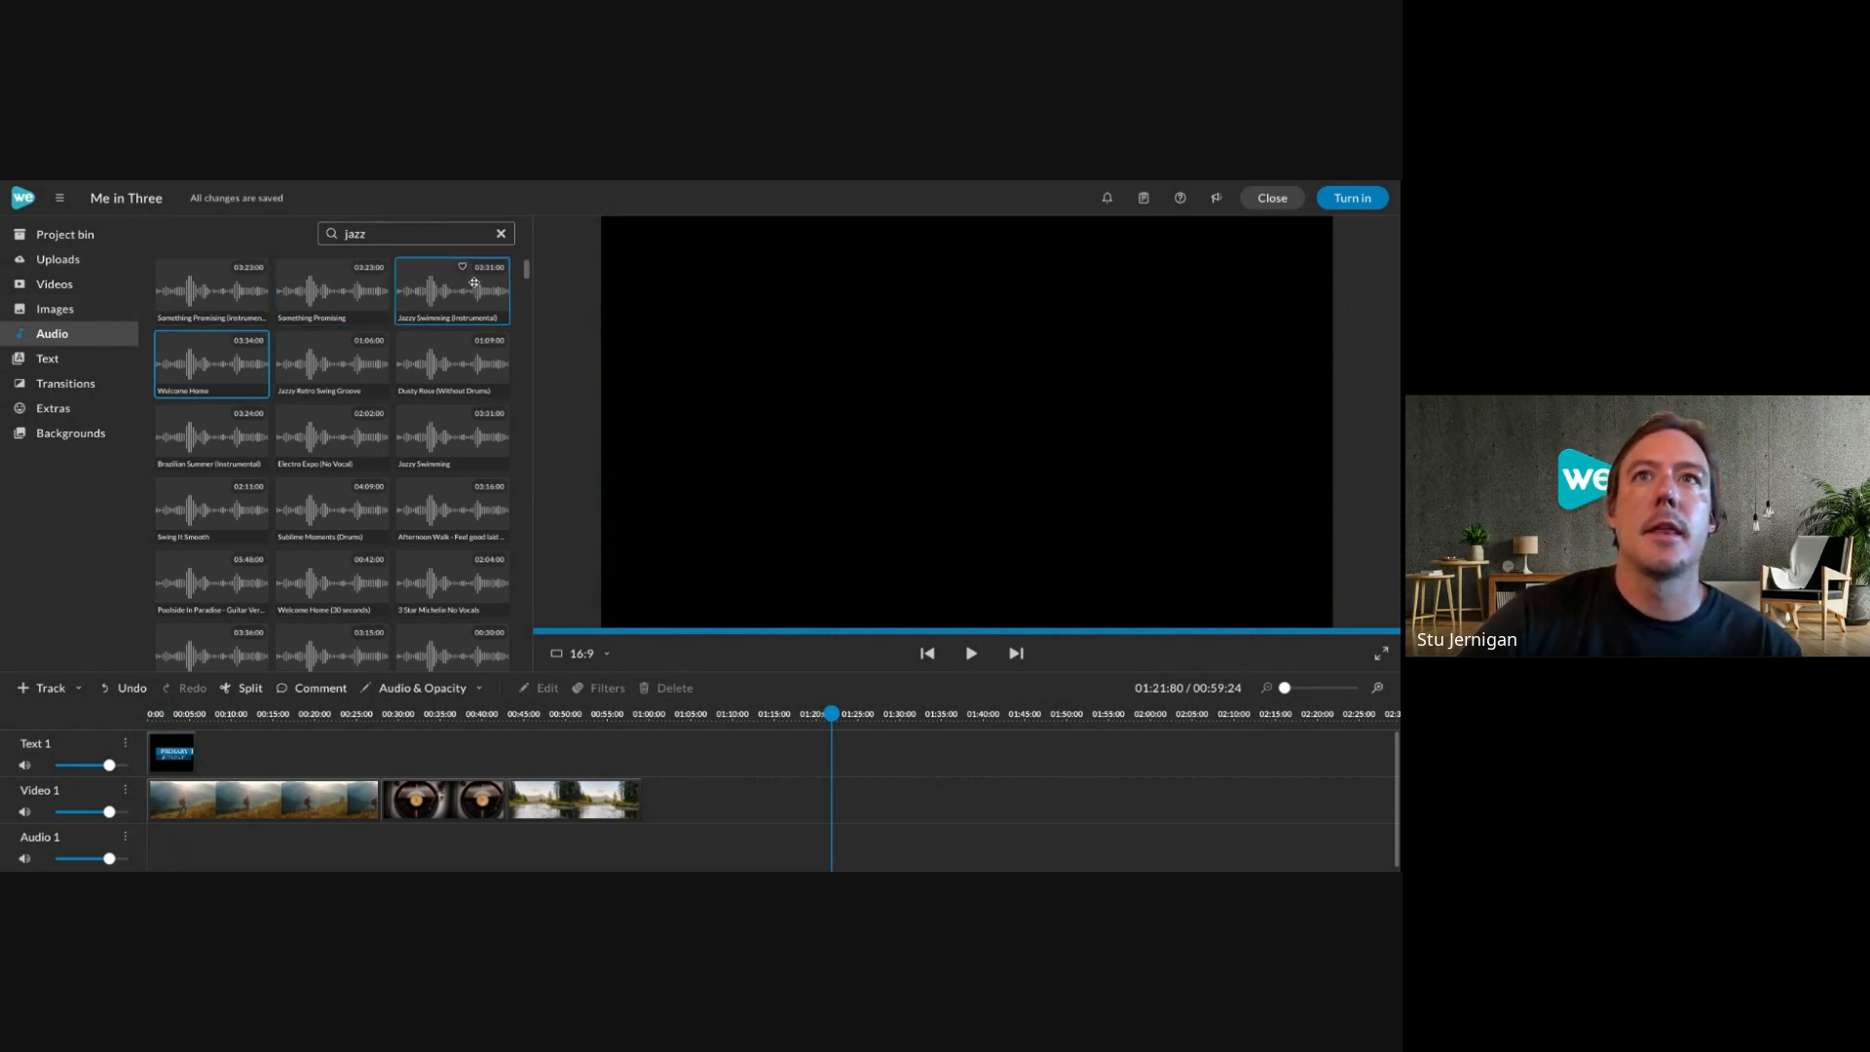
click(501, 234)
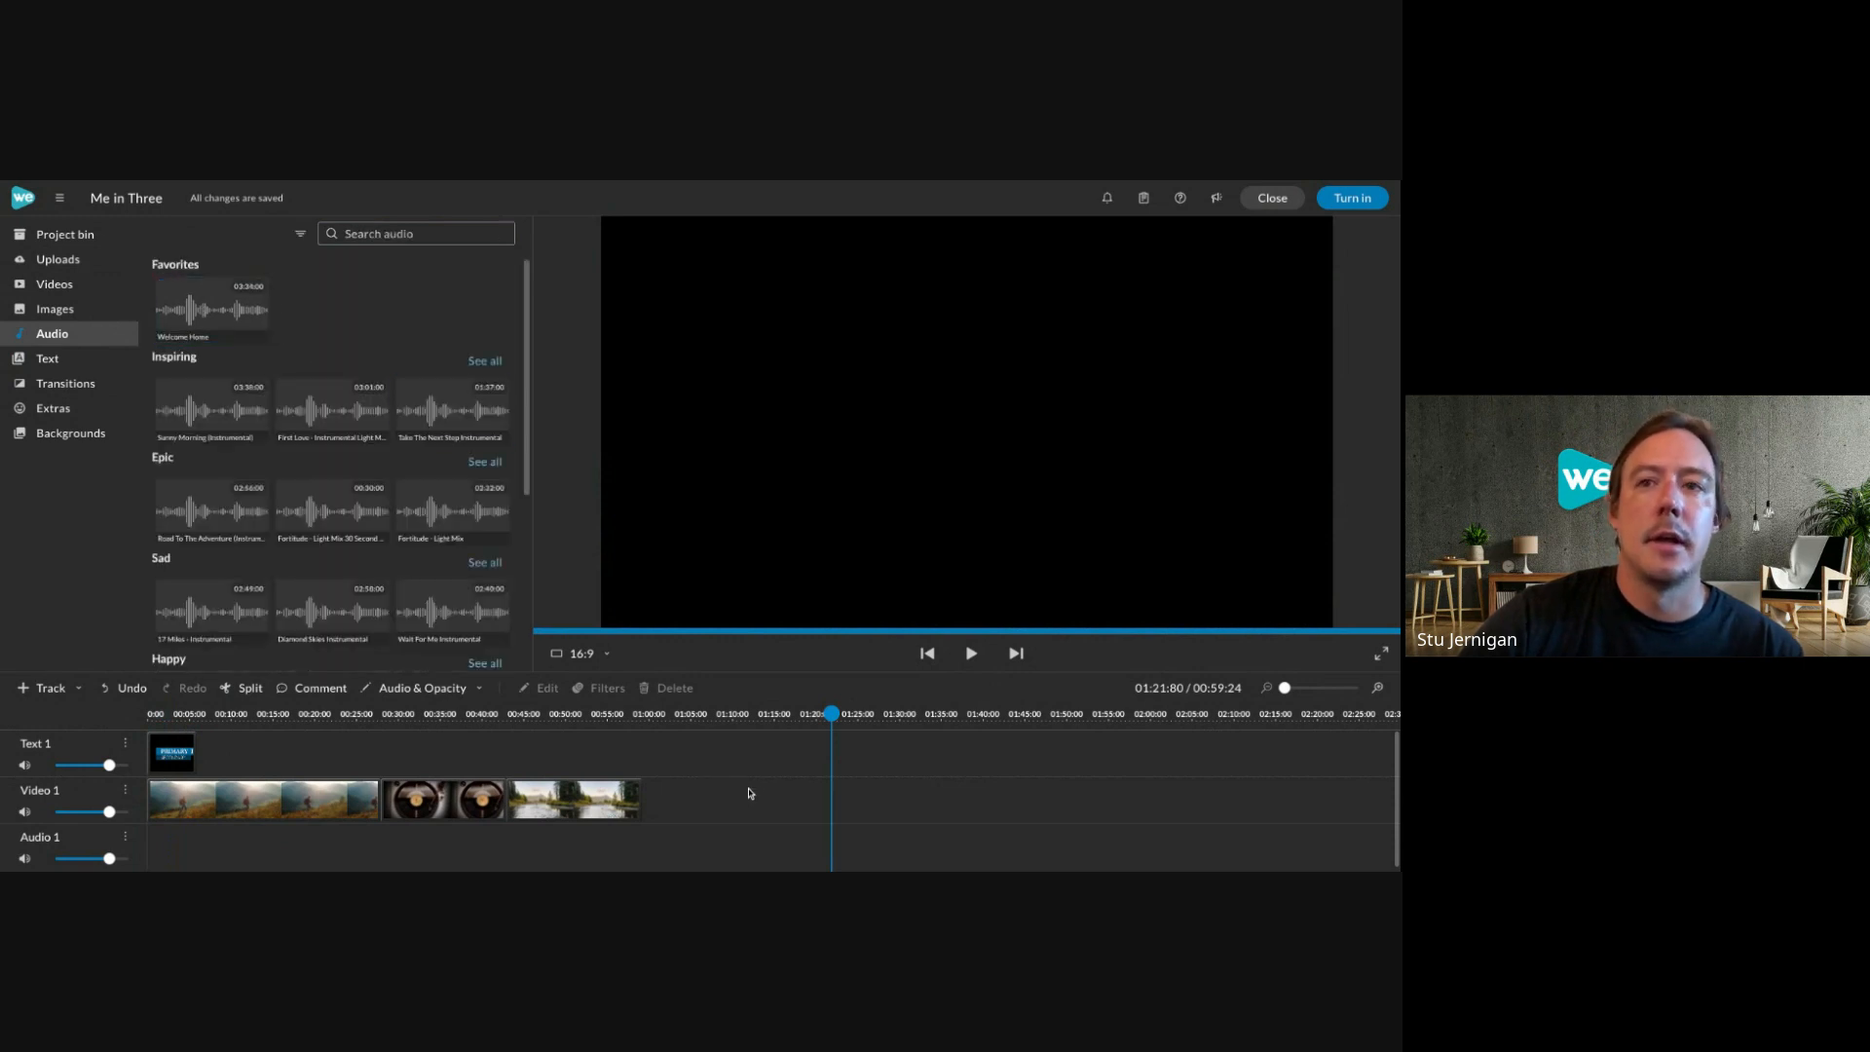
Preview the favorite track "Welcome Home" and place it at the start of the Audio 1 track.
scroll(742, 788, down, 1)
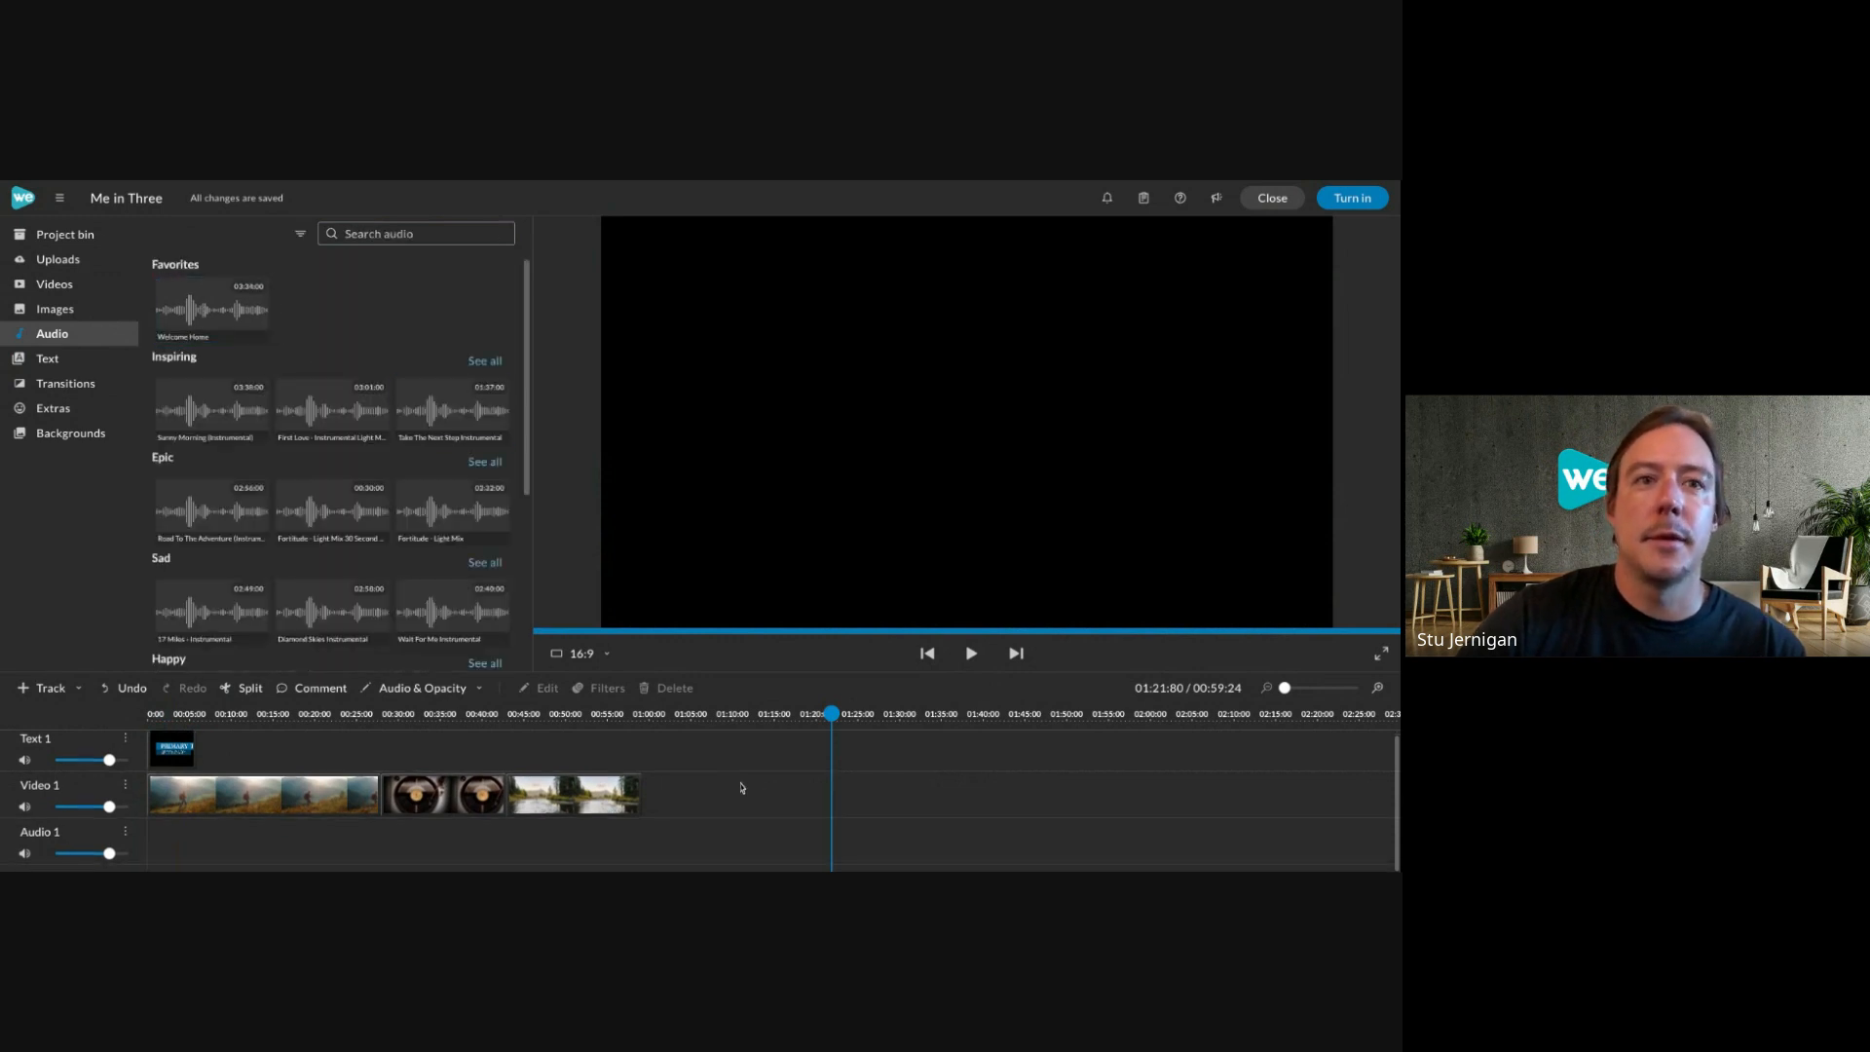
click(196, 311)
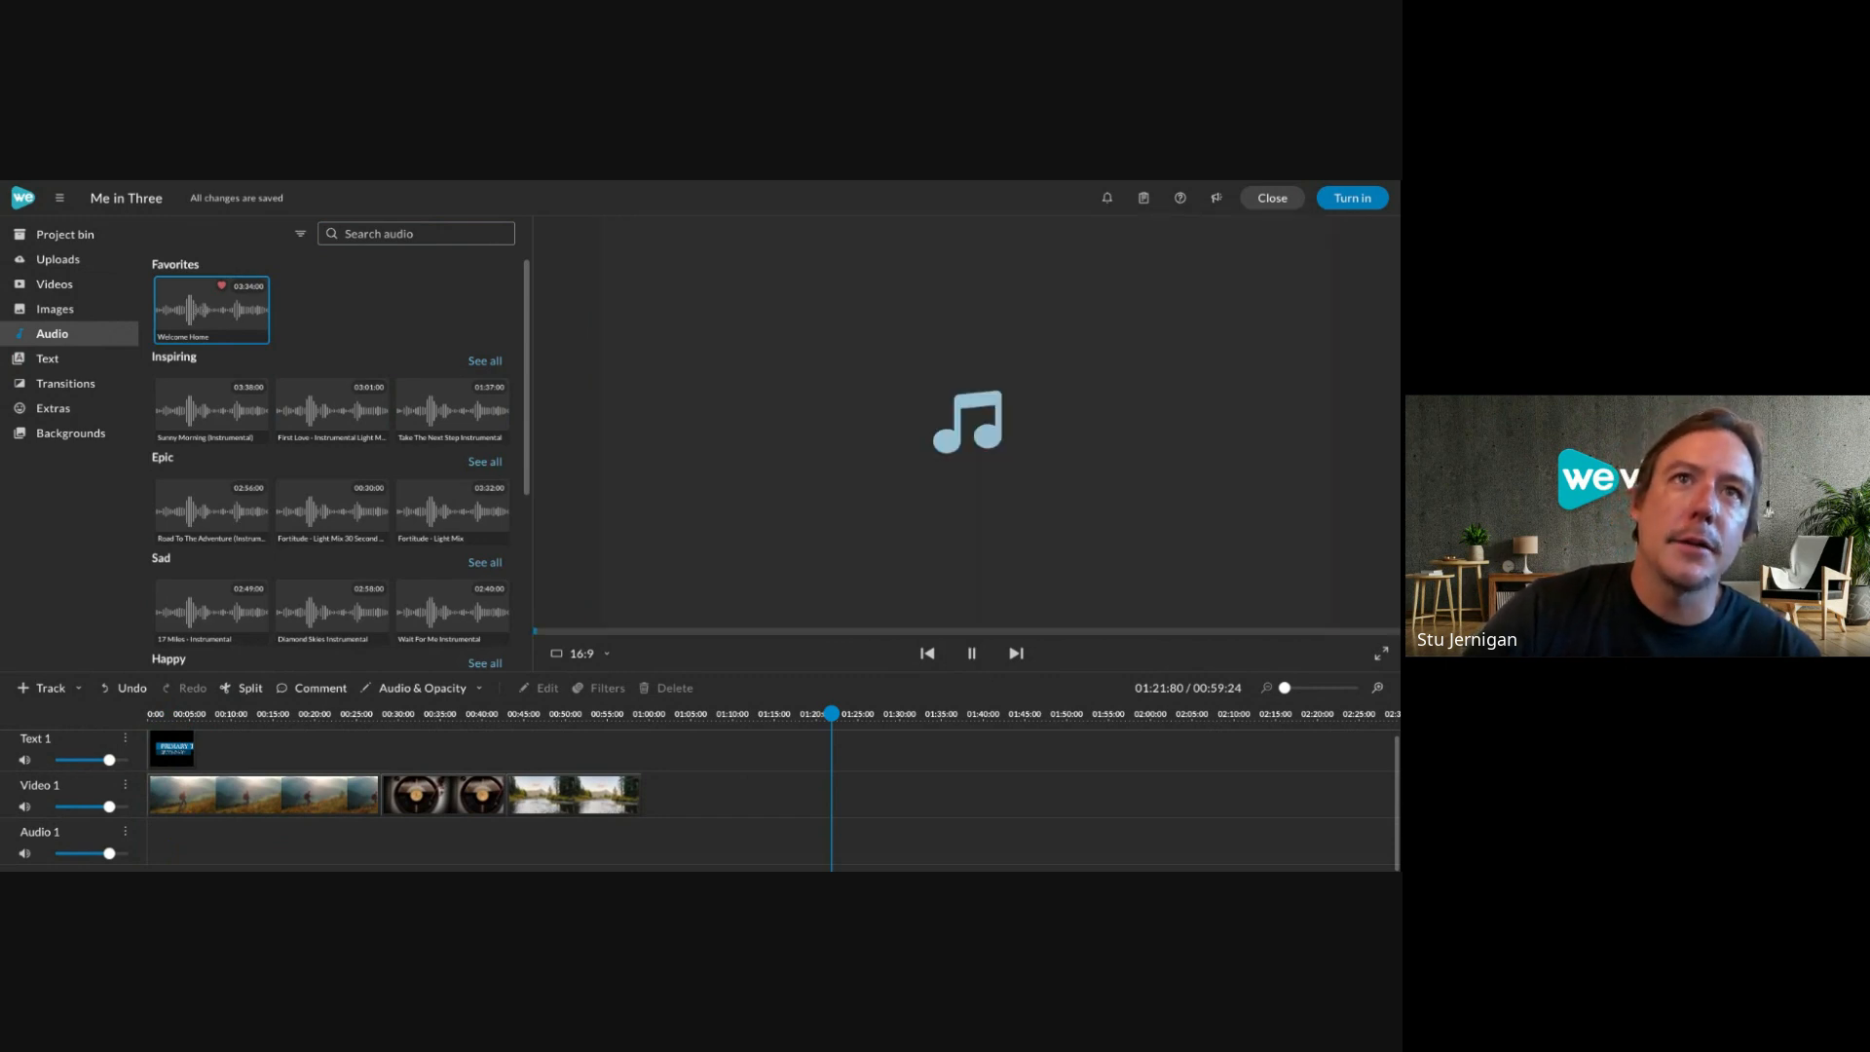
click(970, 653)
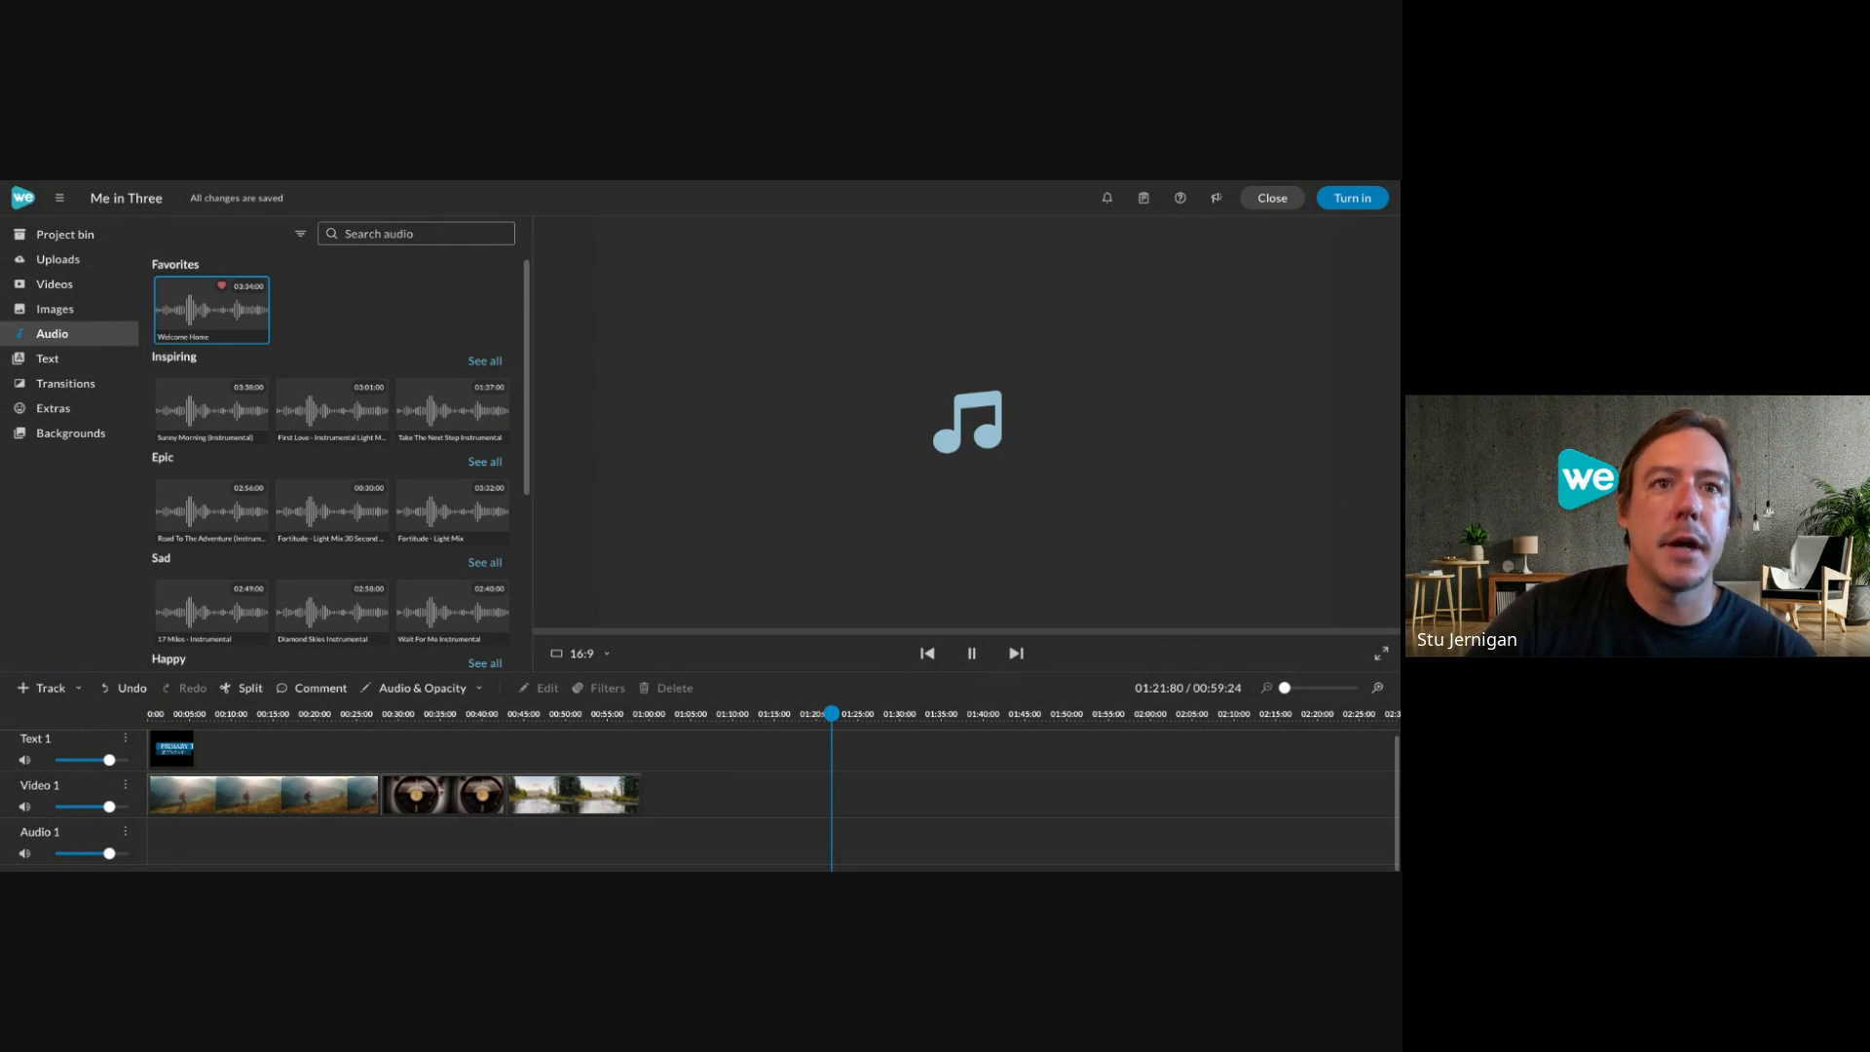
drag(226, 306, 164, 840)
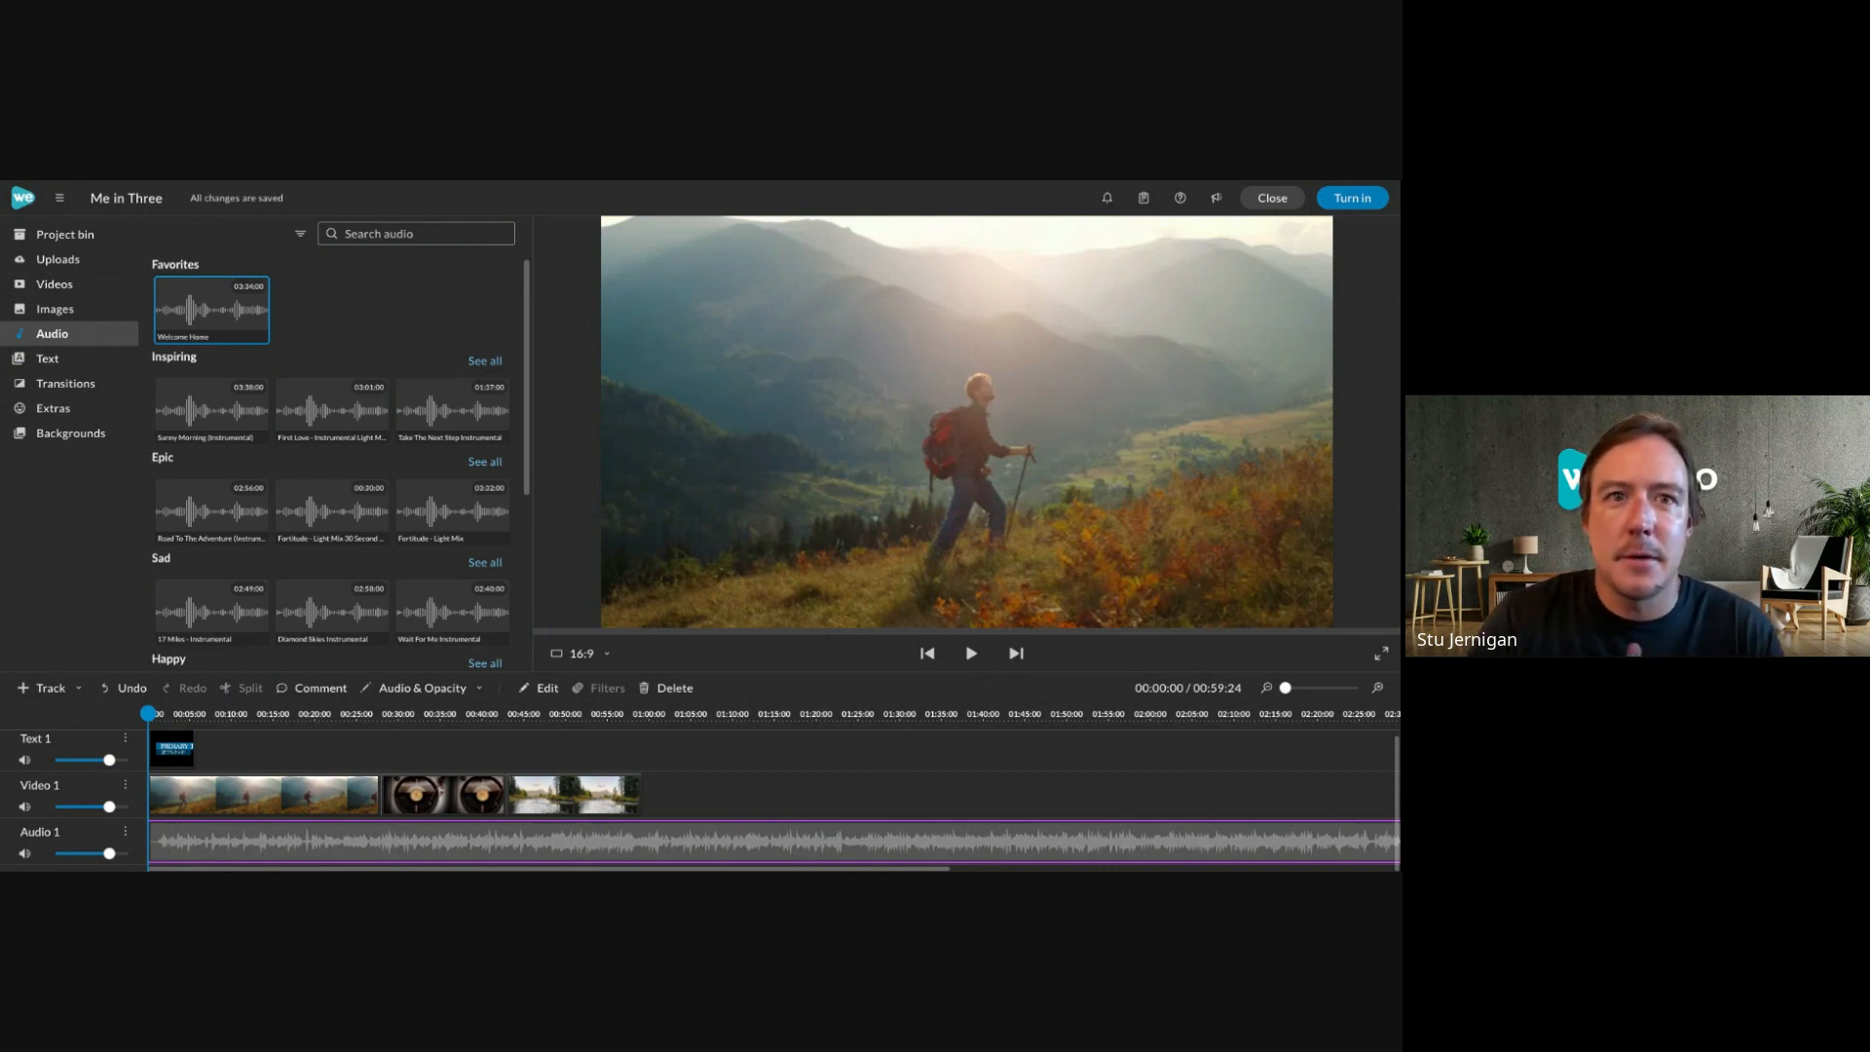
Trim the end of the hiker clip on Video 1 so it stops at about 00:05:84.
click(268, 794)
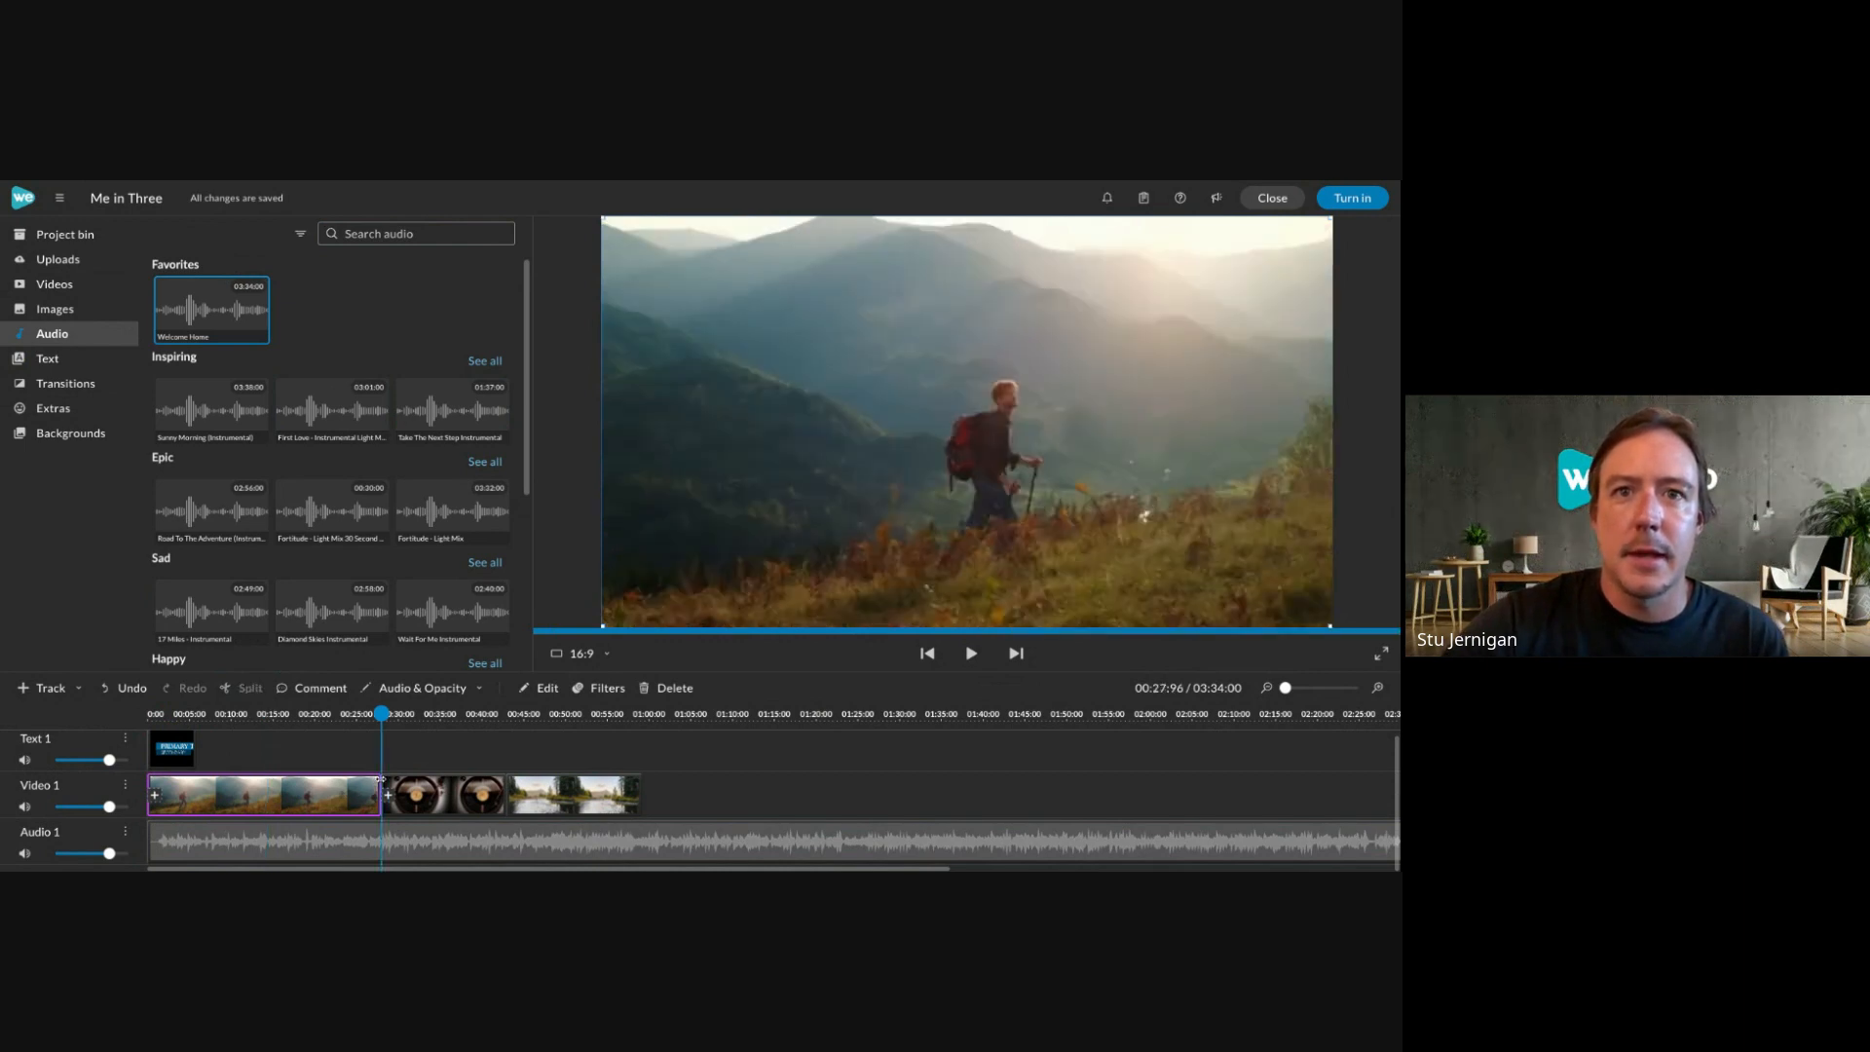
drag(381, 785, 196, 789)
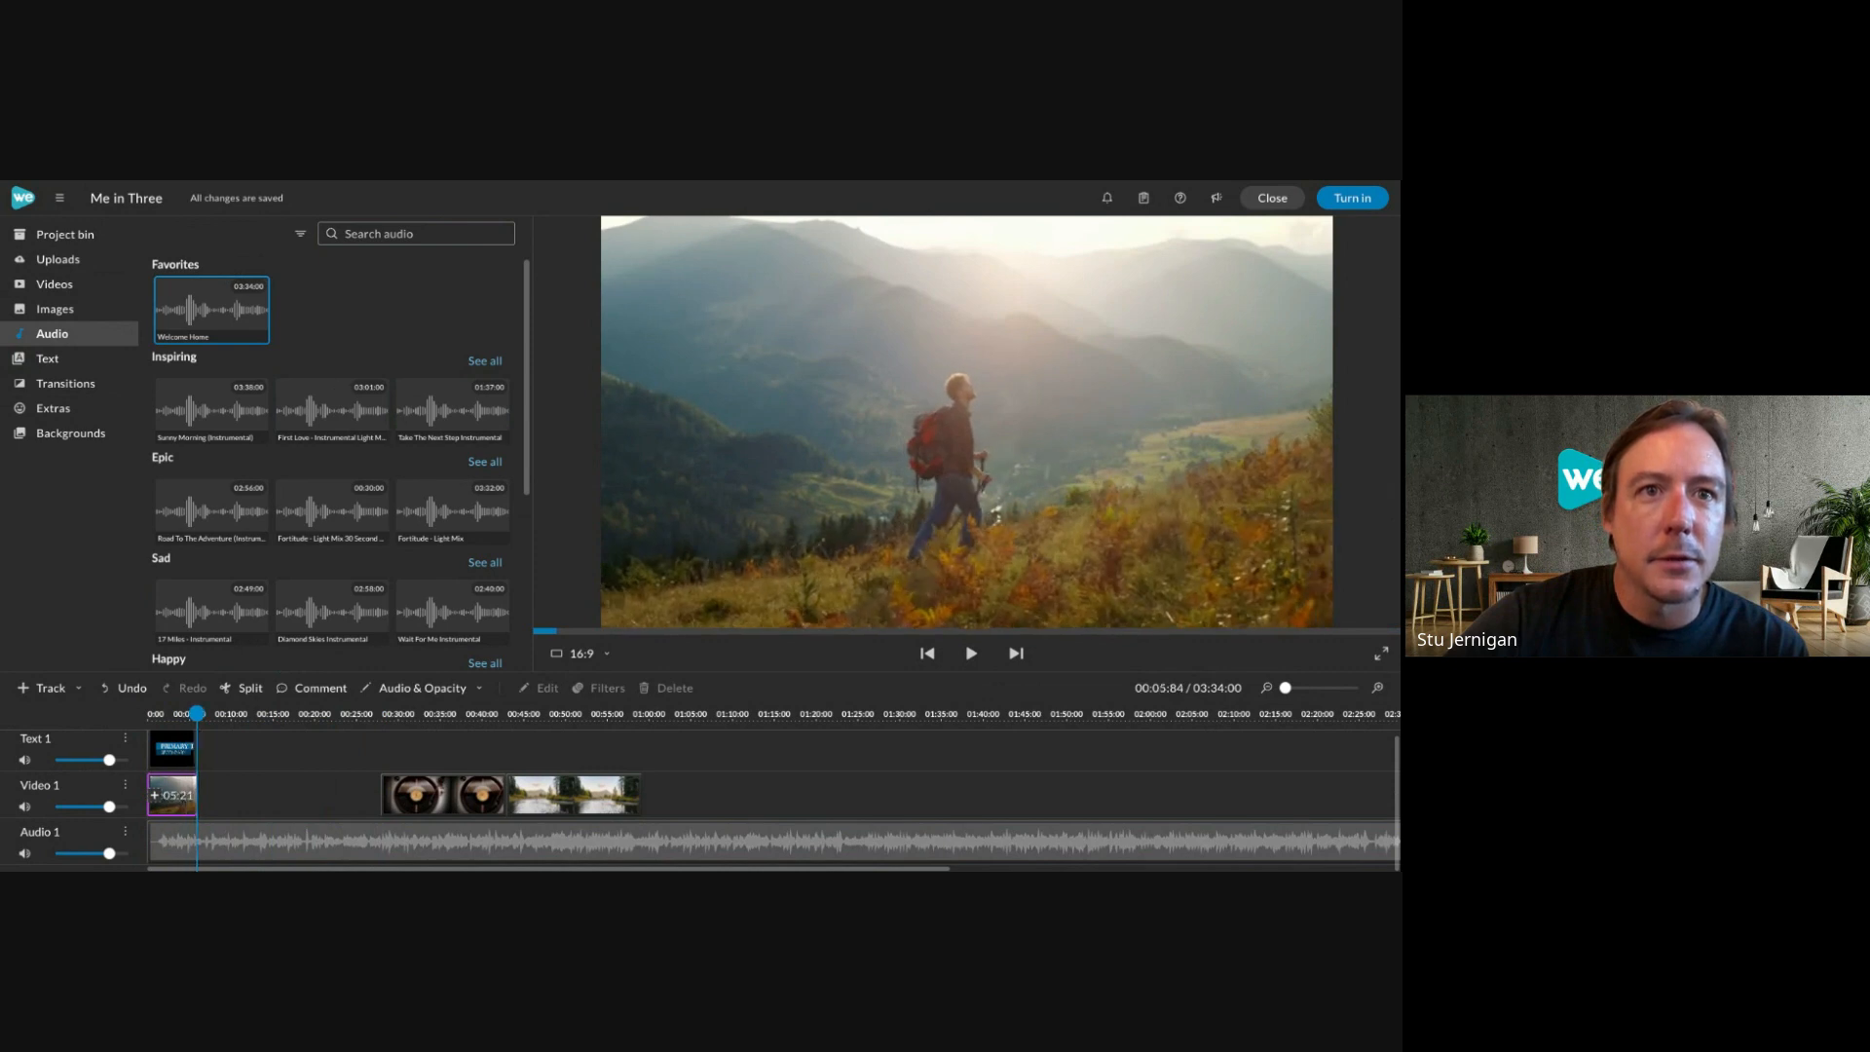
drag(197, 789, 196, 789)
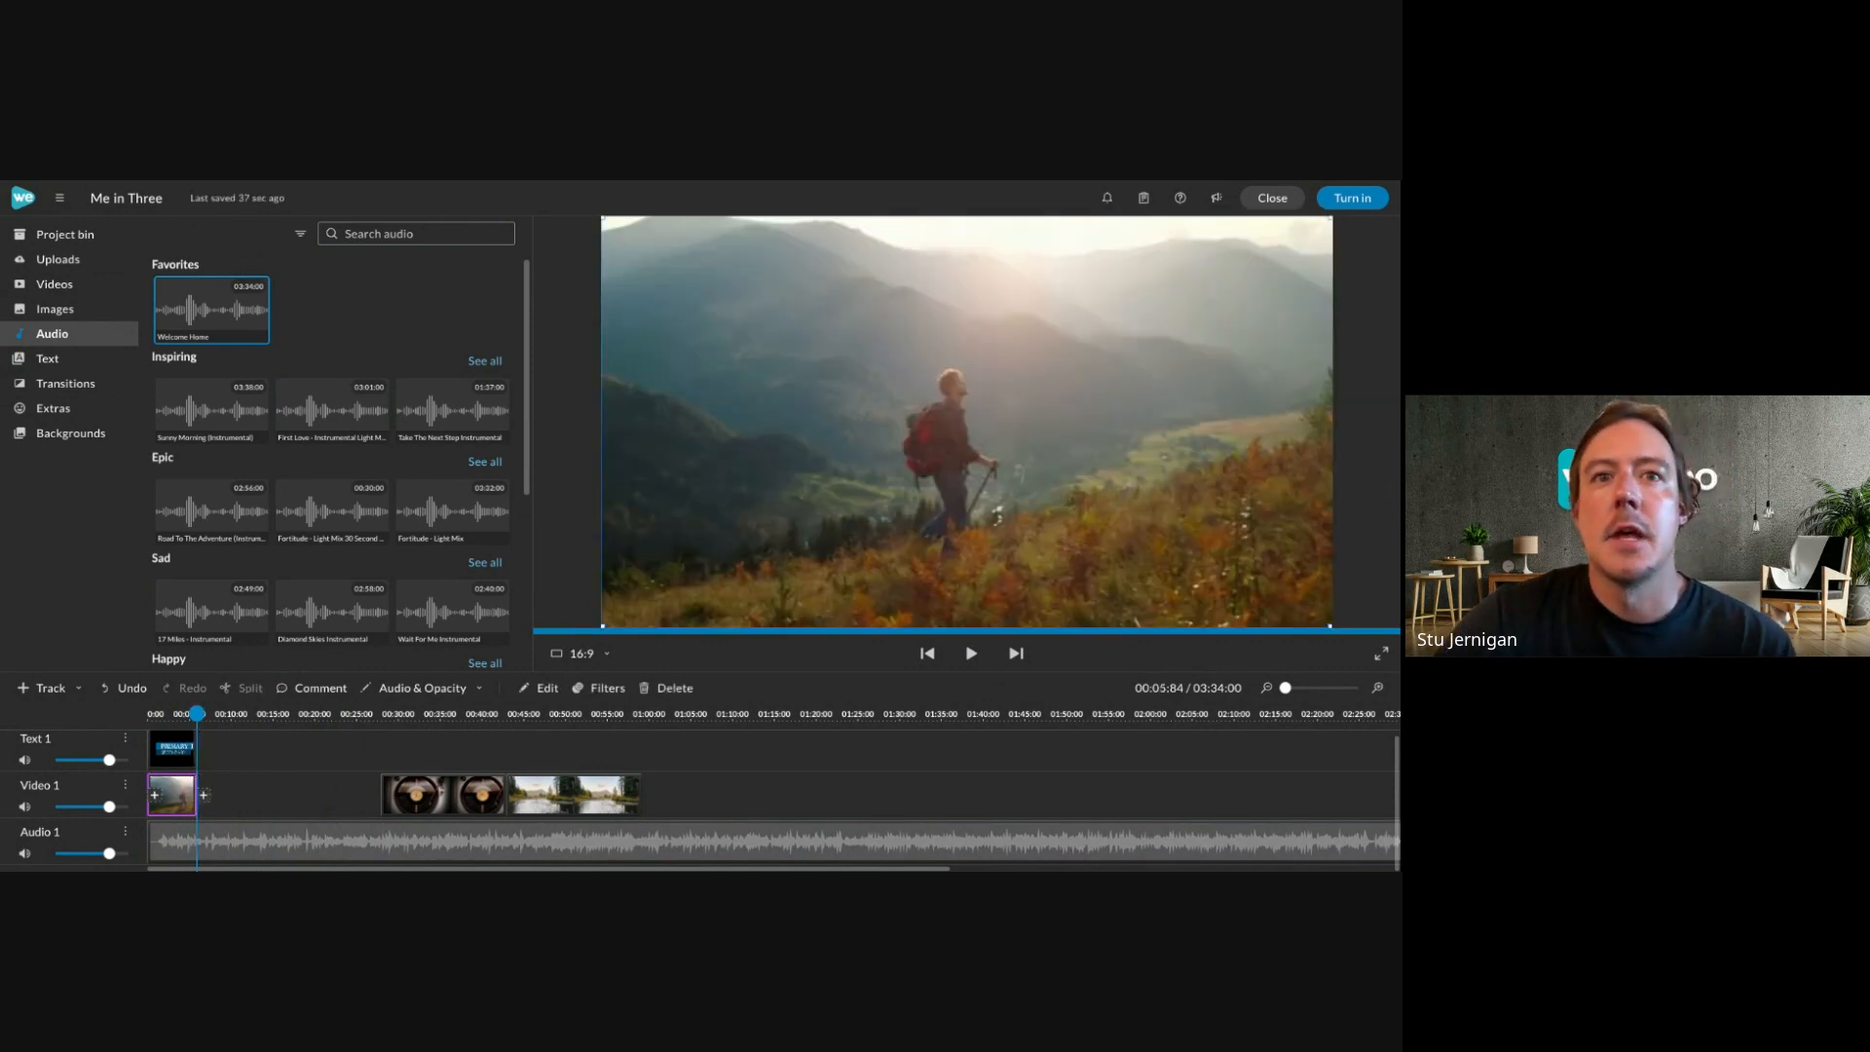
Move the second clip against the hiker clip, trim its end to about 00:11:52, and place the full-length river clip directly behind it.
click(426, 798)
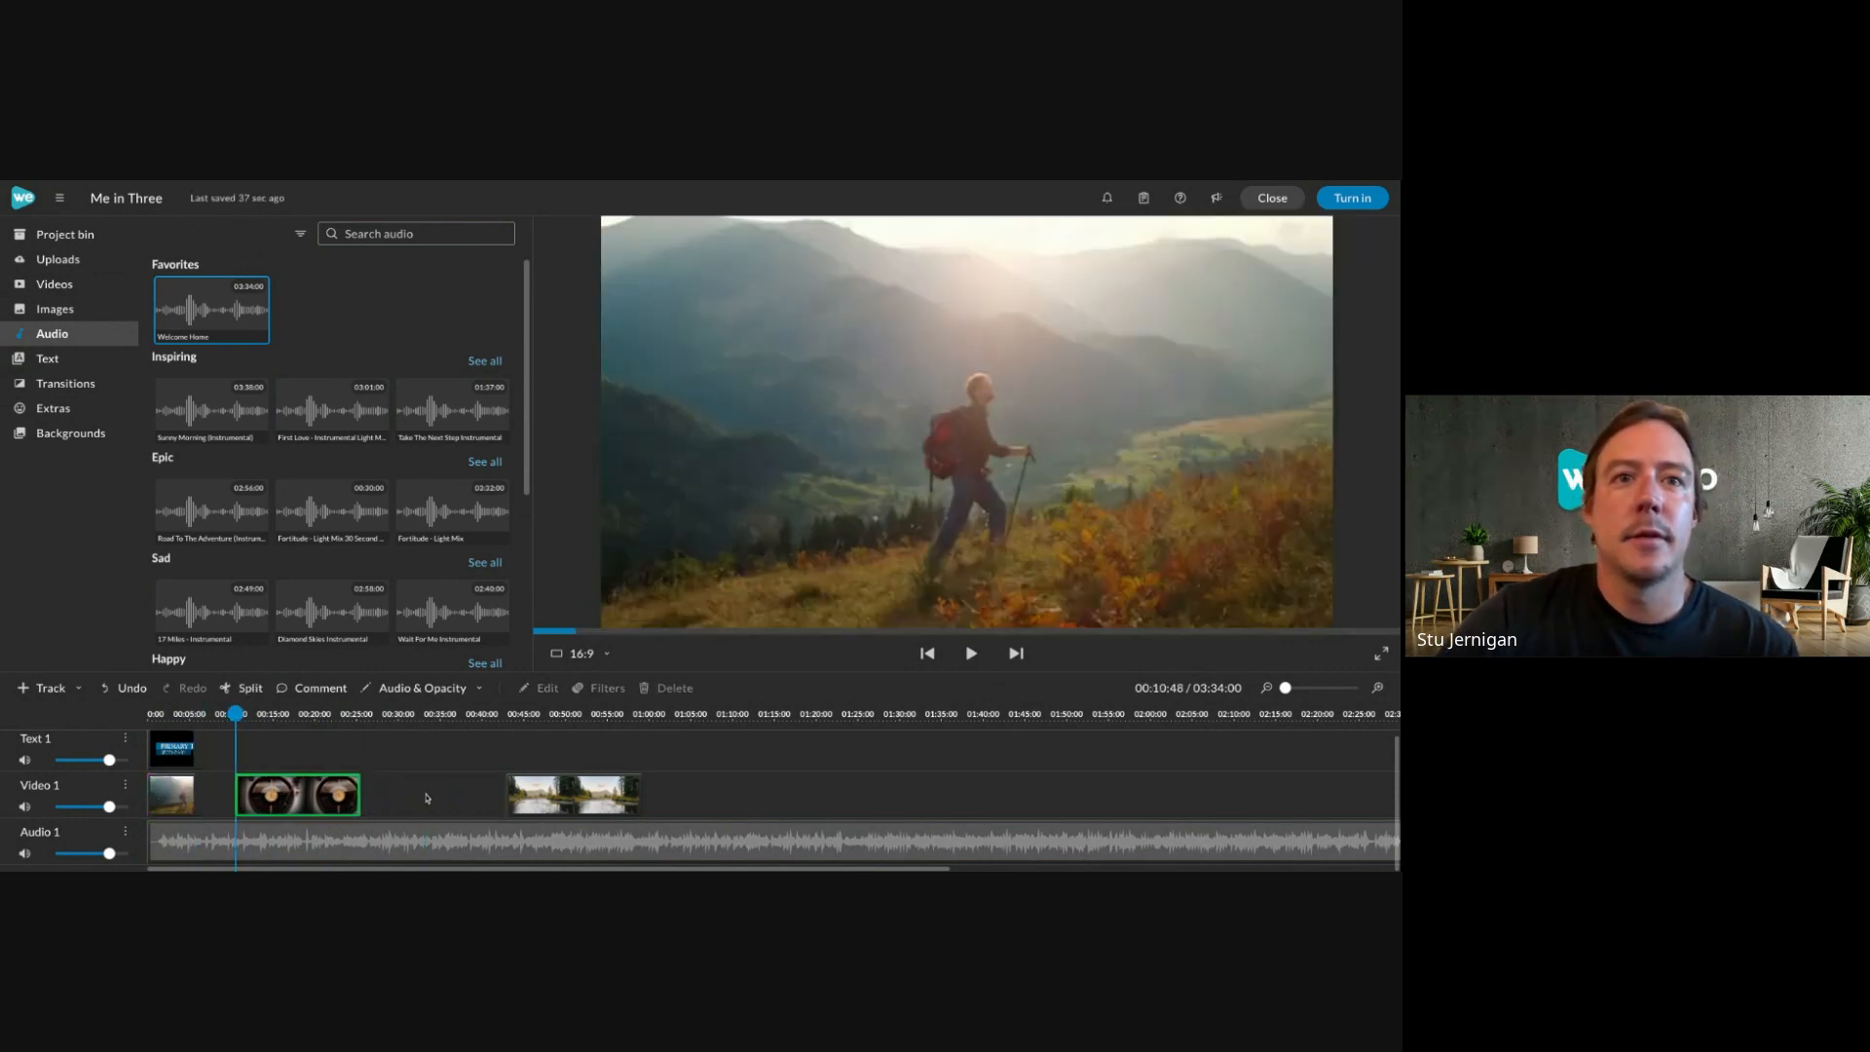
drag(322, 785, 244, 785)
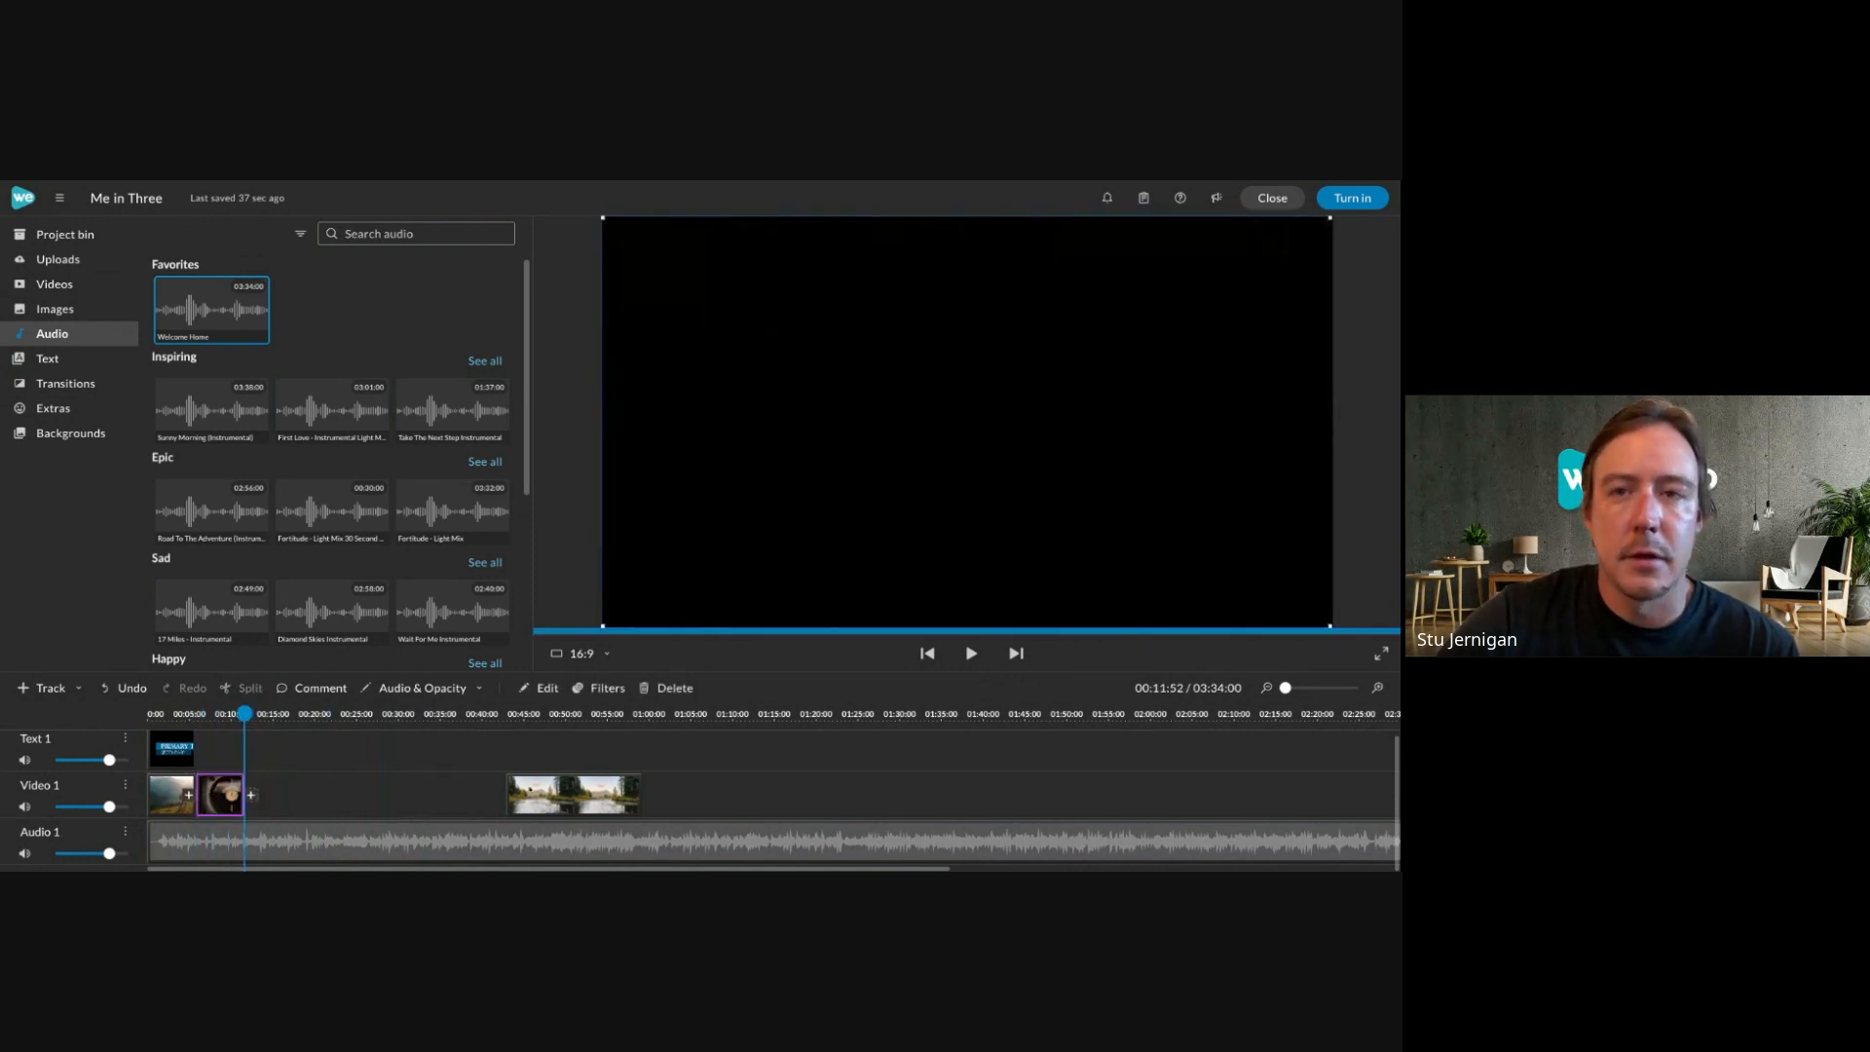
click(549, 796)
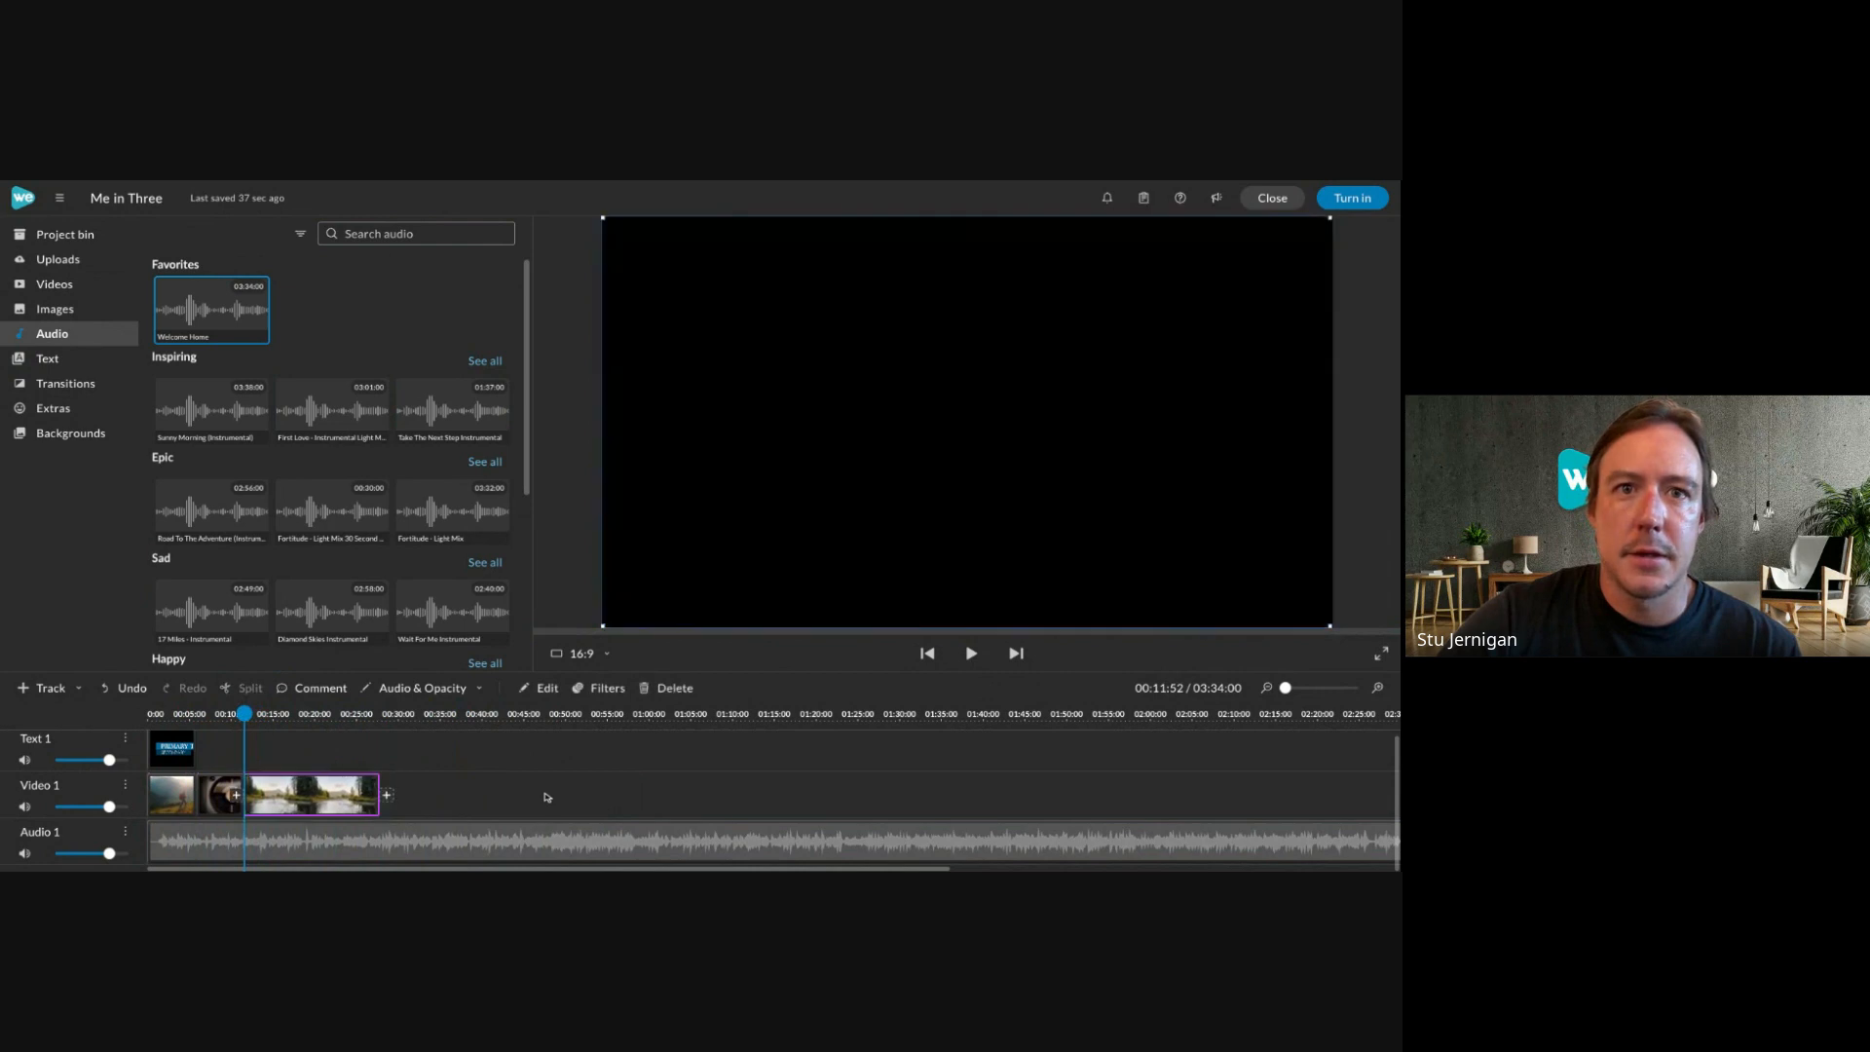
drag(378, 779, 298, 779)
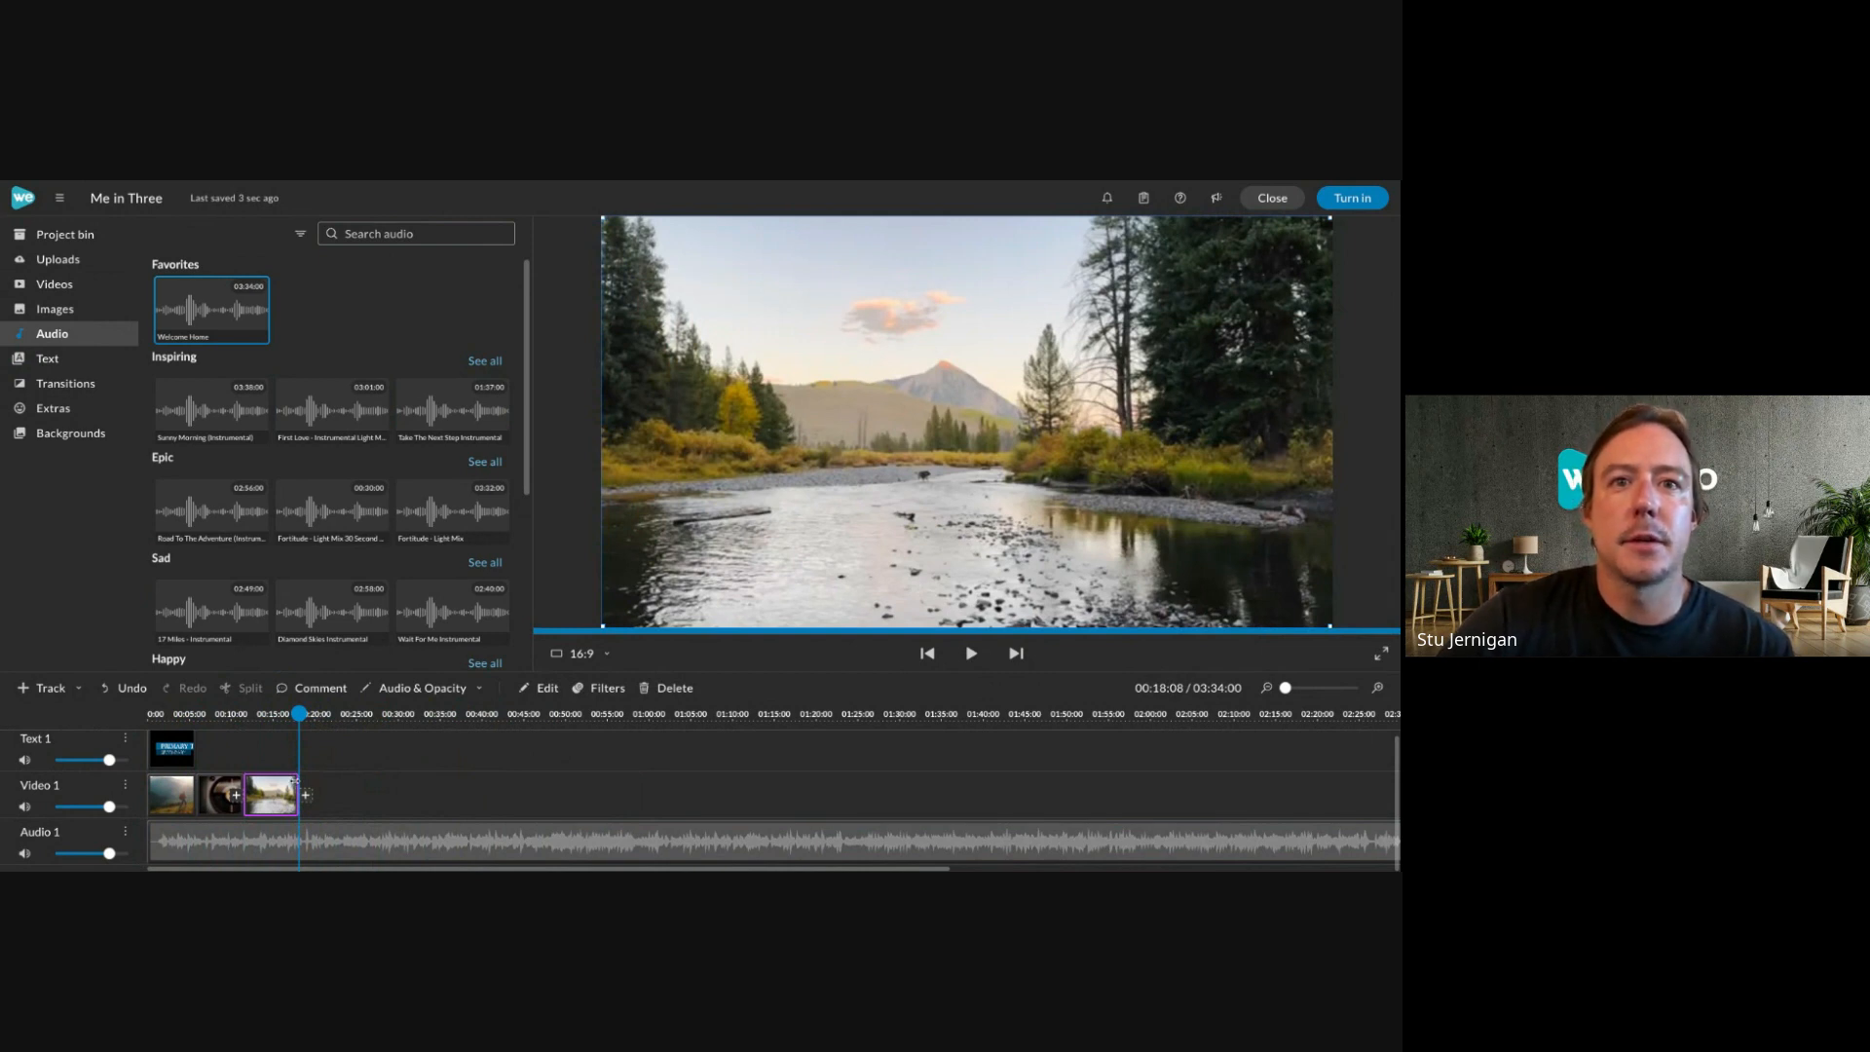
drag(296, 779, 379, 780)
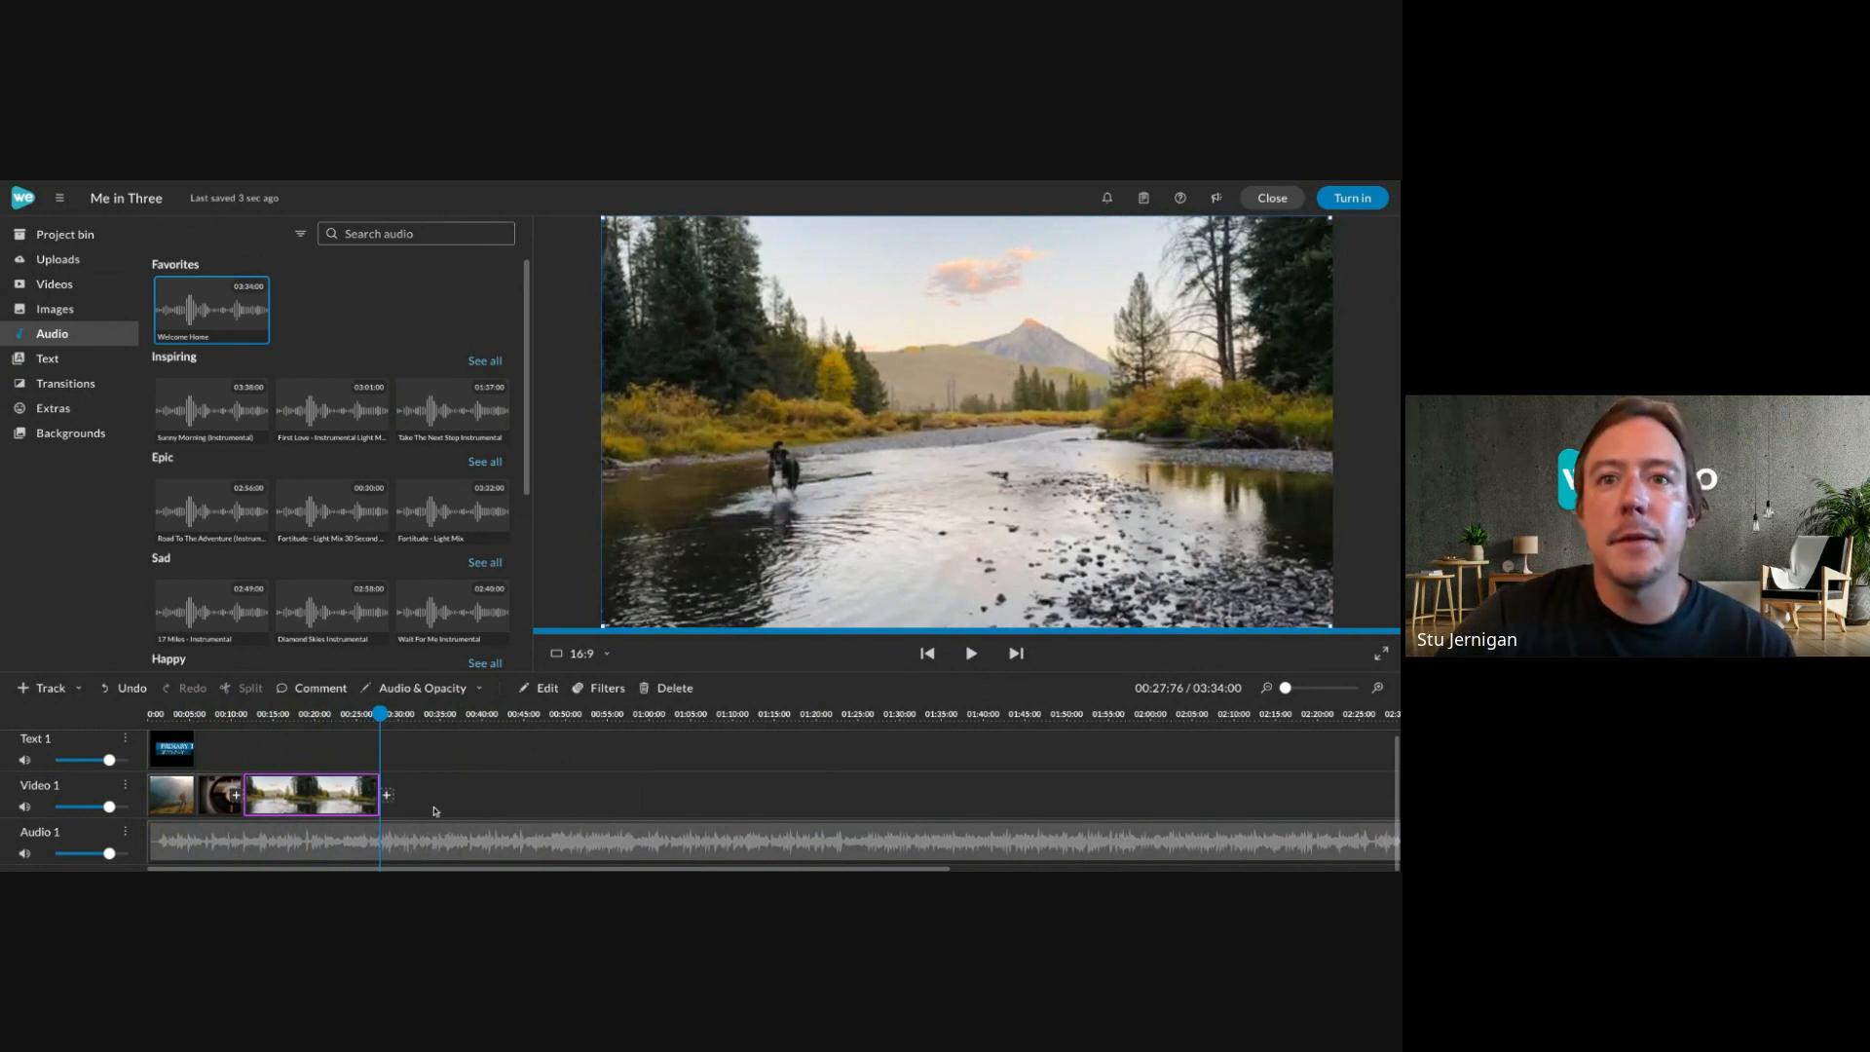
Play the timeline across the end of the river clip and examine how far the Audio 1 music runs past the video.
click(398, 855)
drag(398, 716, 373, 716)
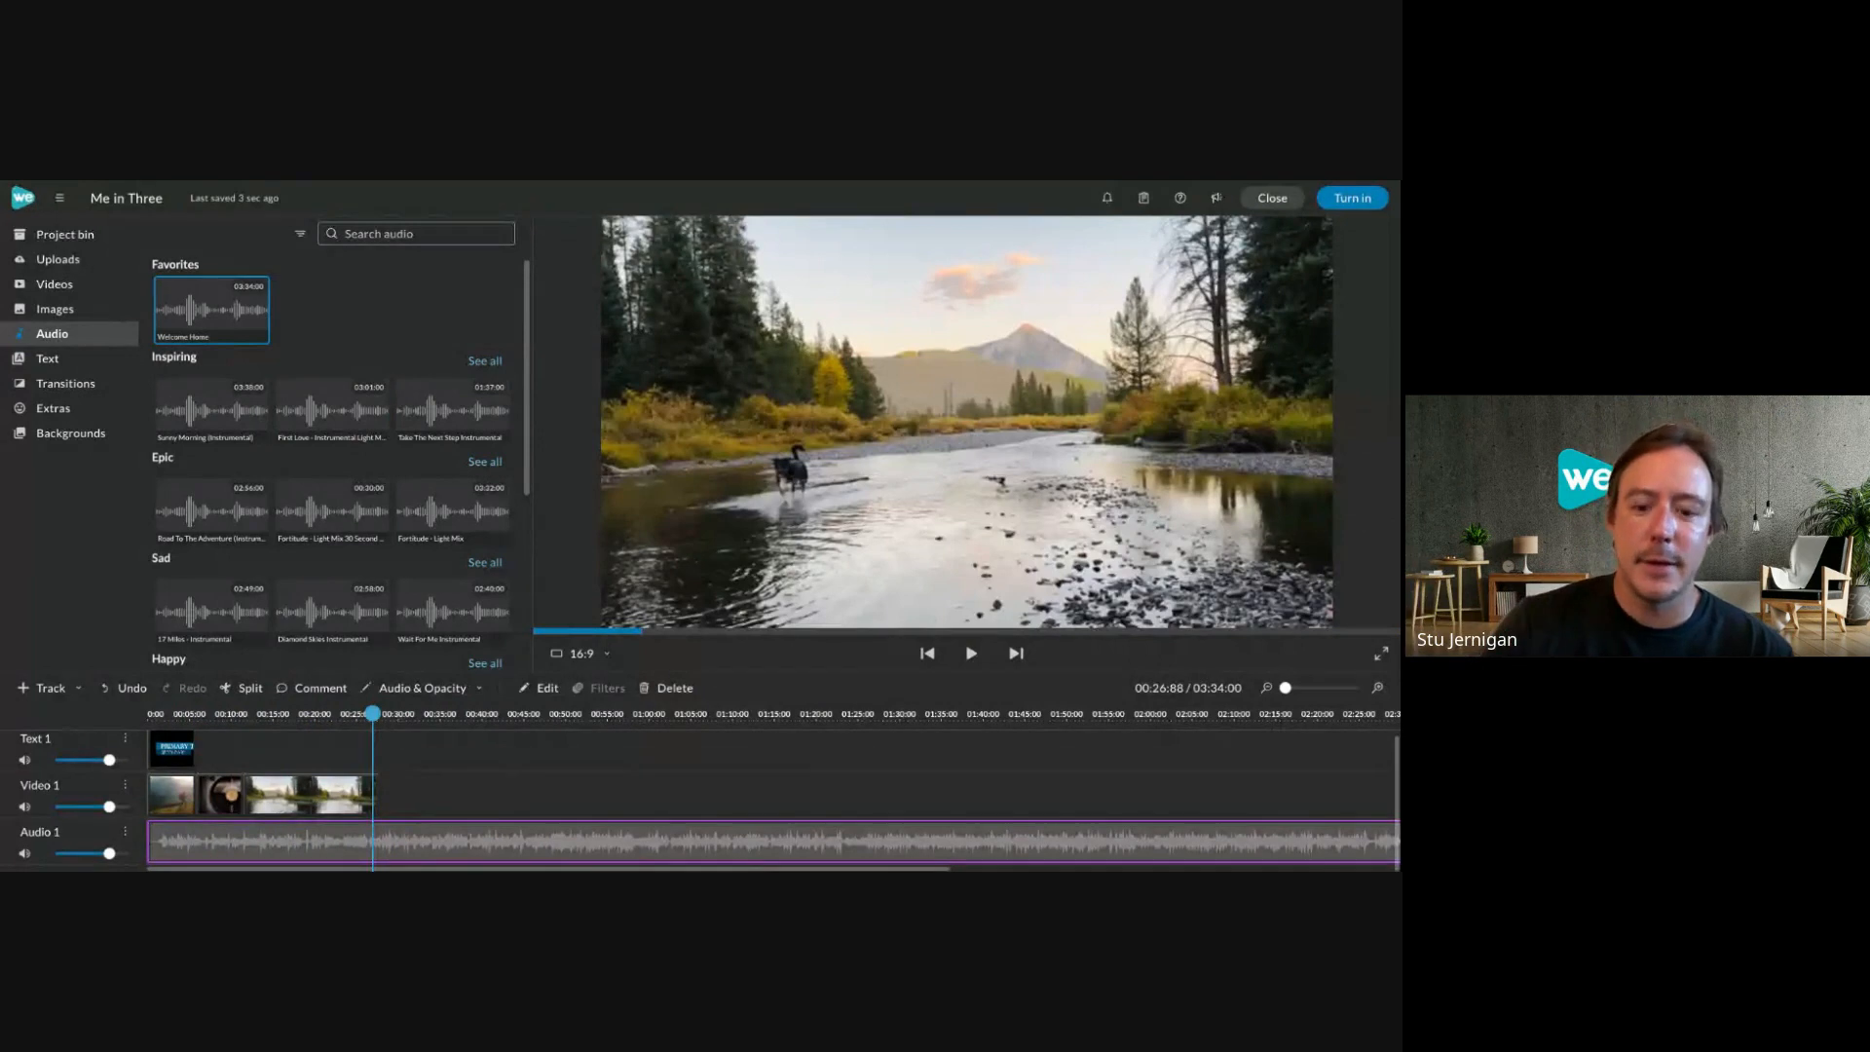
key(space)
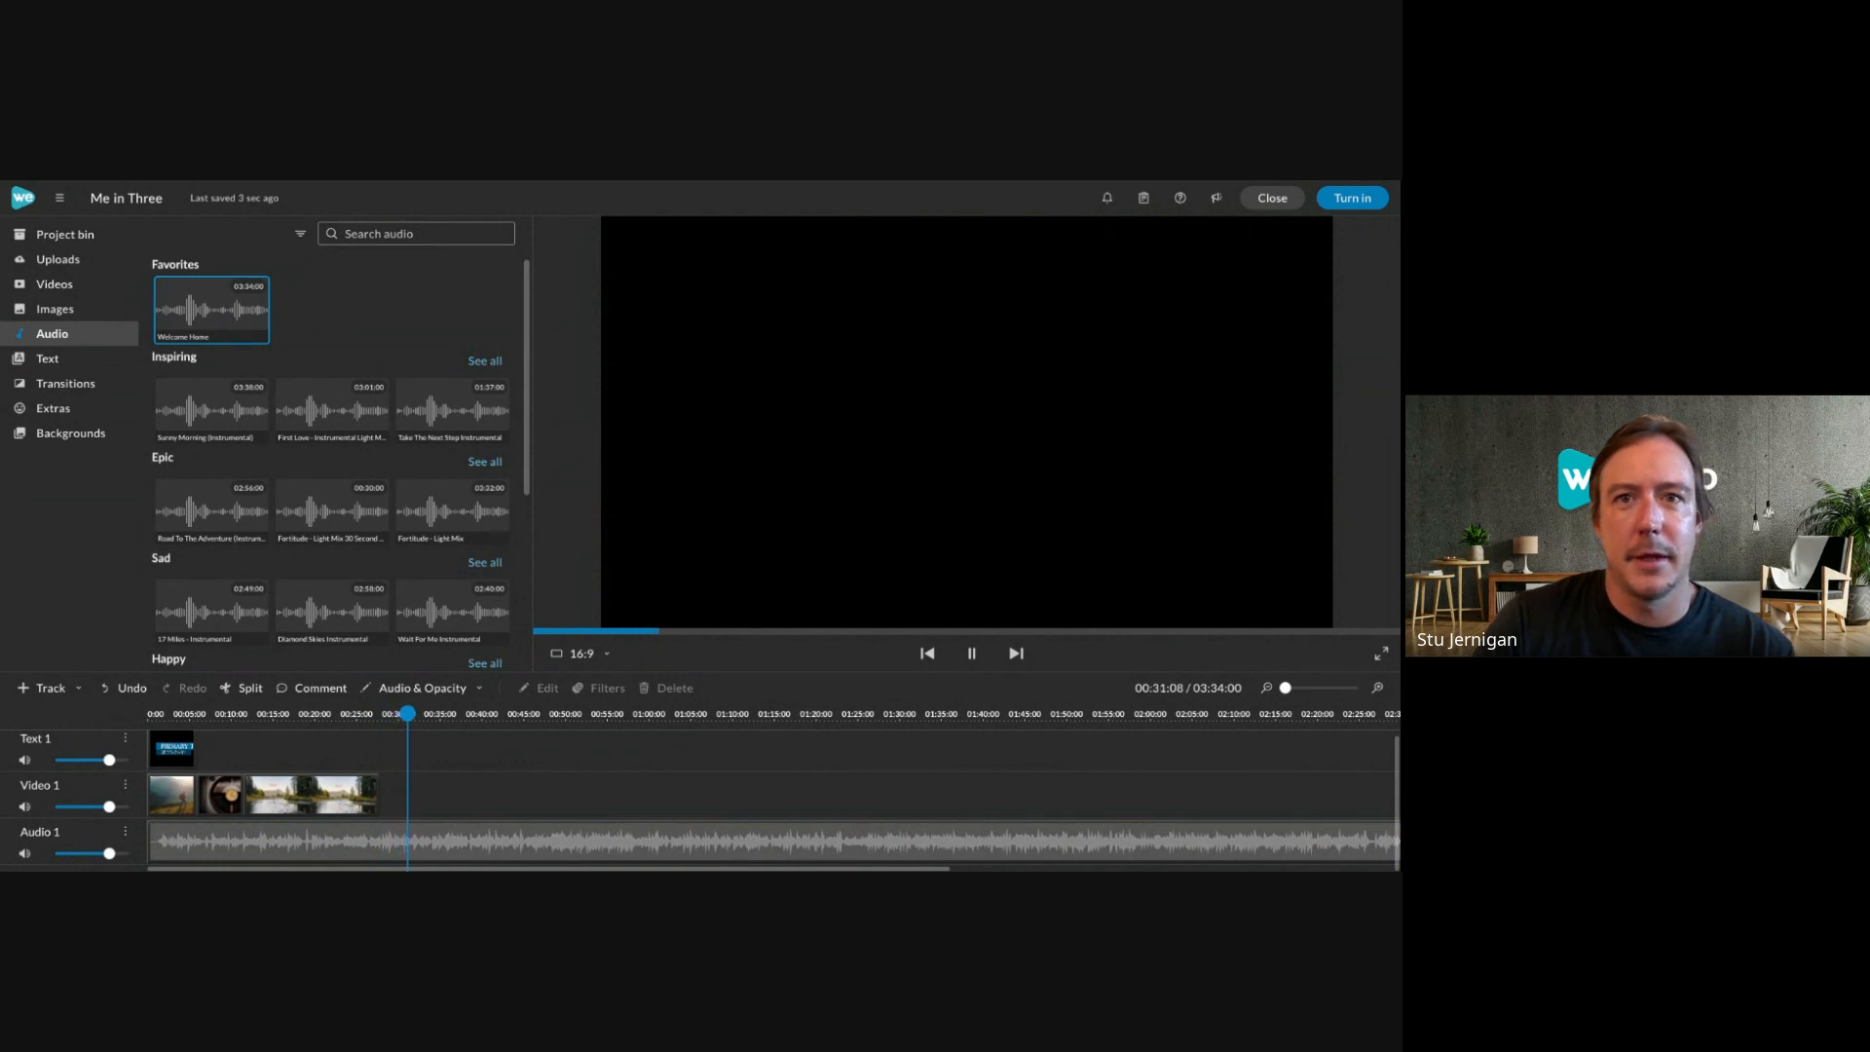
key(space)
mouse_move(409, 714)
mouse_down()
mouse_move(380, 714)
mouse_move(410, 714)
mouse_up()
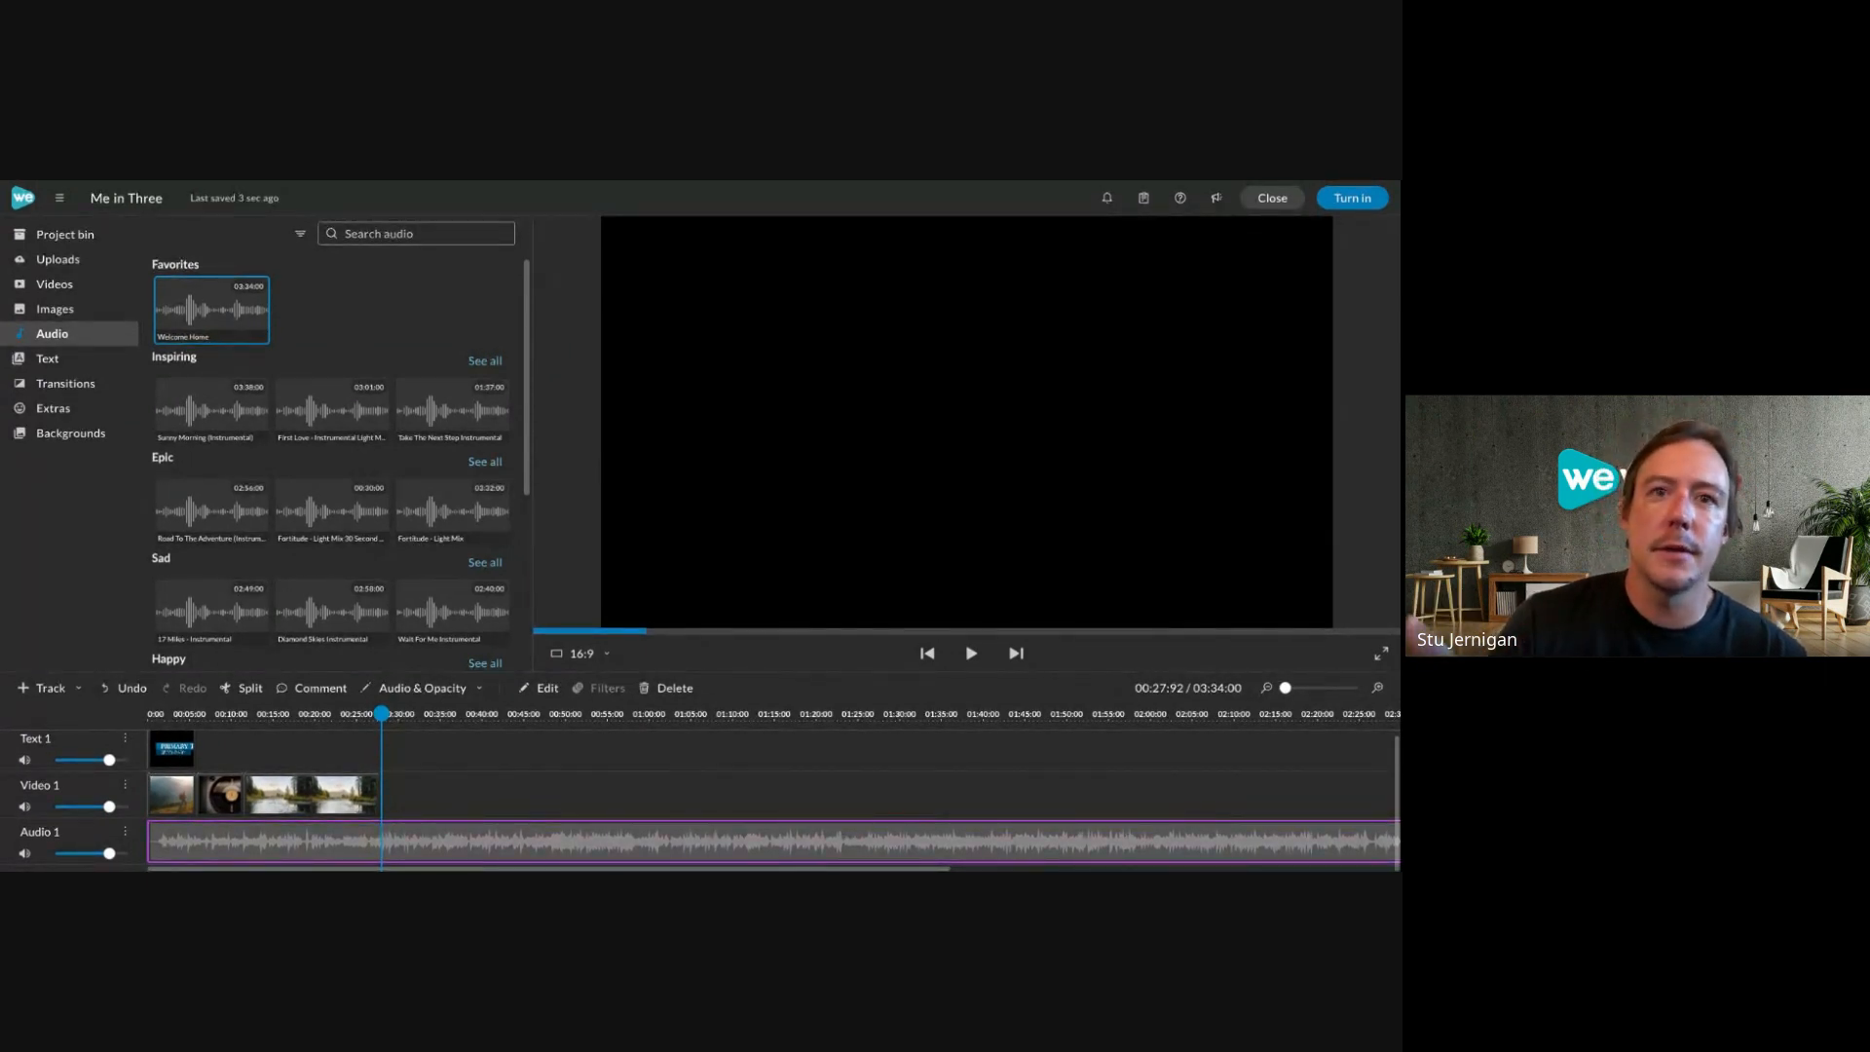
scroll(560, 813, right, 7)
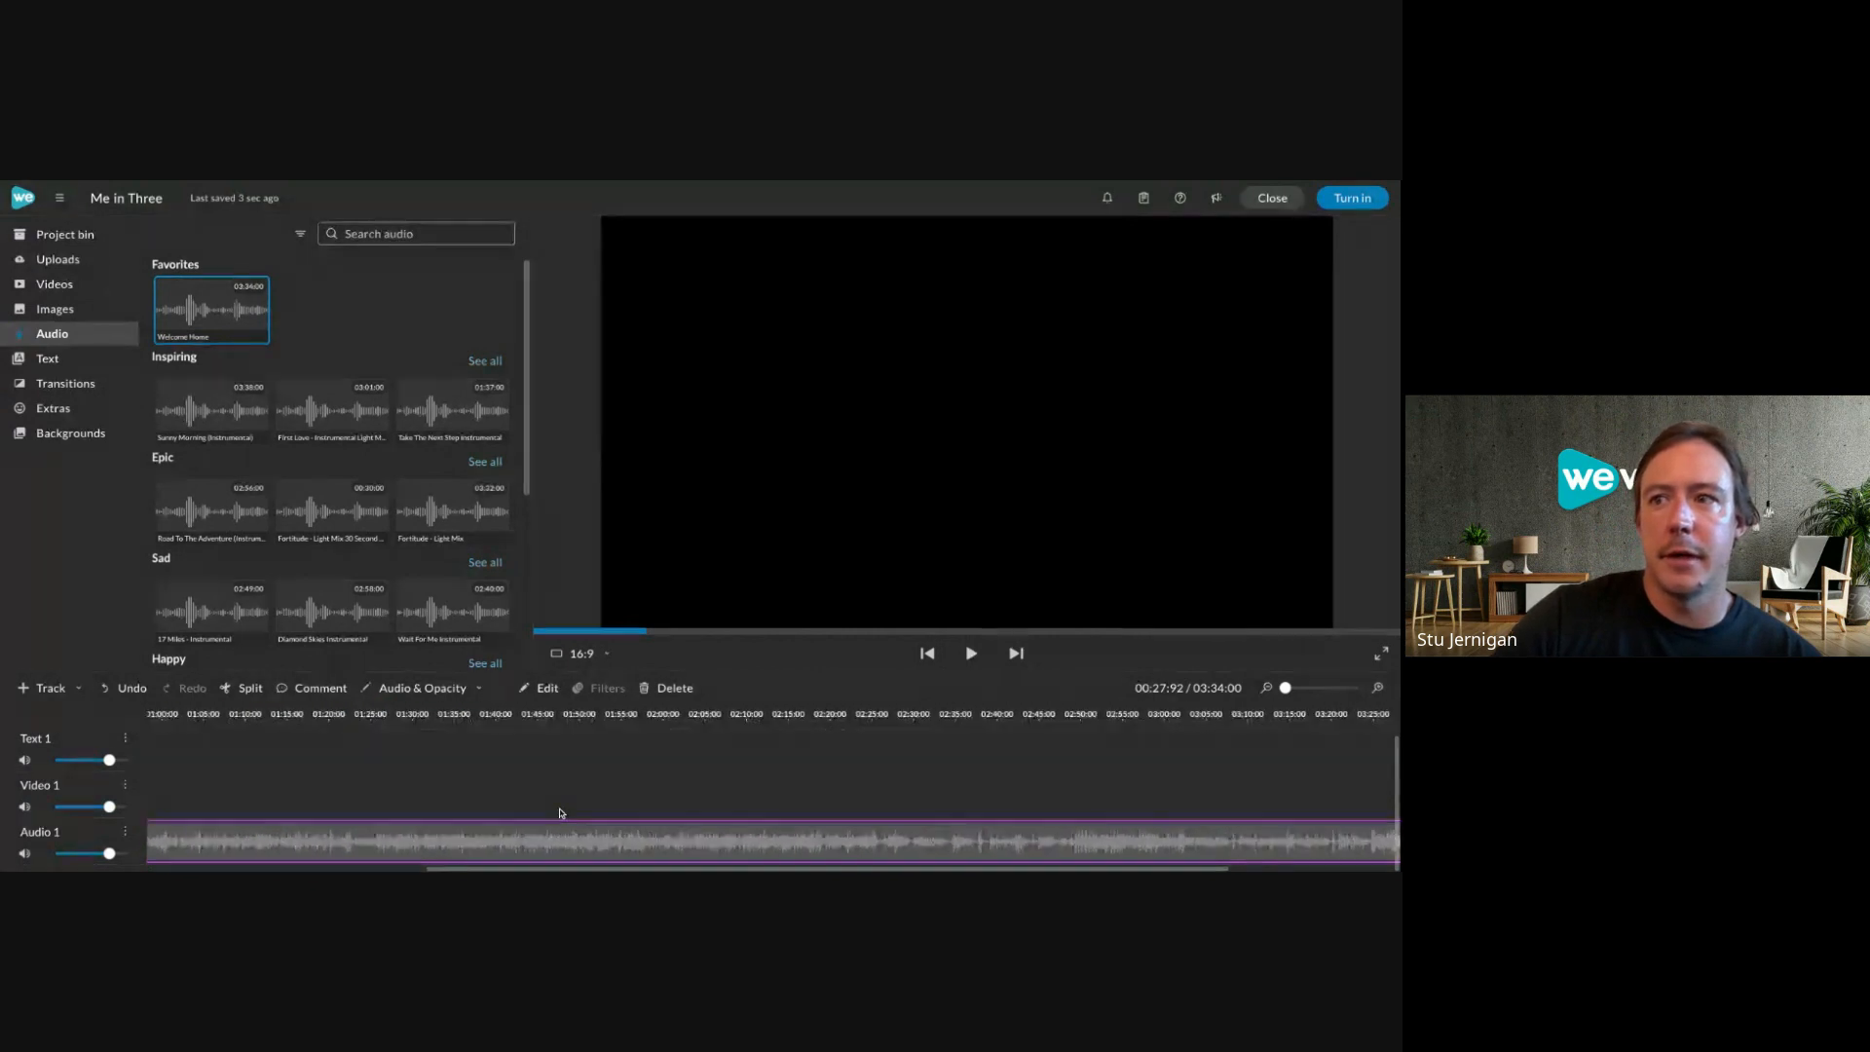
scroll(561, 814, left, 7)
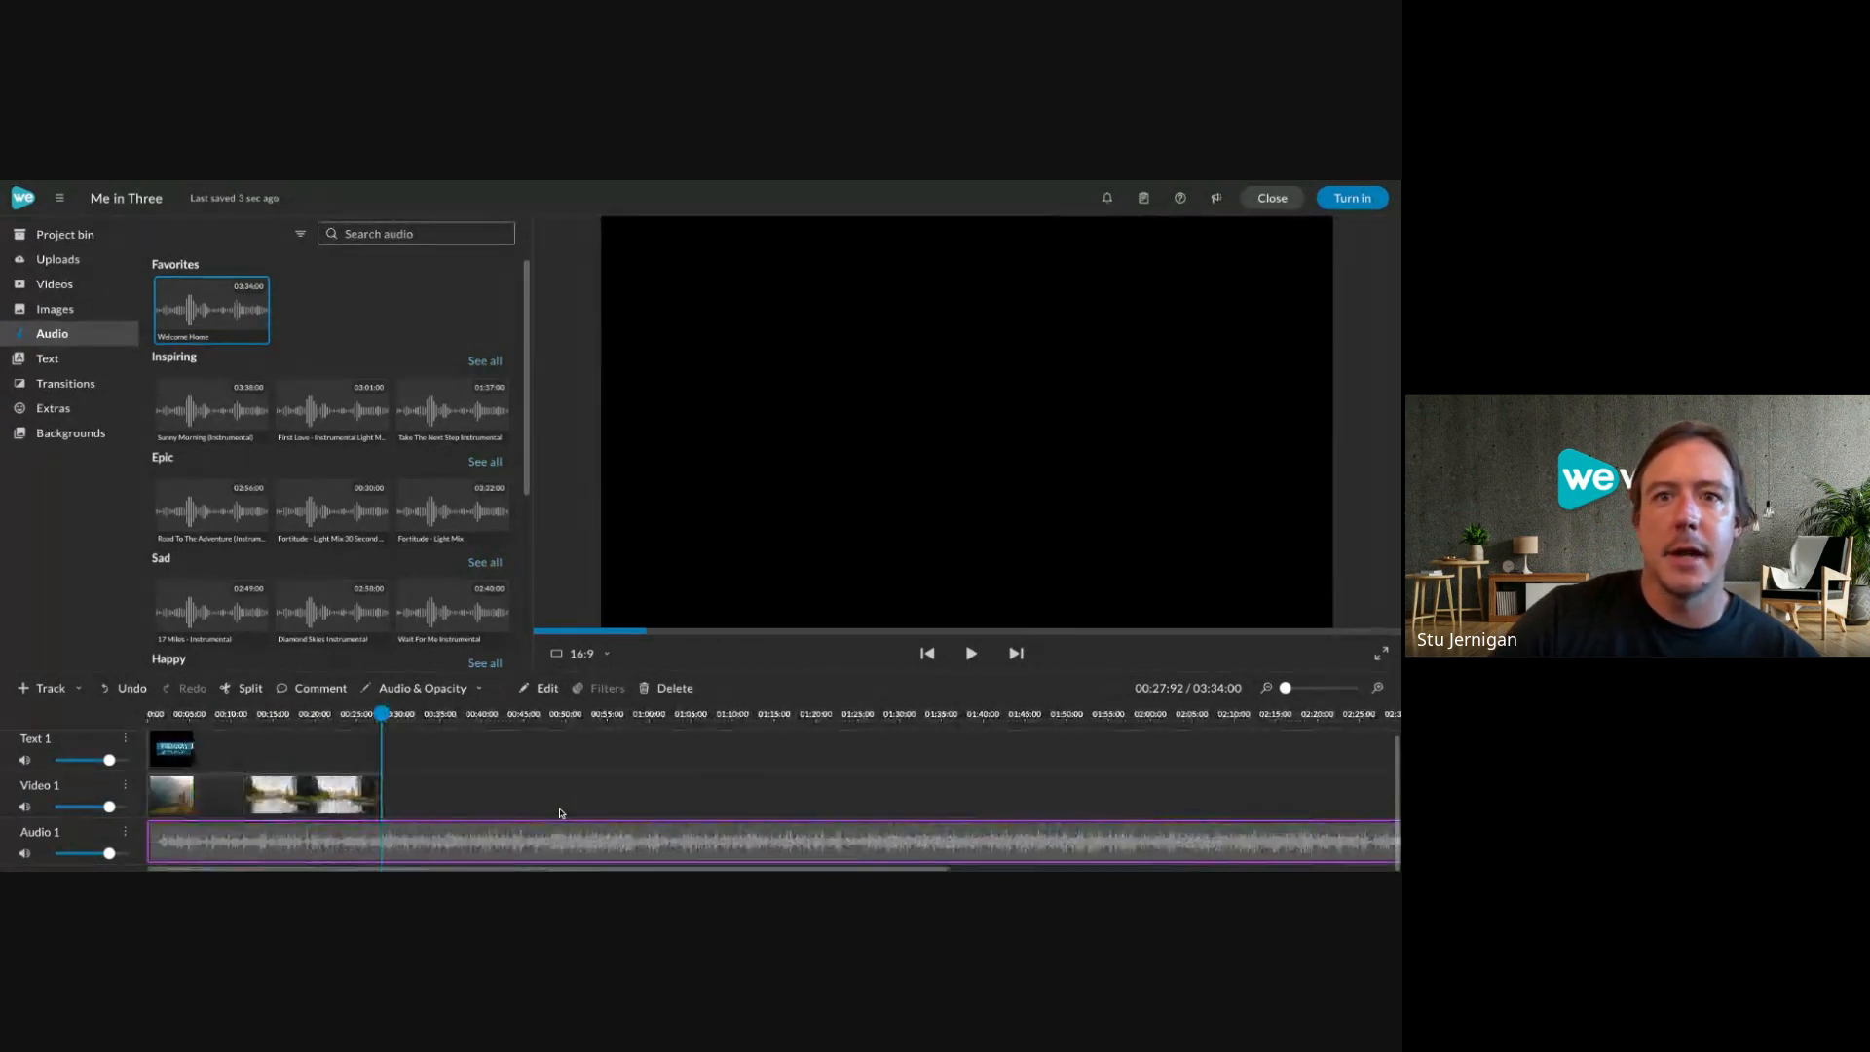
Split the Audio 1 music at about 00:29:40, just past the end of the river clip.
click(251, 690)
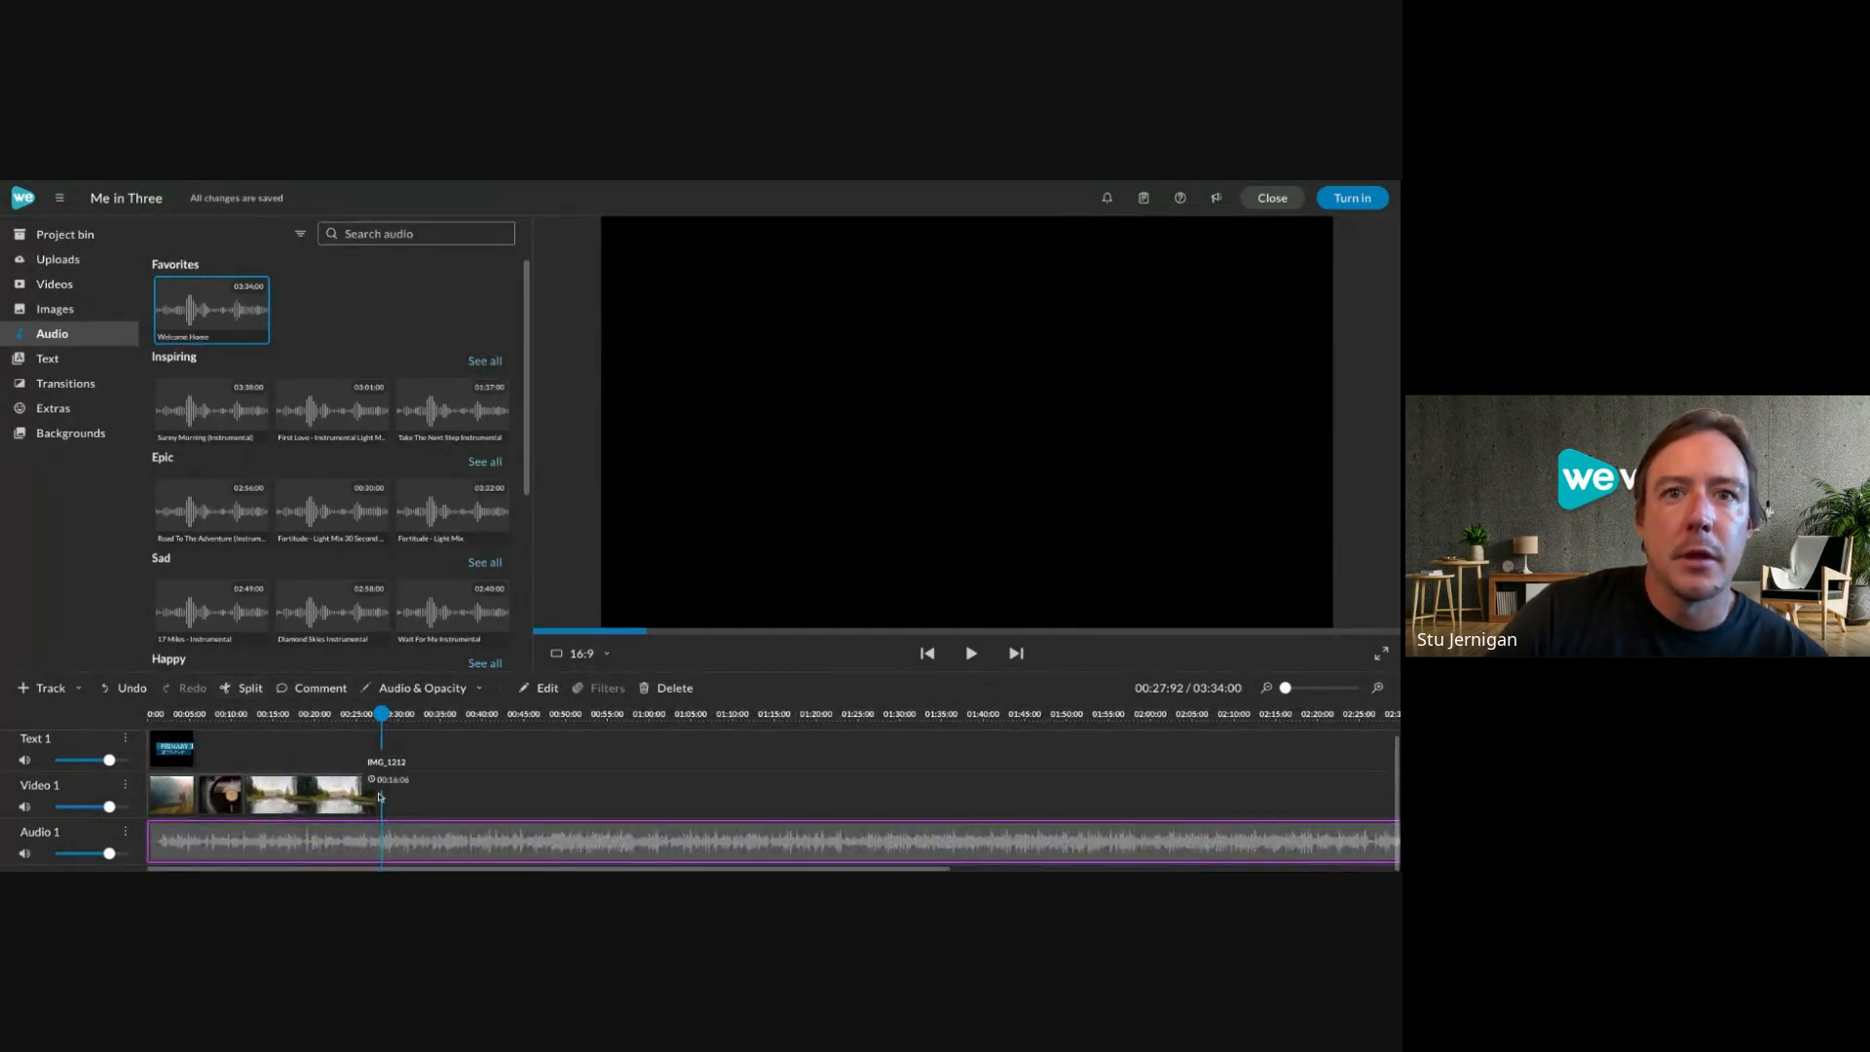
click(395, 846)
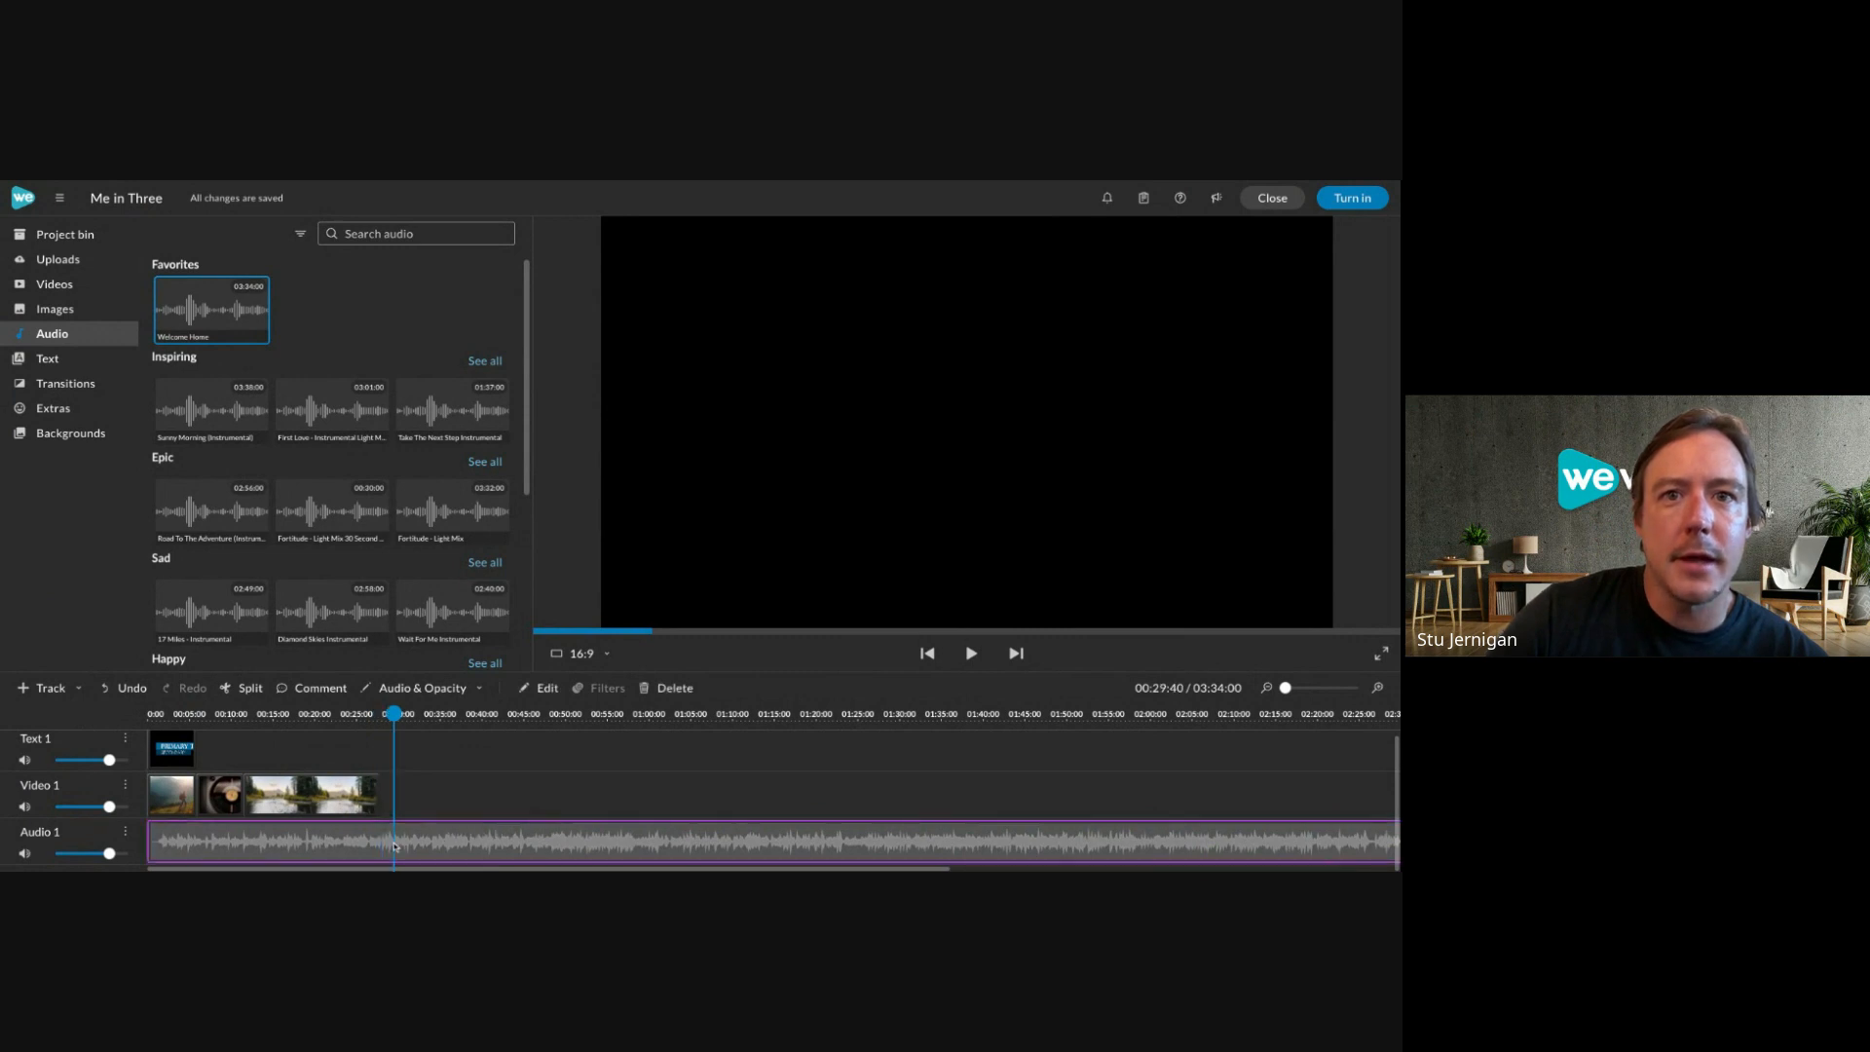
click(243, 687)
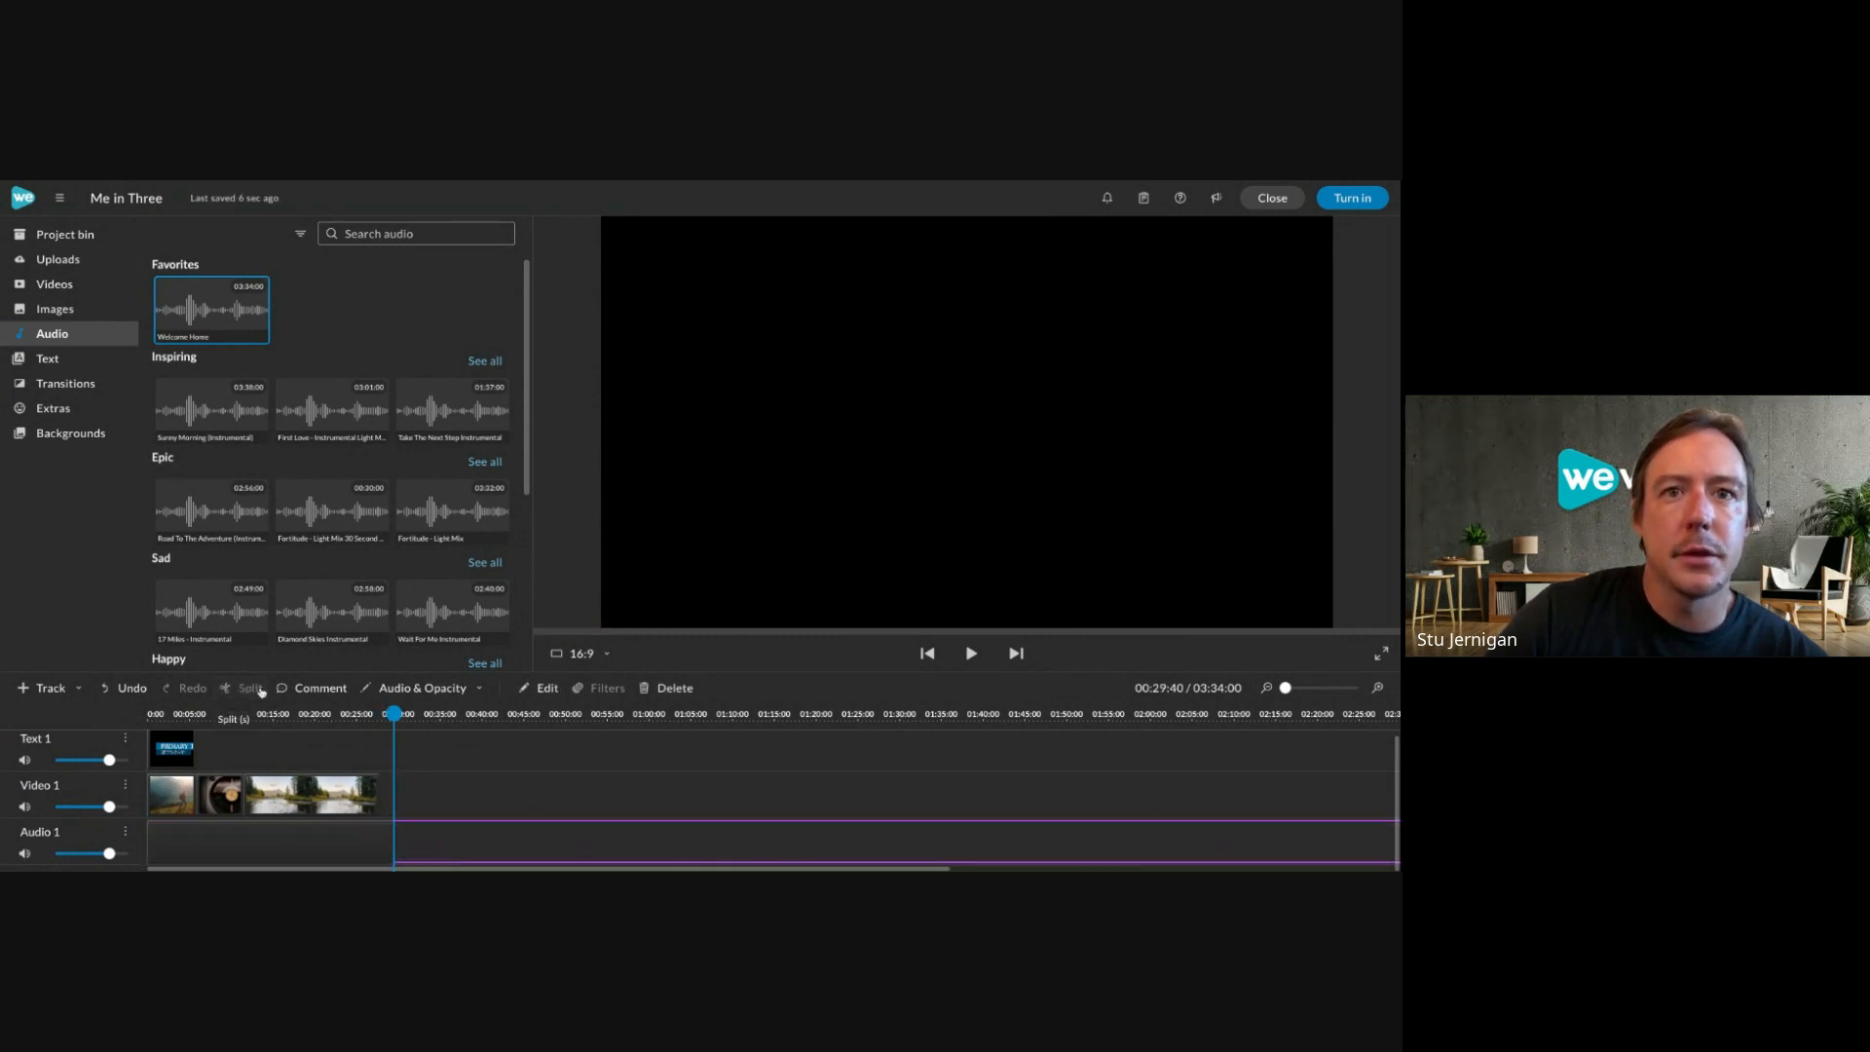
Split the river clip and the music together at about 00:20:68 with no clip selected, and undo that split.
drag(394, 714, 322, 714)
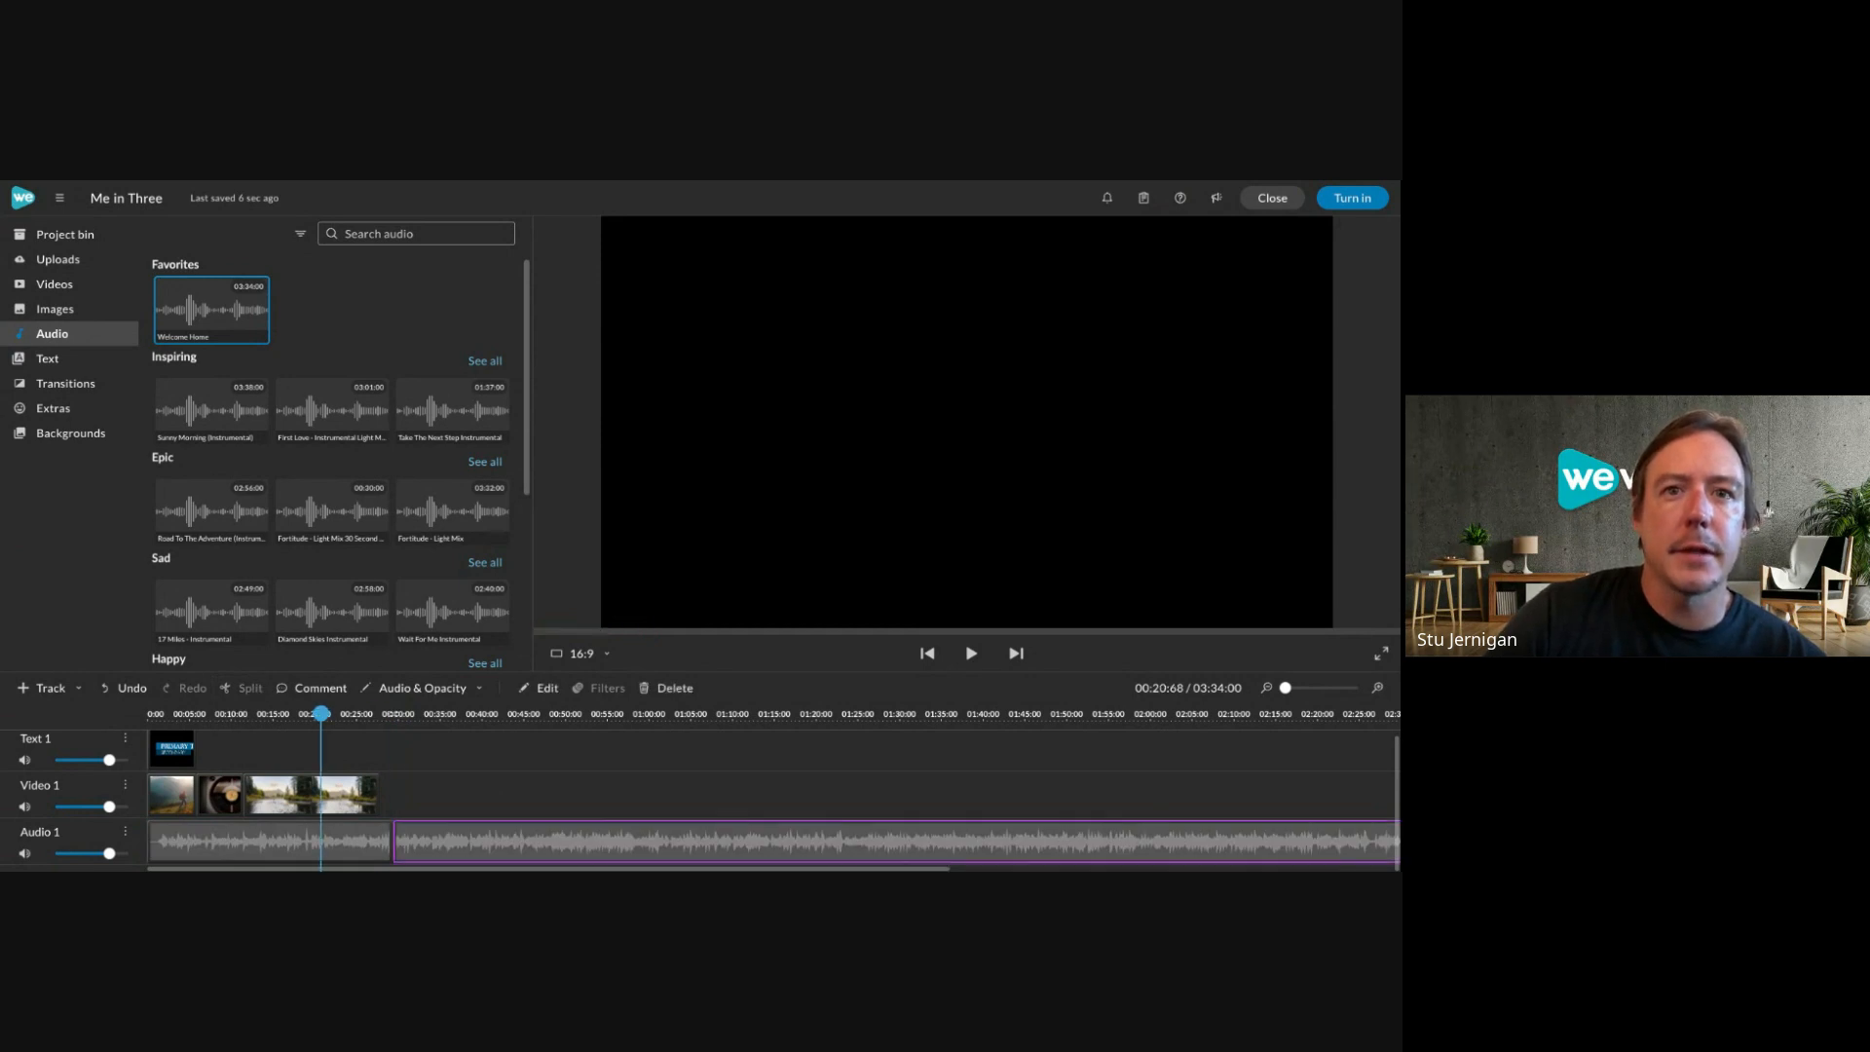
key(Delete)
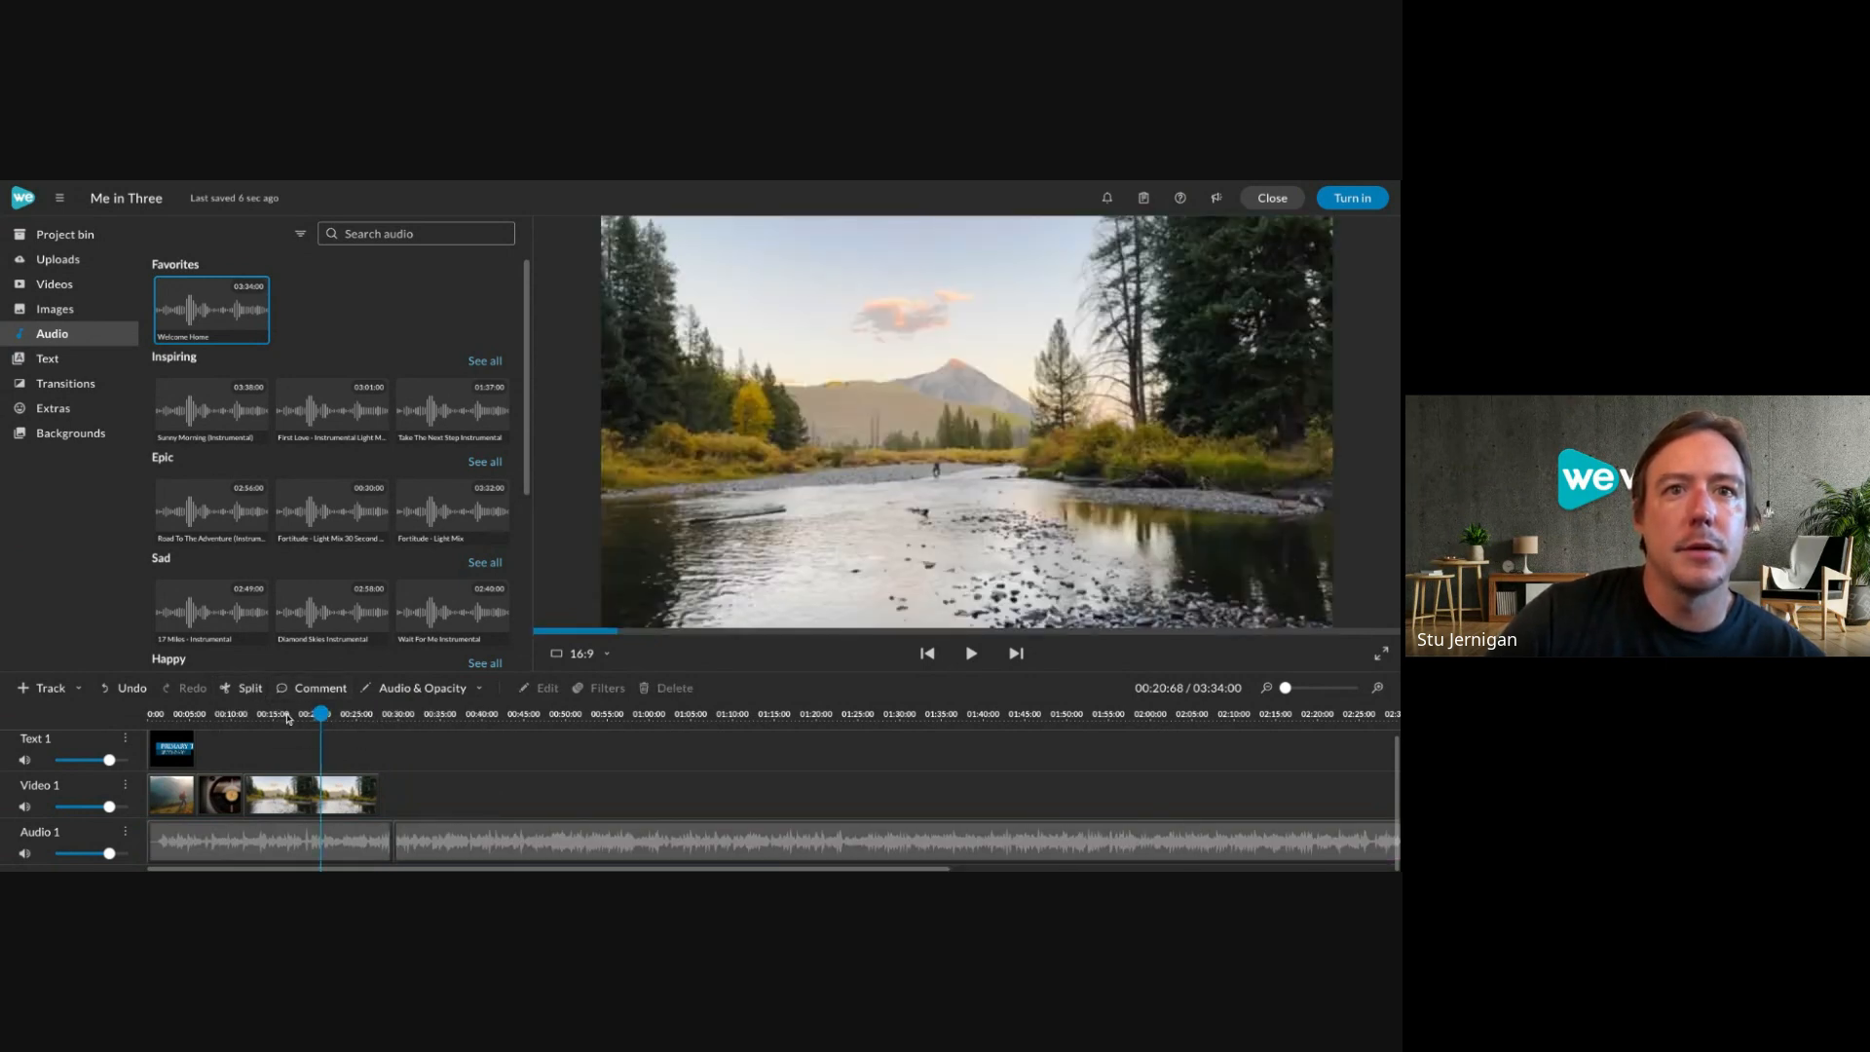
click(252, 689)
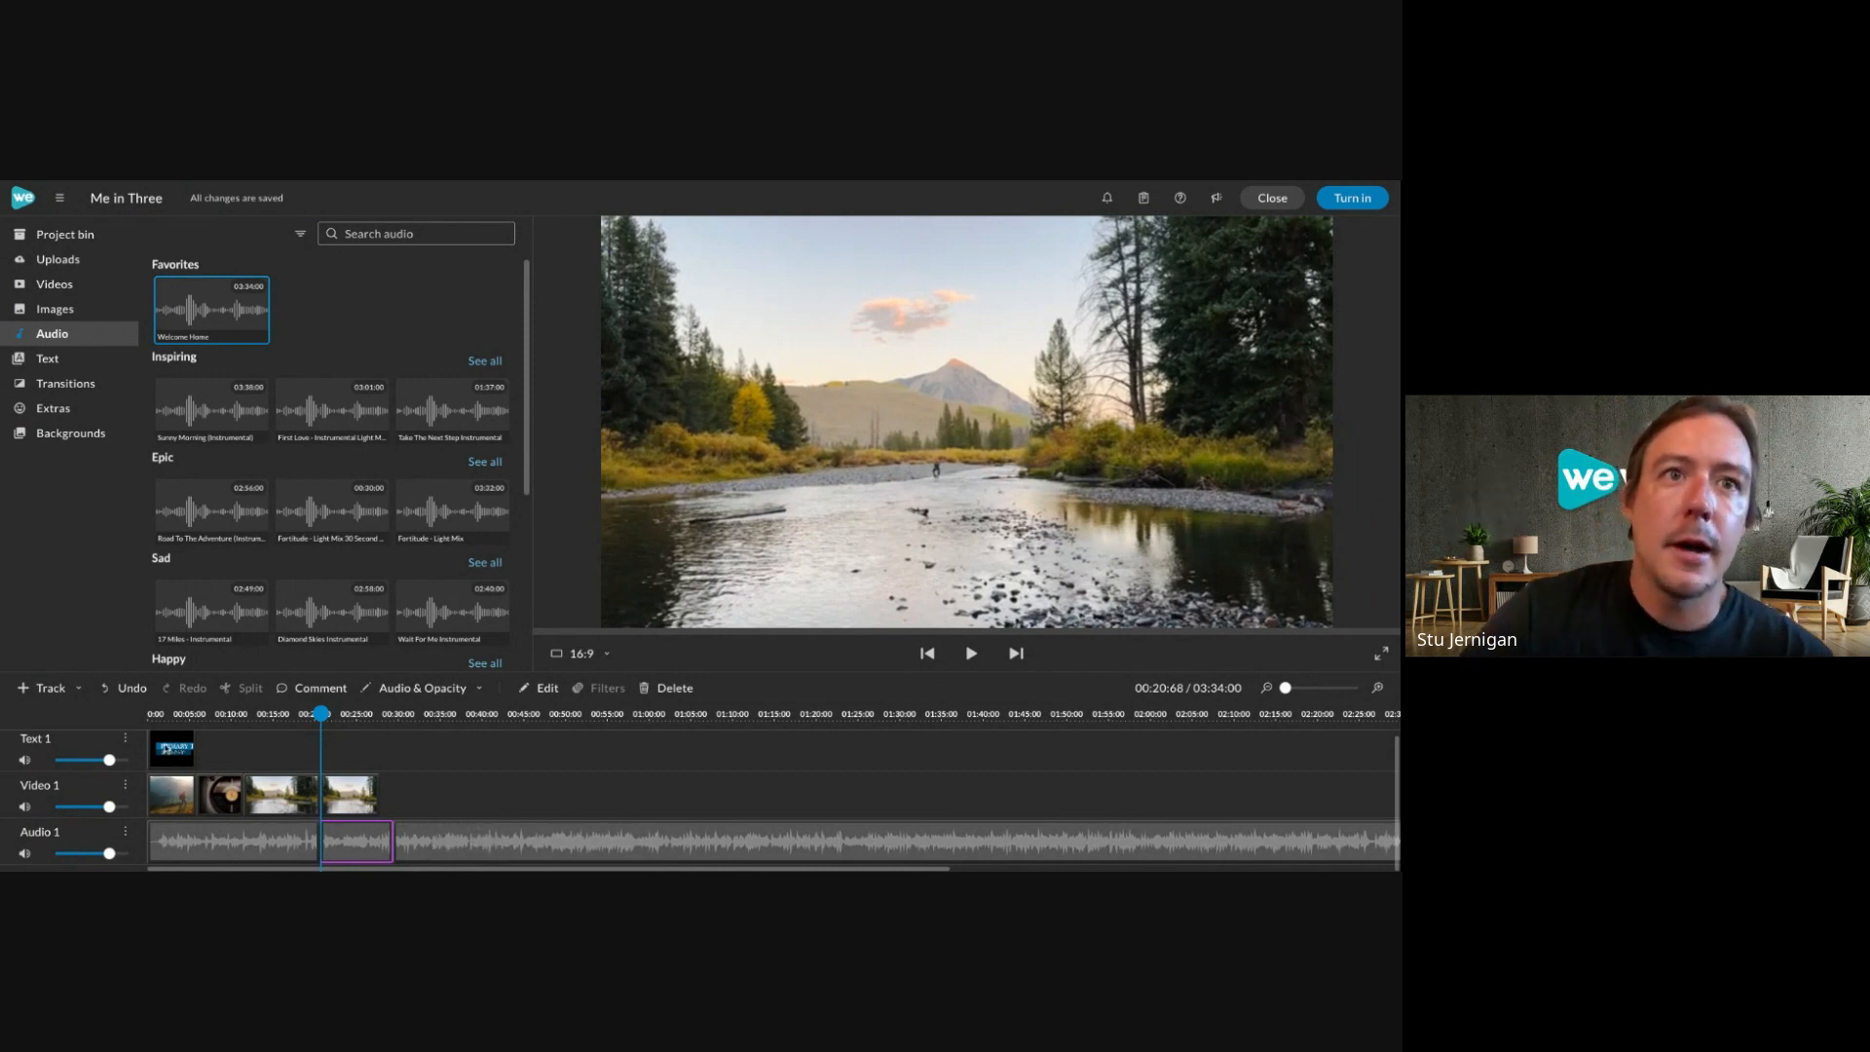
click(133, 690)
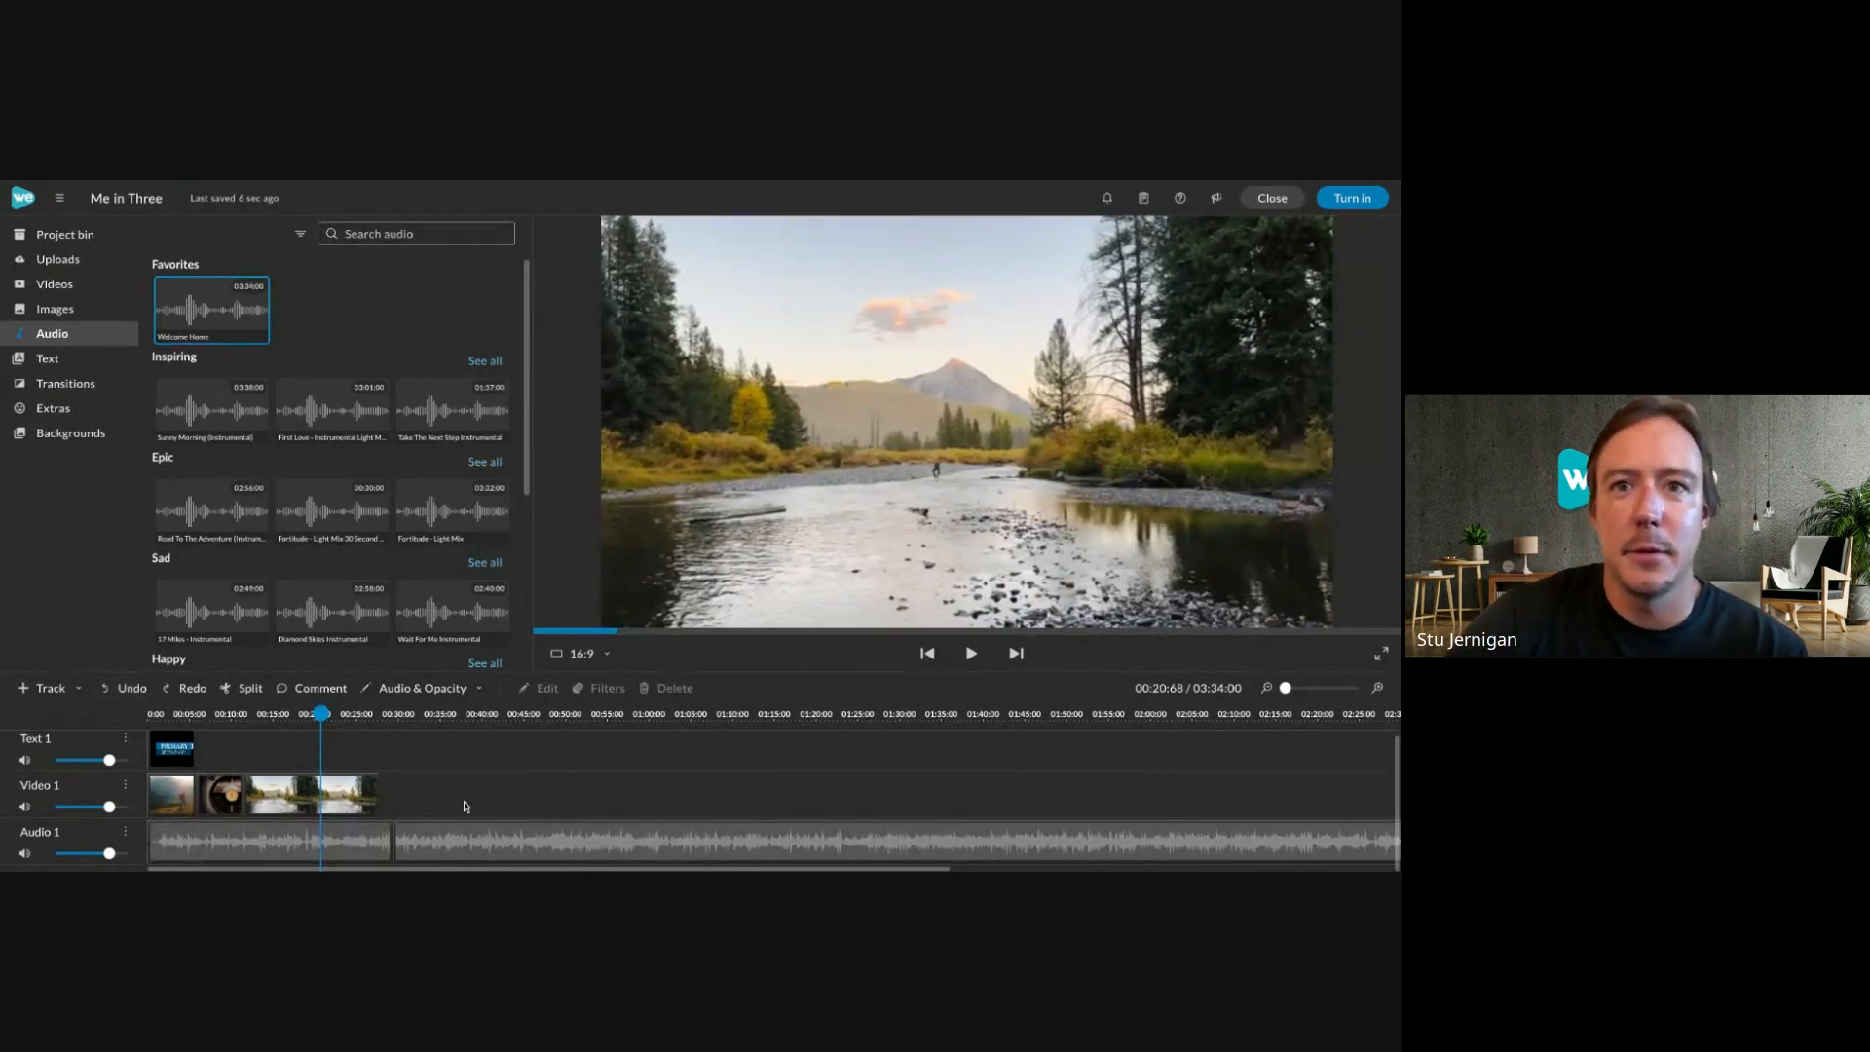
Delete the leftover music after the split and trim the remaining music to end with the river clip at about 00:27:76.
click(475, 833)
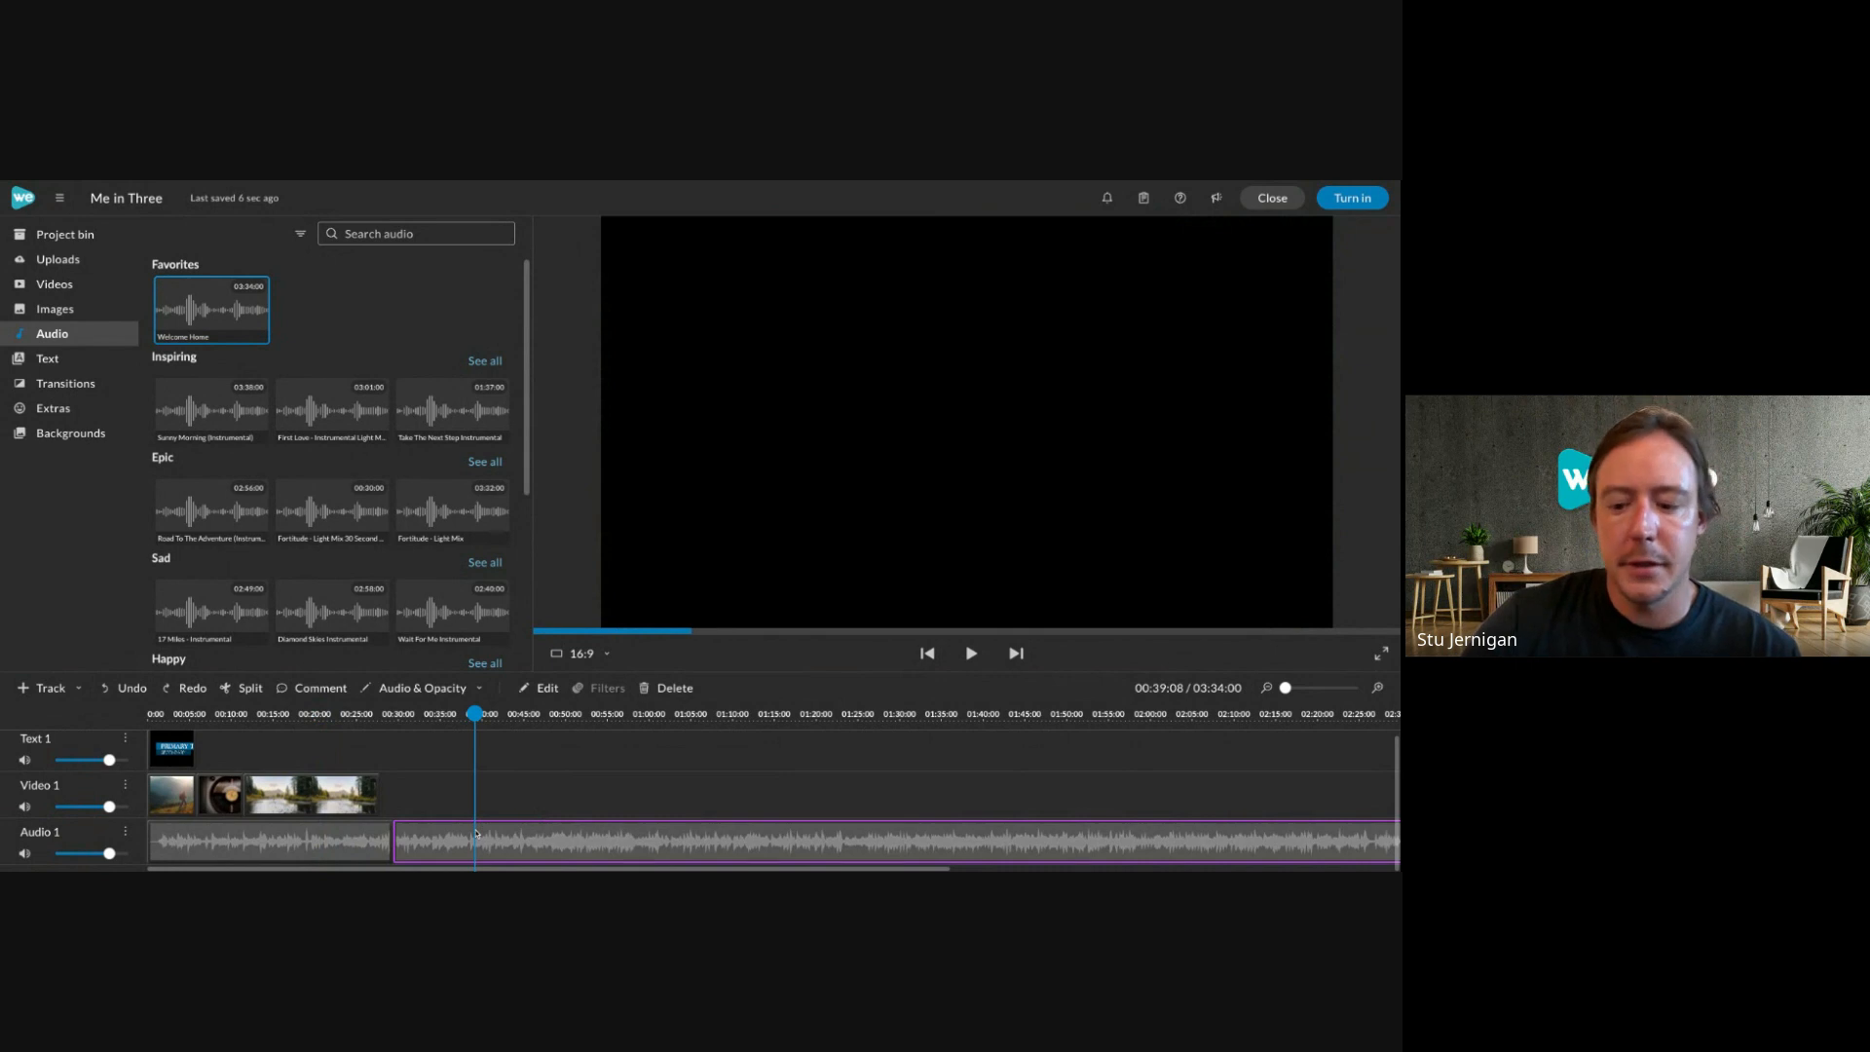
key(Delete)
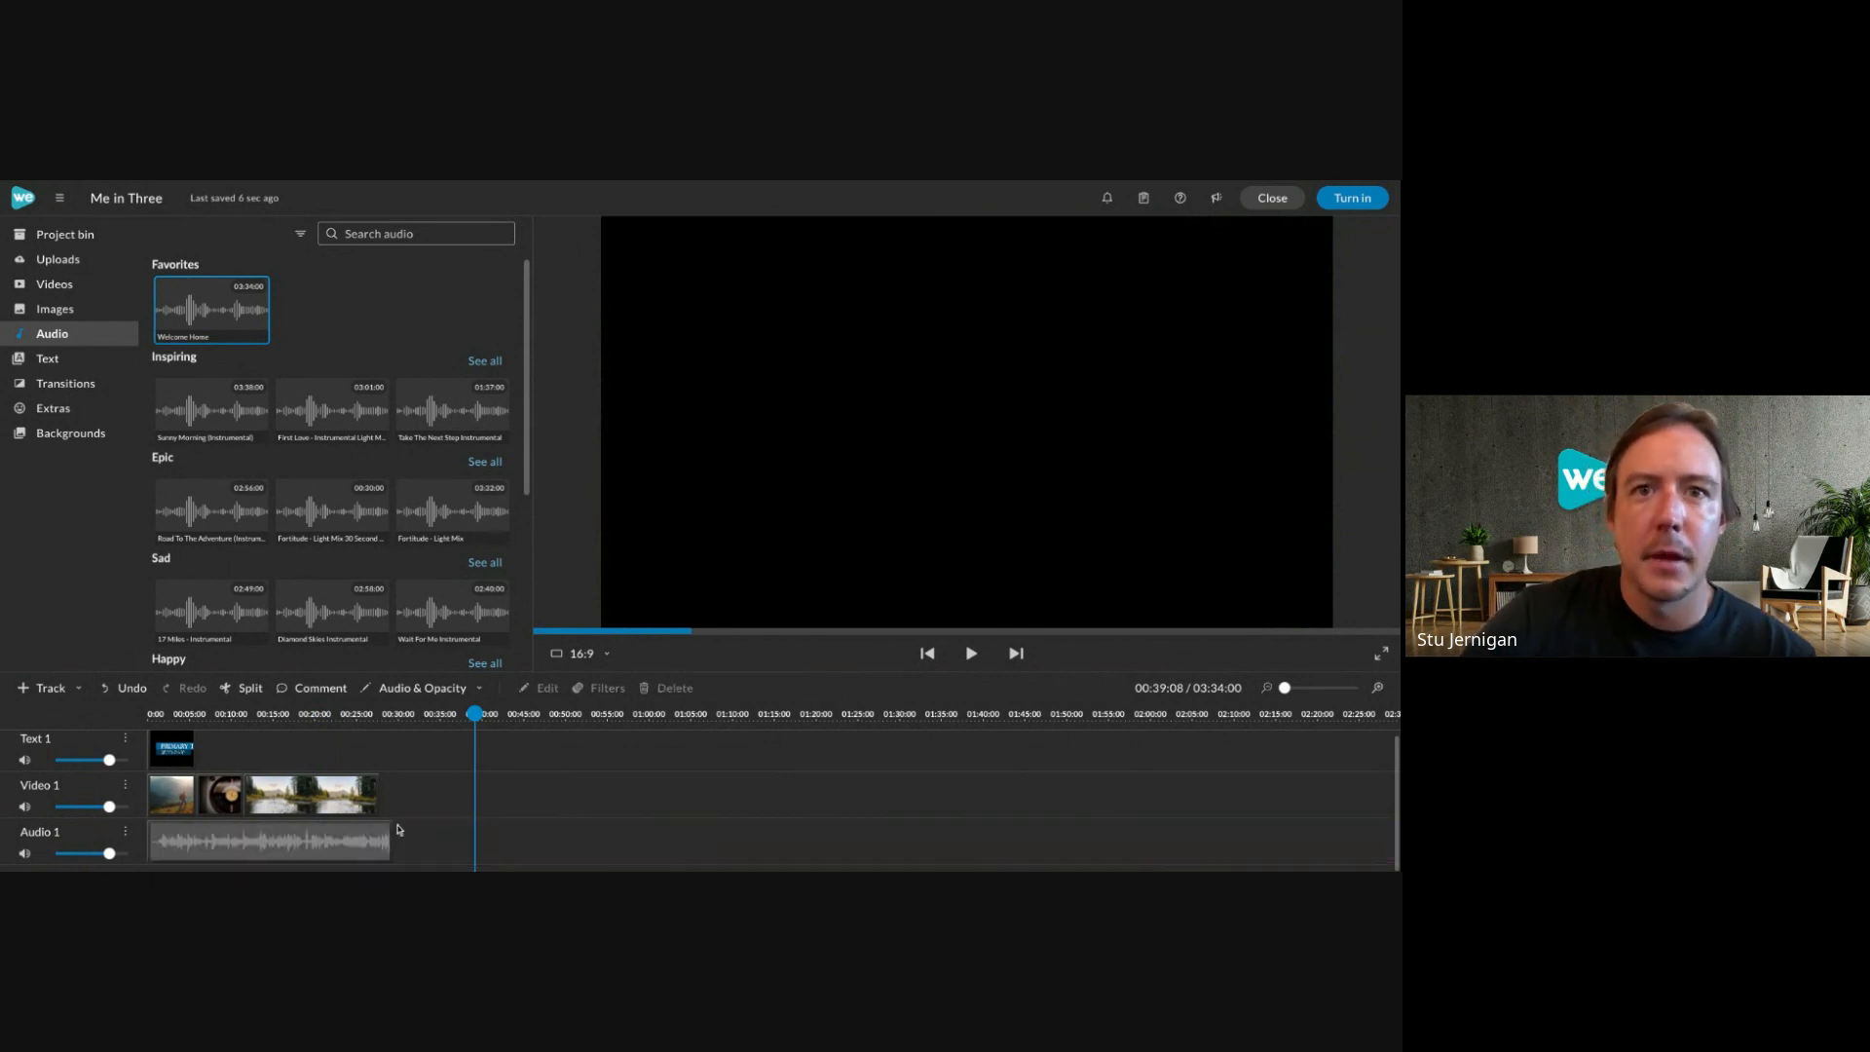
click(376, 846)
drag(391, 843, 378, 843)
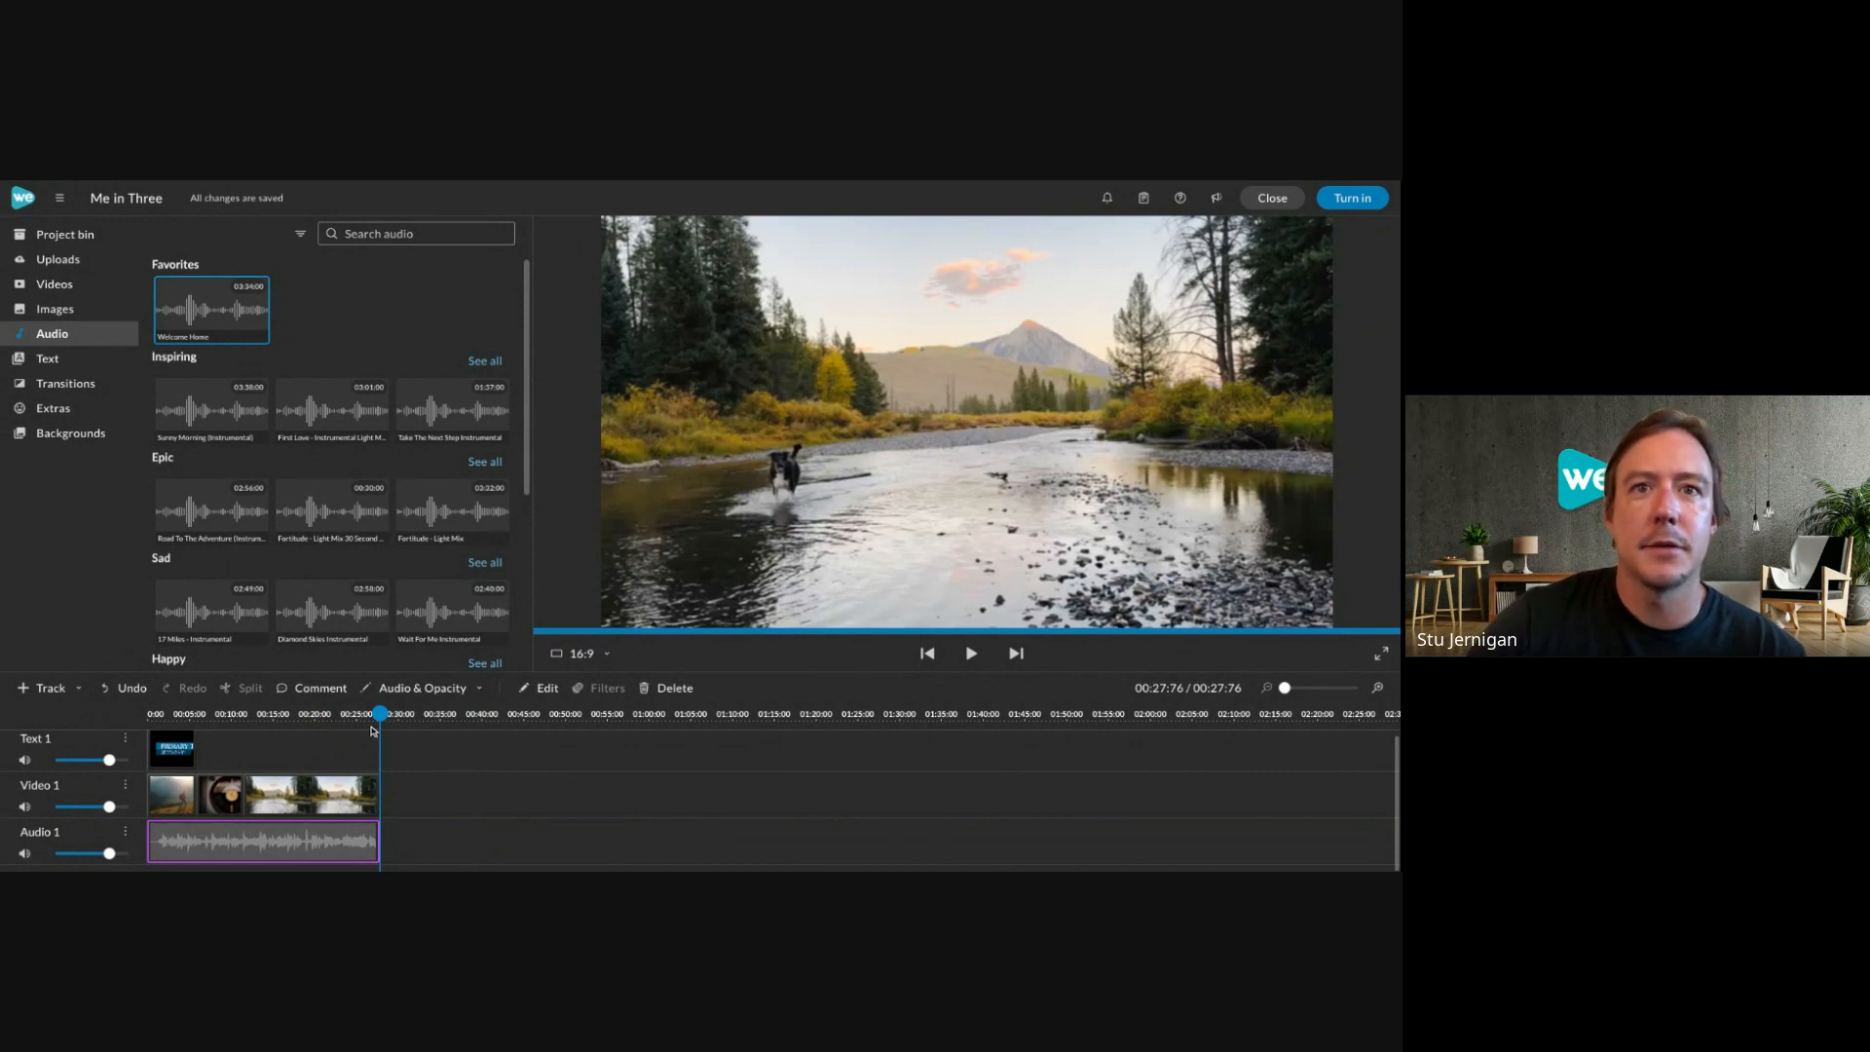
drag(376, 716, 253, 718)
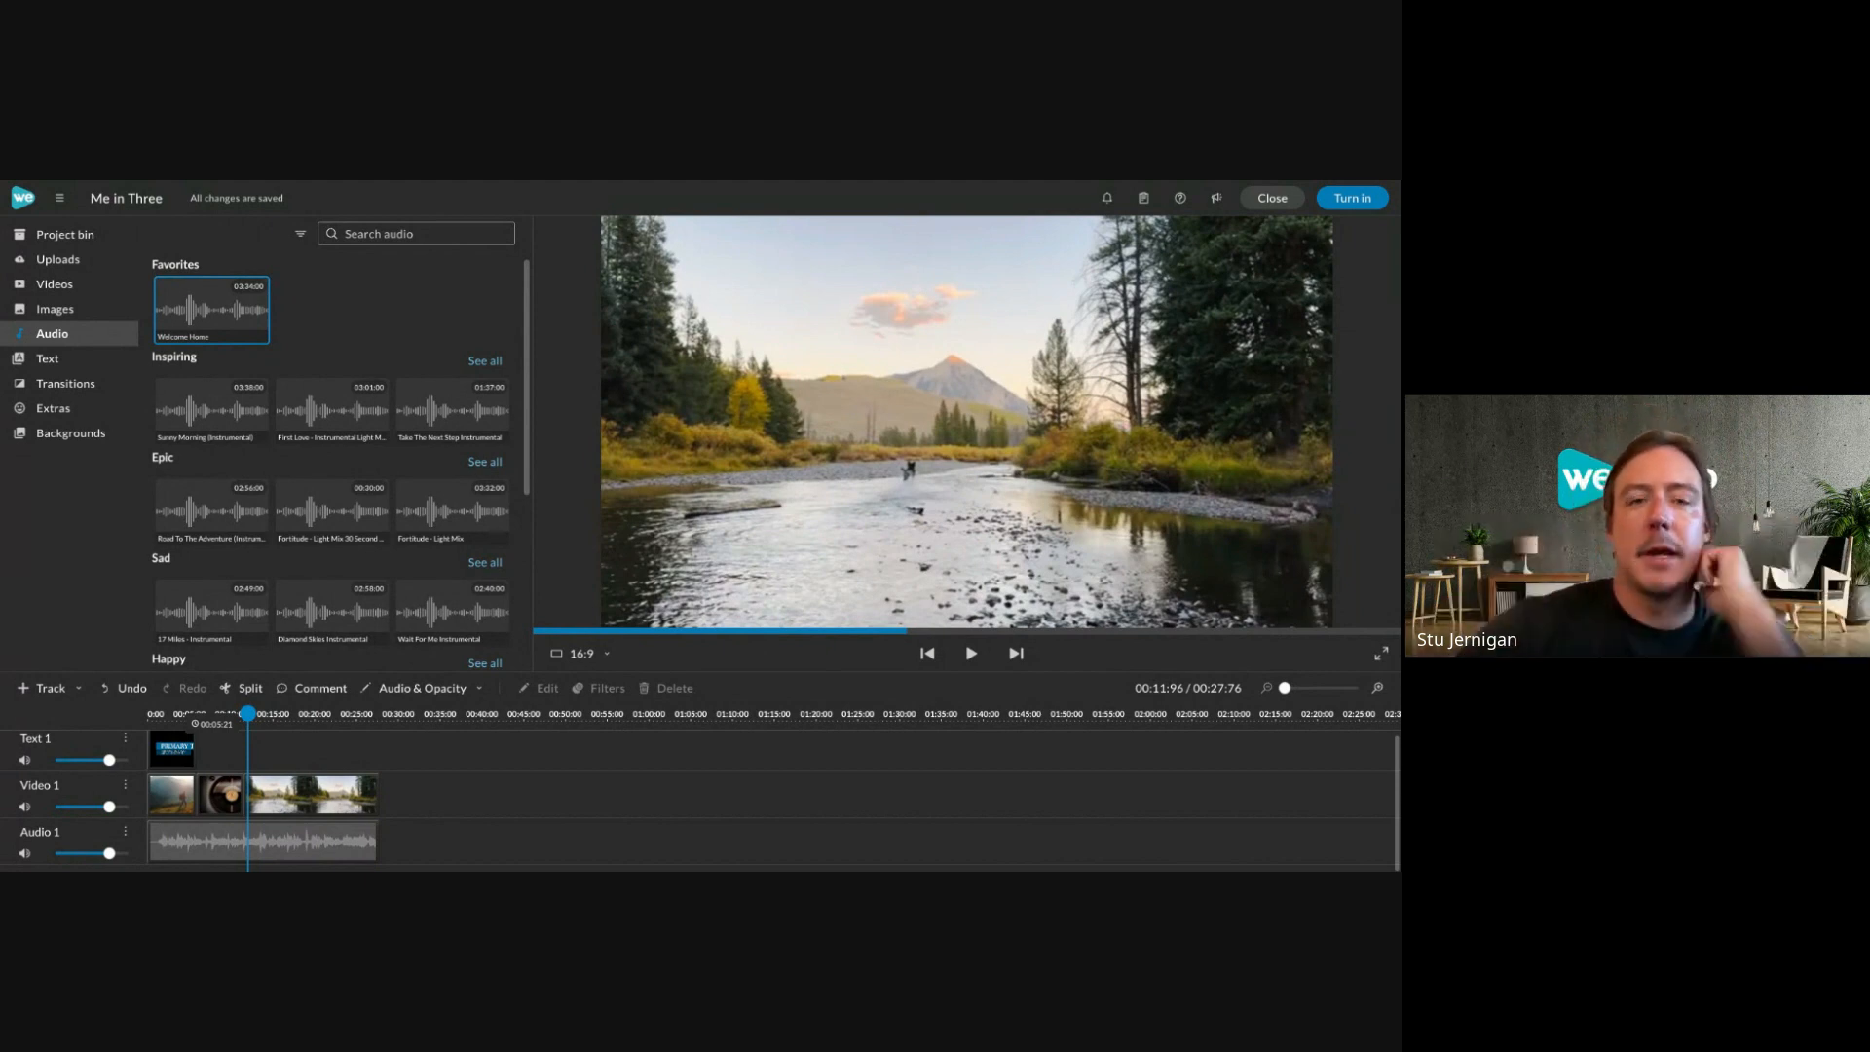
Open the title on Text 1 for editing and set its primary text to "About Me" and its secondary text to "By" plus the author's first name.
click(173, 758)
double_click(175, 750)
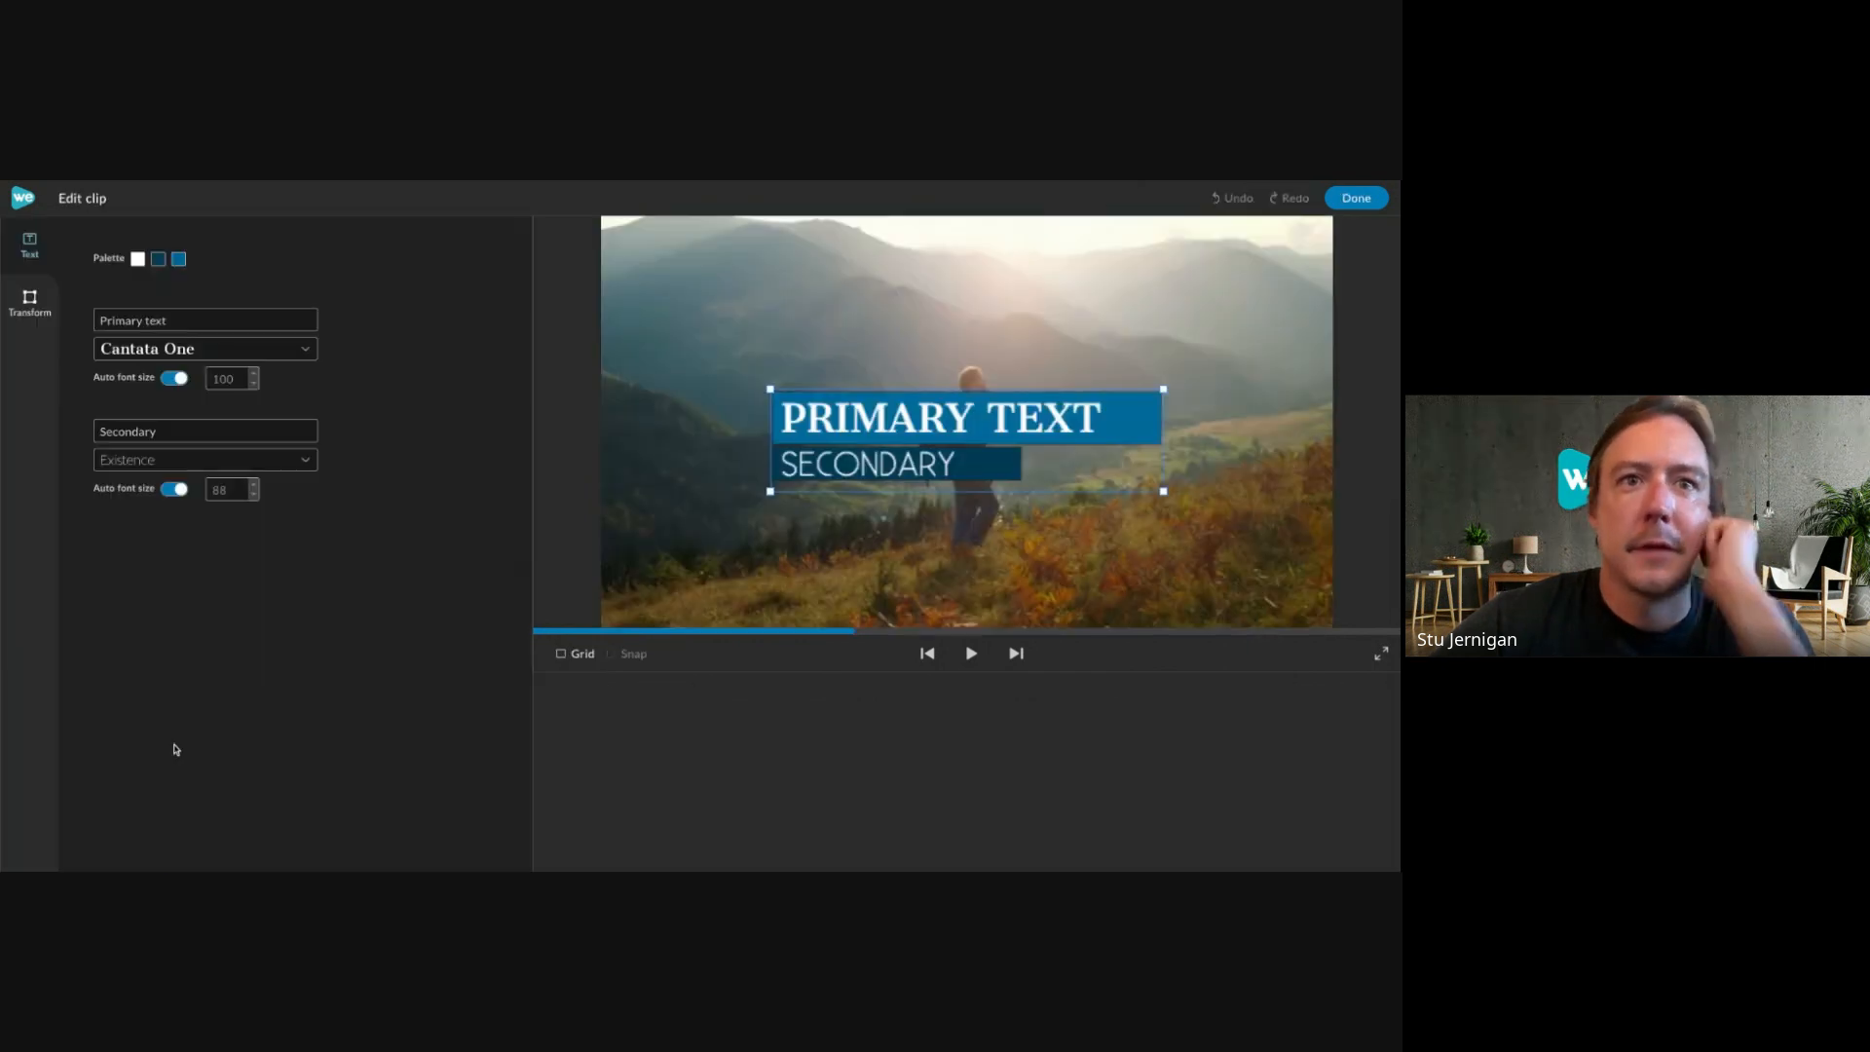
click(170, 322)
text(About Me)
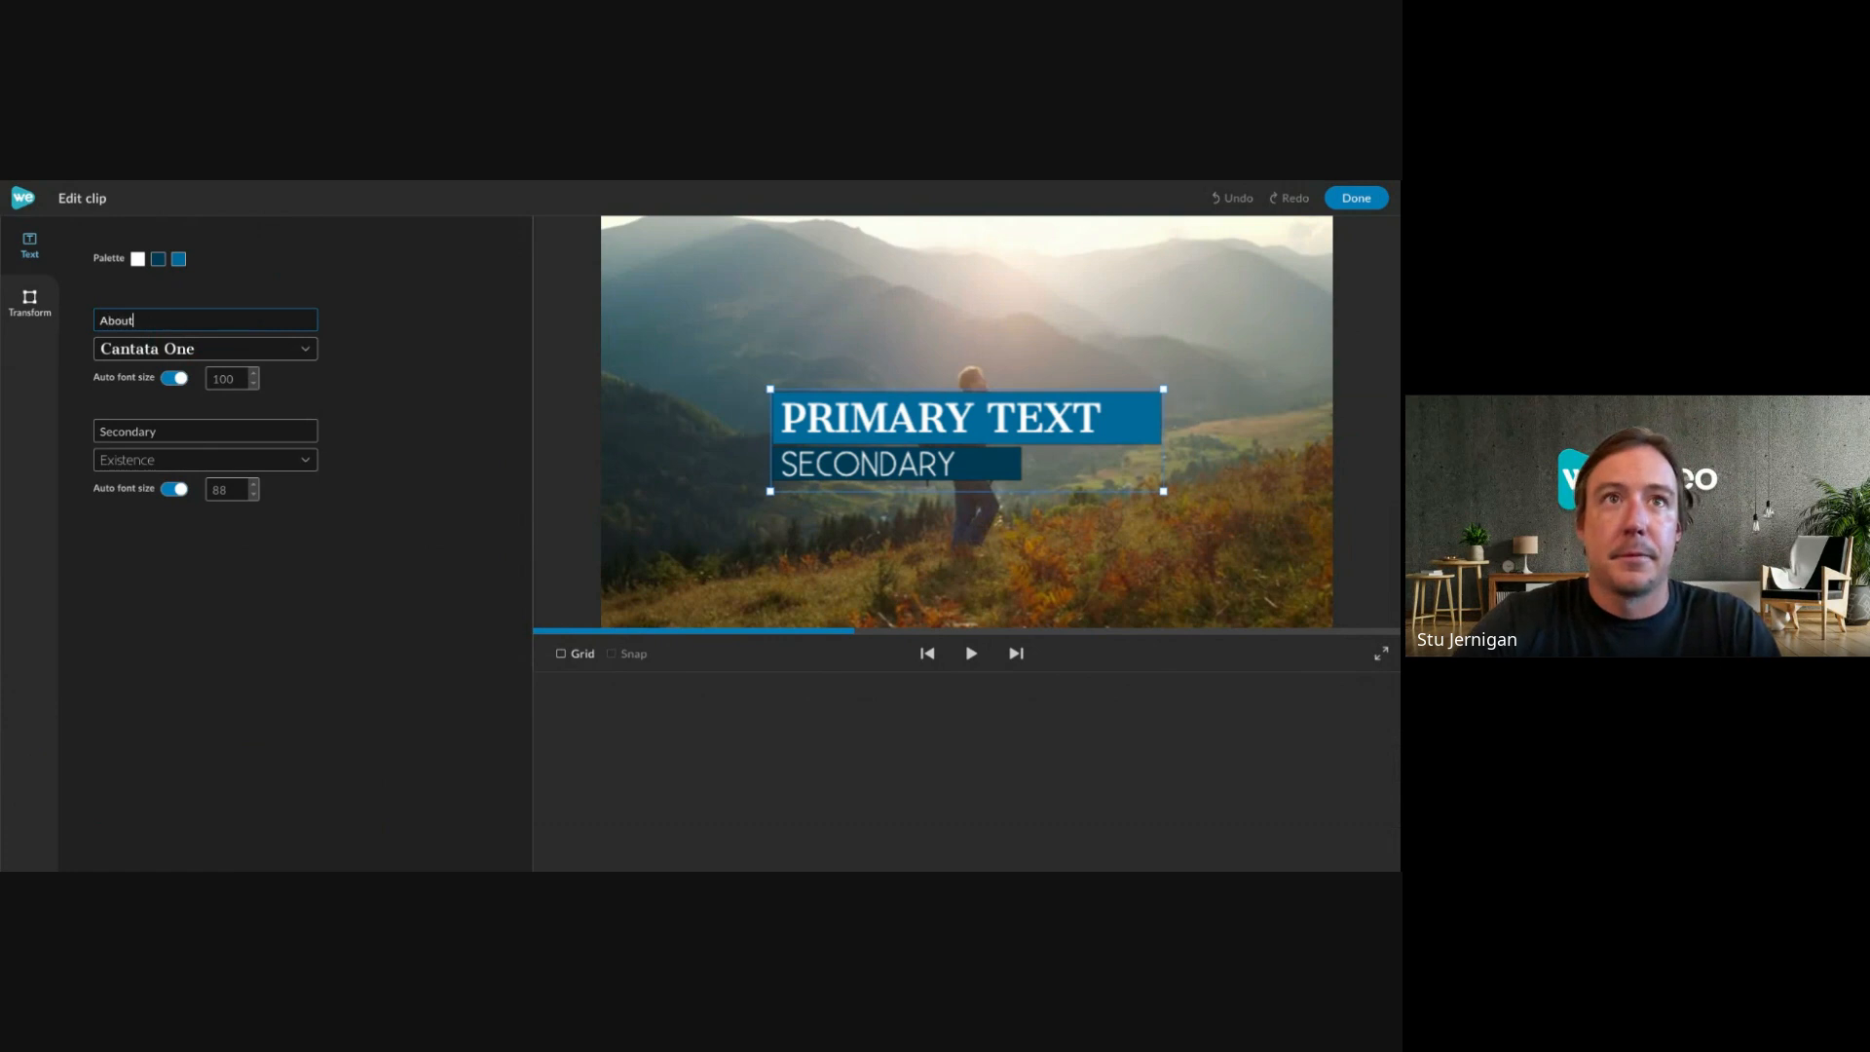
click(136, 436)
text(B)
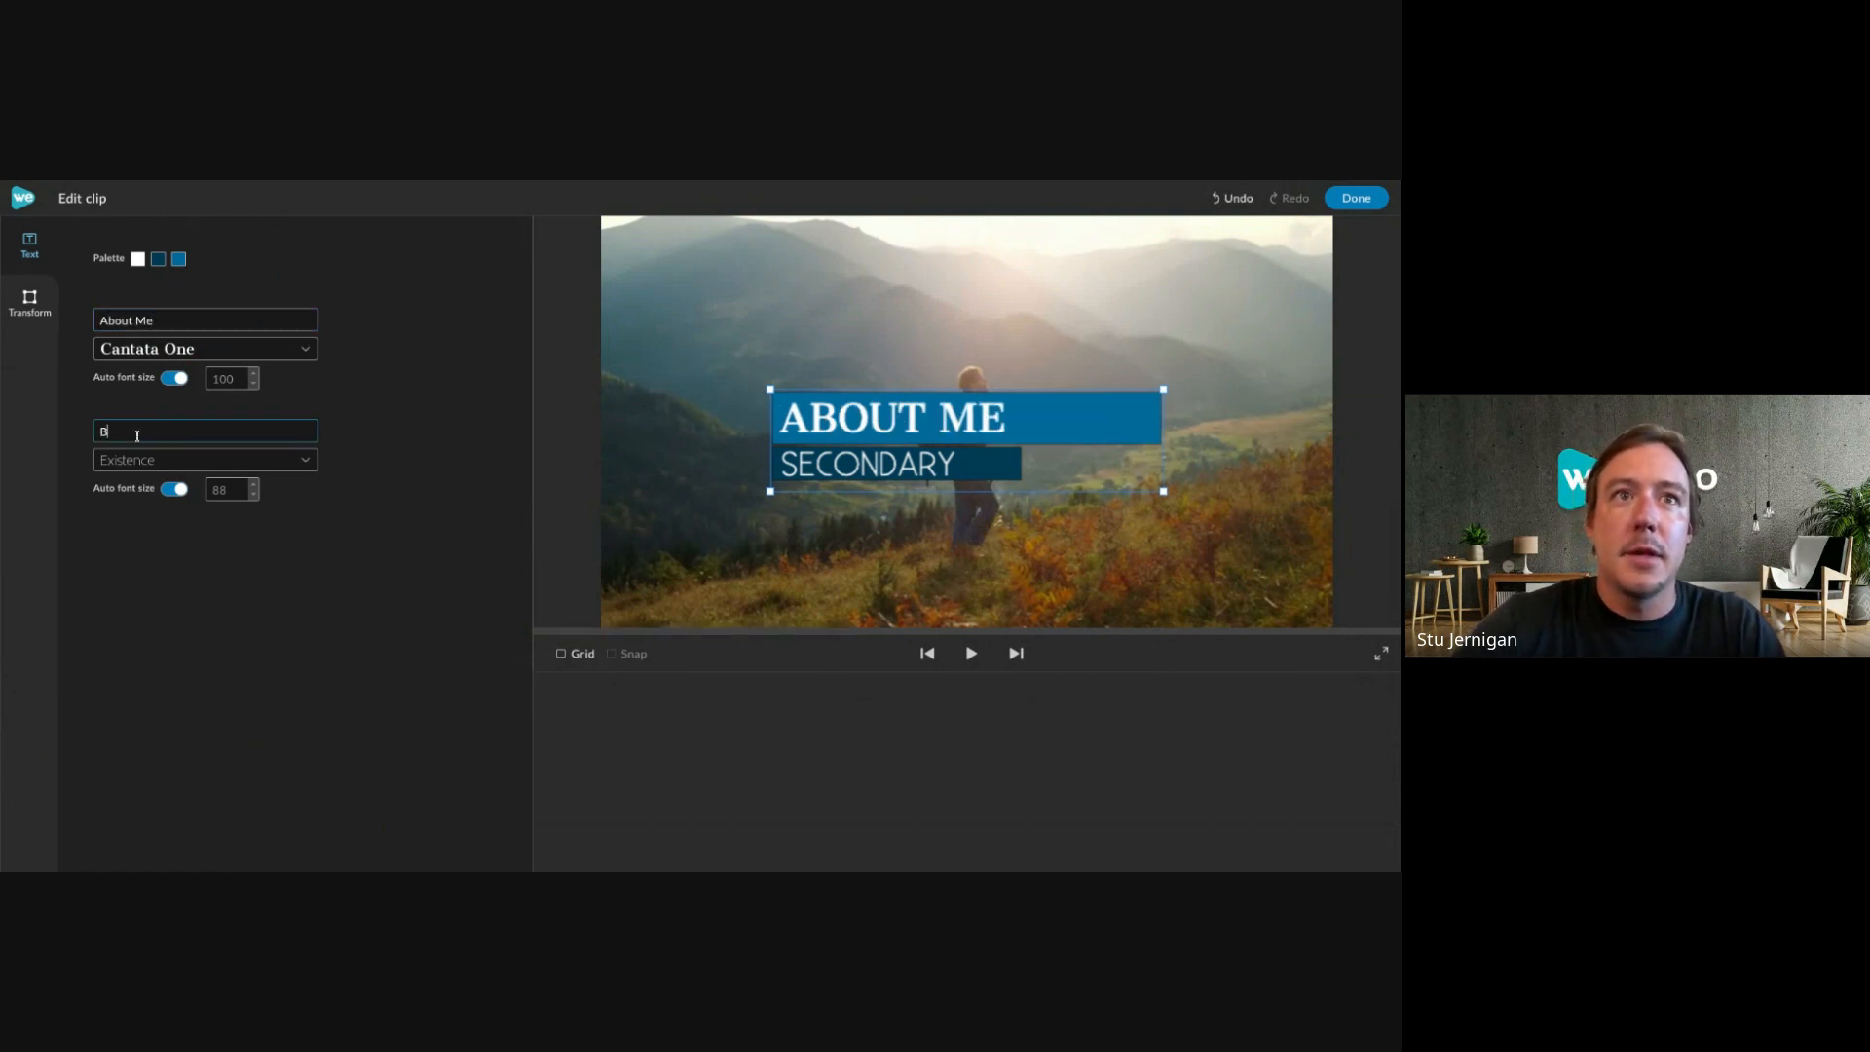
text(y Stu)
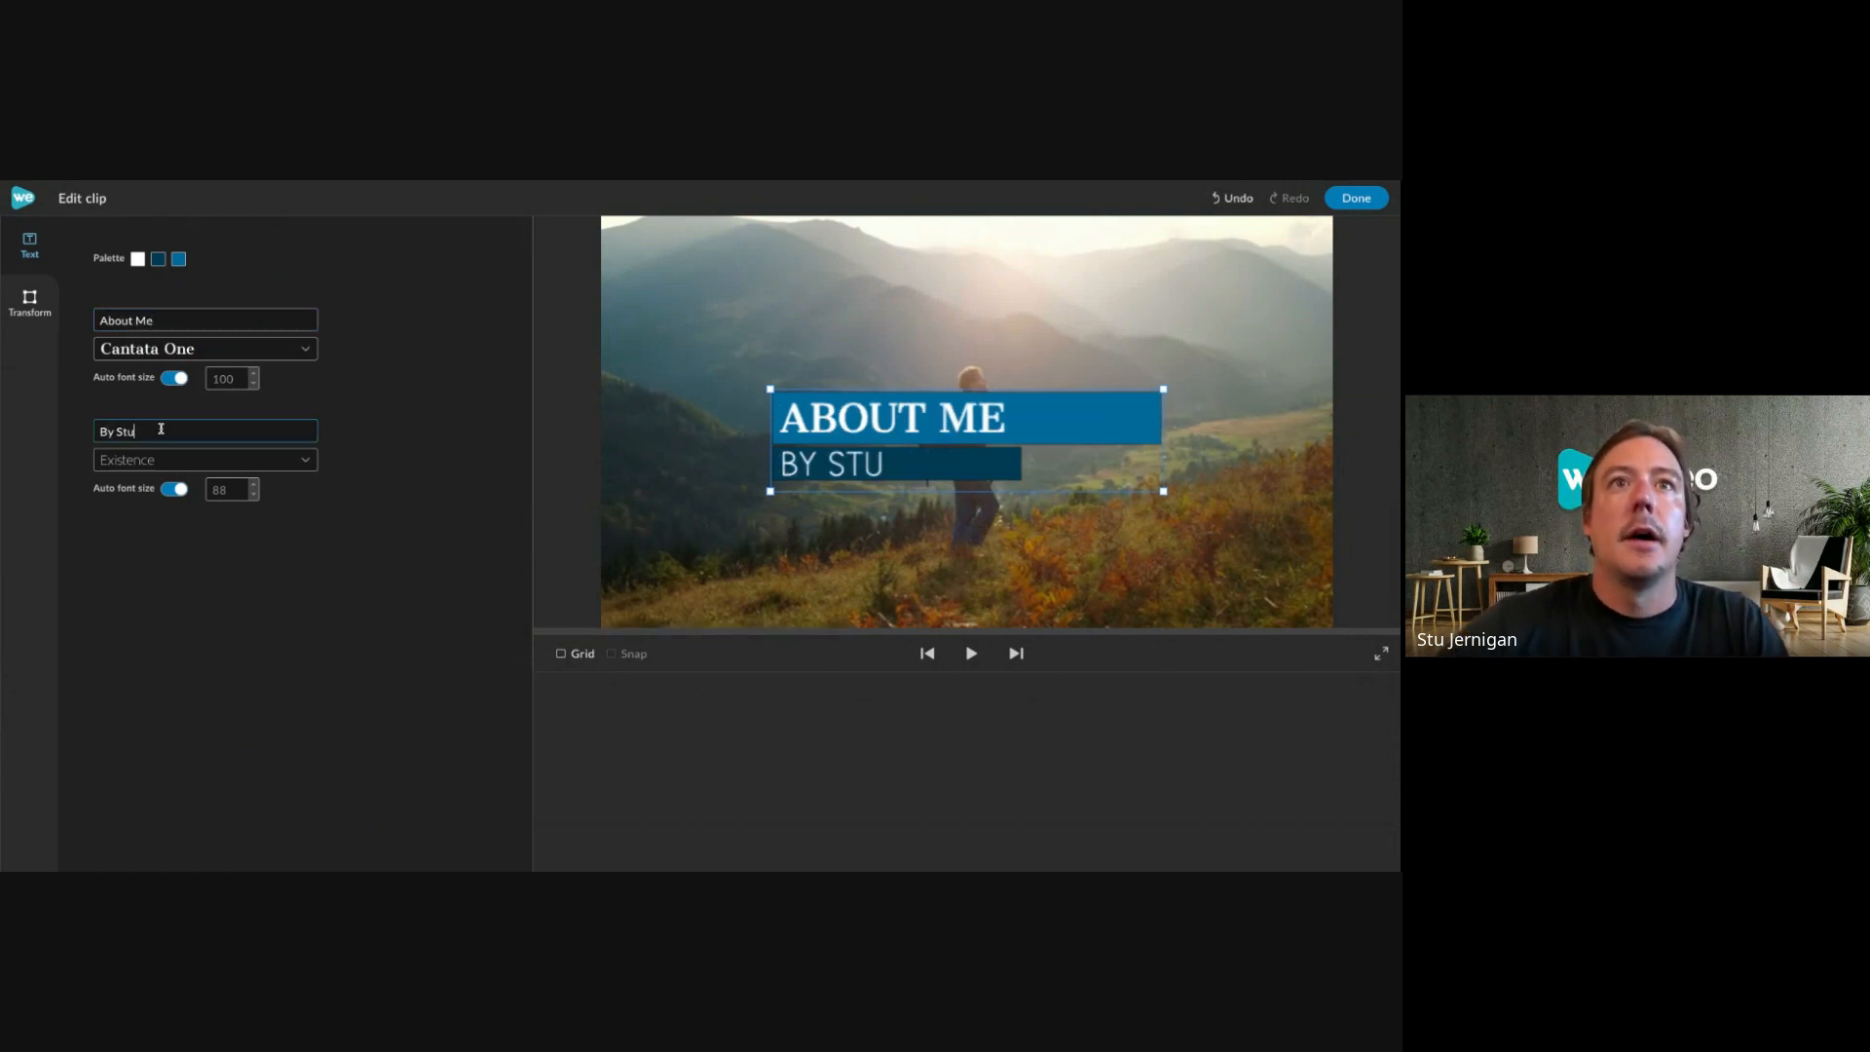
View the font choices for the title's primary text and toggle its auto font size off and back on.
click(305, 351)
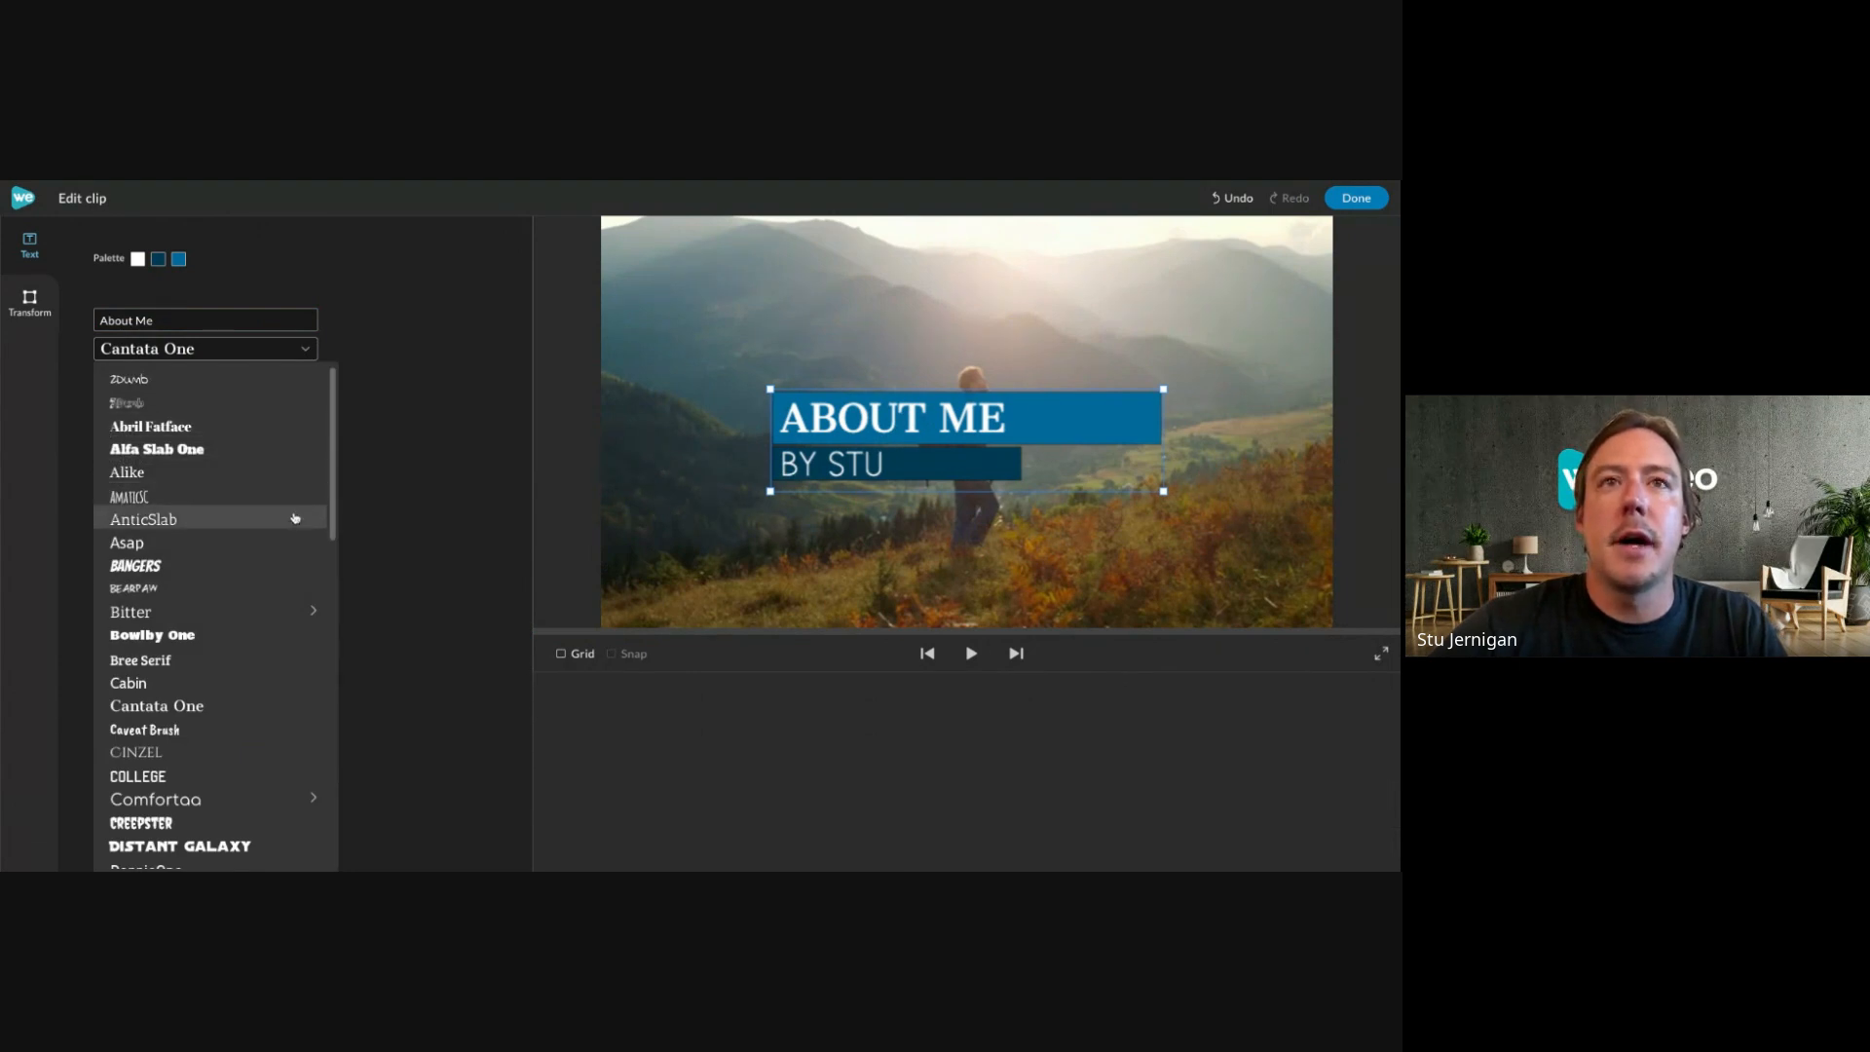
click(380, 405)
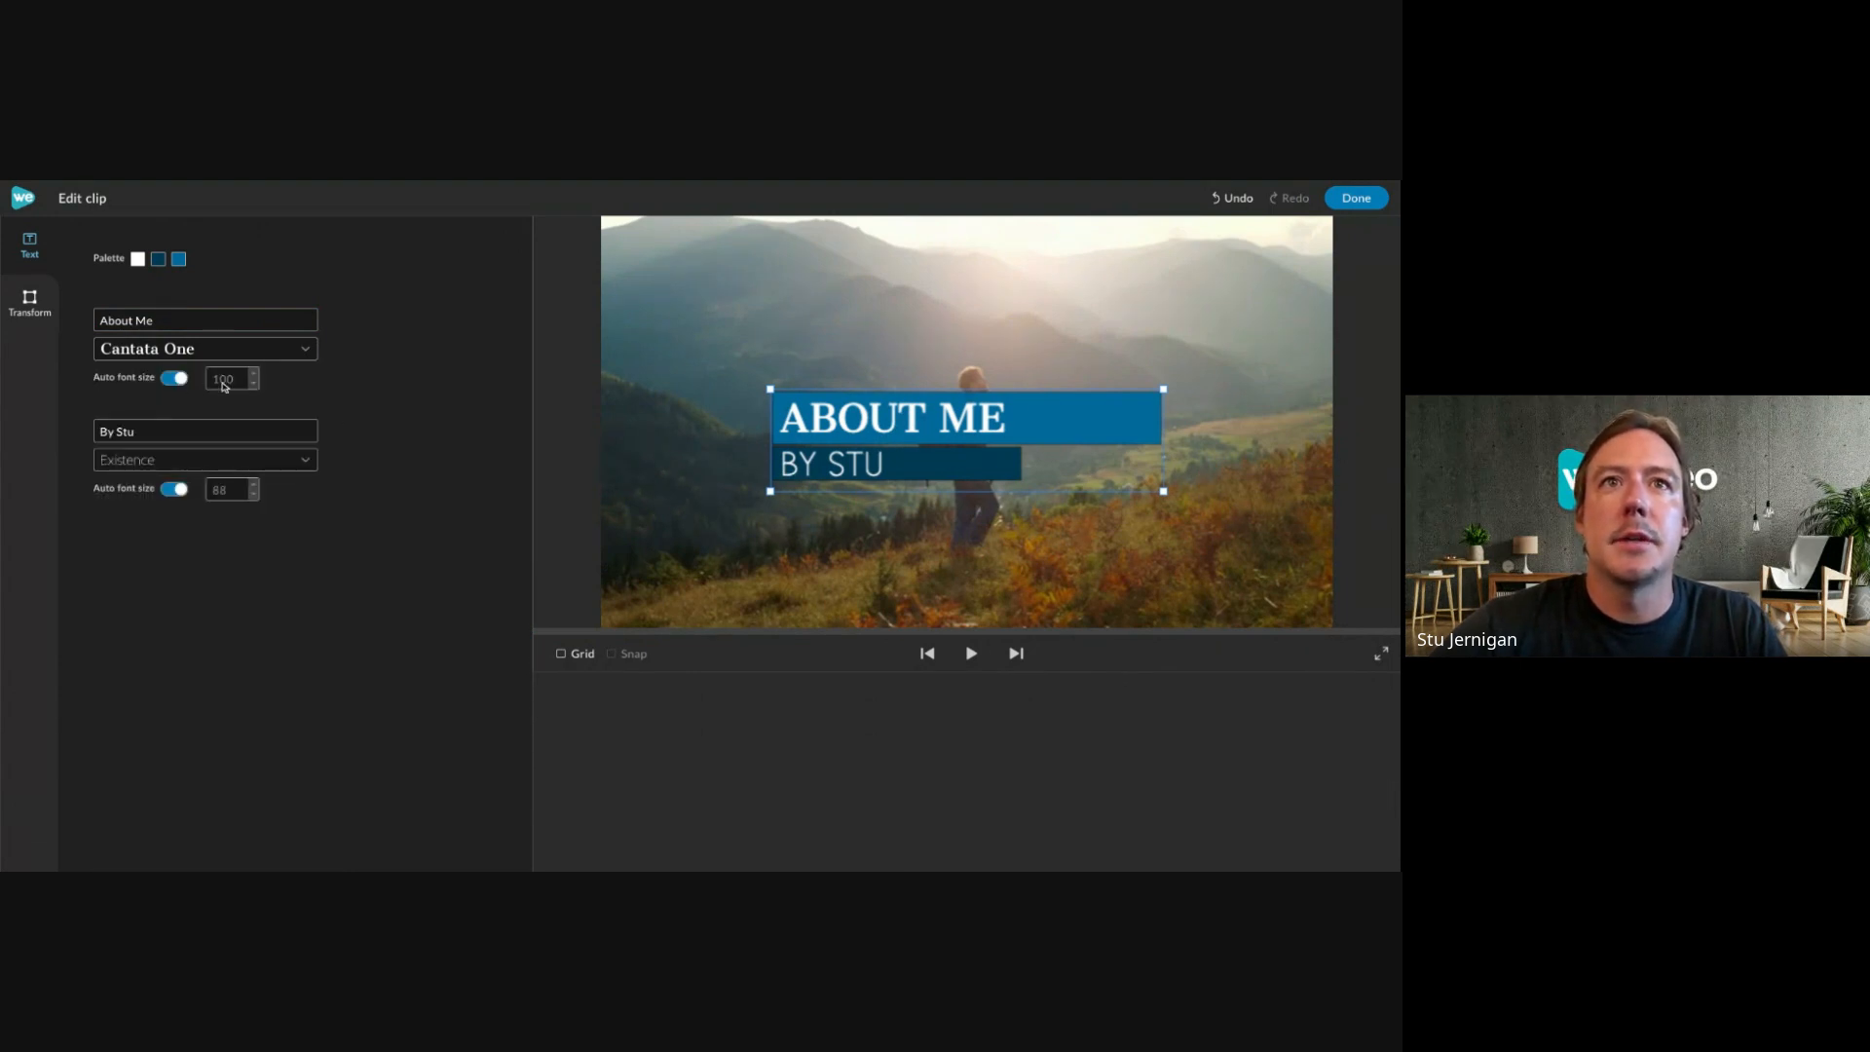
click(171, 380)
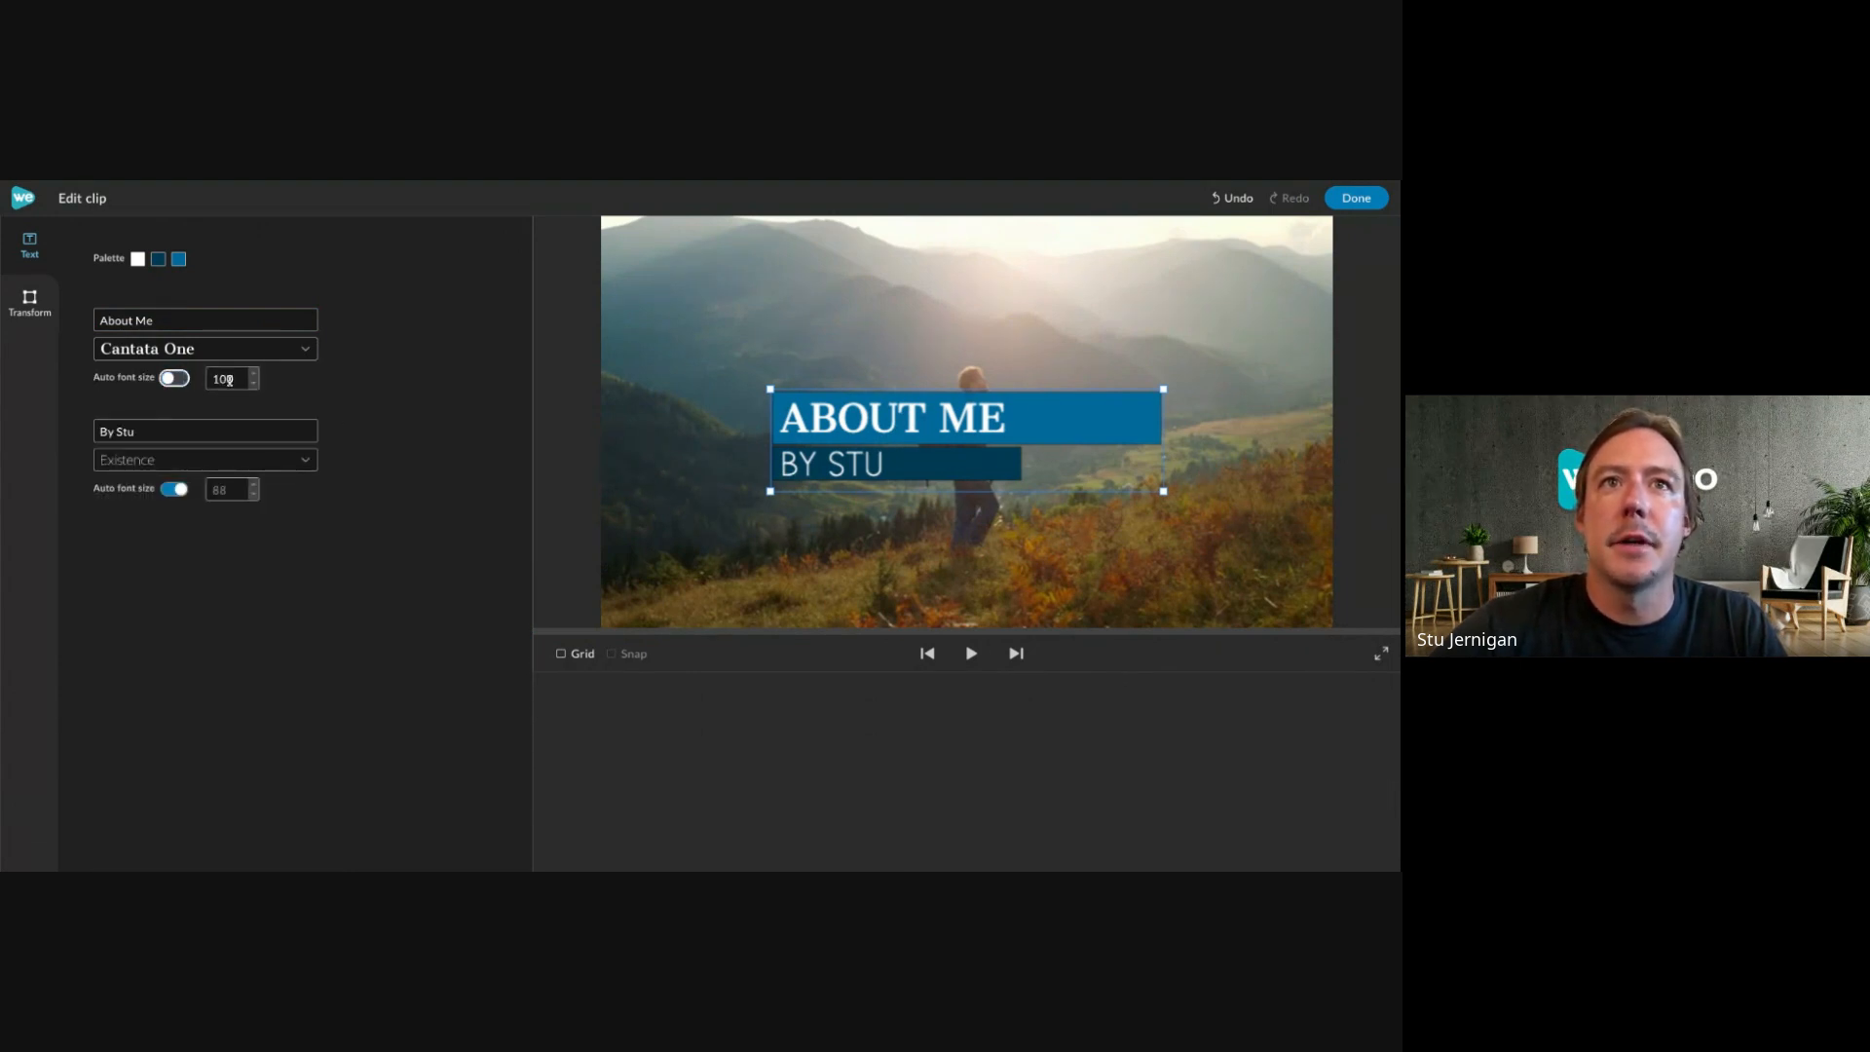
click(175, 378)
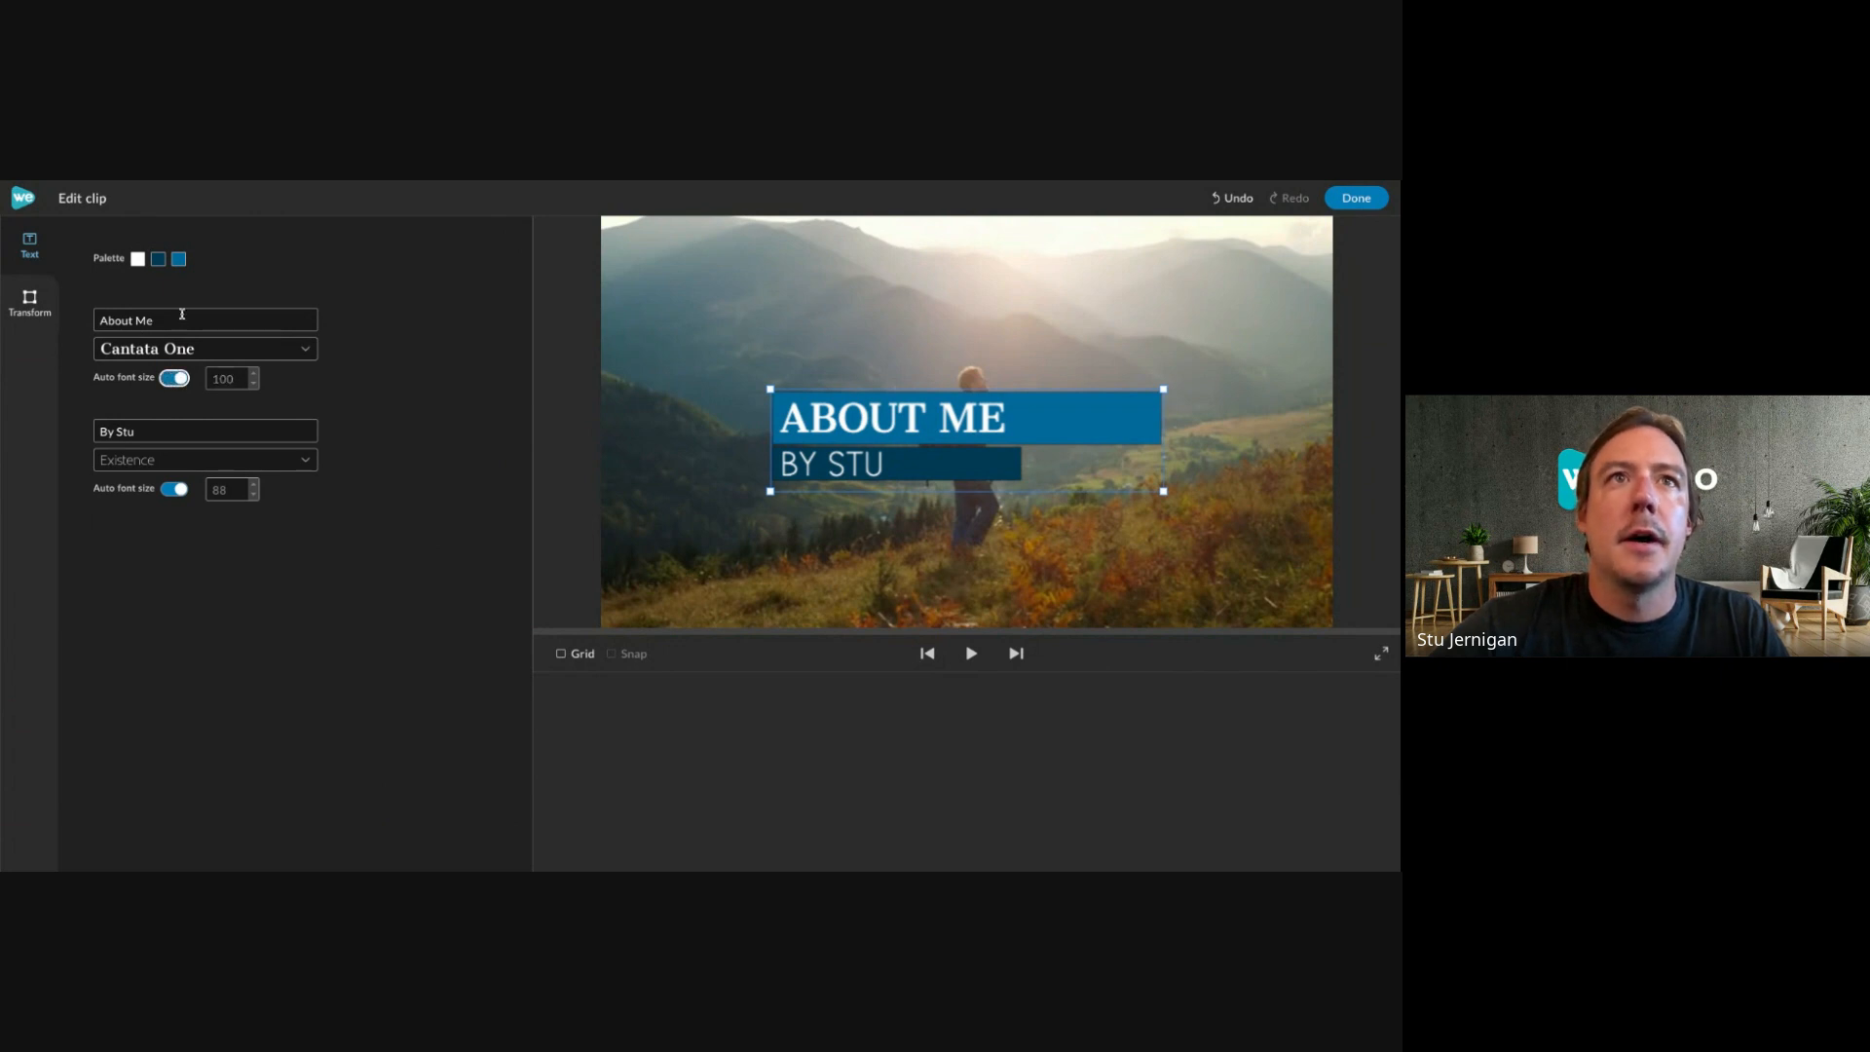
Change the title's second palette color, used behind the secondary text, to green rgb(51, 236, 153).
click(158, 259)
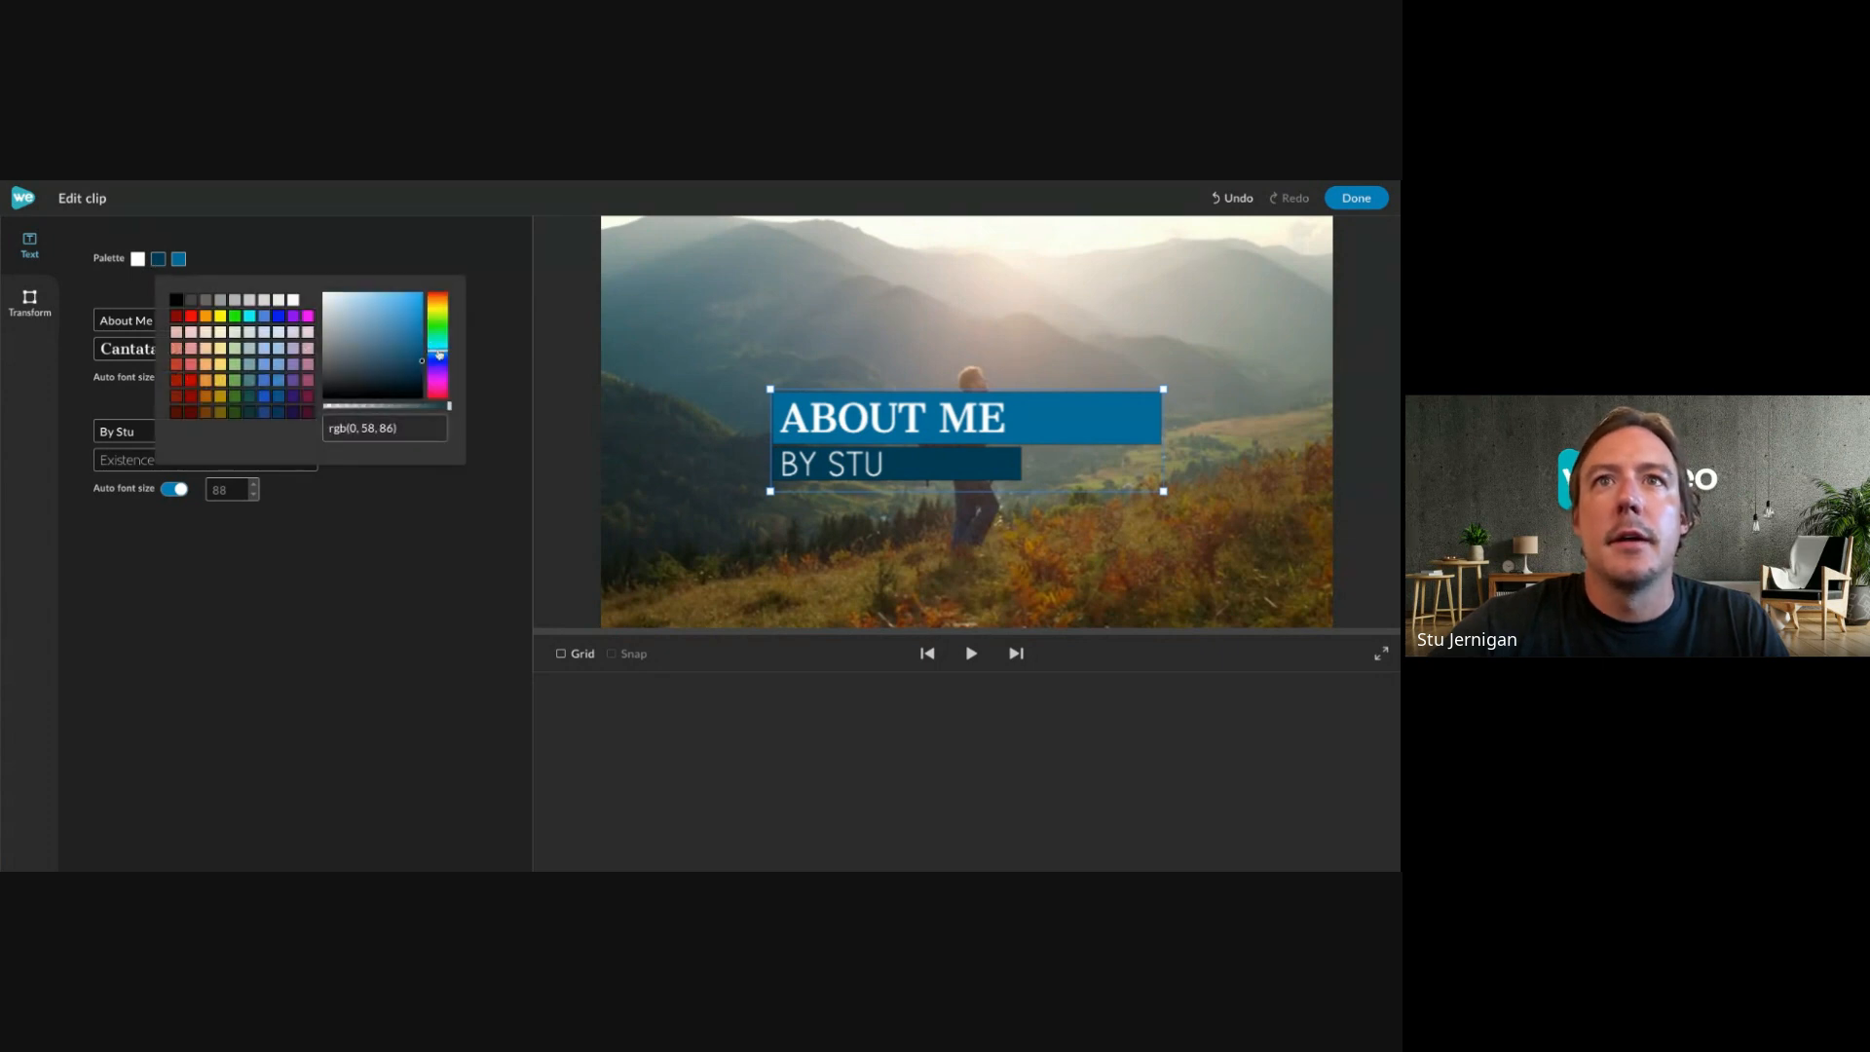
drag(439, 355, 402, 305)
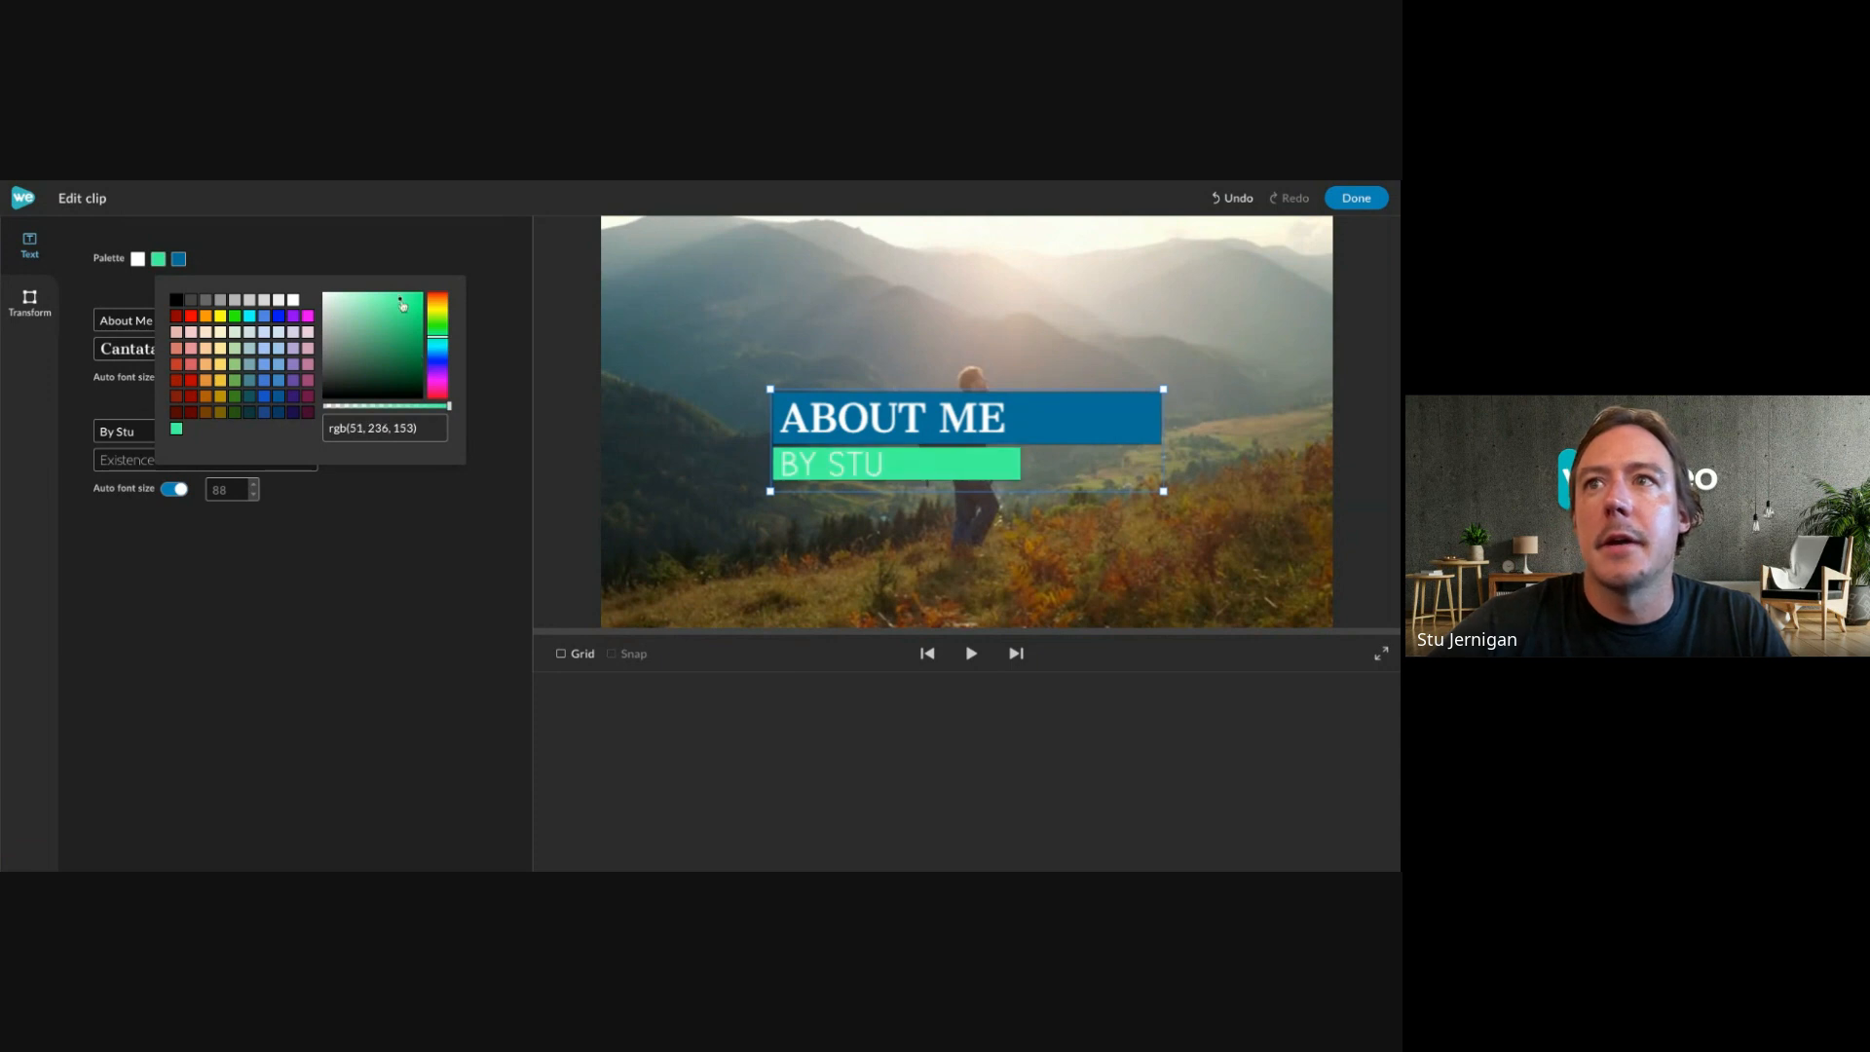
click(425, 523)
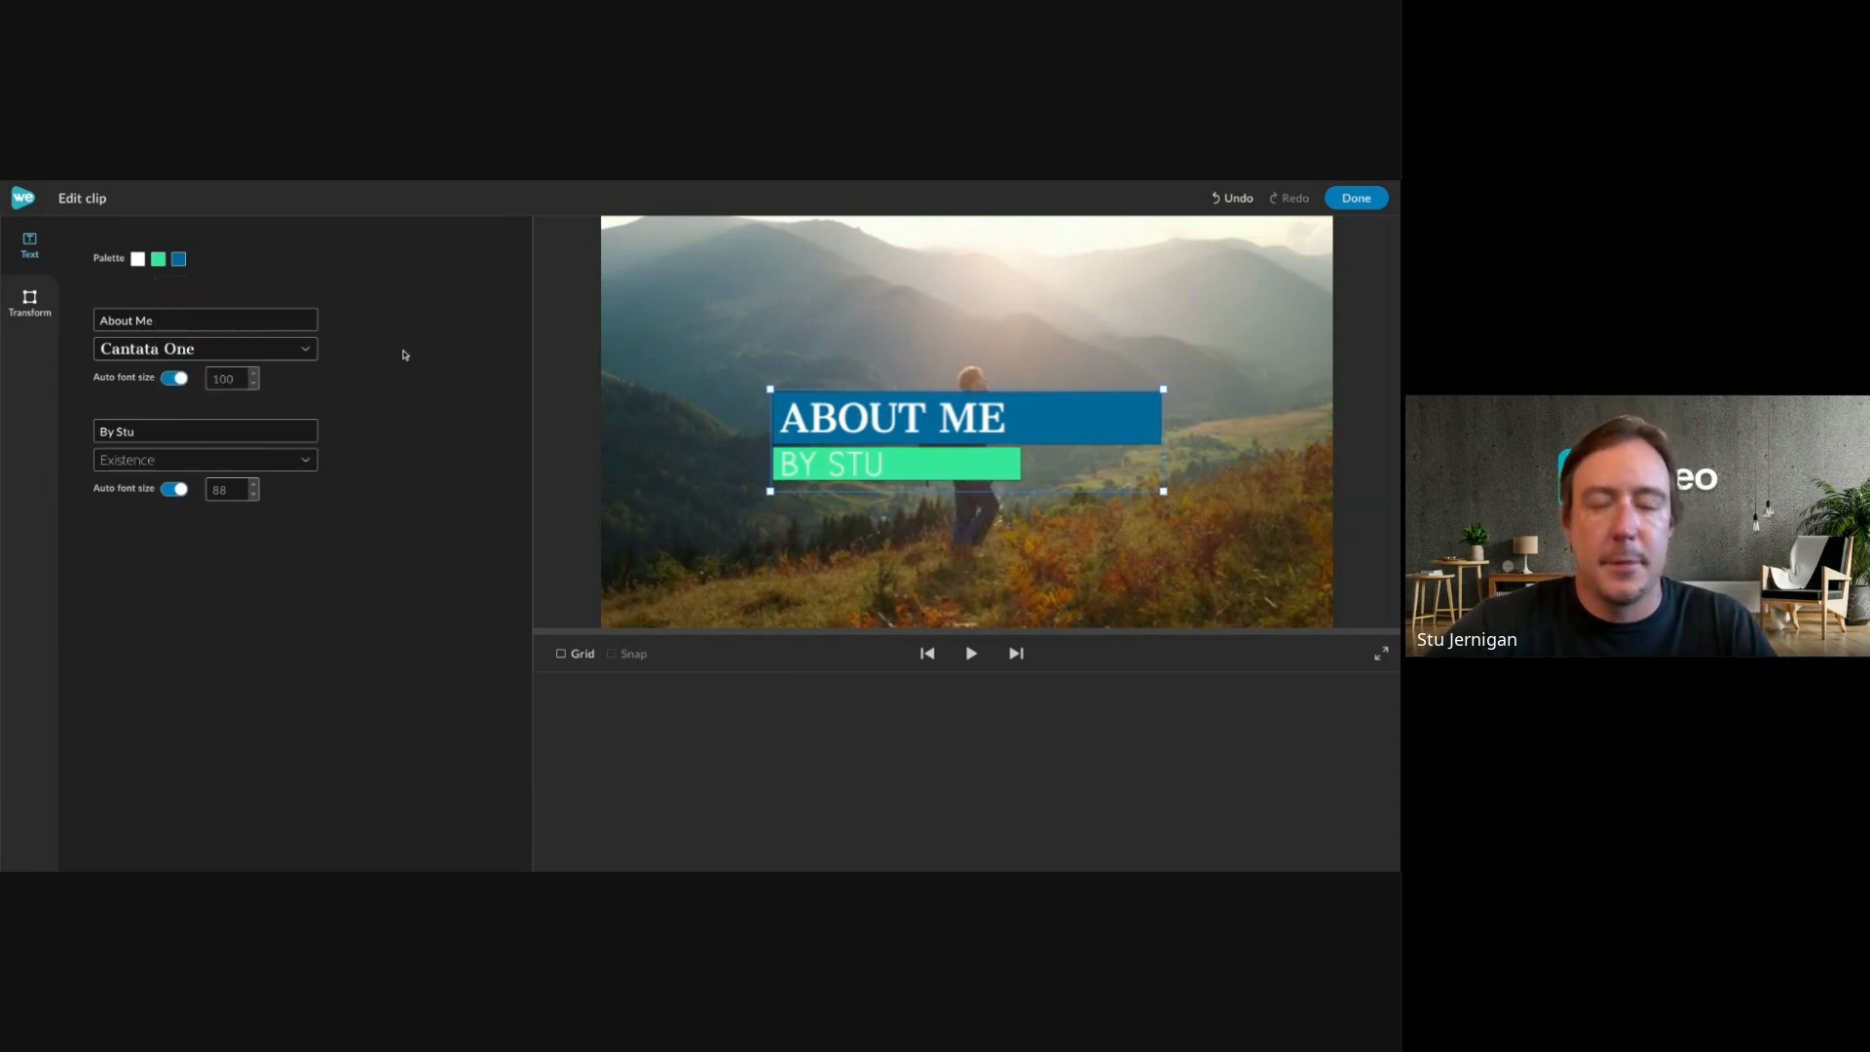
Undo the title's last palette color change and move the title to the lower-left corner of the video frame.
click(1237, 197)
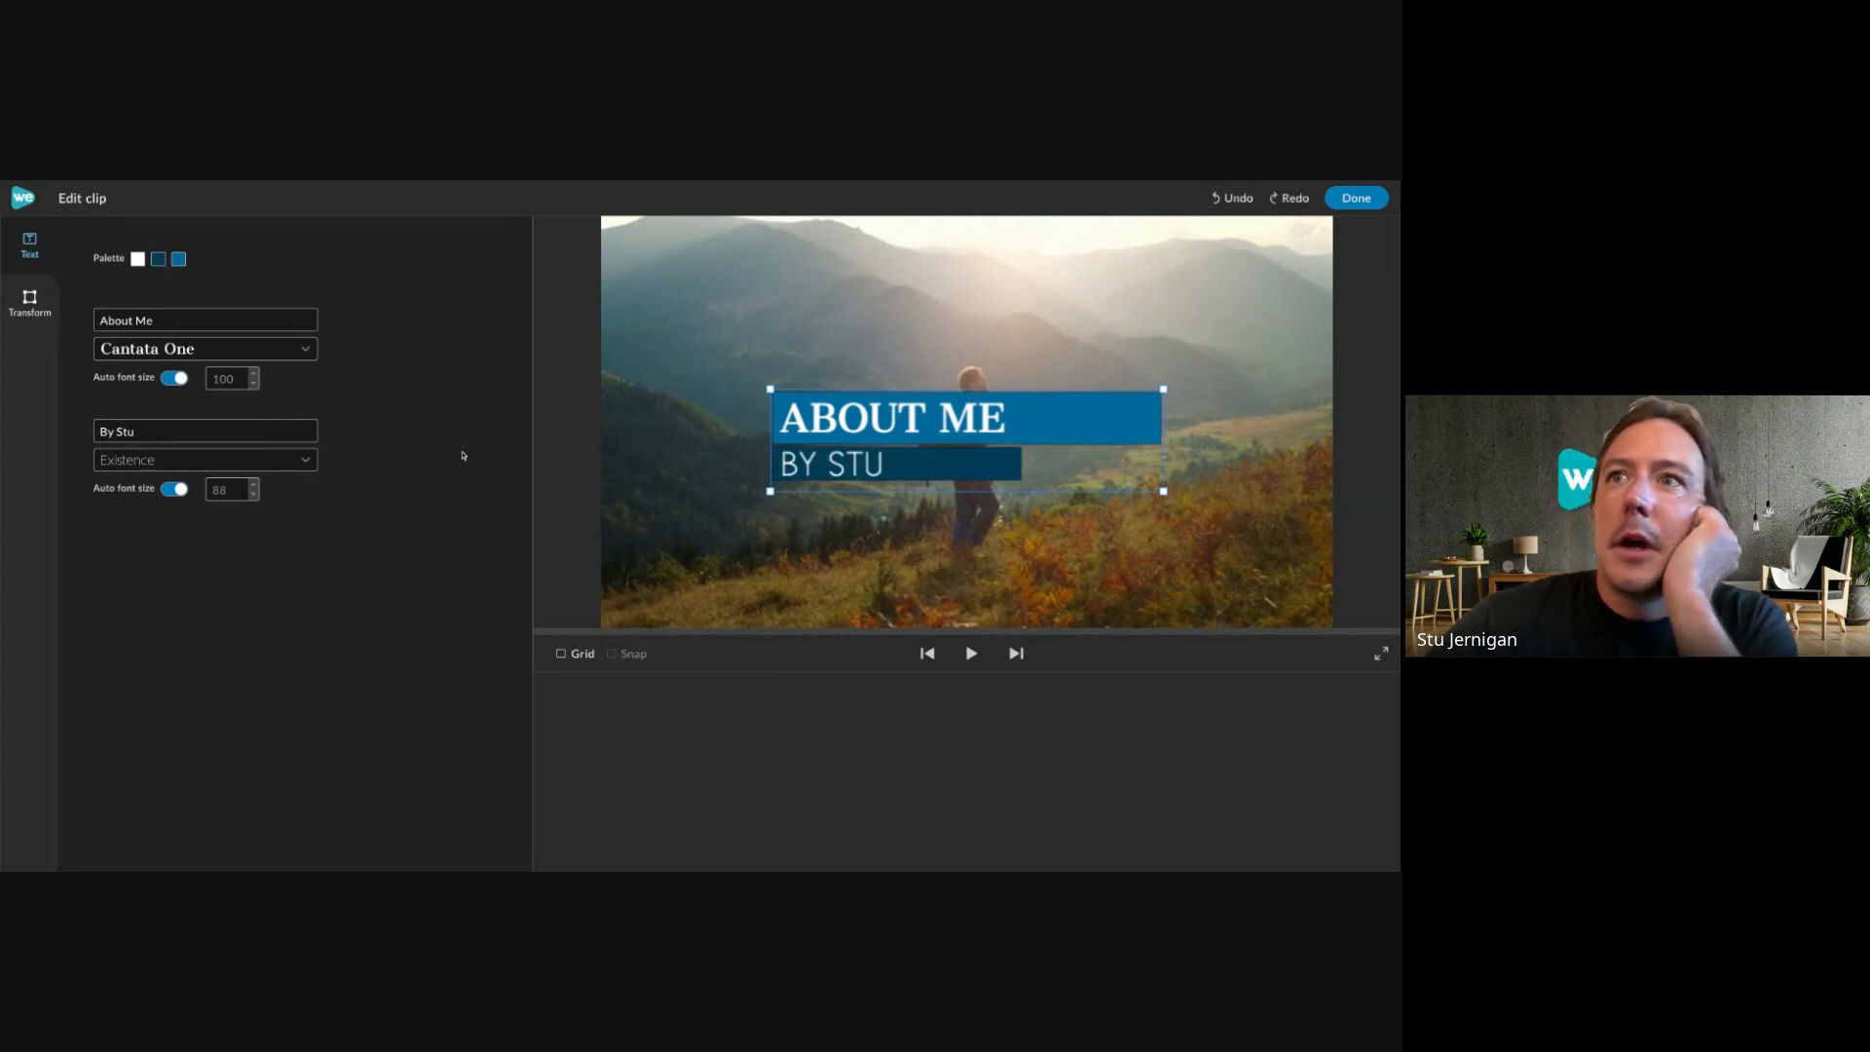
drag(883, 425, 714, 561)
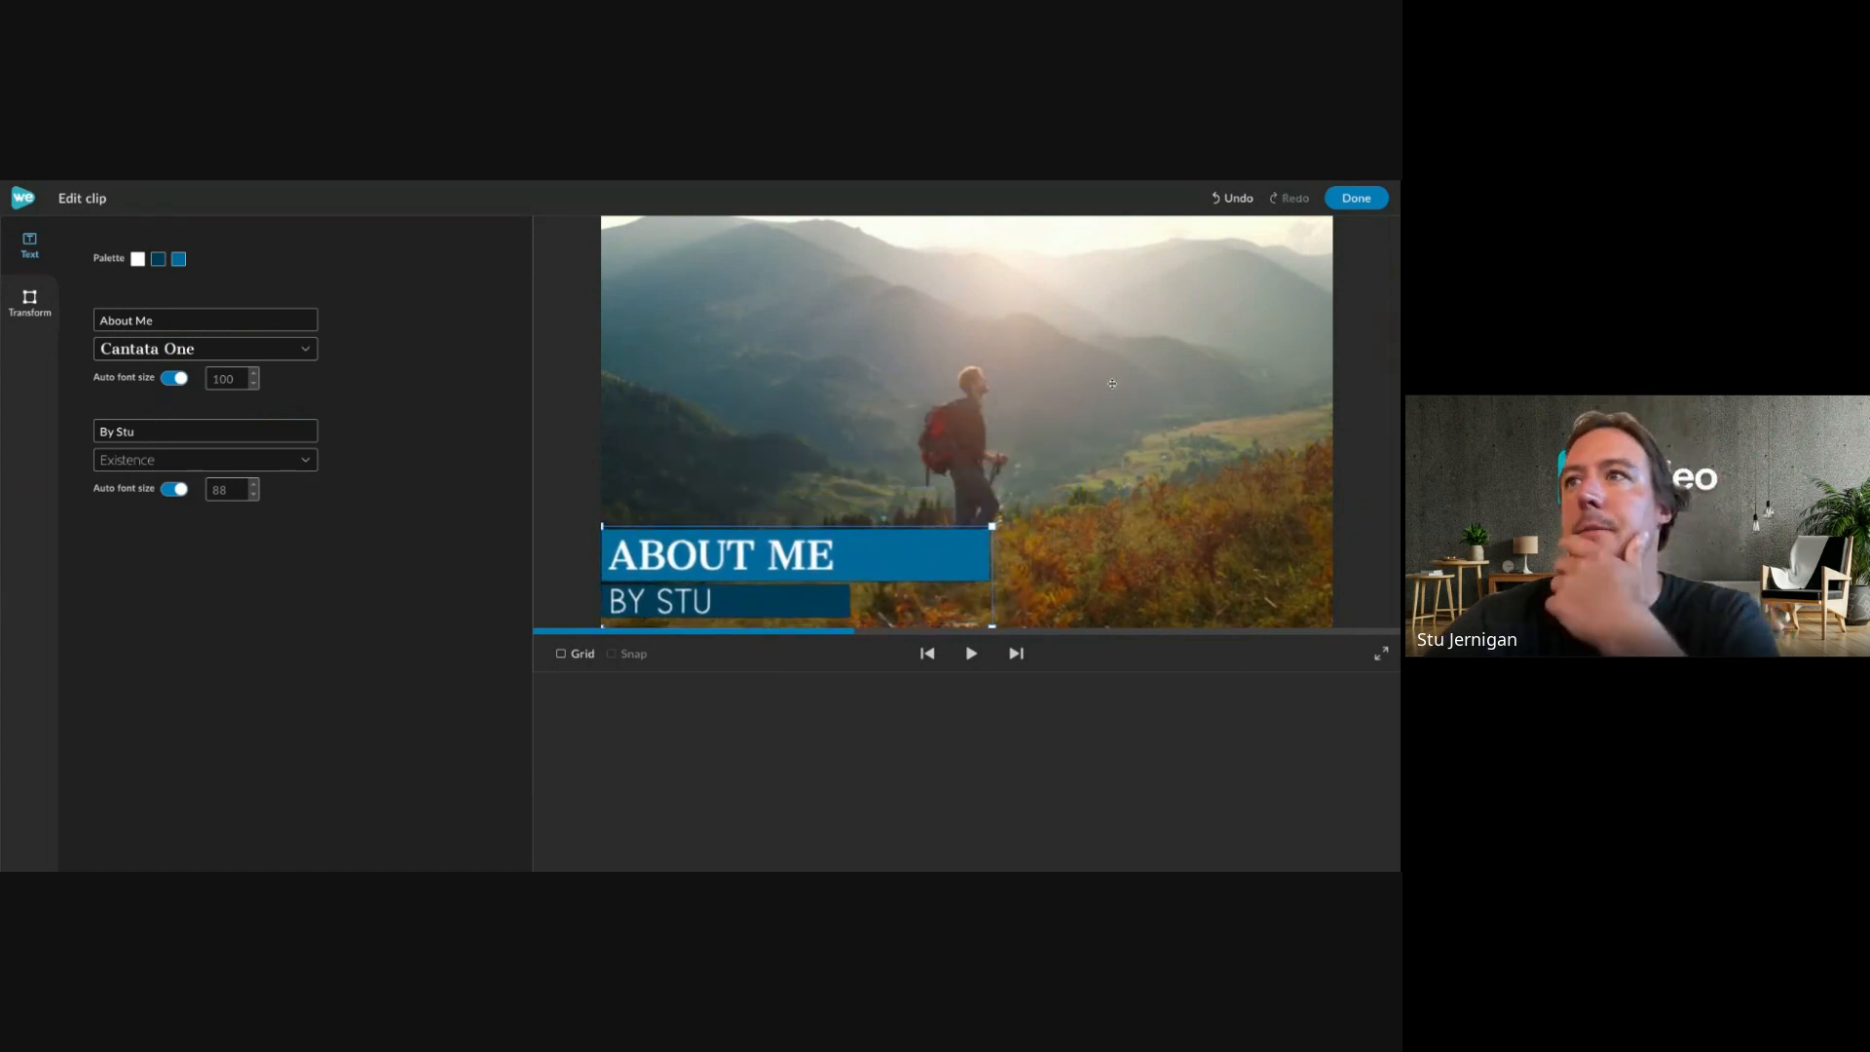
click(973, 653)
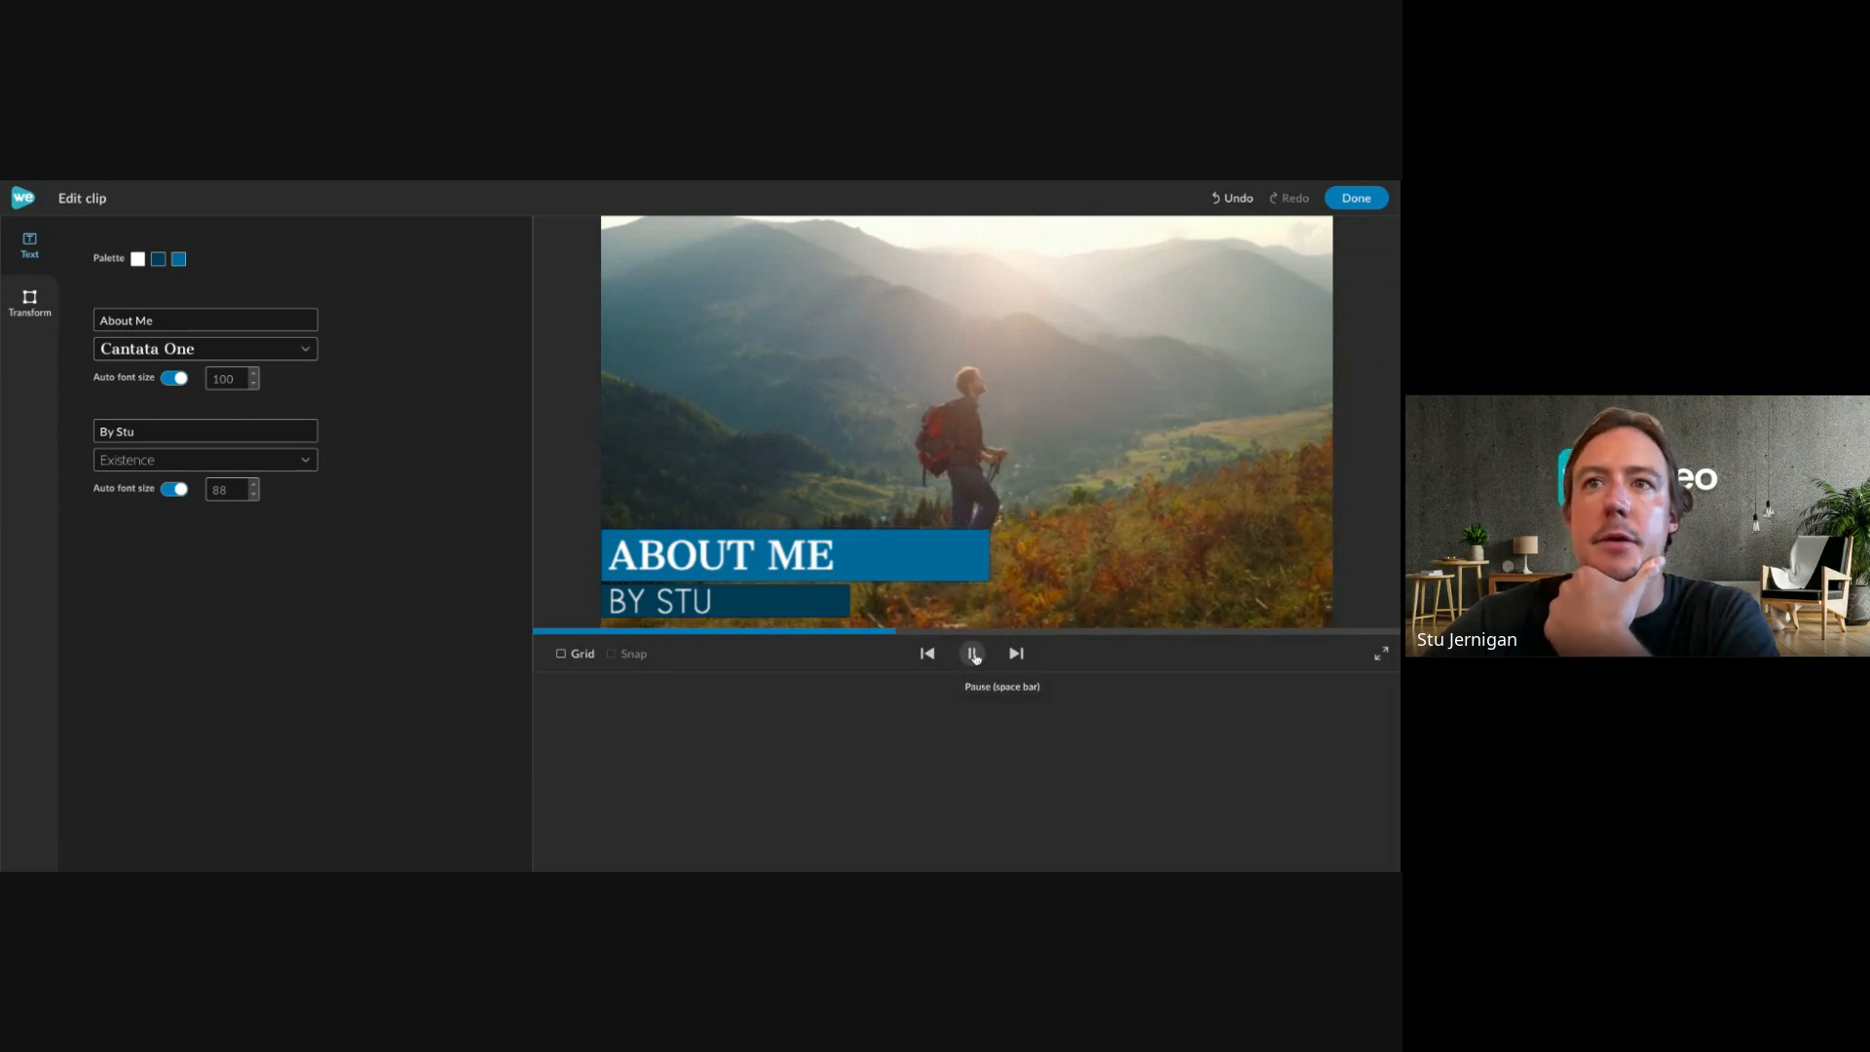
click(975, 657)
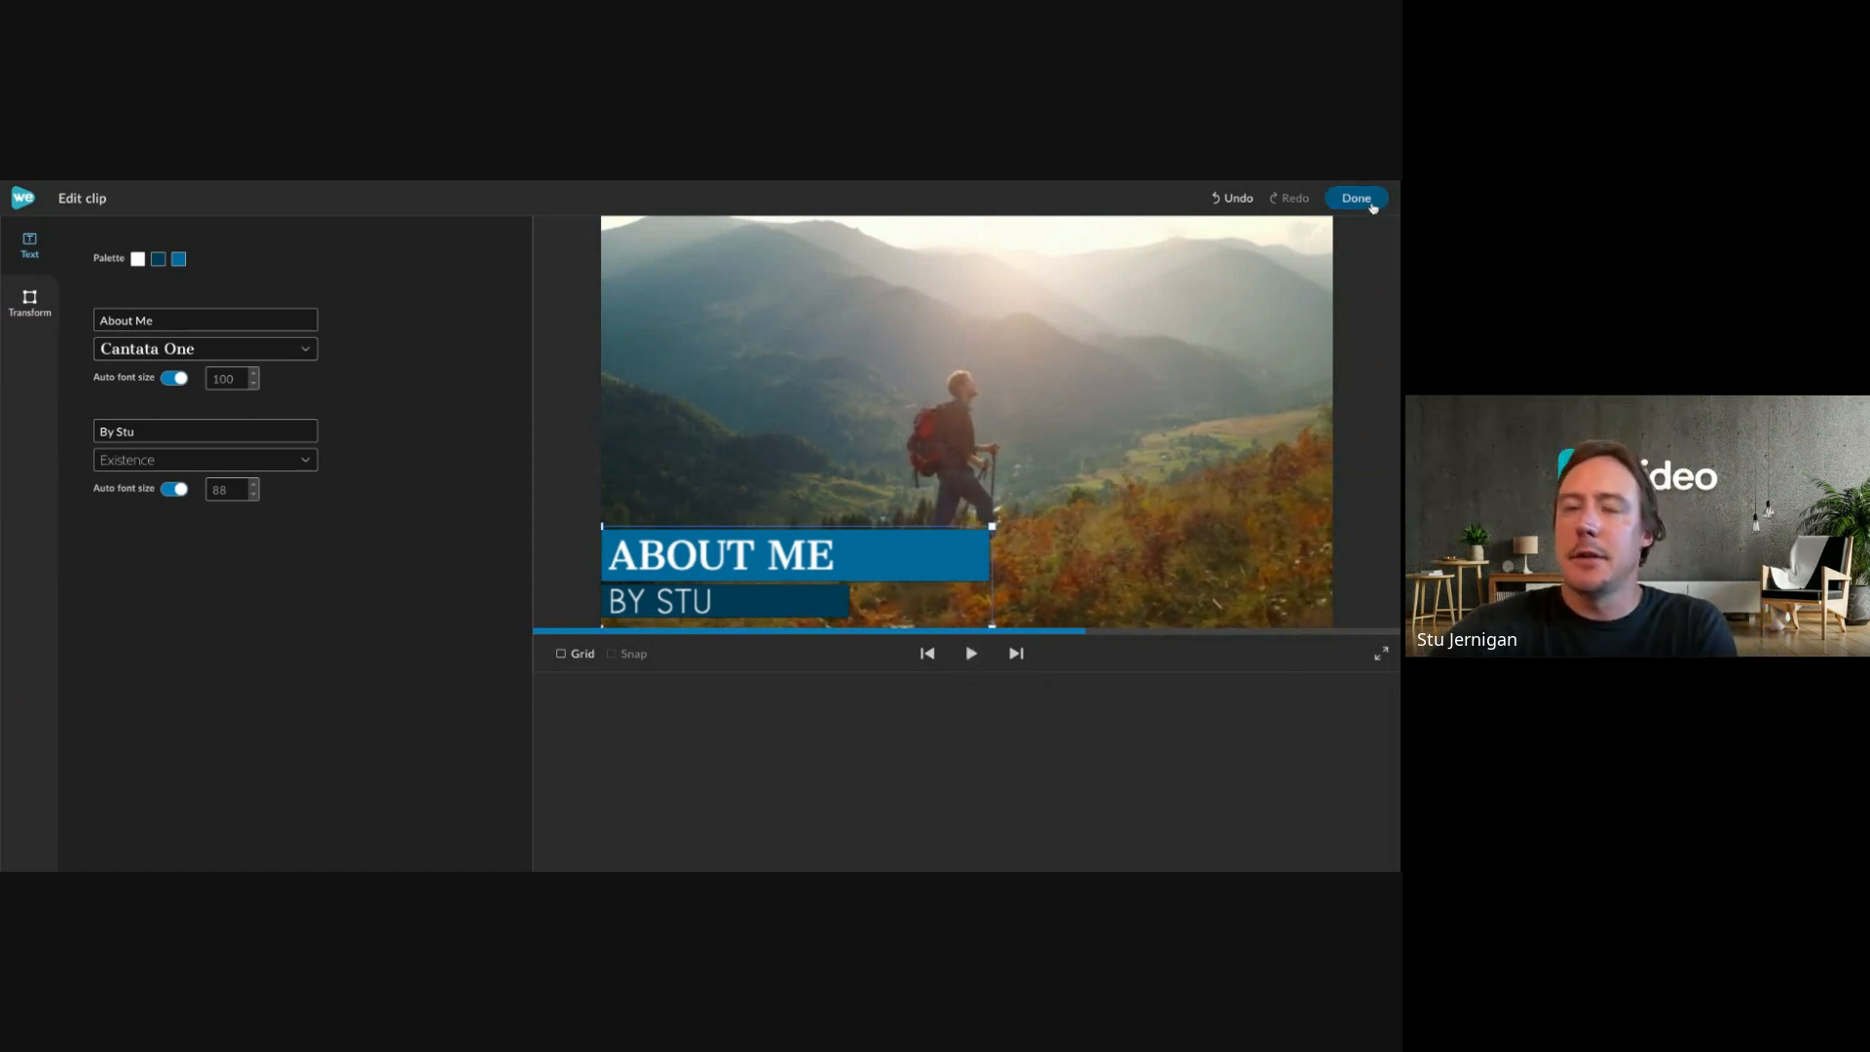
click(1356, 199)
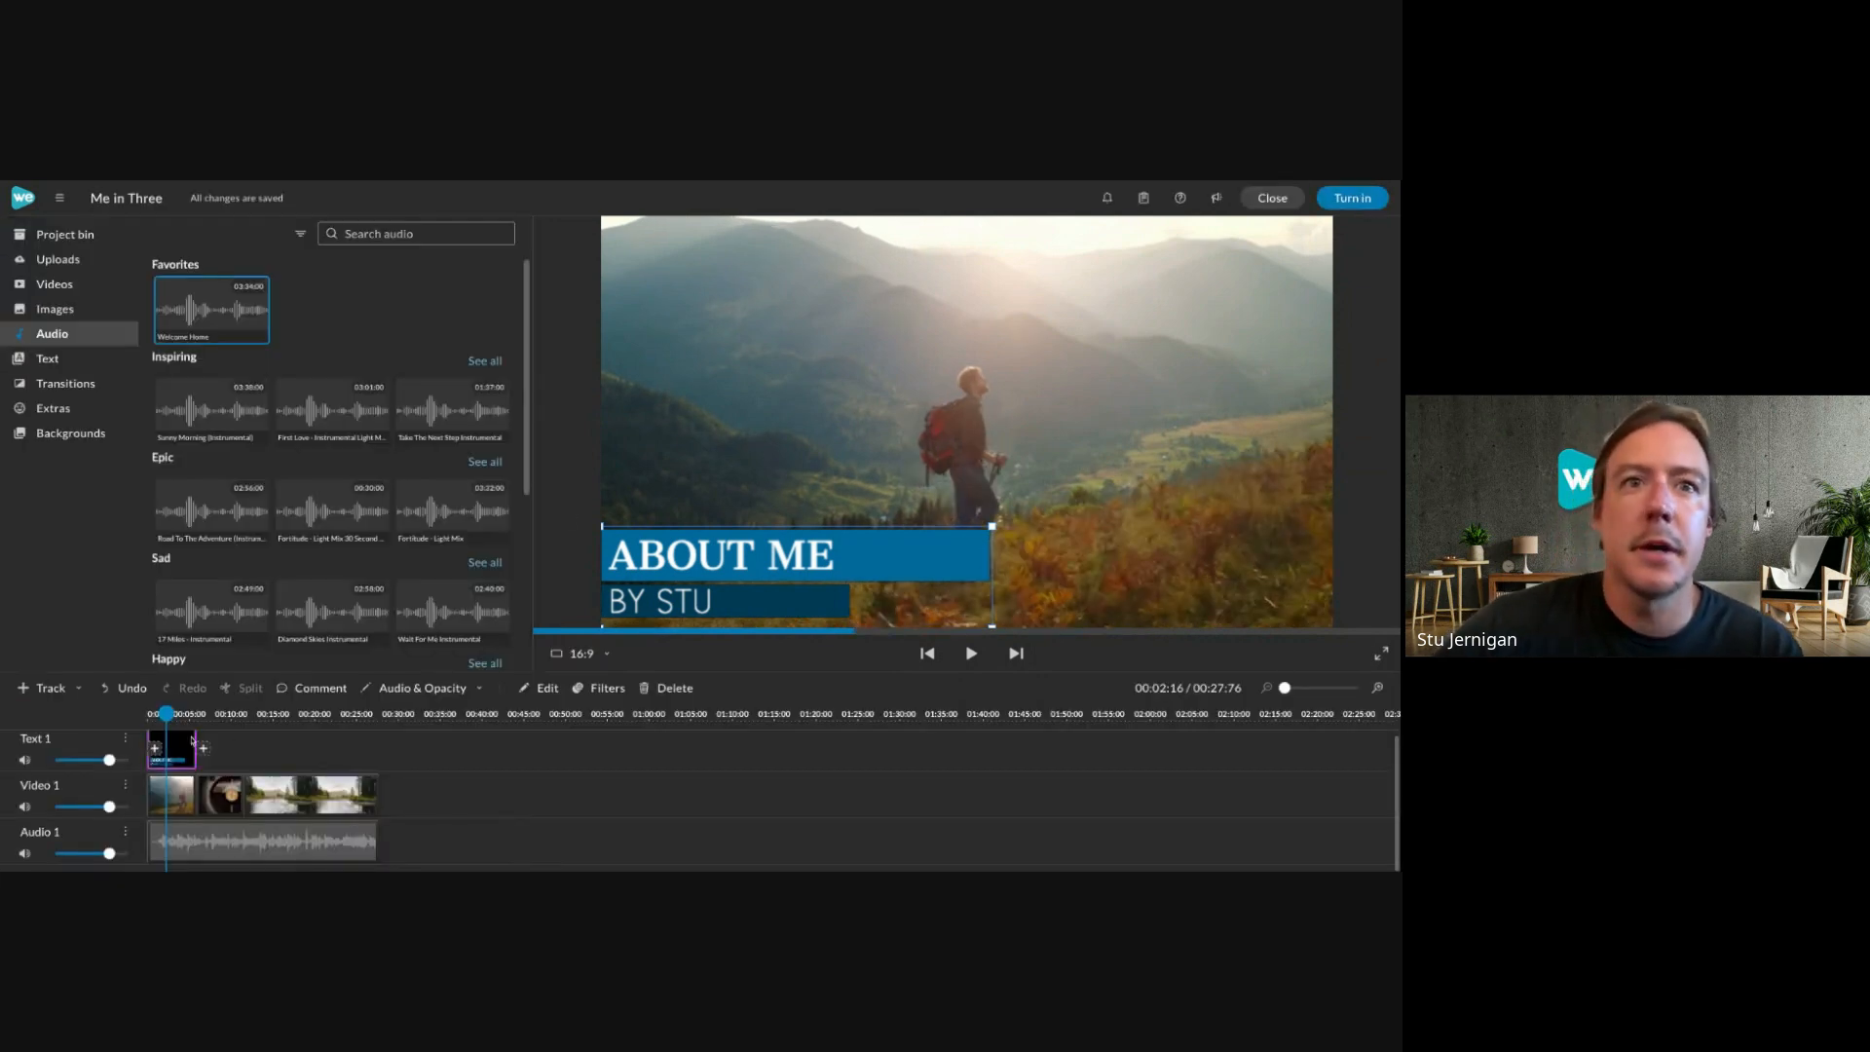
Turn on fade for the music clip on Audio 1, with a 1 sec fade in and a 1 sec fade out.
click(178, 849)
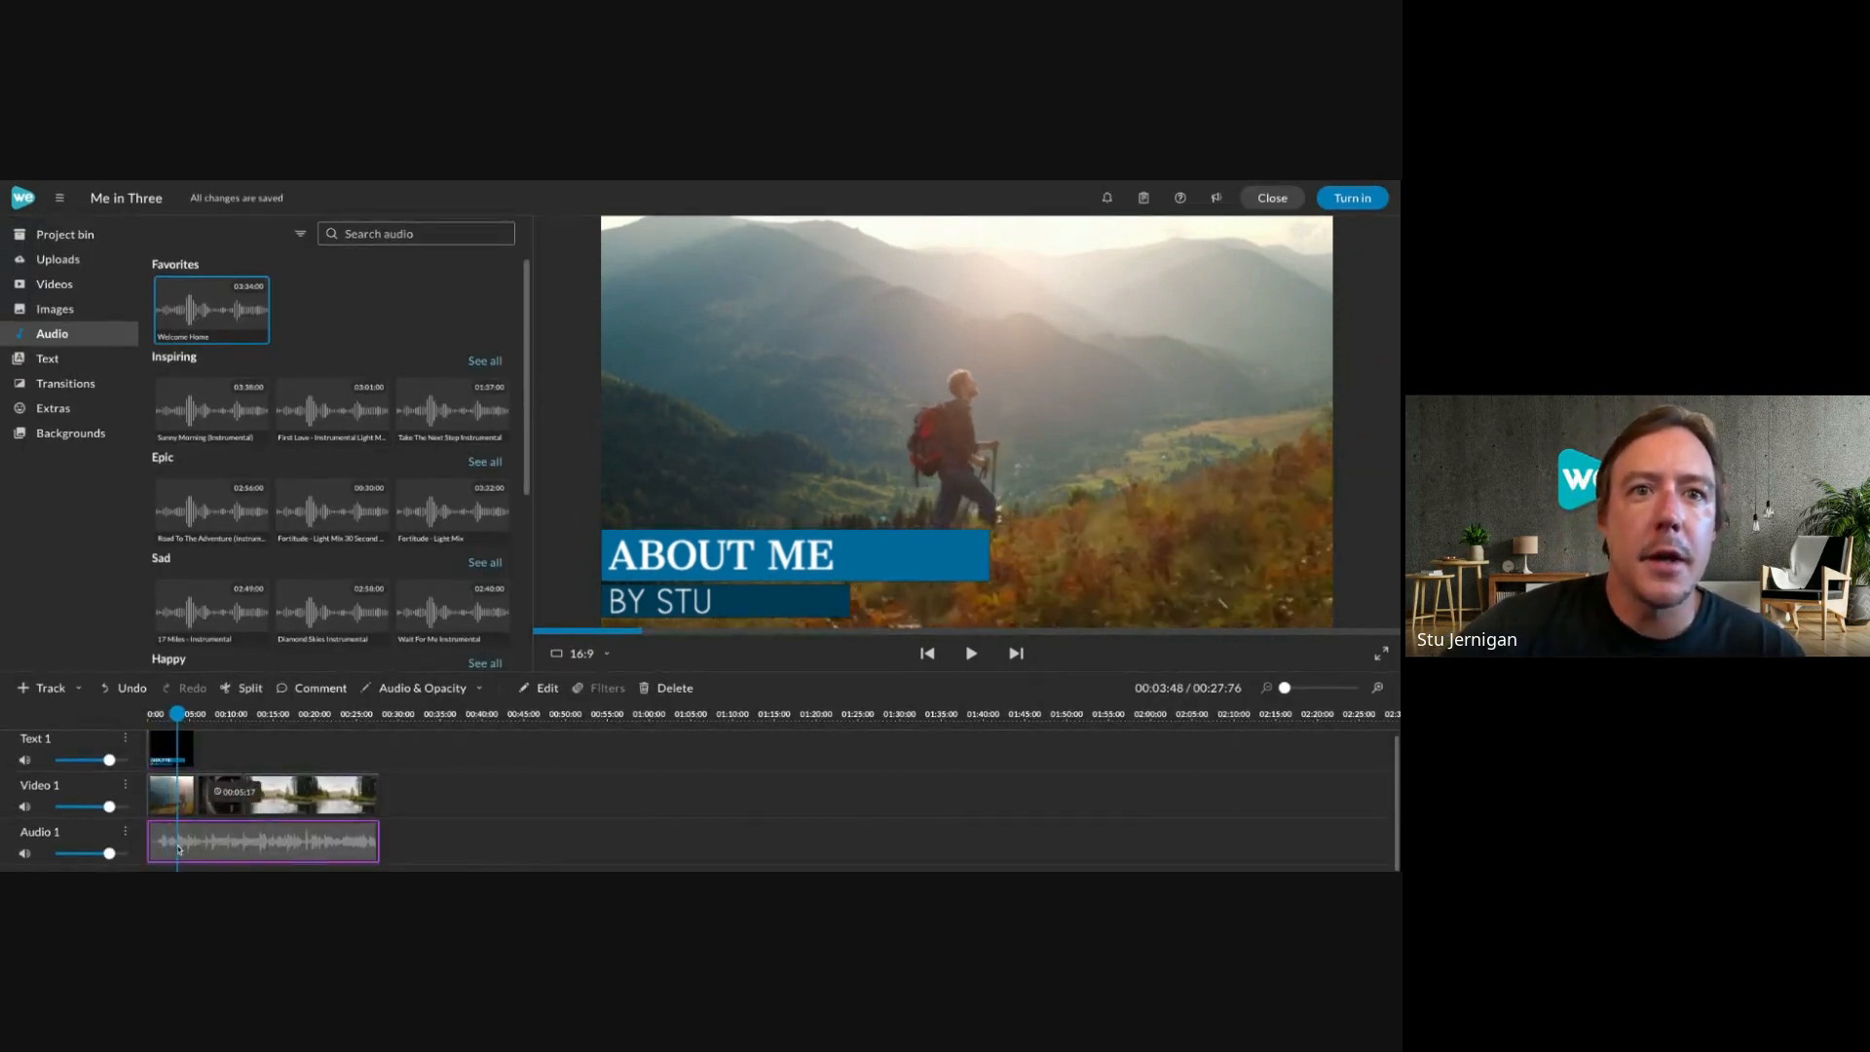
double_click(183, 847)
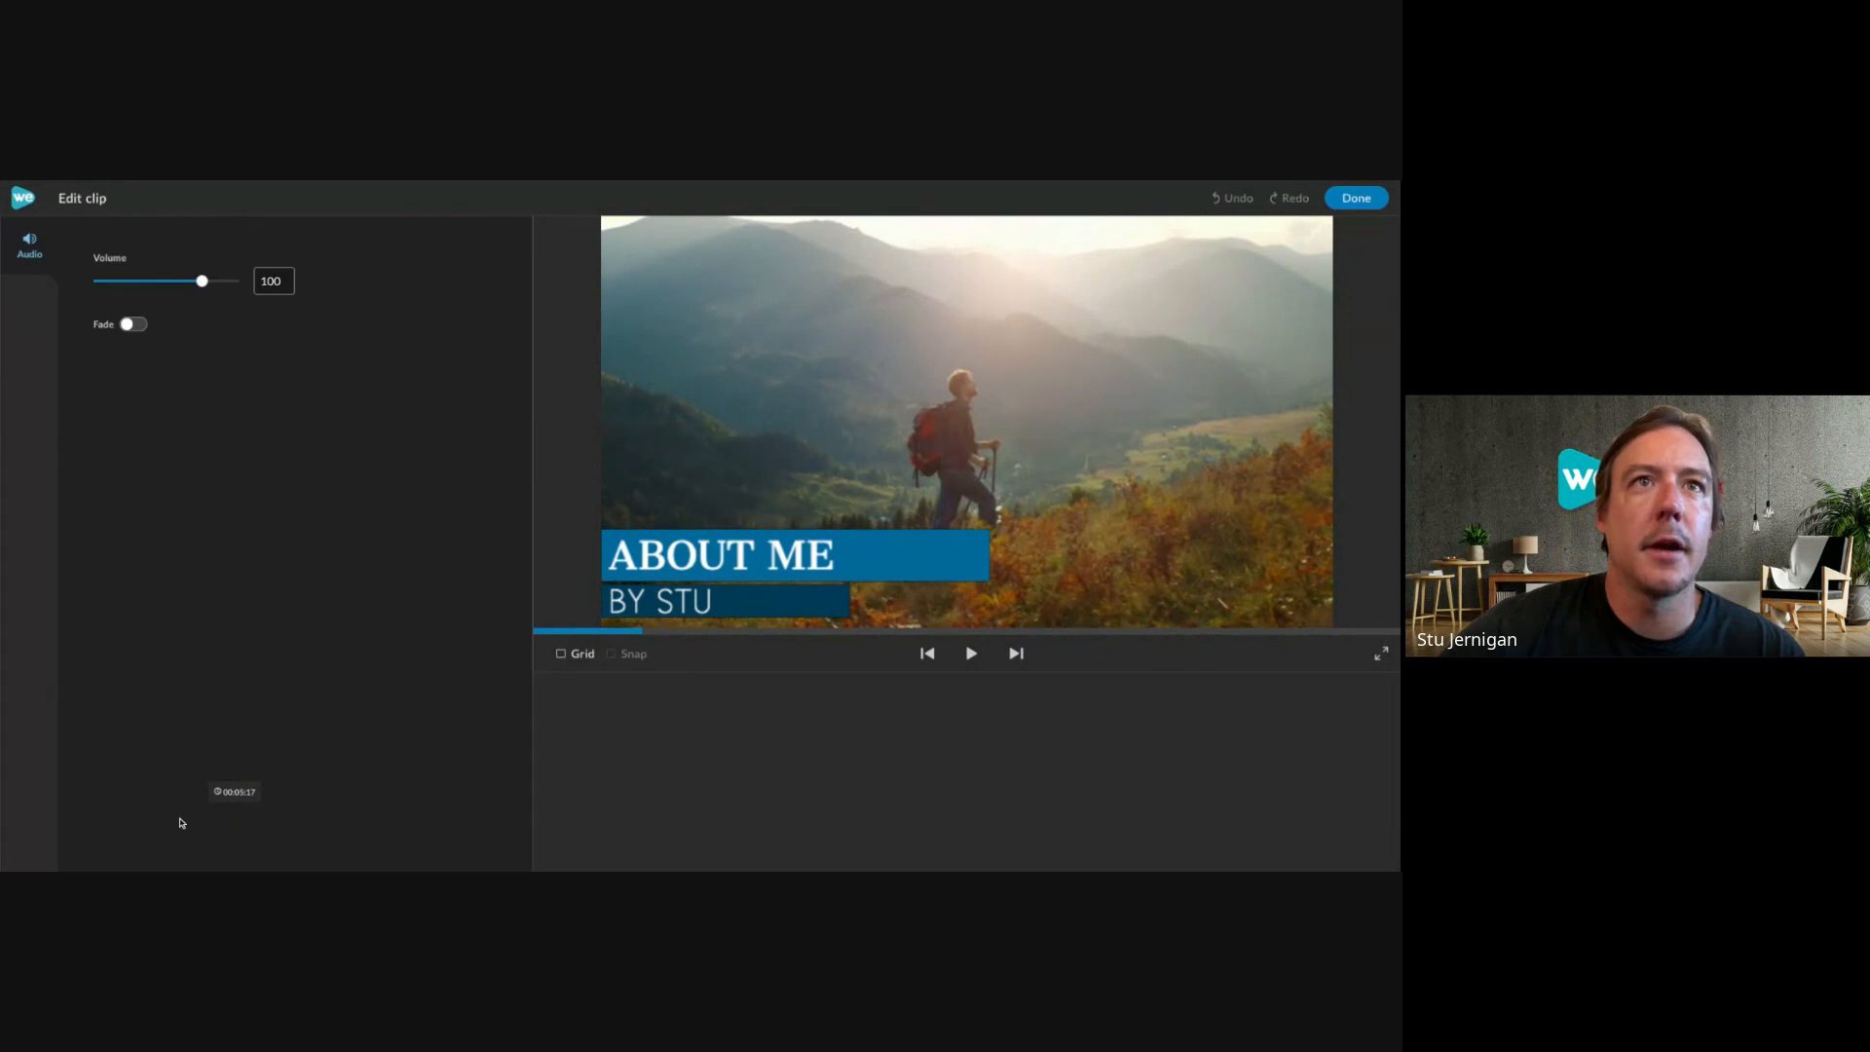
click(136, 326)
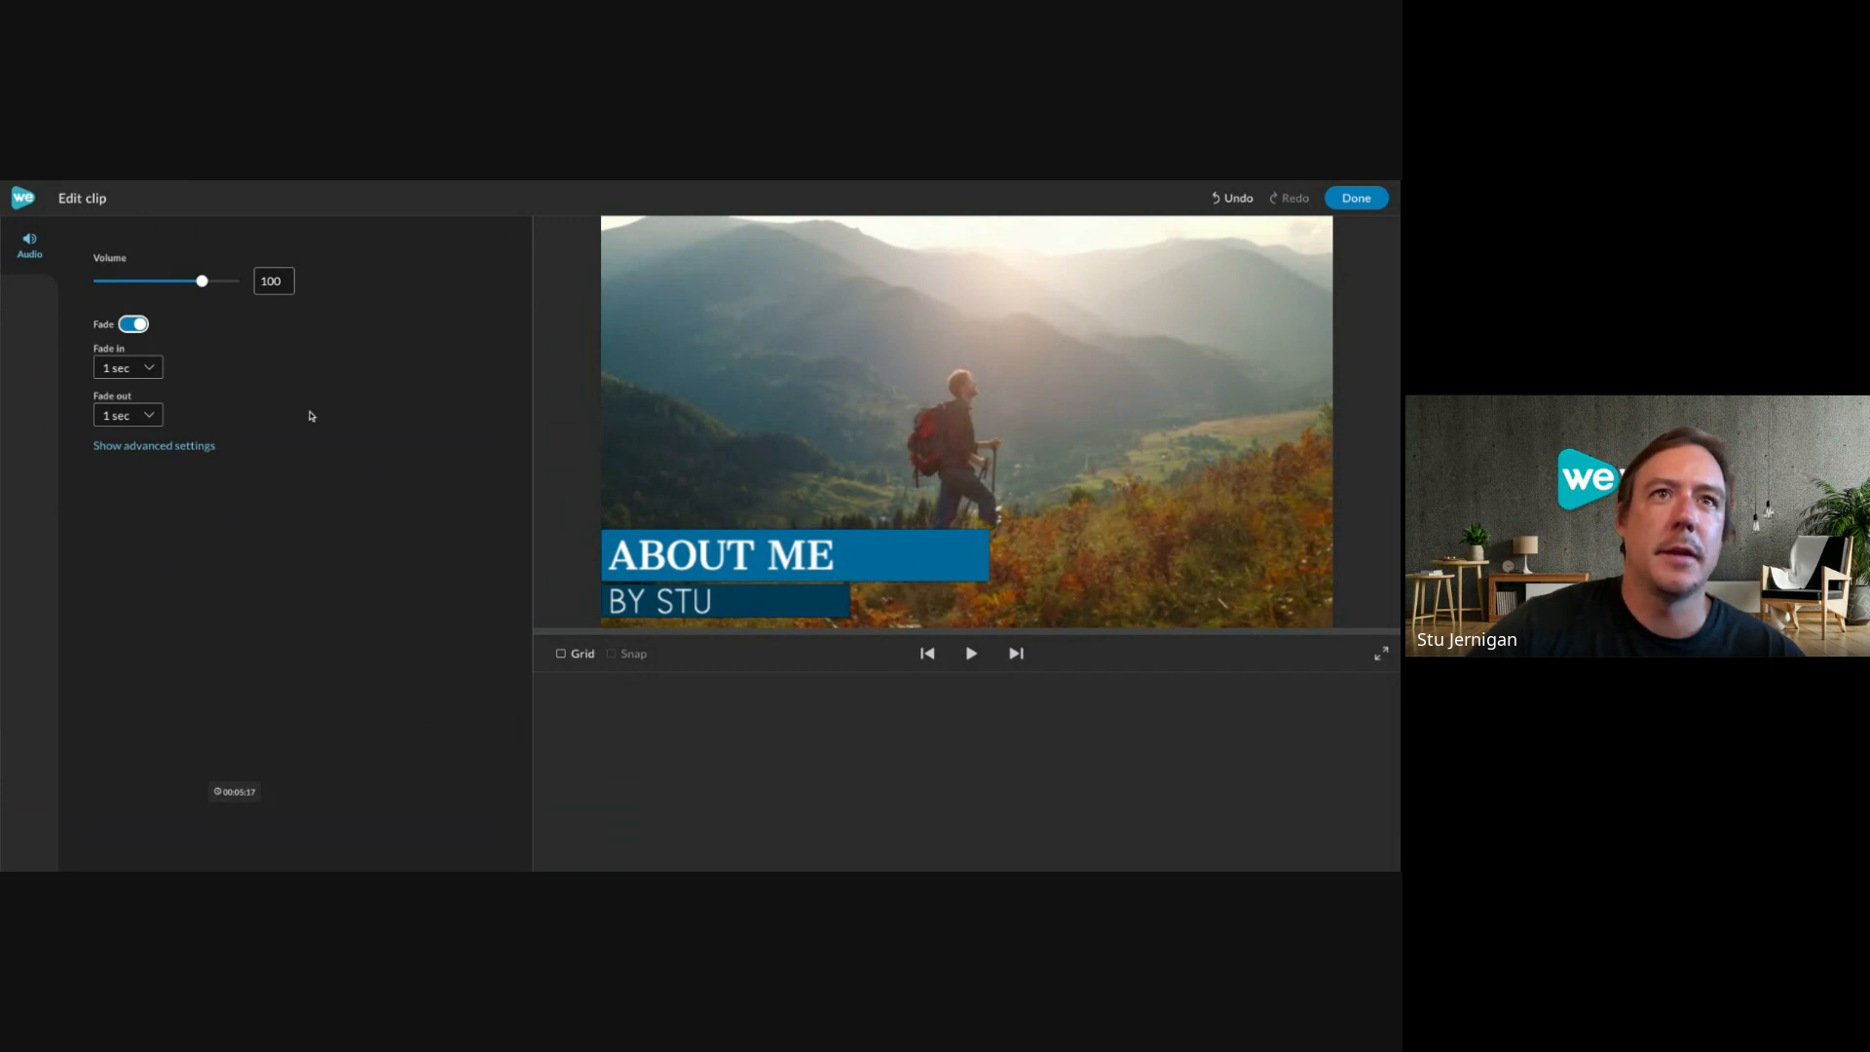
click(1358, 198)
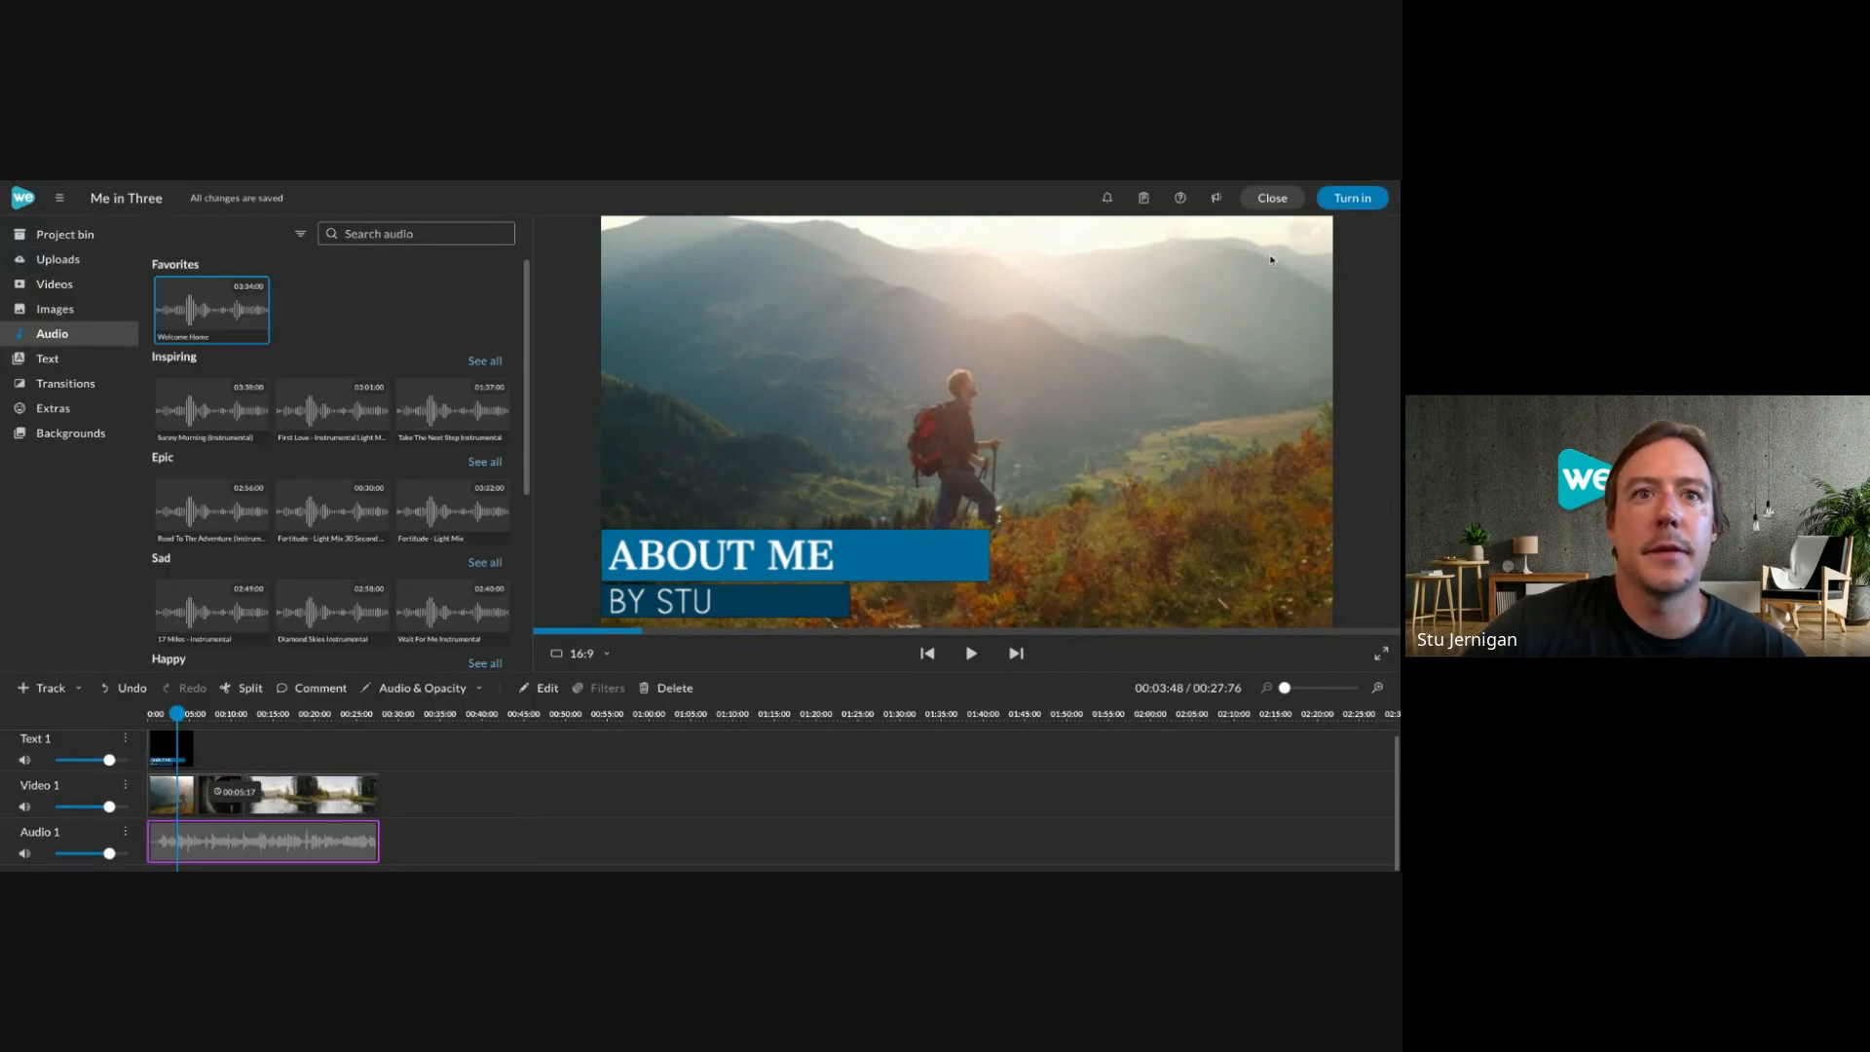
Open the river clip for editing and view its keying, color and transform settings.
click(288, 796)
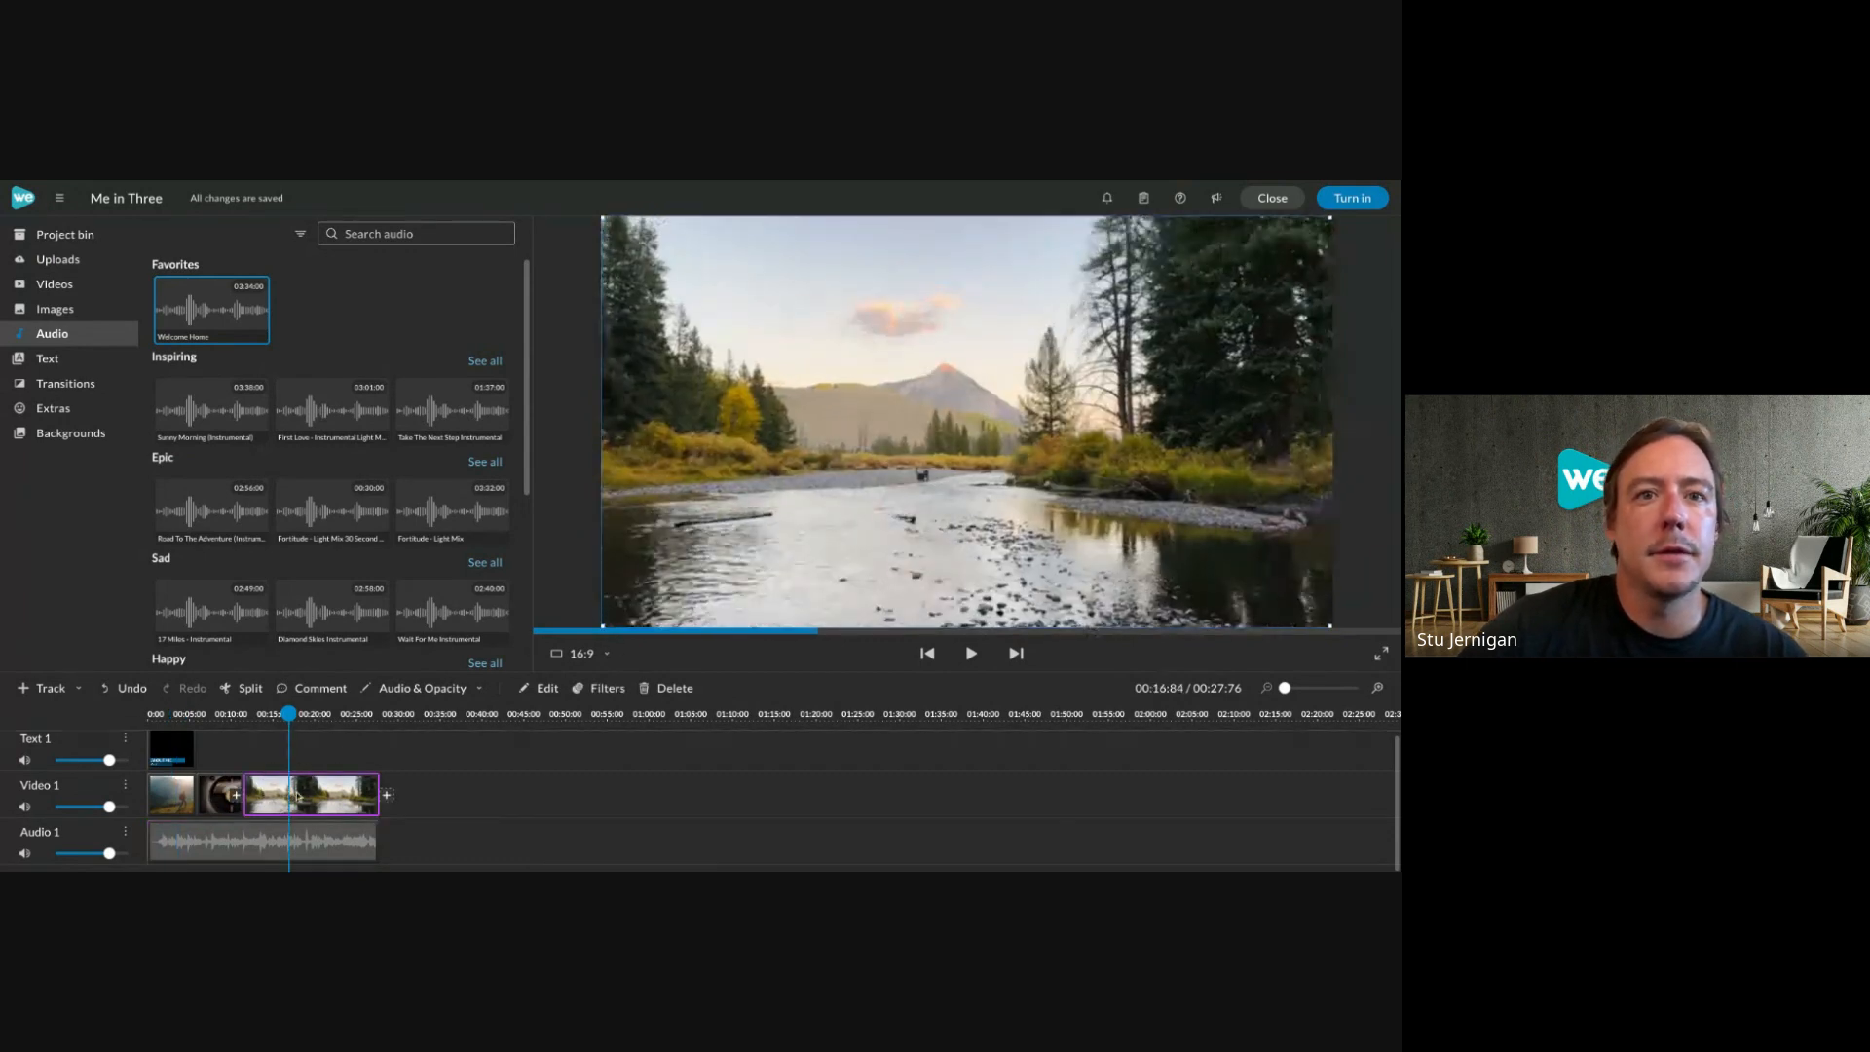
double_click(299, 796)
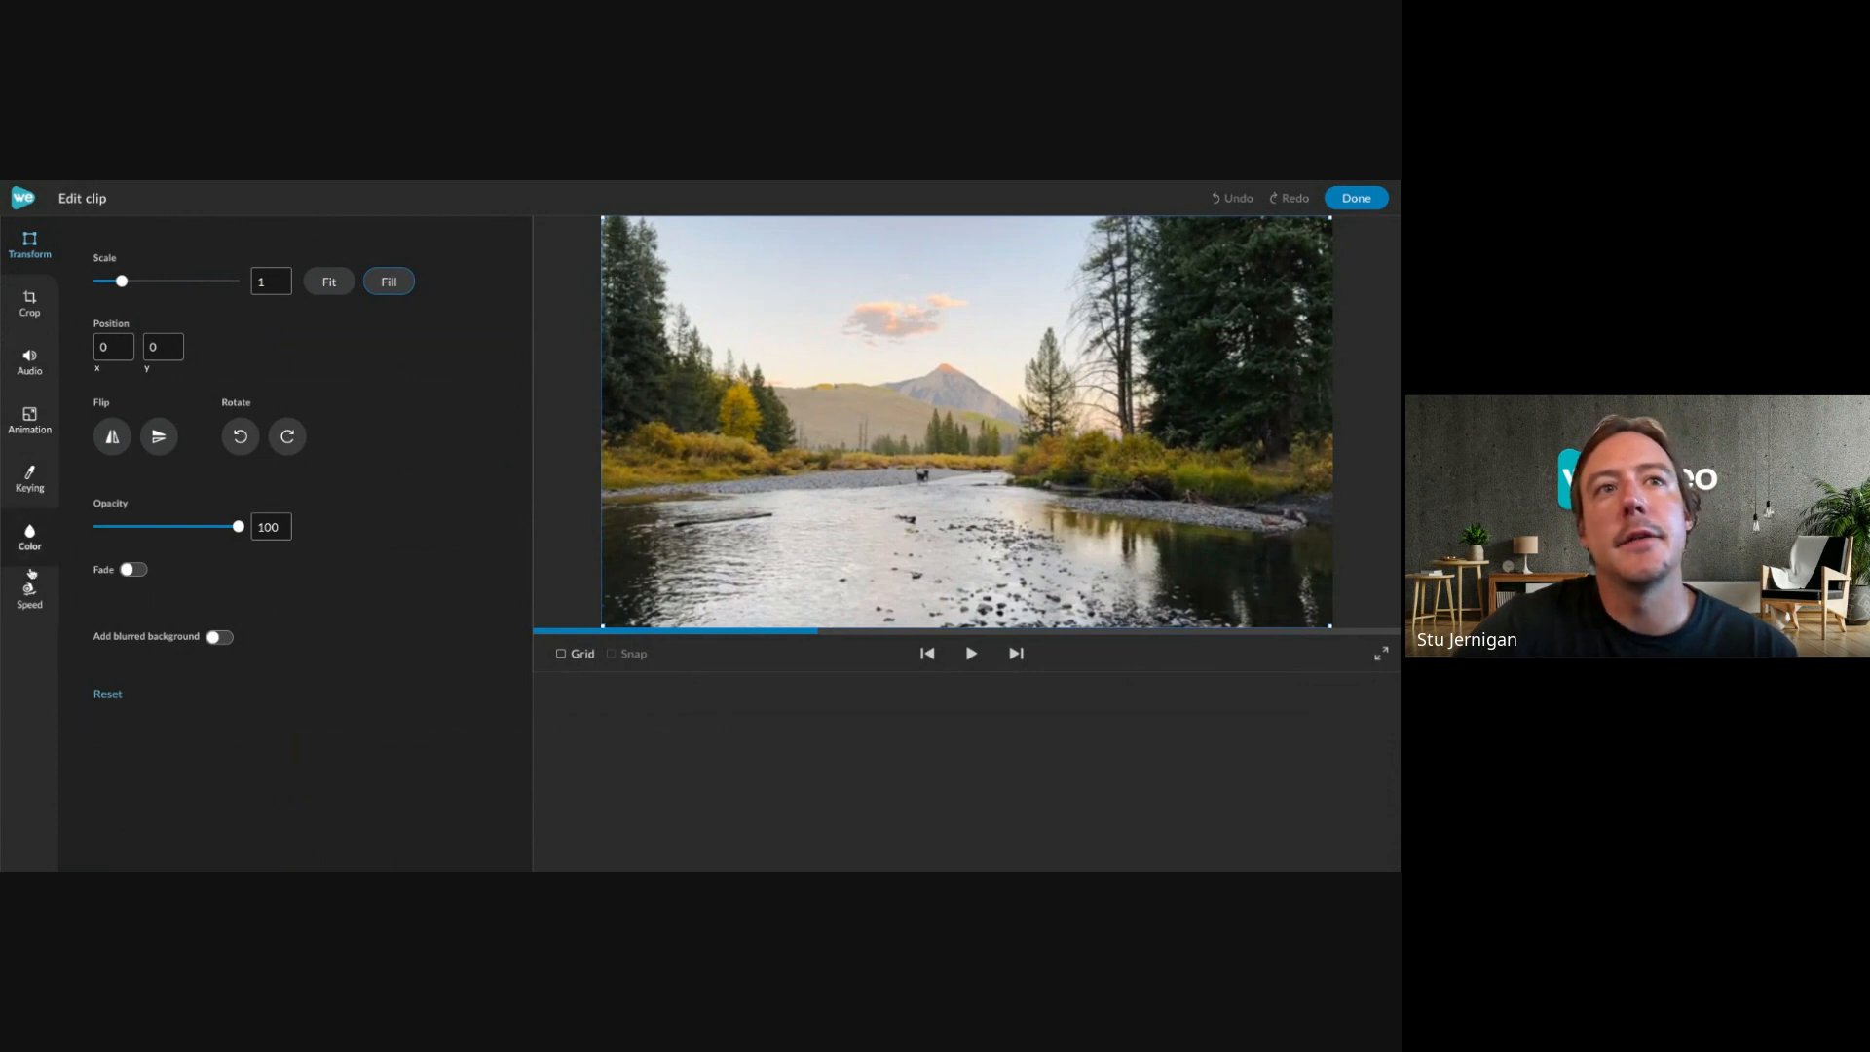
click(39, 475)
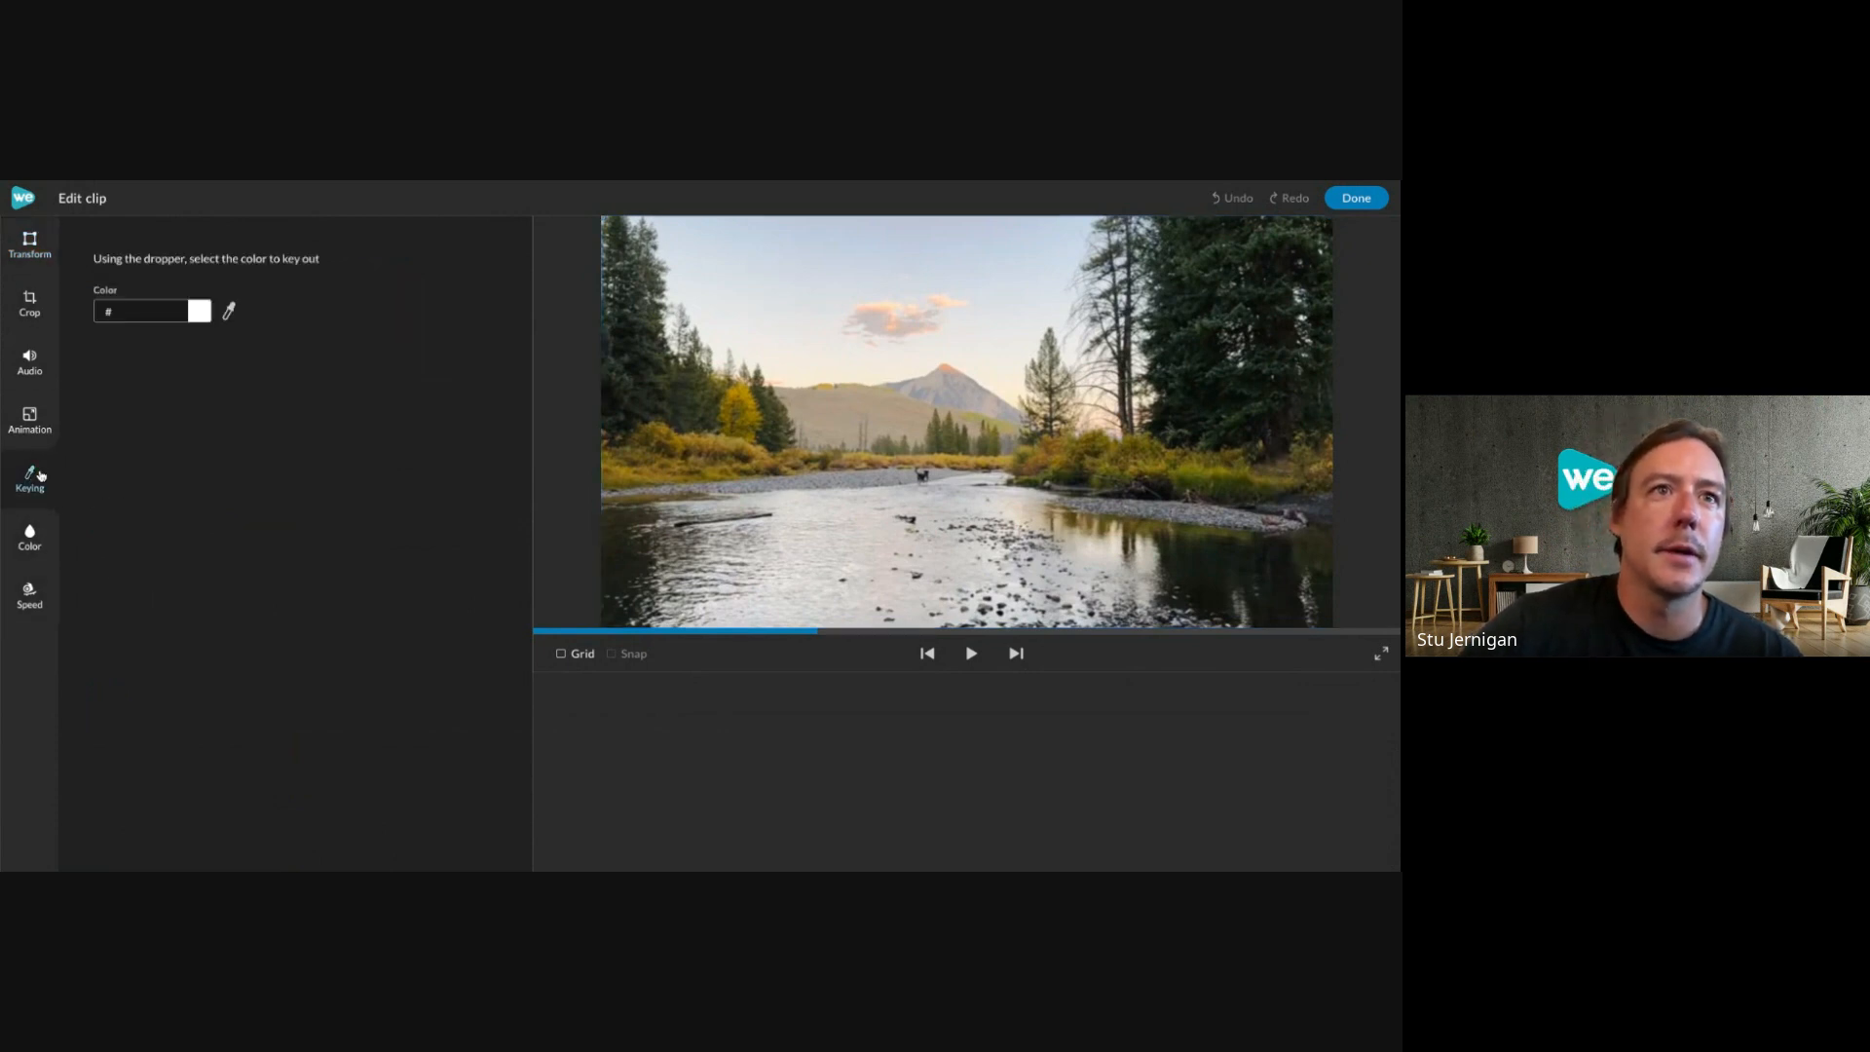
click(30, 535)
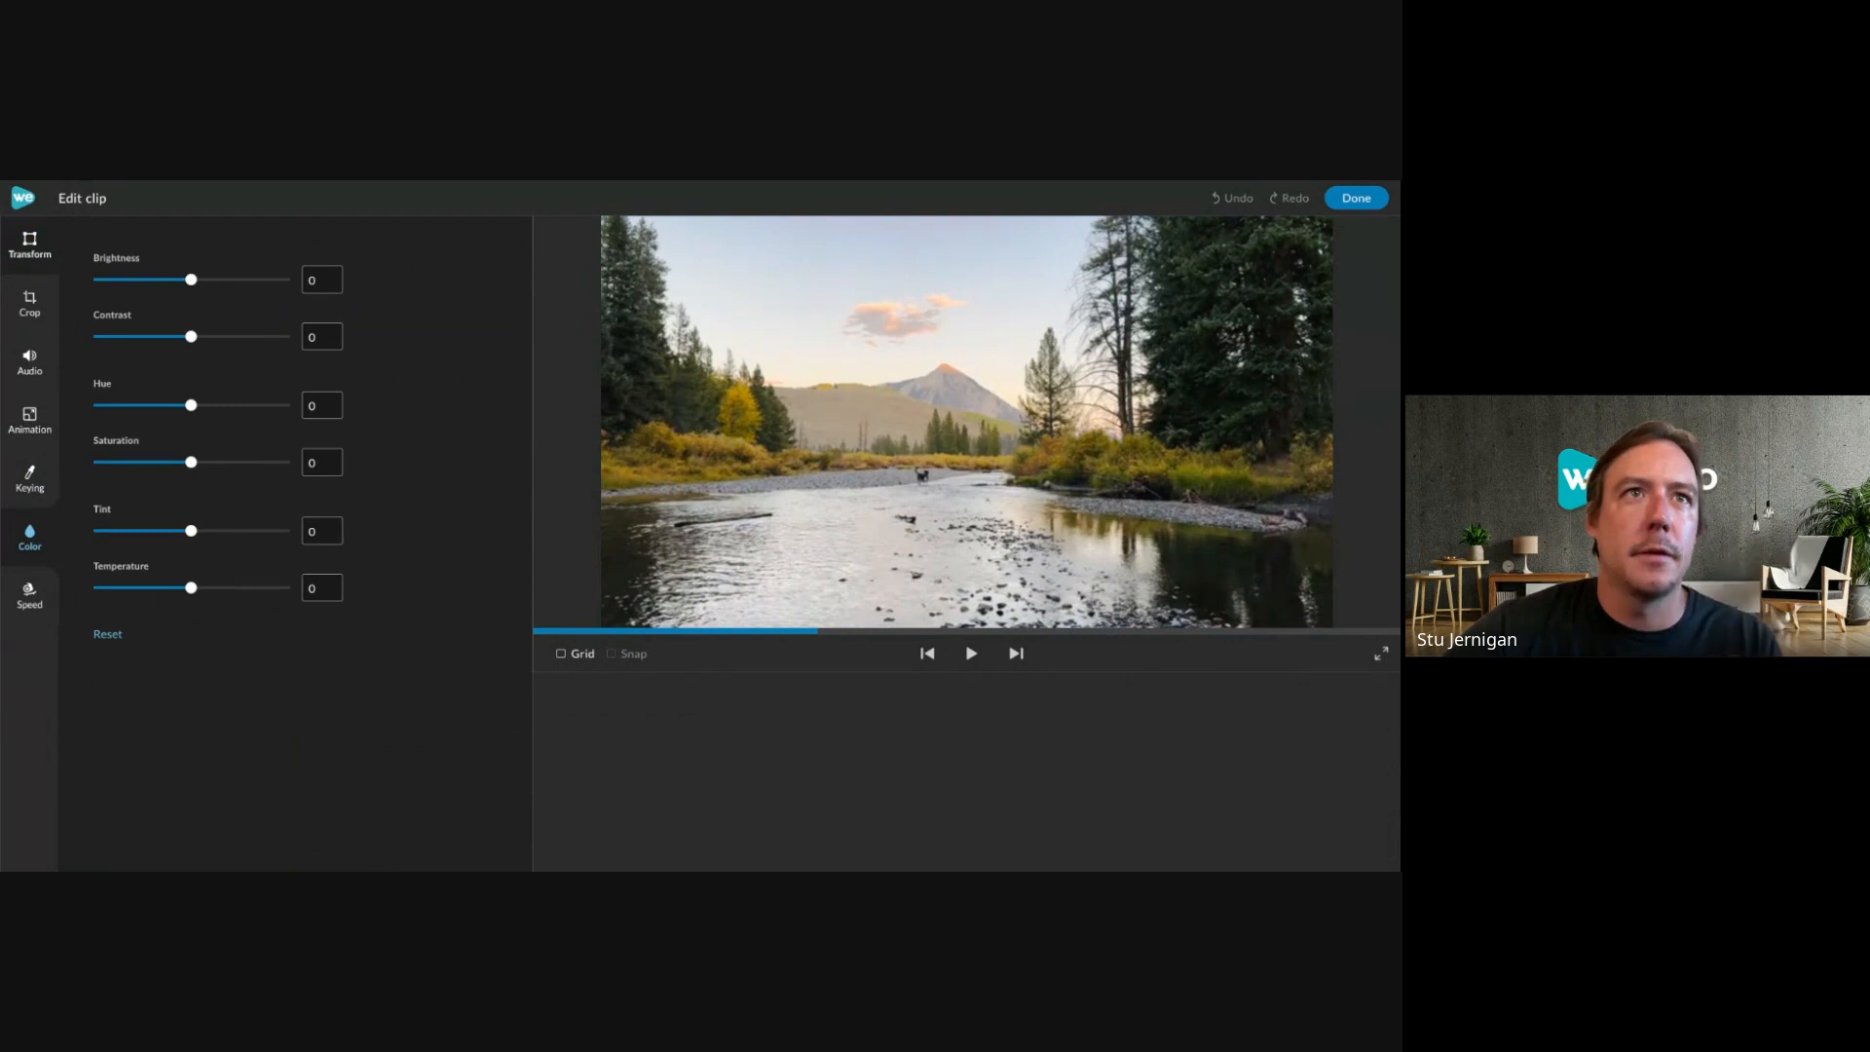
click(29, 244)
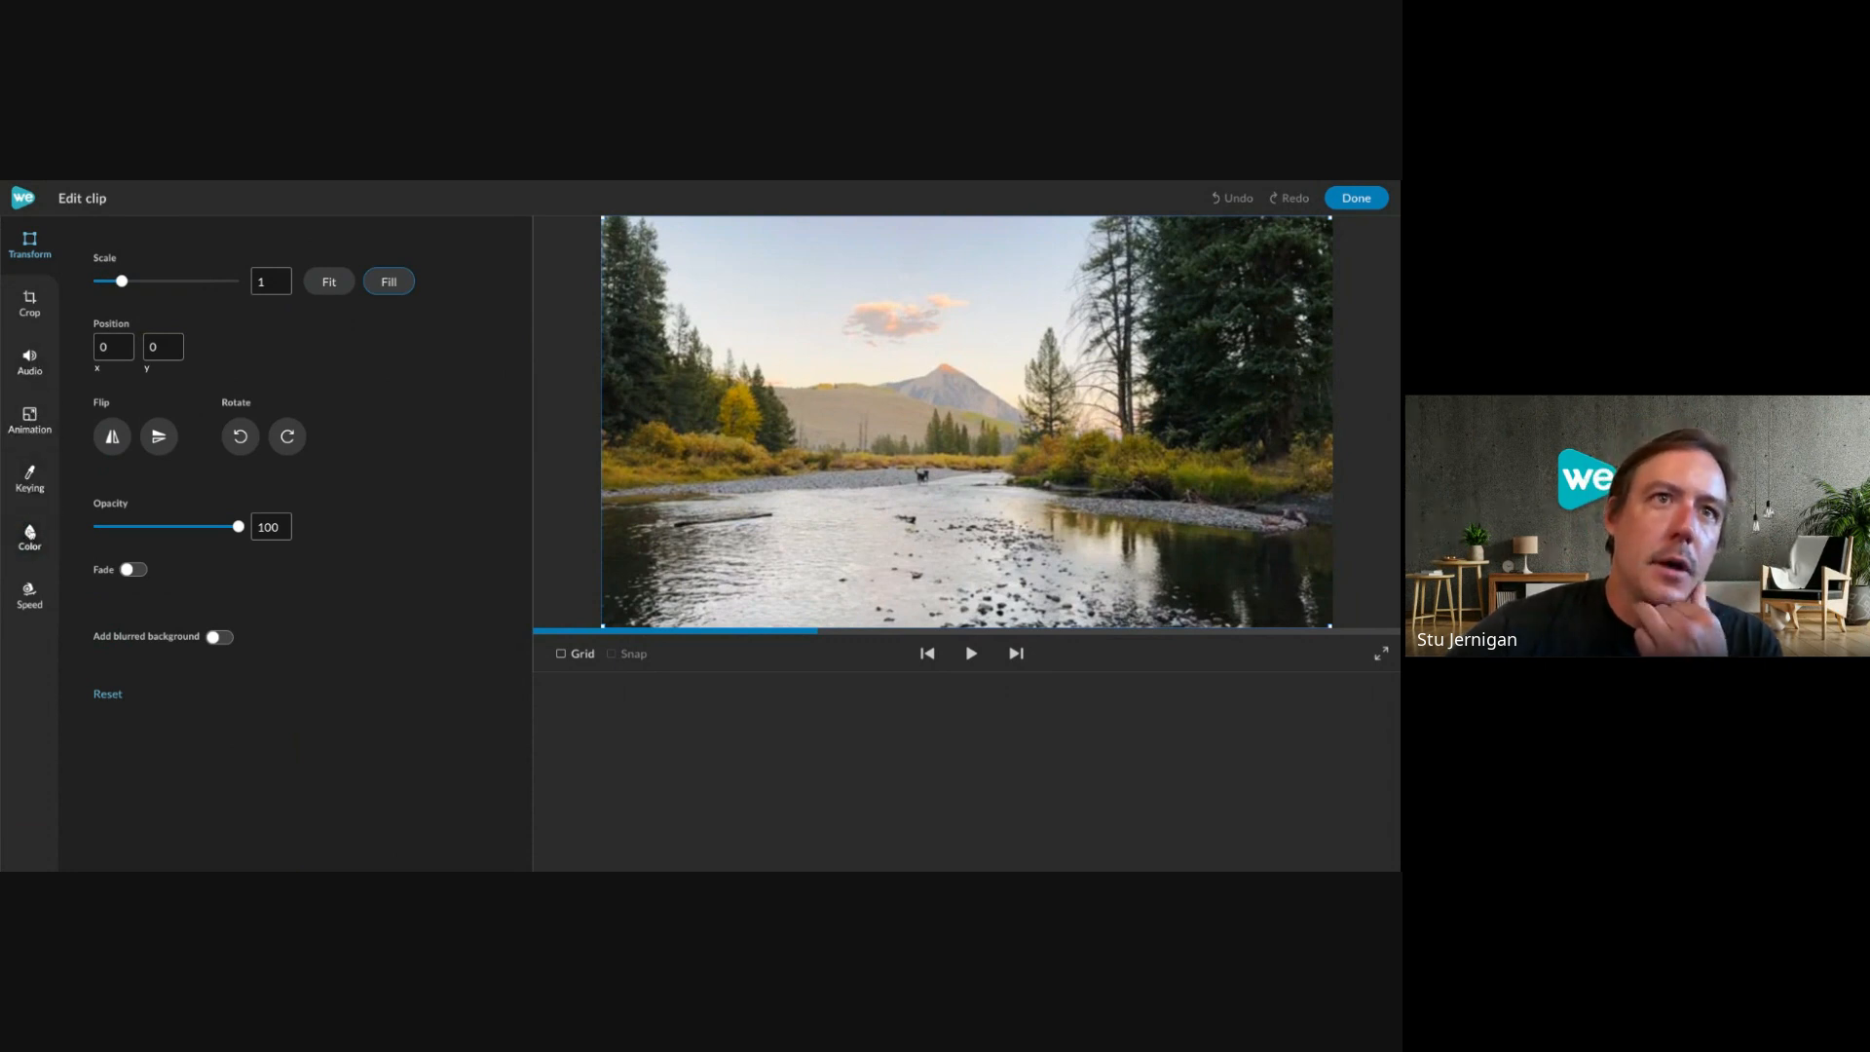
Set the river clip's speed to 3x over its full range.
click(30, 592)
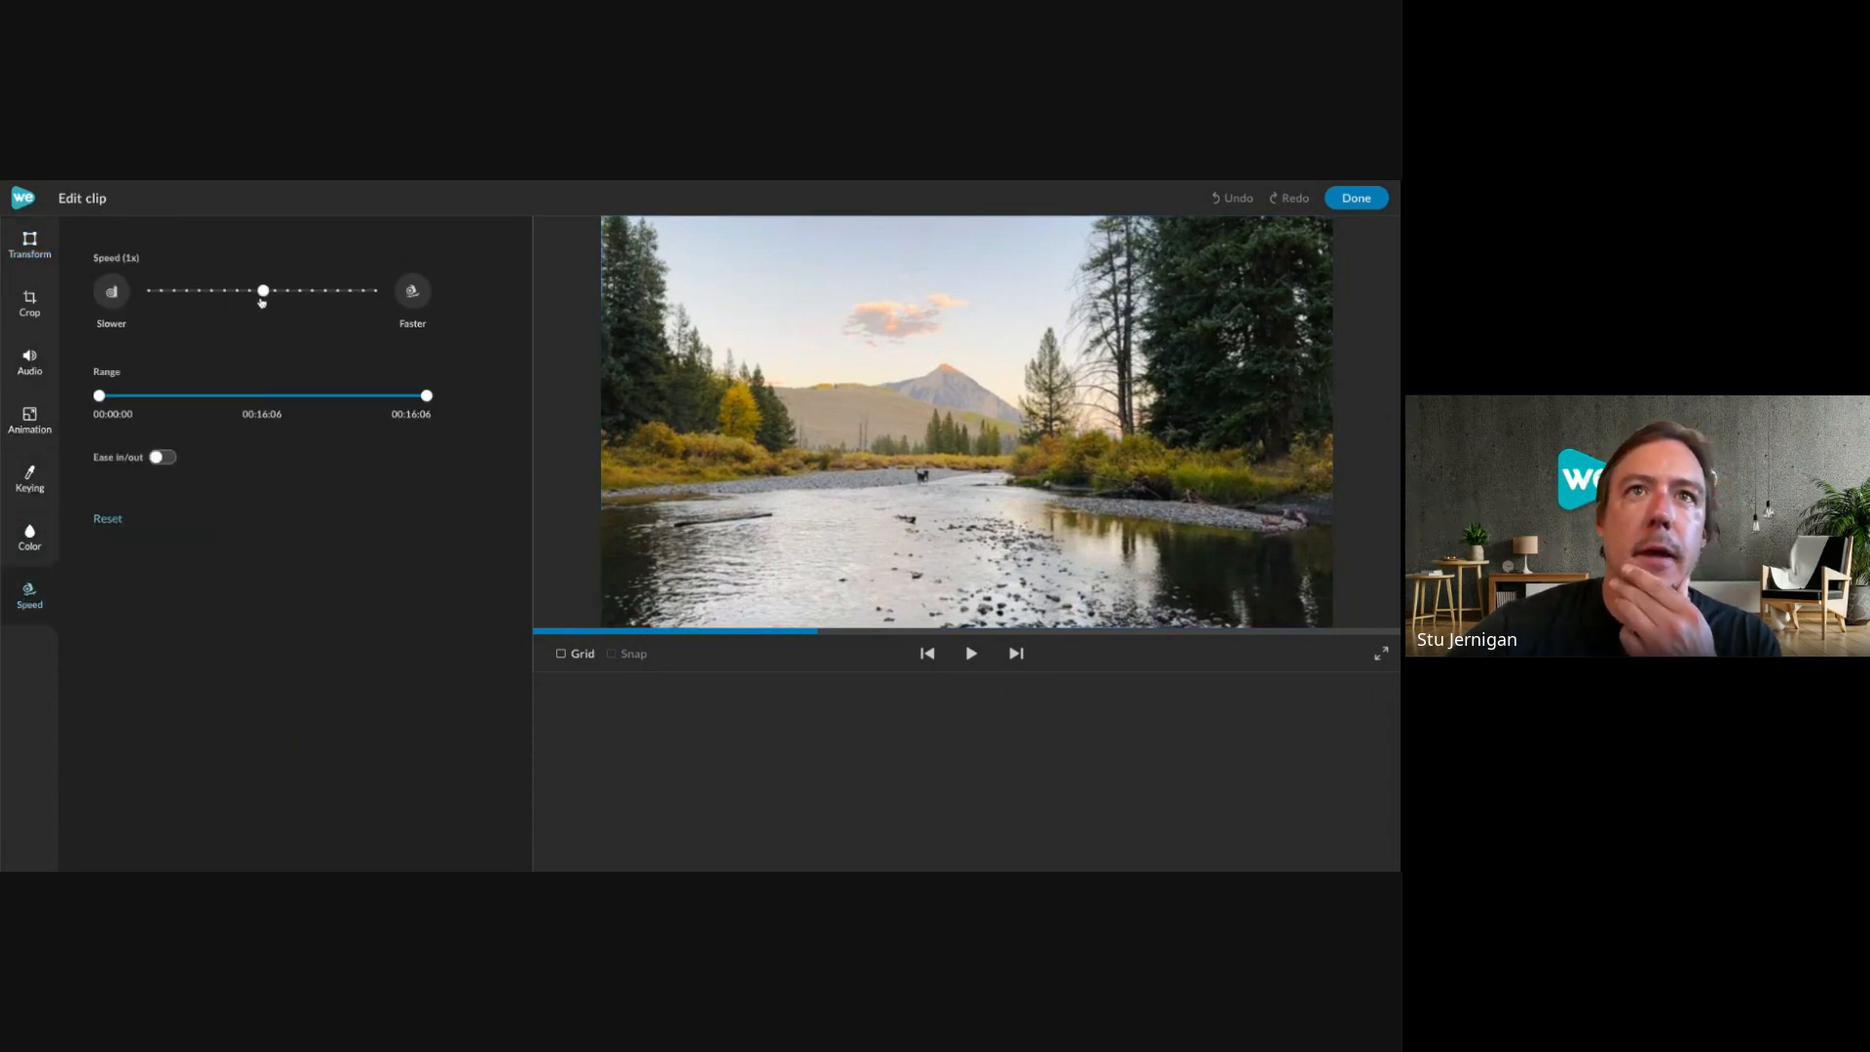
drag(262, 290, 287, 290)
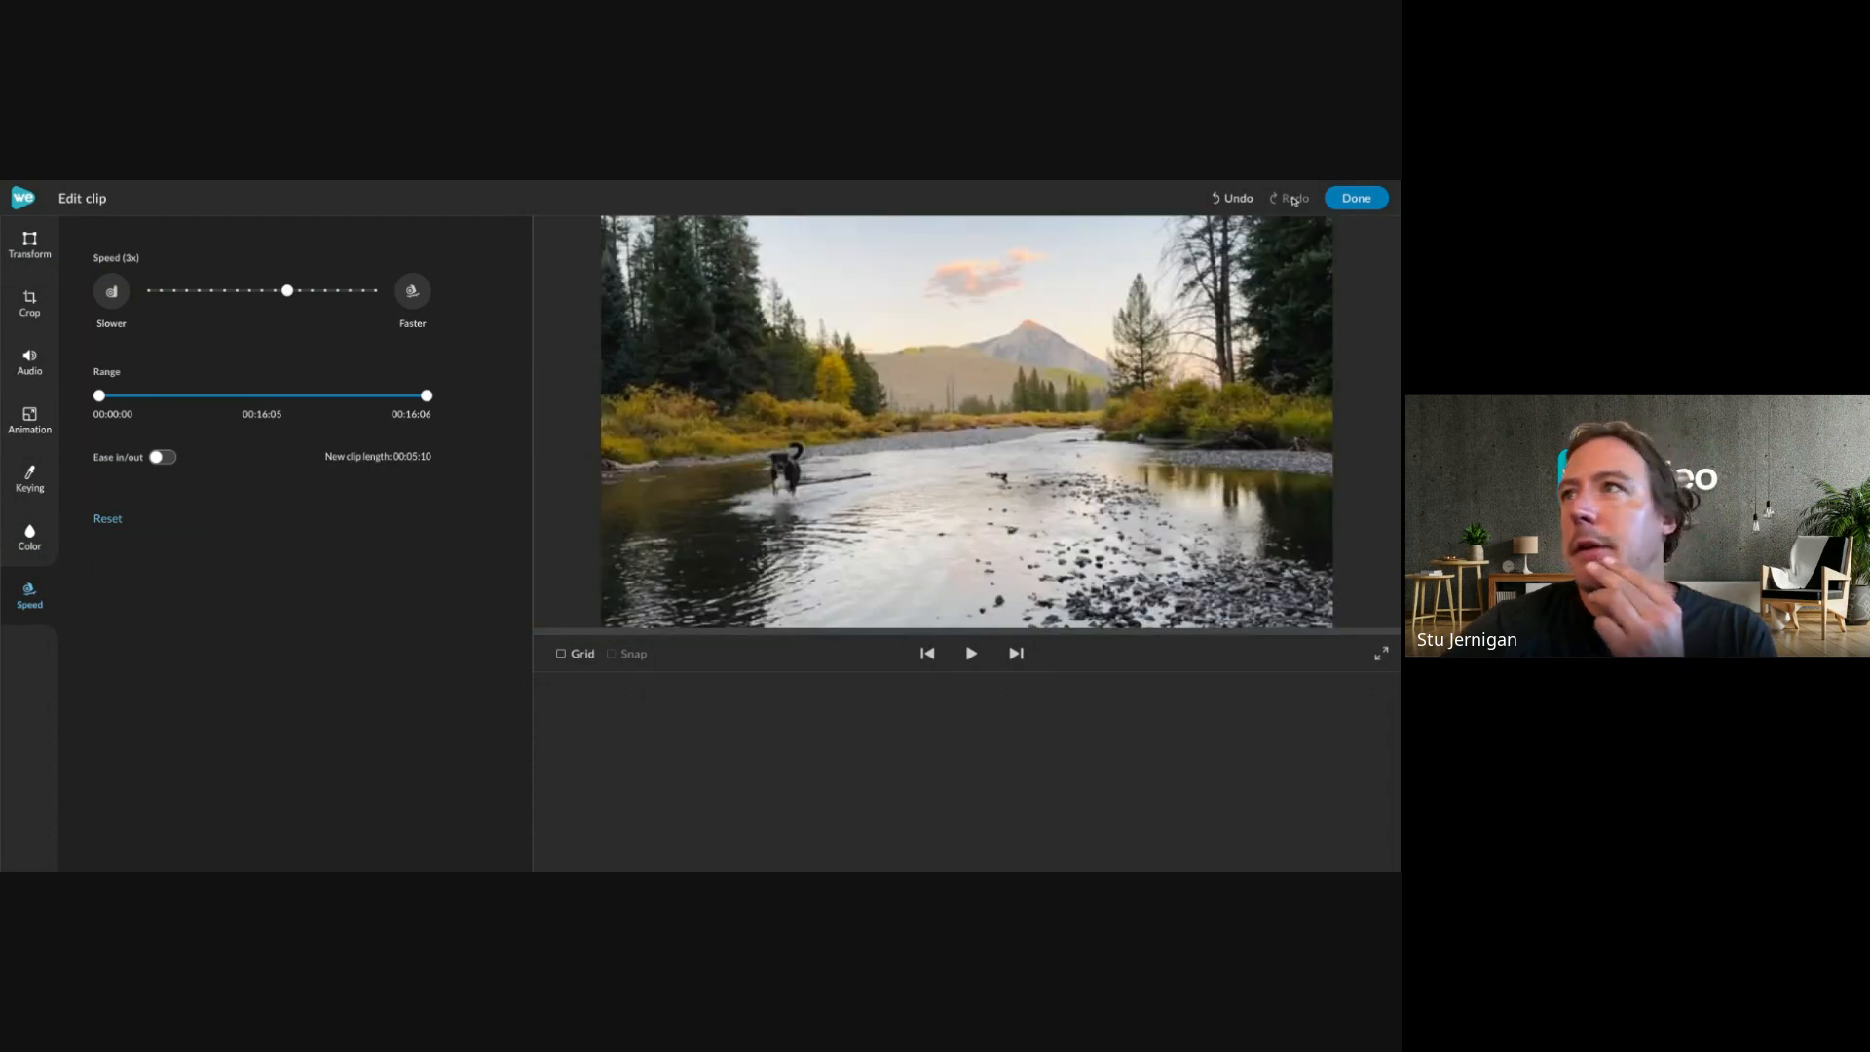
click(1349, 200)
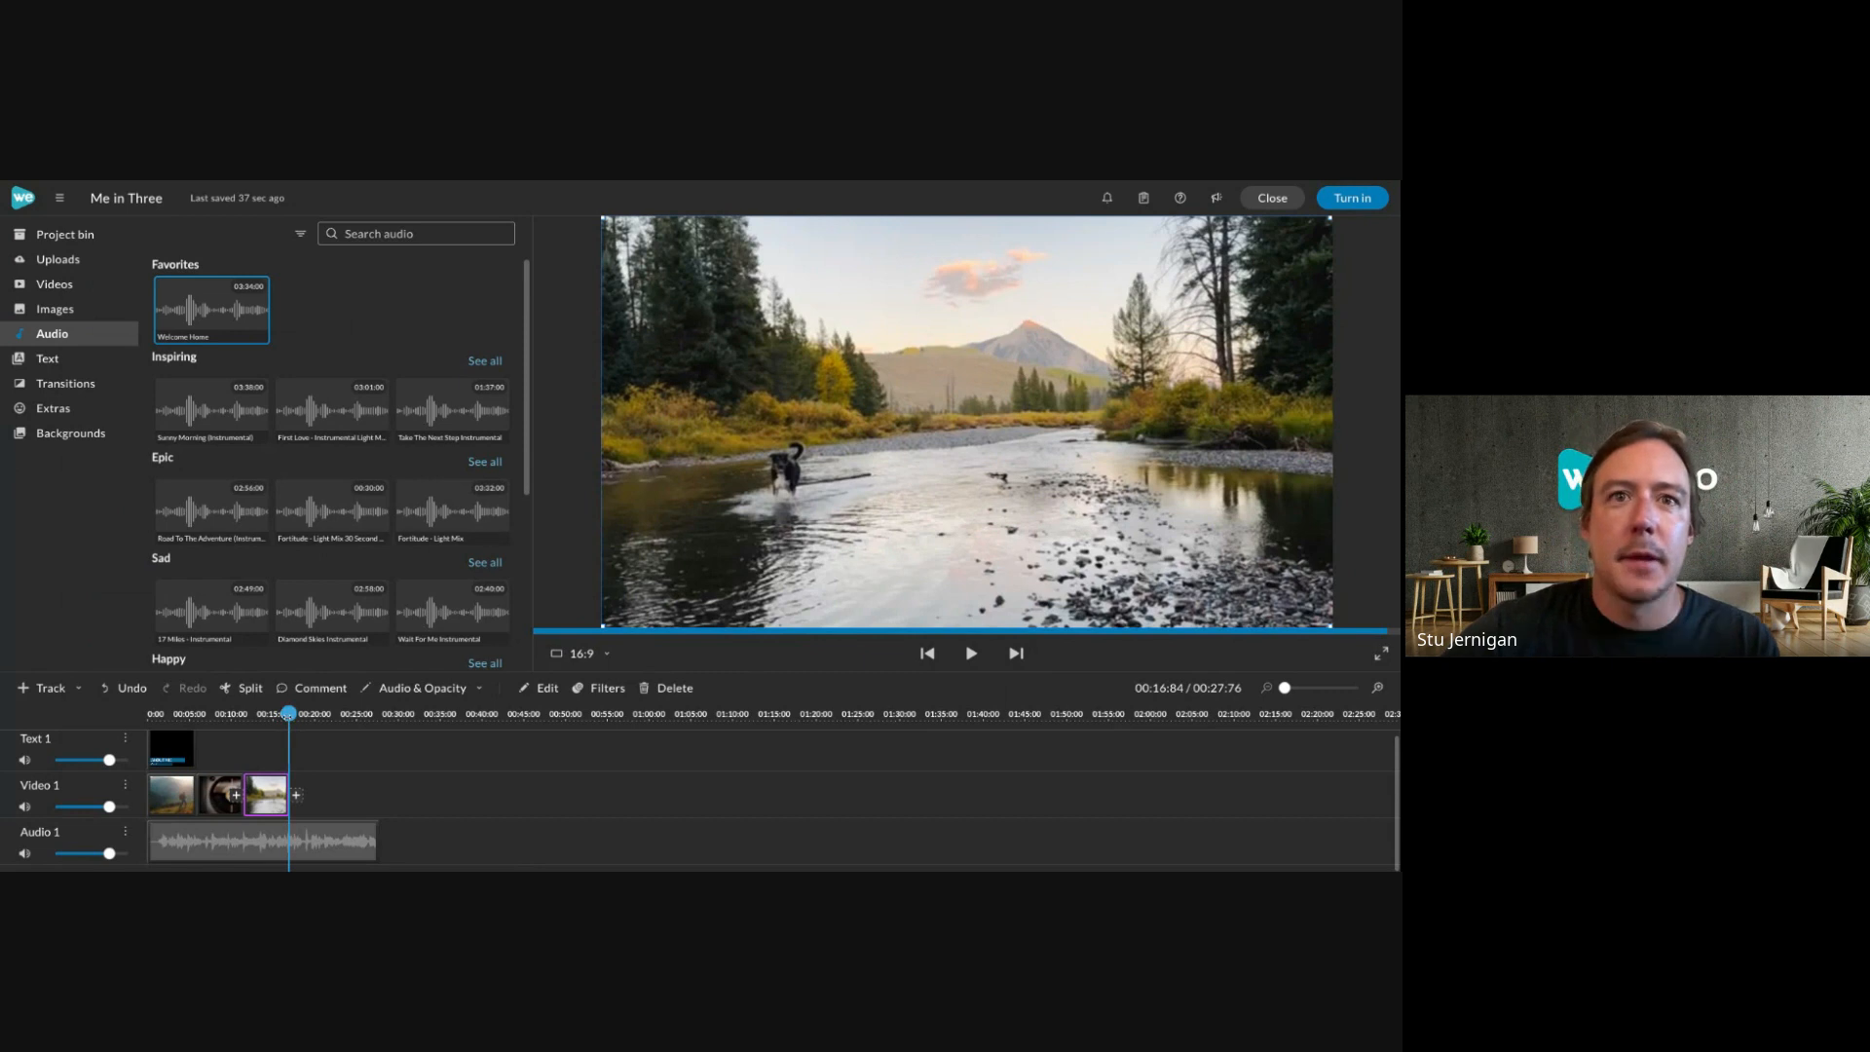
Play back the river clip from its start on the timeline at about 00:11:40.
drag(288, 714, 243, 714)
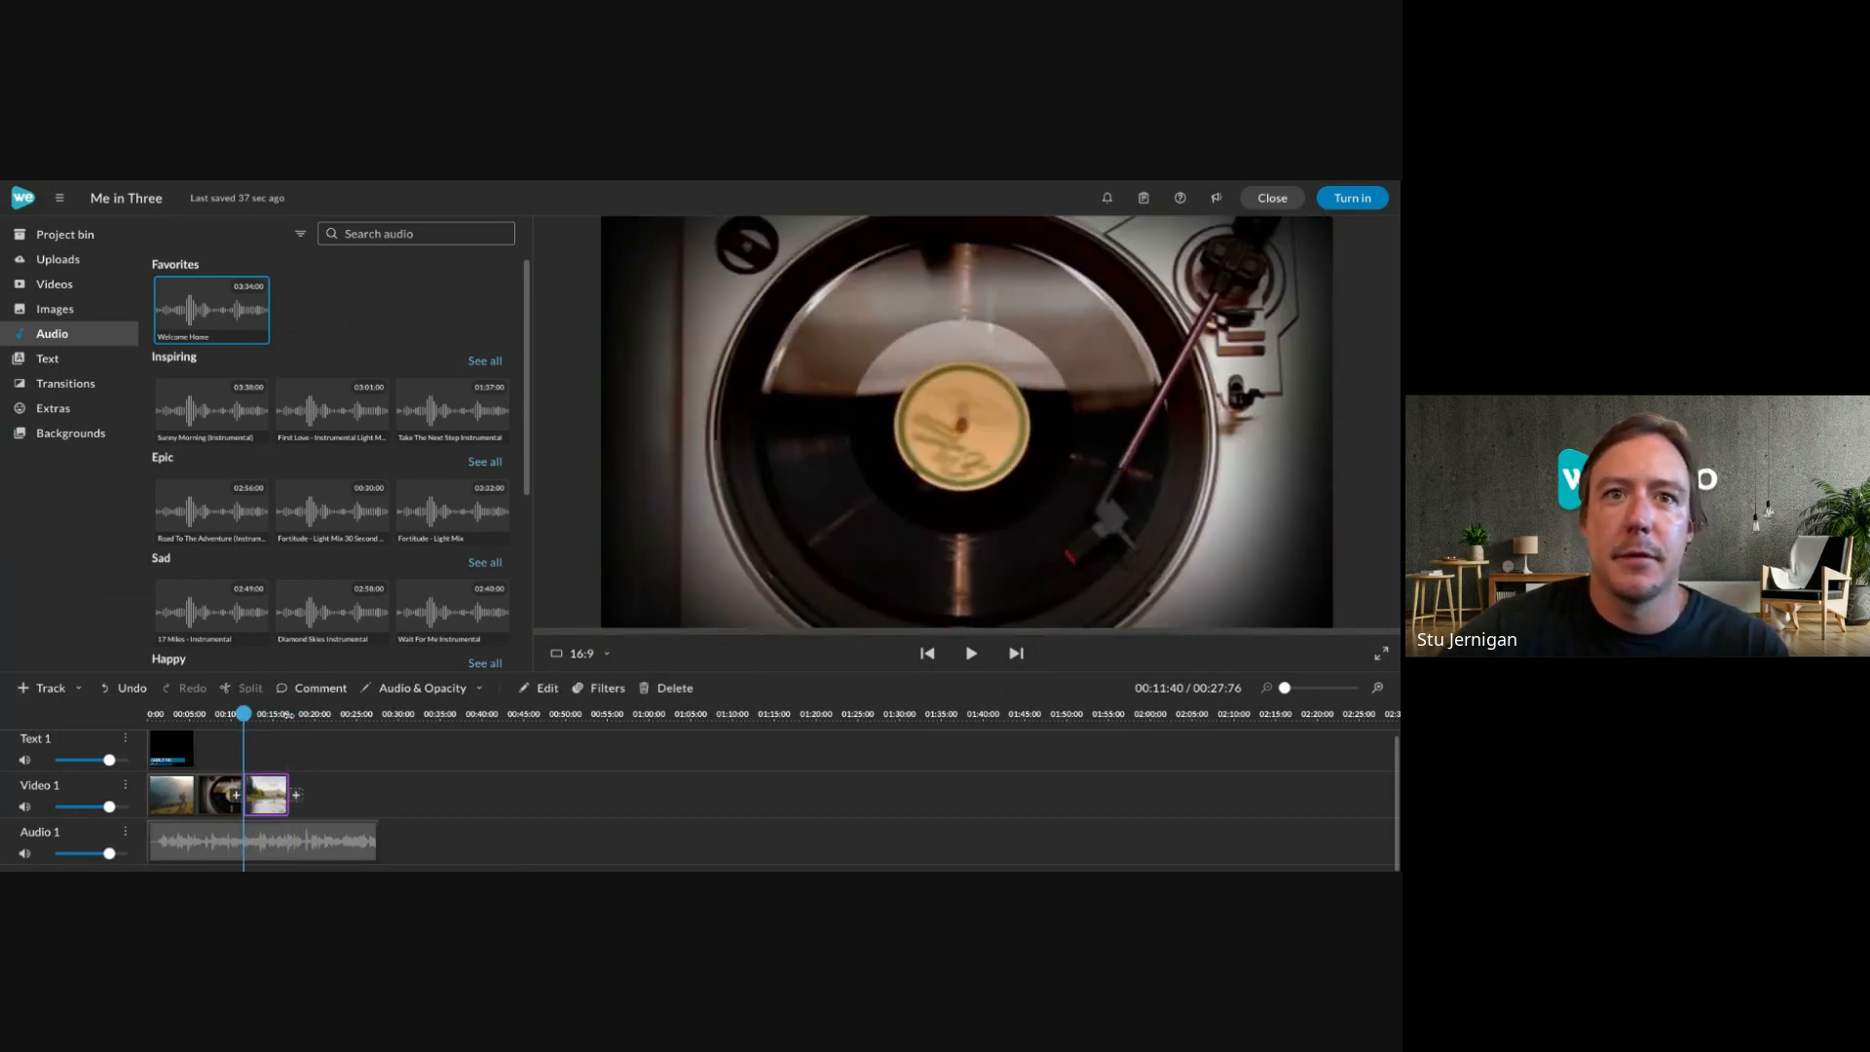
click(268, 795)
key(space)
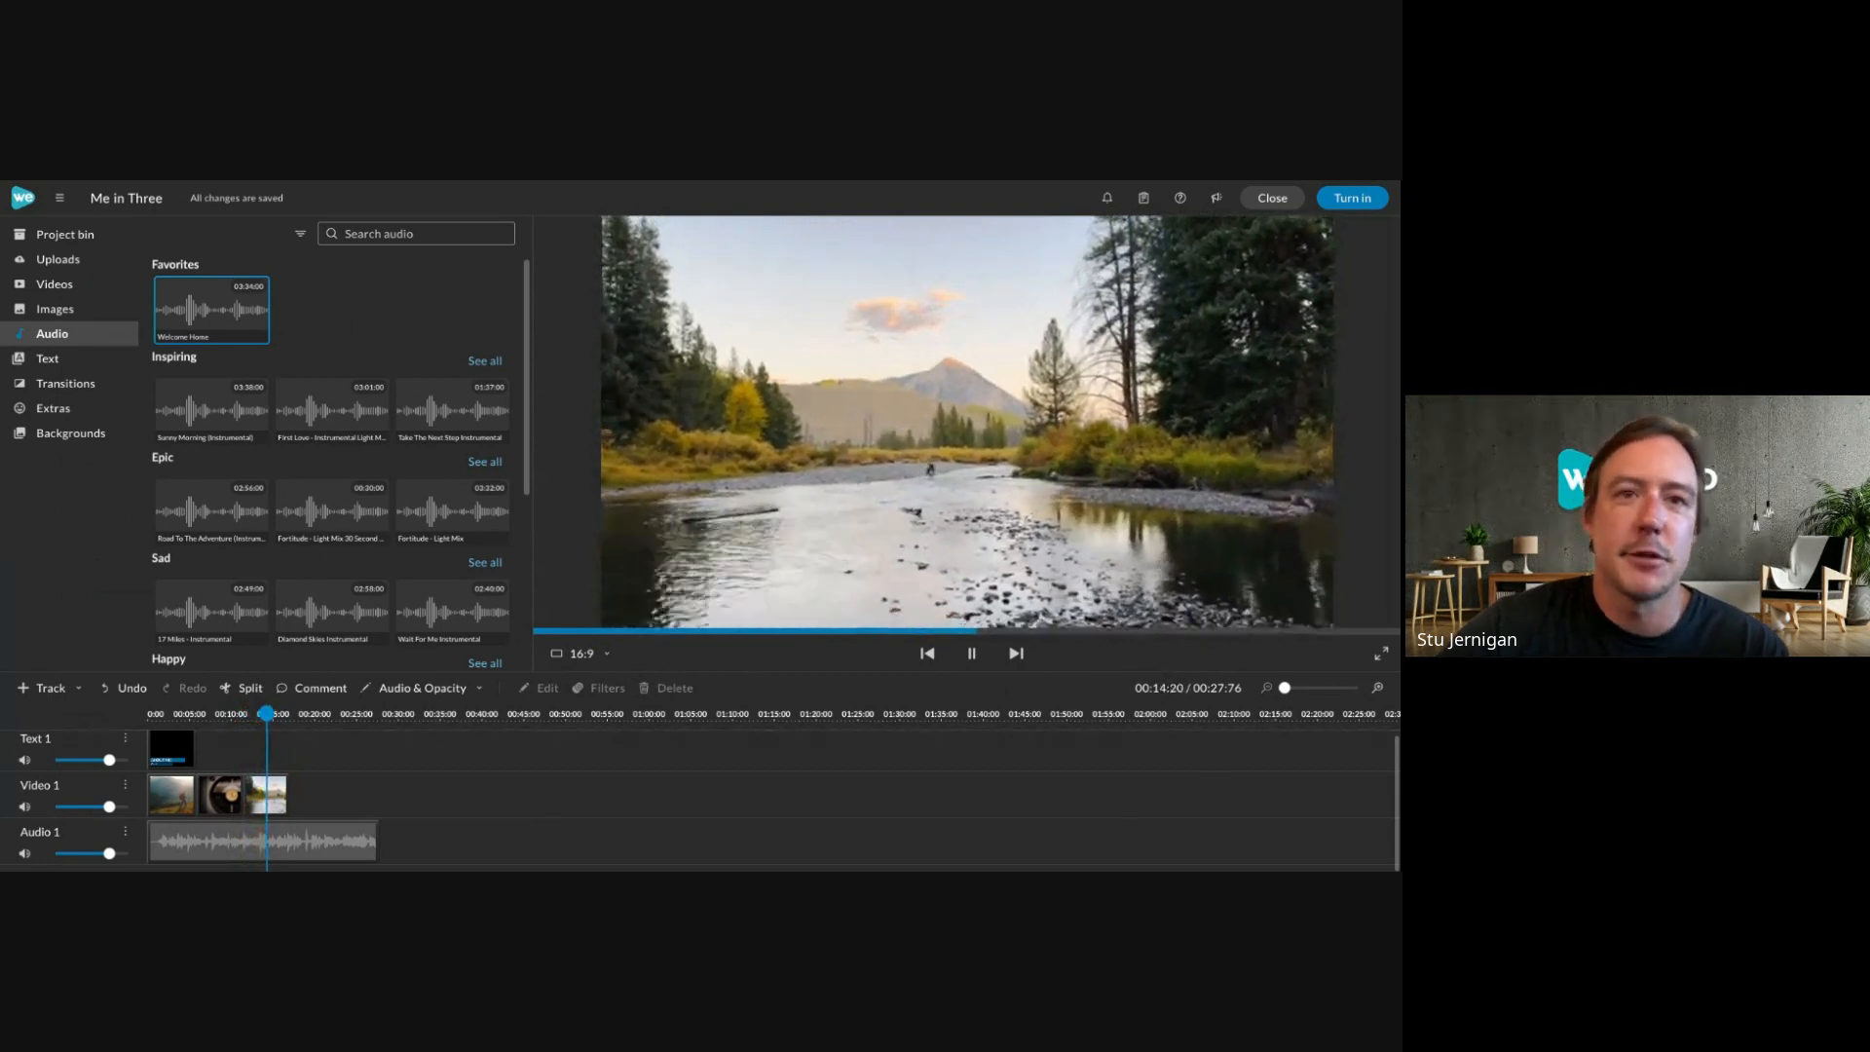
key(space)
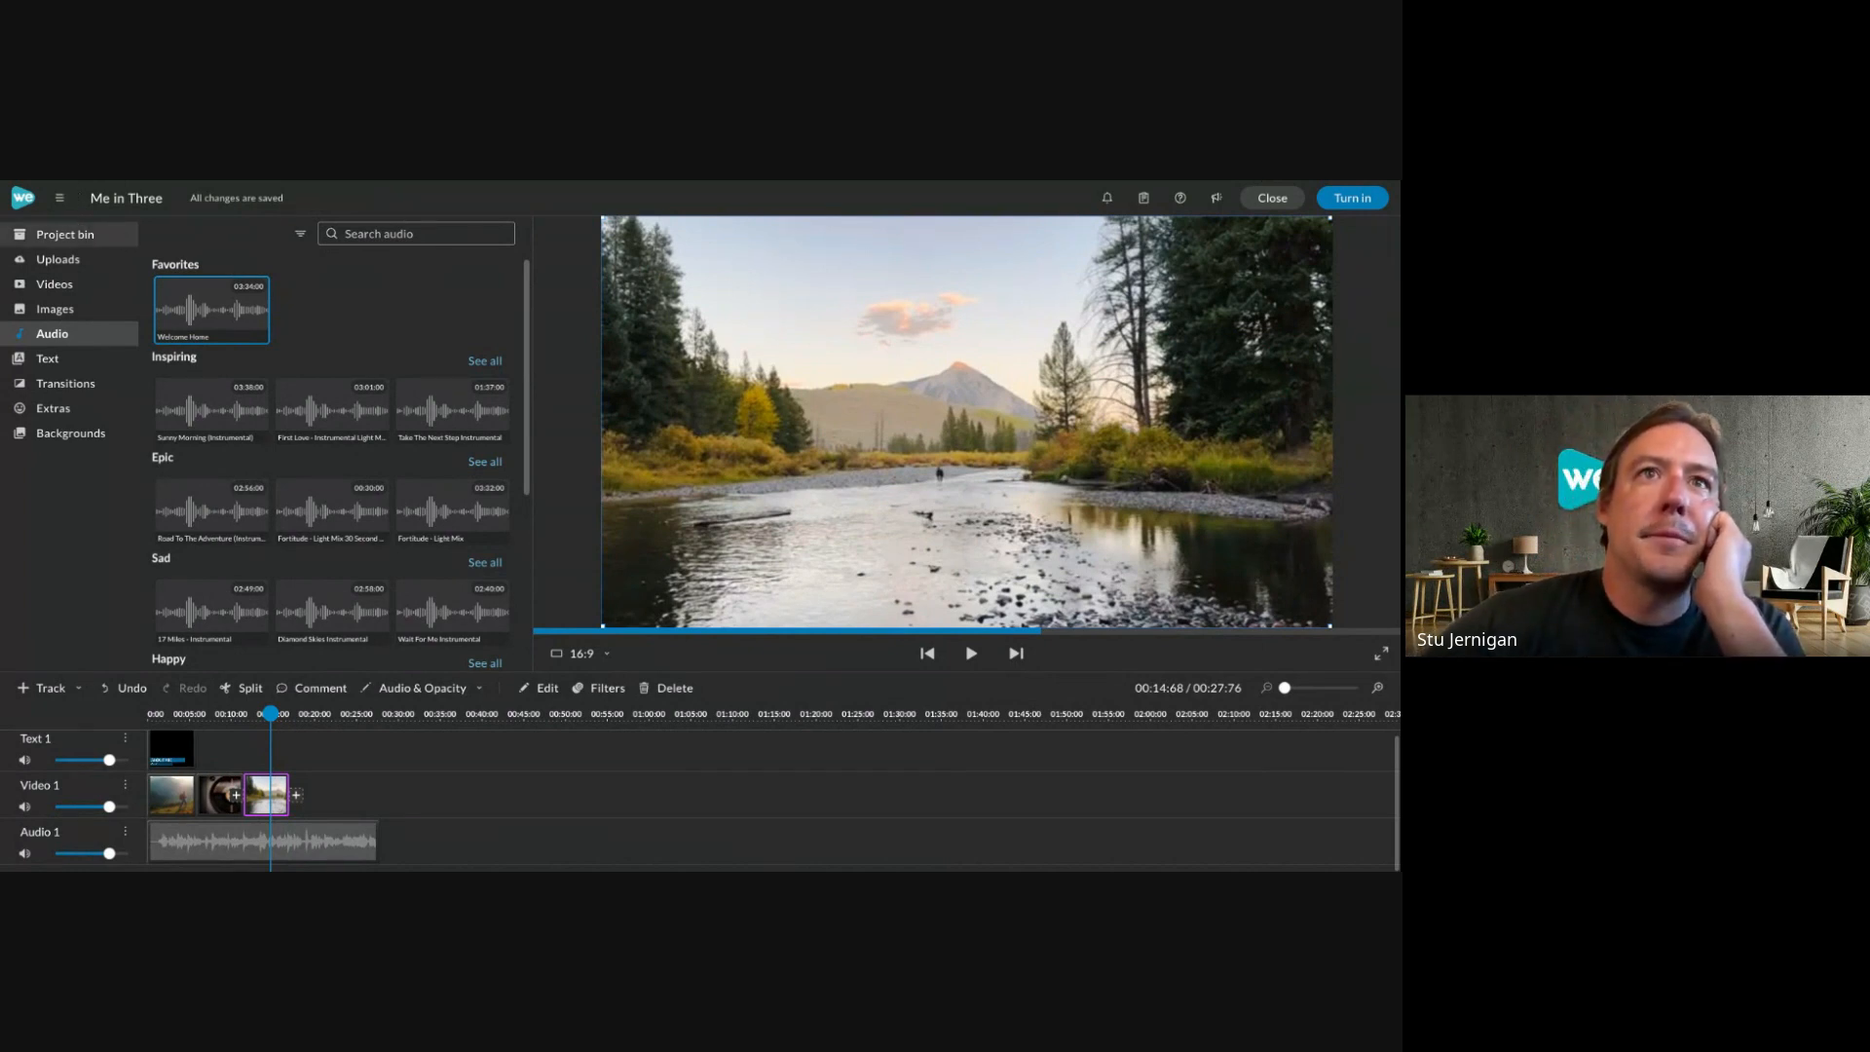
Check the project bin's recording sources and voice narration options without making a recording.
click(116, 332)
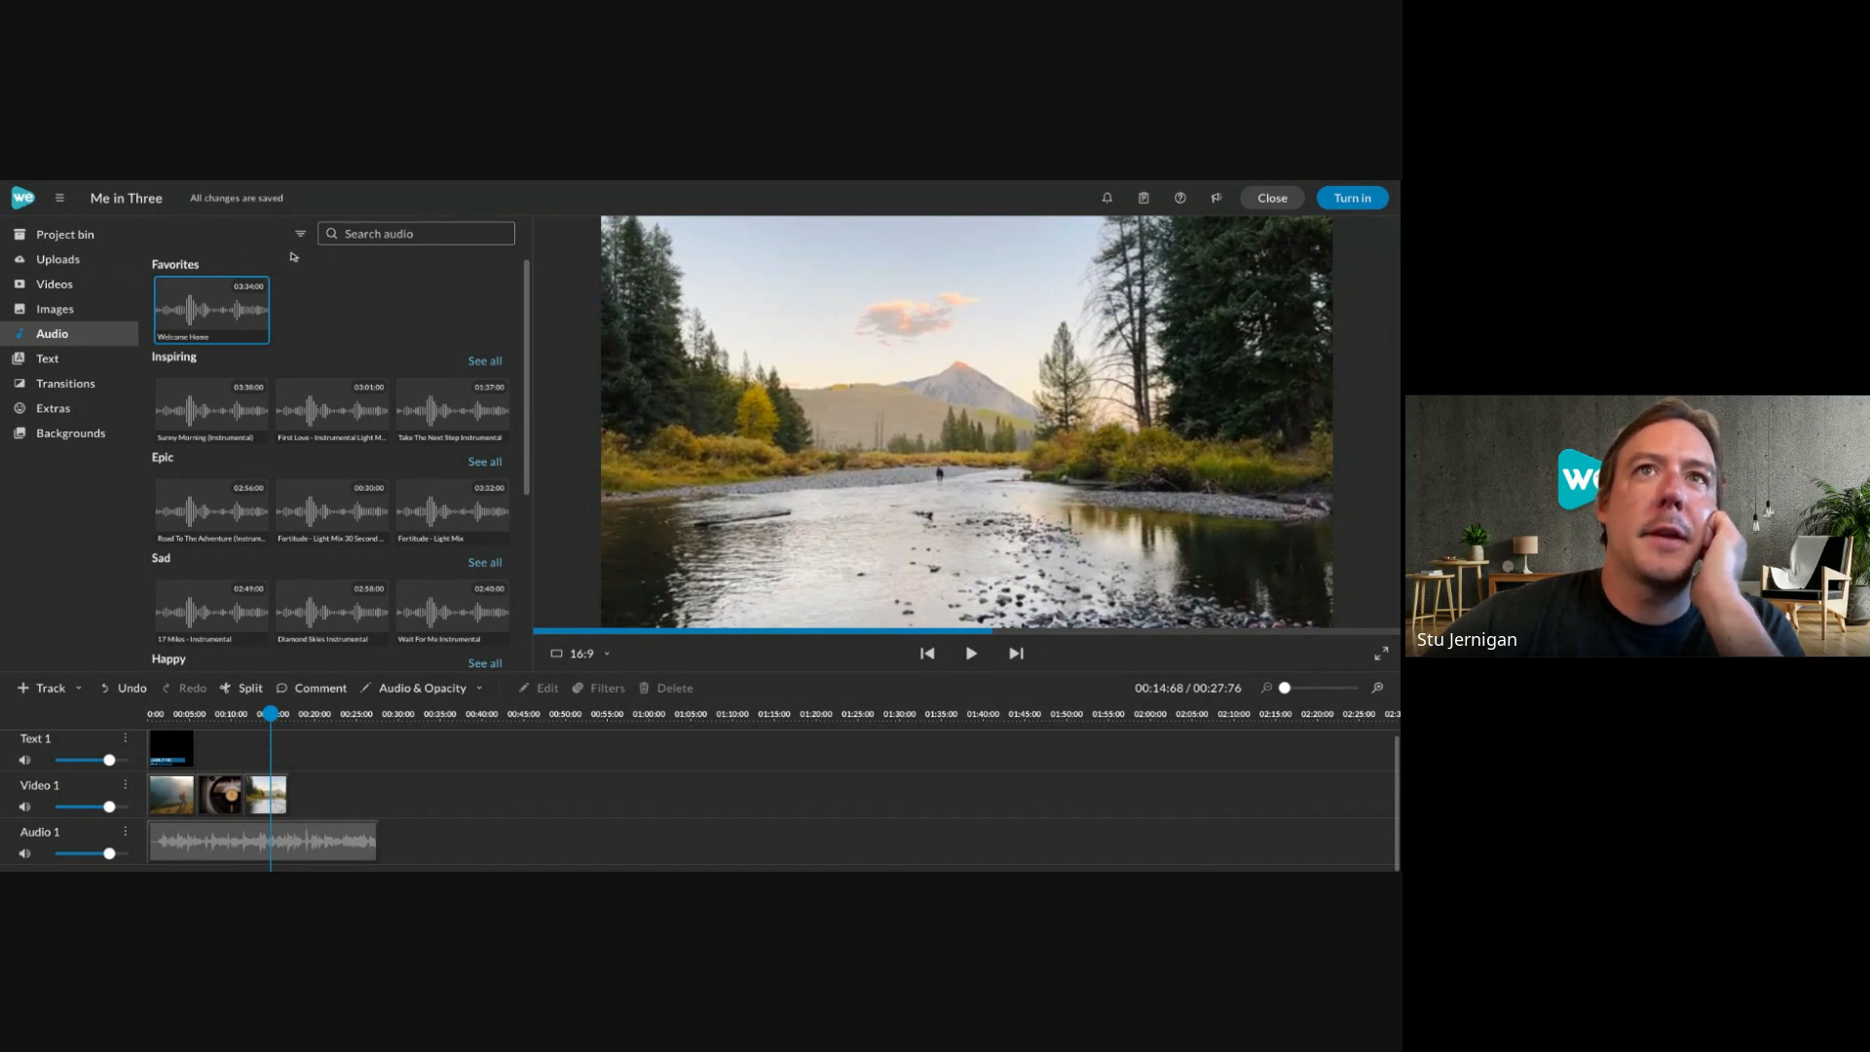
click(383, 233)
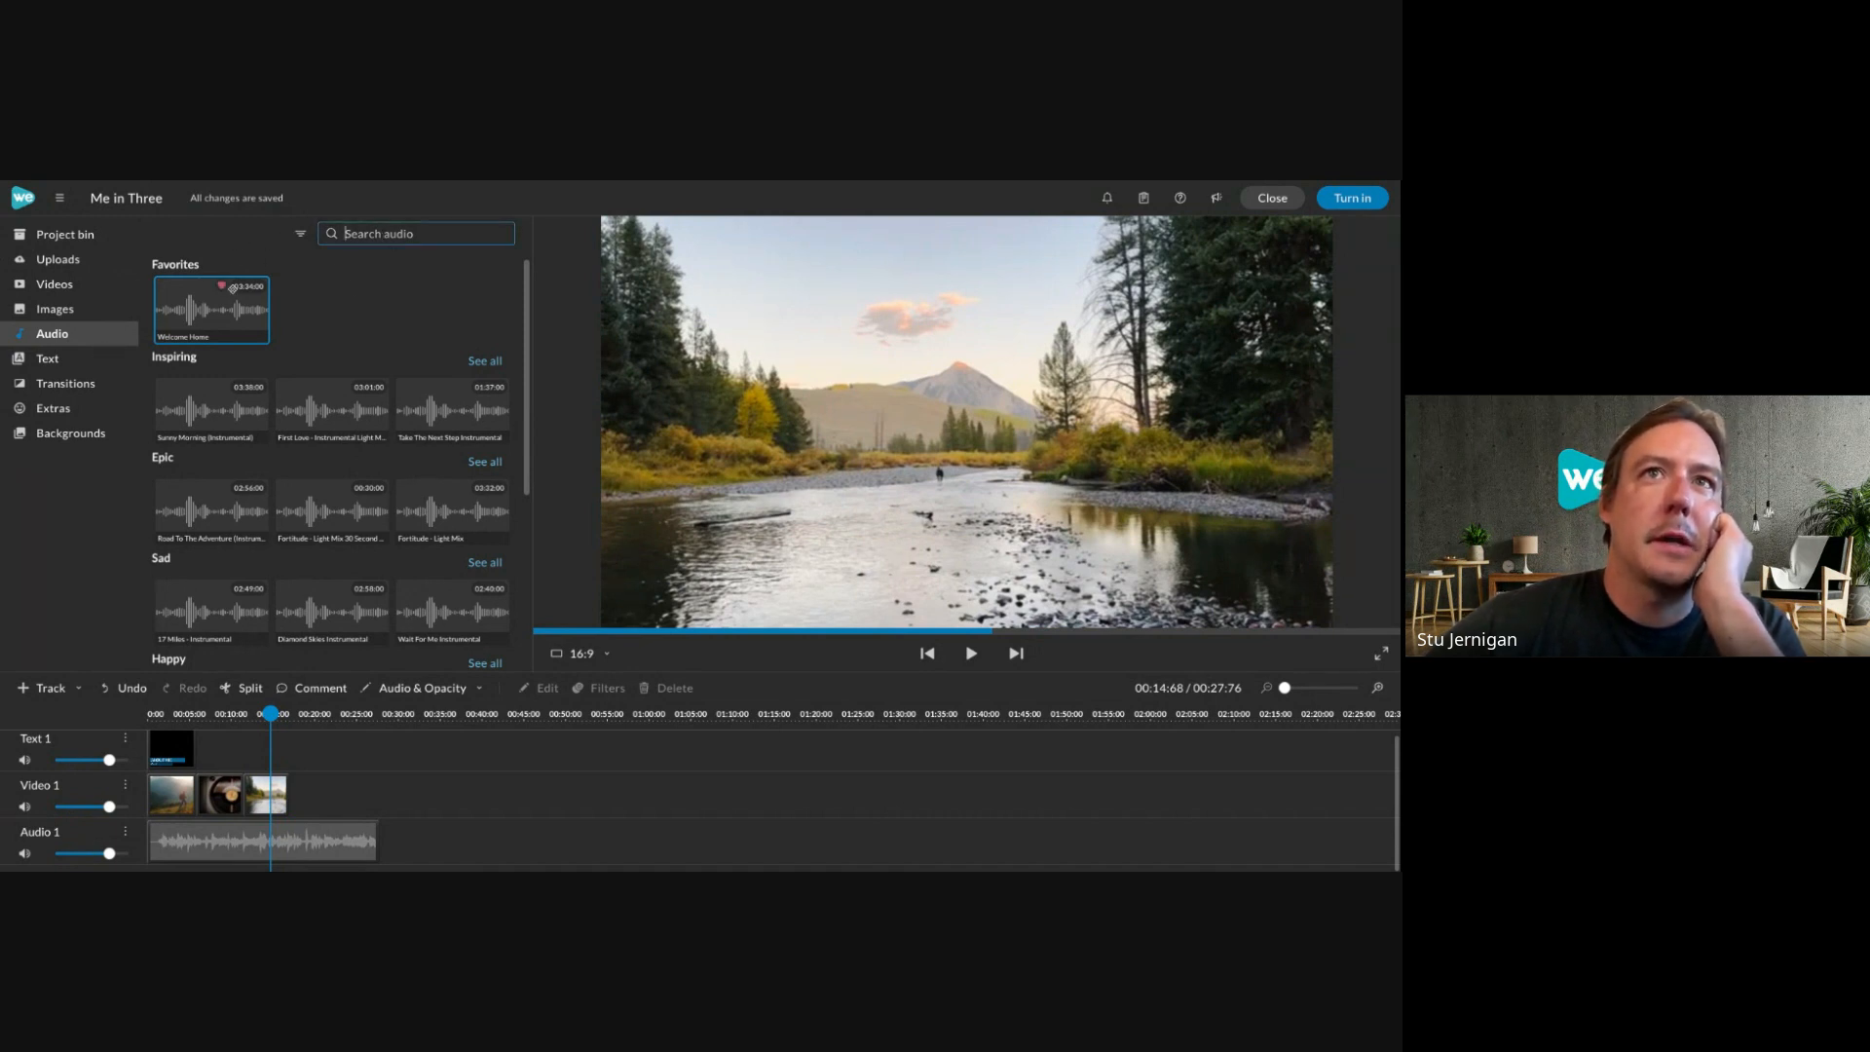
click(125, 234)
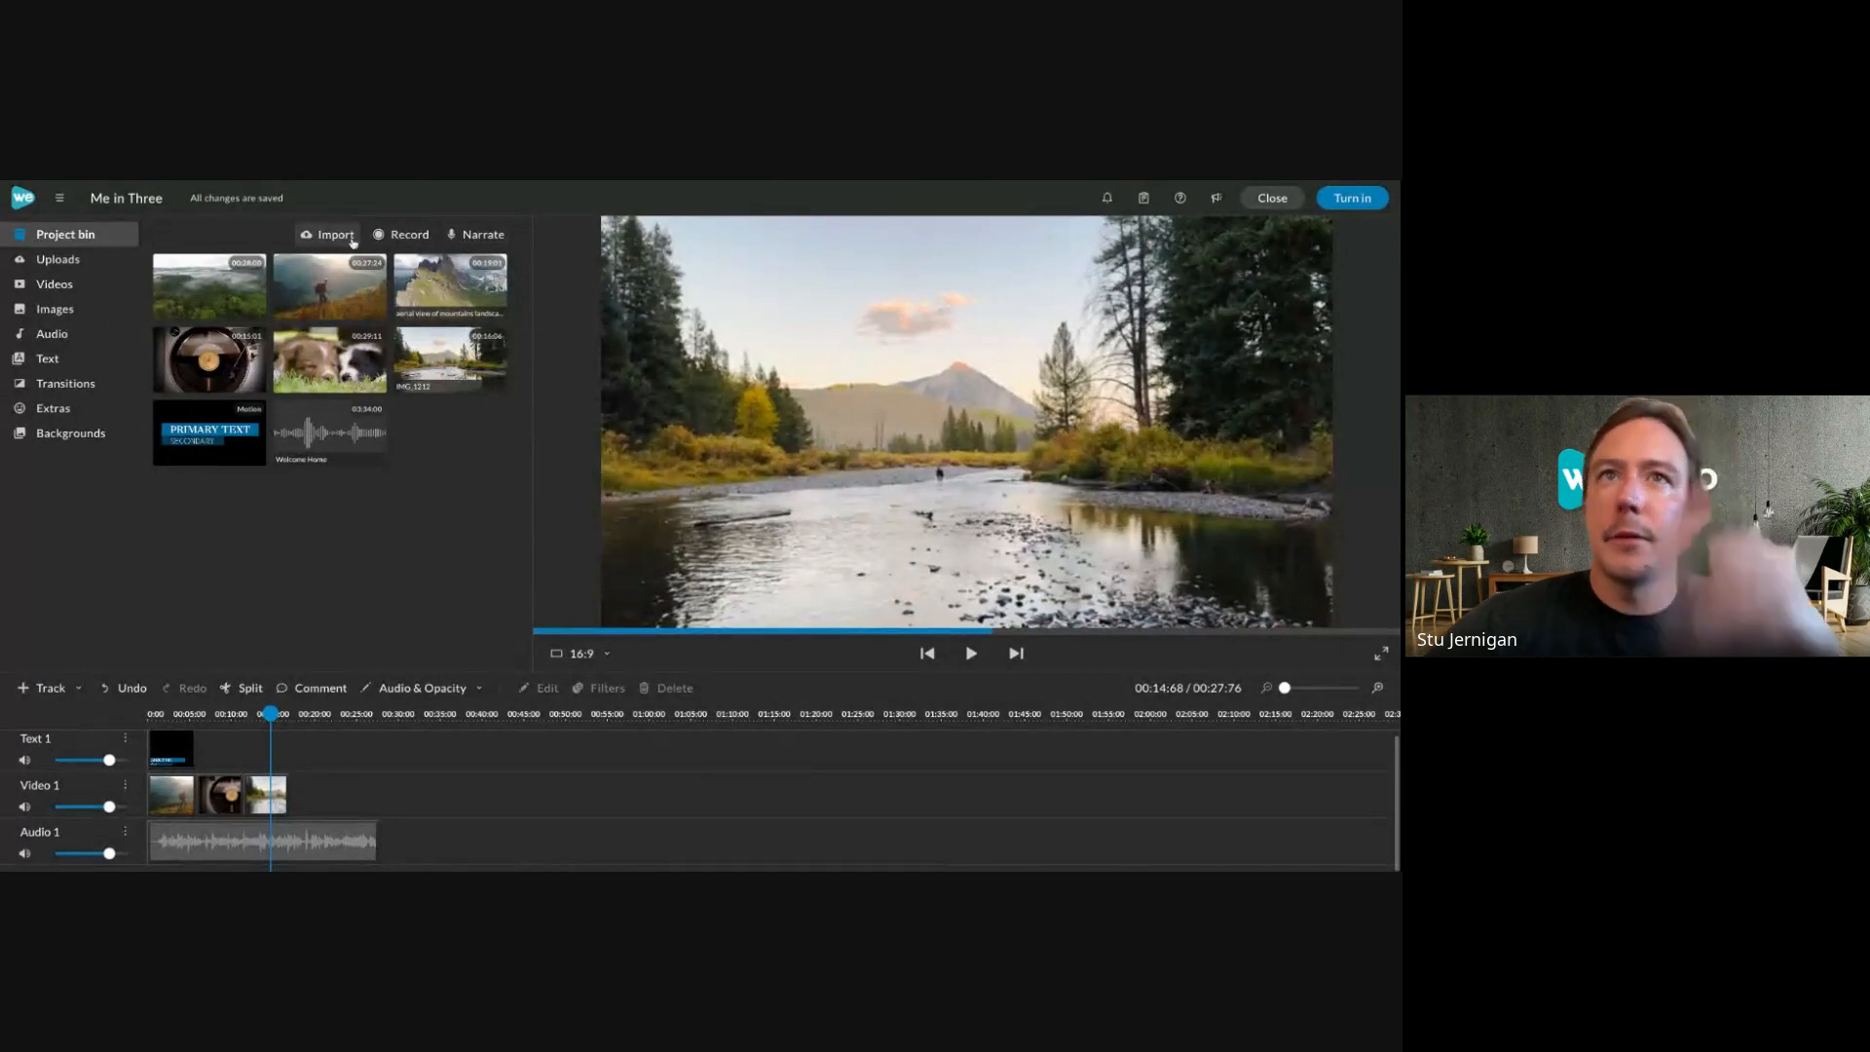
click(426, 242)
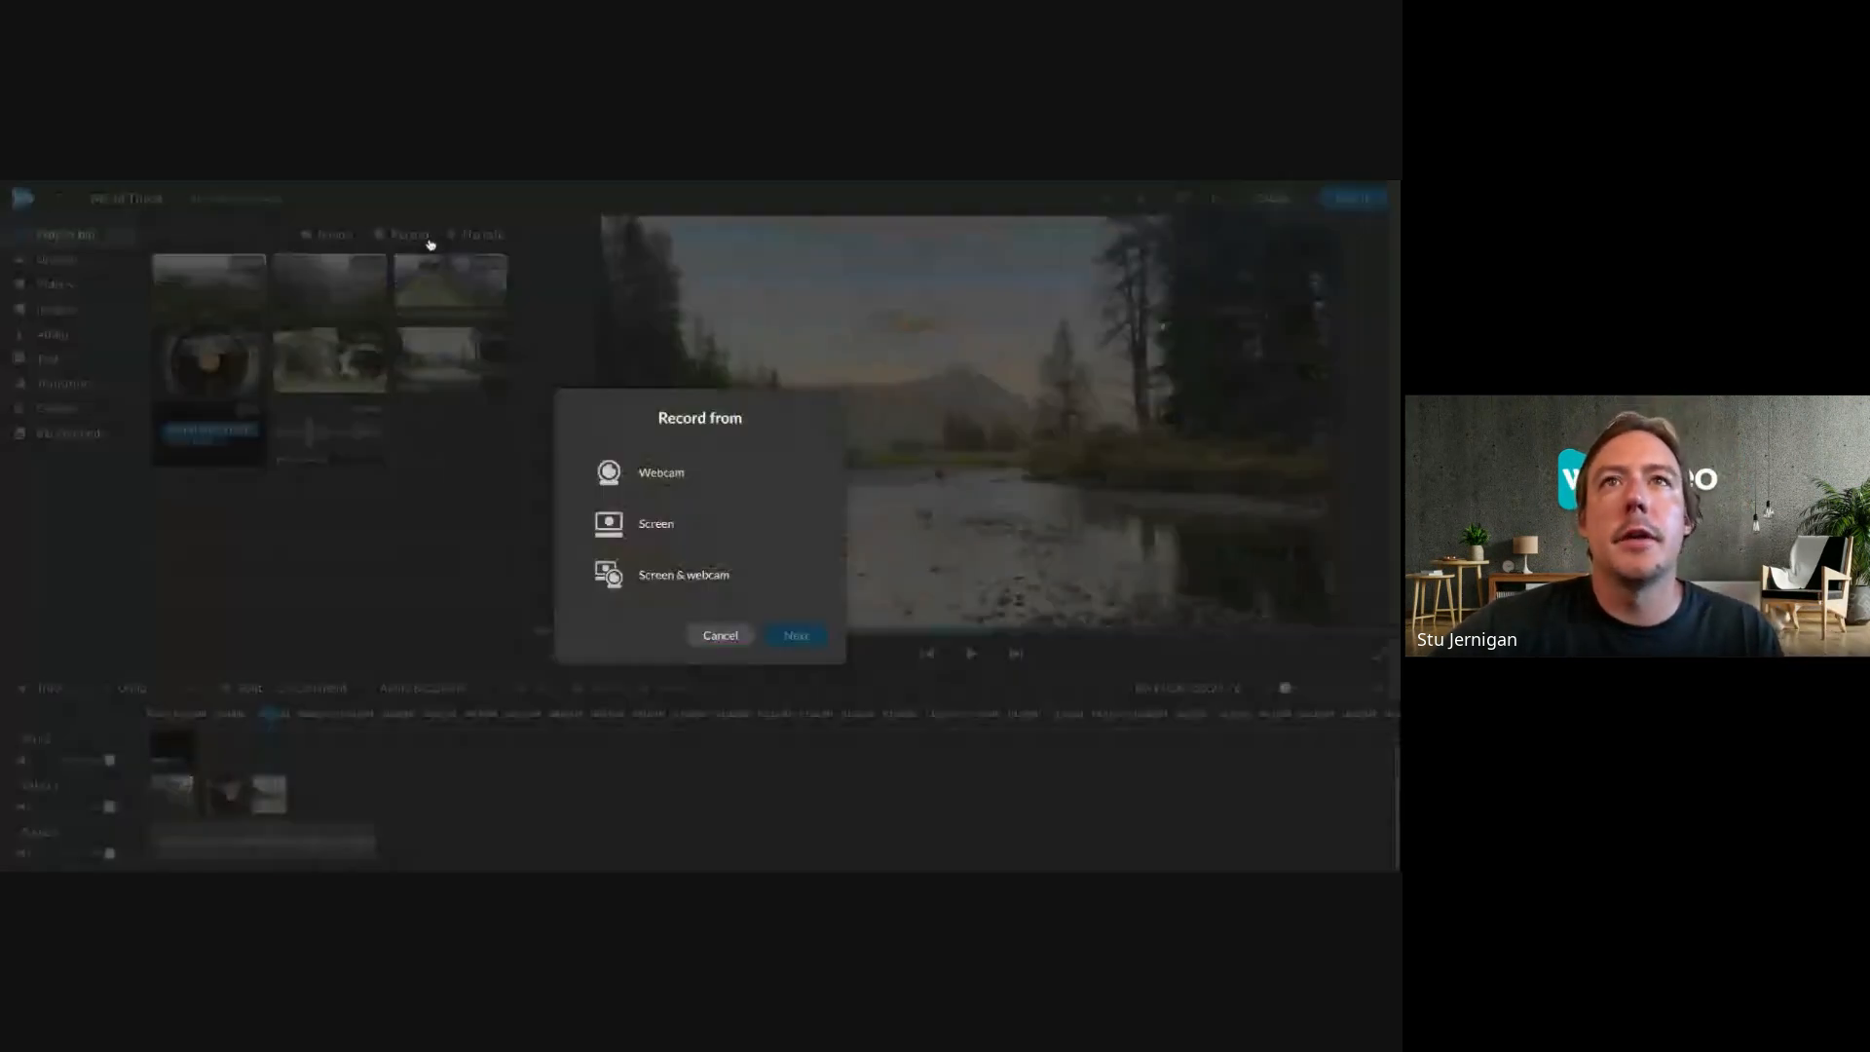
click(720, 635)
click(497, 235)
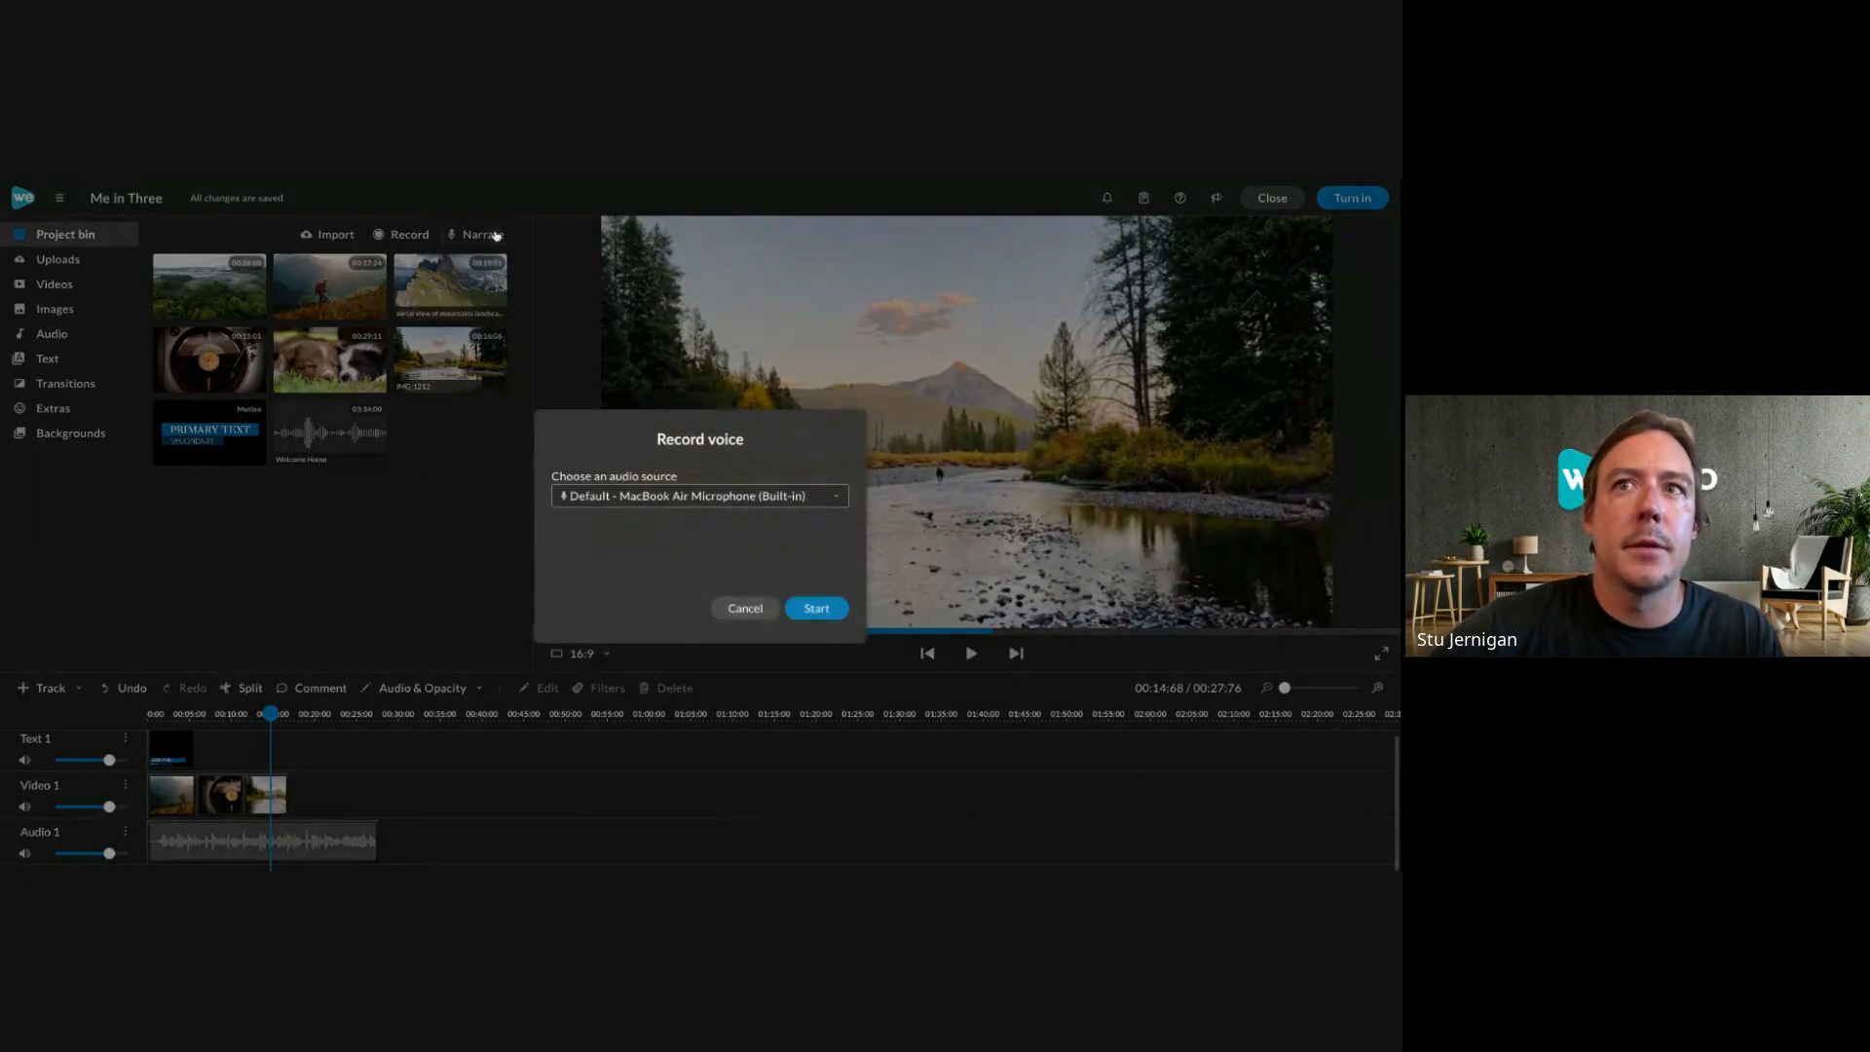
click(805, 609)
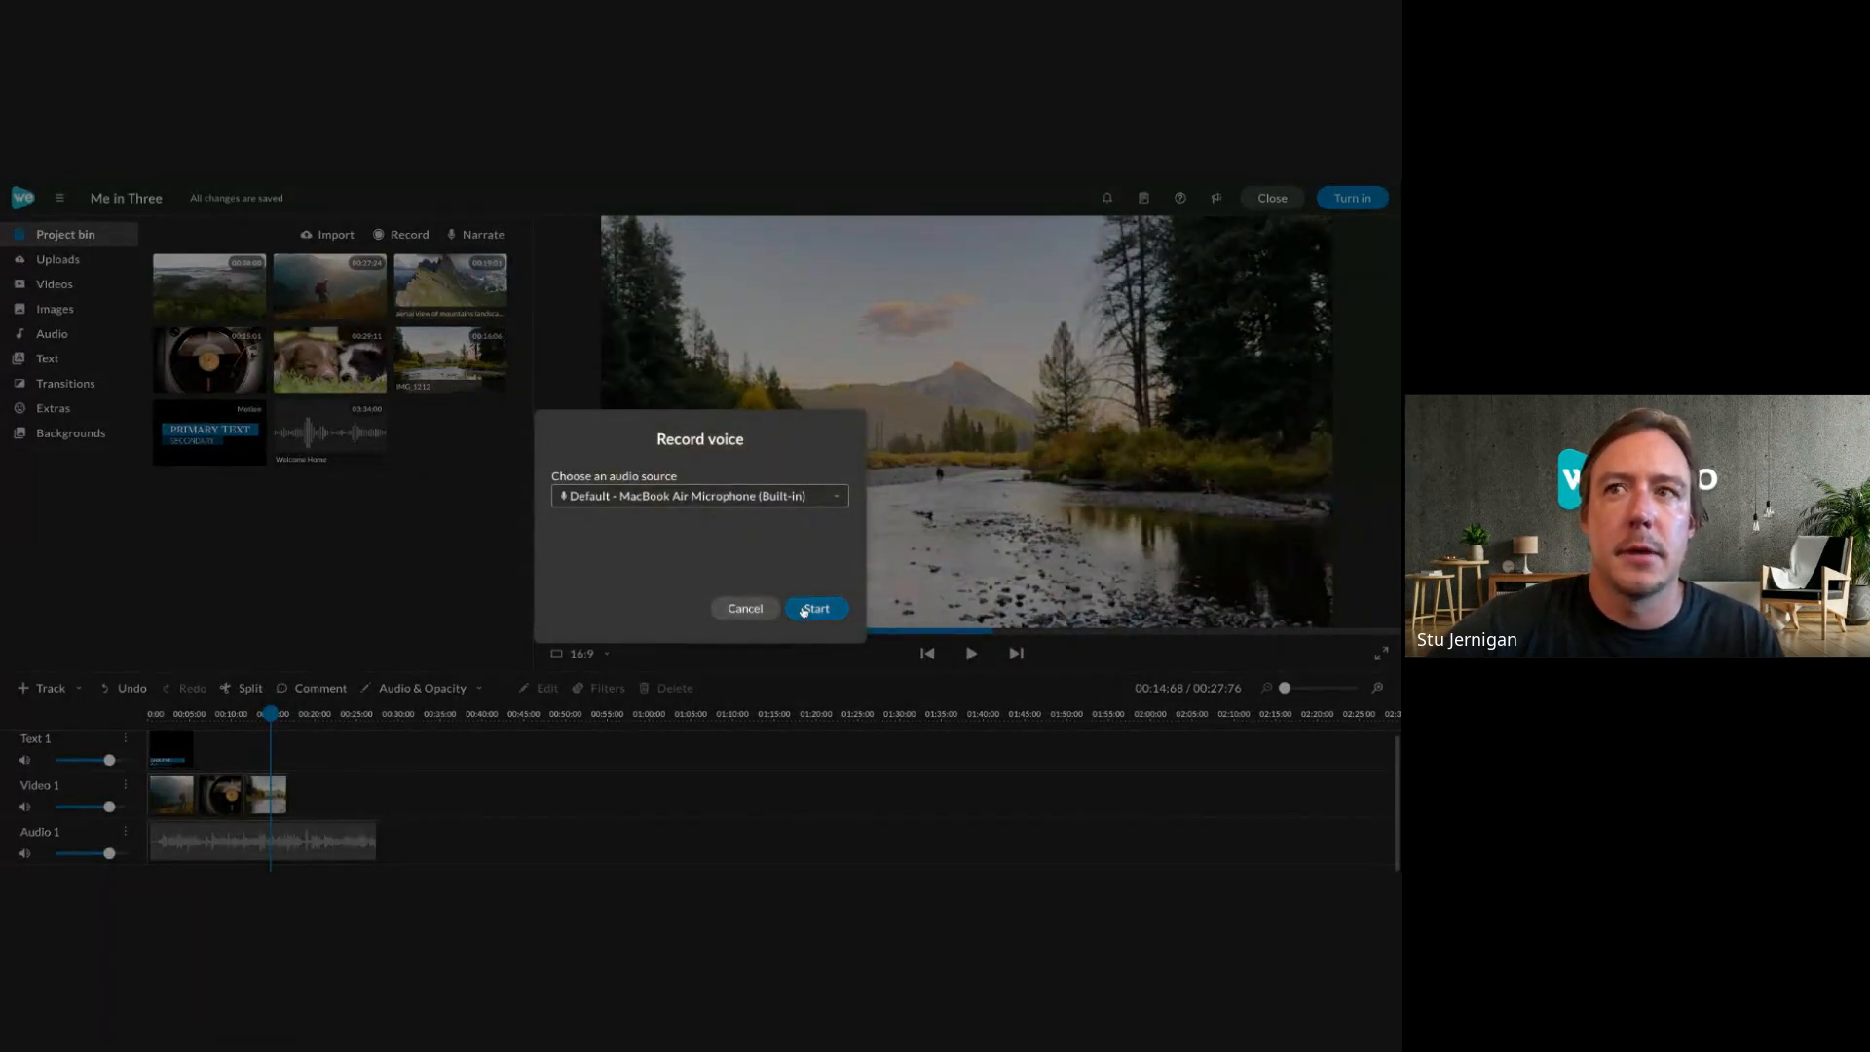
click(766, 609)
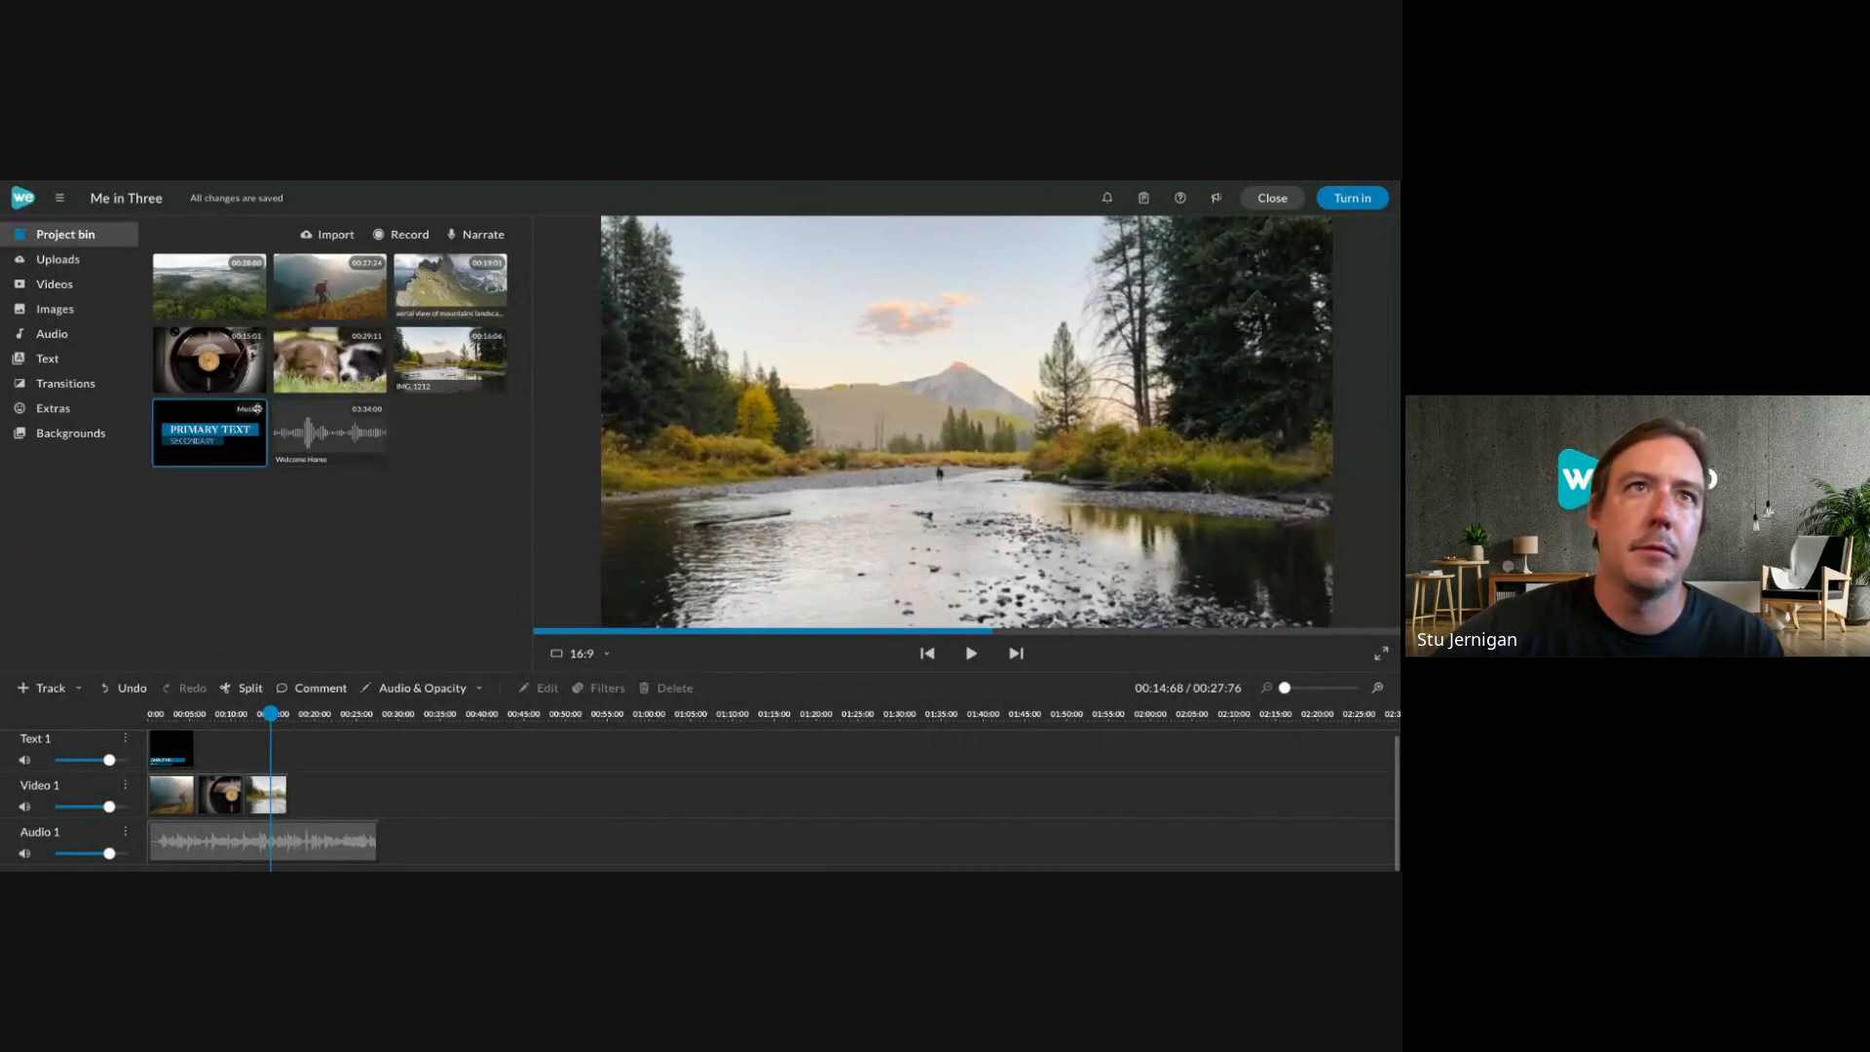
Compare the media in the personal uploads with the contents of the project bin.
click(129, 261)
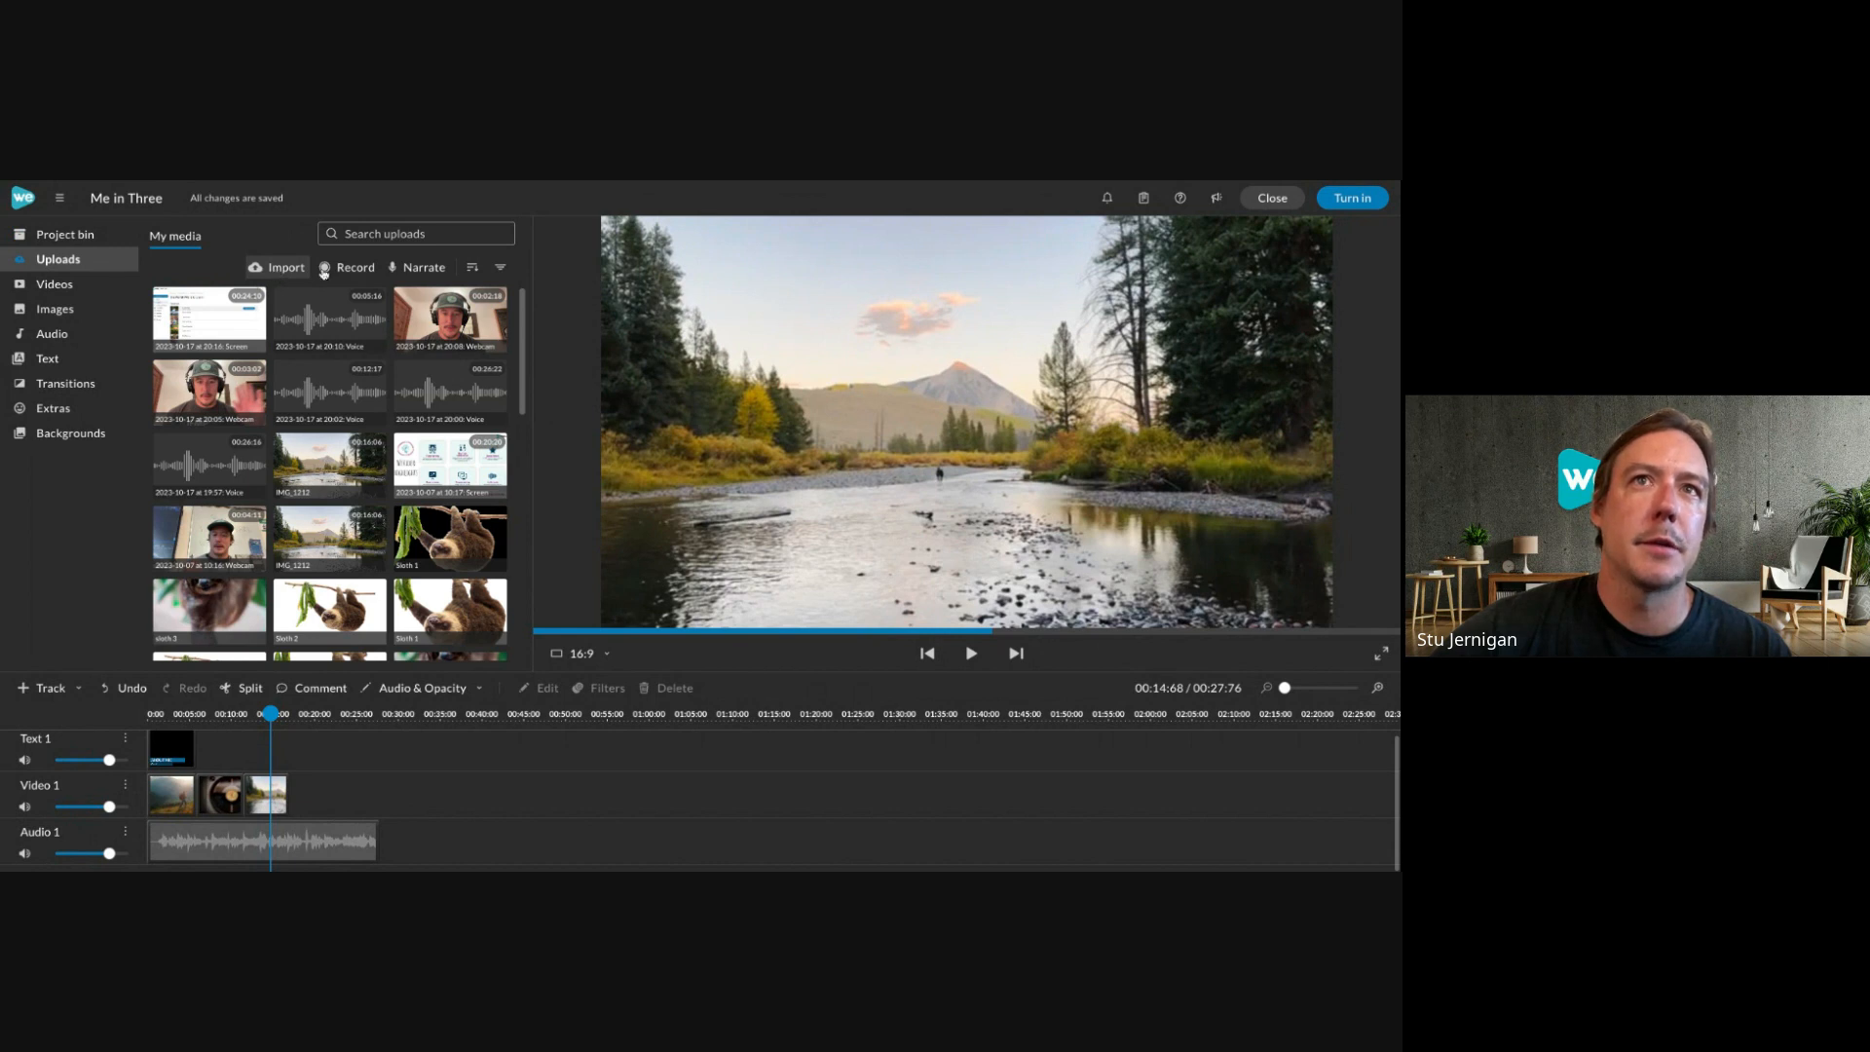
click(125, 234)
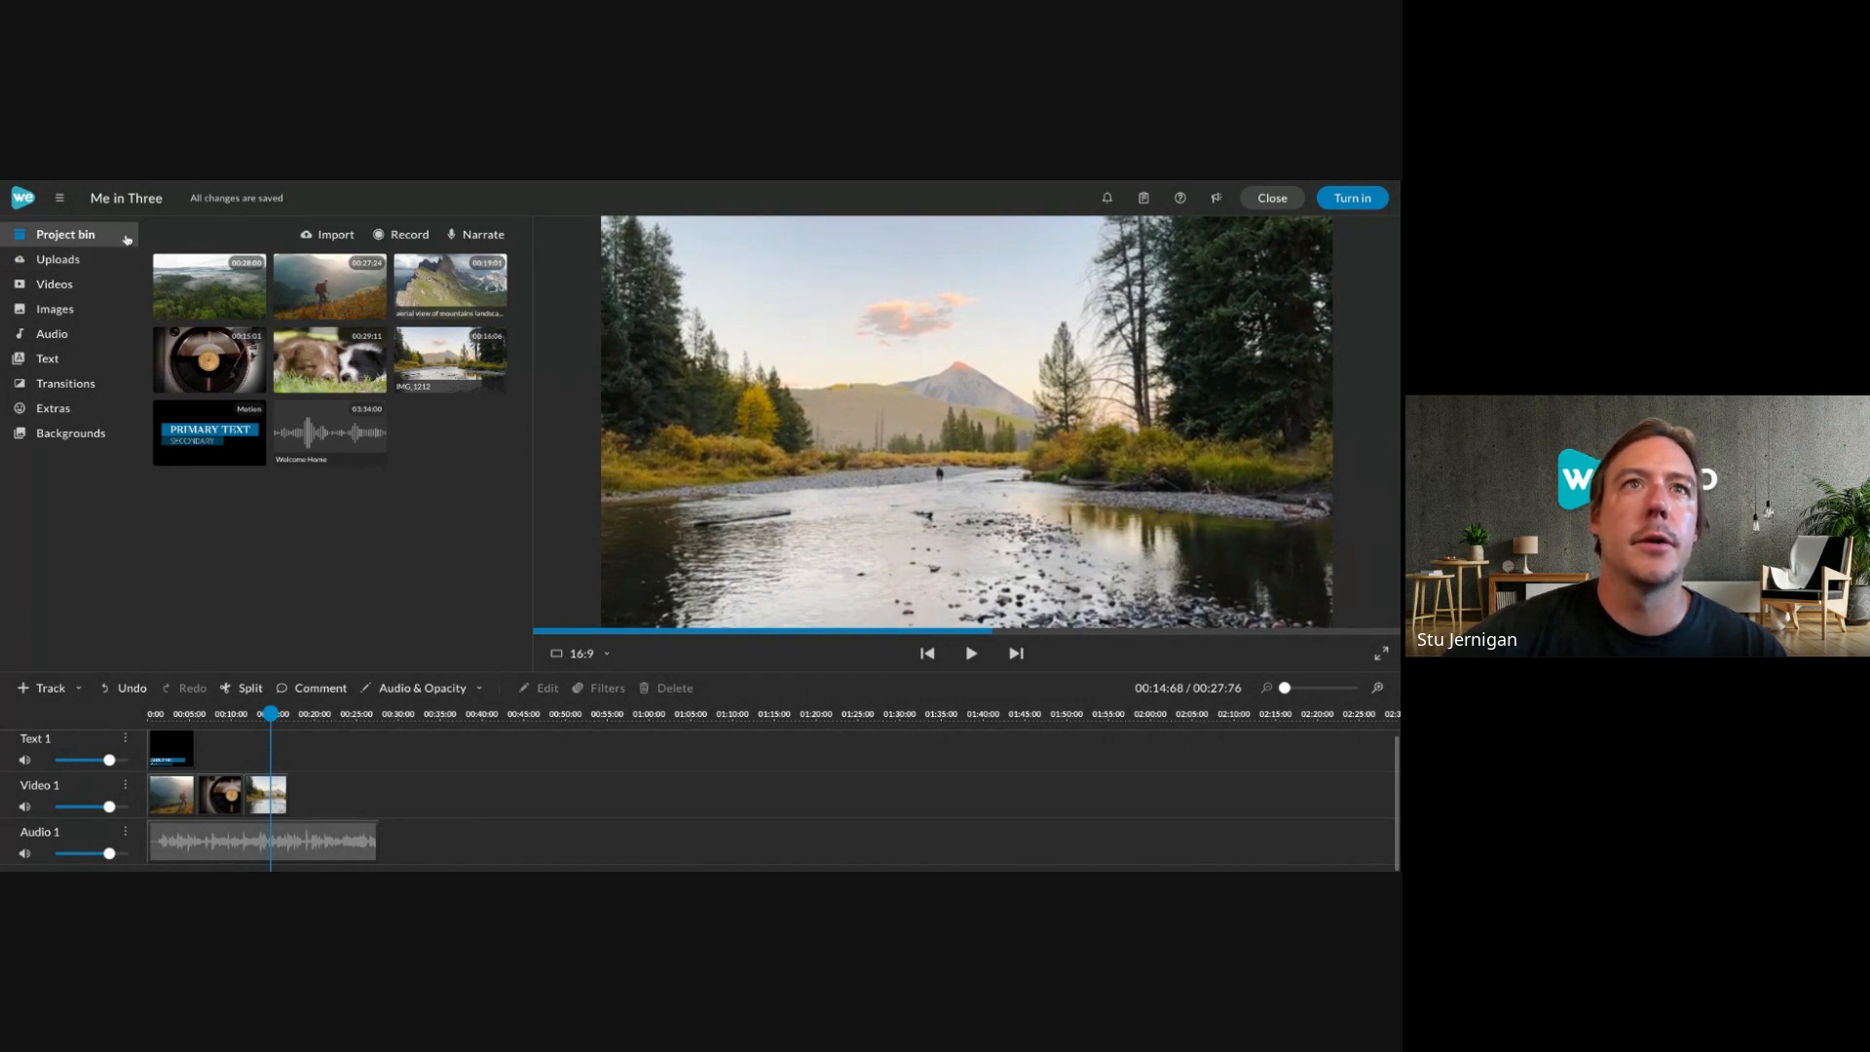
click(126, 259)
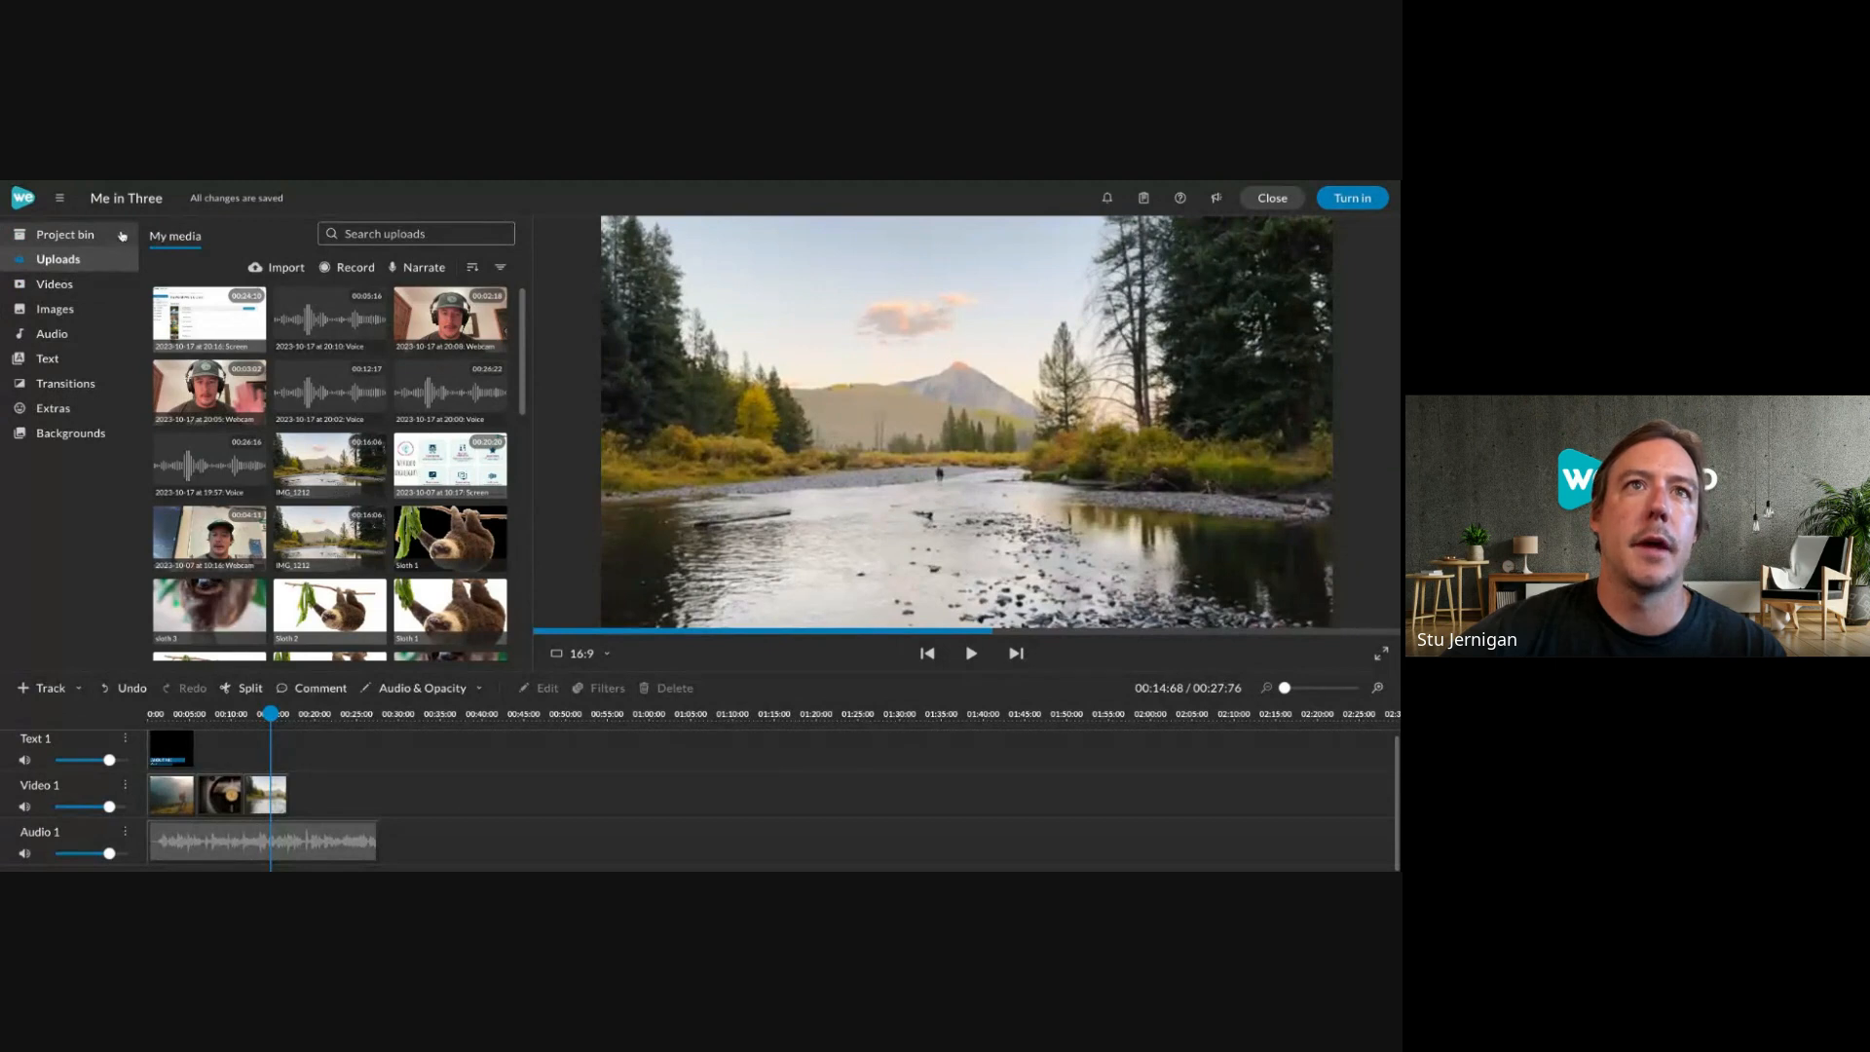
click(121, 234)
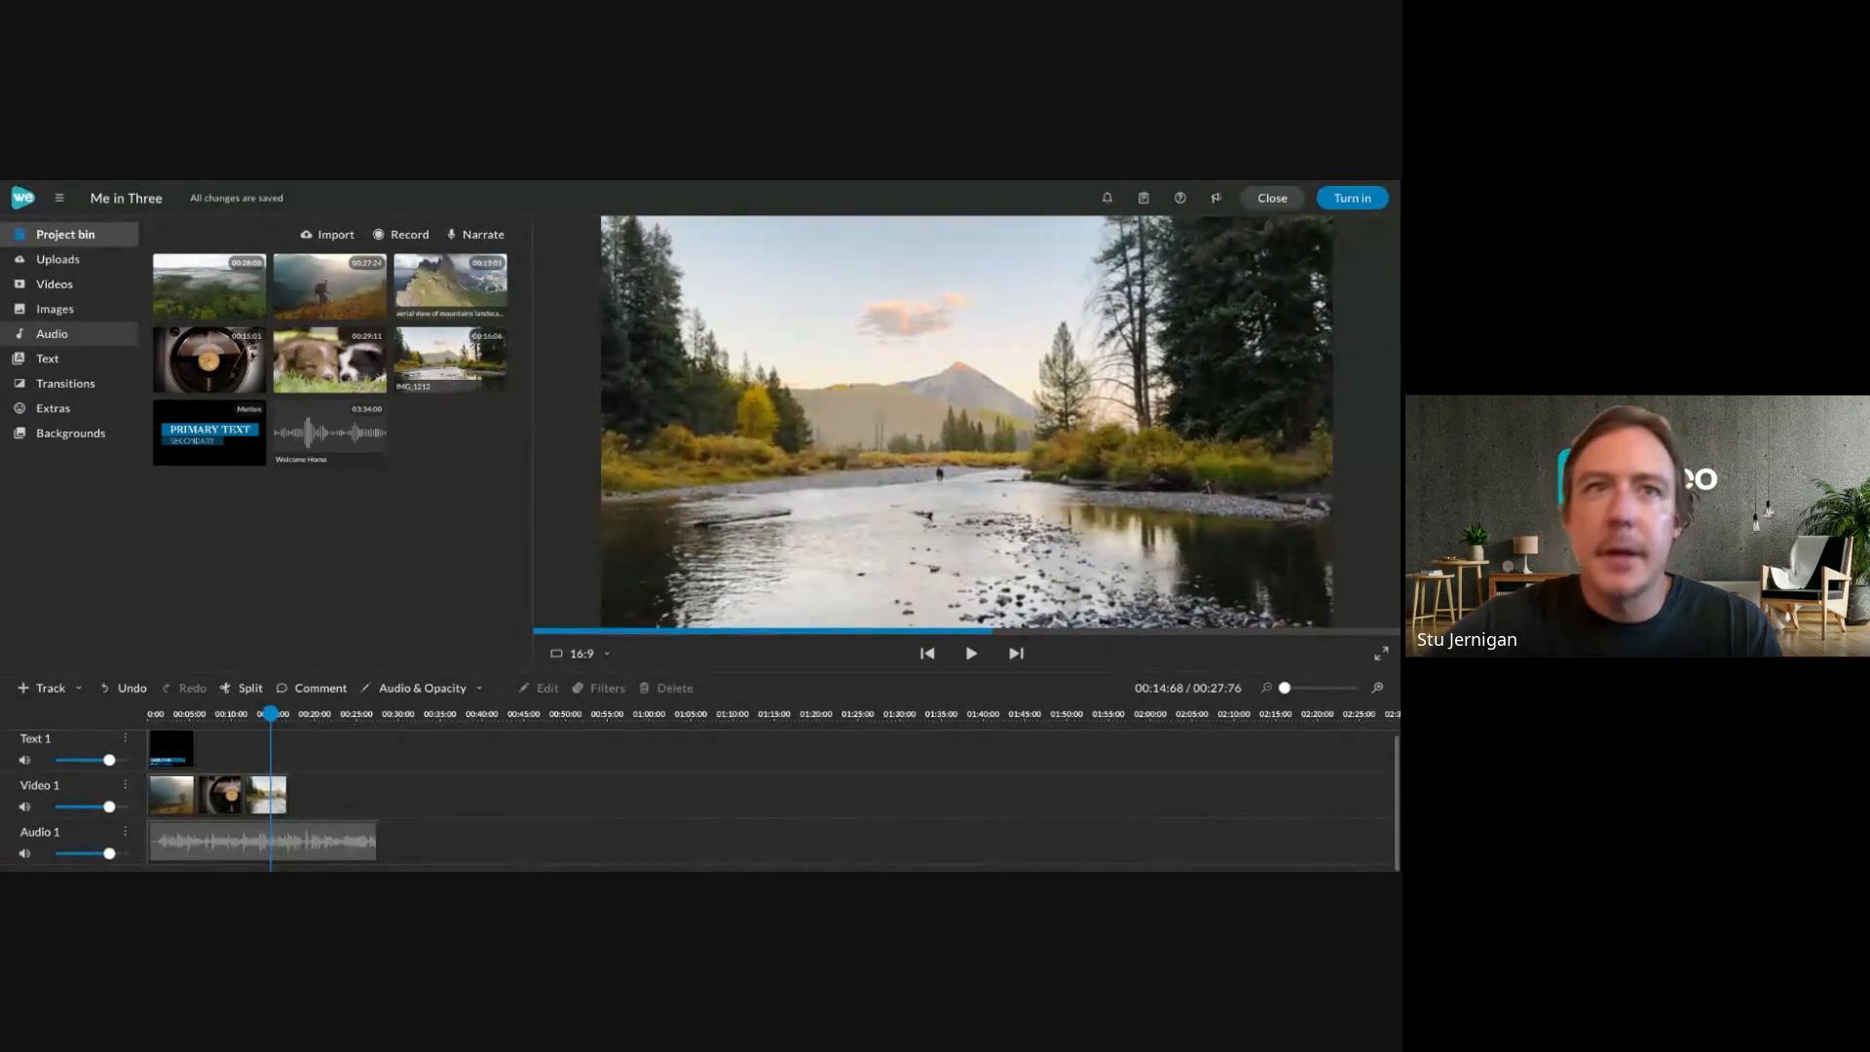
Preview the Cross fade, Cross blur and Cross Zoom transitions from the transitions library.
click(173, 747)
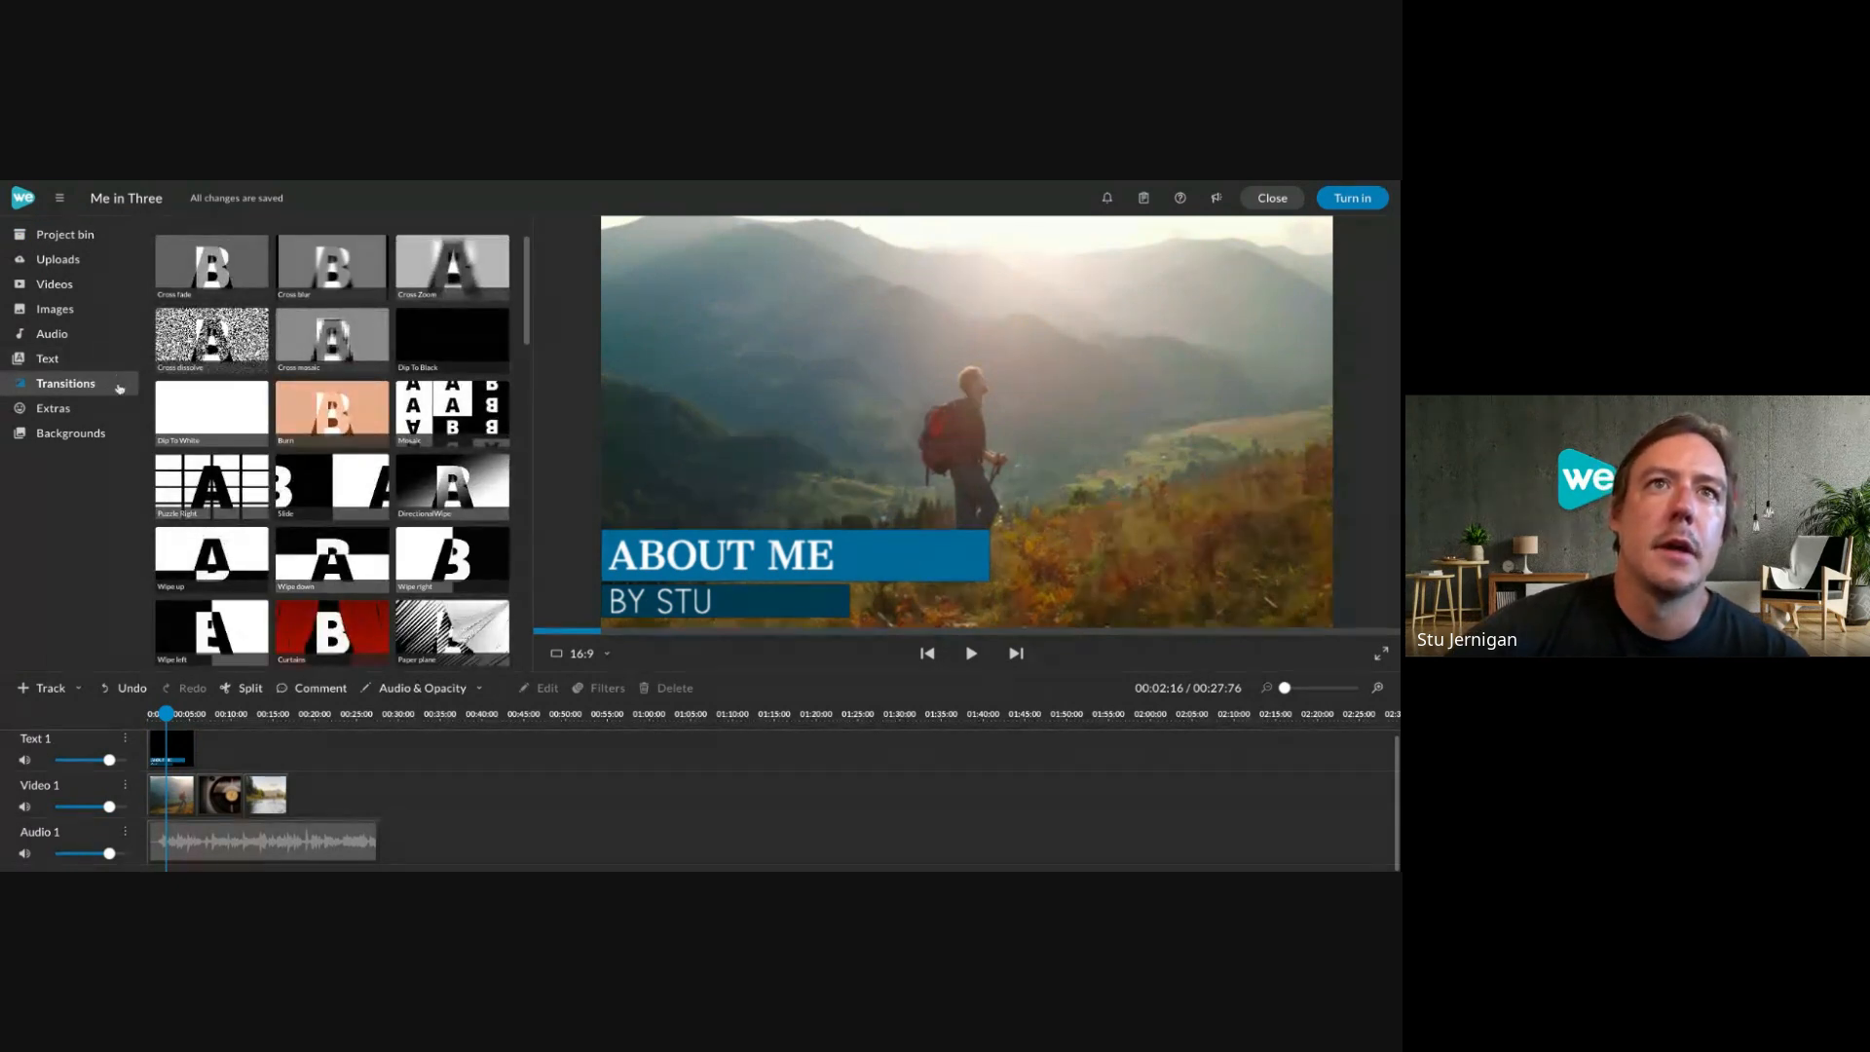
click(187, 260)
click(318, 277)
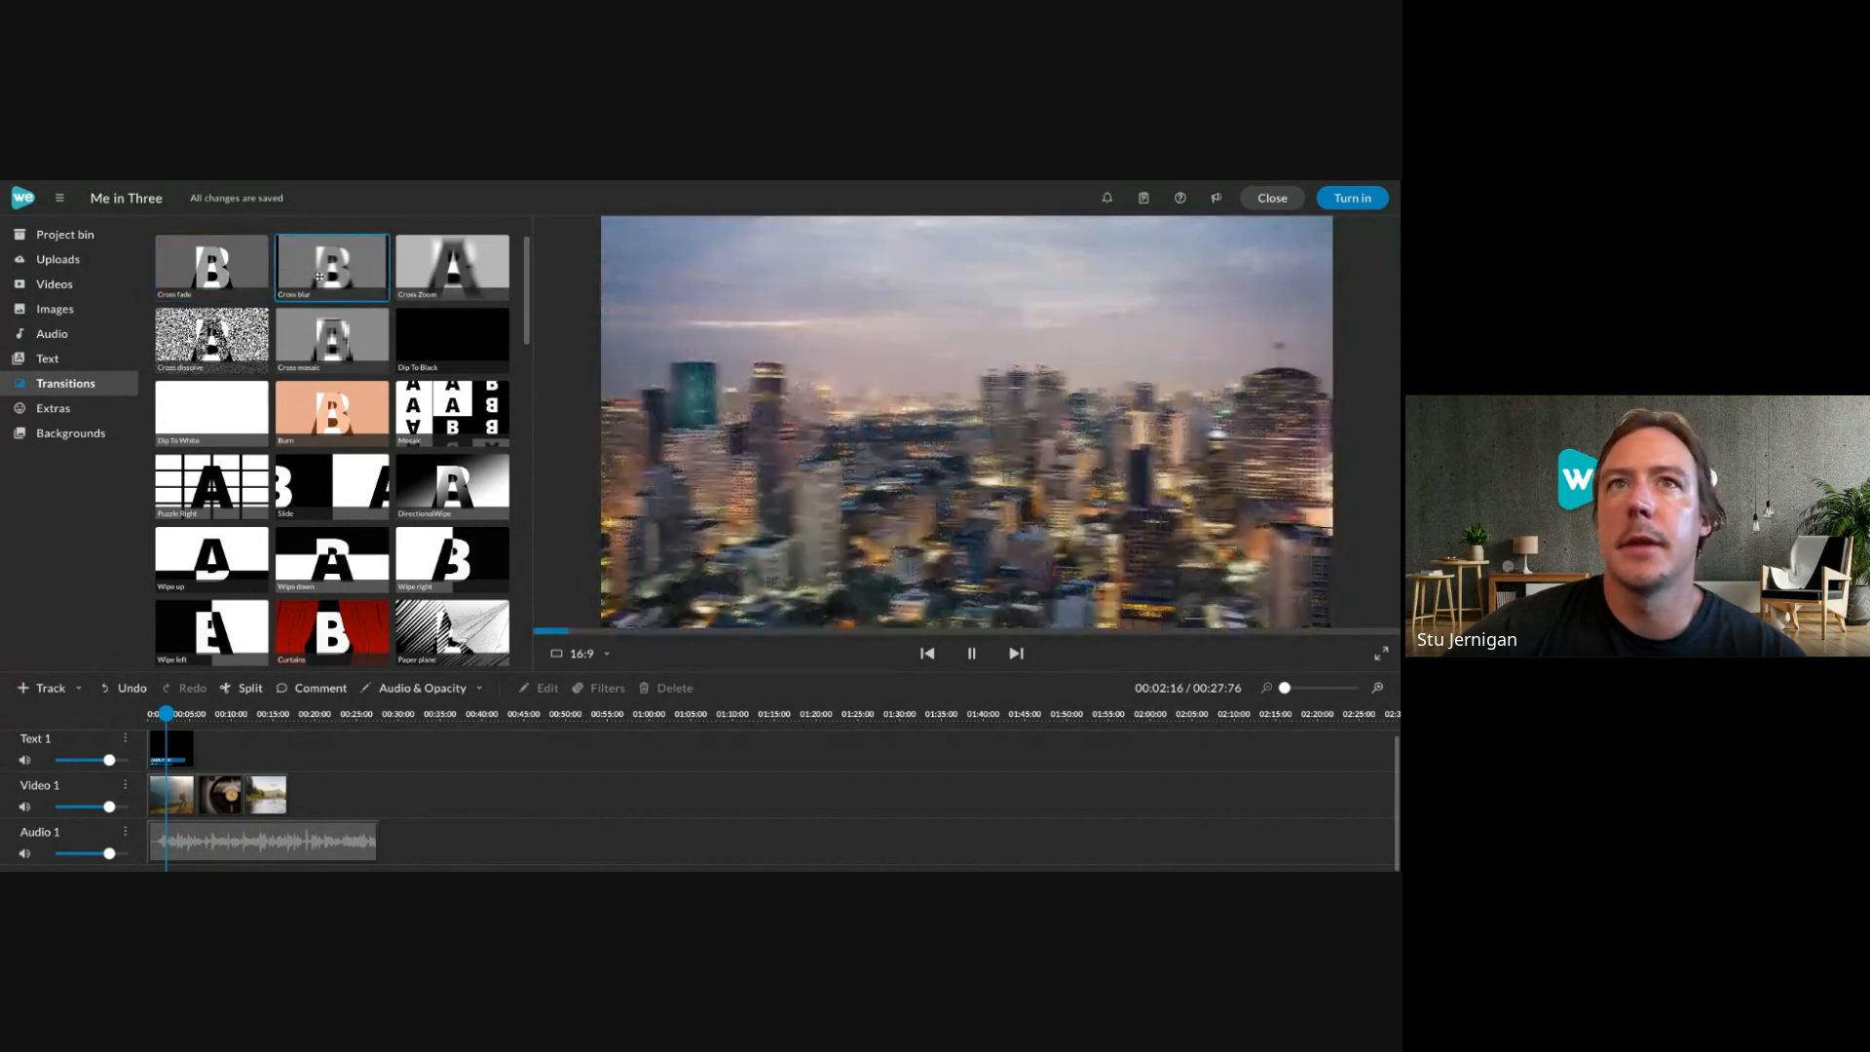
click(452, 265)
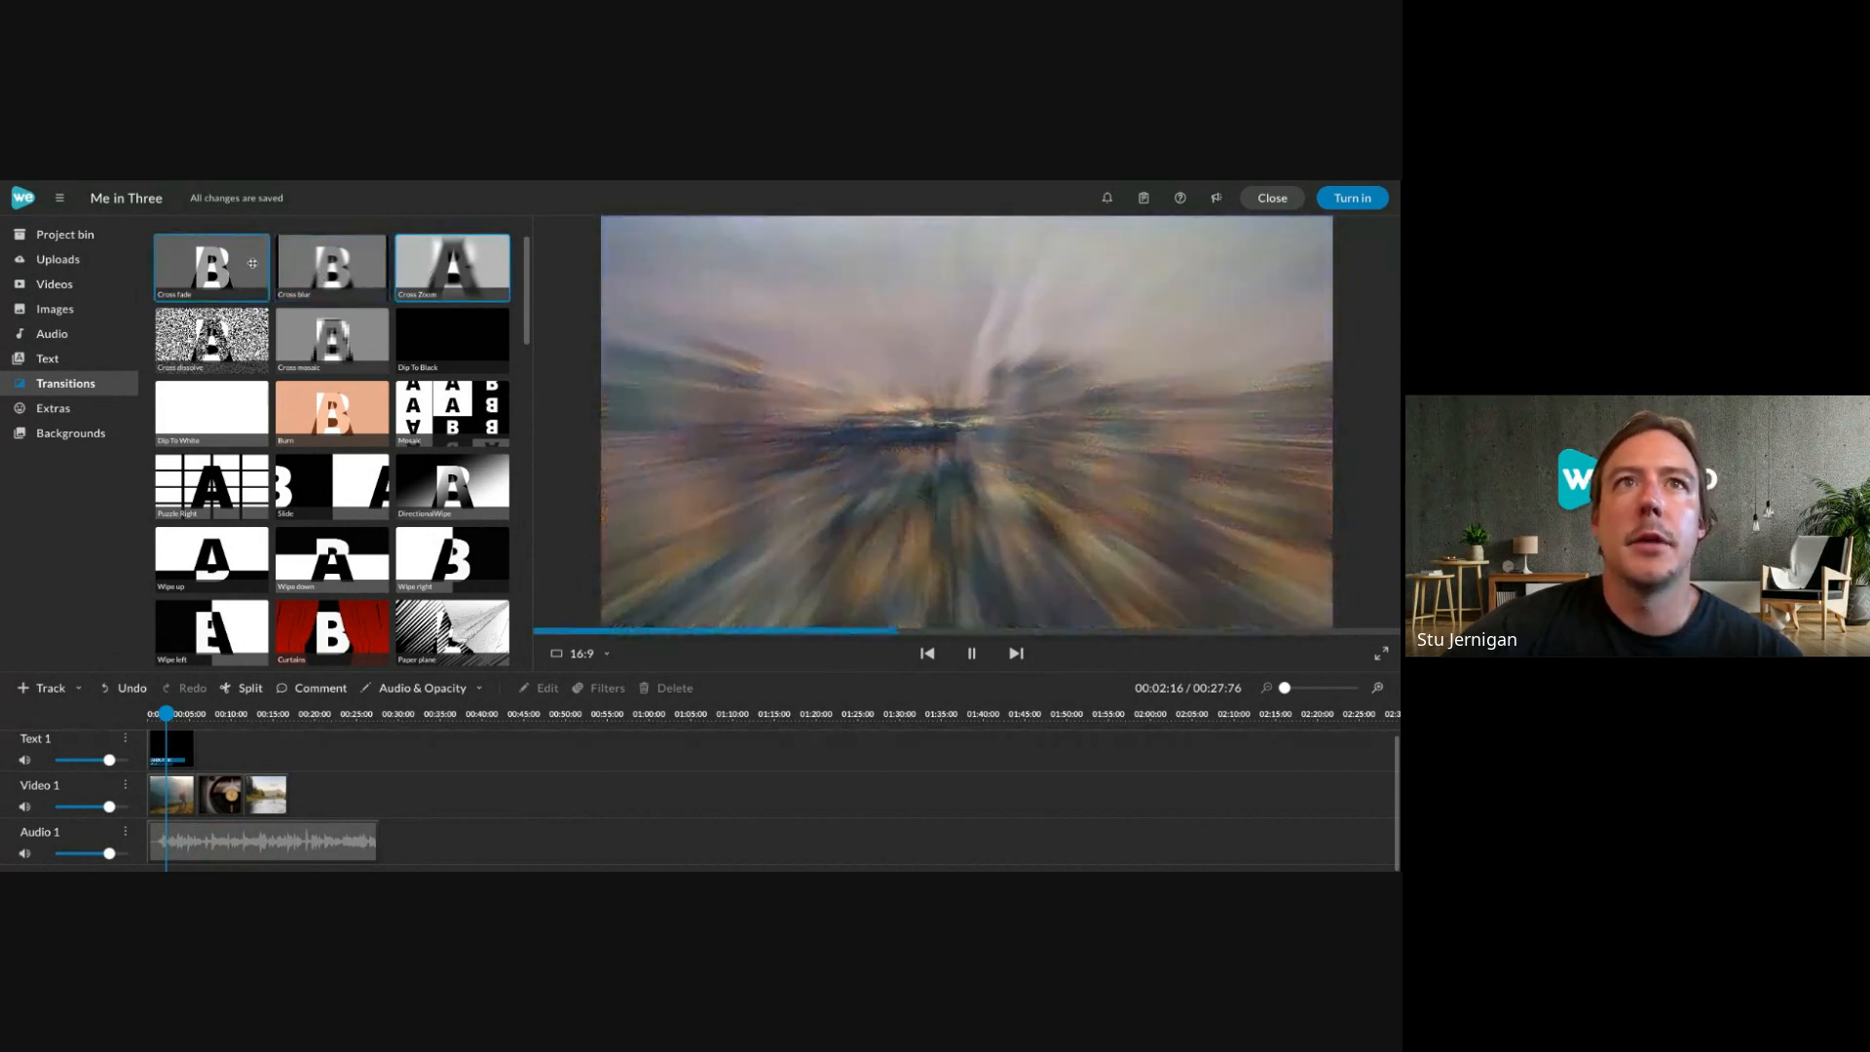
click(252, 263)
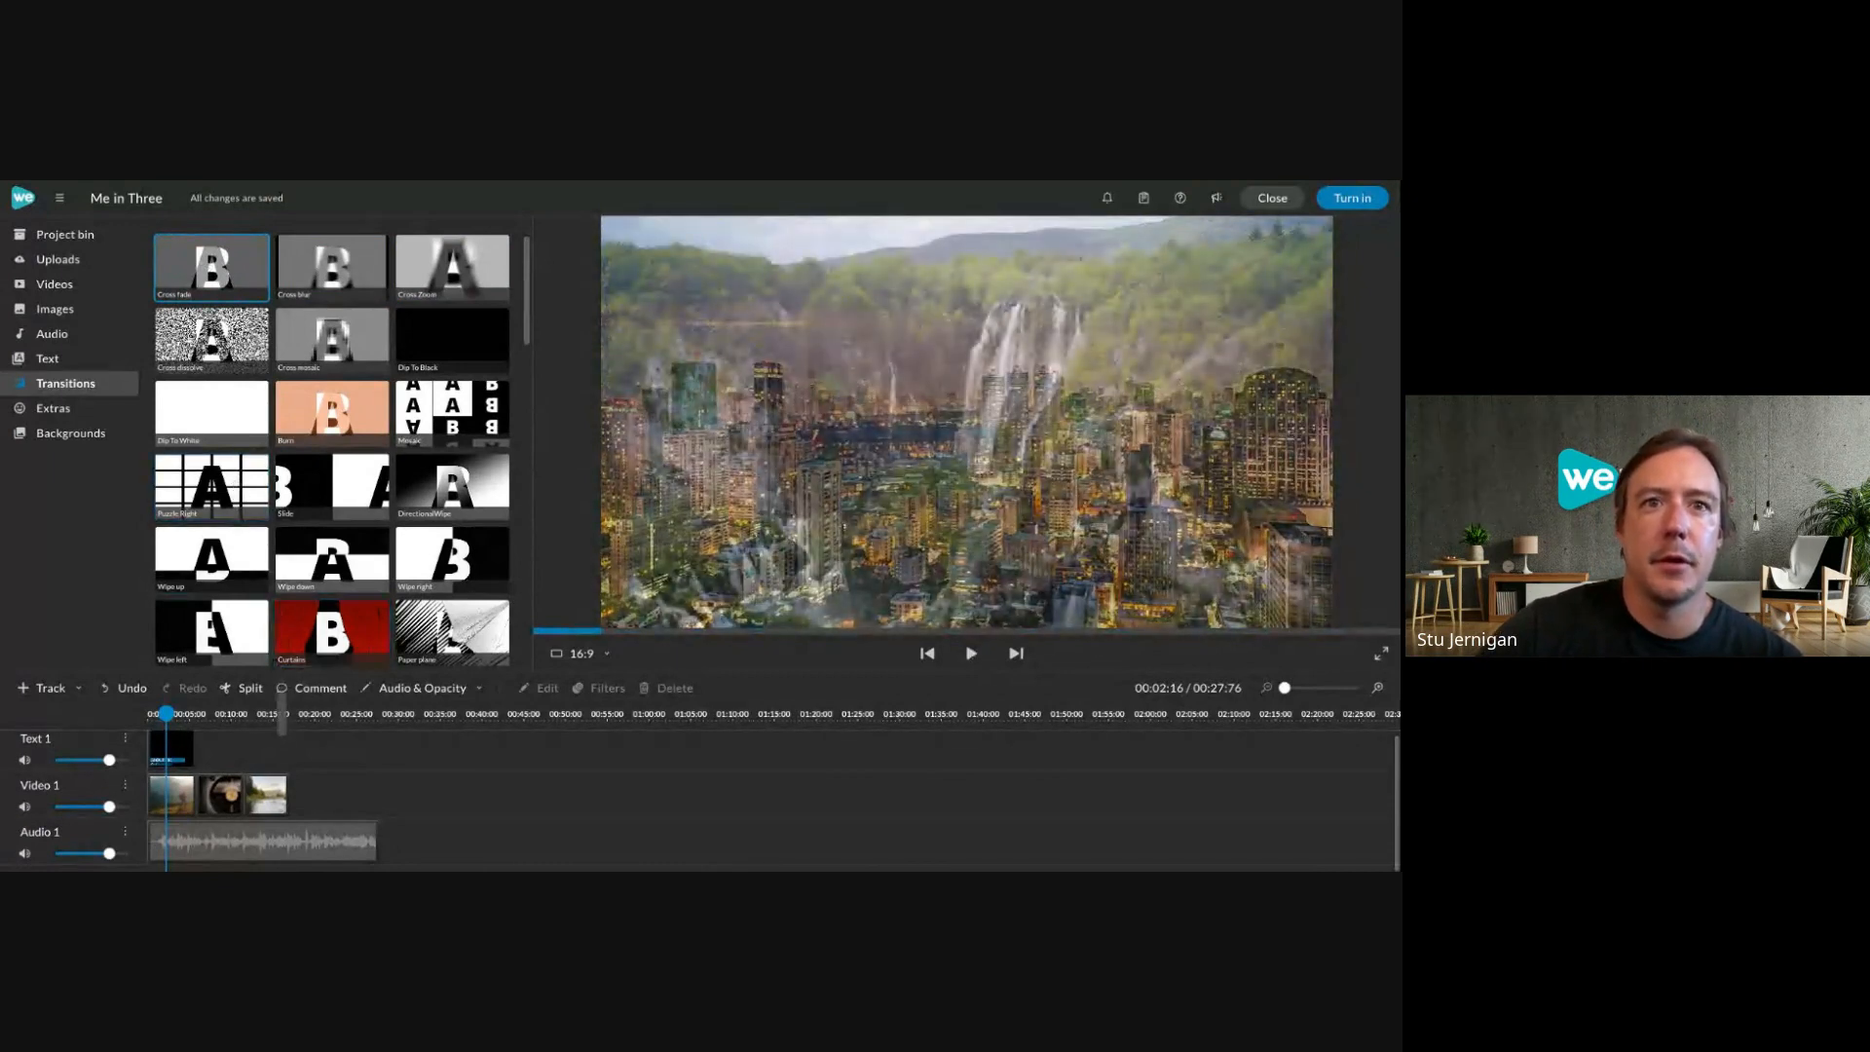
Add a Dip To Black transition to the end of the river clip on Video 1.
click(281, 715)
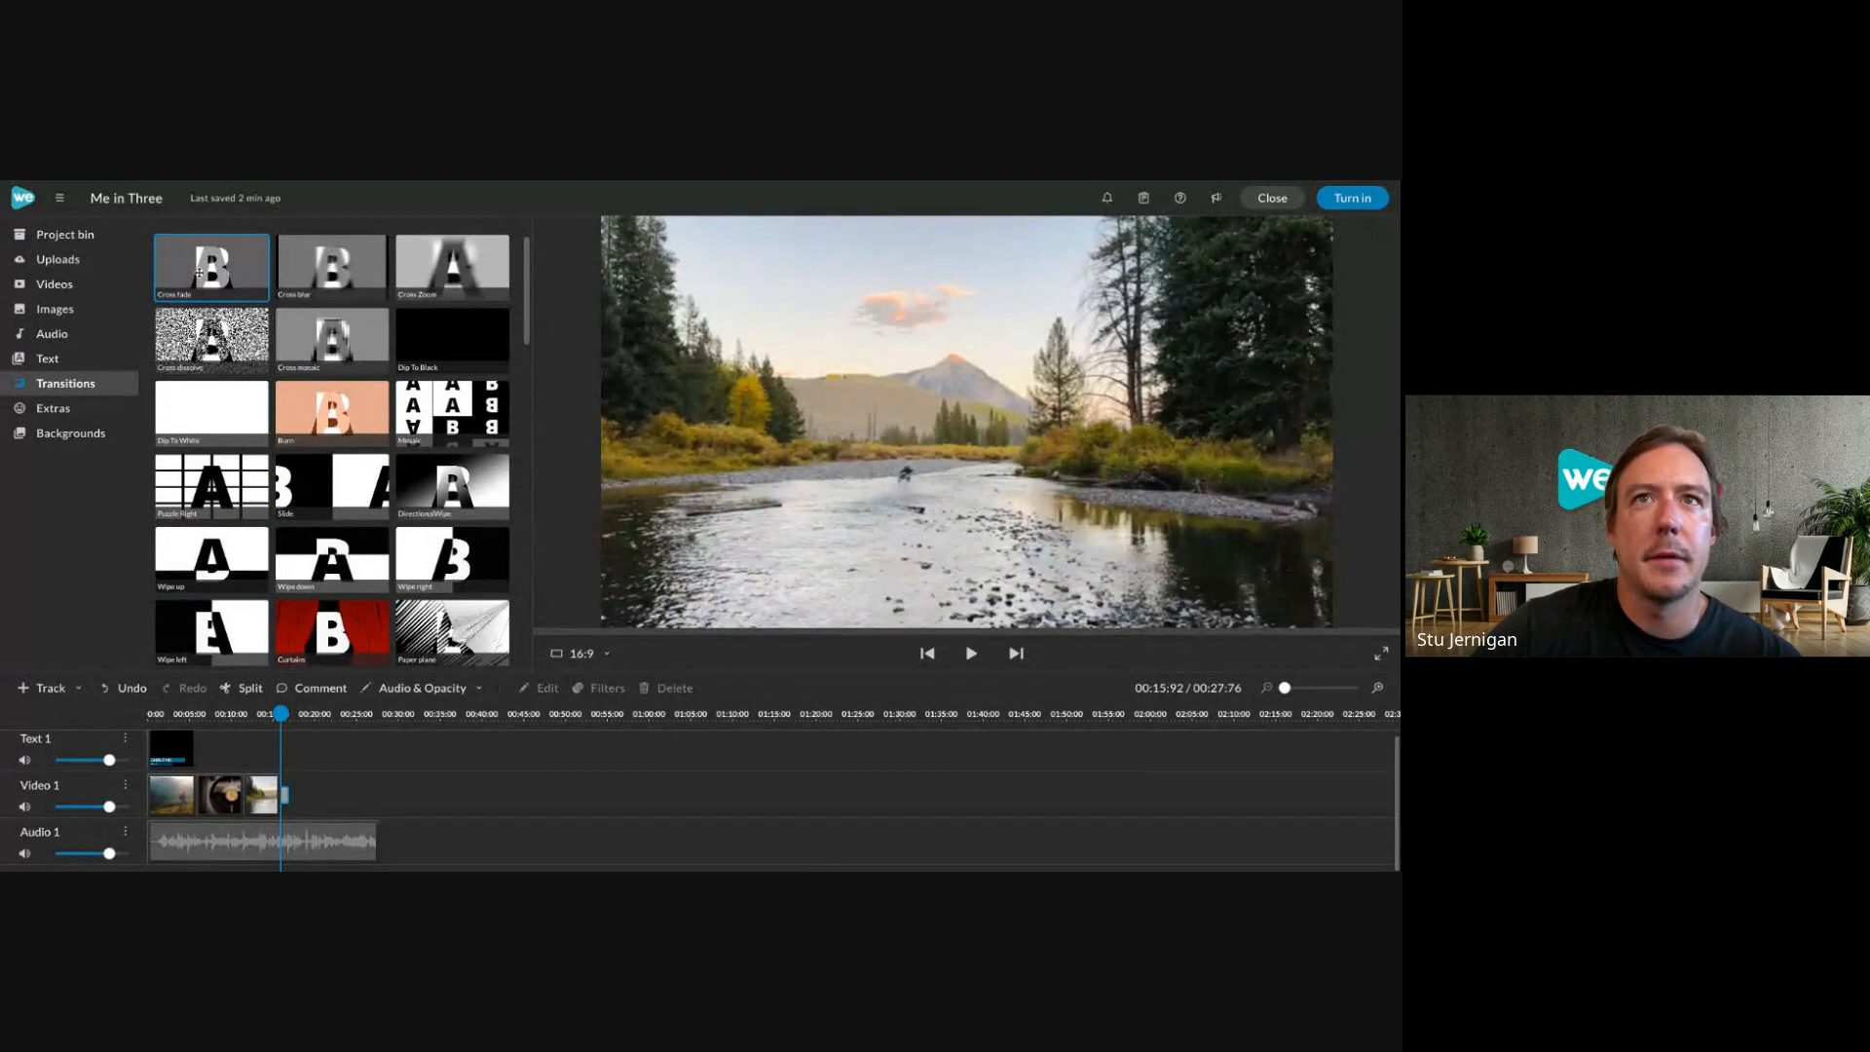
click(456, 351)
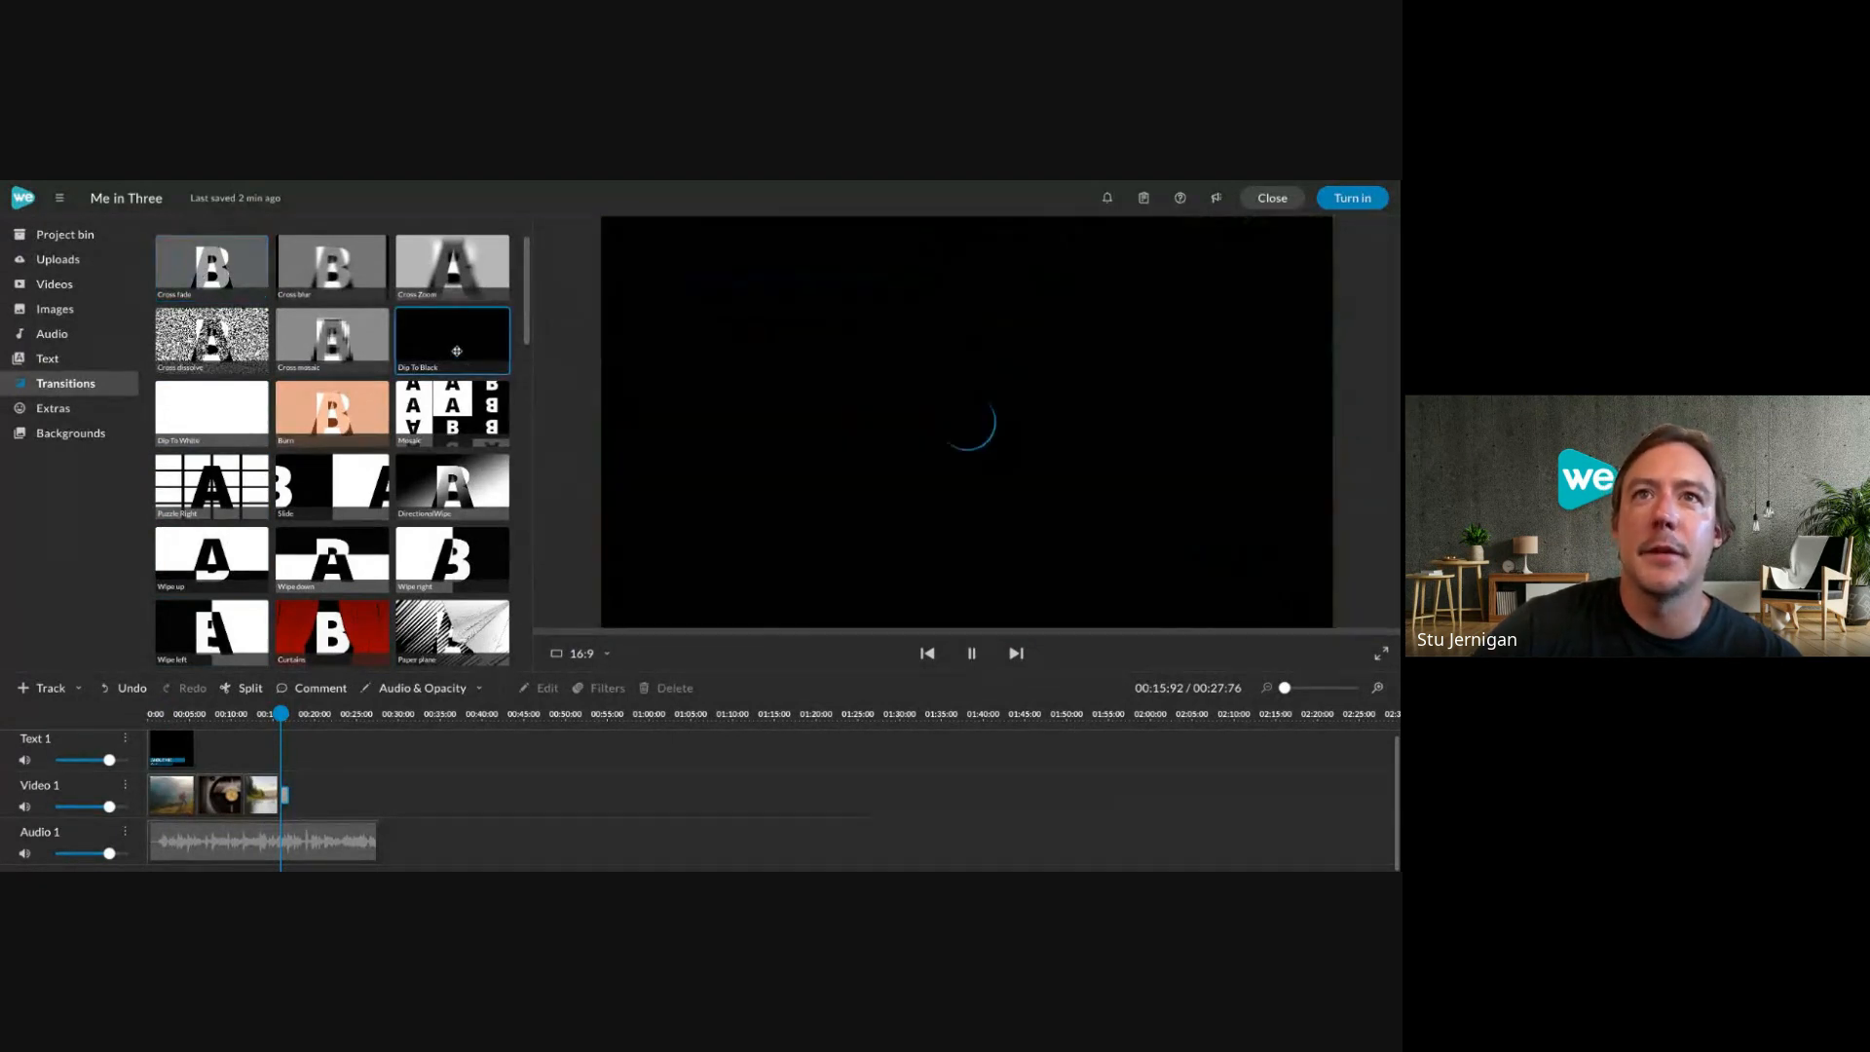
drag(457, 350, 286, 799)
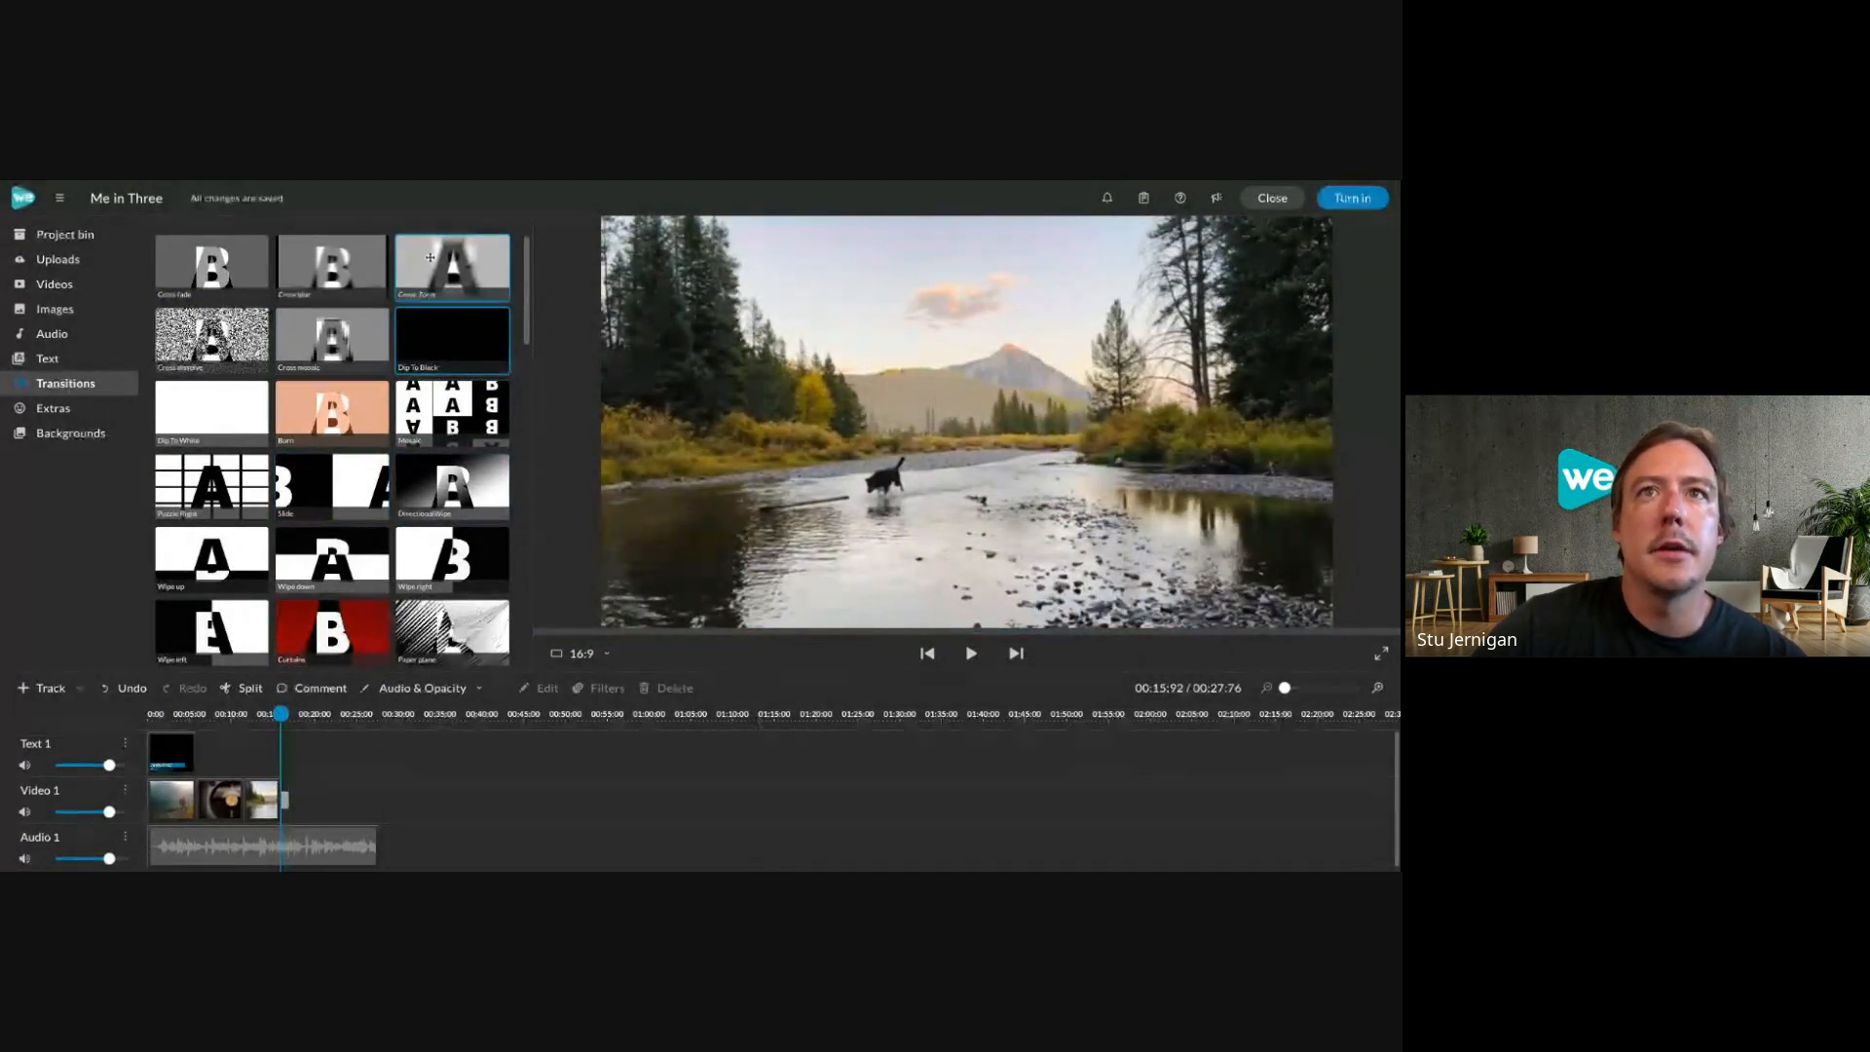
Add a Cross fade between the record player and river clips on Video 1 and play it back.
click(181, 269)
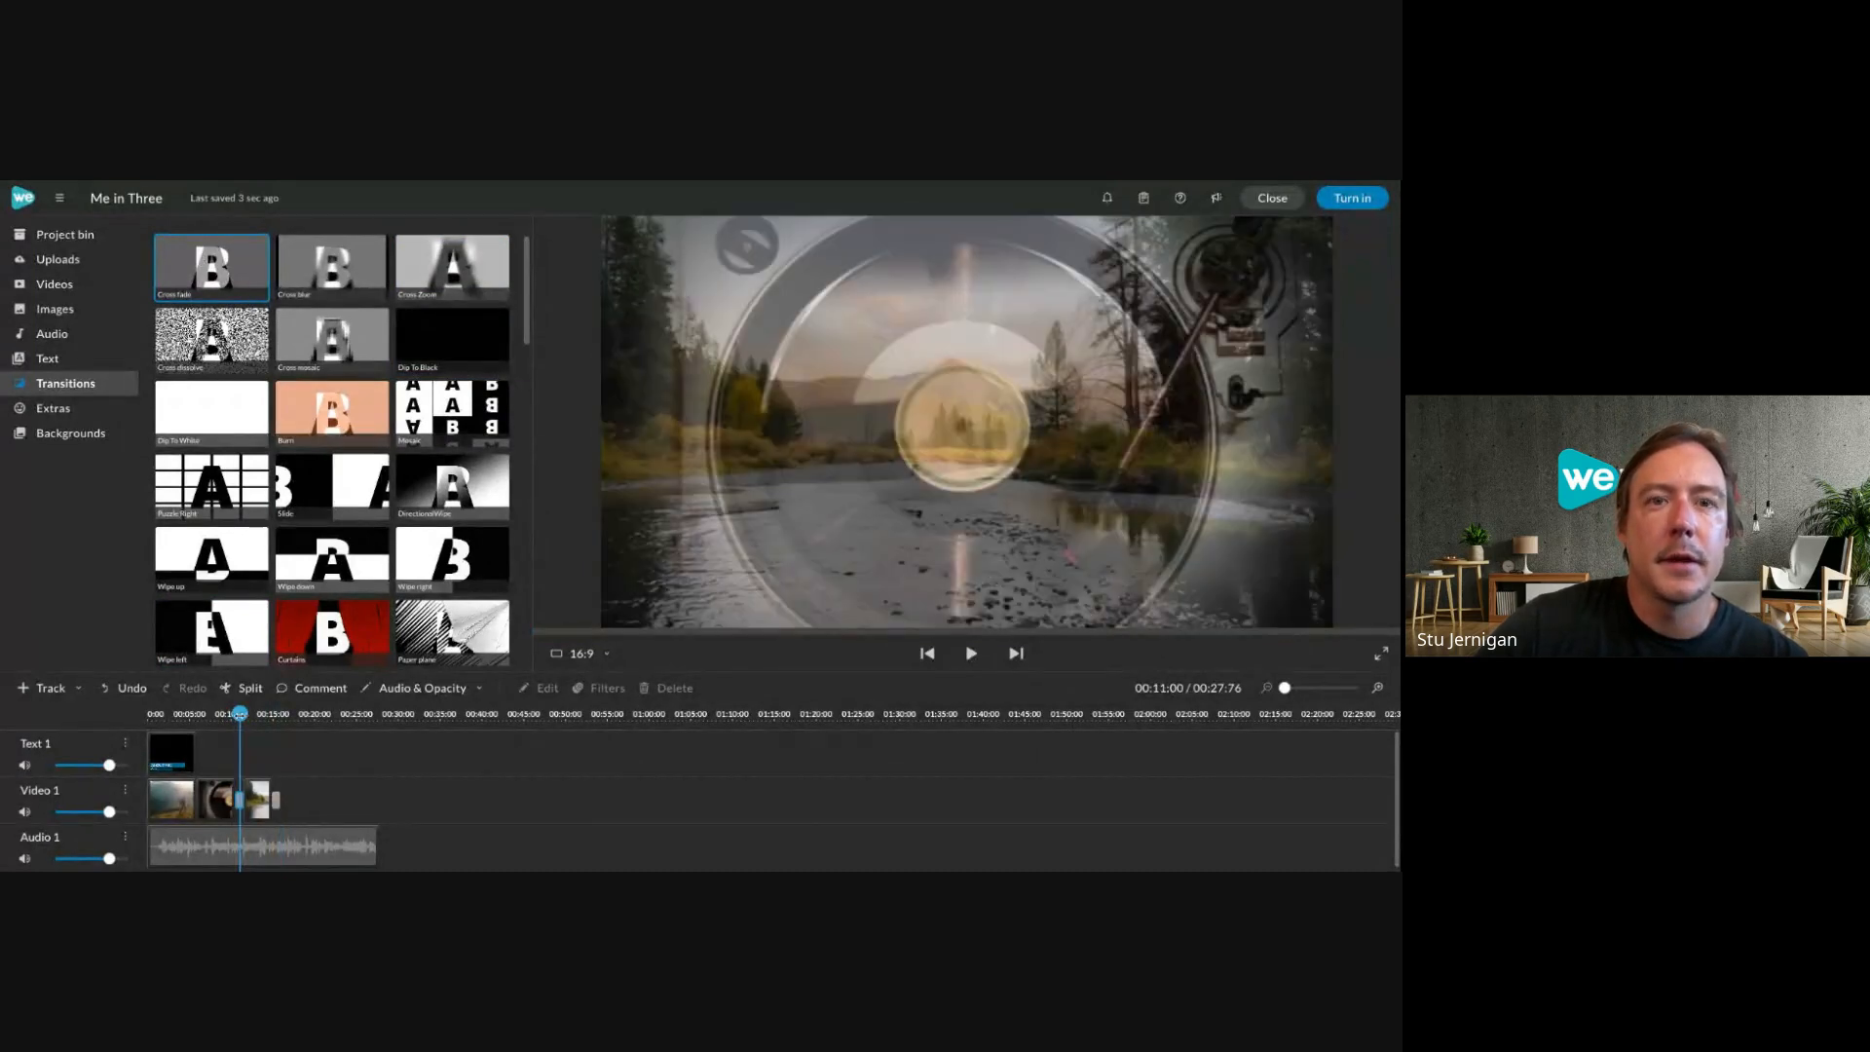
key(space)
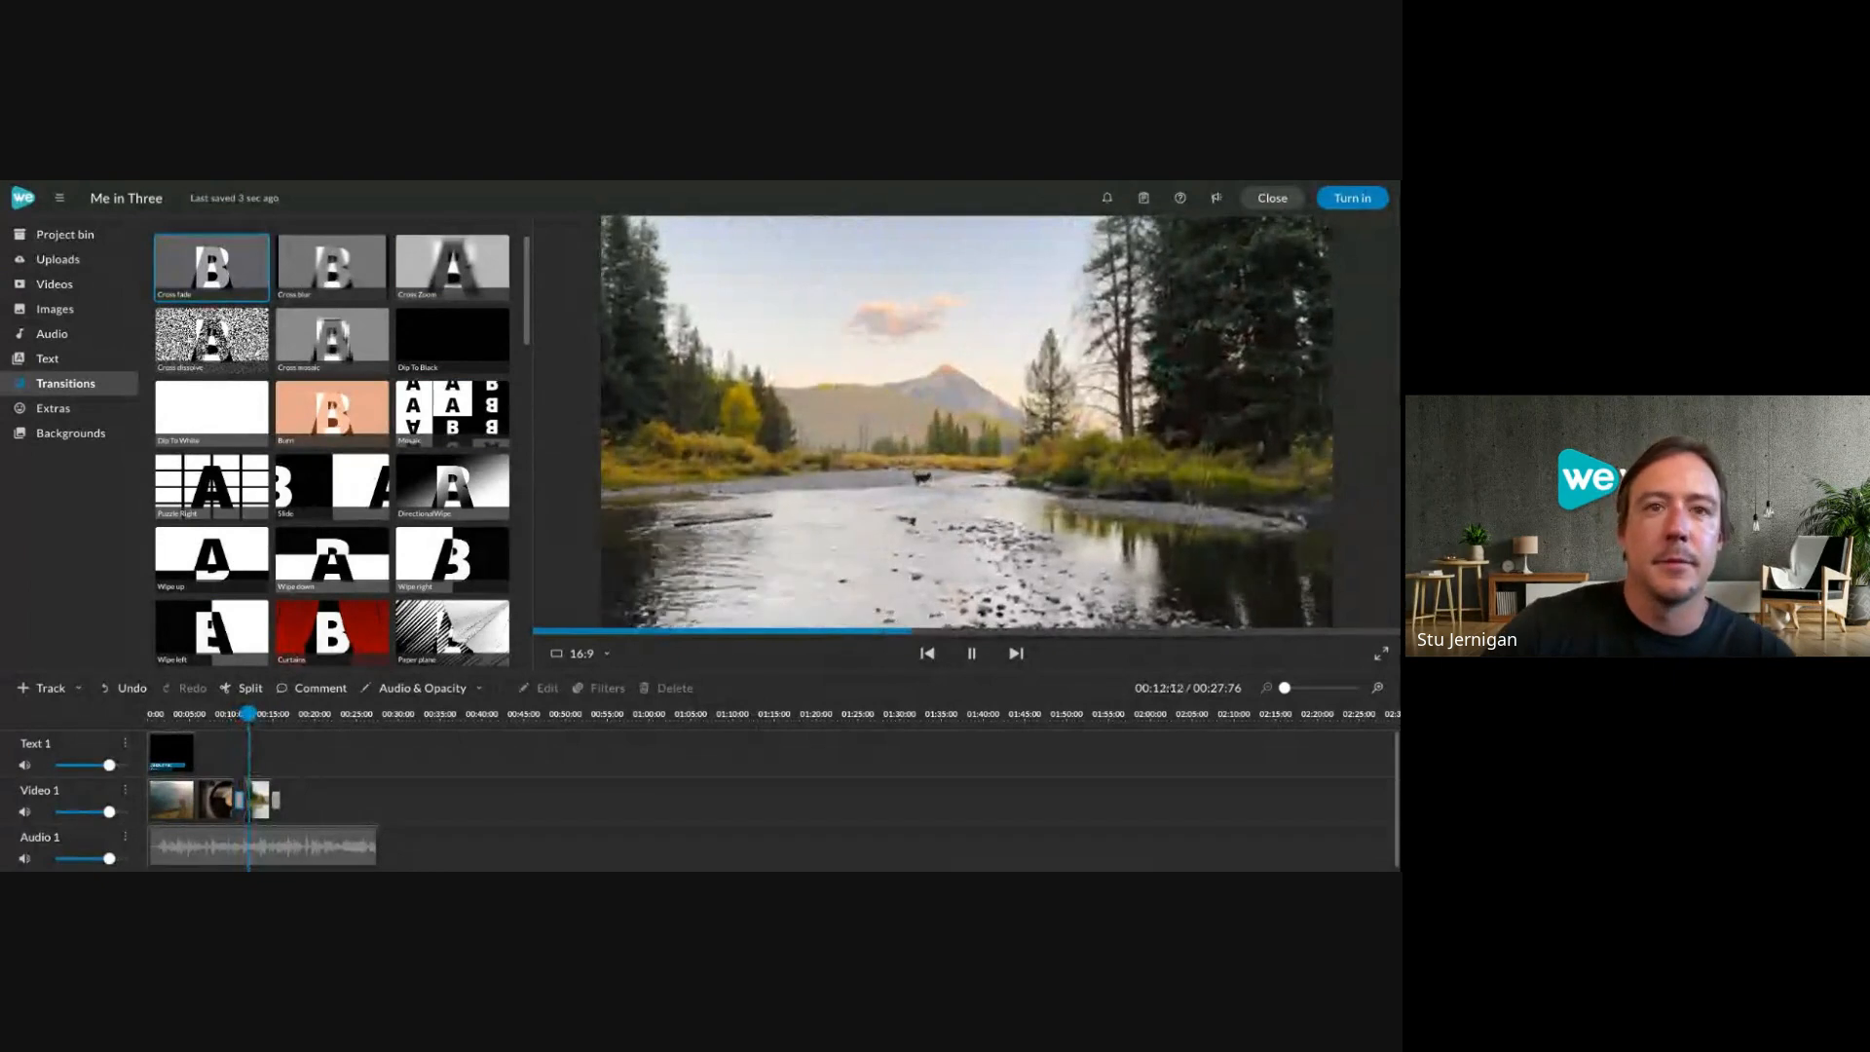
key(space)
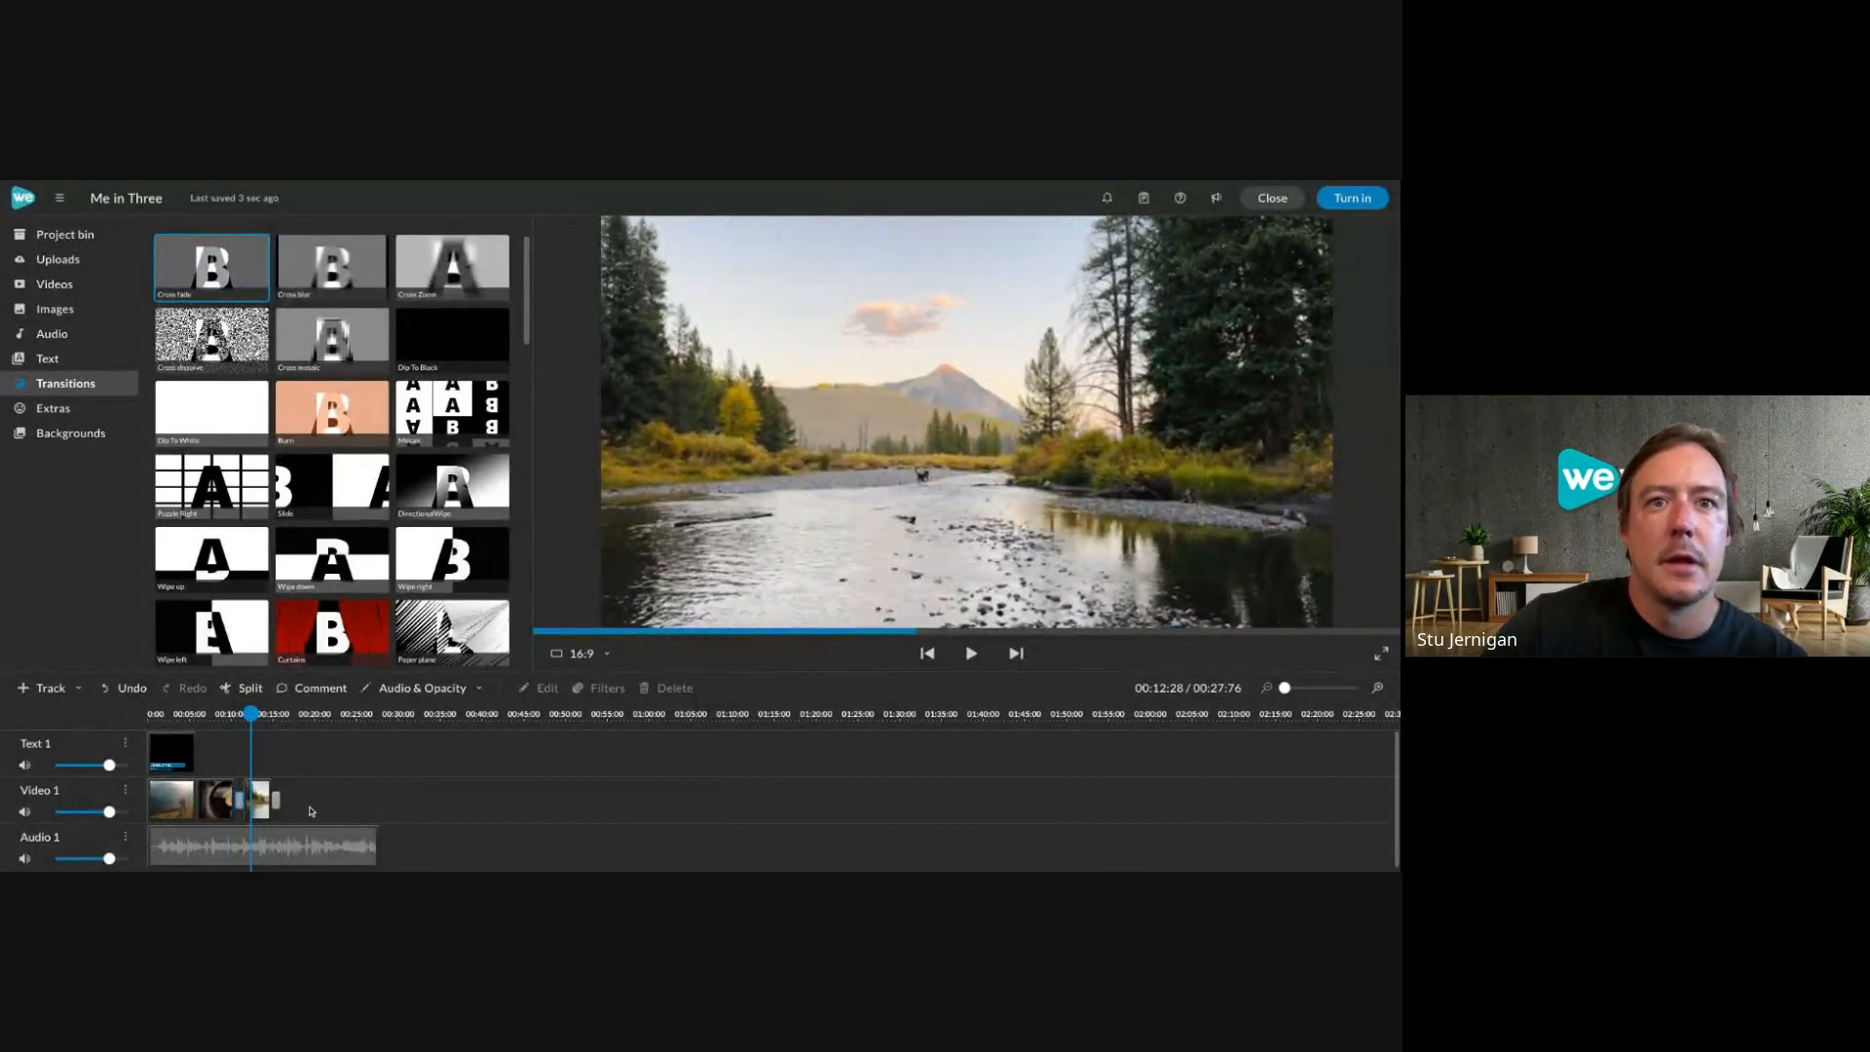
Trim the end of the Audio 1 music clip to about 00:15:92 and play back the whole project from the start.
scroll(311, 812, down, 1)
click(275, 838)
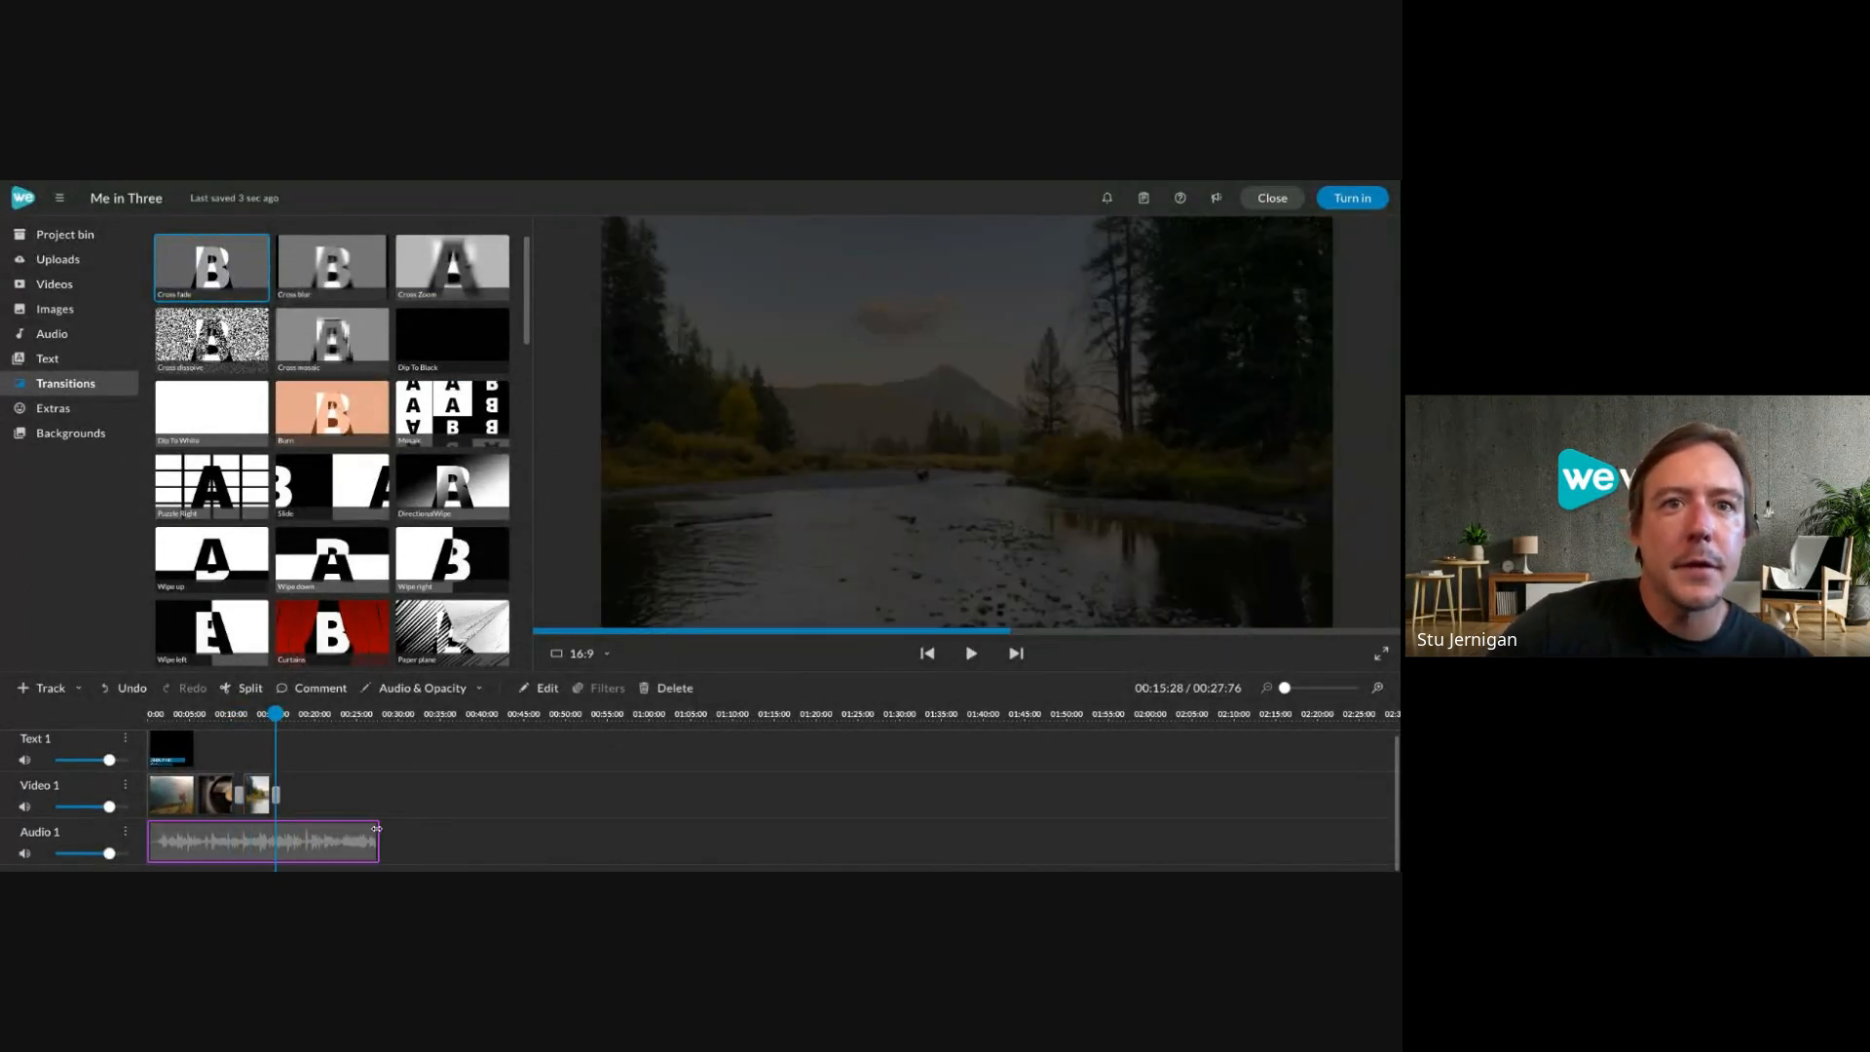
drag(377, 829, 281, 829)
drag(280, 715, 148, 716)
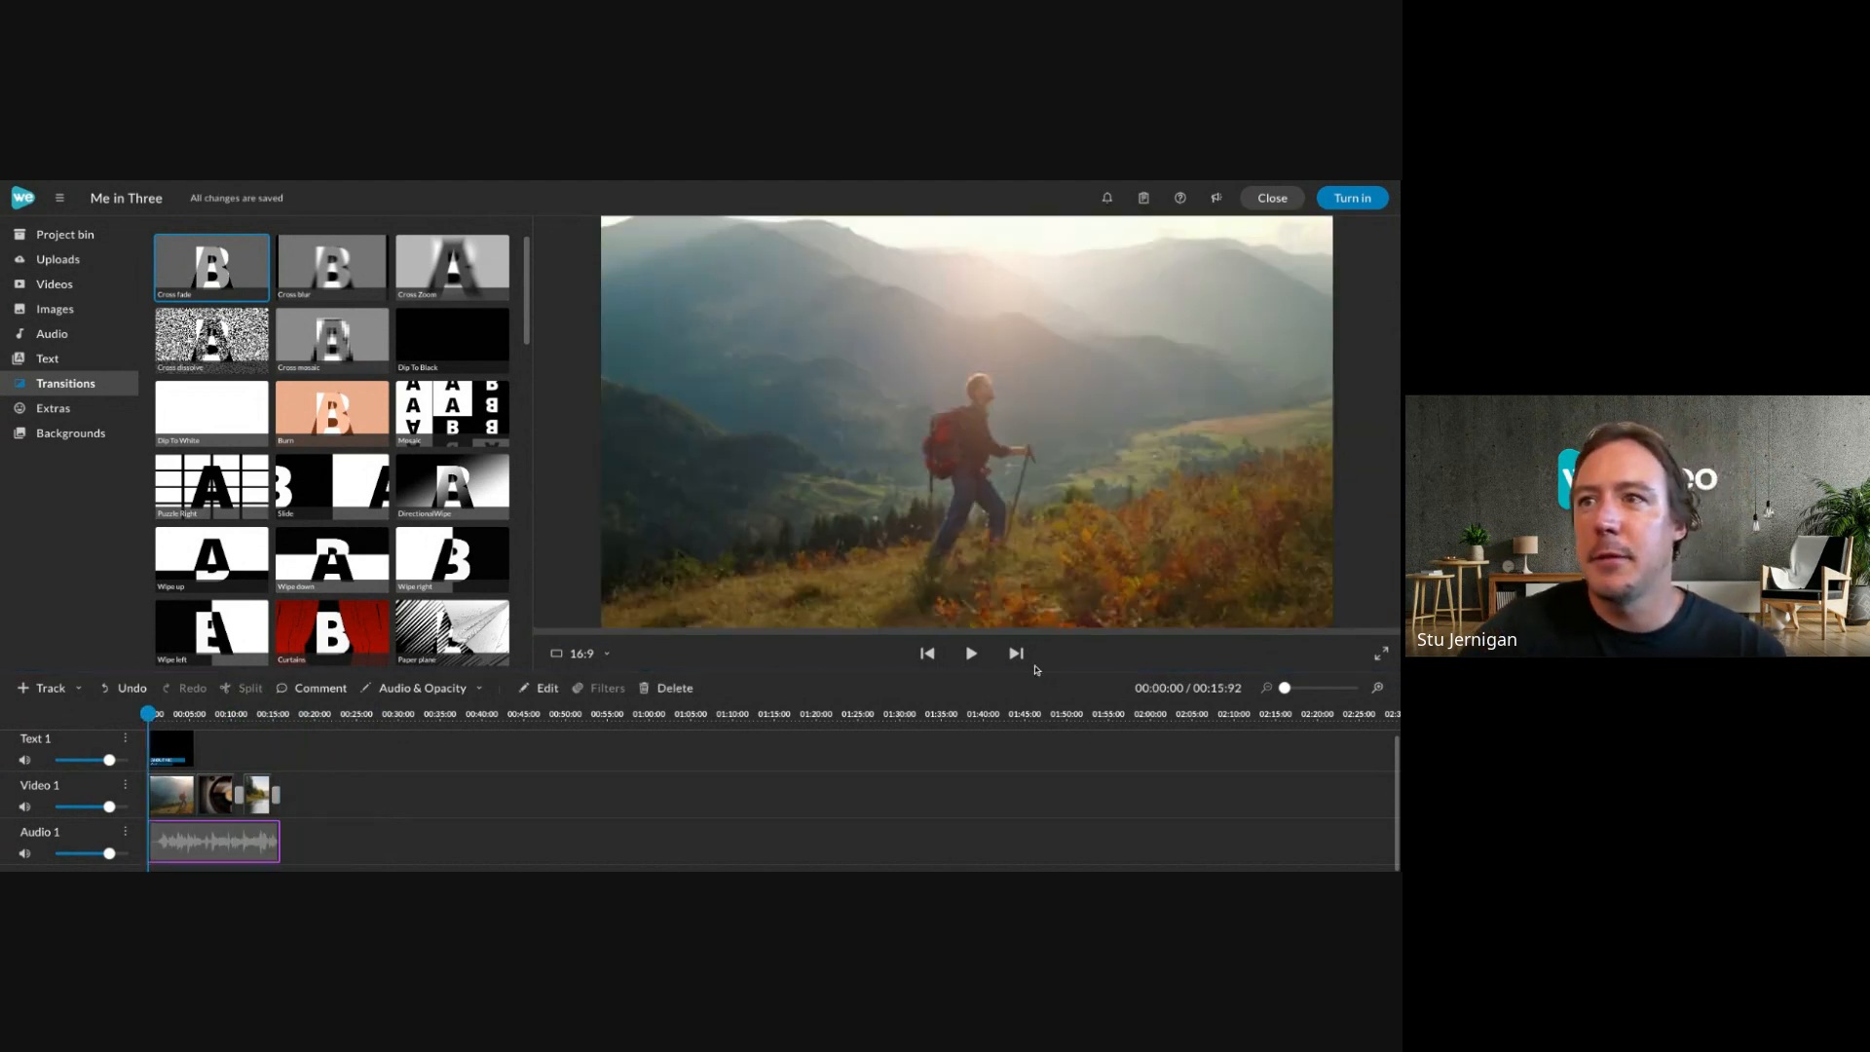
click(971, 653)
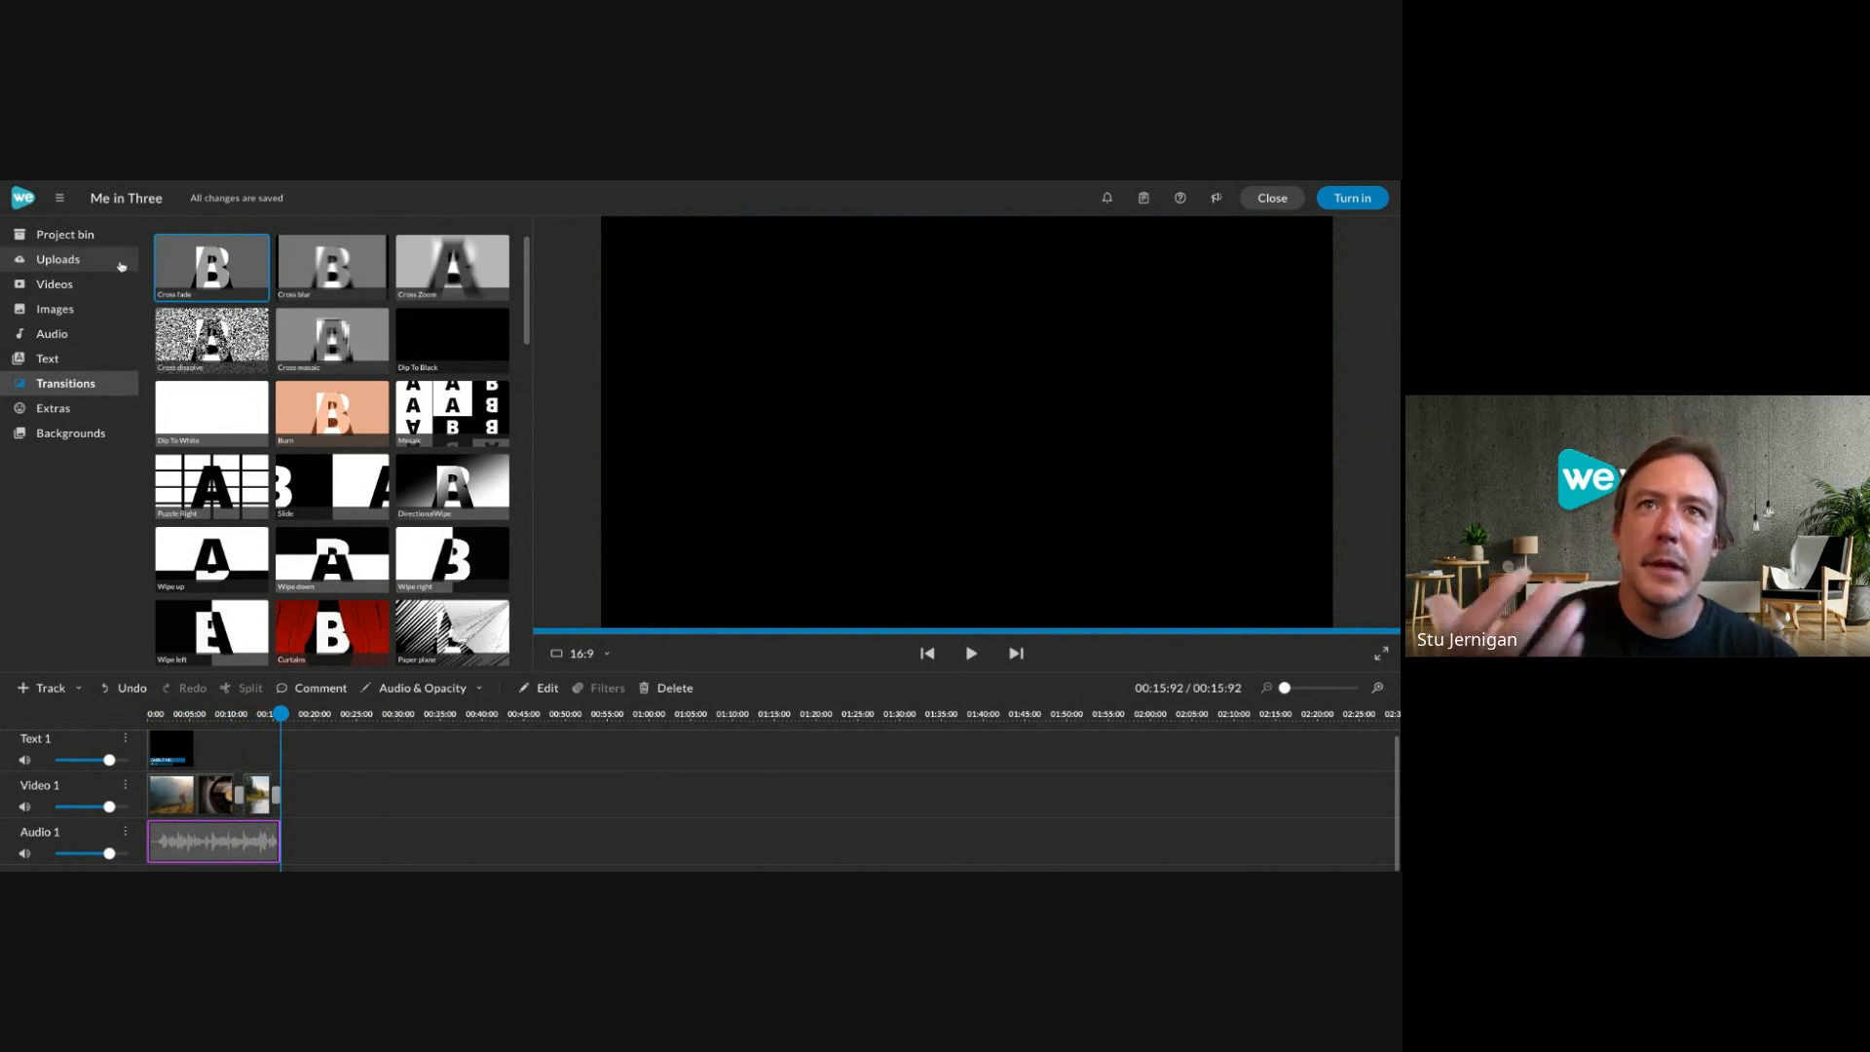
Add the first Special subtitle text to Text 1 above the record player clip and stretch its box across the full frame width.
click(121, 363)
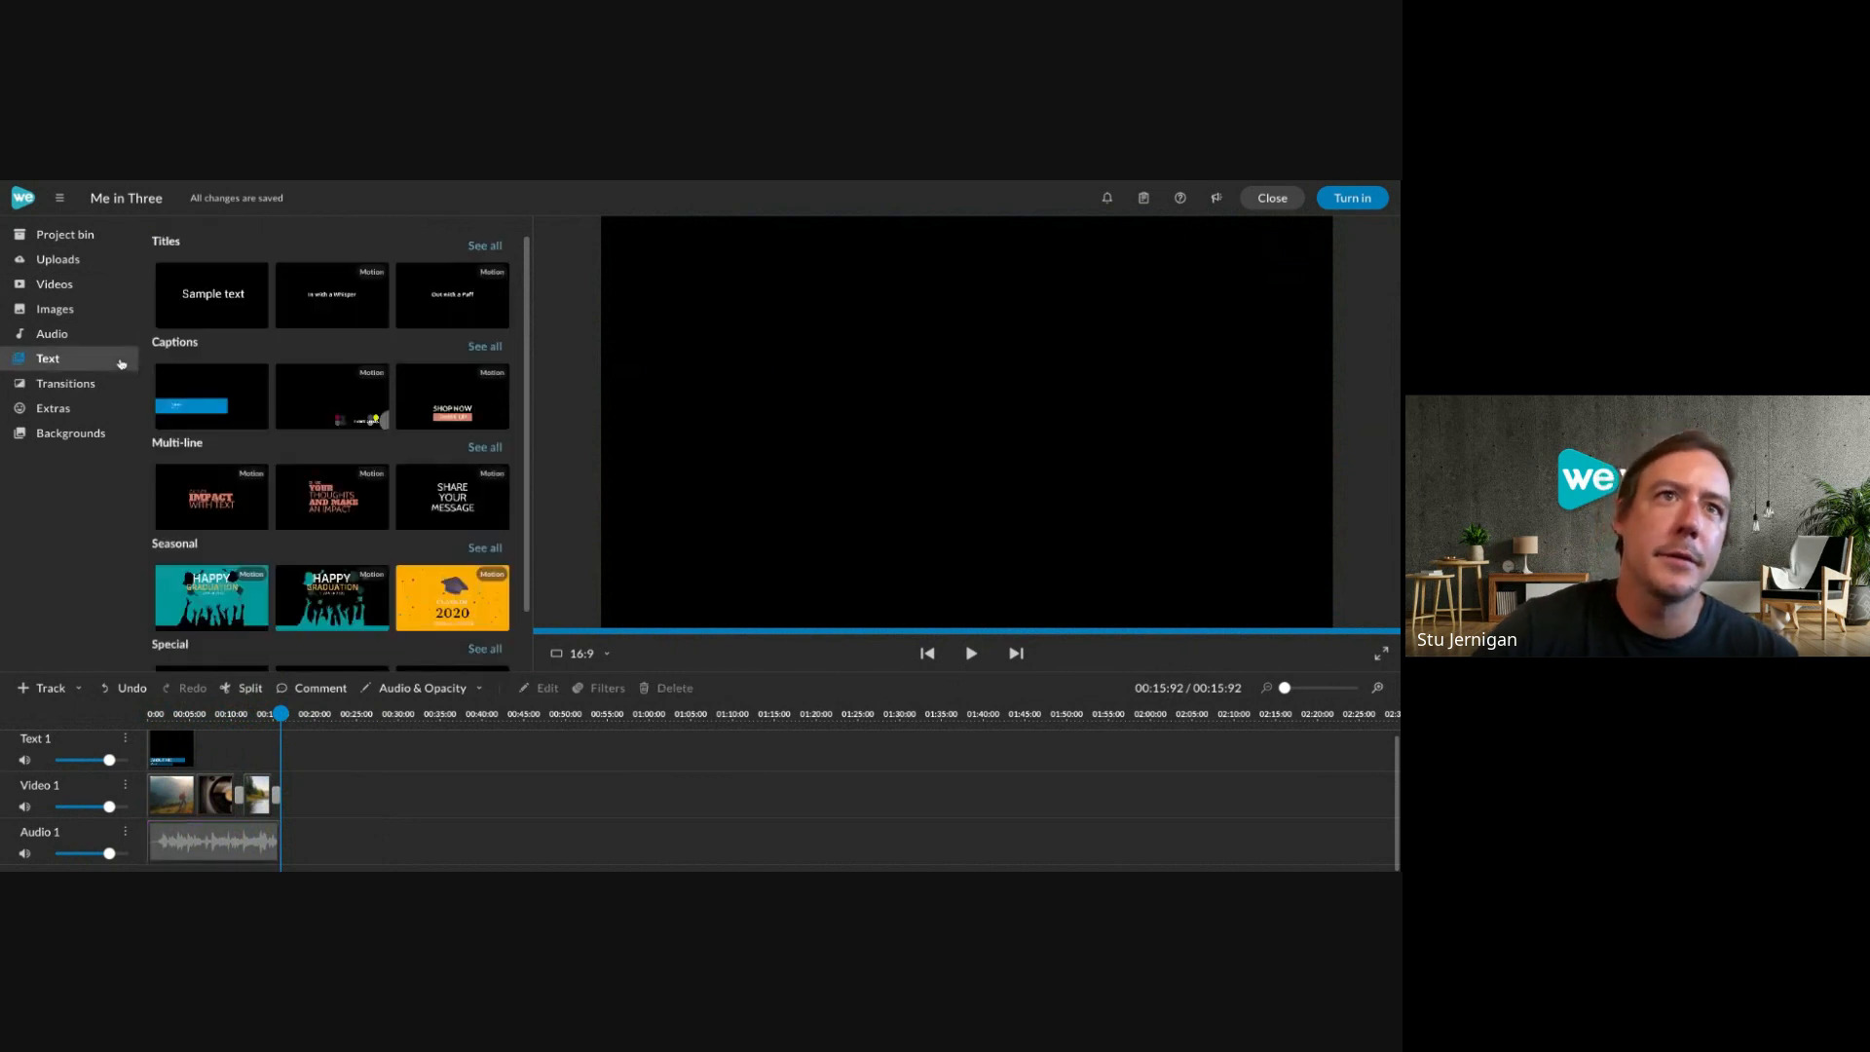
scroll(302, 434, down, 1)
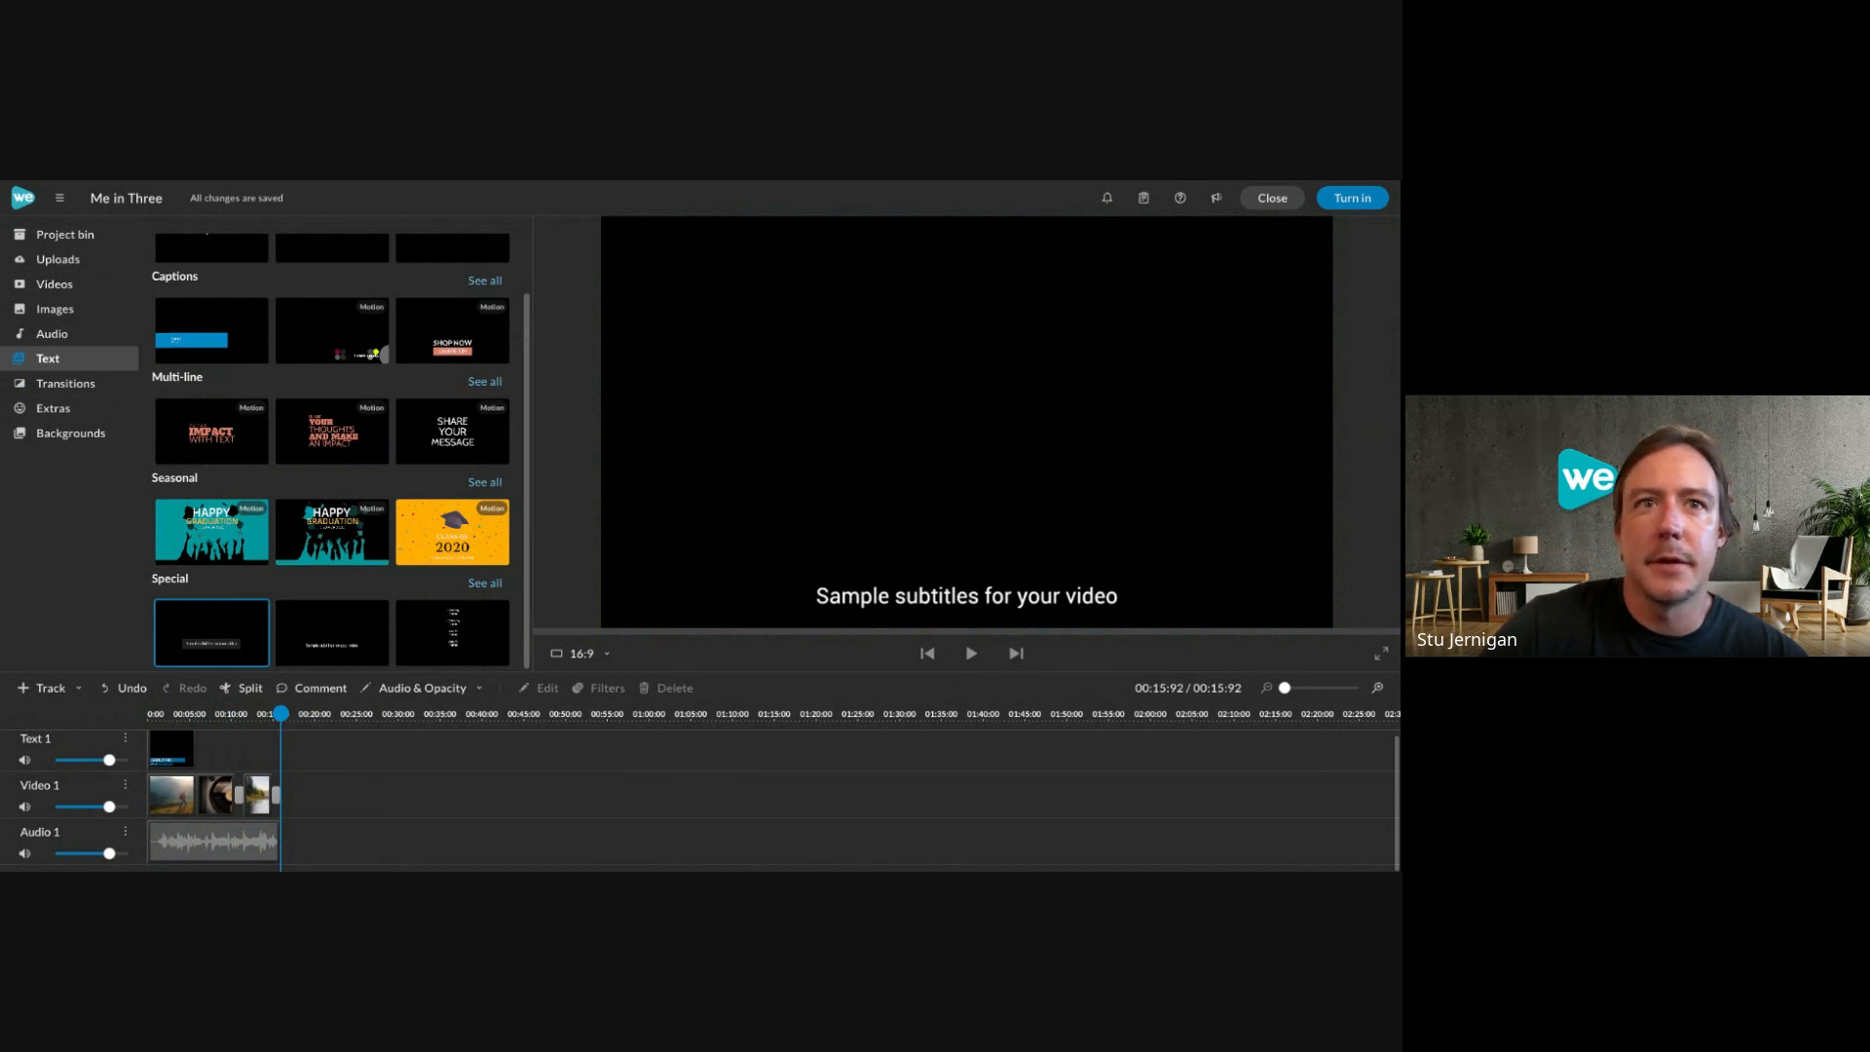
drag(202, 630, 235, 738)
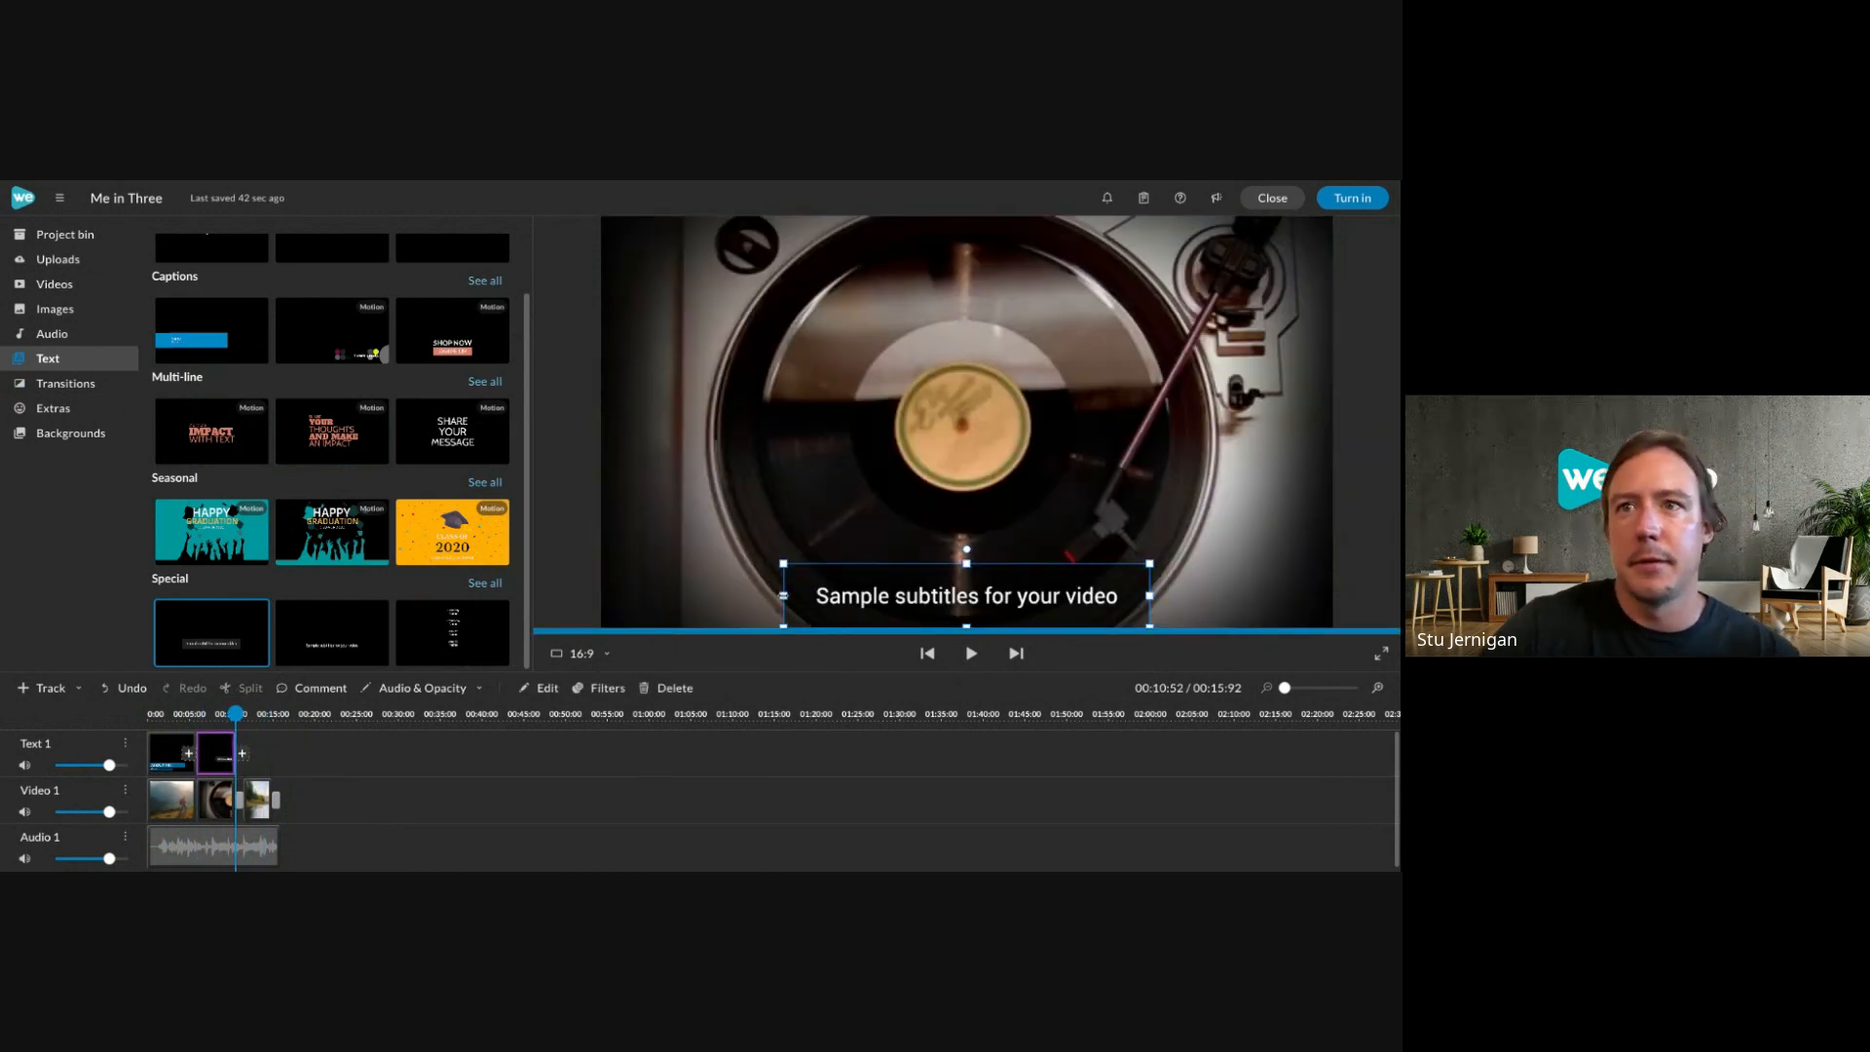
drag(784, 595, 602, 595)
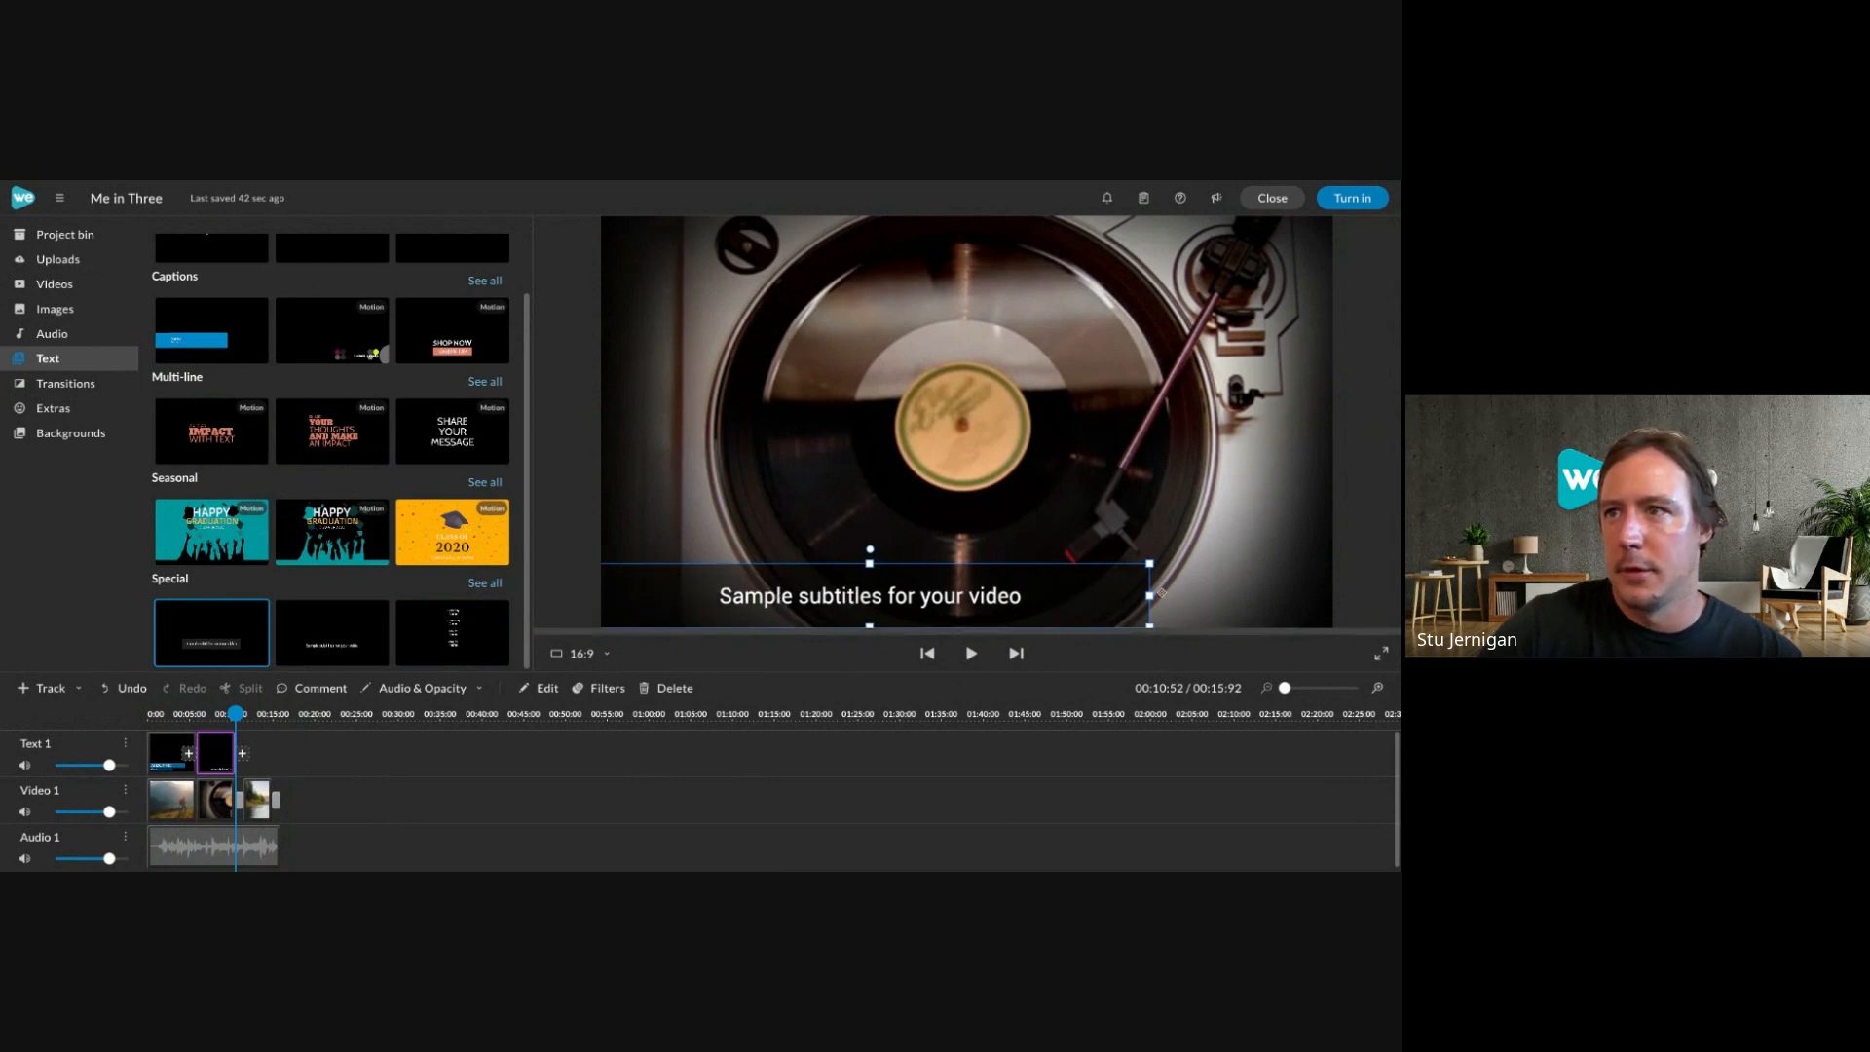
drag(1159, 594, 1333, 595)
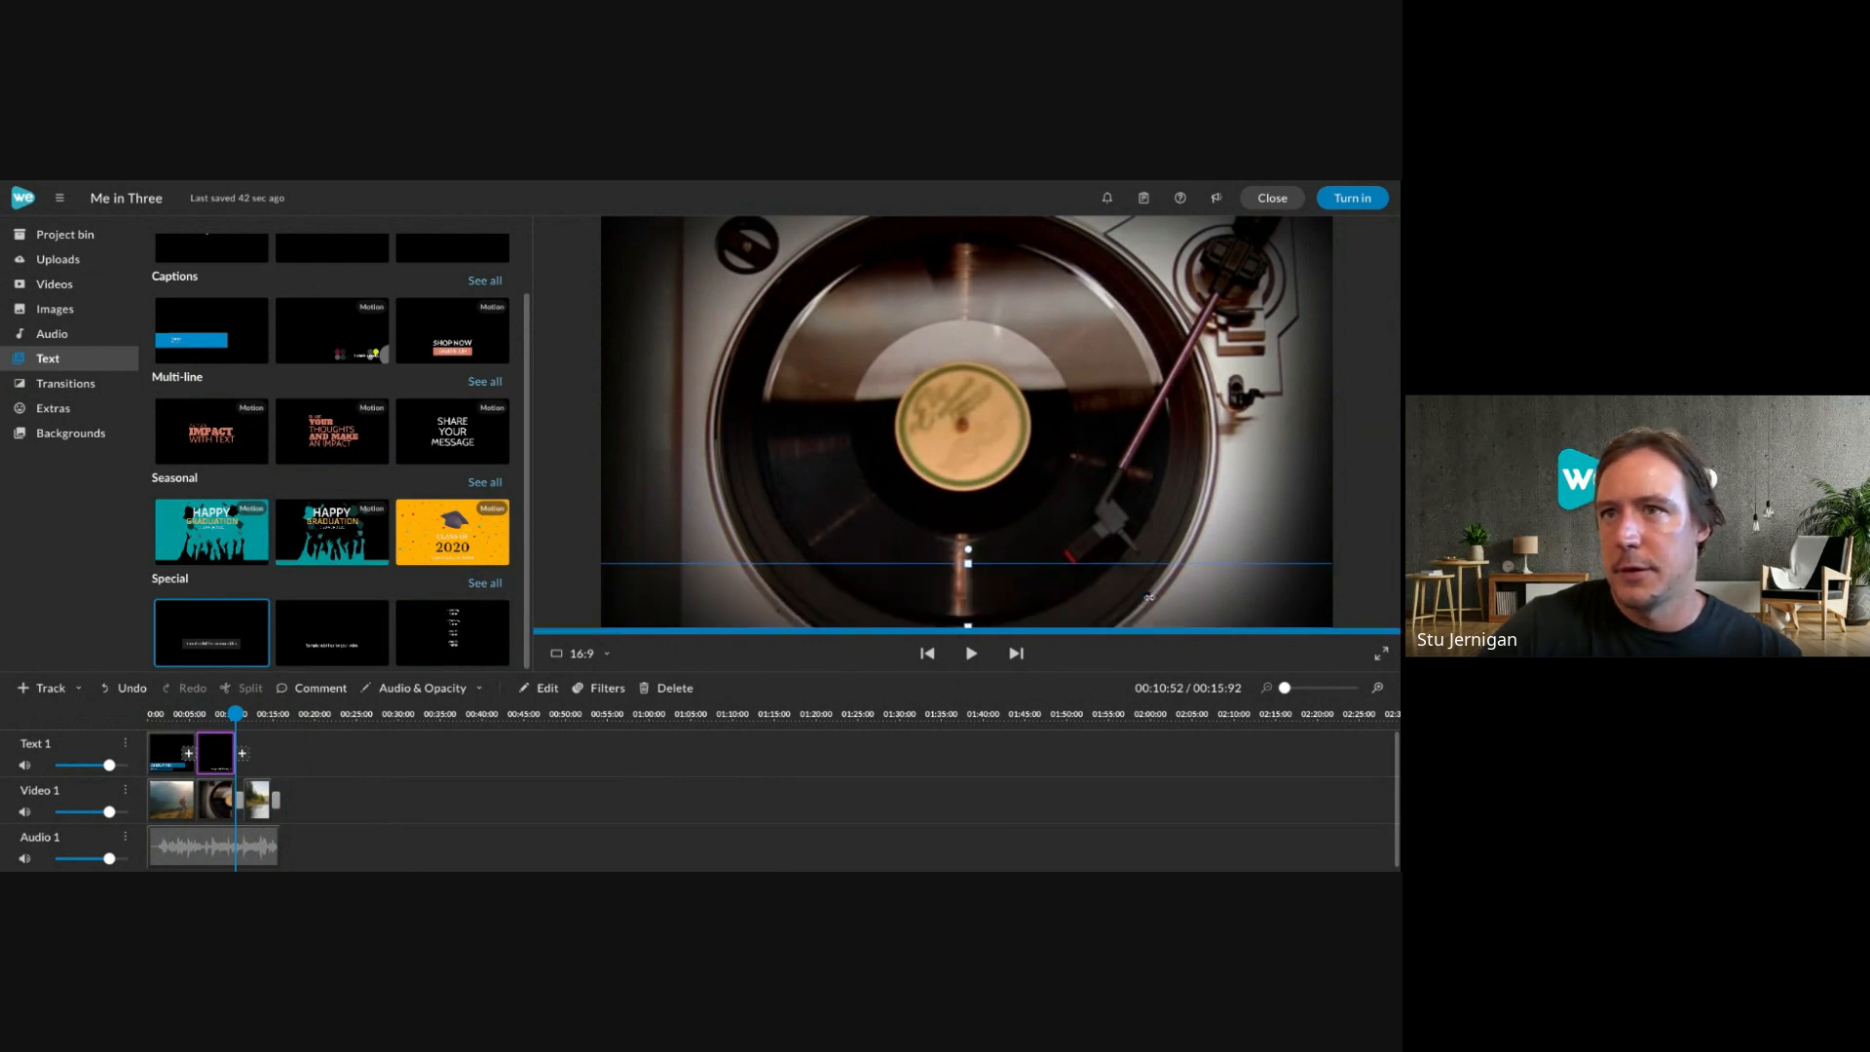
Replace the subtitle's sample text with "I enjoy listening to records".
double_click(216, 752)
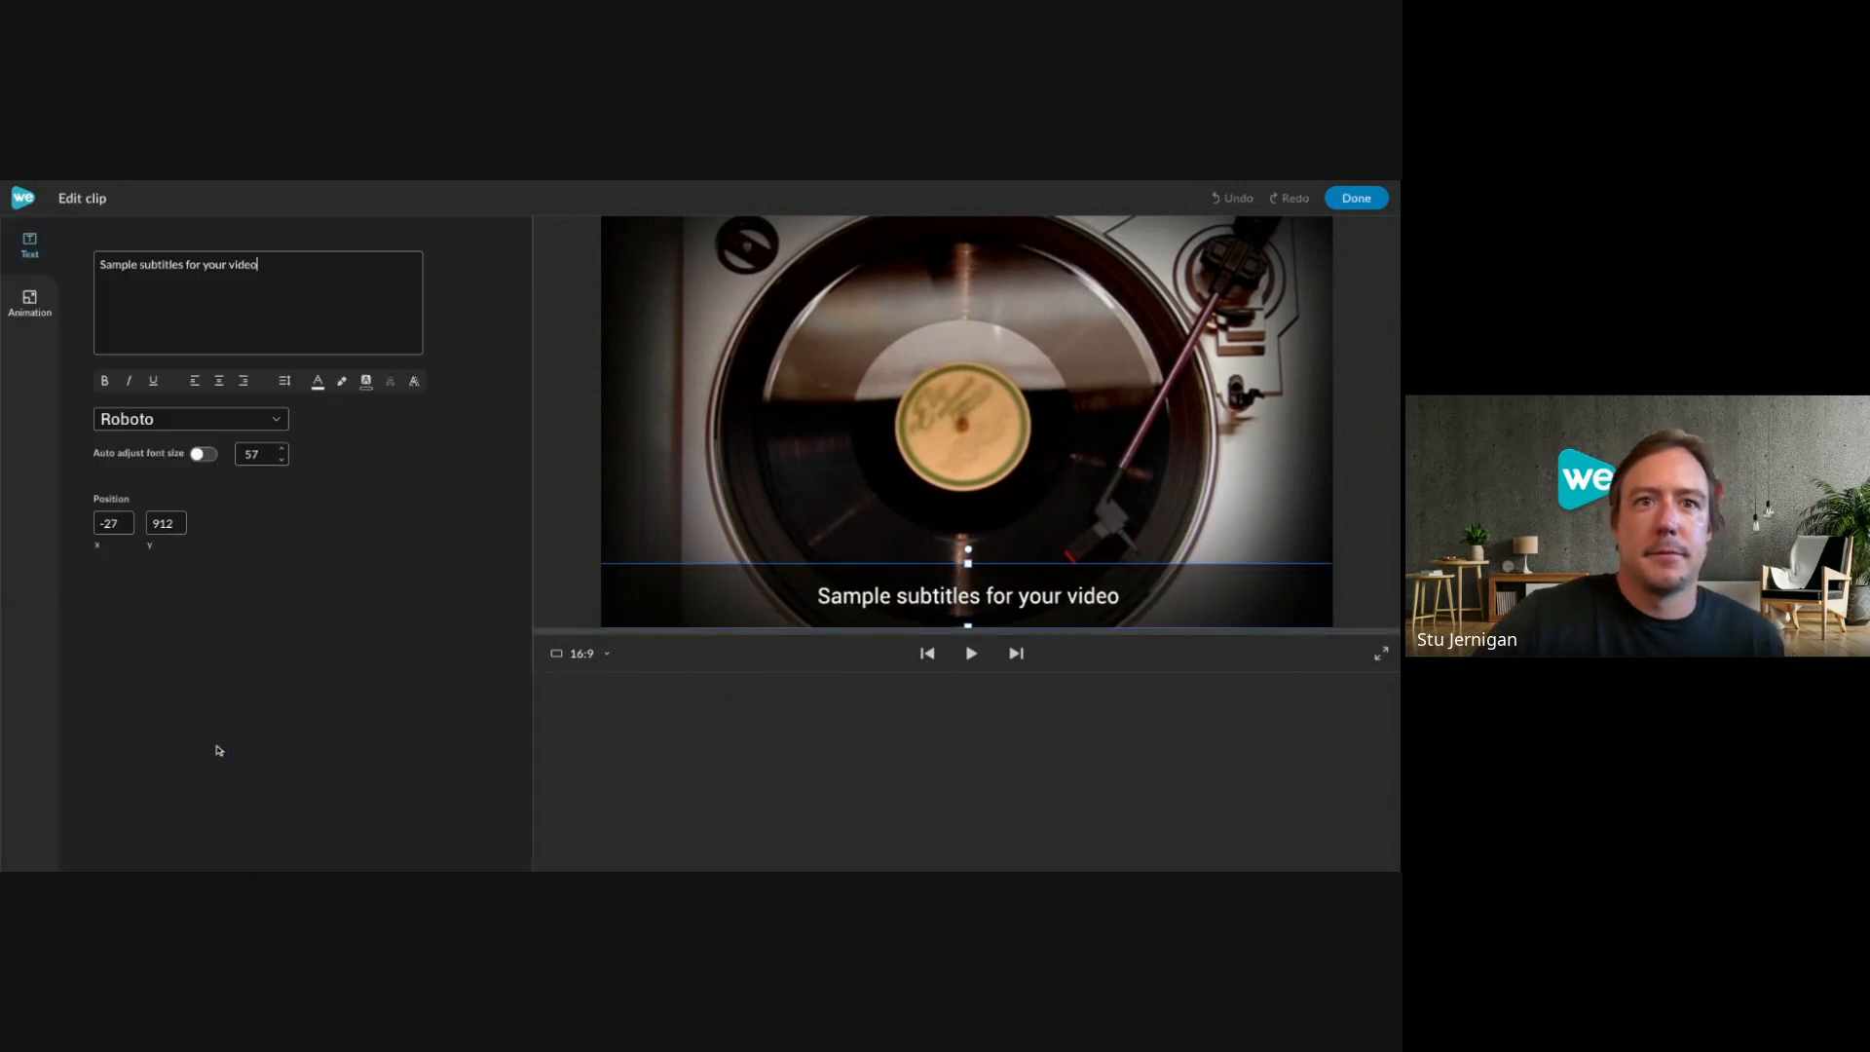
triple_click(127, 261)
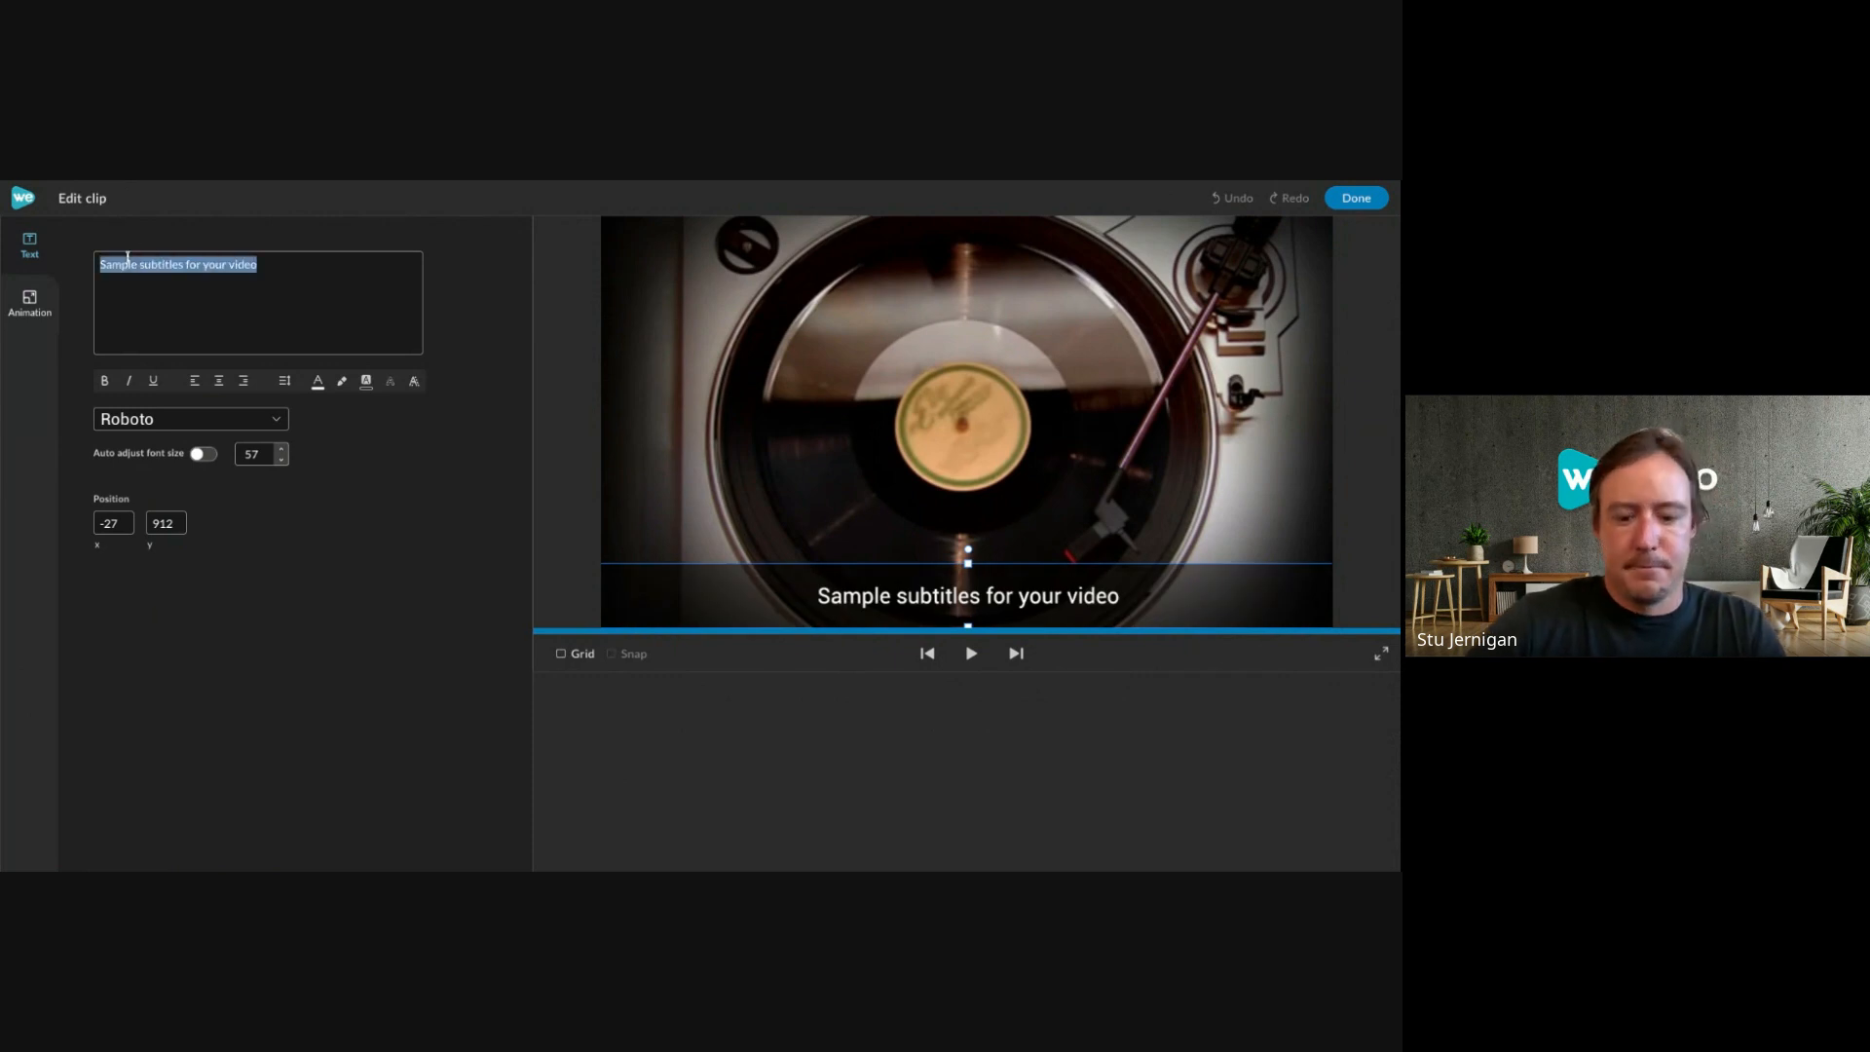
text(I enjoy)
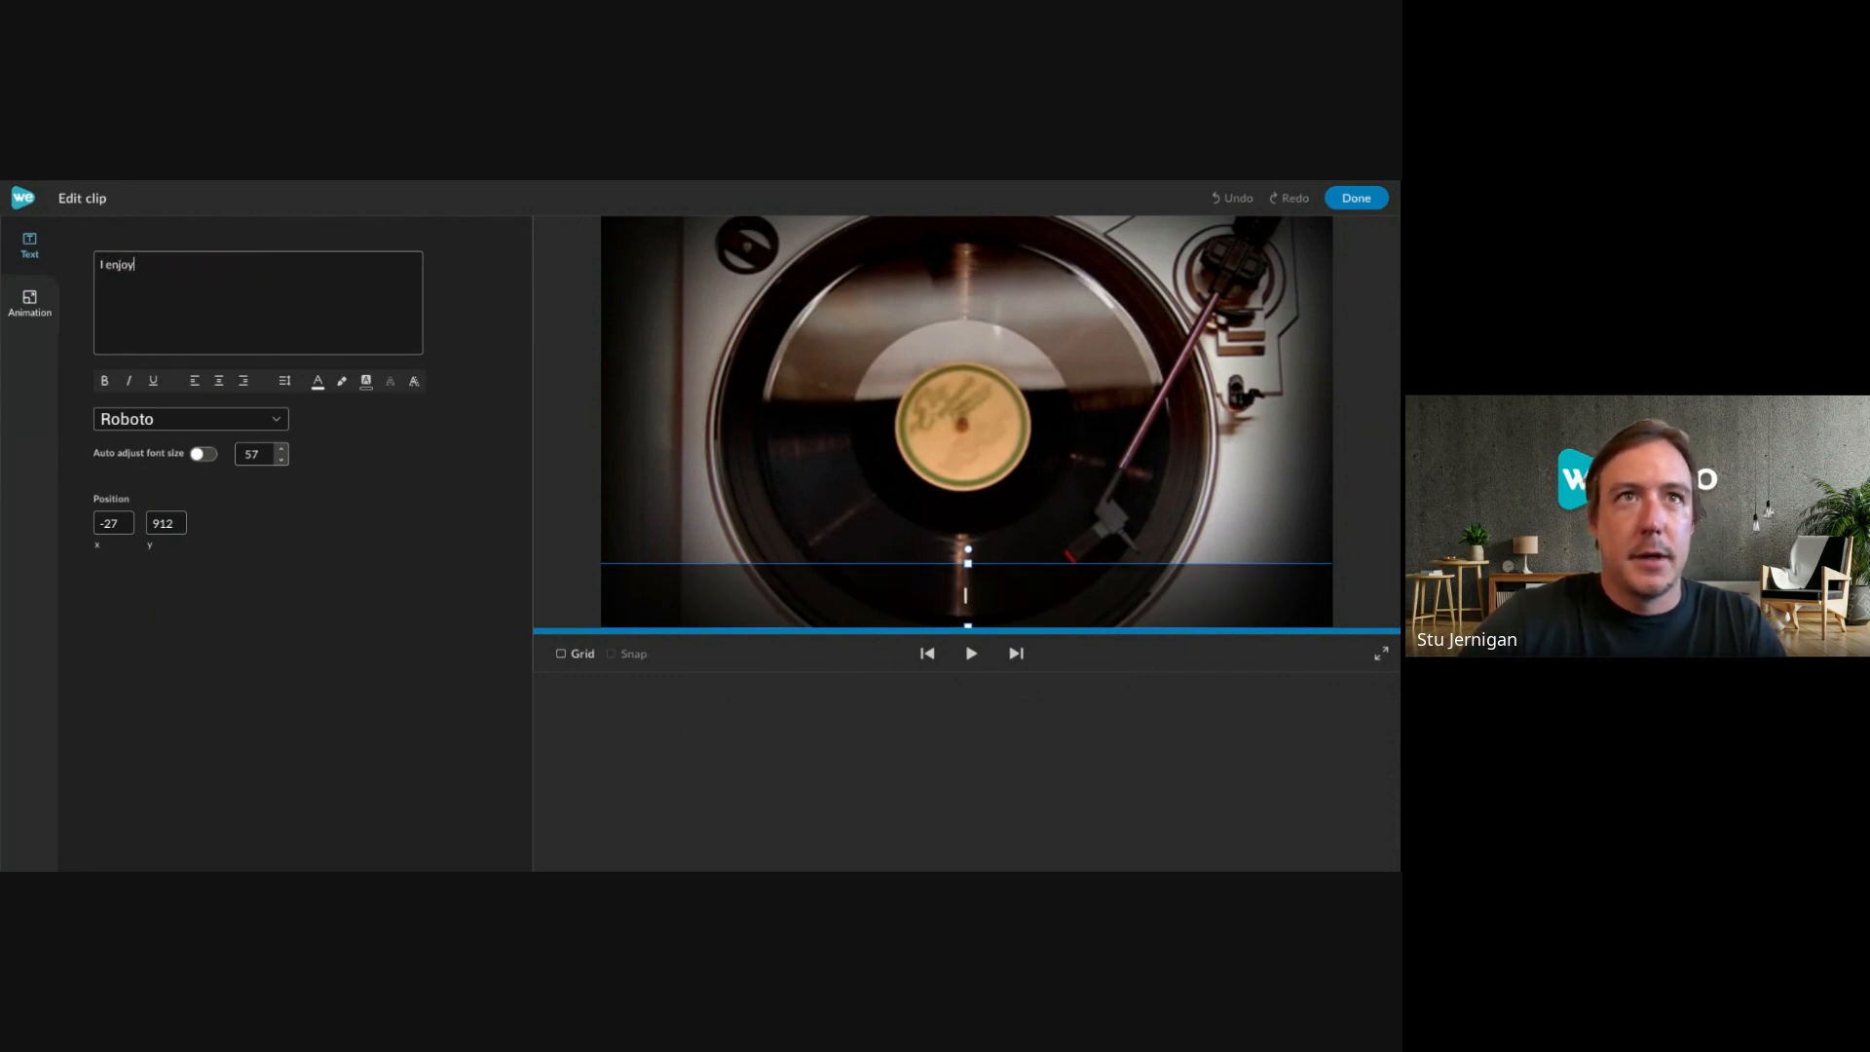
text( listening to r)
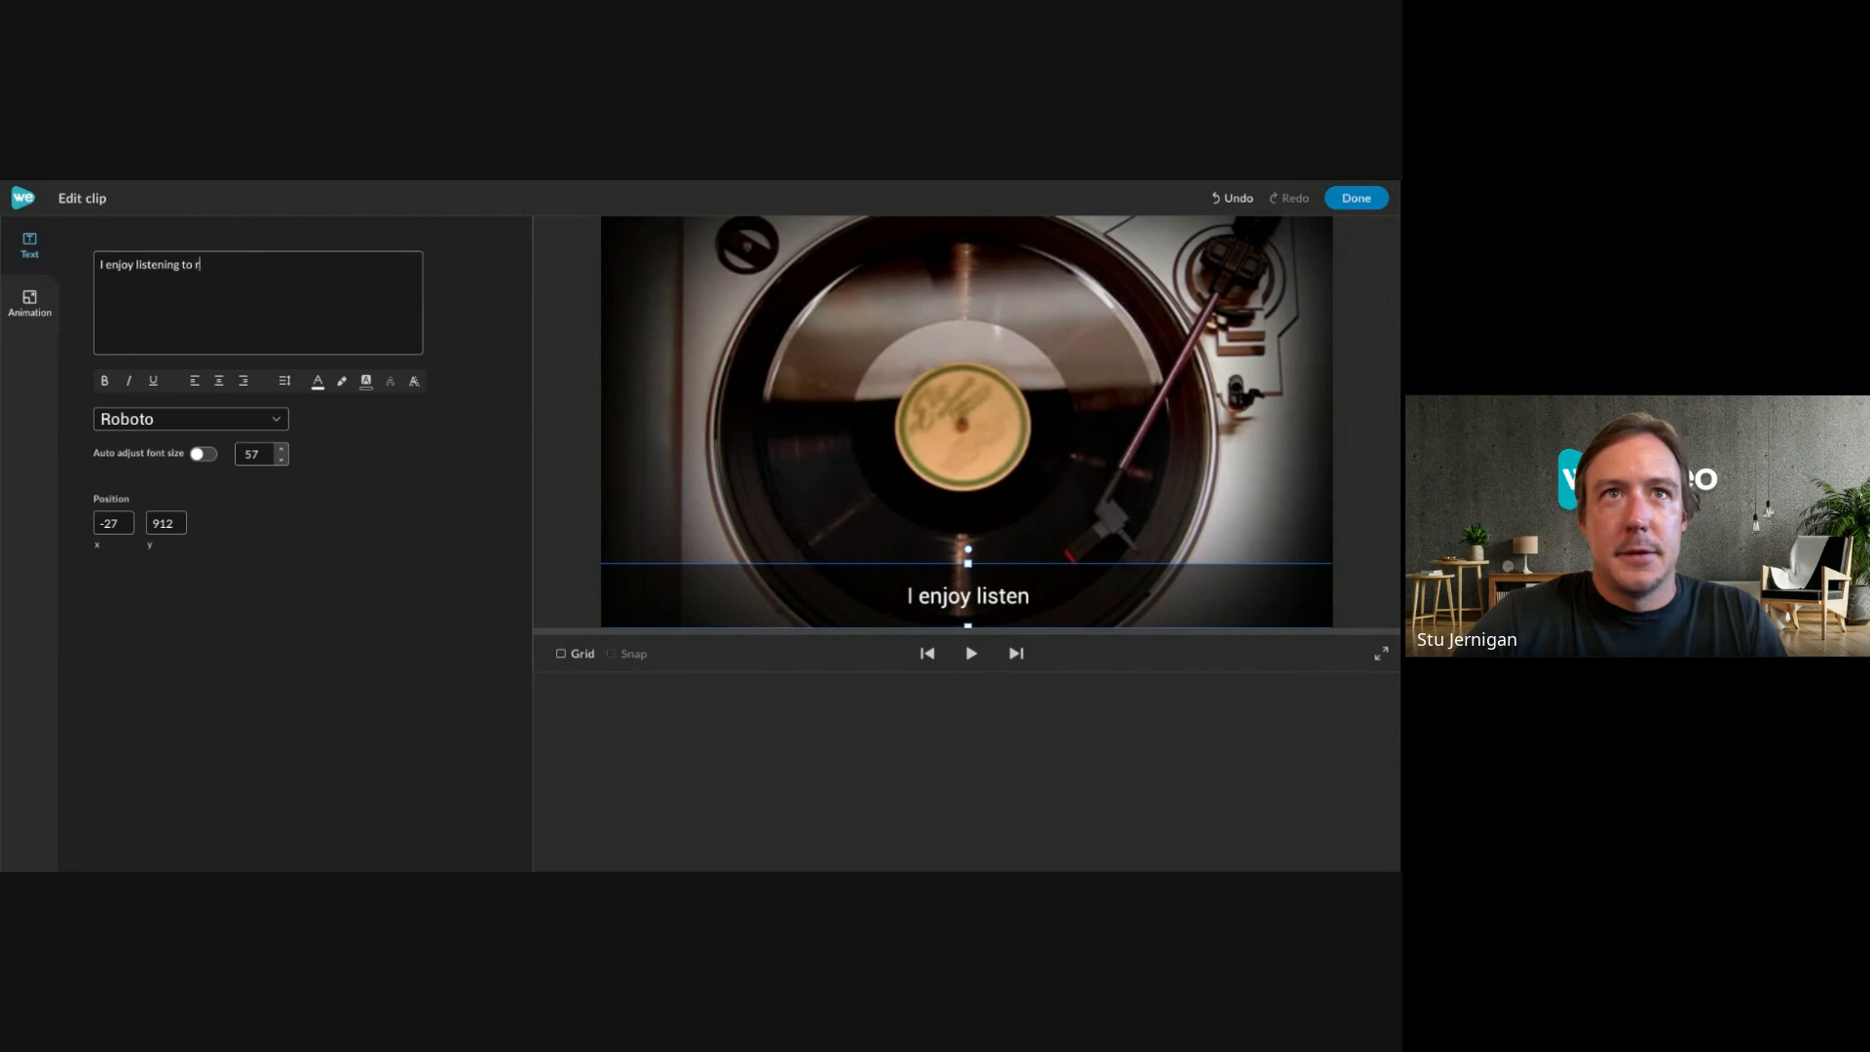
text(ecords)
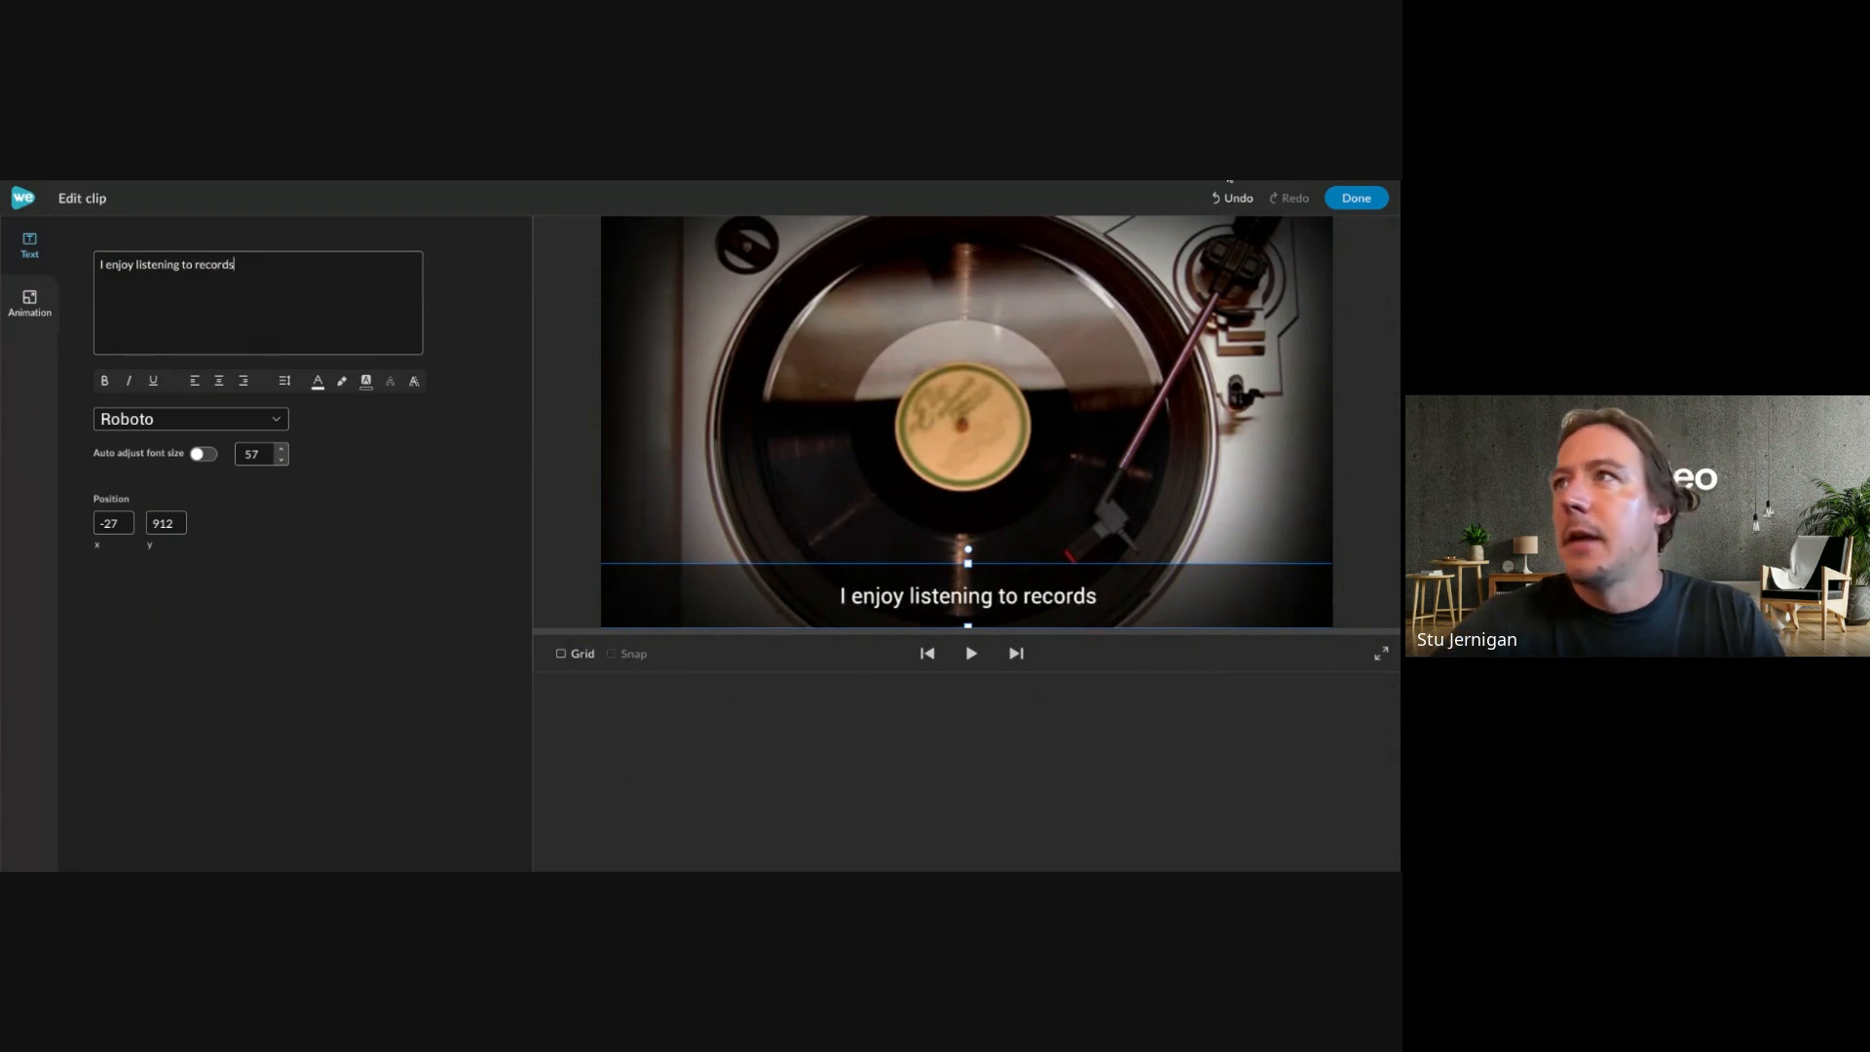
click(1342, 199)
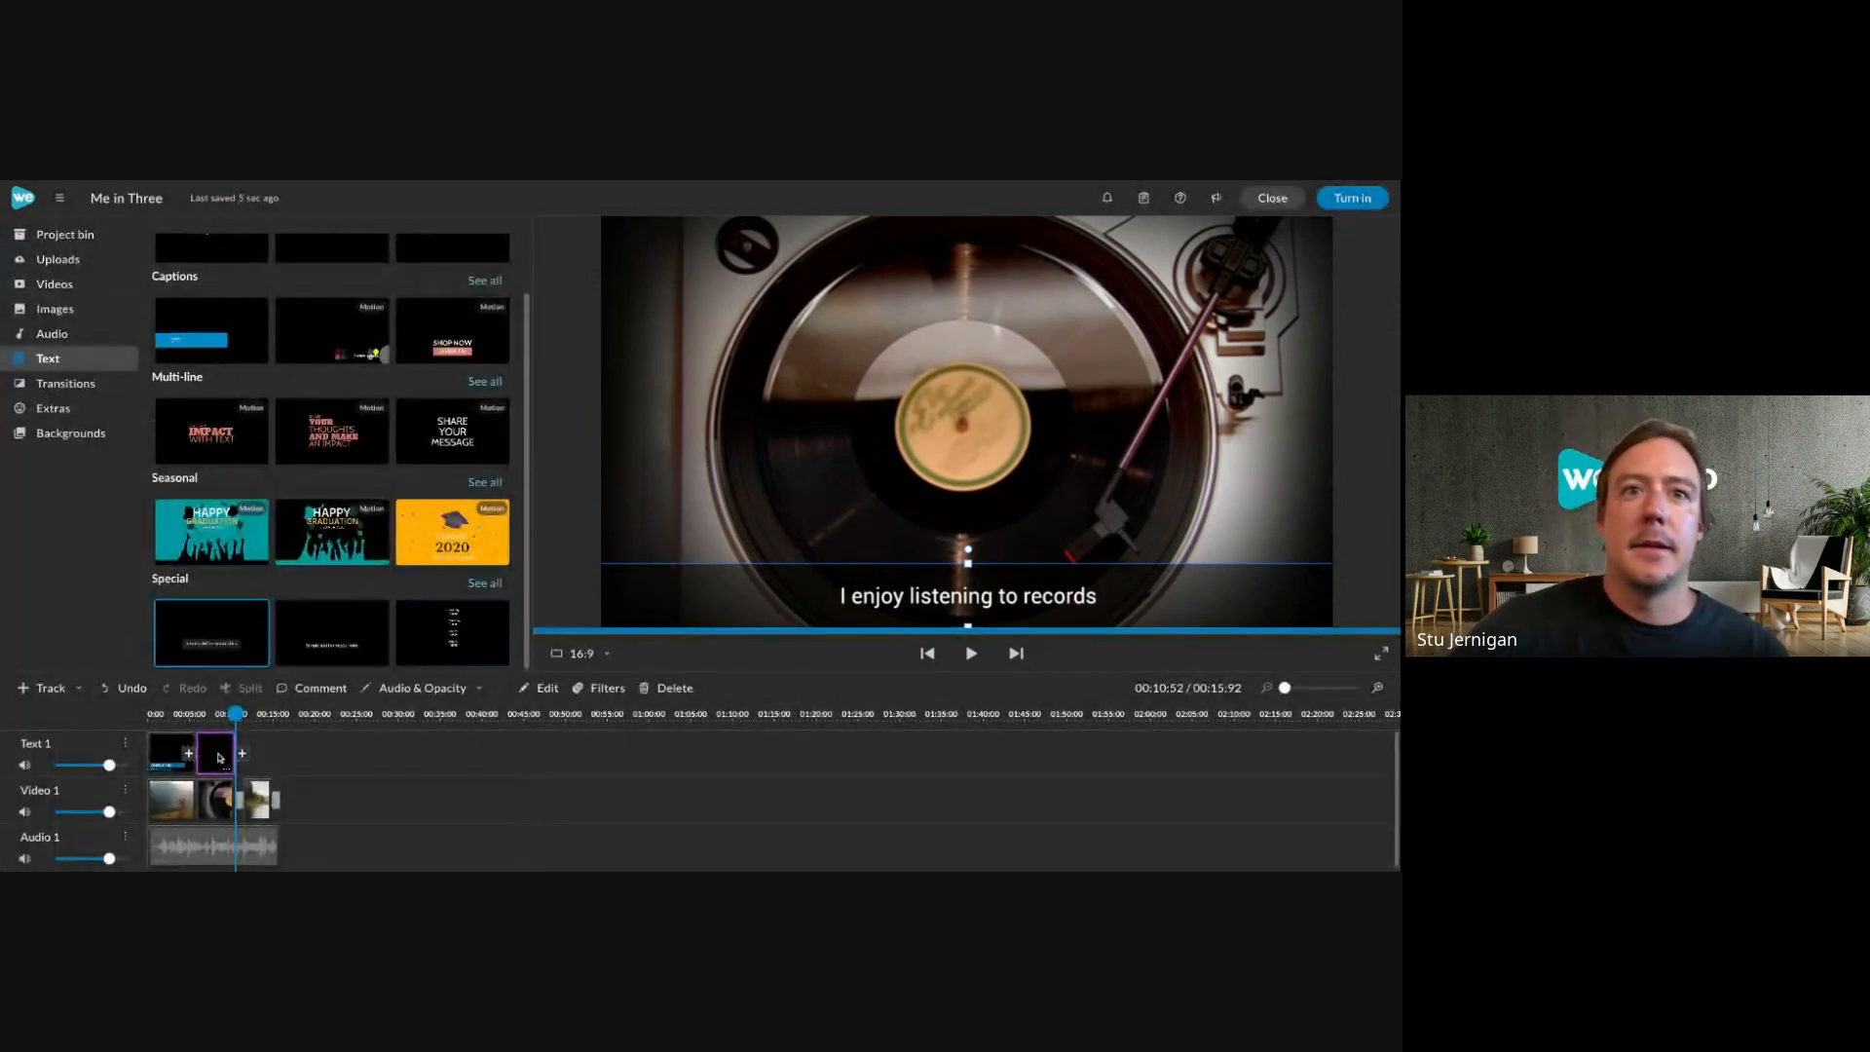
Play back the record player clip from just before its start to check the subtitle.
drag(237, 715, 190, 715)
key(space)
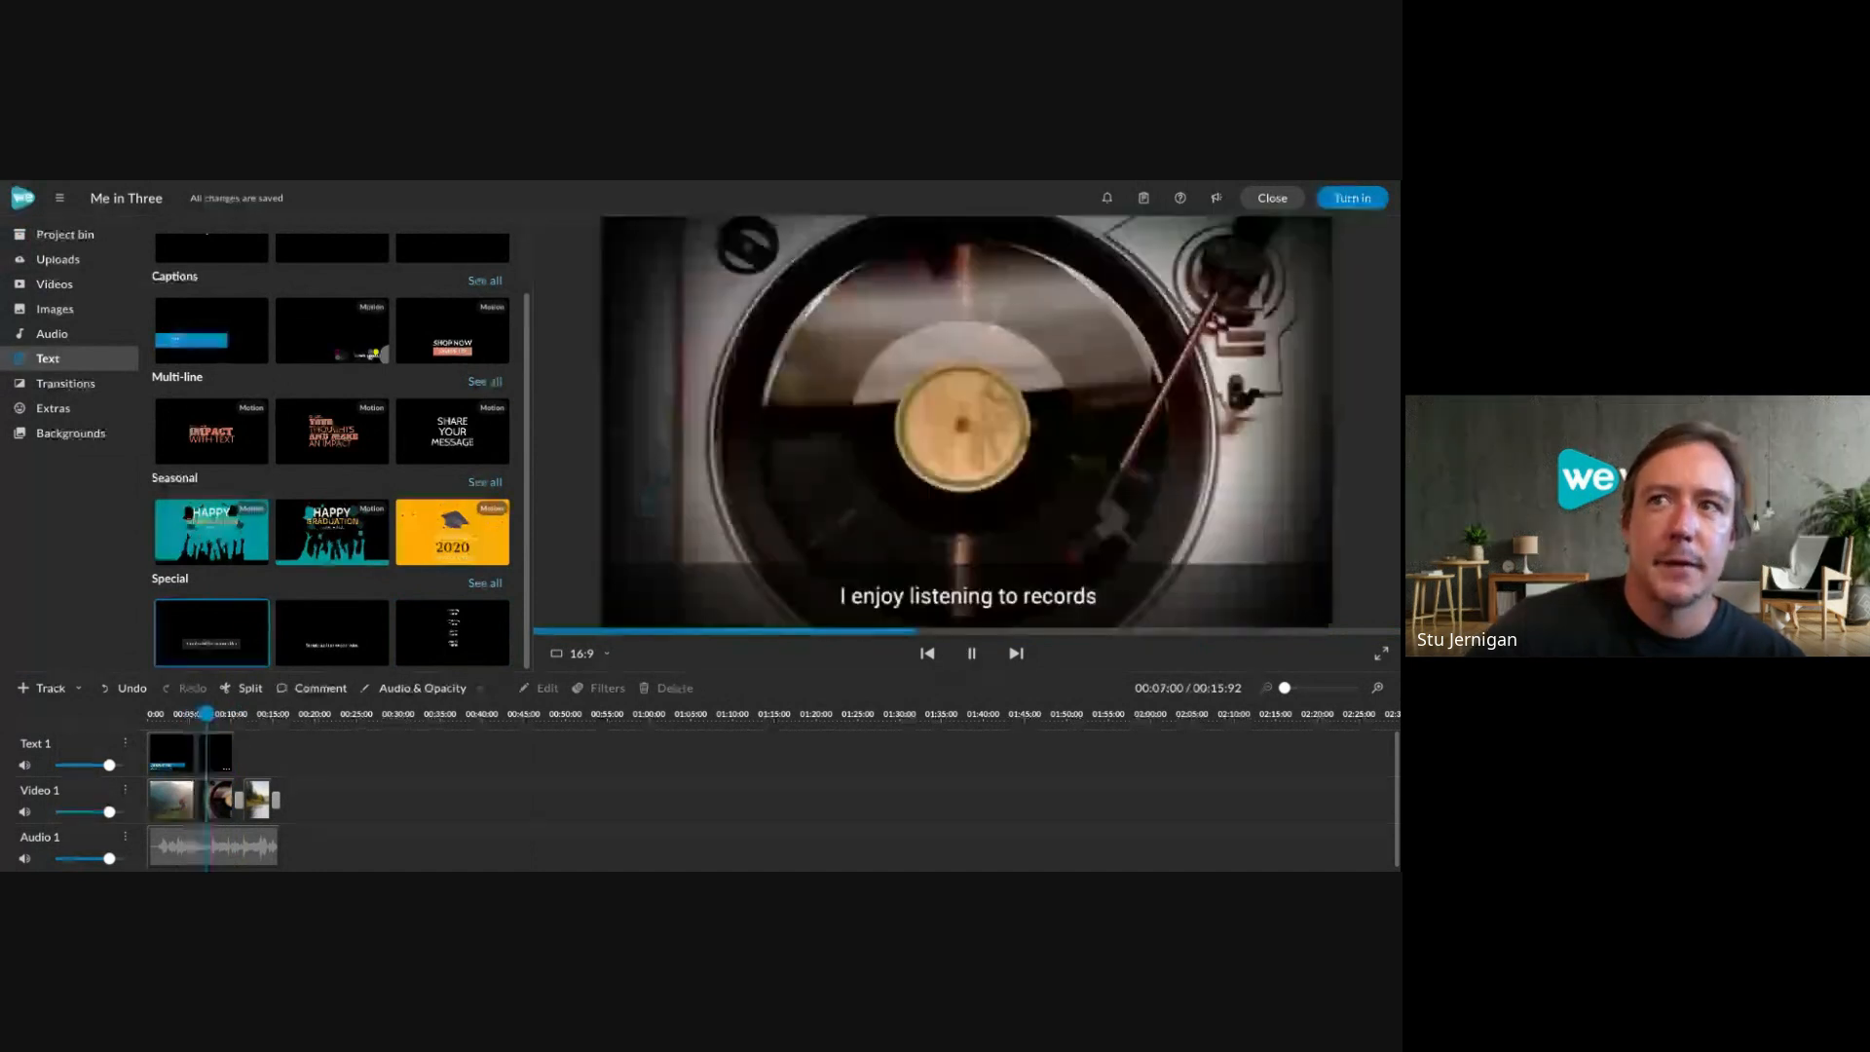
click(971, 655)
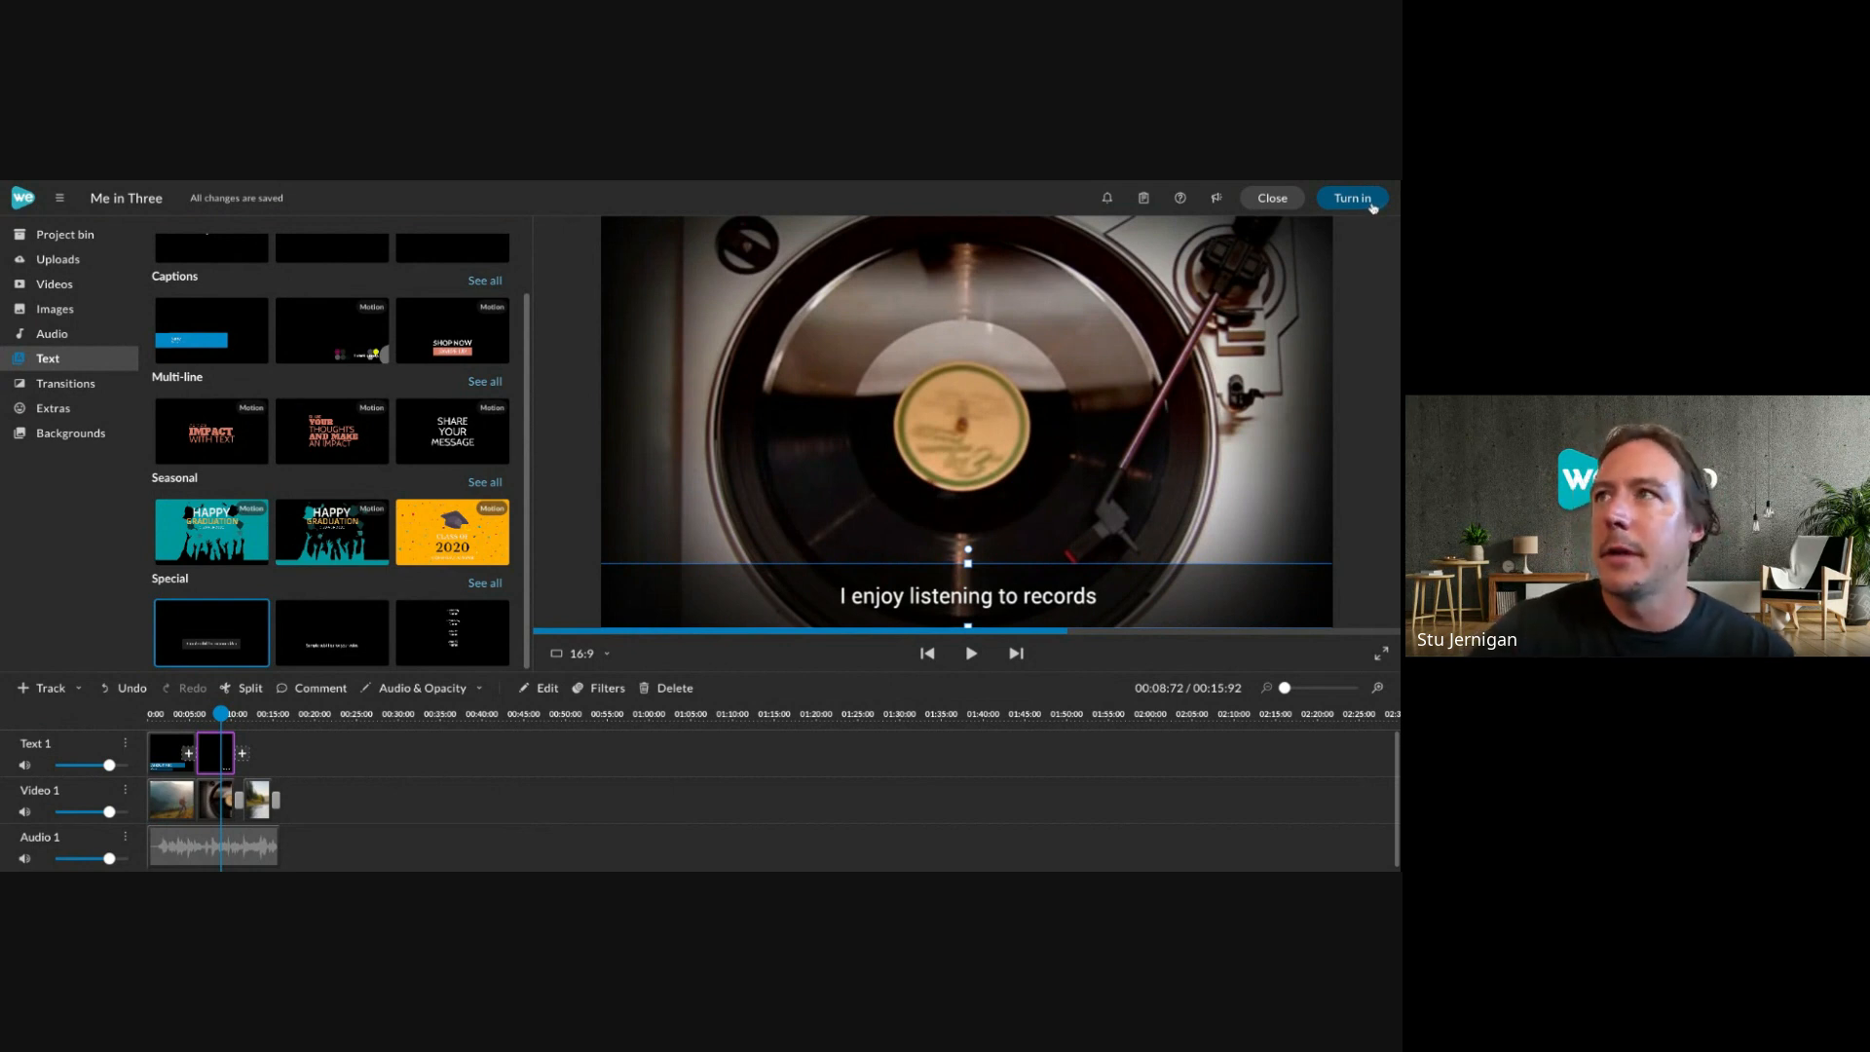
Turn in the Me in Three assignment and compare the class's To Do and Turned In lists.
click(1373, 208)
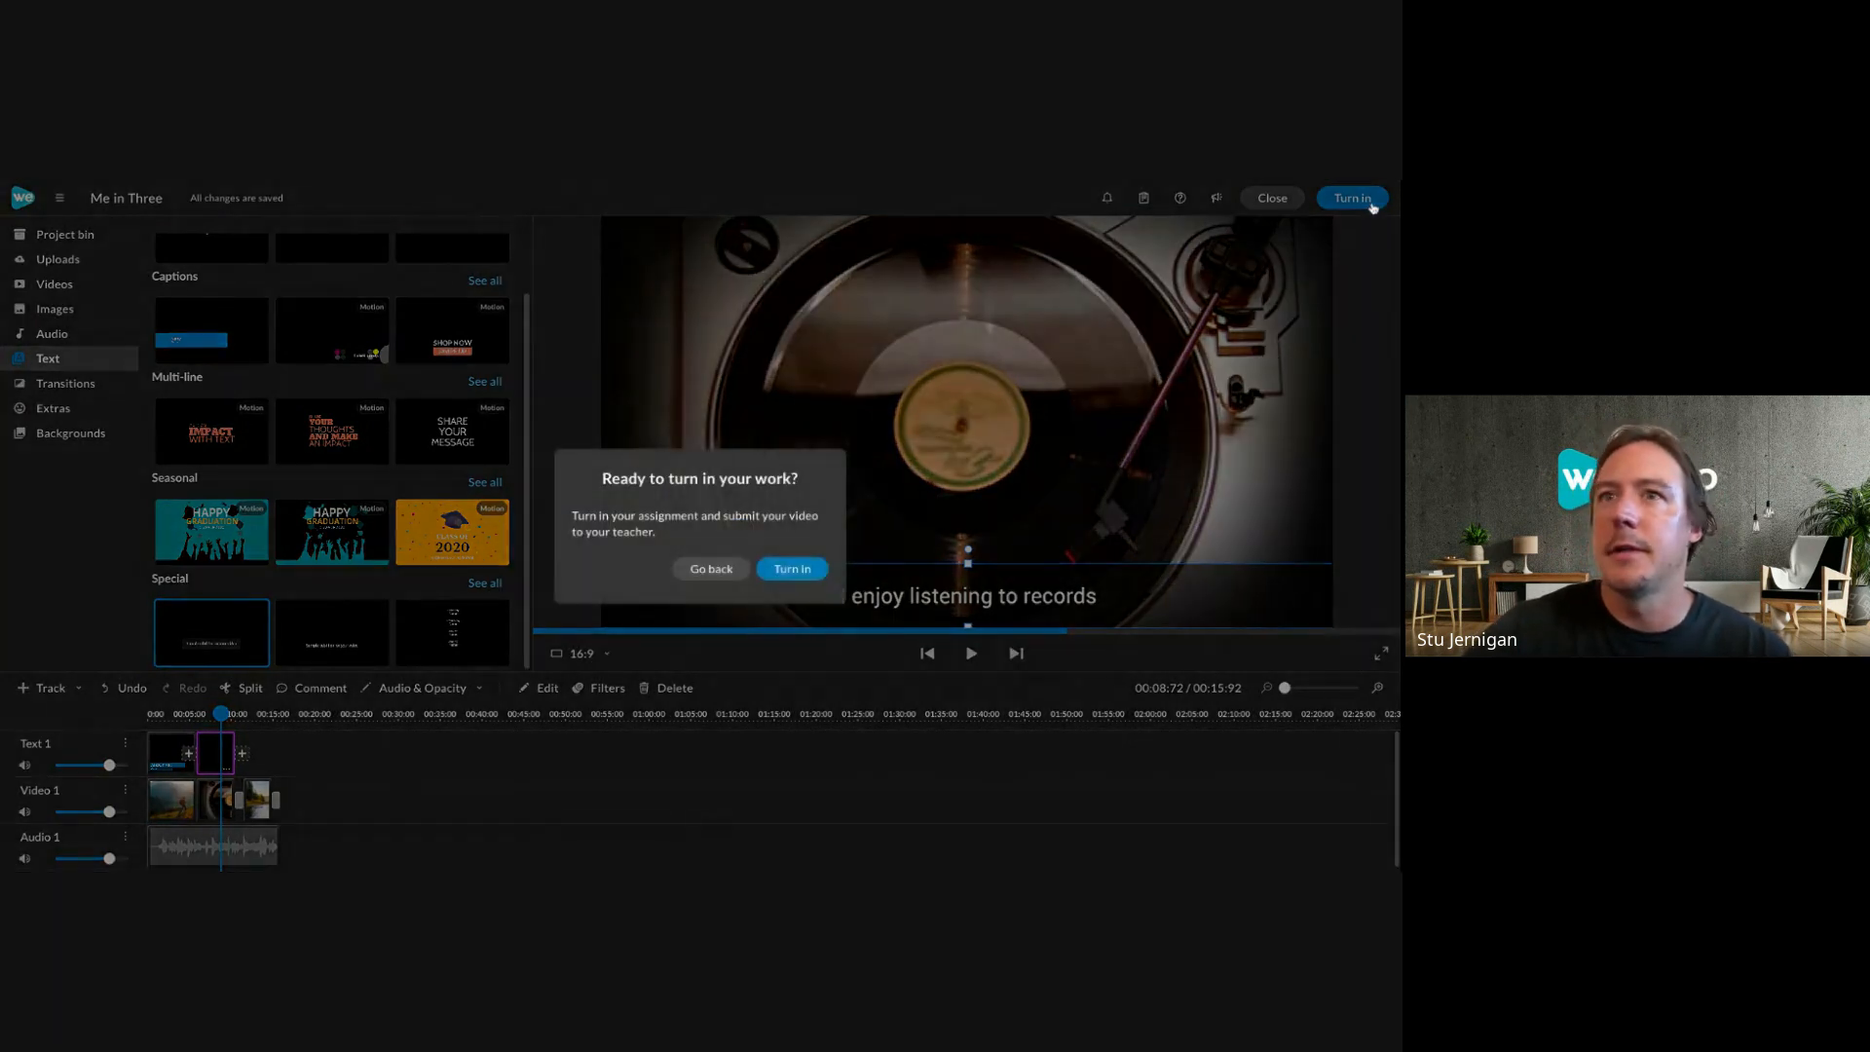
click(820, 572)
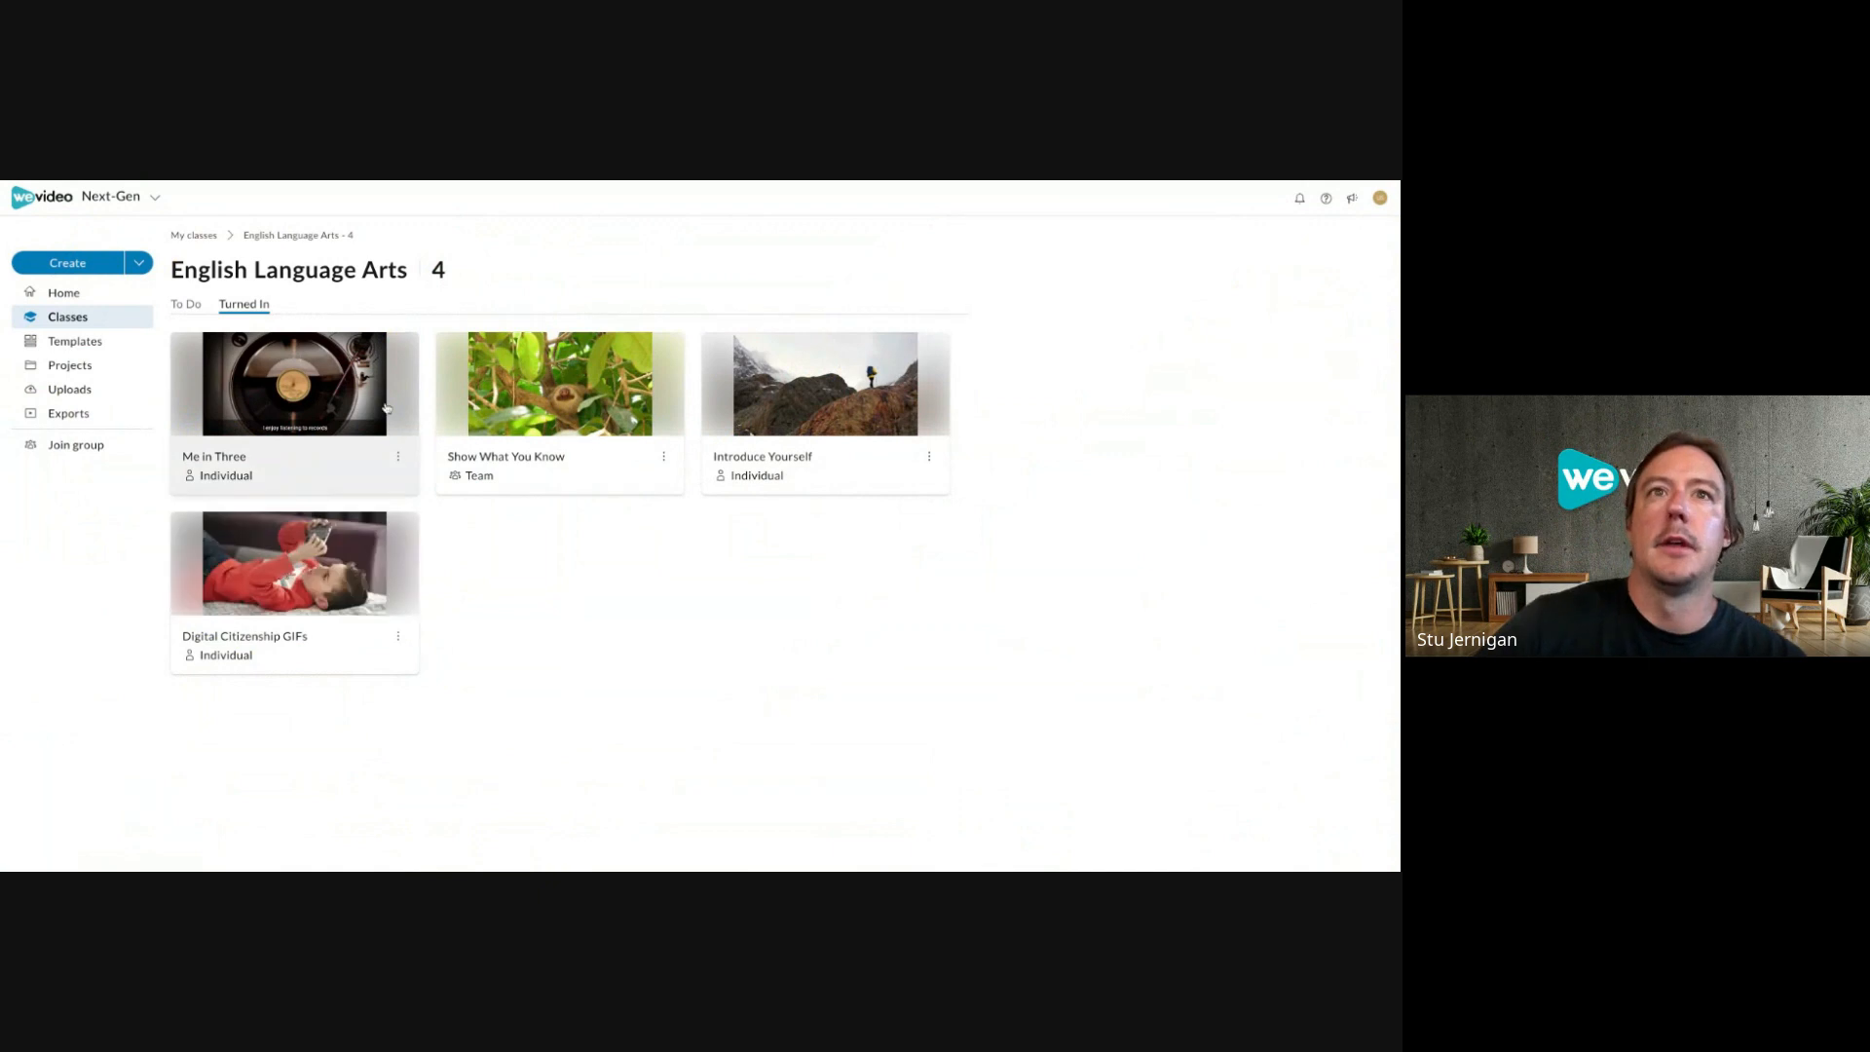
click(185, 306)
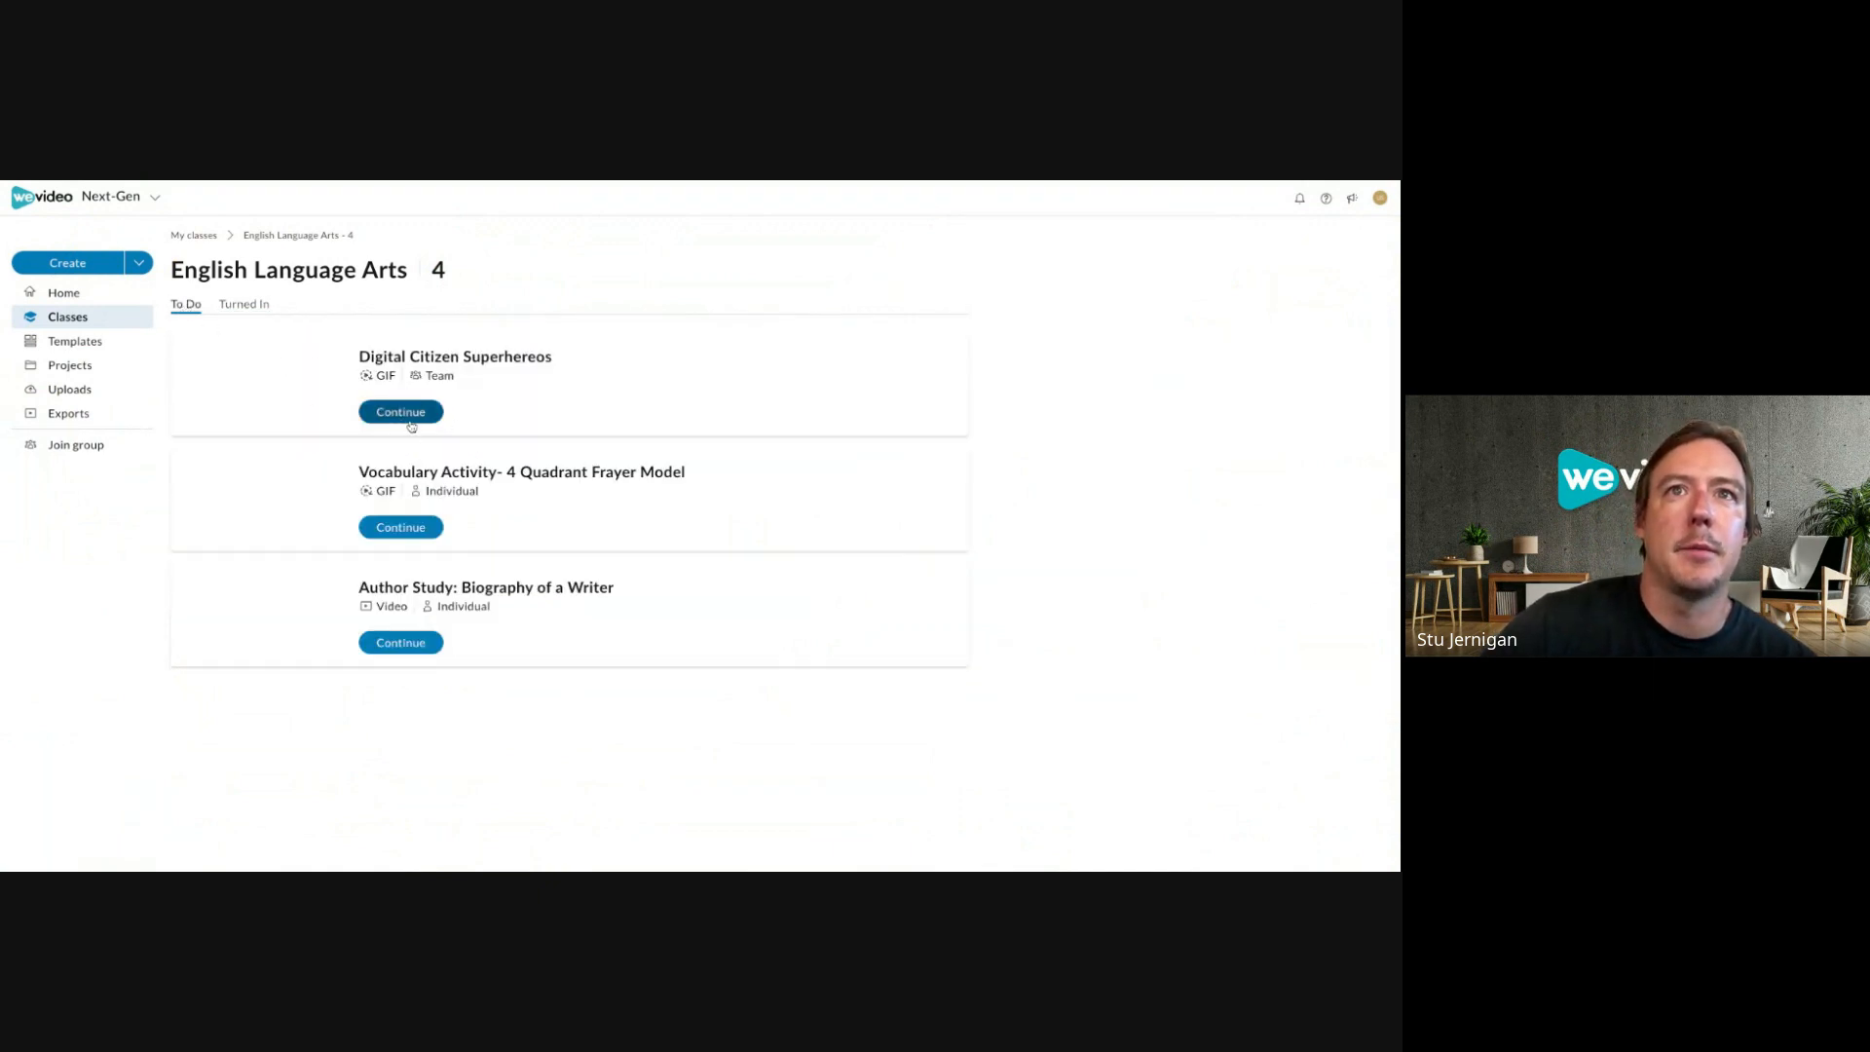
click(255, 307)
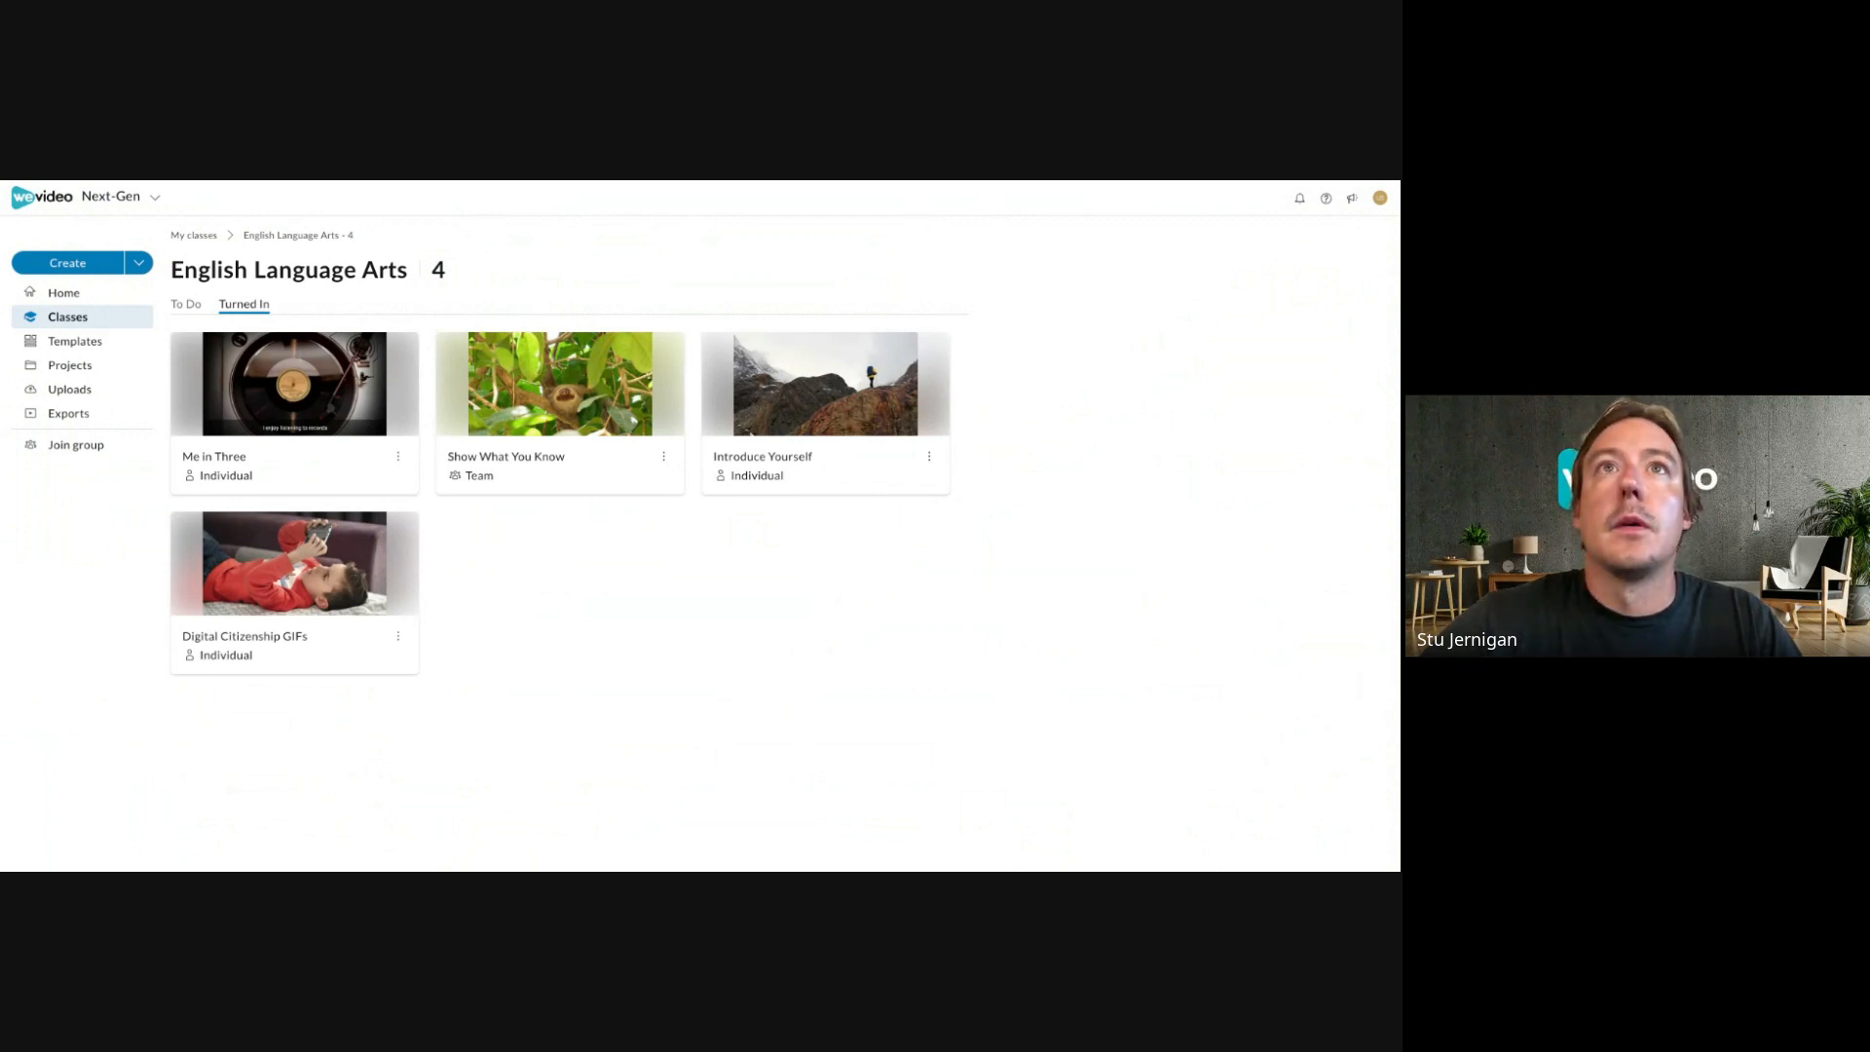
Switch to the Google Slides presentation and present the Video Workshop slide full screen.
key(alt+Tab)
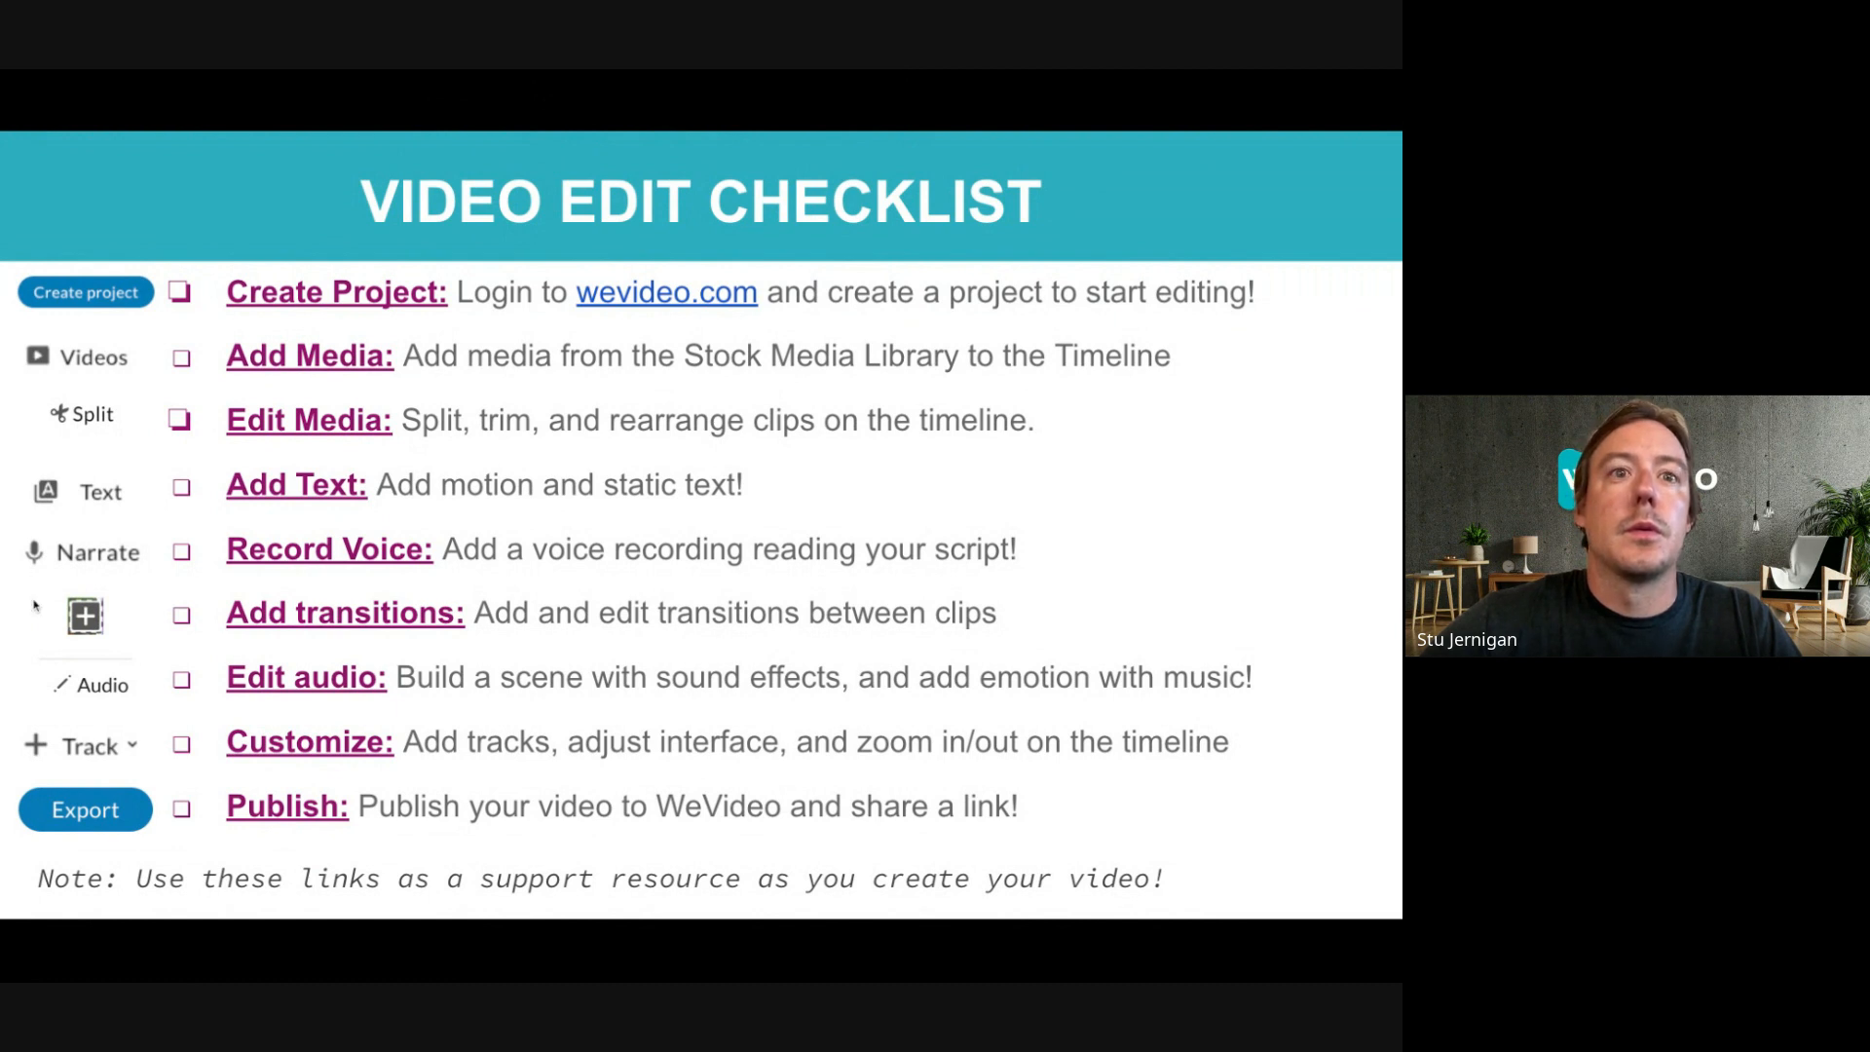
click(35, 945)
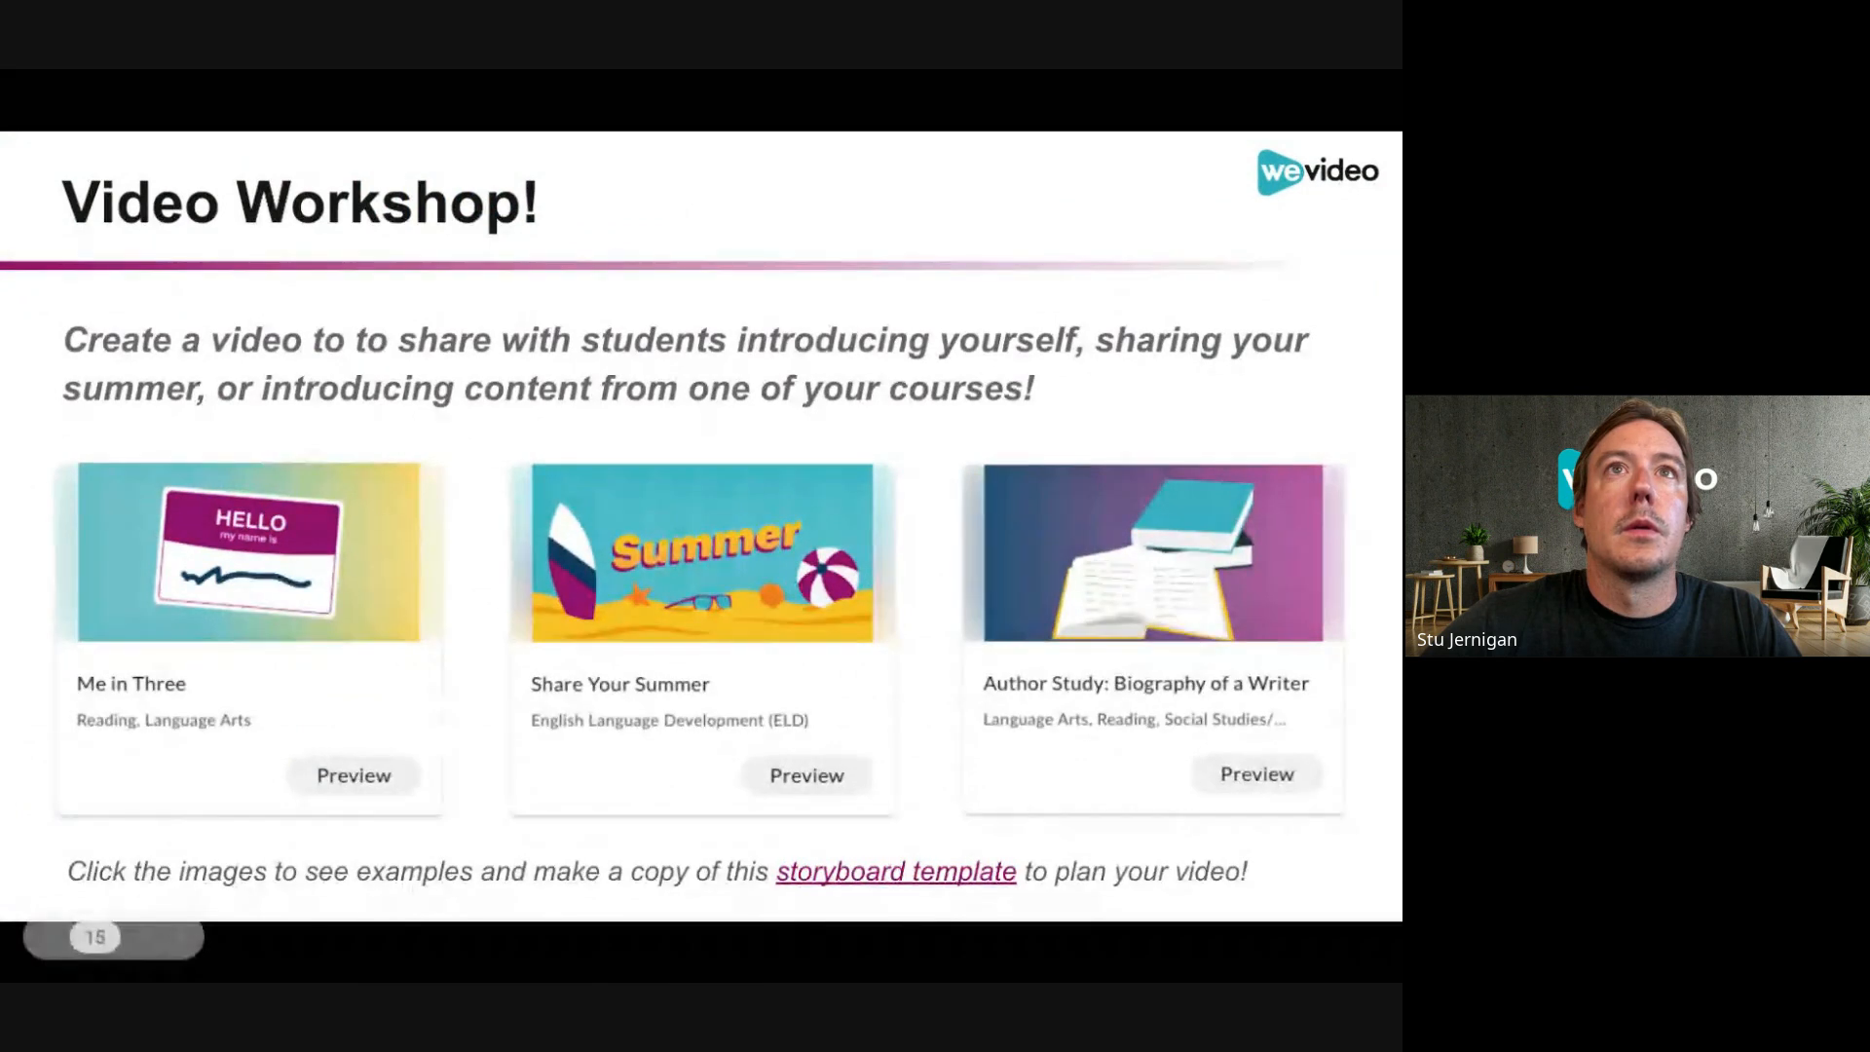
key(Escape)
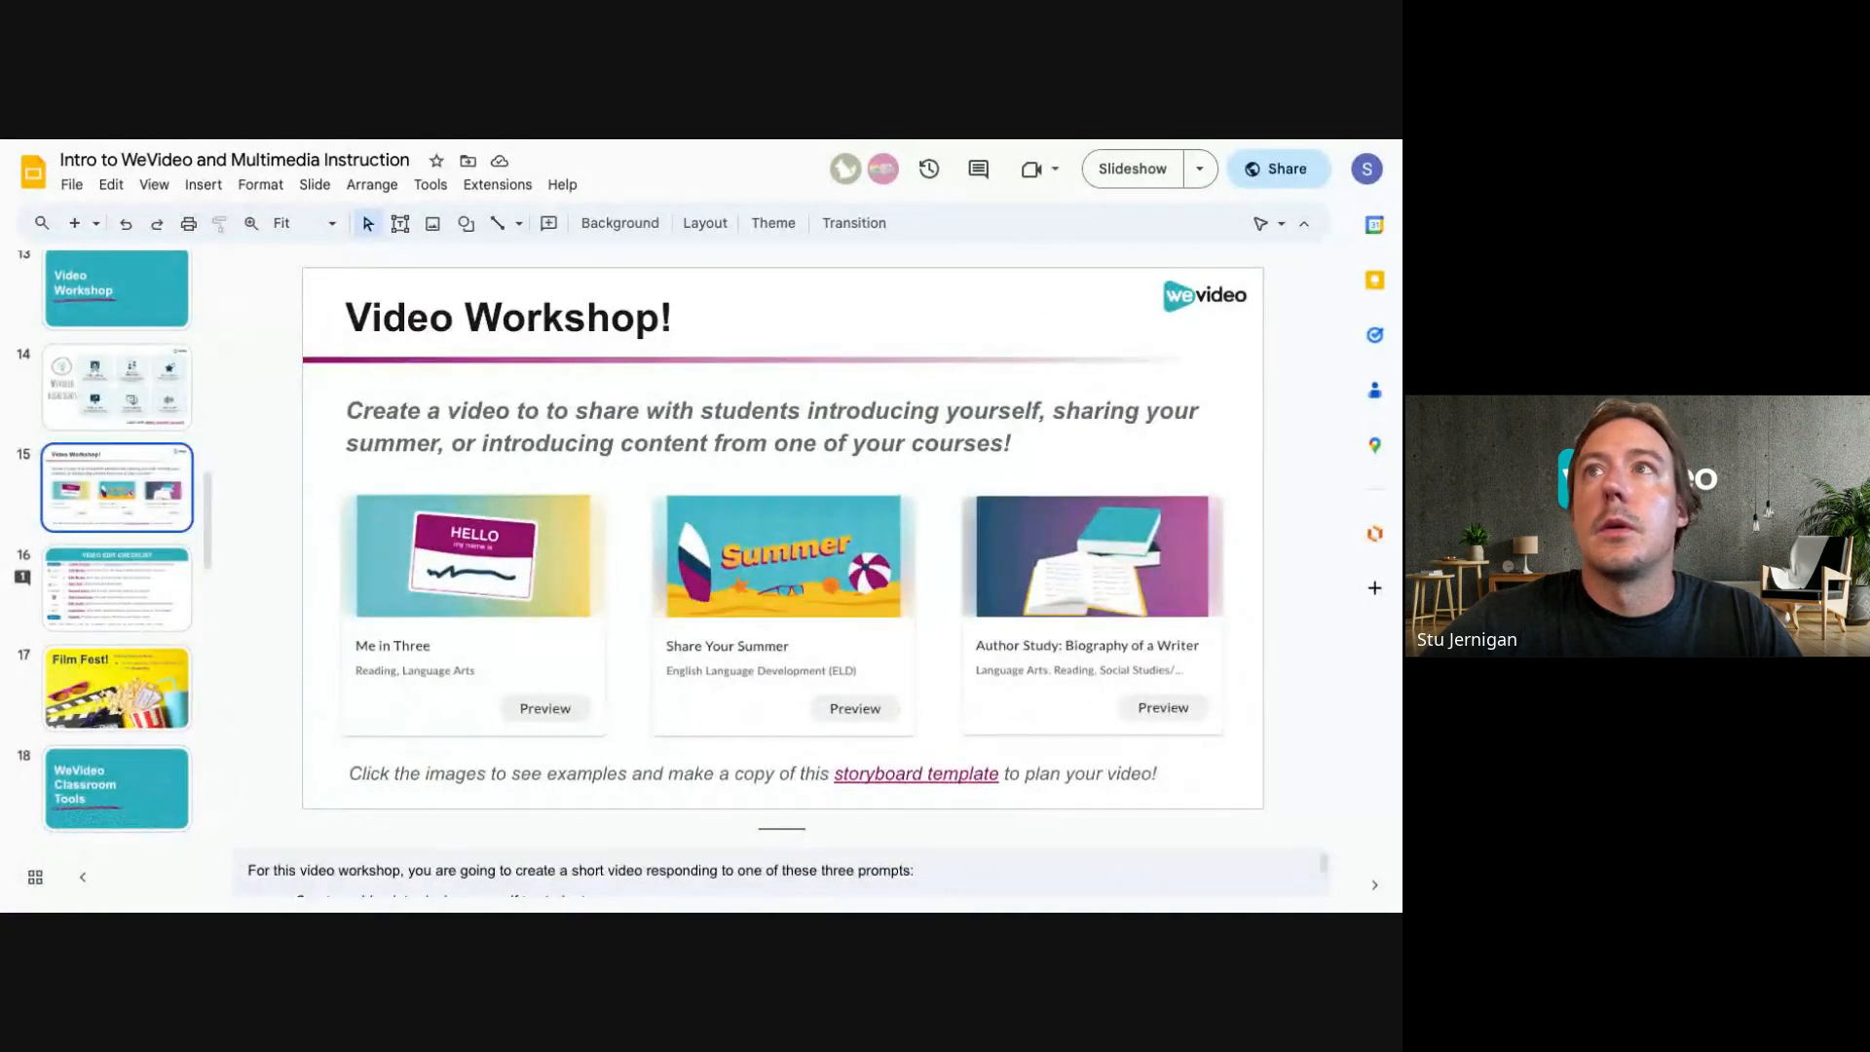
click(1113, 179)
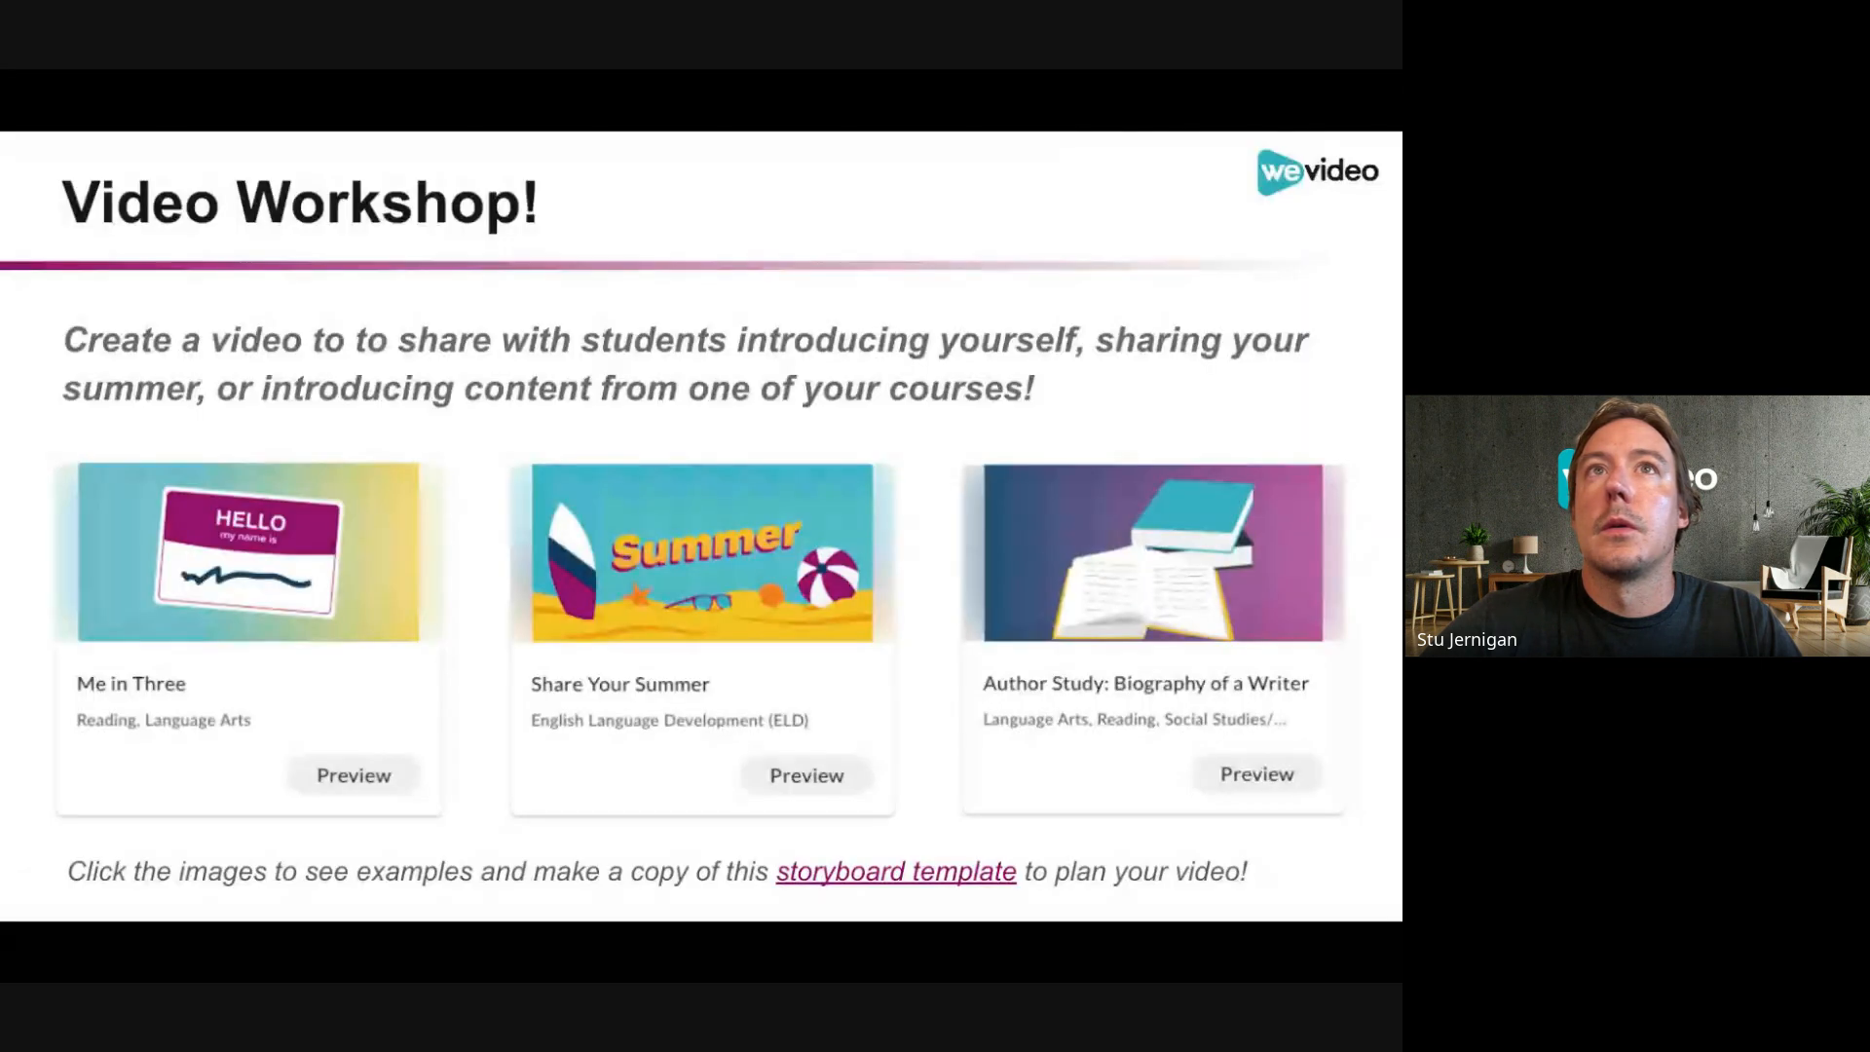
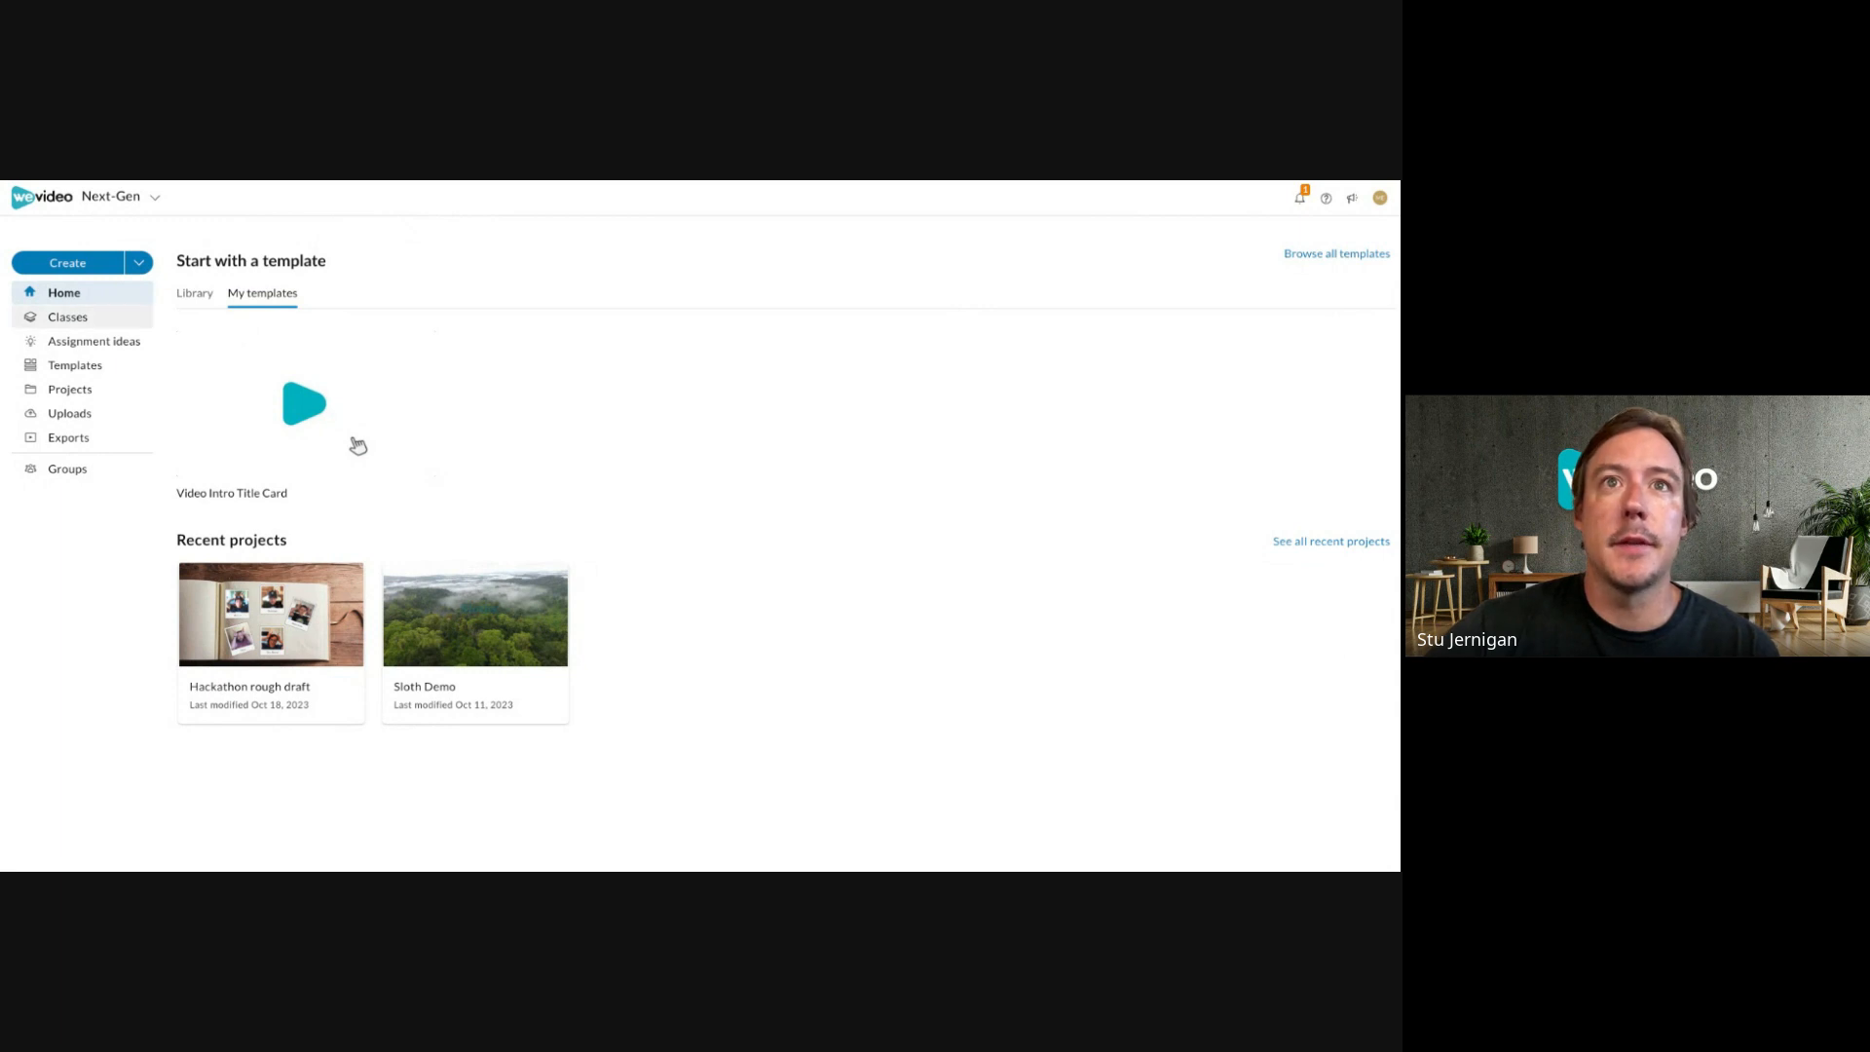
In the teacher's WeVideo account, review student progress on the Me in Three assignment in the English Language Arts class.
click(70, 318)
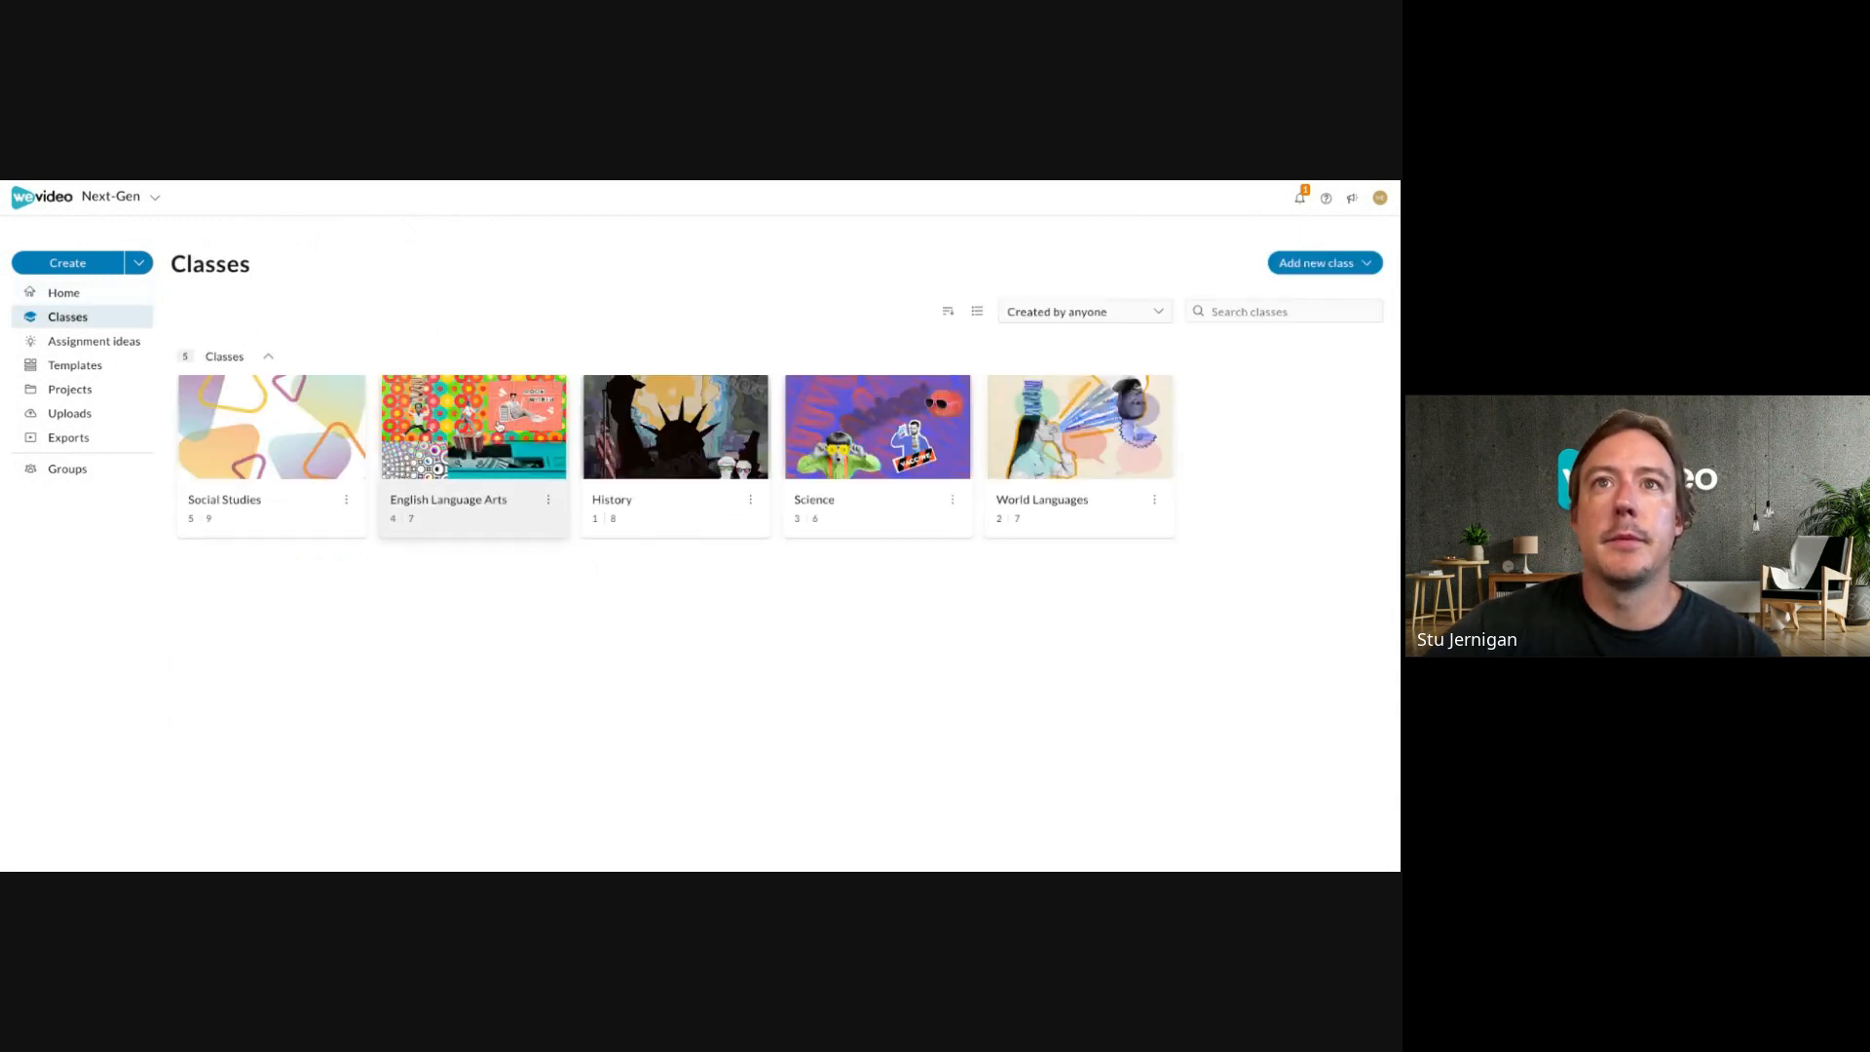
click(499, 426)
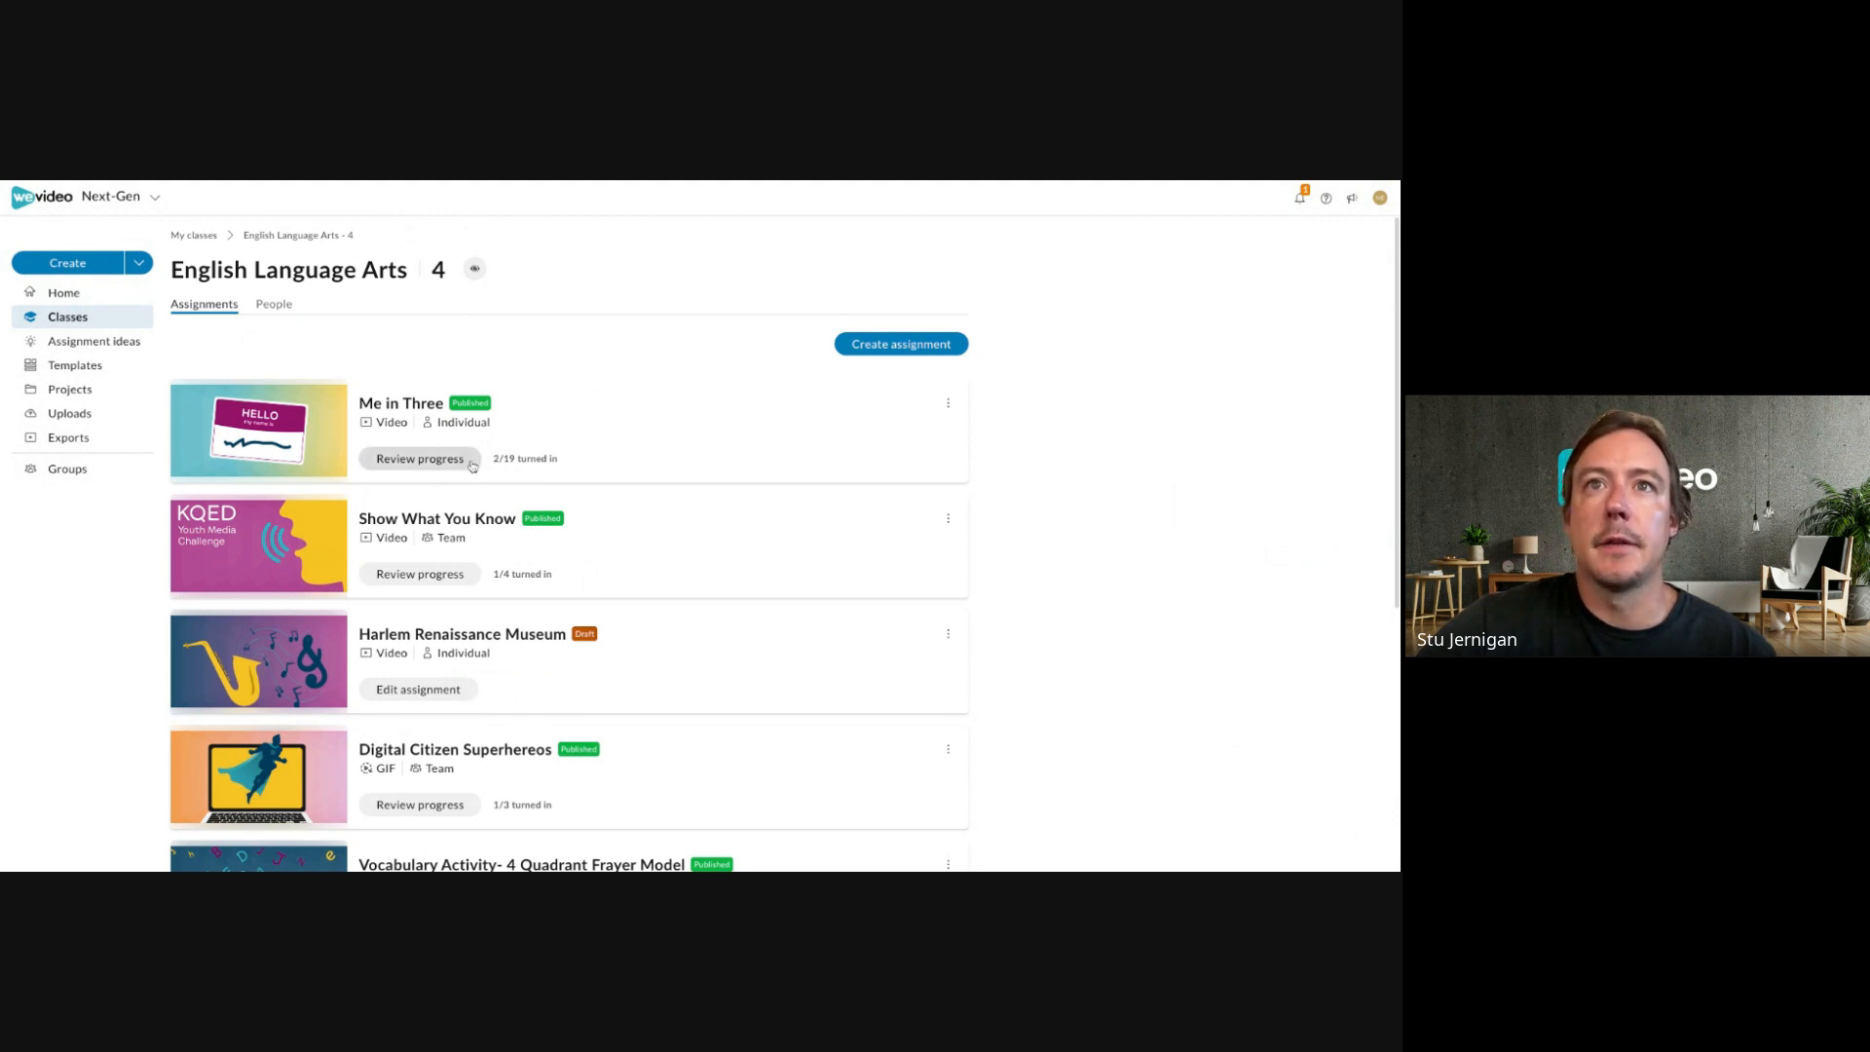
click(420, 457)
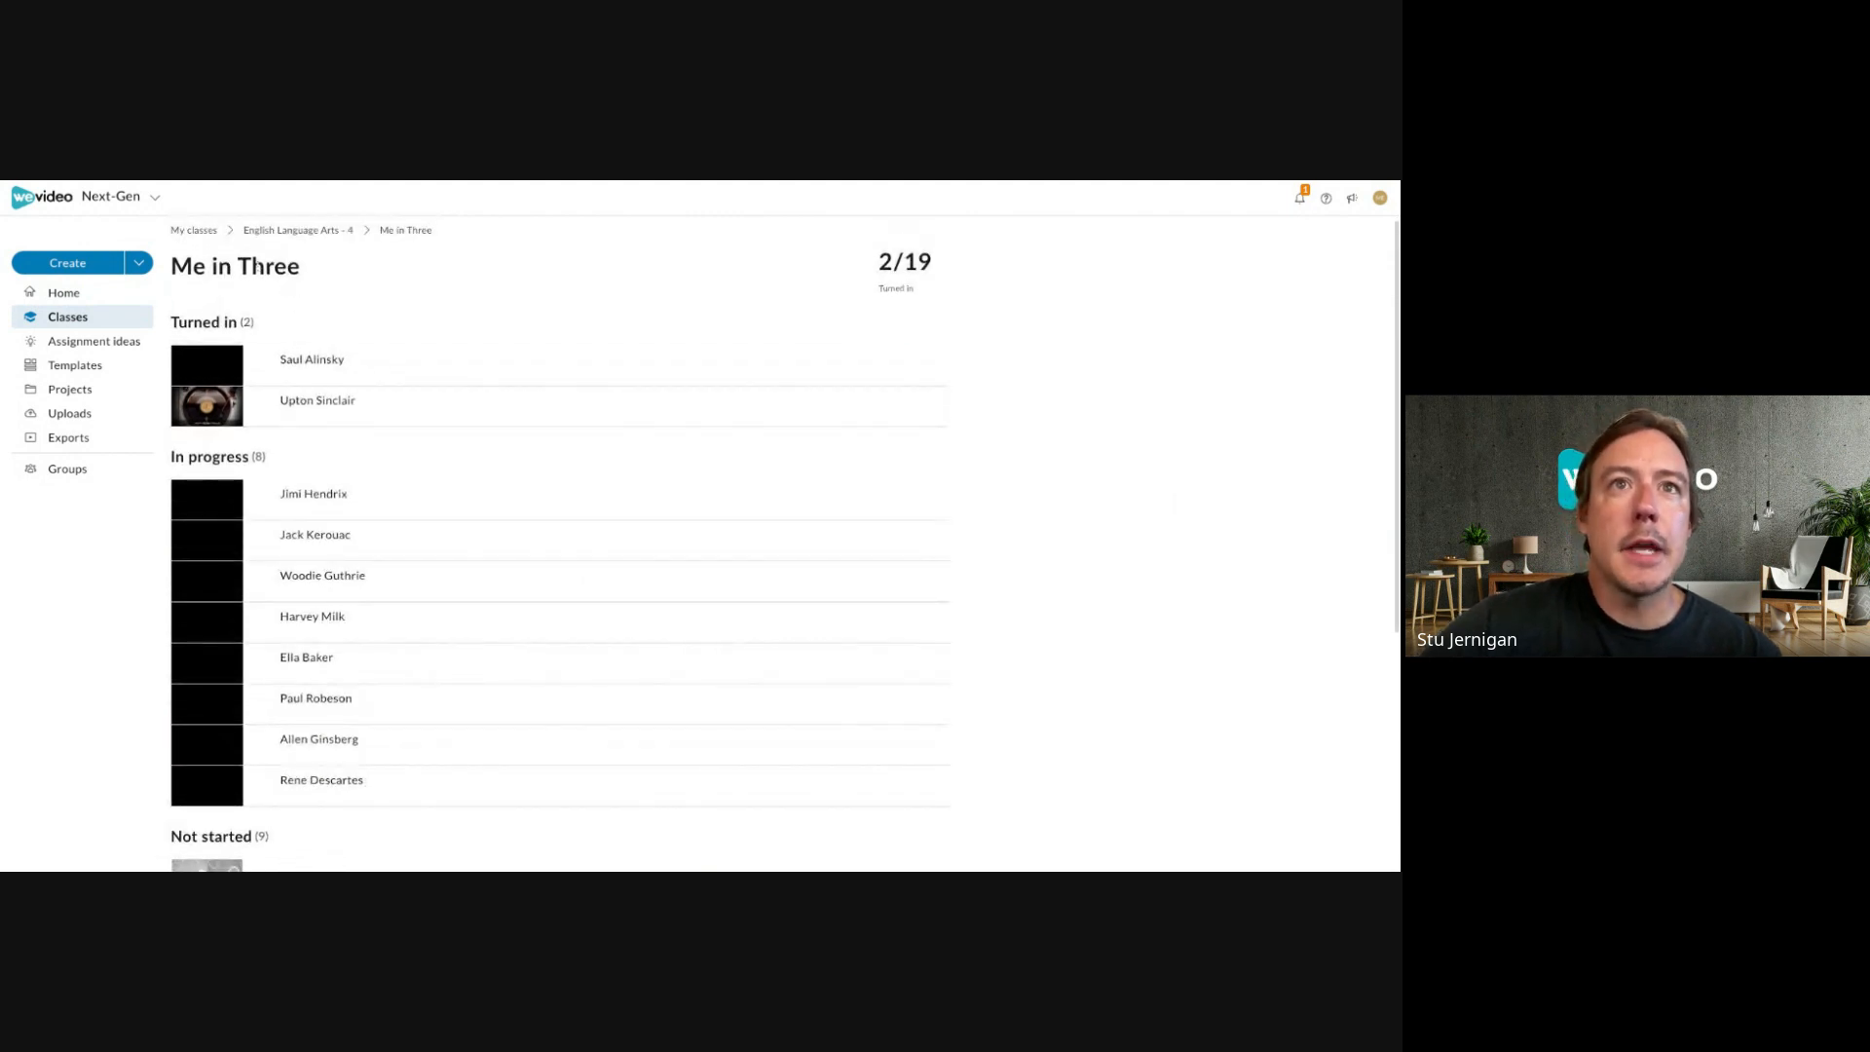
mouse_move(227, 402)
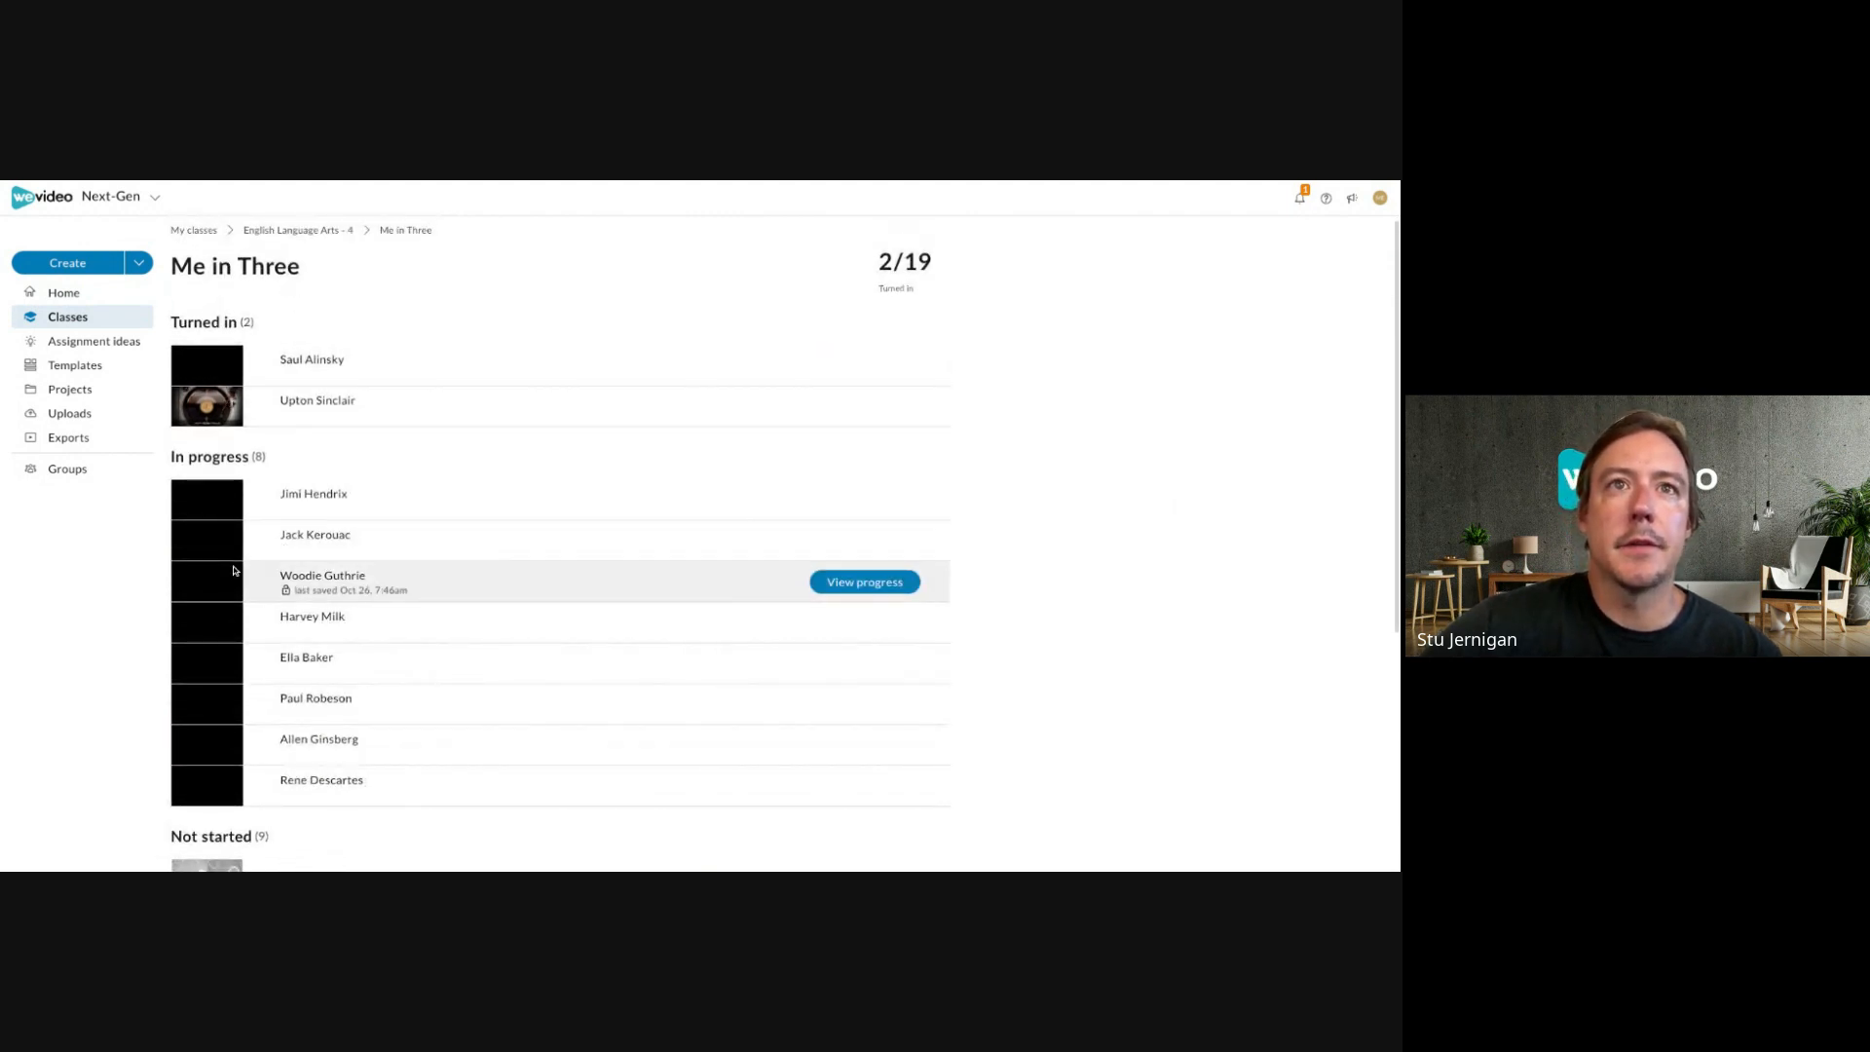
Look through the Me in Three turned-in, in-progress and not-started lists and open the first in-progress student's project.
mouse_move(208, 366)
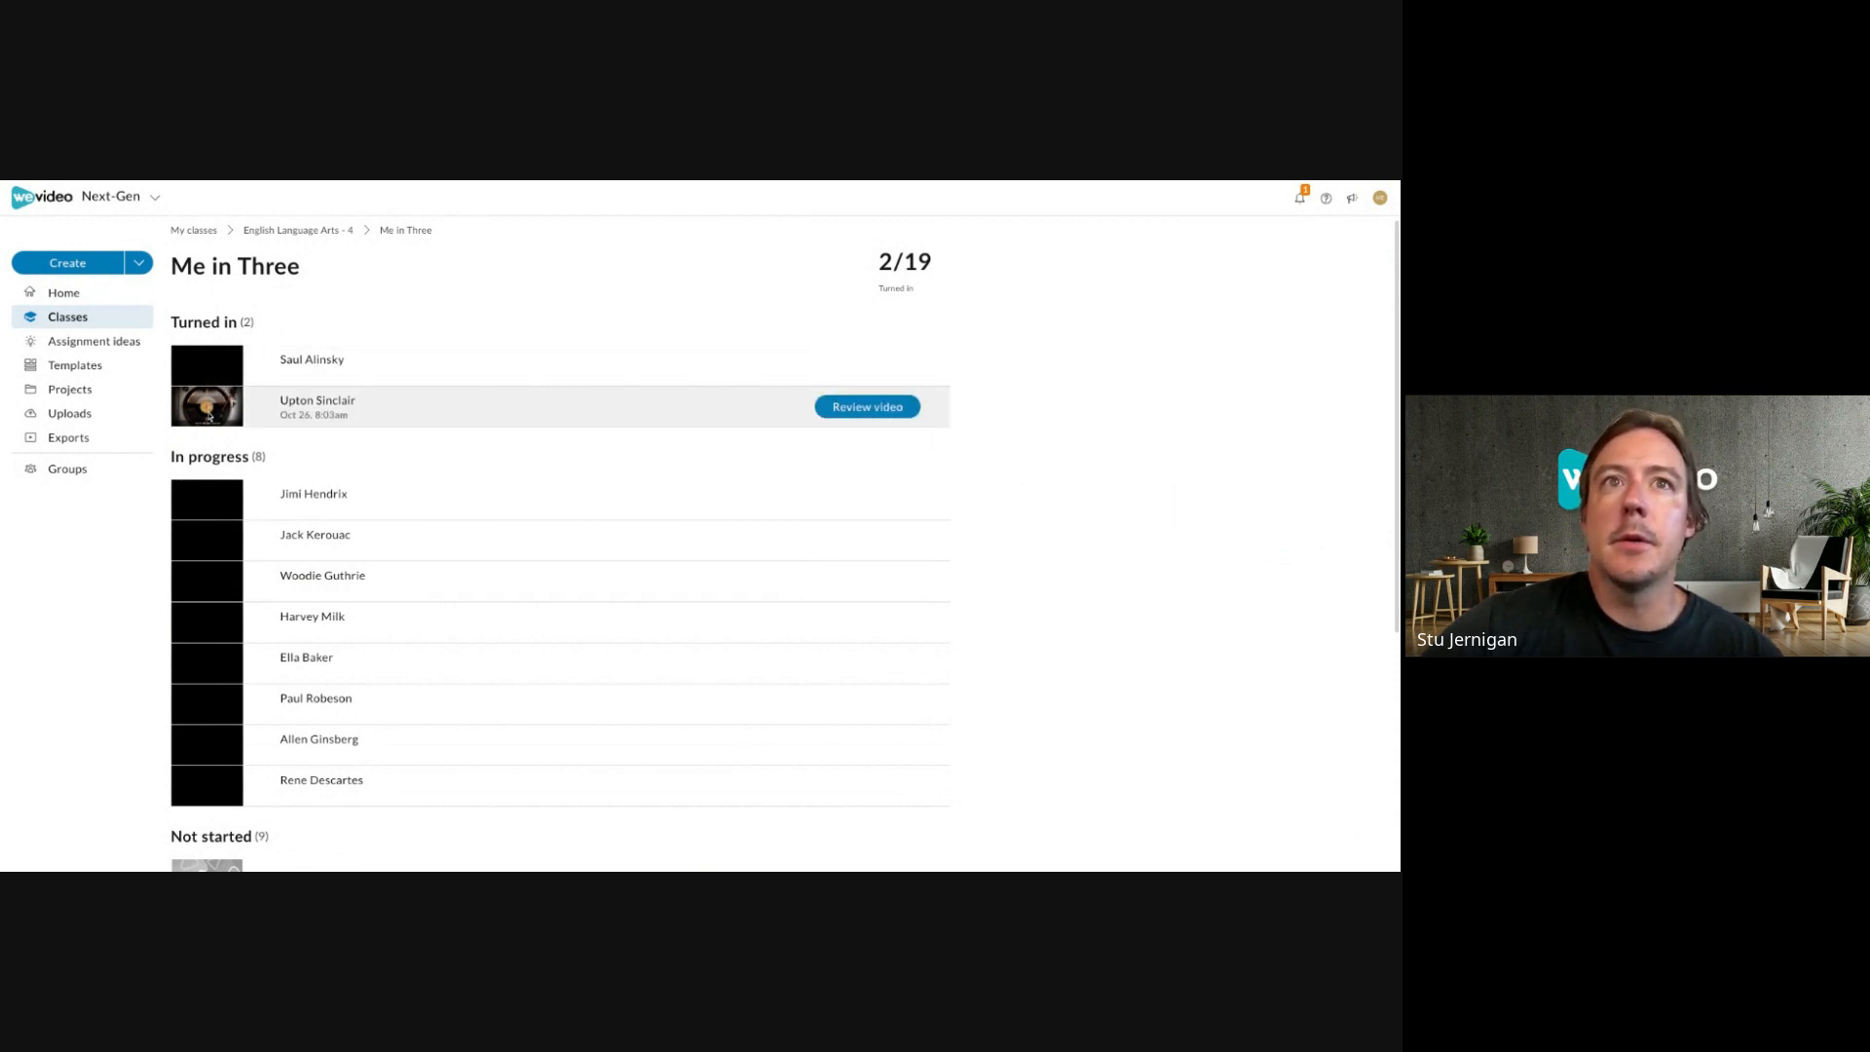
scroll(210, 417, down, 3)
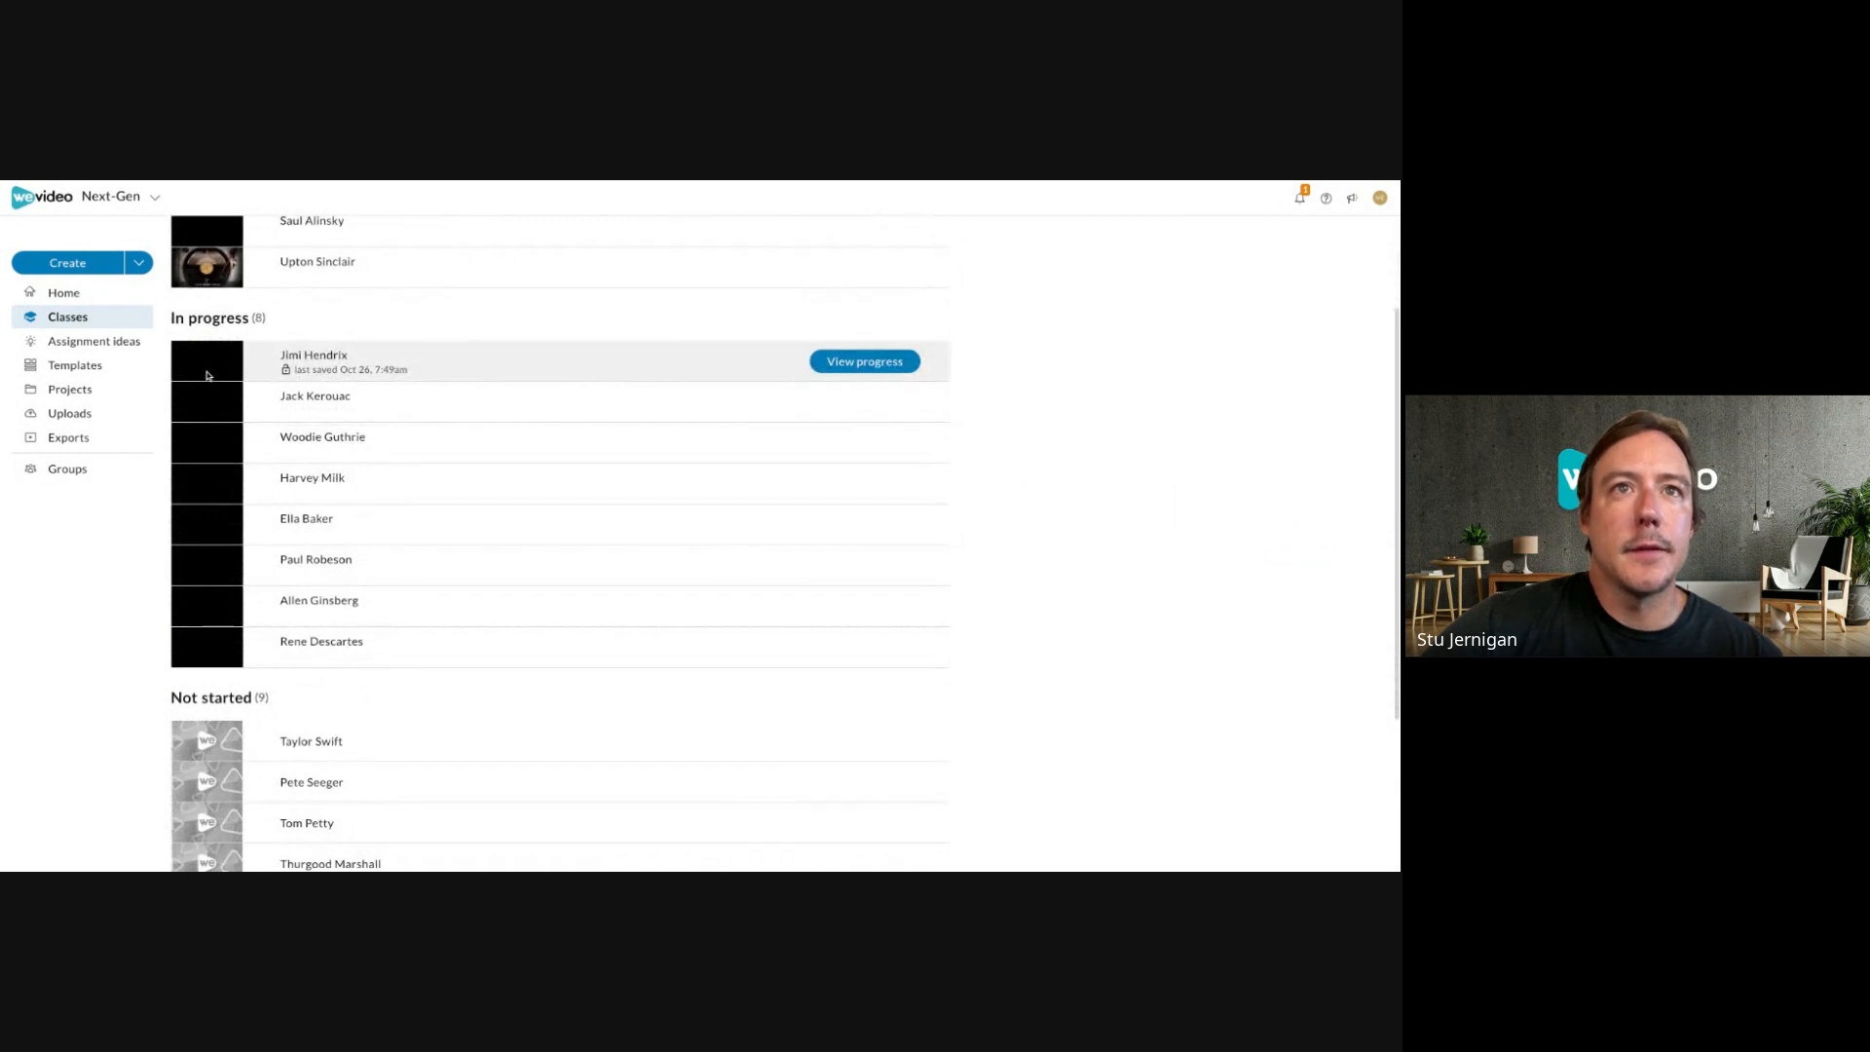
mouse_move(210, 650)
scroll(210, 653, down, 5)
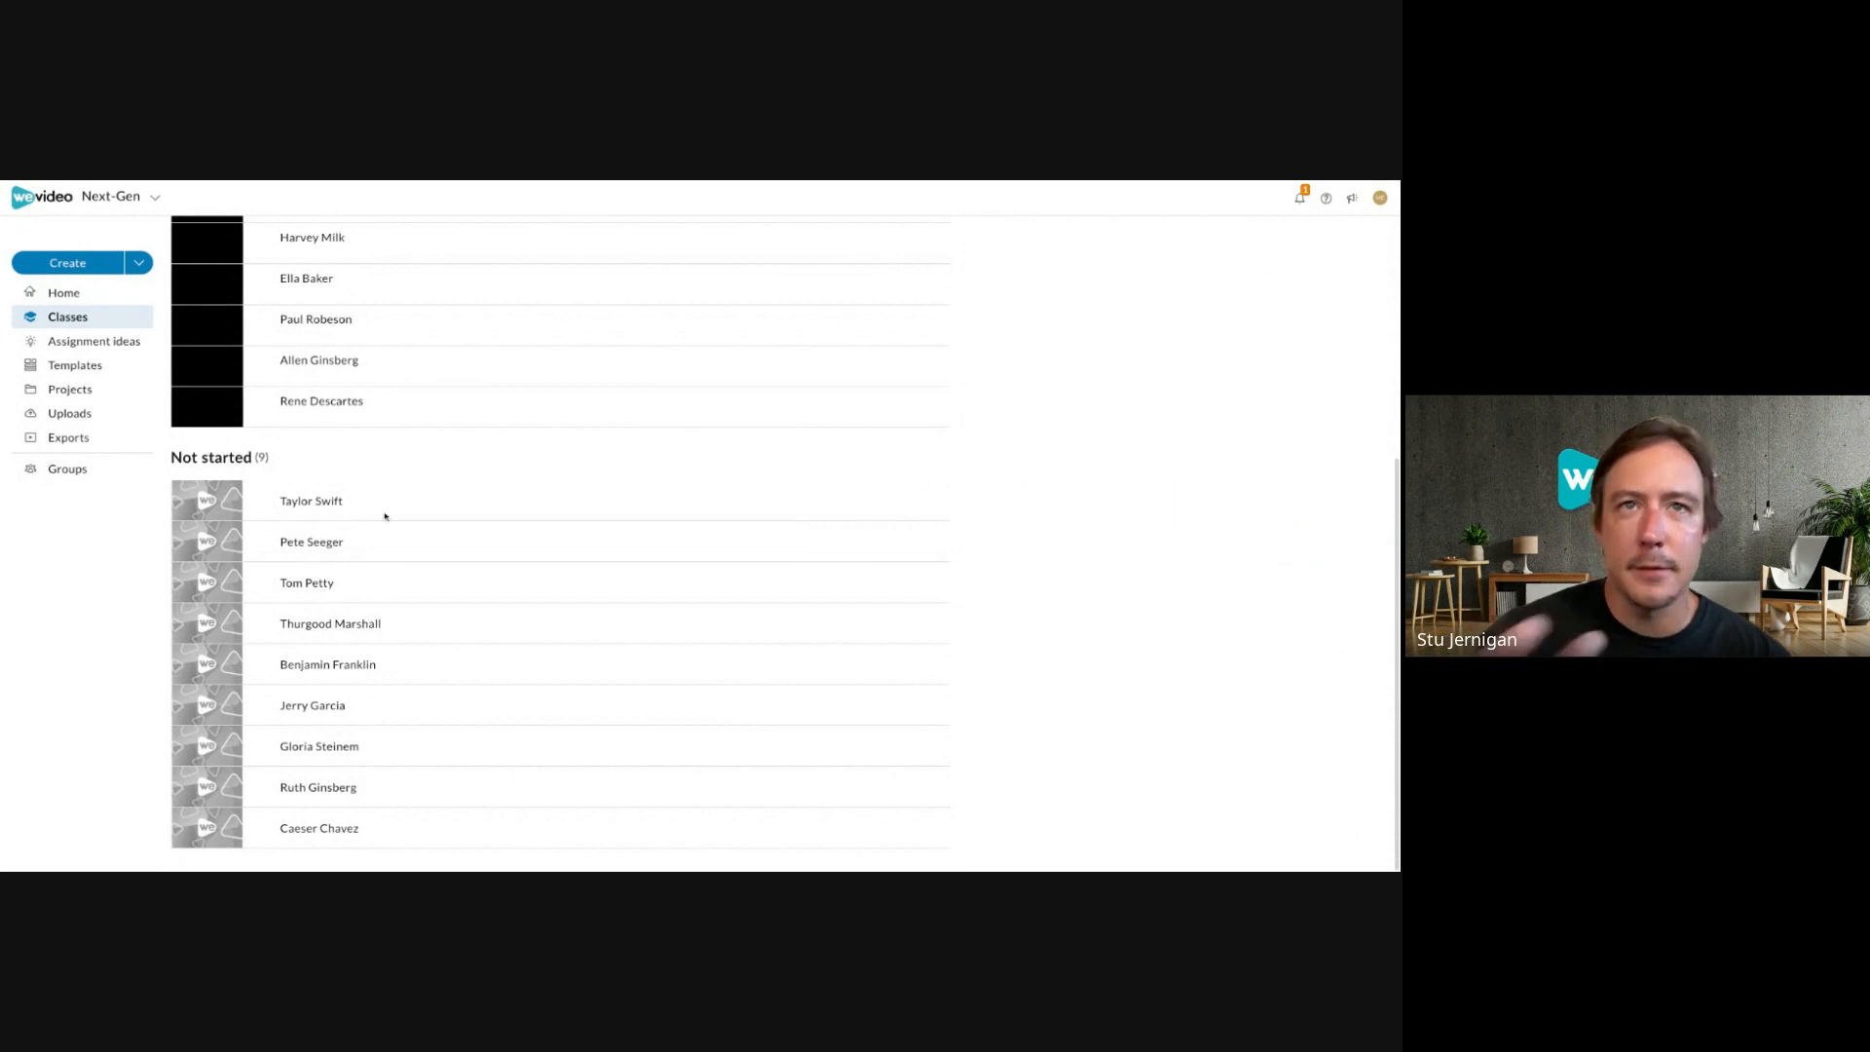
scroll(979, 405, up, 6)
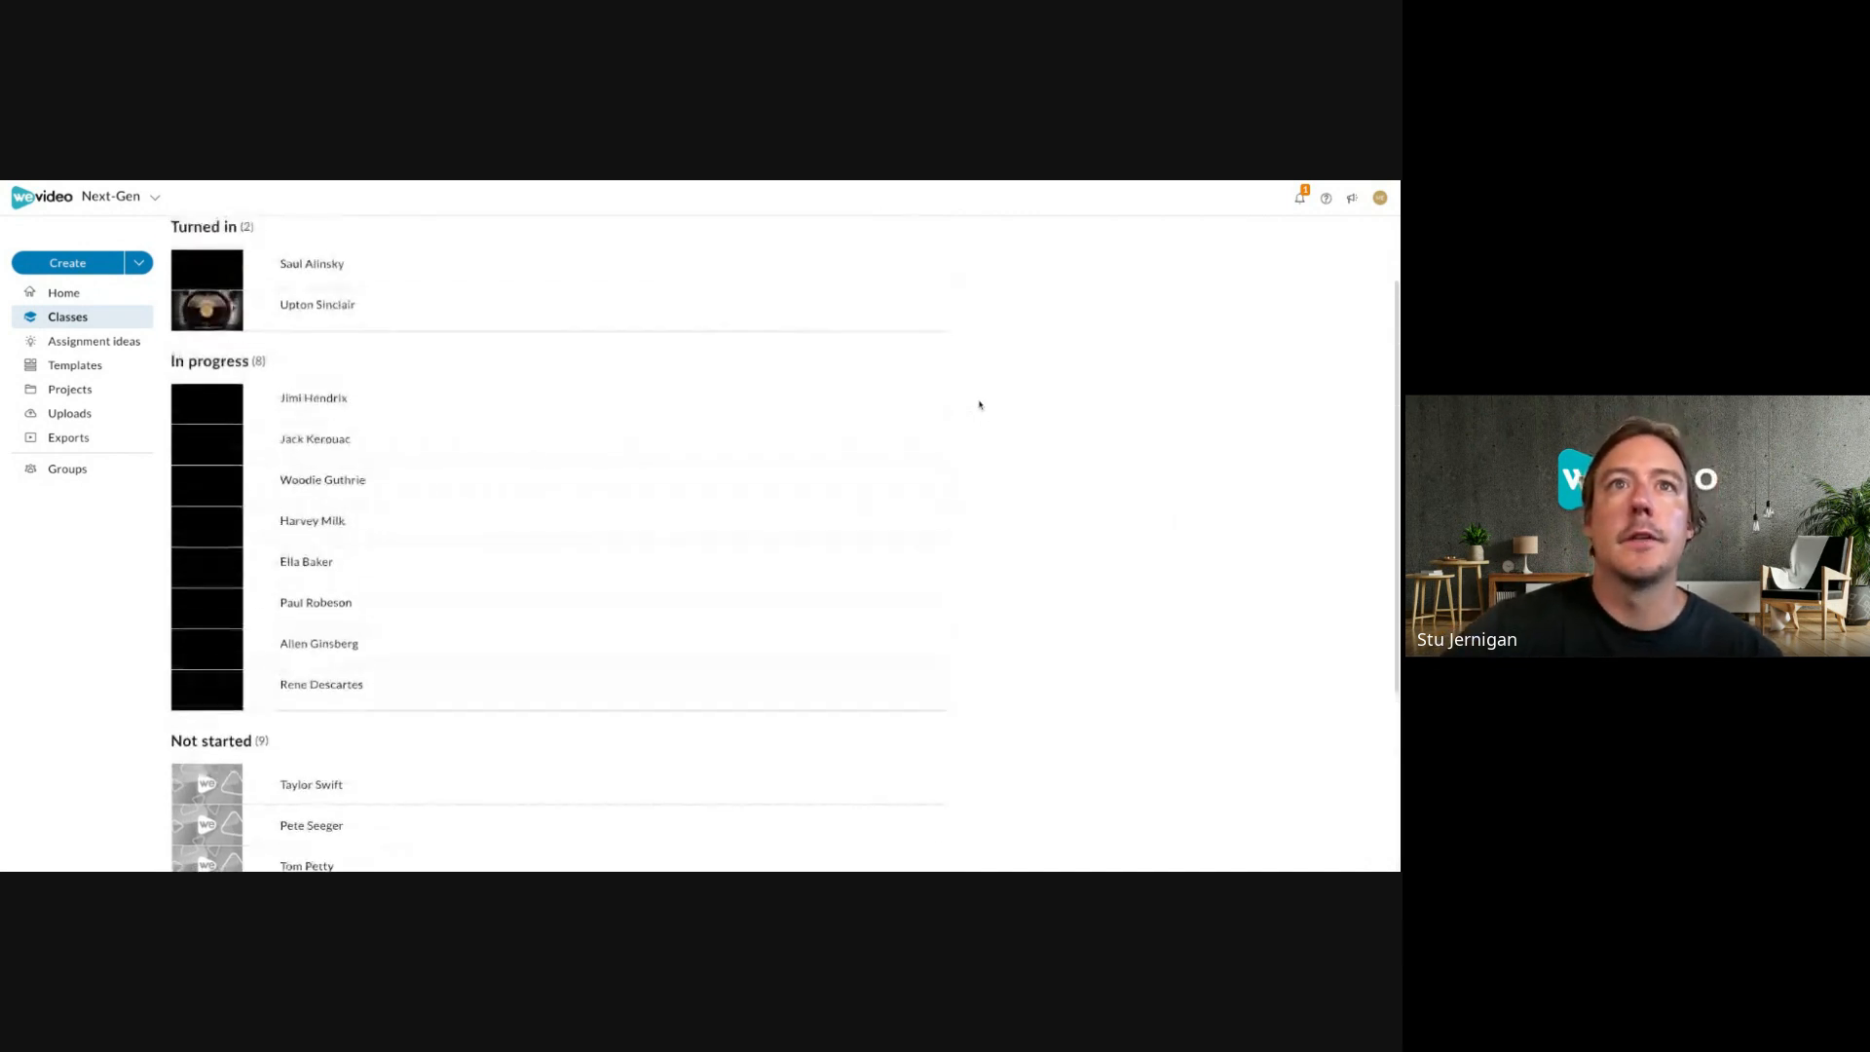
scroll(1018, 429, up, 1)
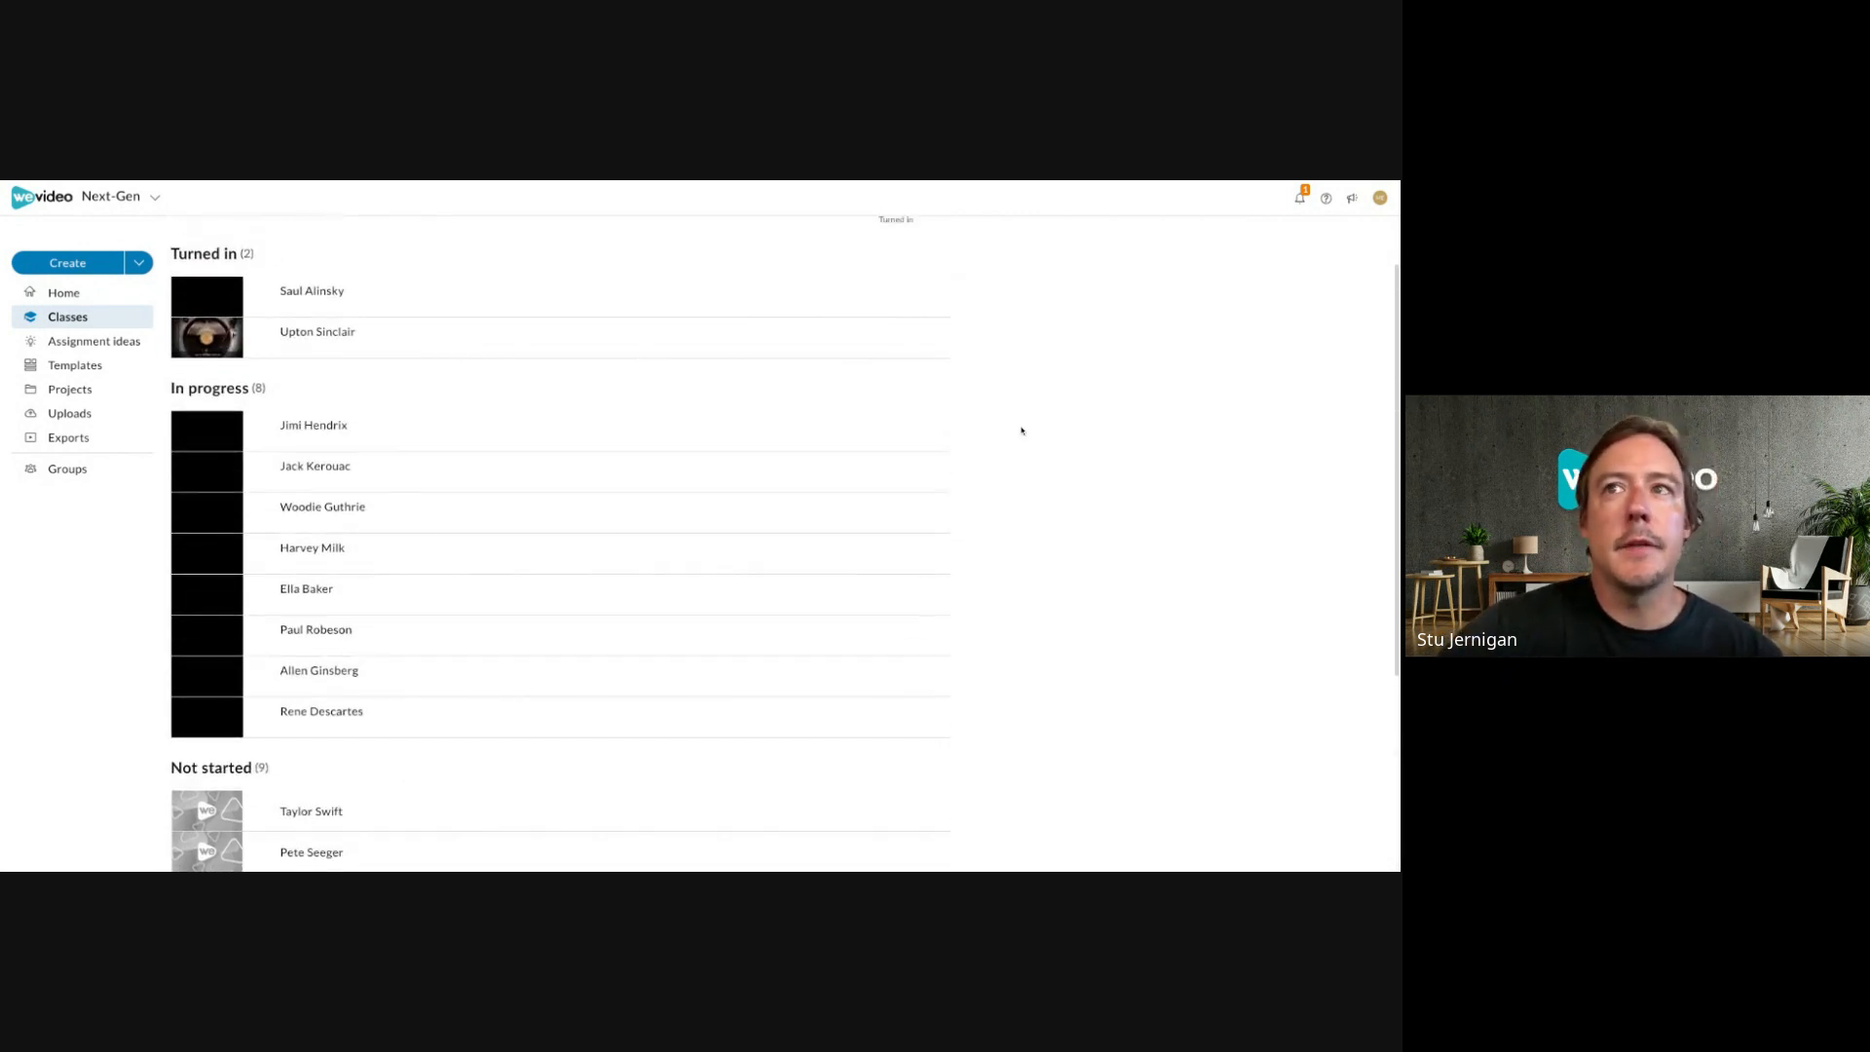
mouse_move(931, 446)
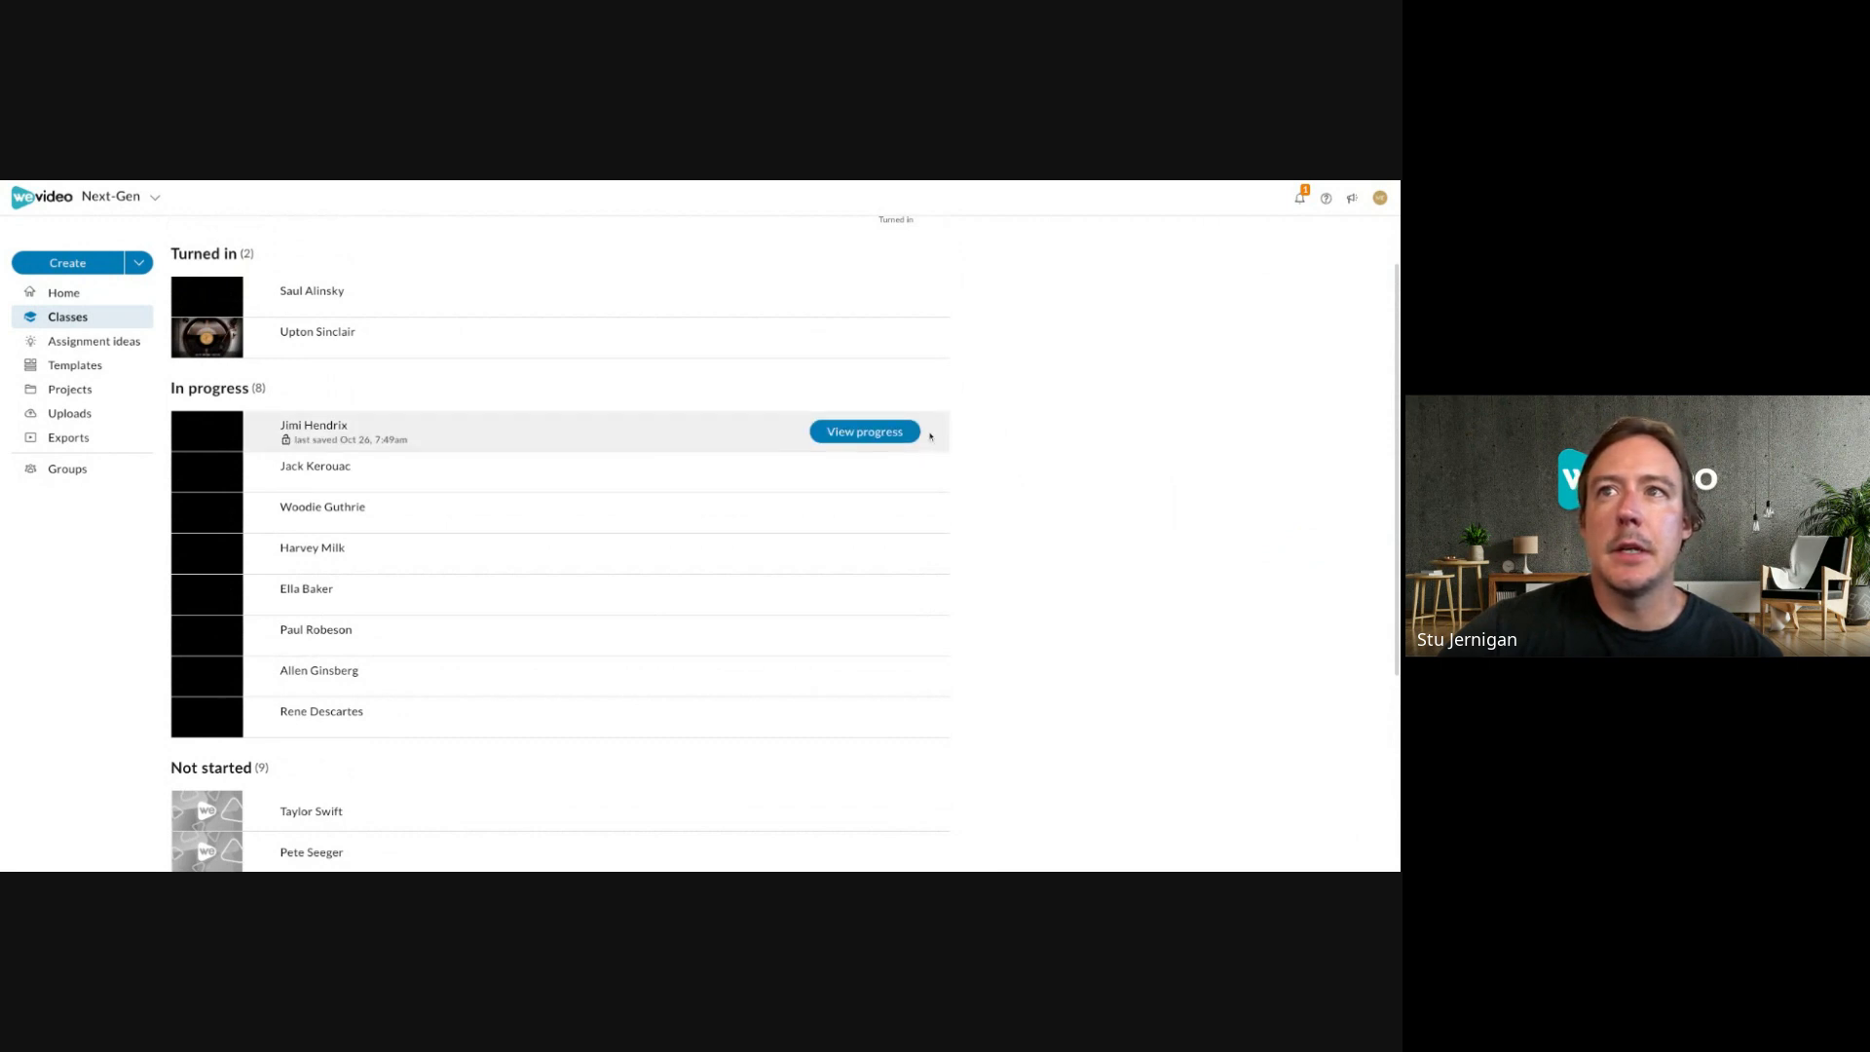
click(860, 434)
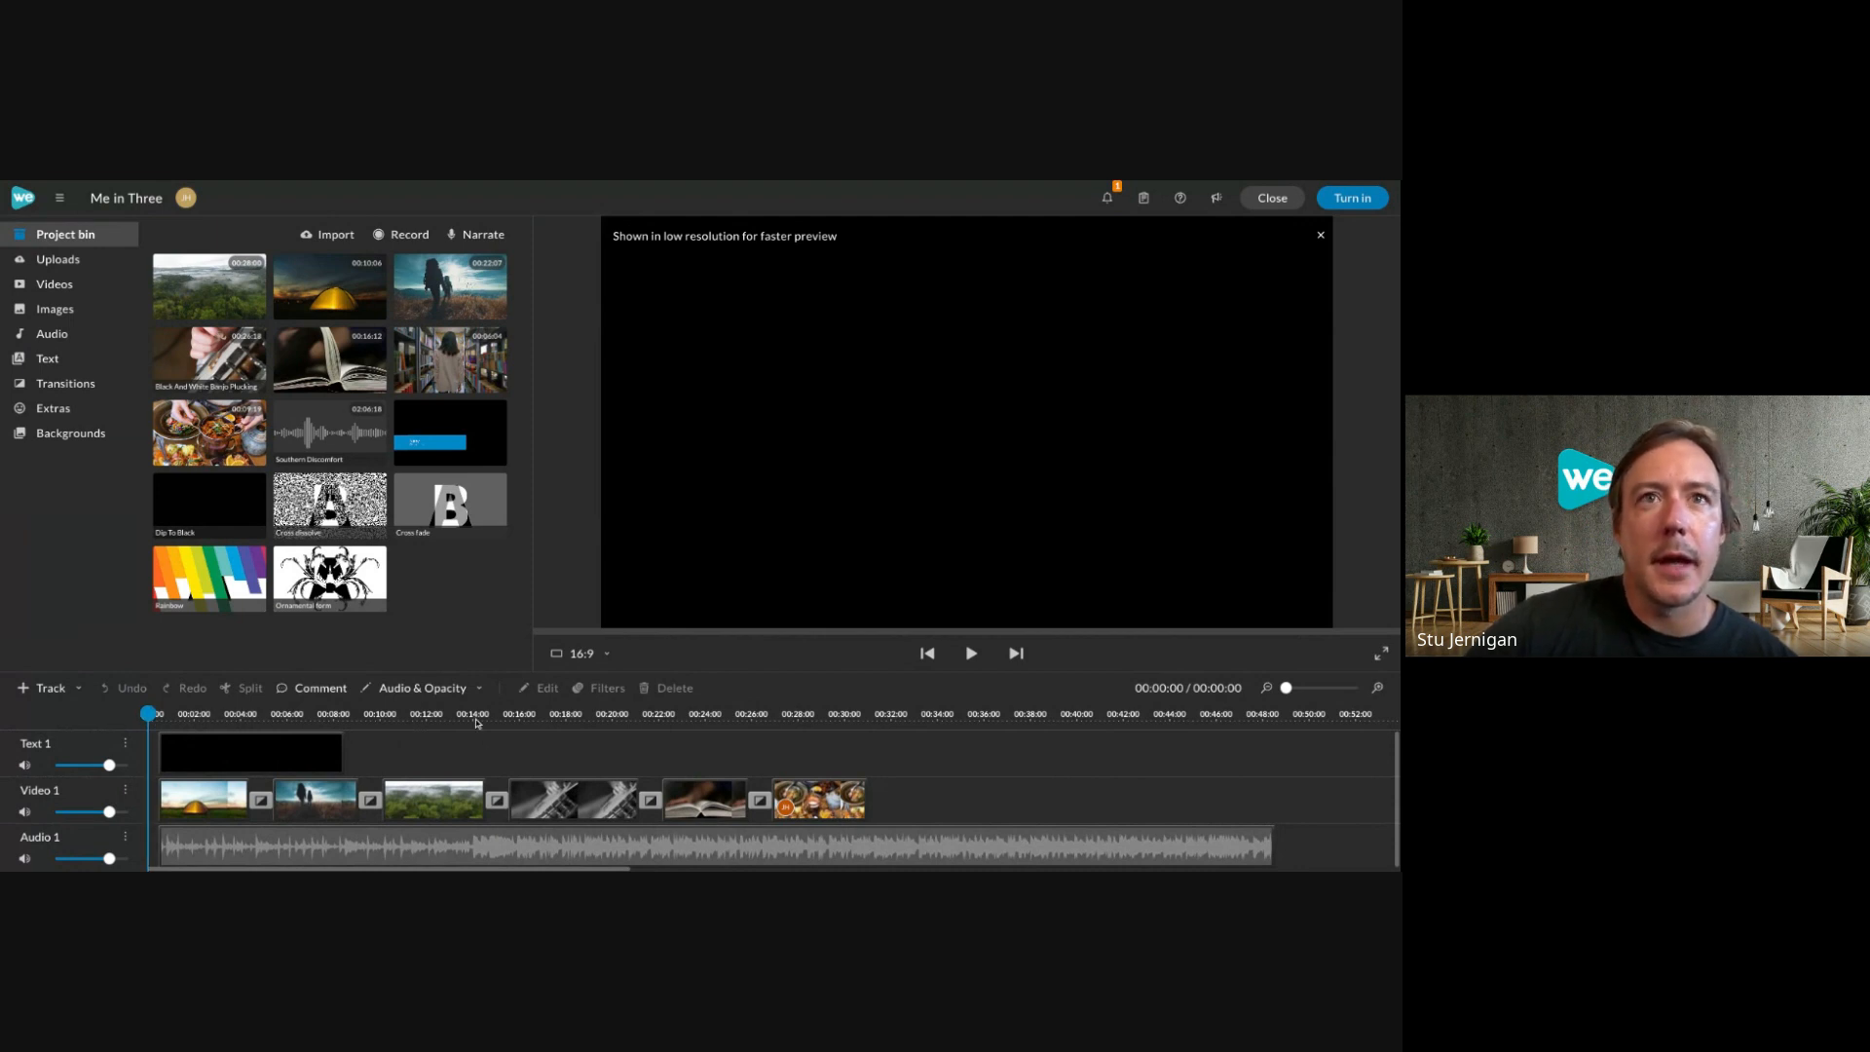
Show the stock video library in the student's project and scrub the timeline back to the tent clip.
click(101, 284)
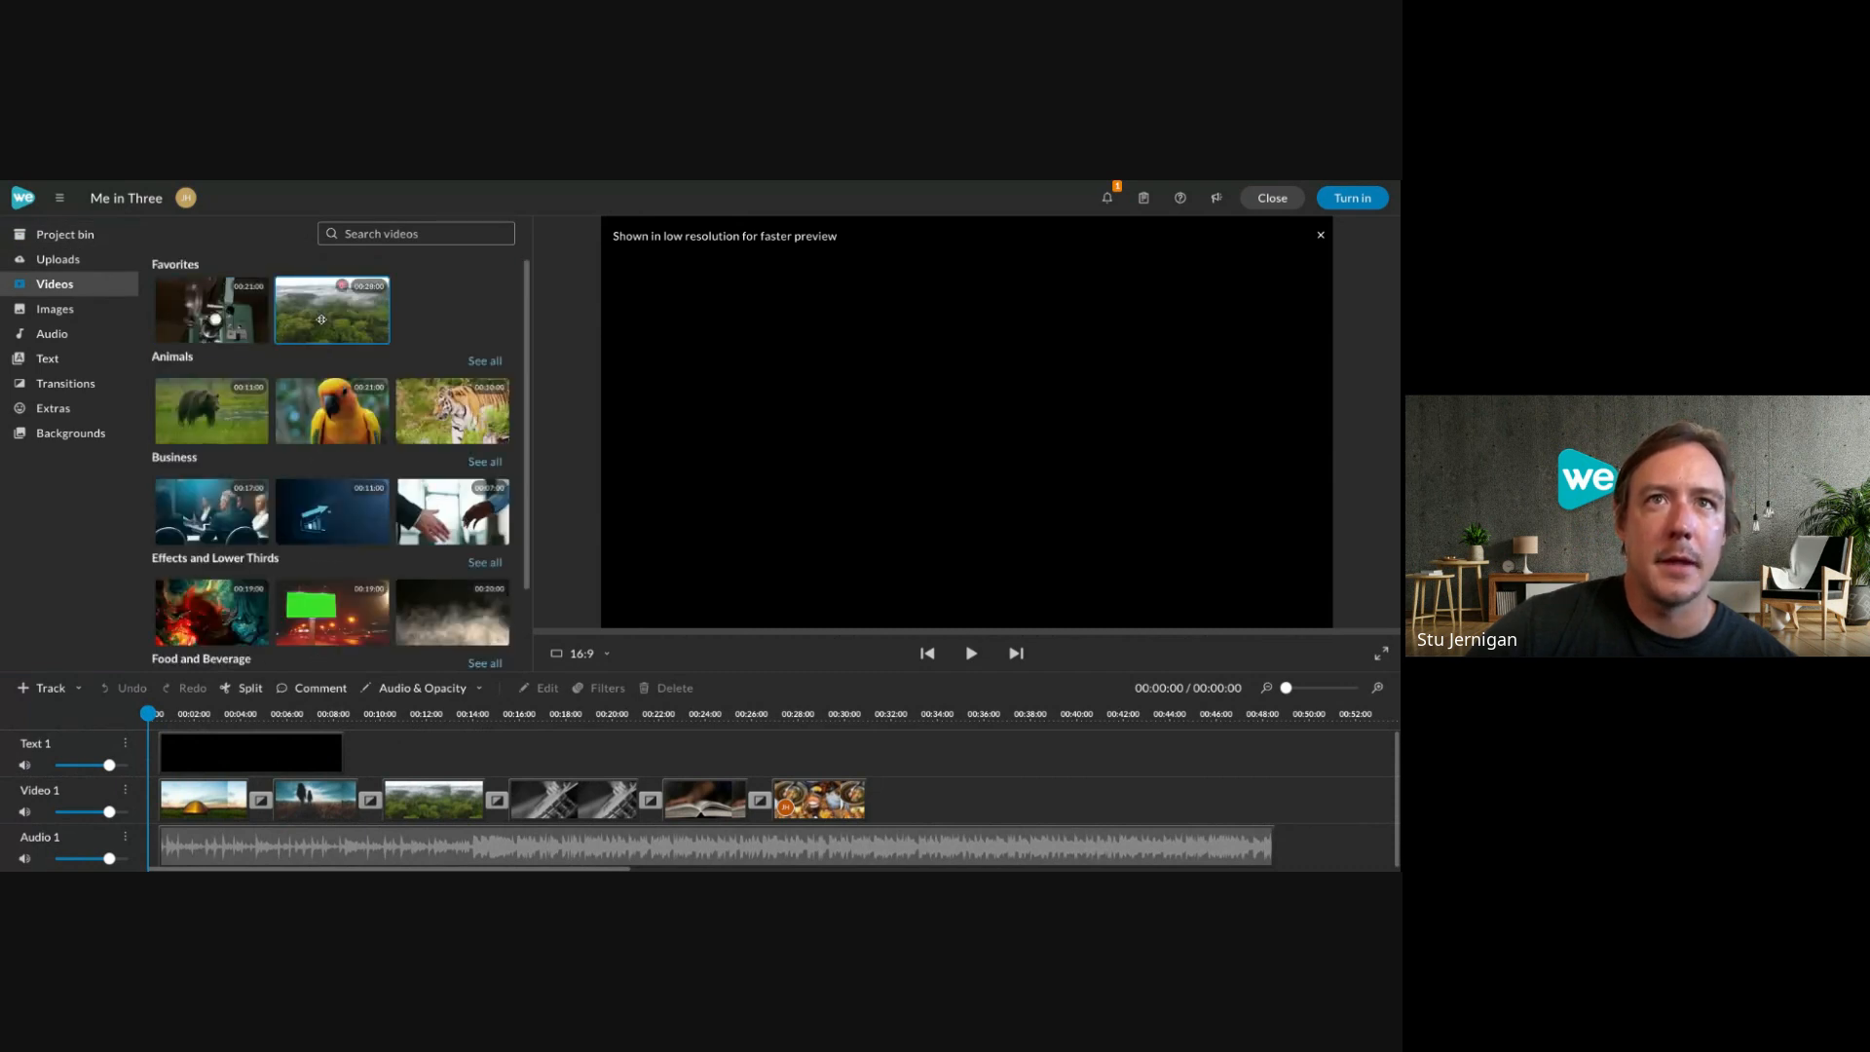
drag(322, 319, 672, 531)
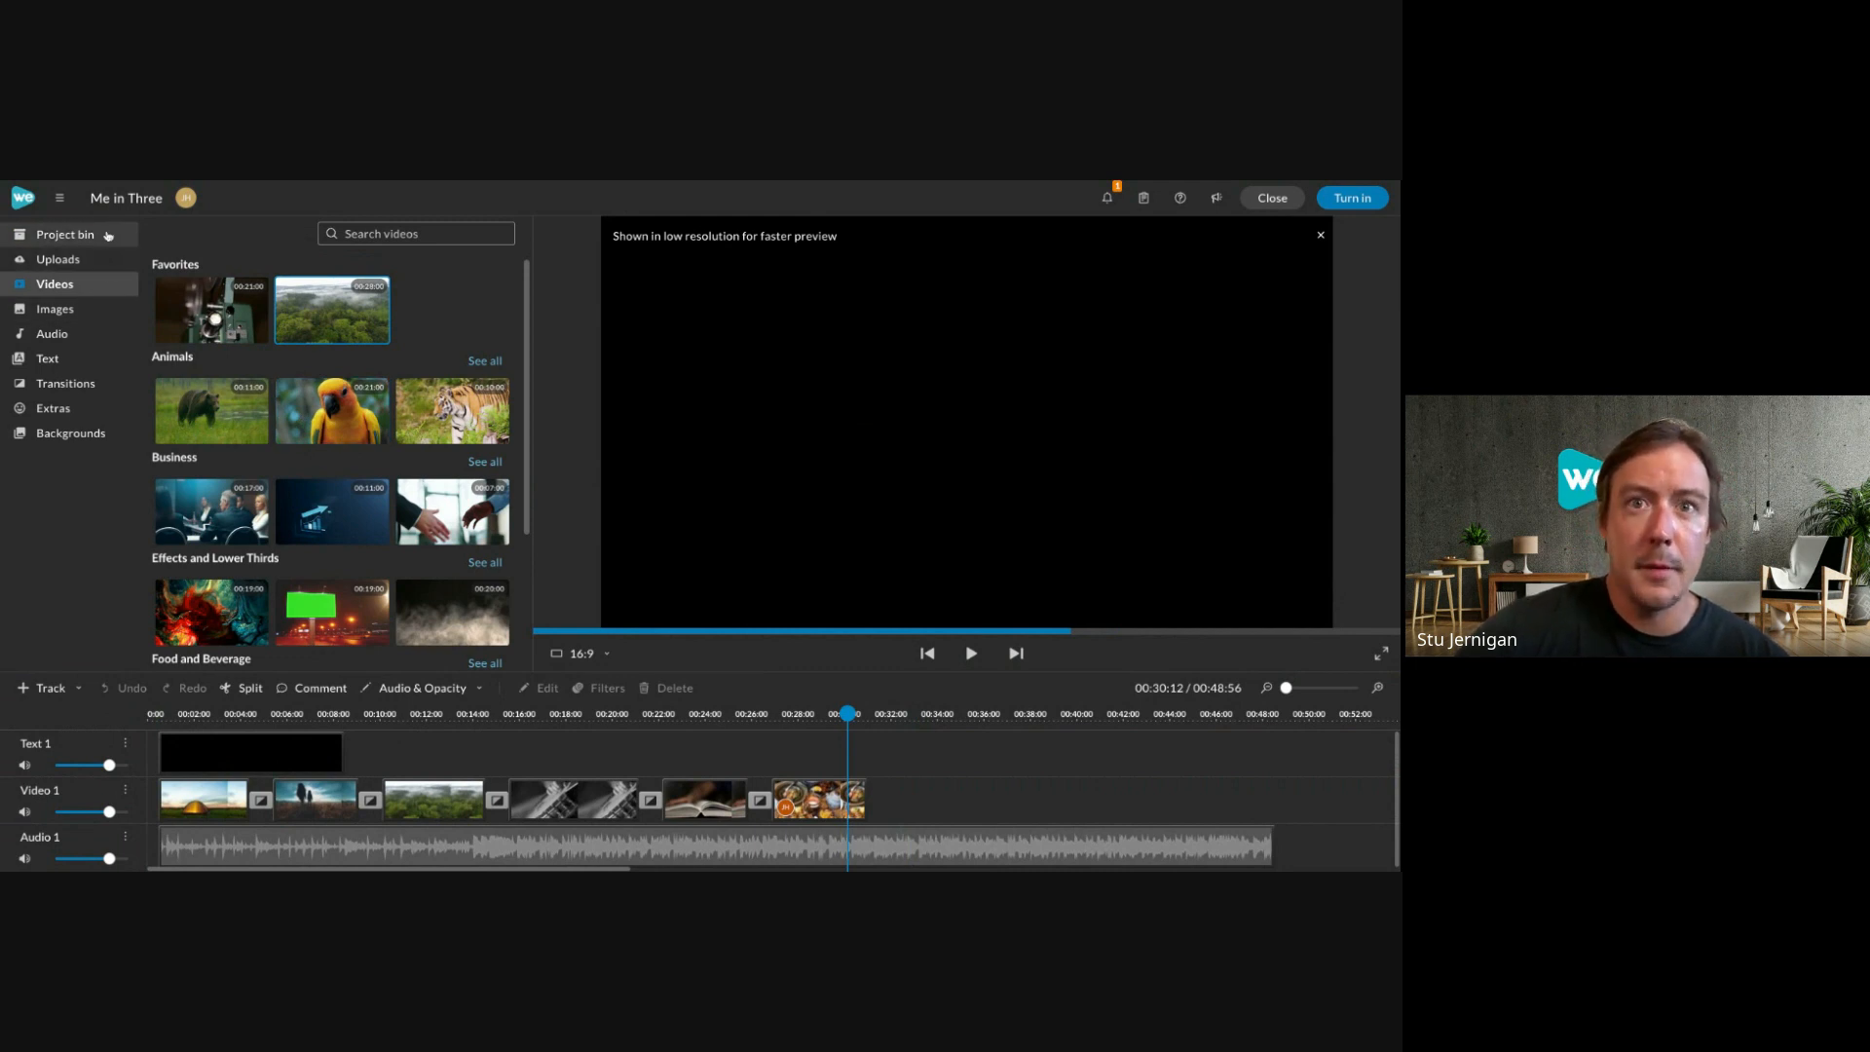
click(849, 715)
drag(849, 715, 223, 714)
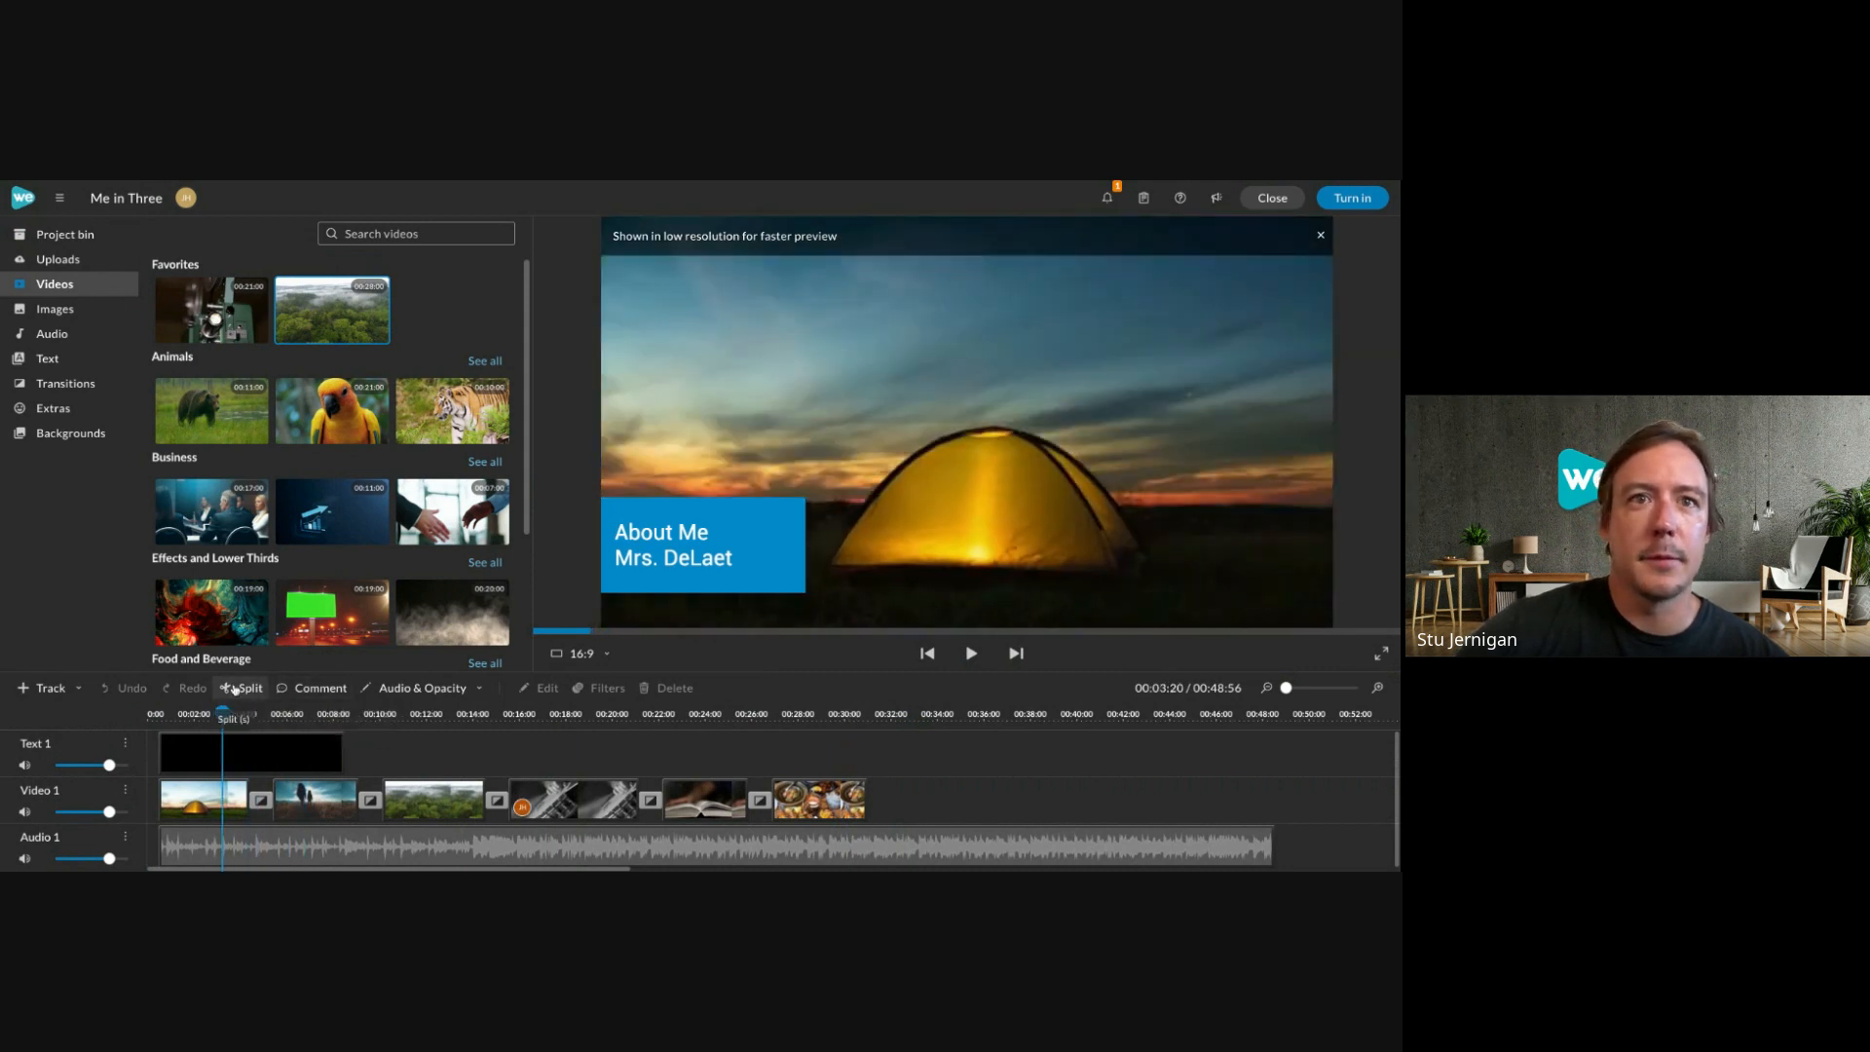
Add the comment "Great video clip!" at about 00:08:60, on the hiker clip in the student's timeline.
drag(223, 715, 349, 714)
click(325, 689)
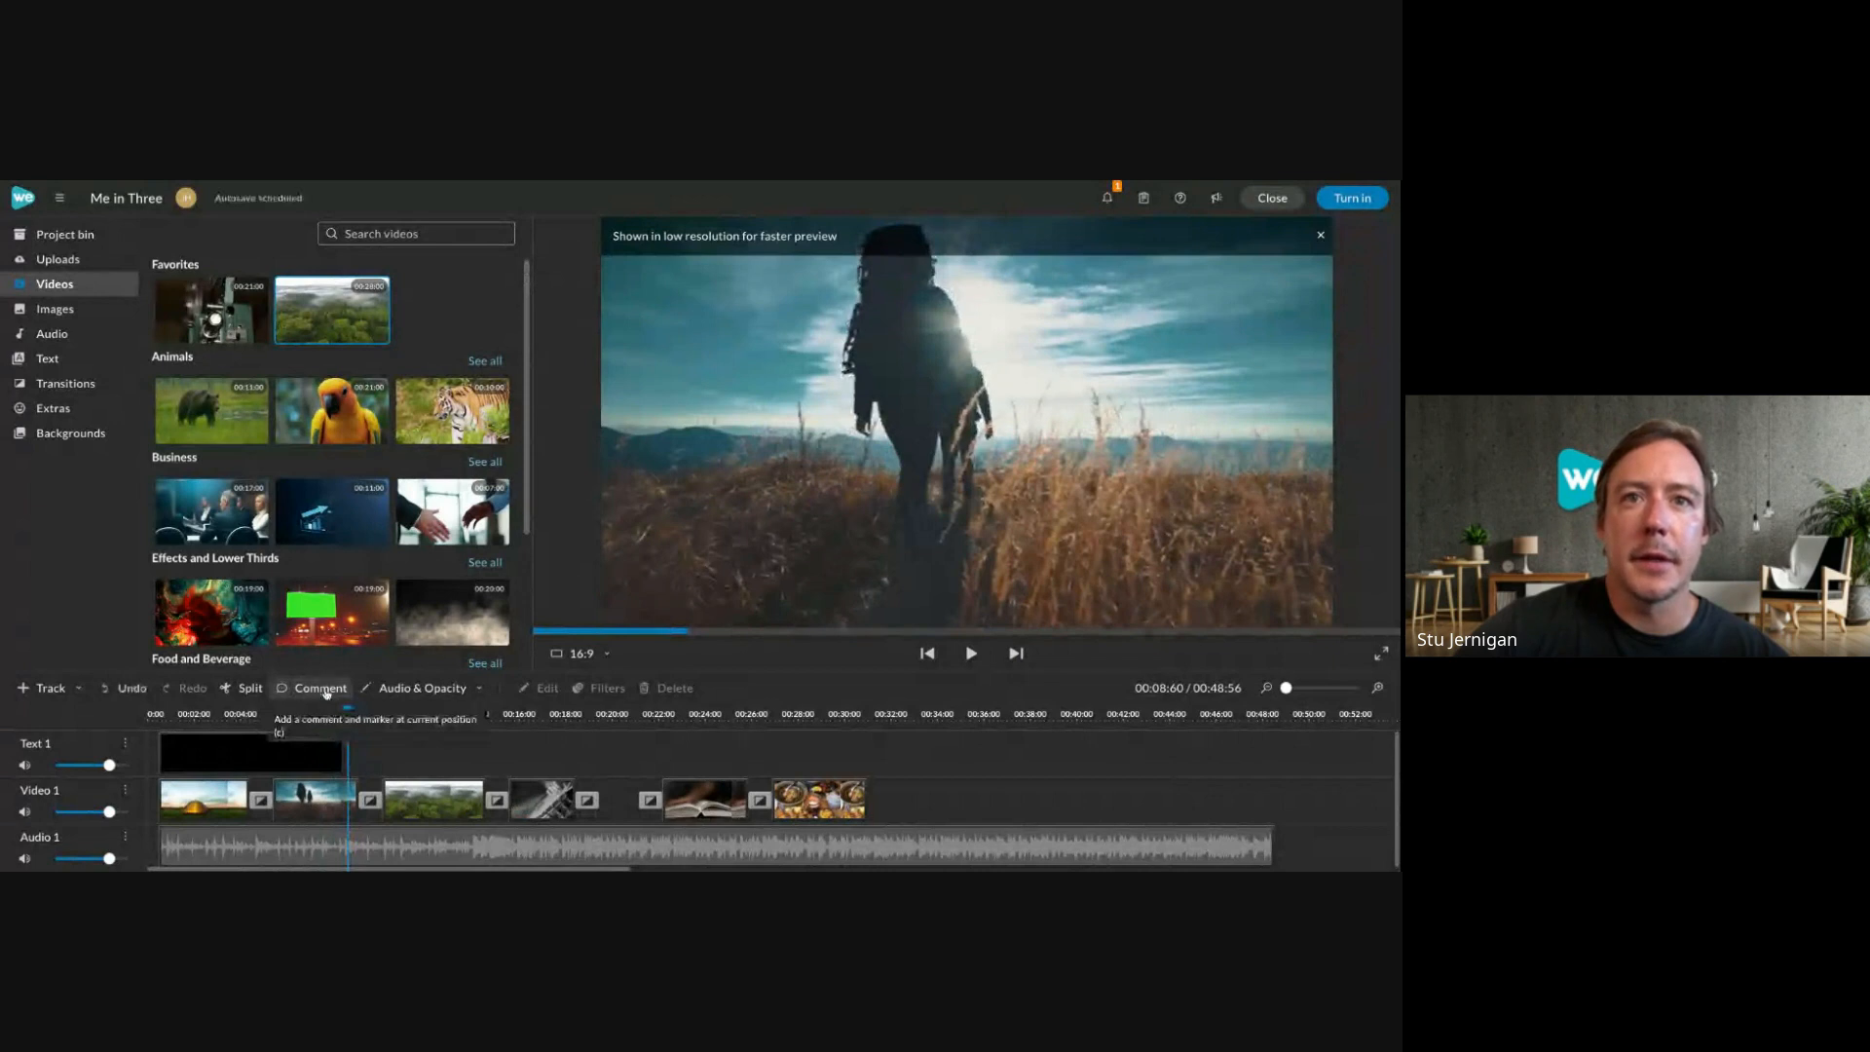
text(Great)
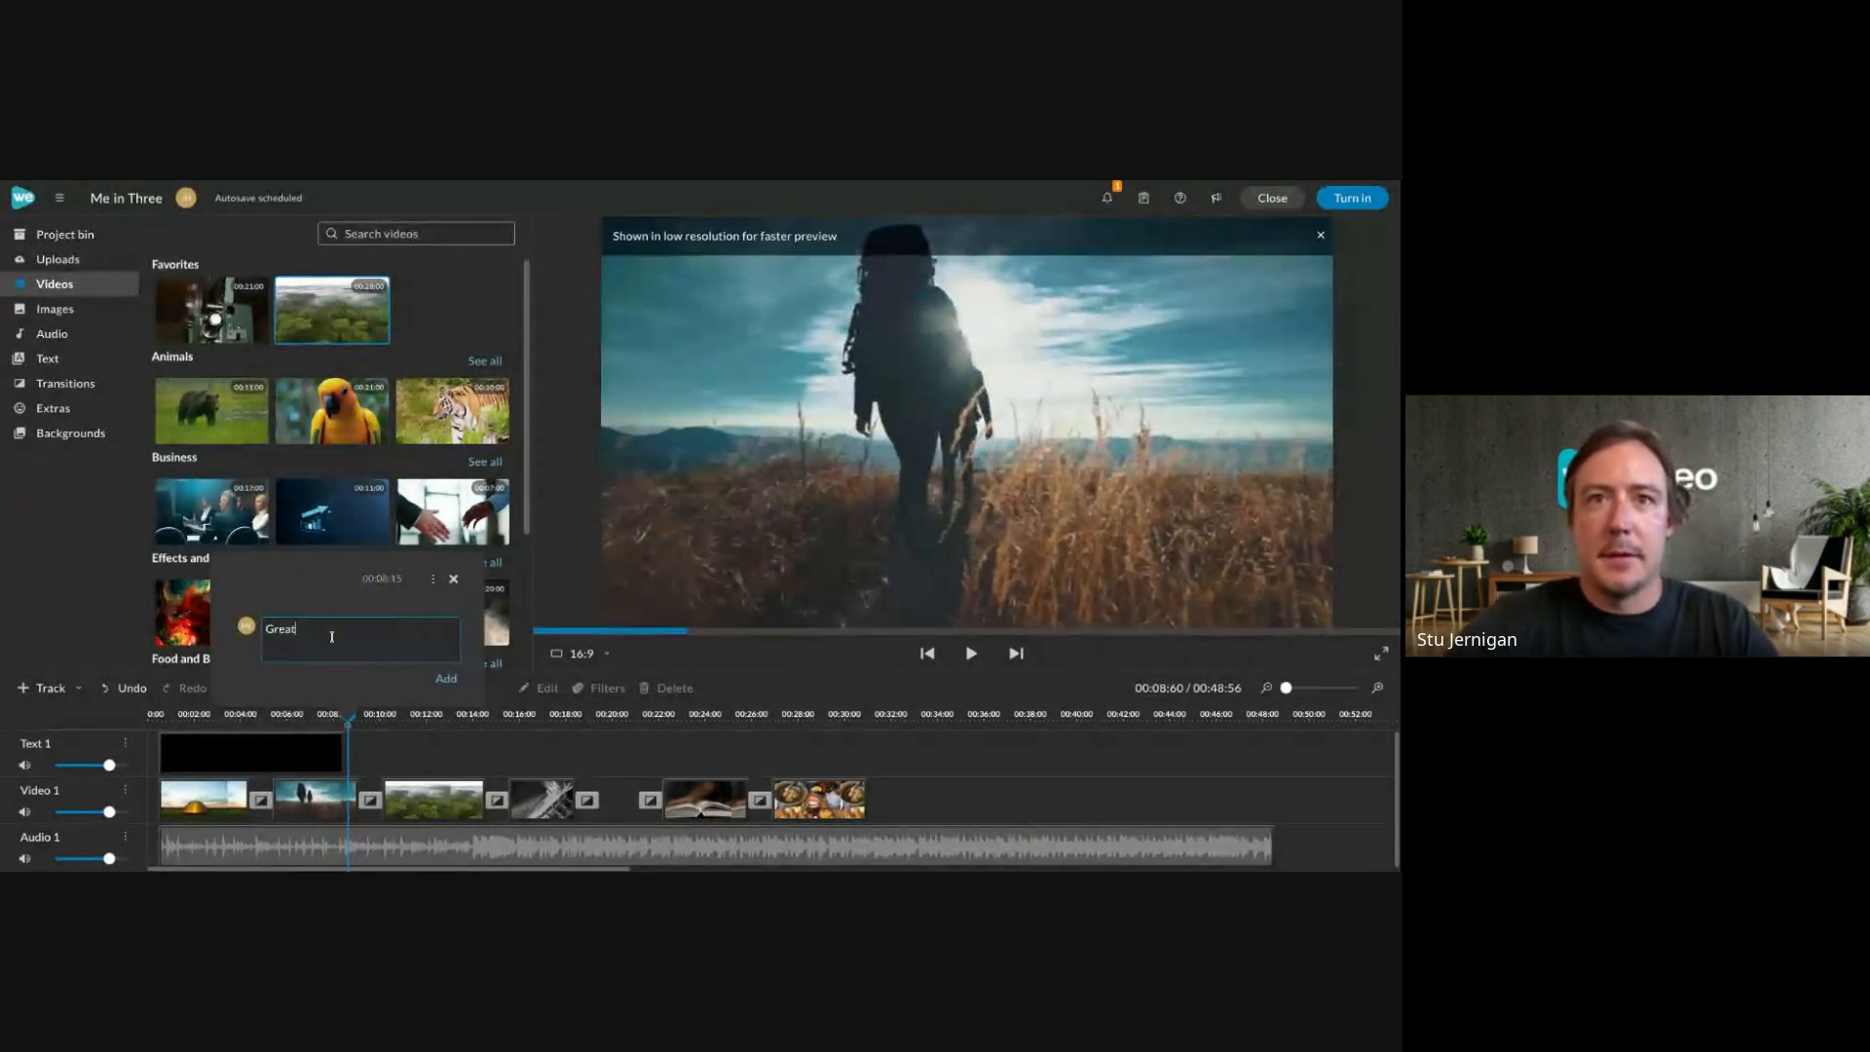
text( video clip!)
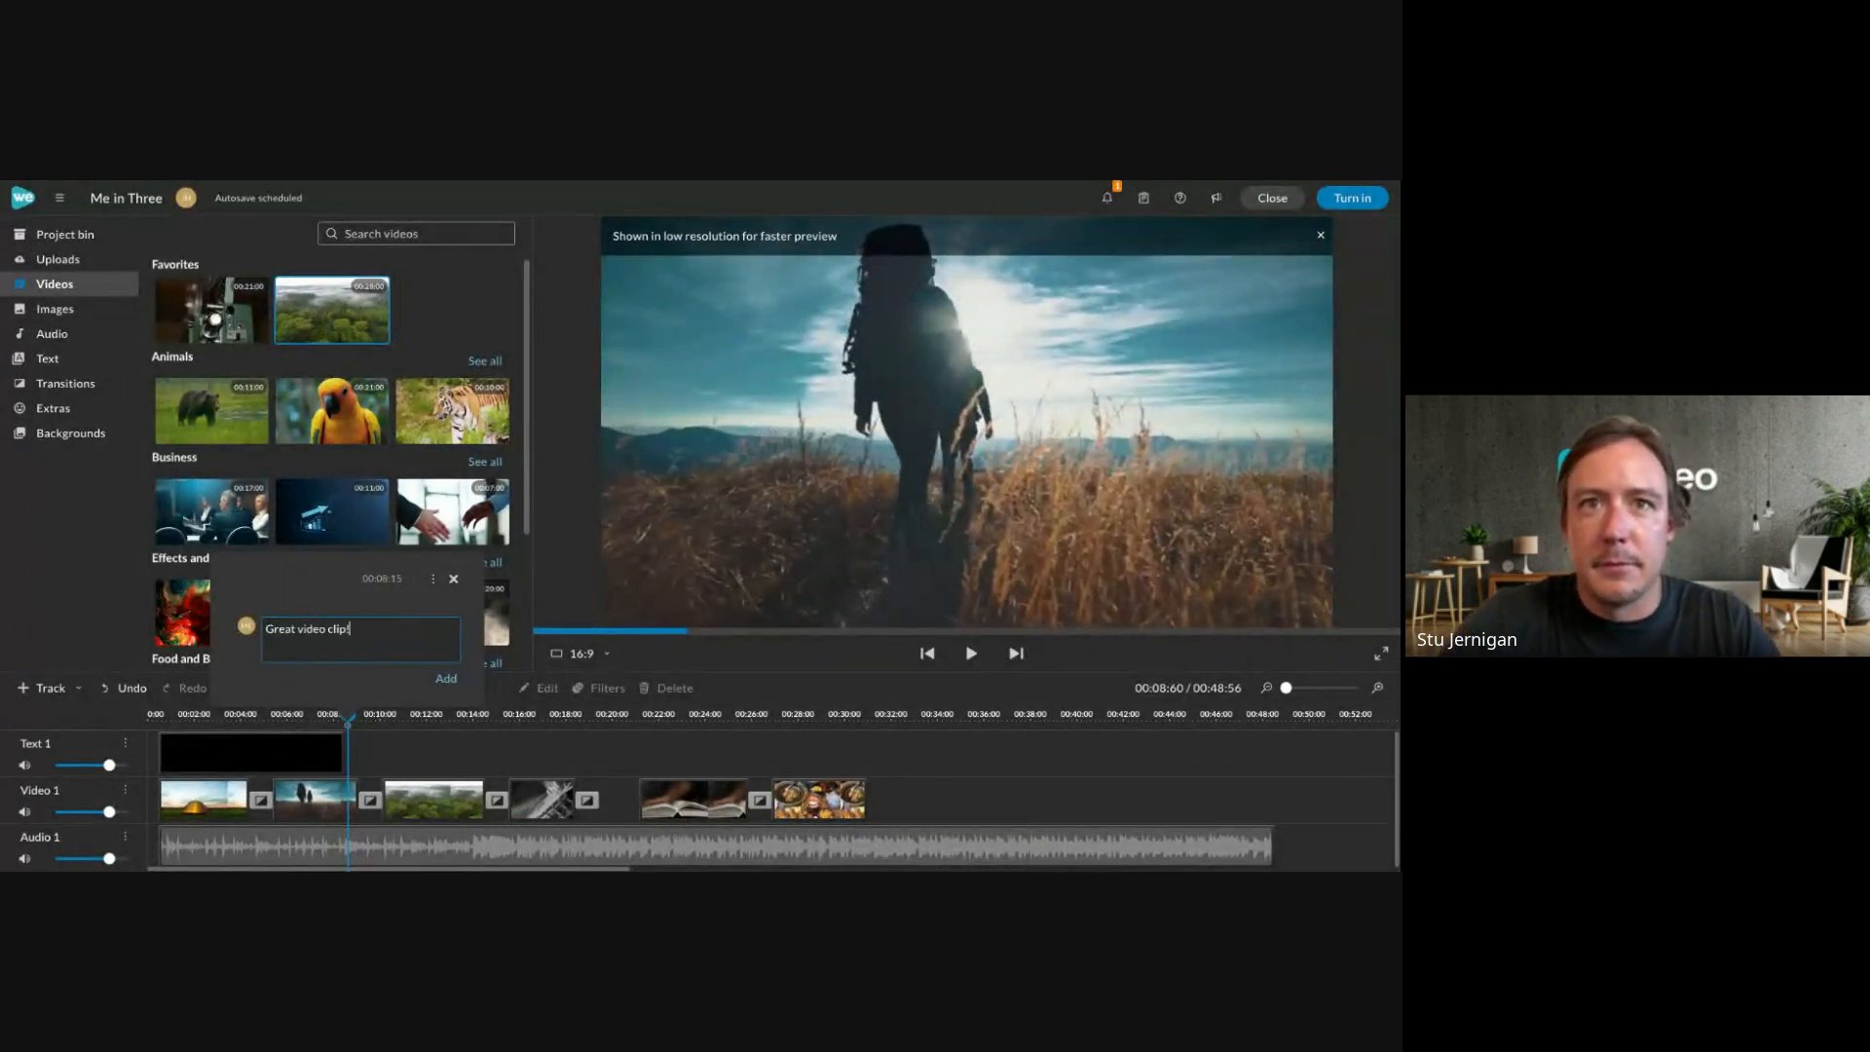
click(444, 679)
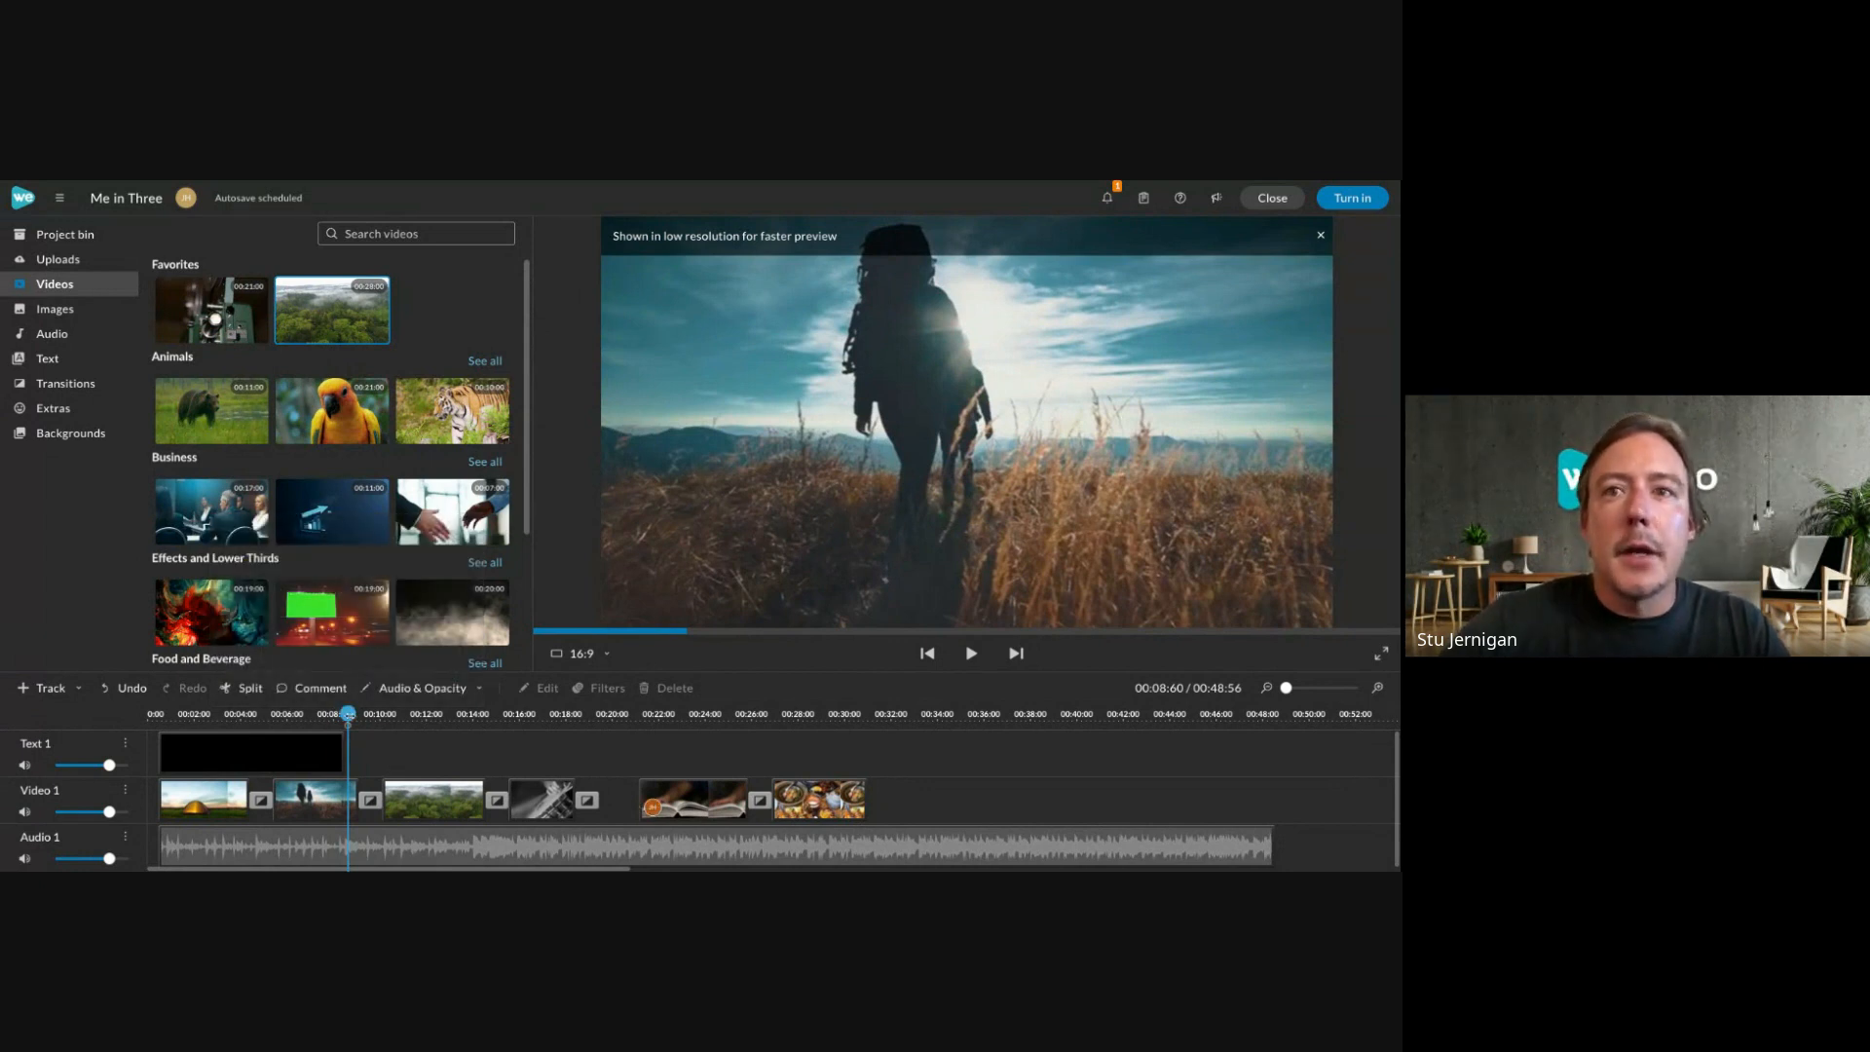
Add the comment "You might want to close this gap" at about 00:00:20, before the first clip.
drag(349, 715, 153, 715)
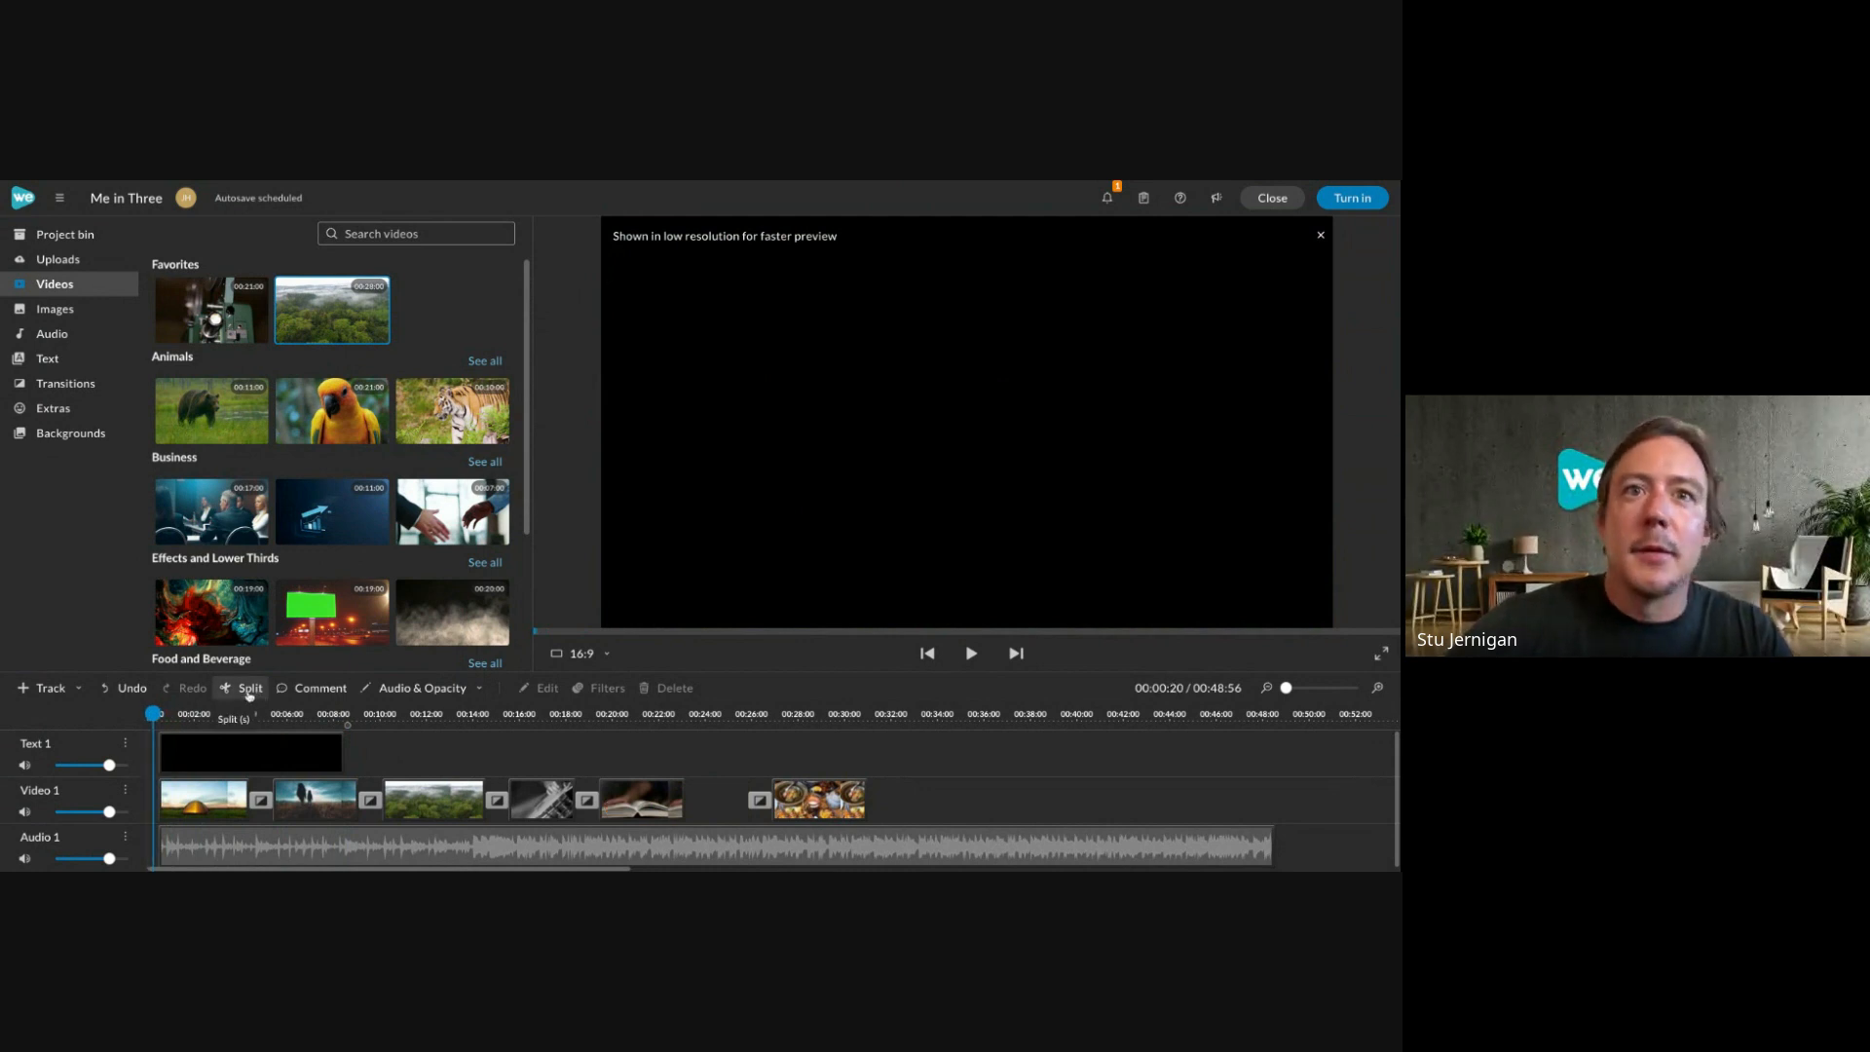
click(312, 688)
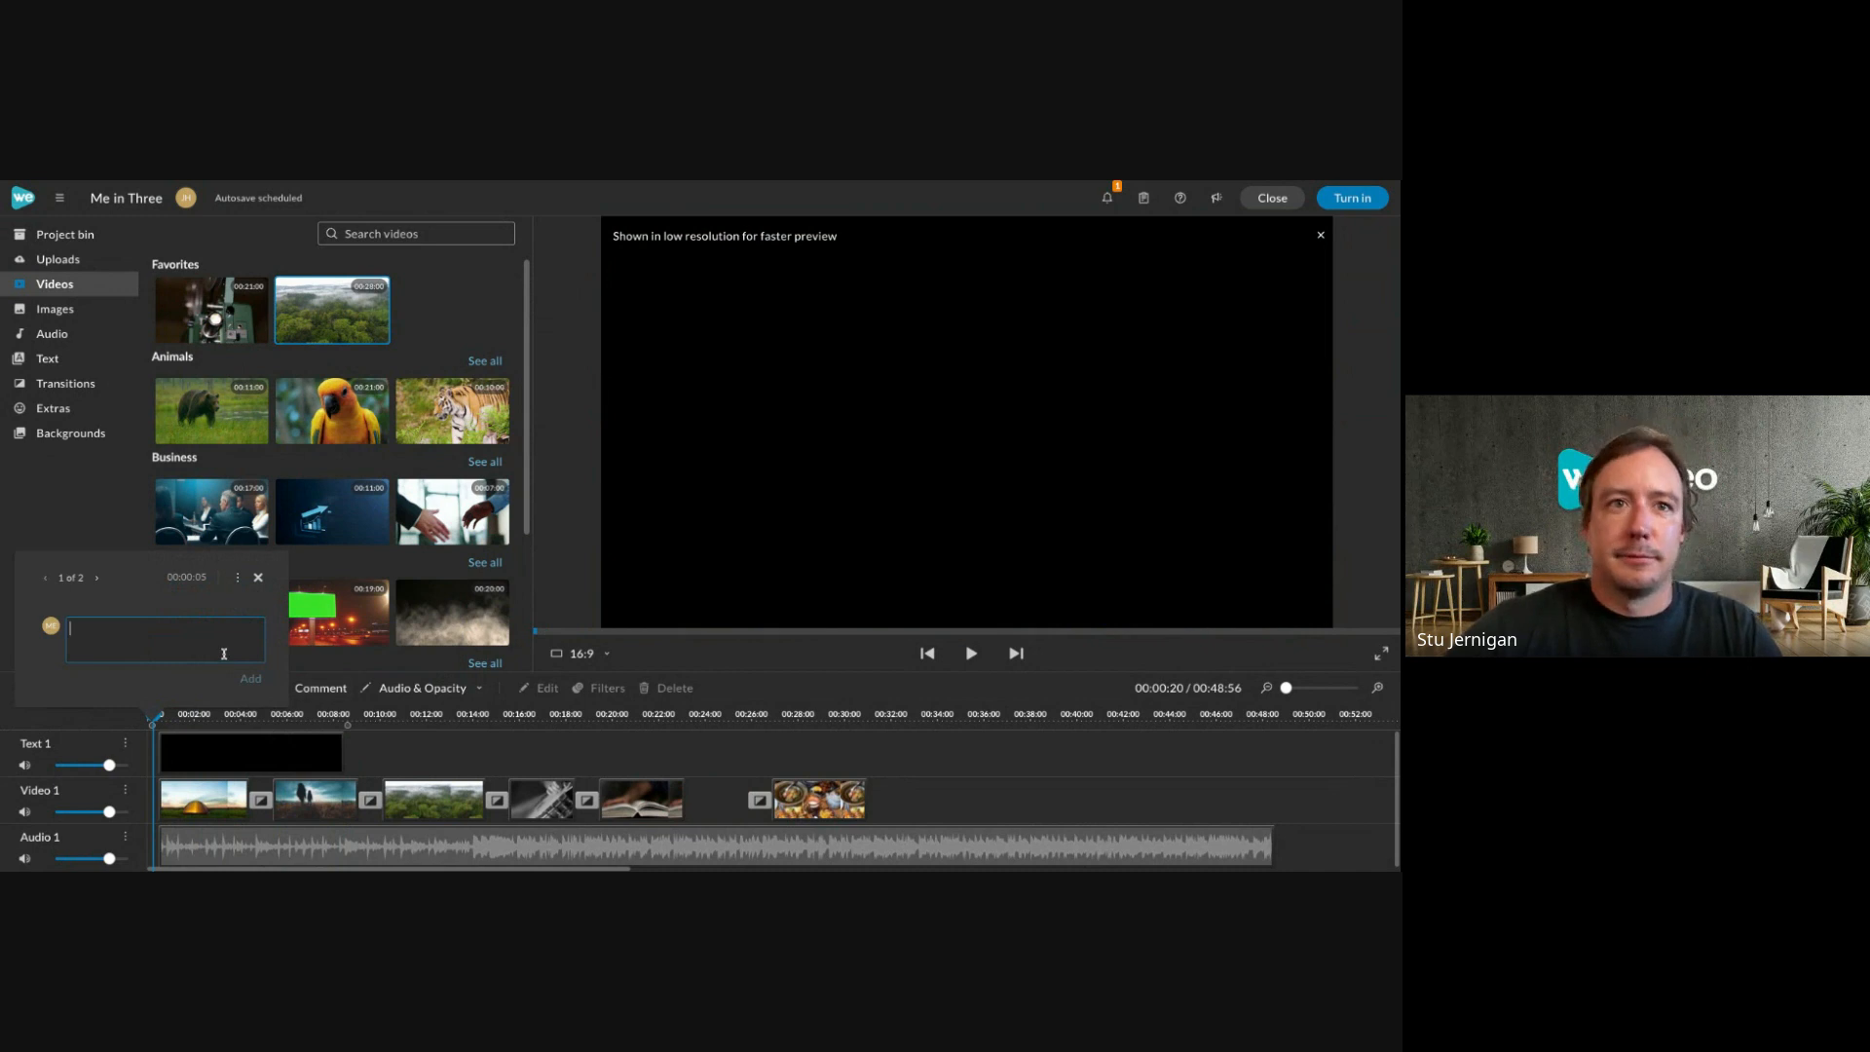
text(You might )
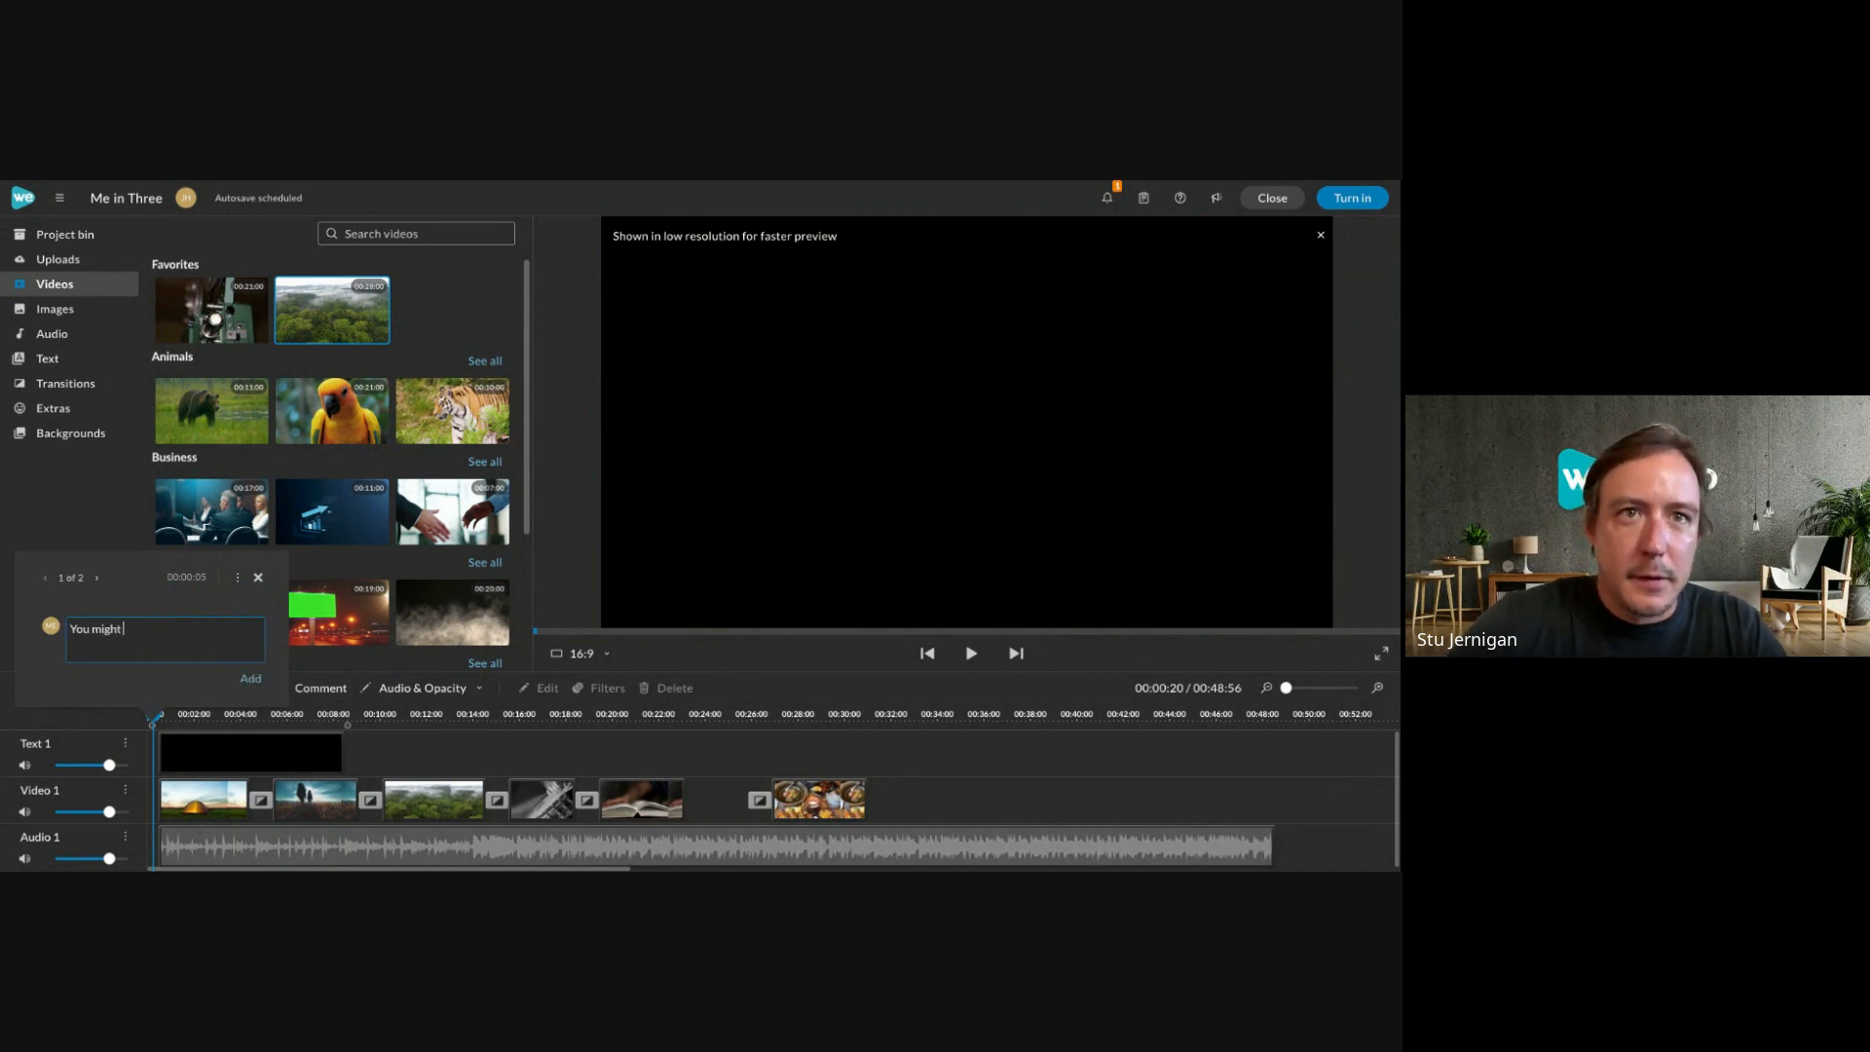
text(want to clos)
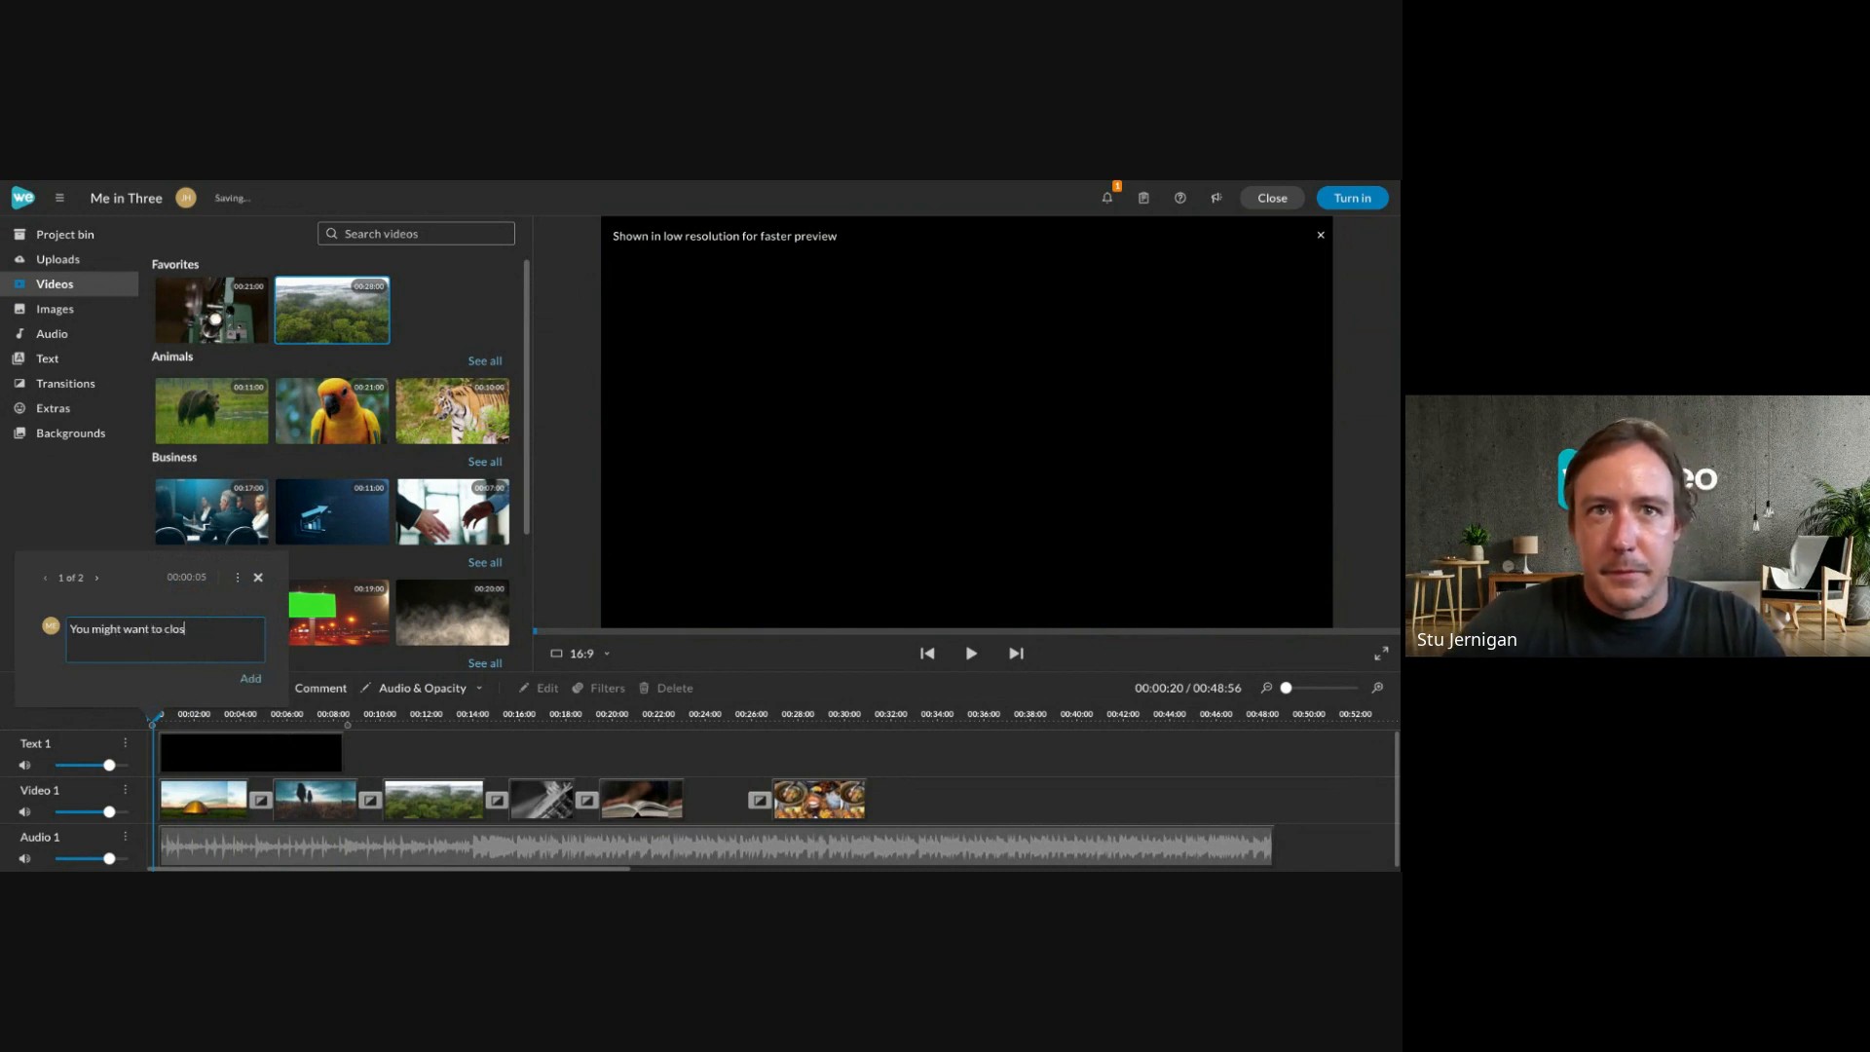
text(e this gap)
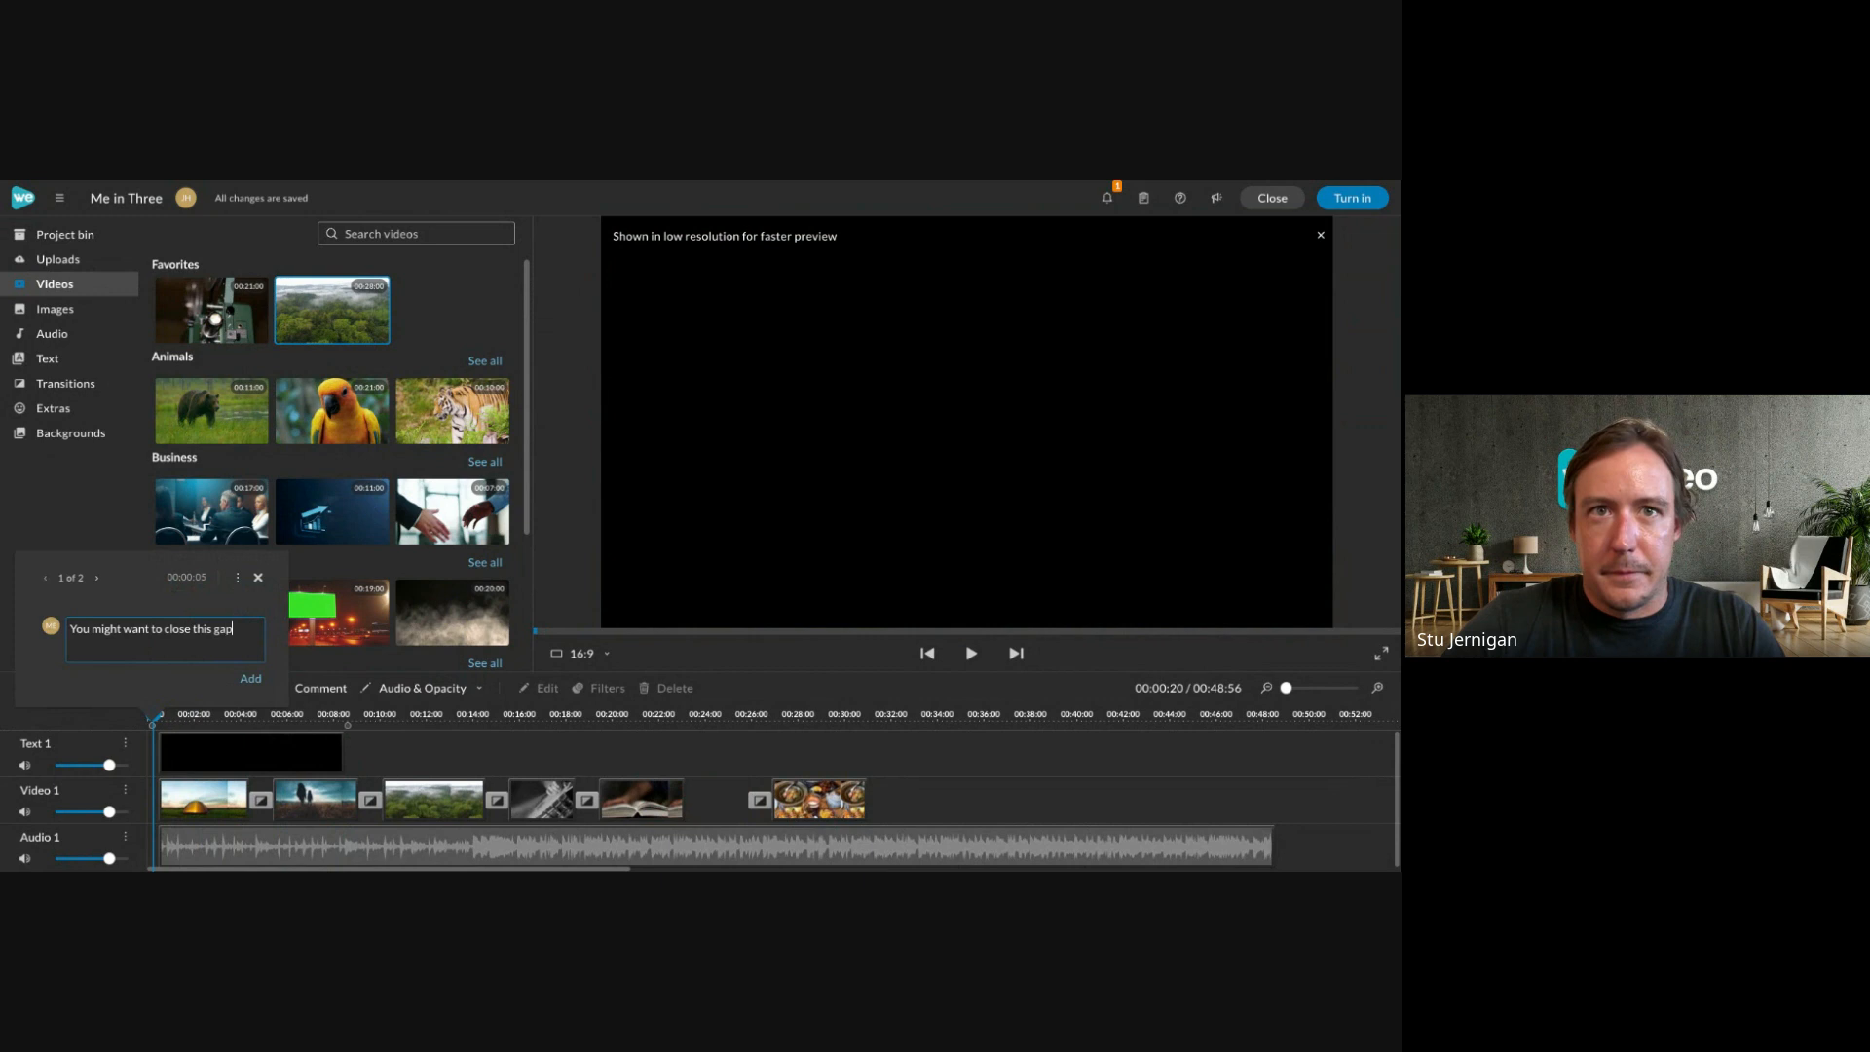
click(249, 680)
click(425, 745)
Reopen the "Great video clip!" comment from its timeline marker to view its reply field, and dismiss it.
drag(153, 713, 383, 713)
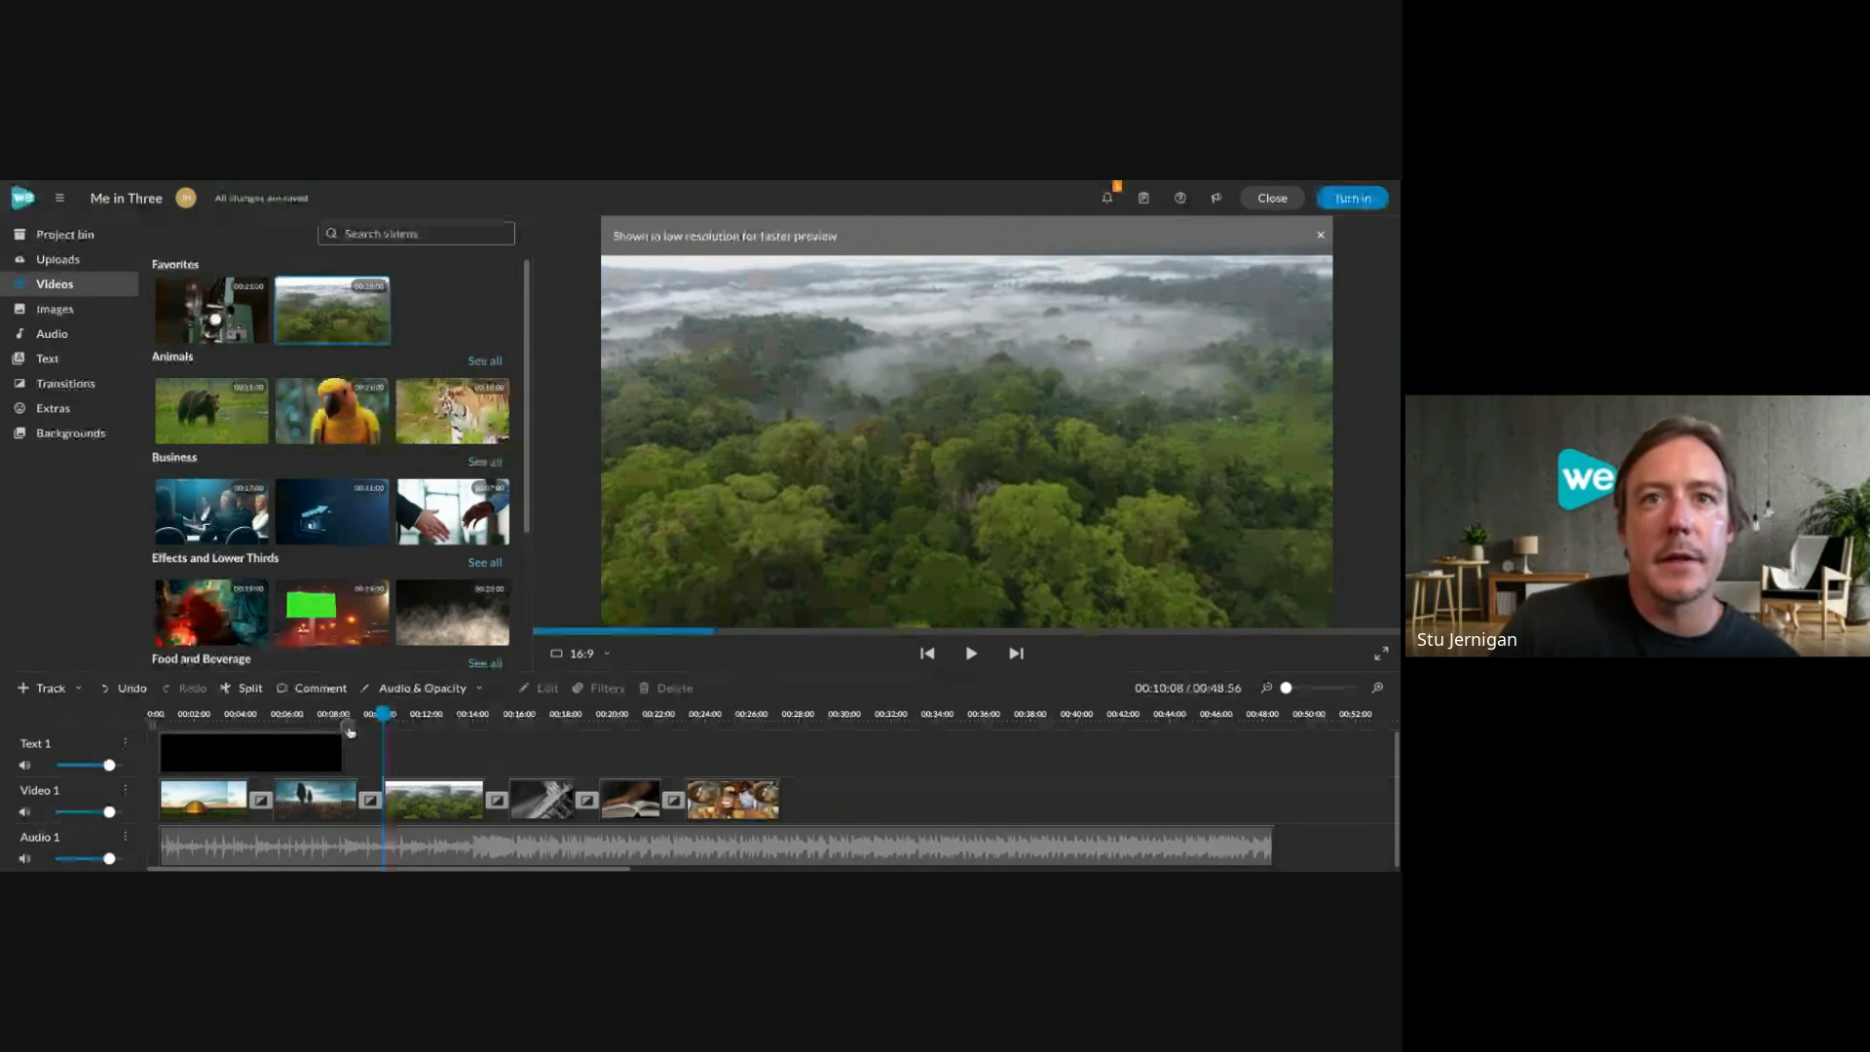
click(350, 729)
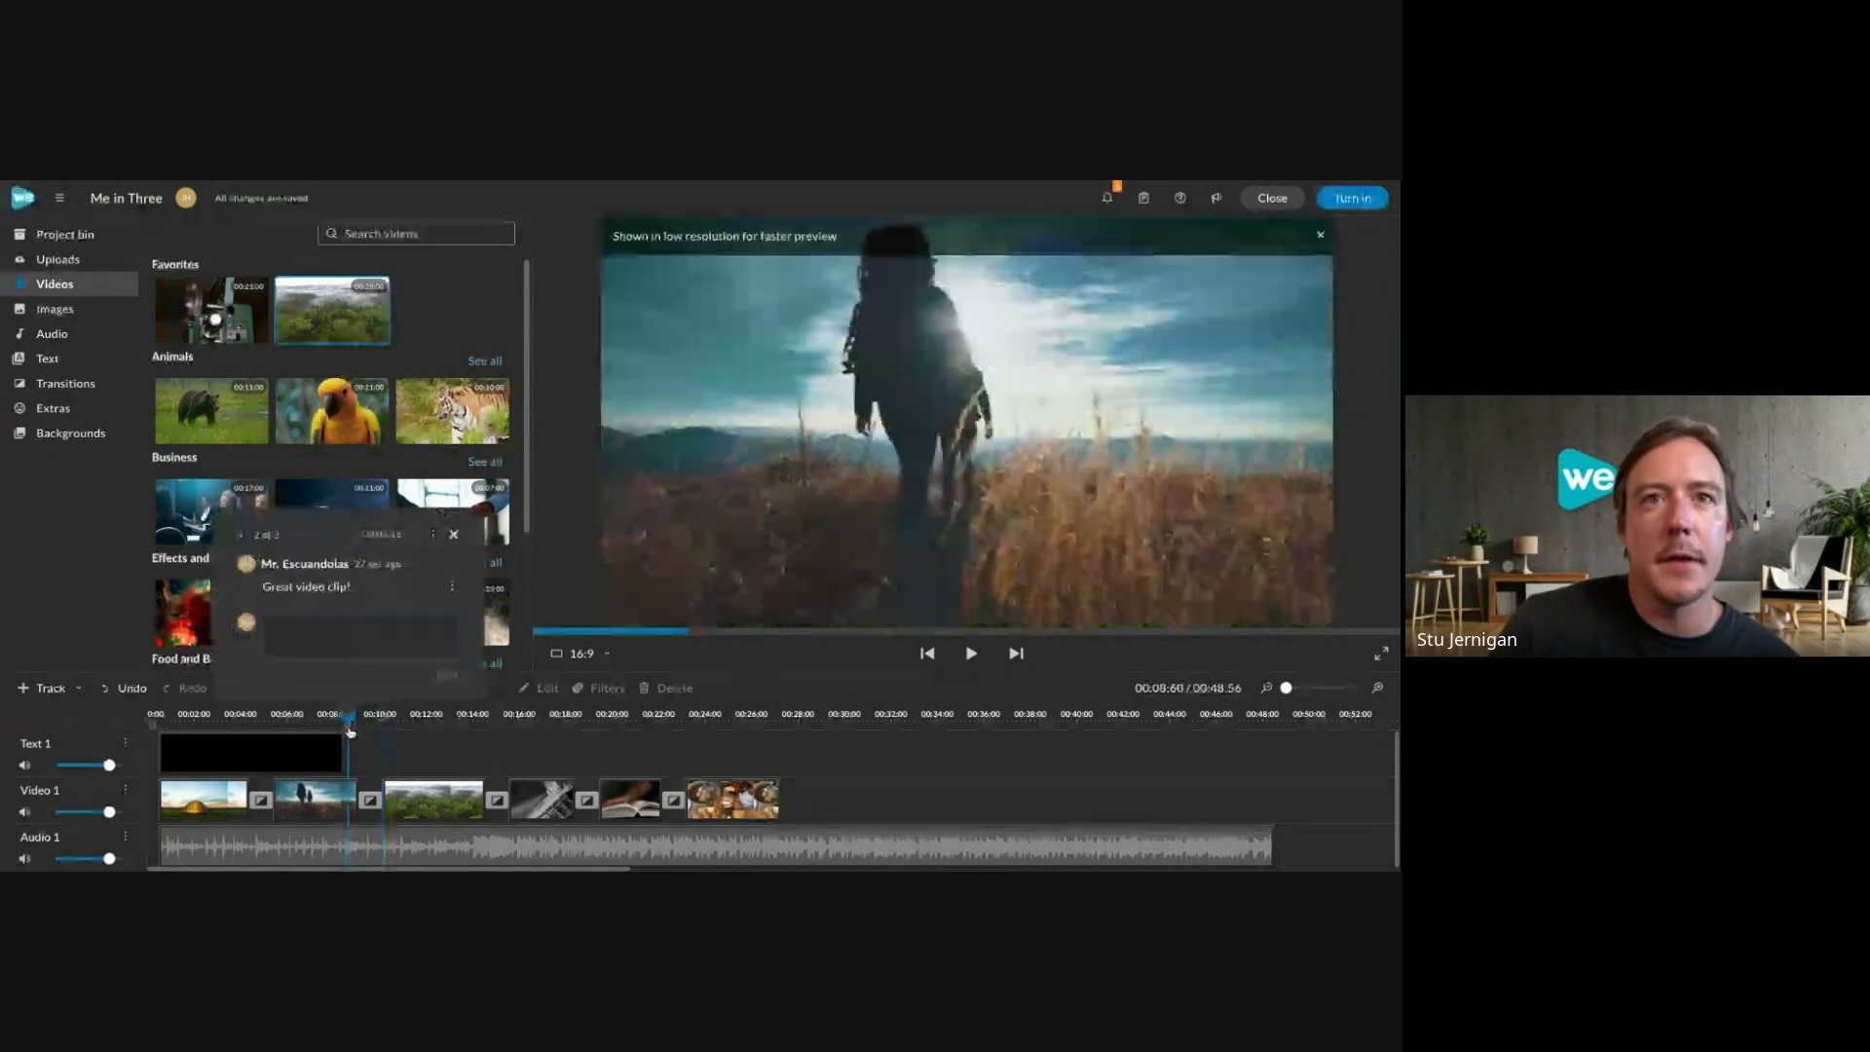
click(326, 635)
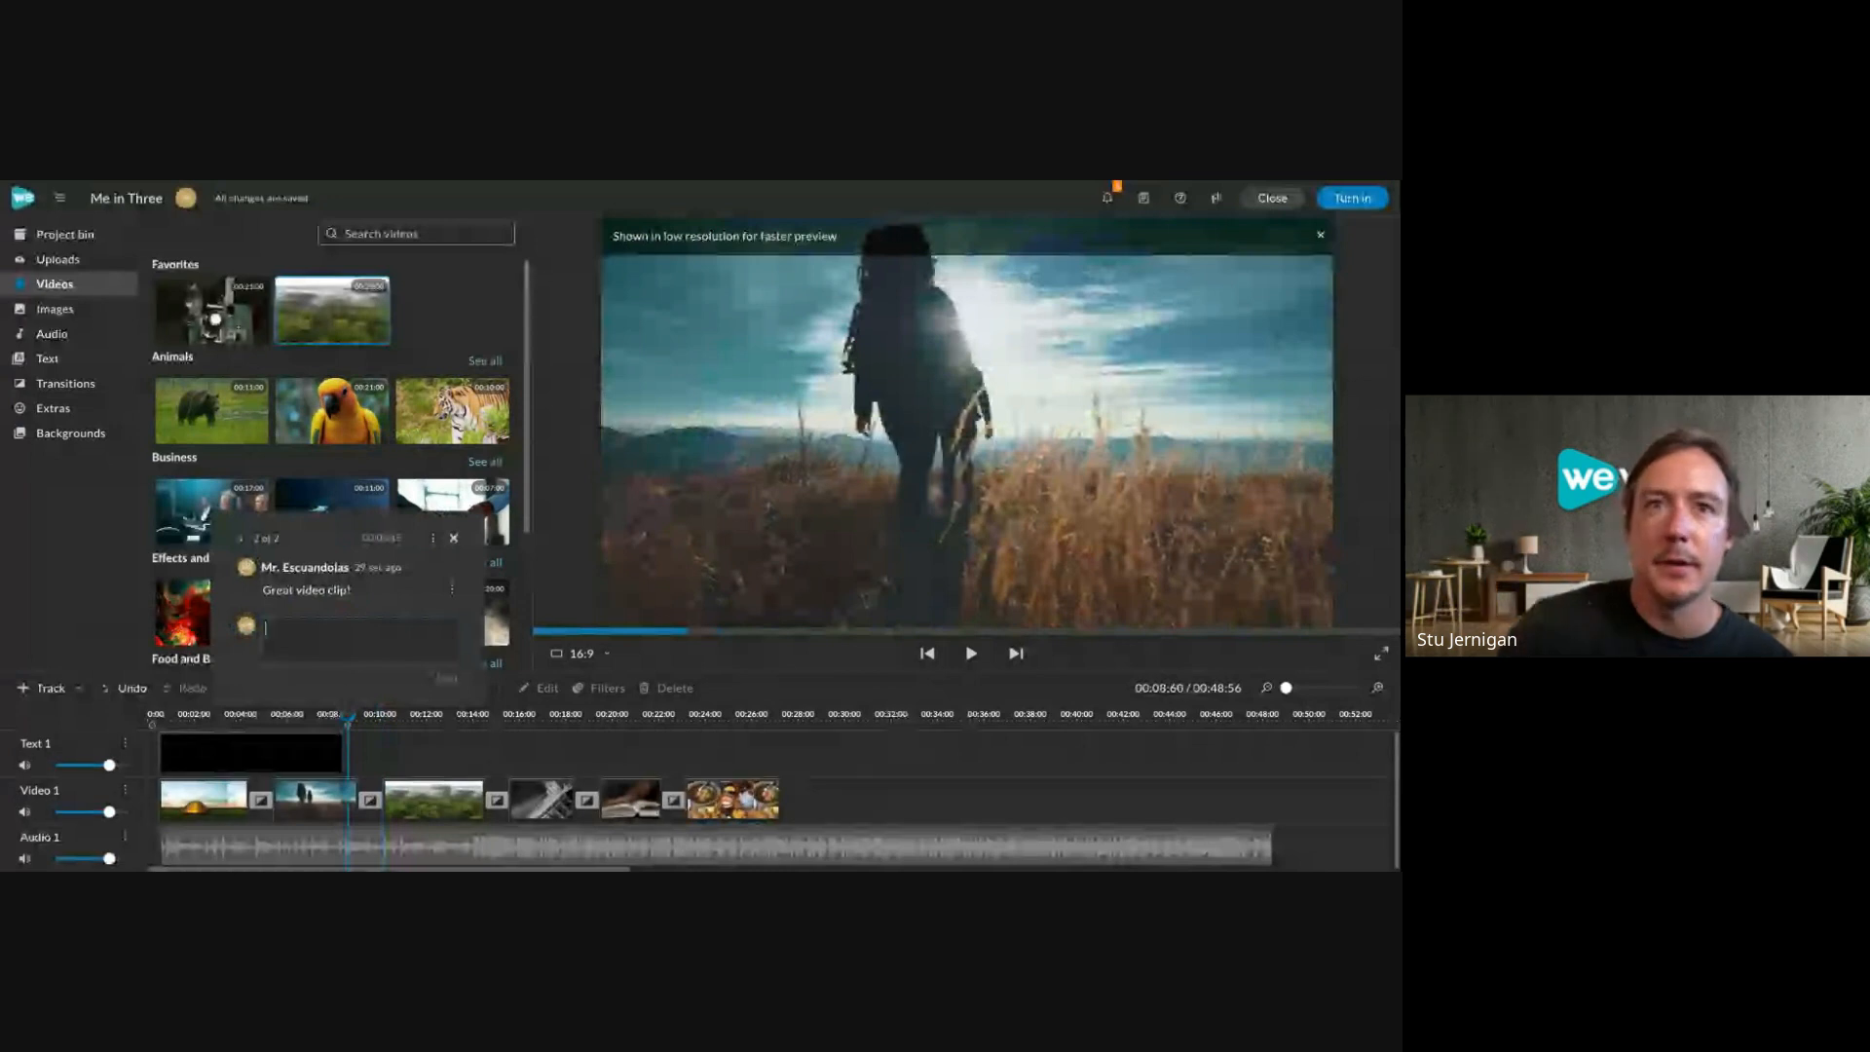
click(454, 539)
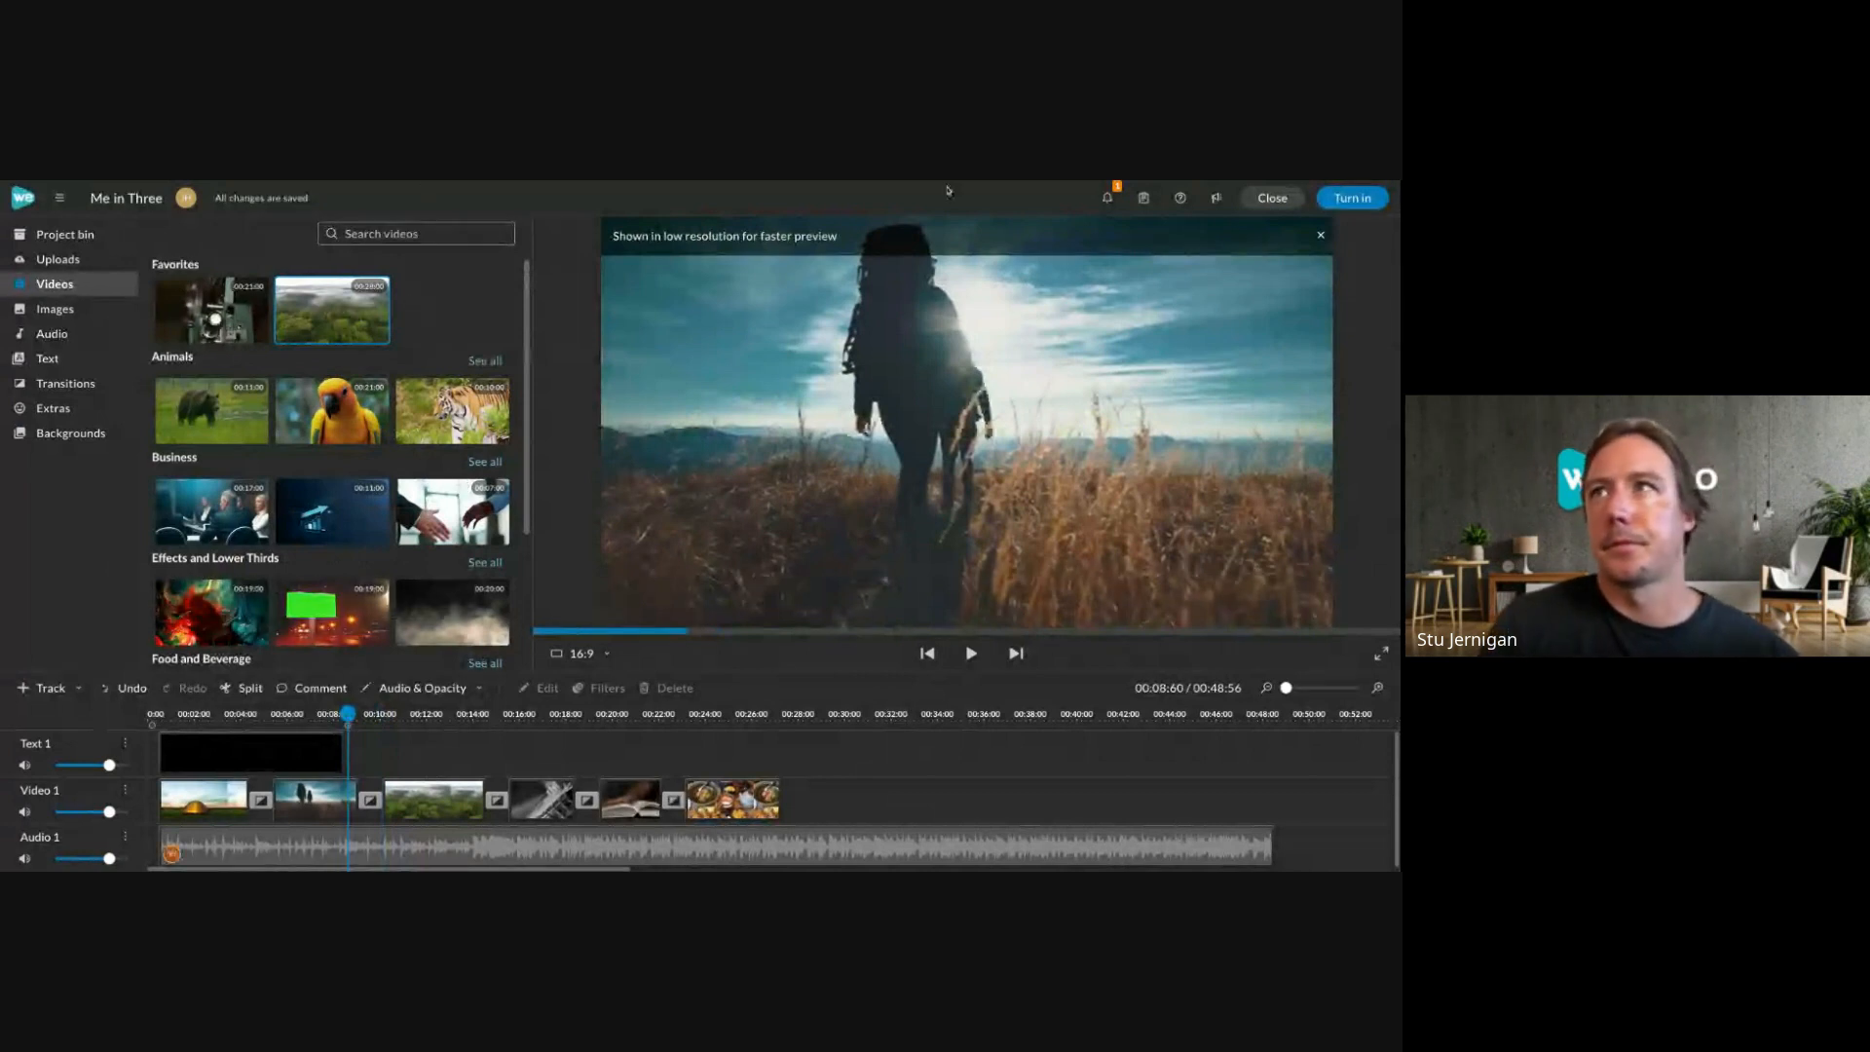
Close the student's project and recheck the class's progress on the Me in Three assignment.
click(1268, 199)
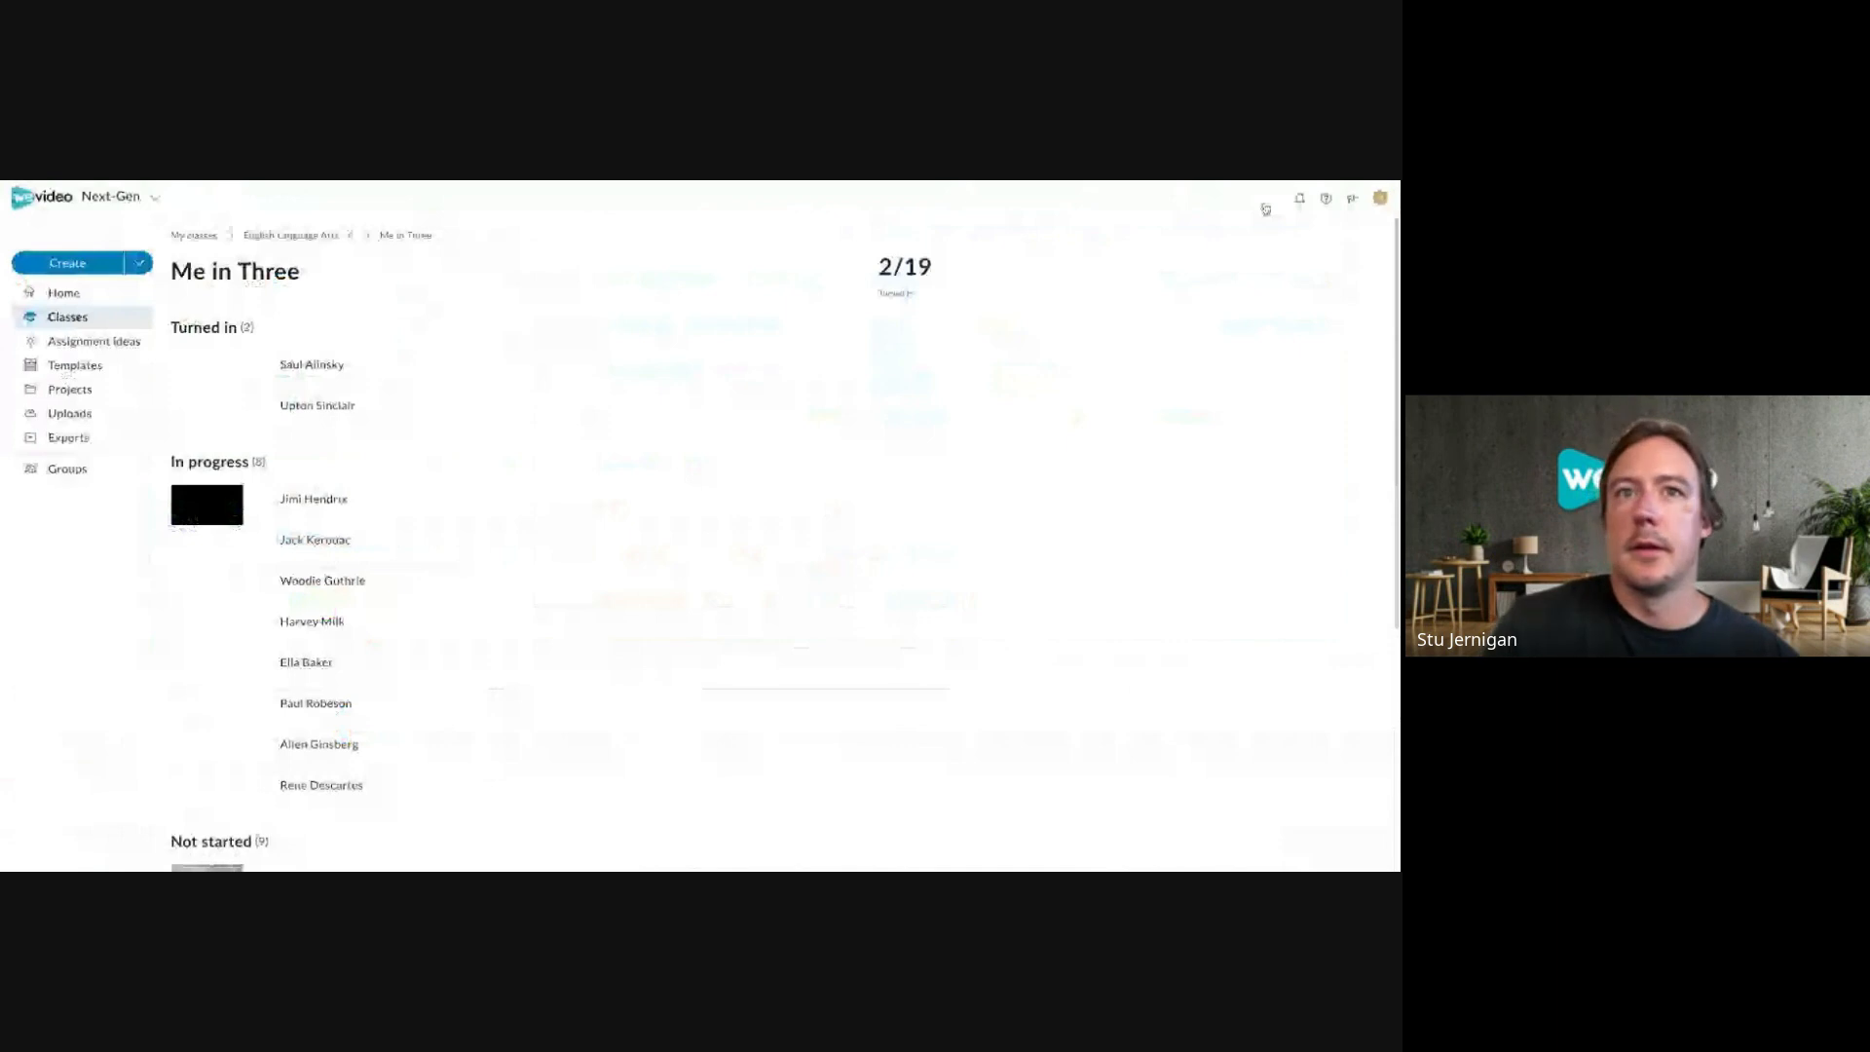
scroll(967, 634, down, 1)
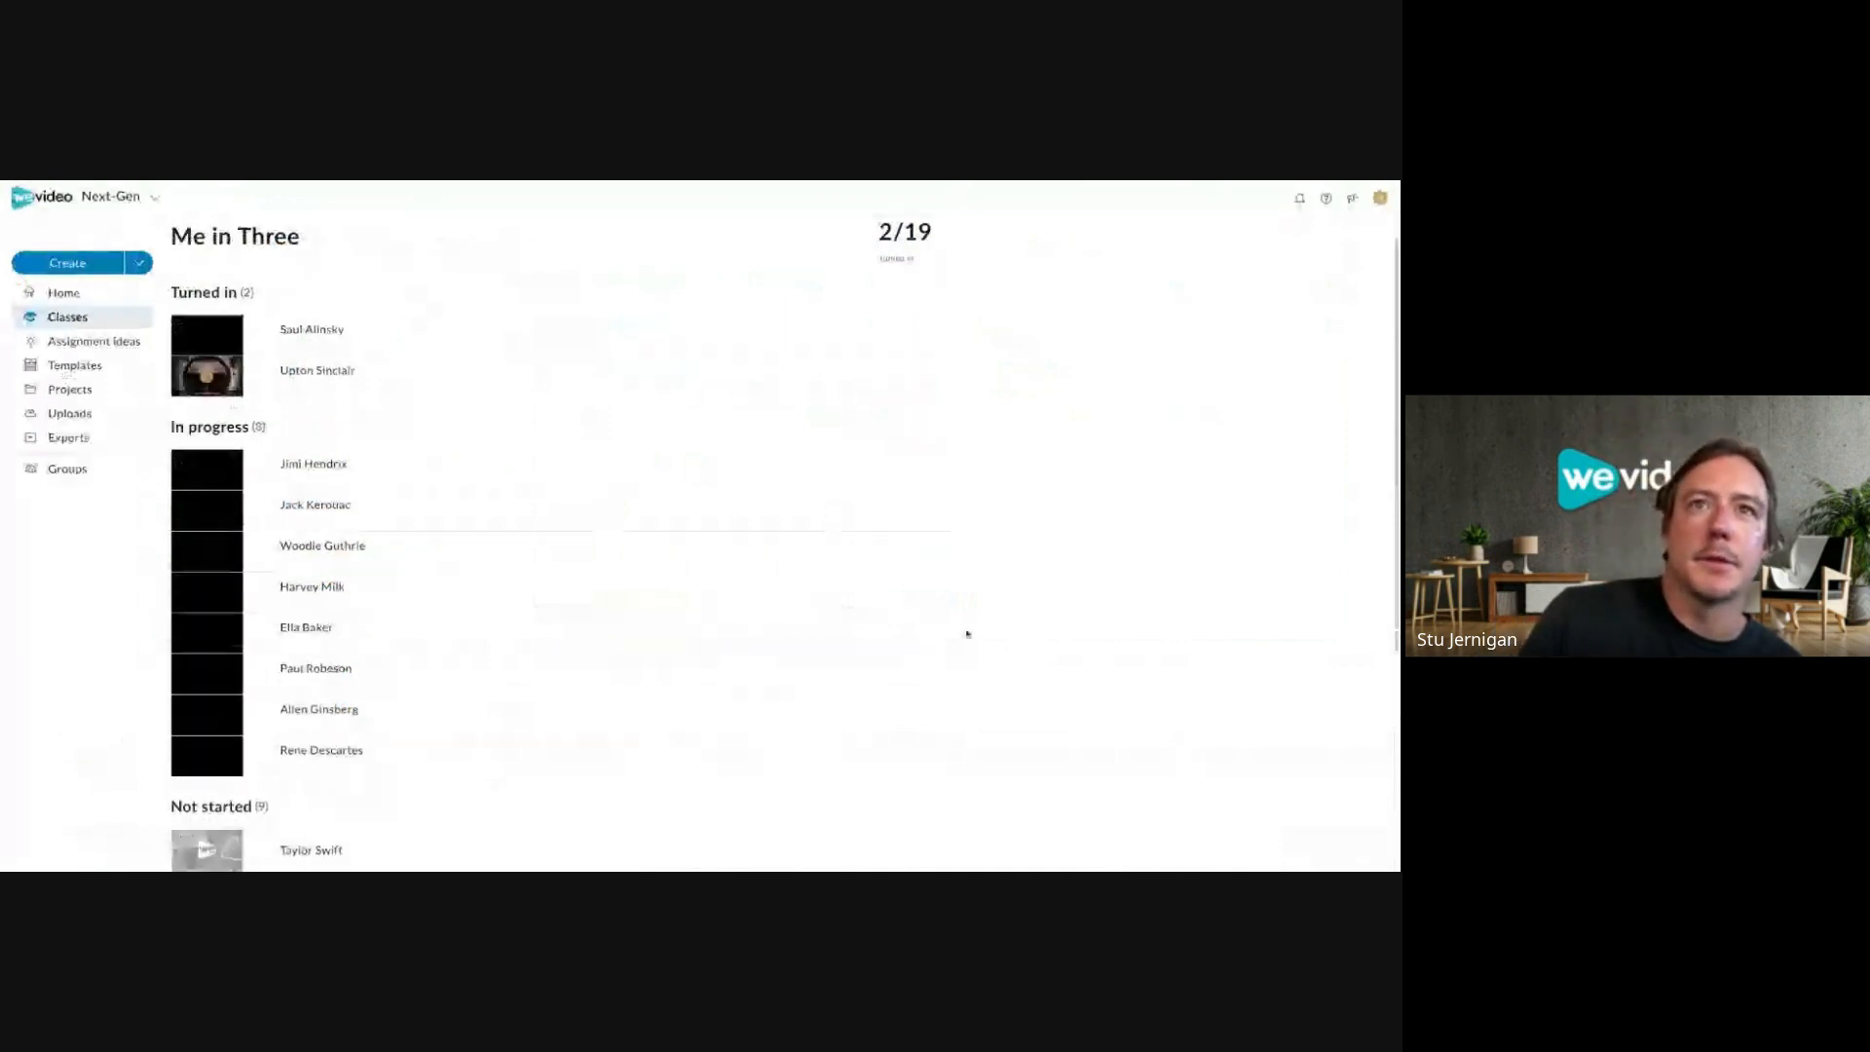
scroll(967, 634, down, 1)
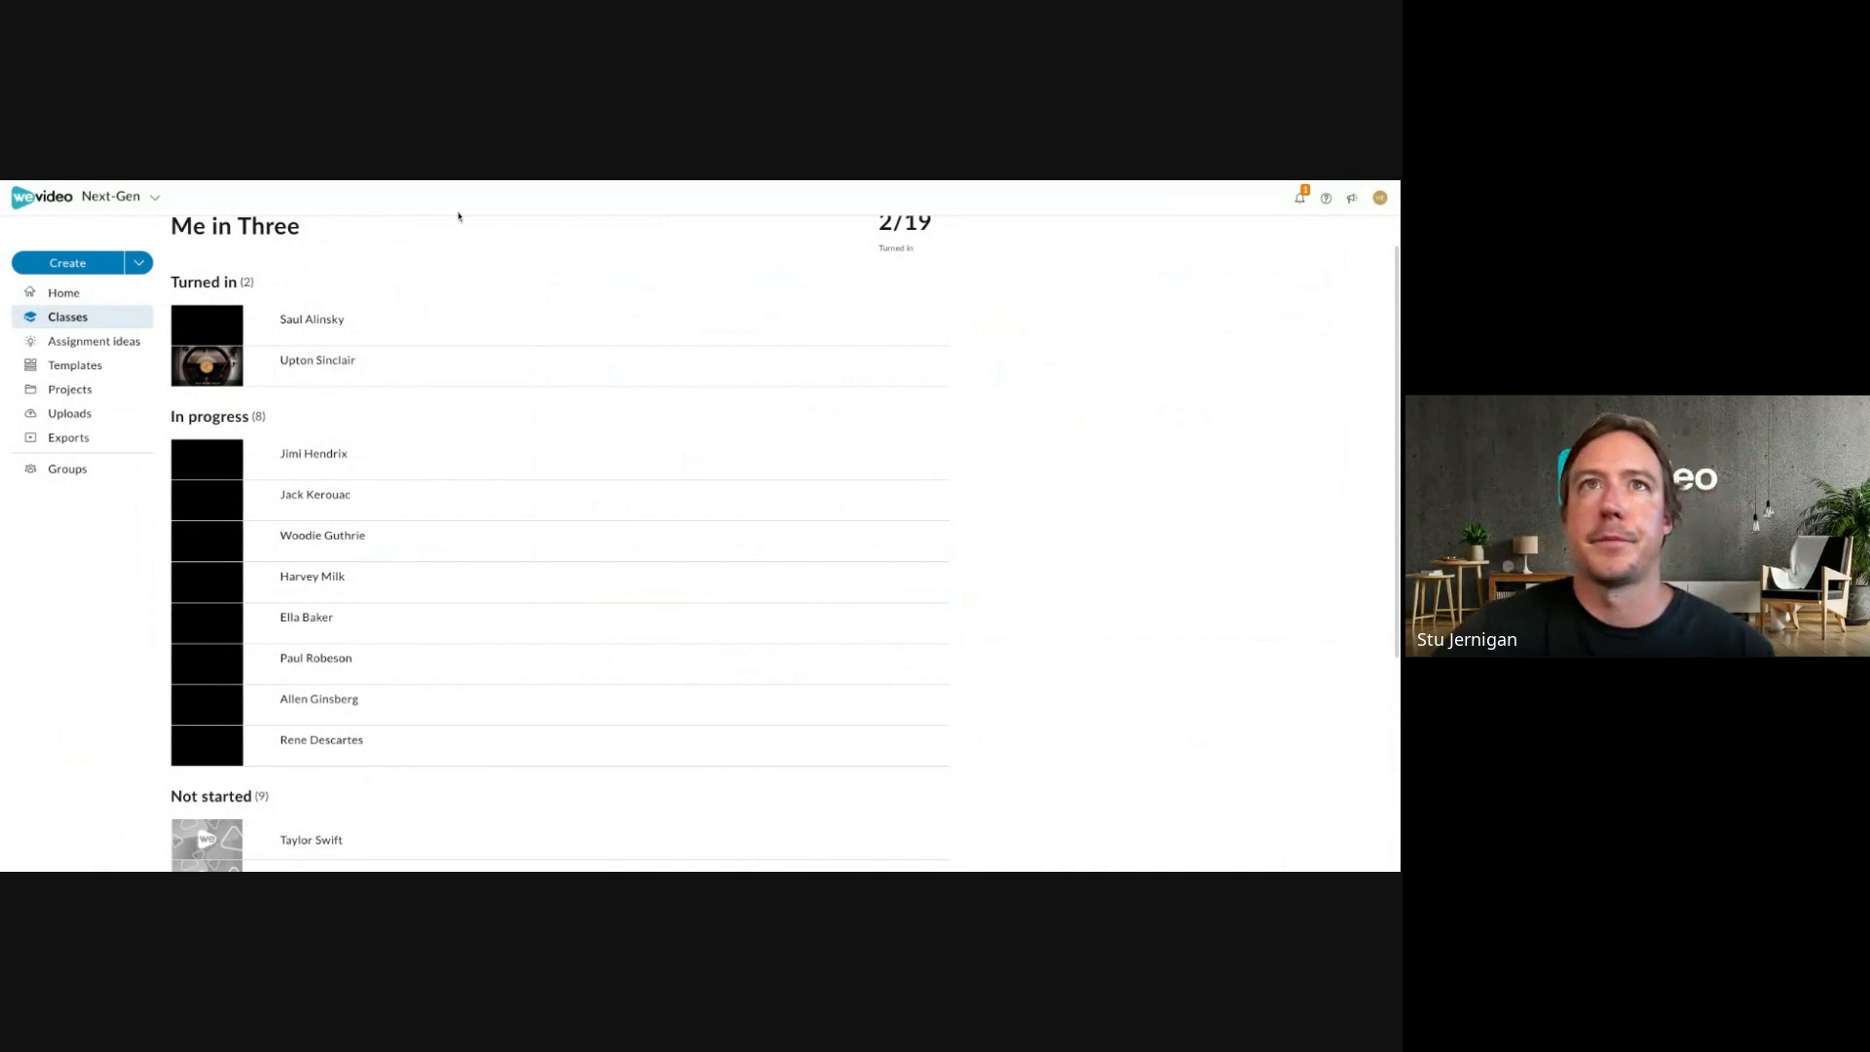
scroll(980, 305, up, 1)
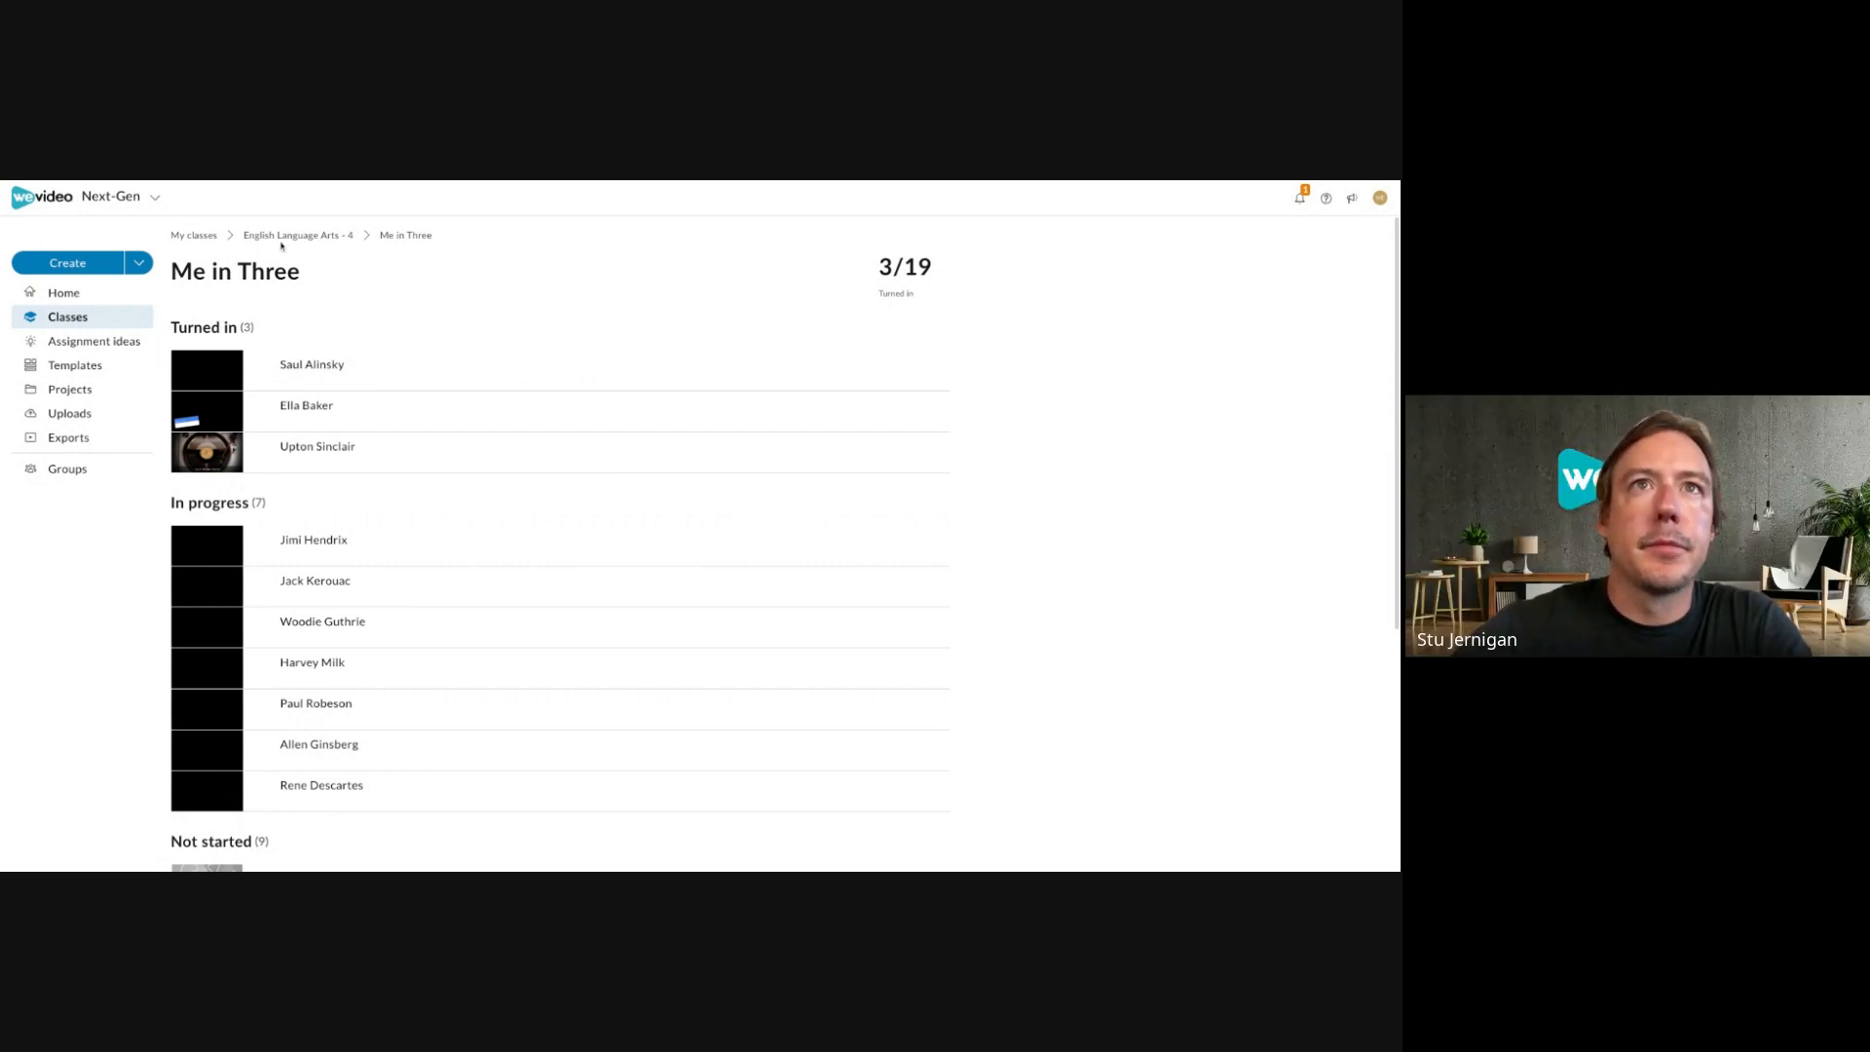
View the student invitation options, QR code and link, for the English Language Arts class roster, and close them.
click(88, 323)
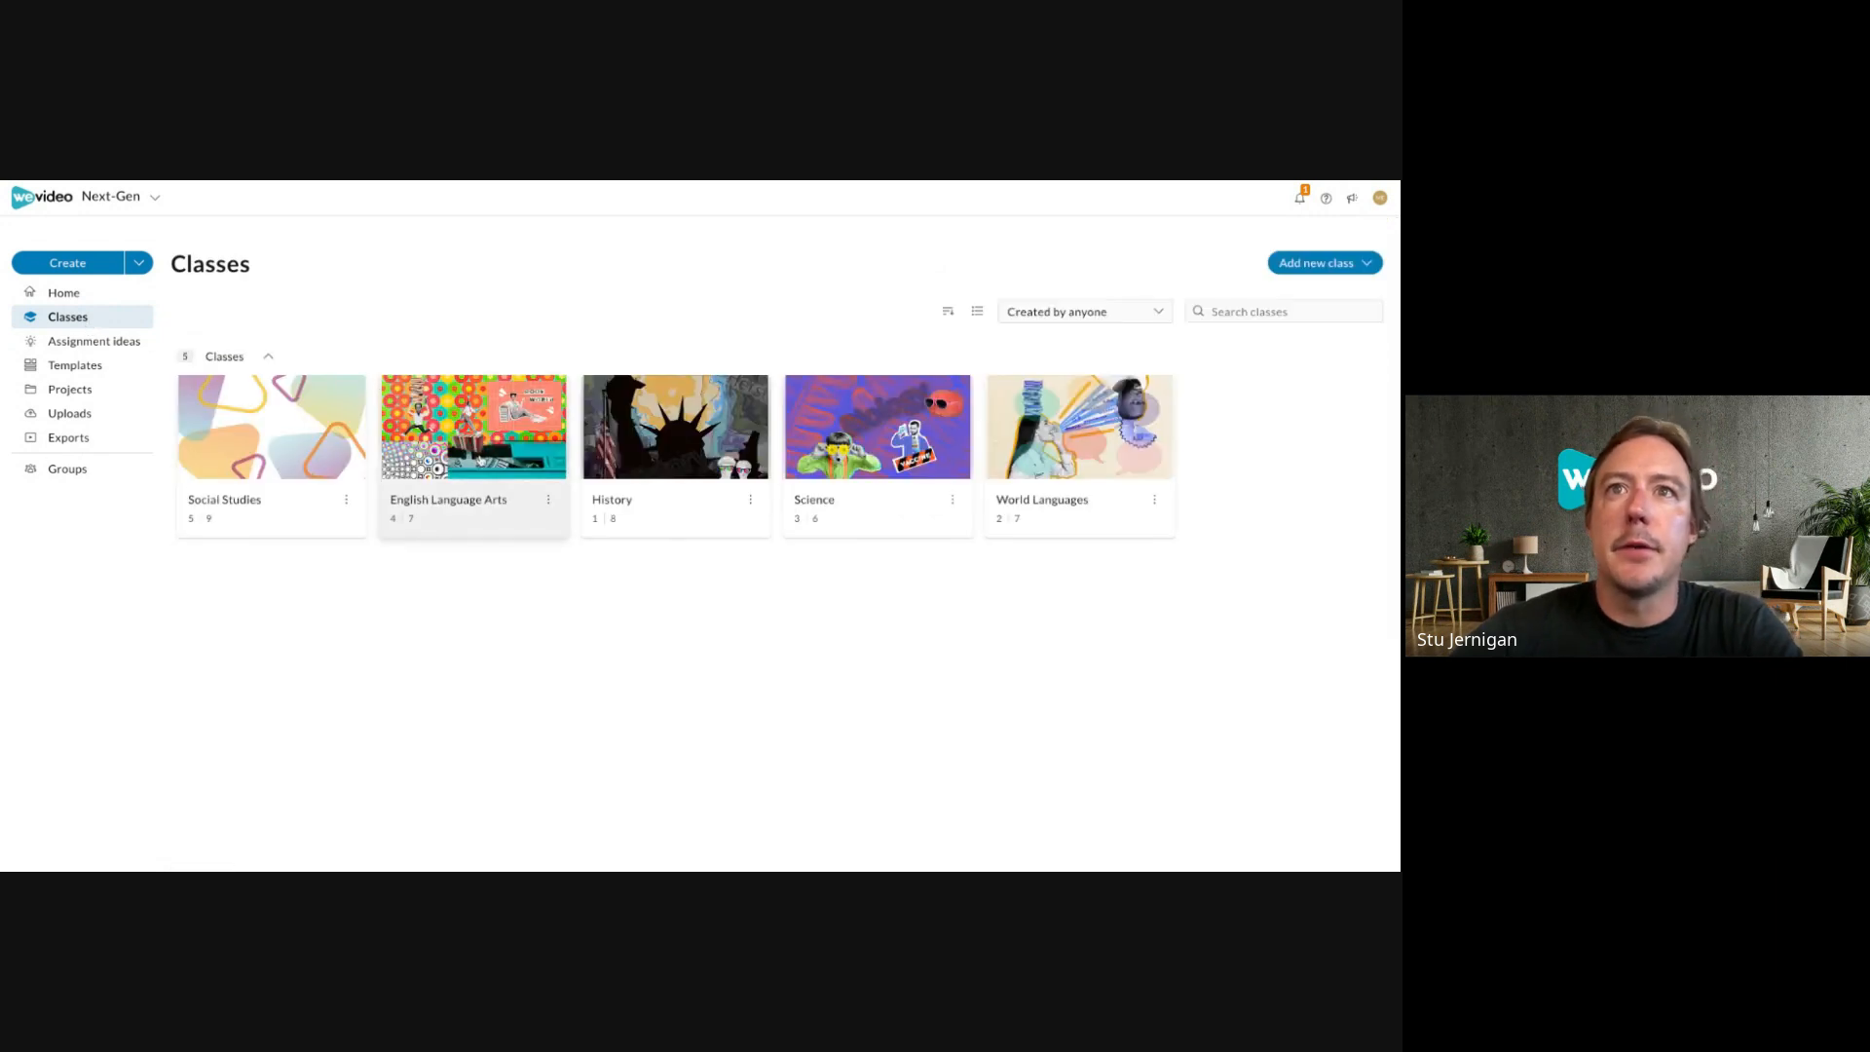
click(481, 463)
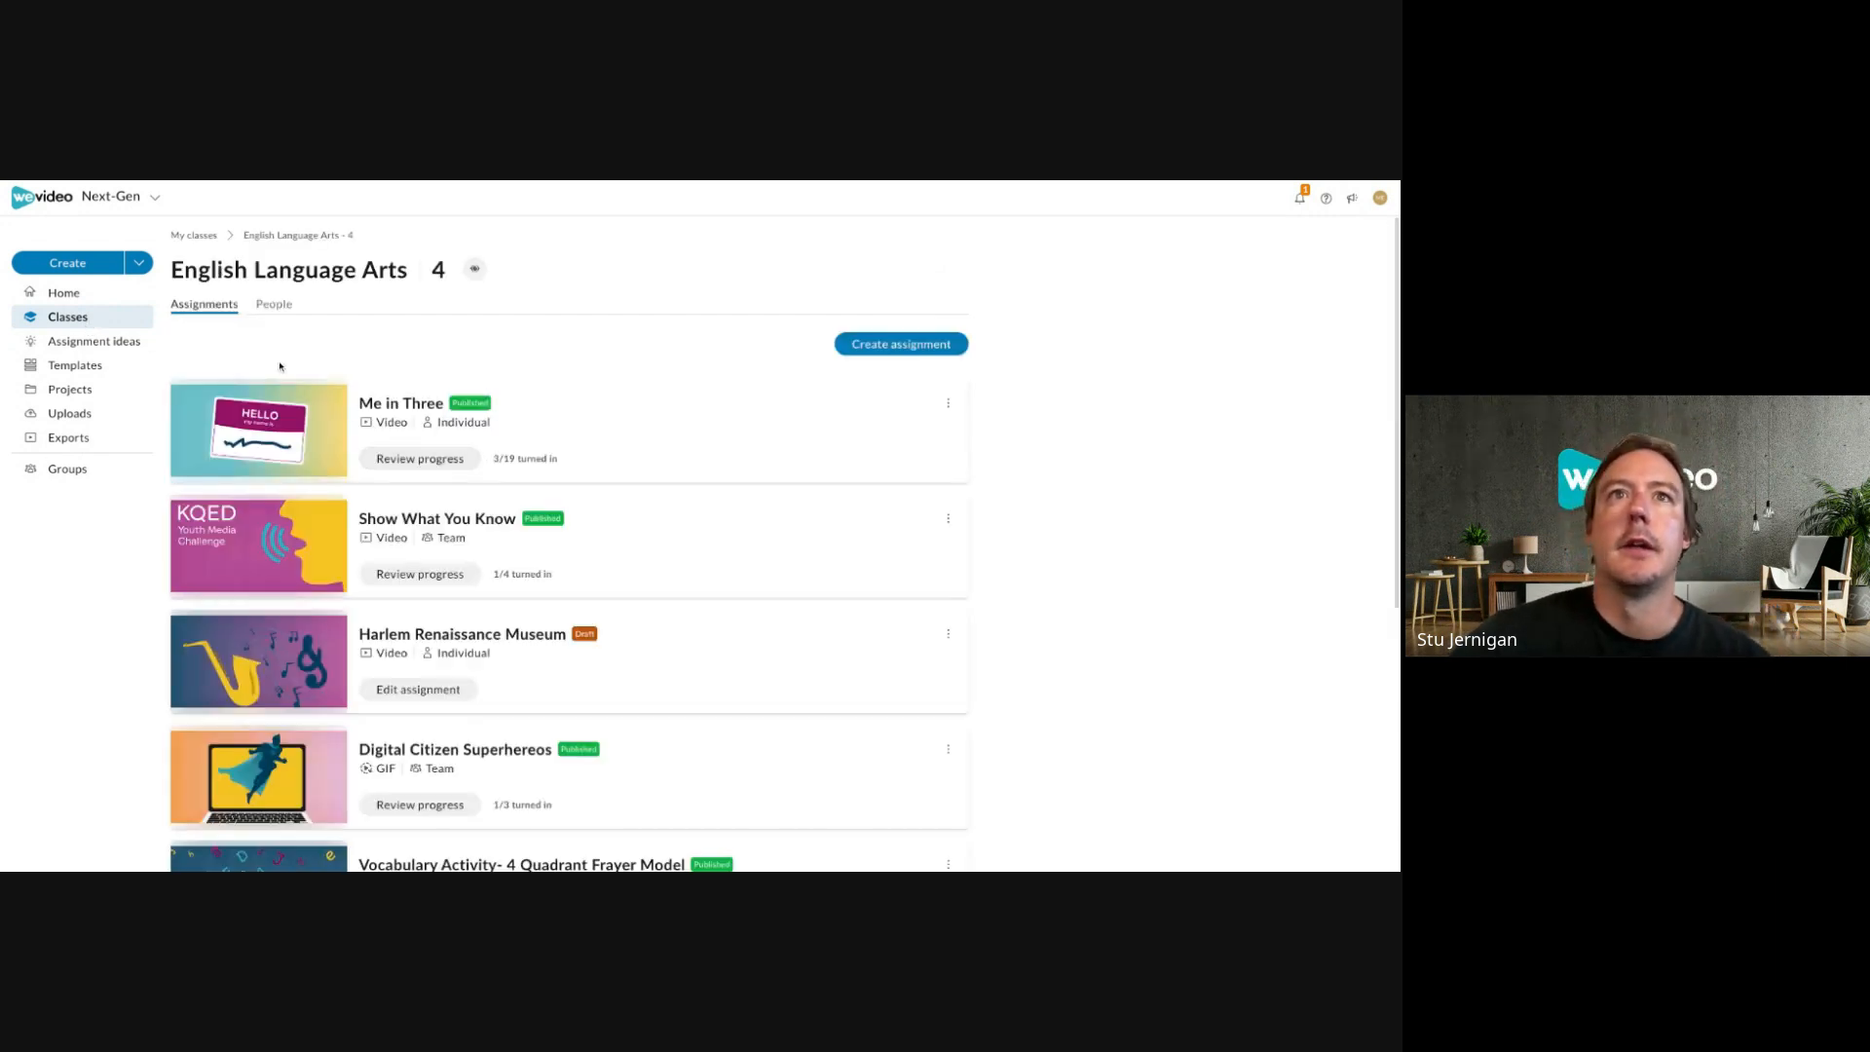
click(287, 311)
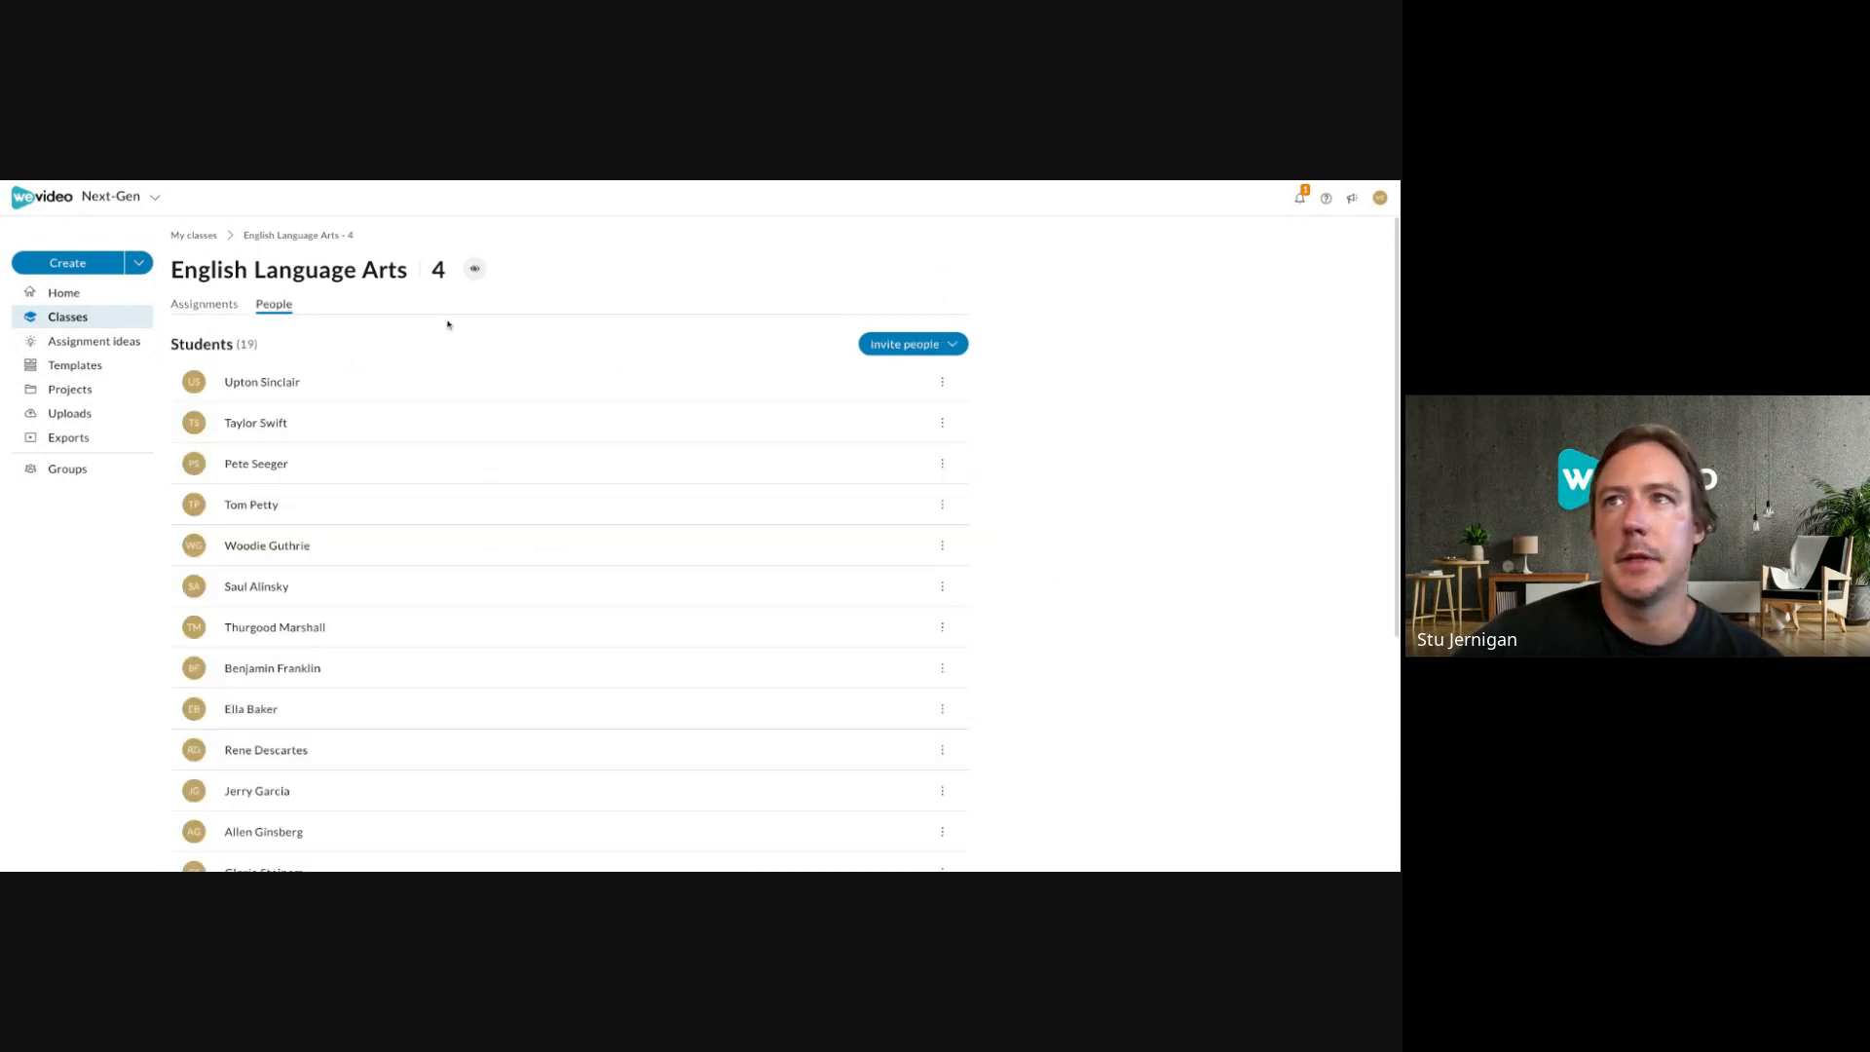
click(955, 347)
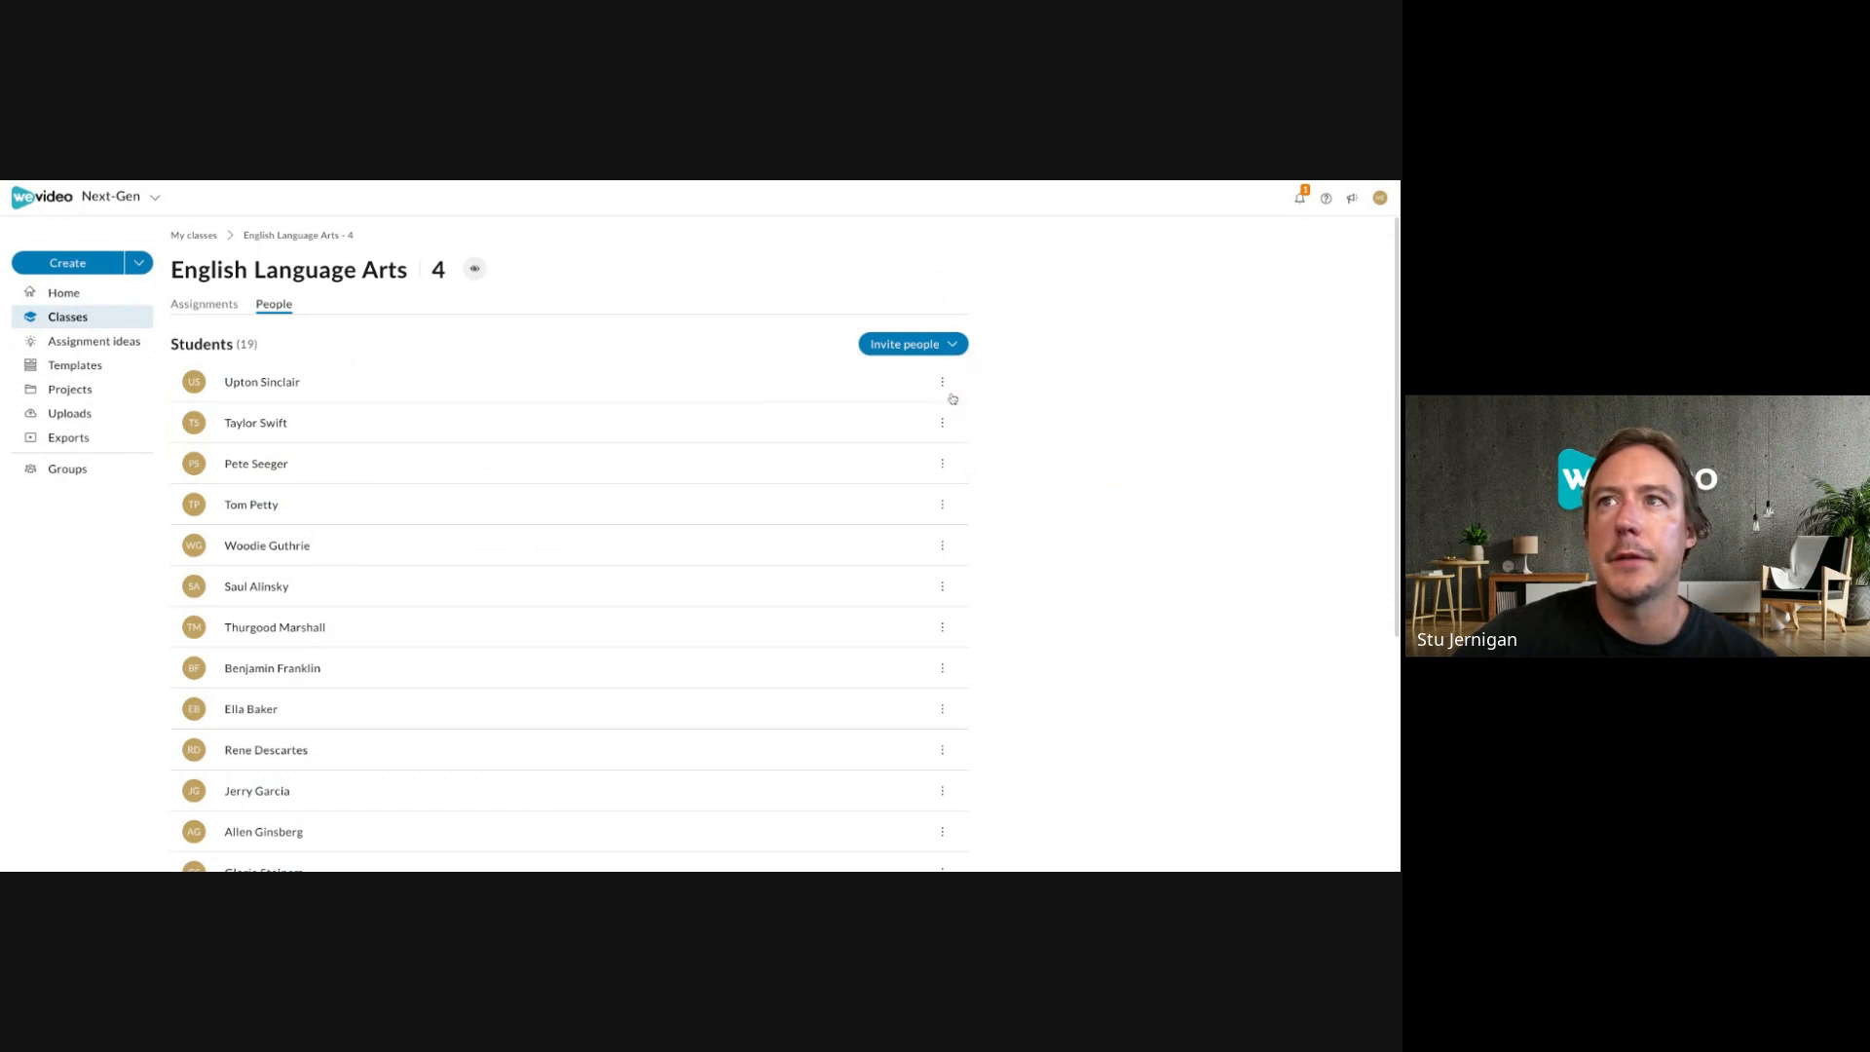
click(952, 397)
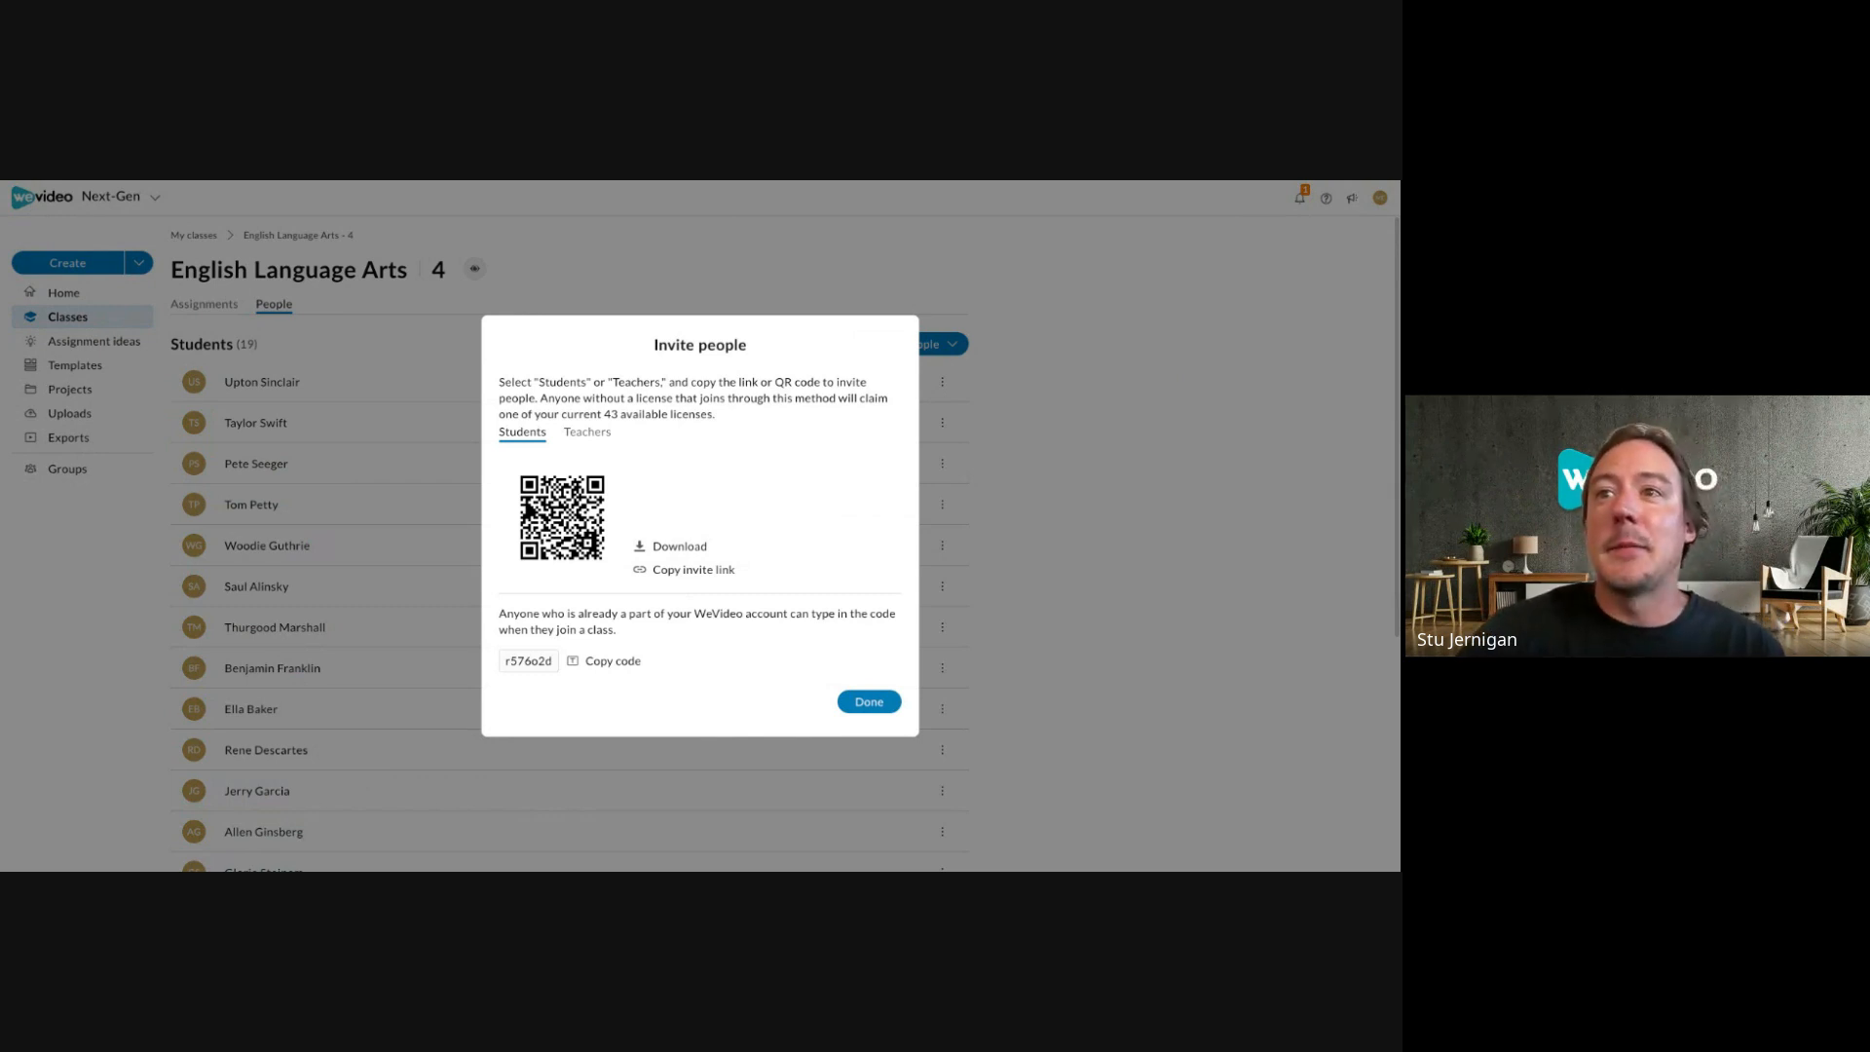
click(868, 701)
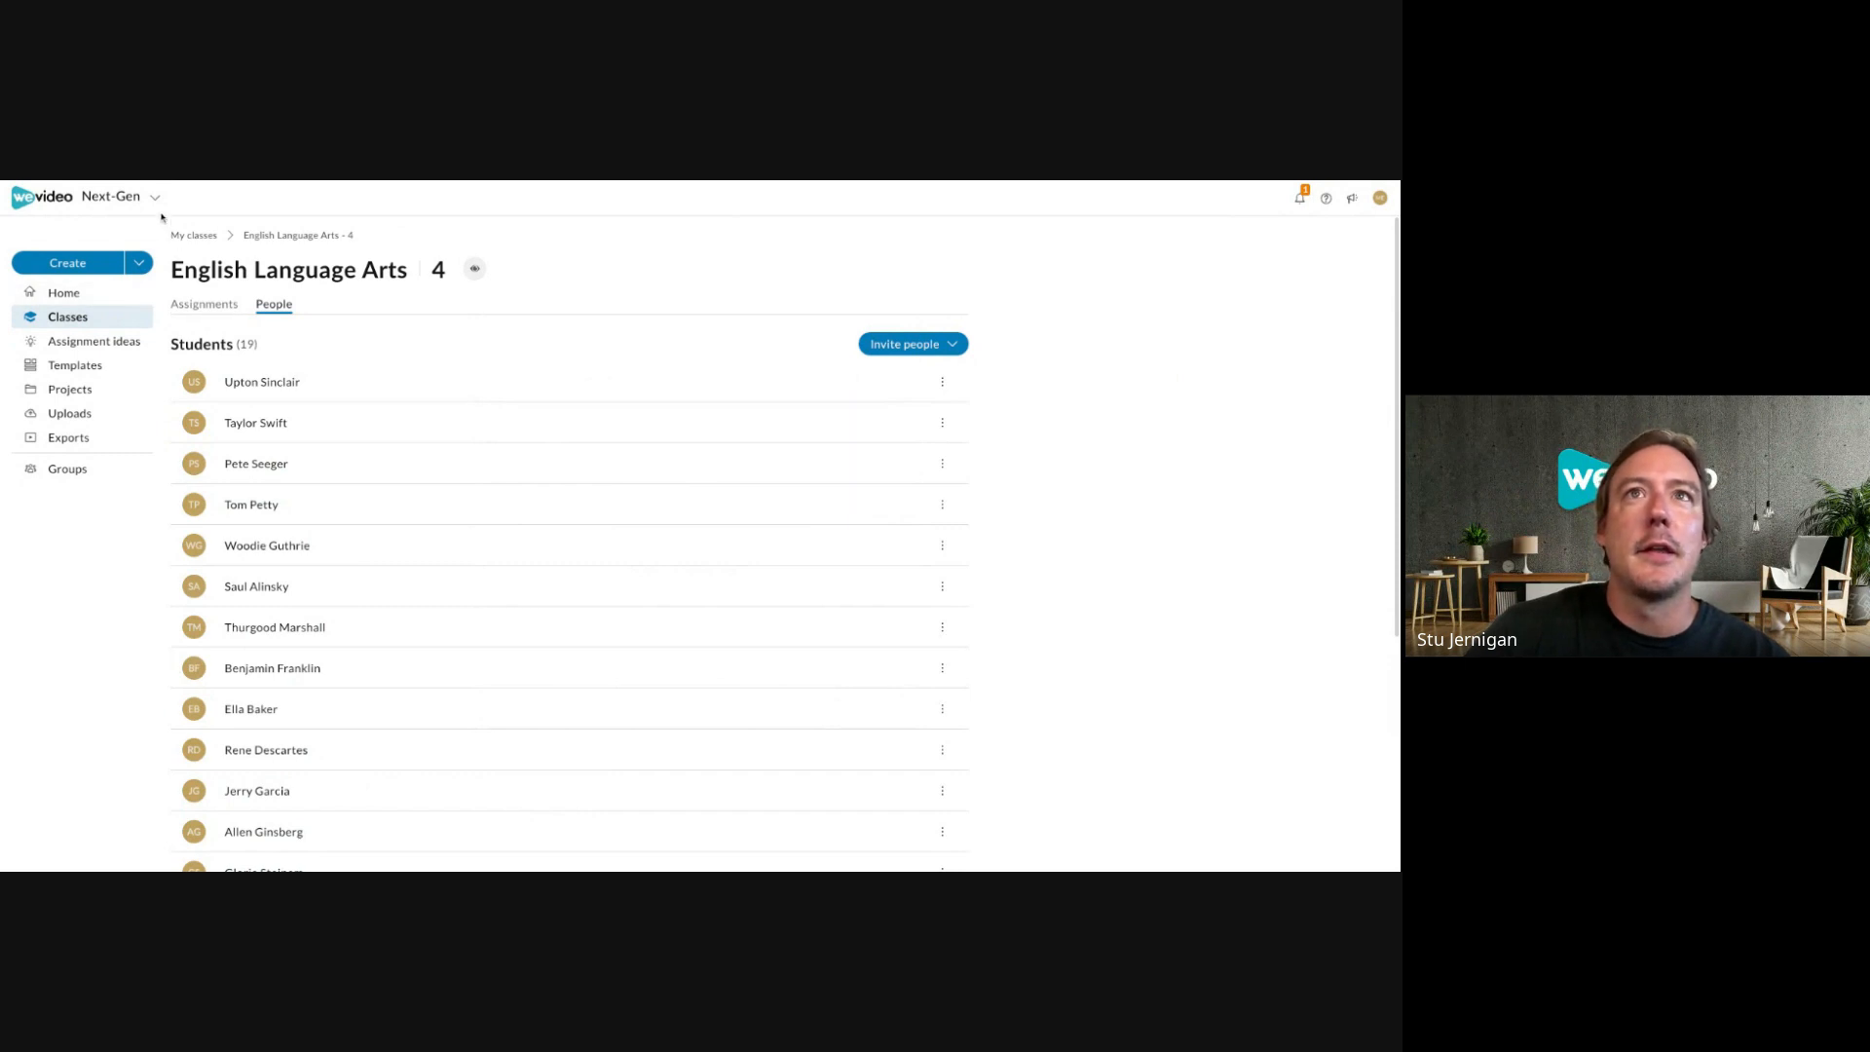
Return to the English Language Arts class and look over its assignment list.
click(127, 322)
click(428, 459)
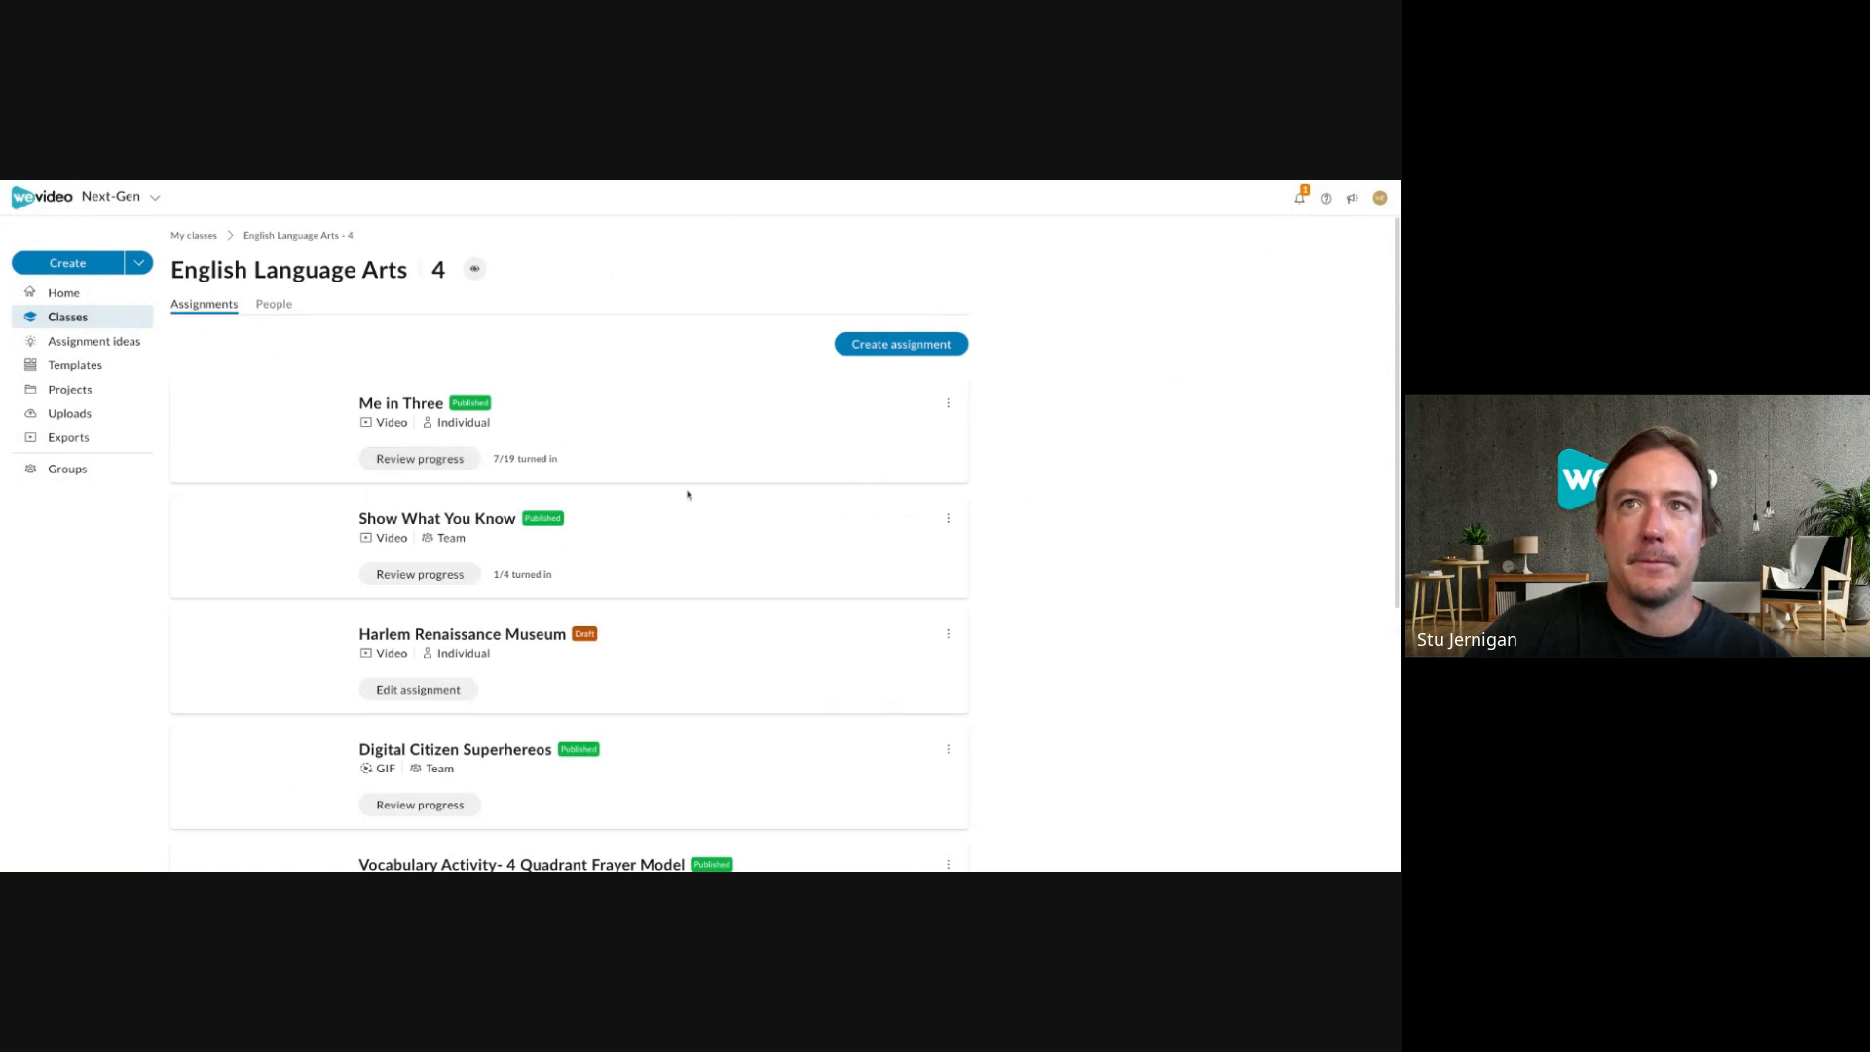
scroll(734, 497, down, 2)
scroll(735, 497, up, 2)
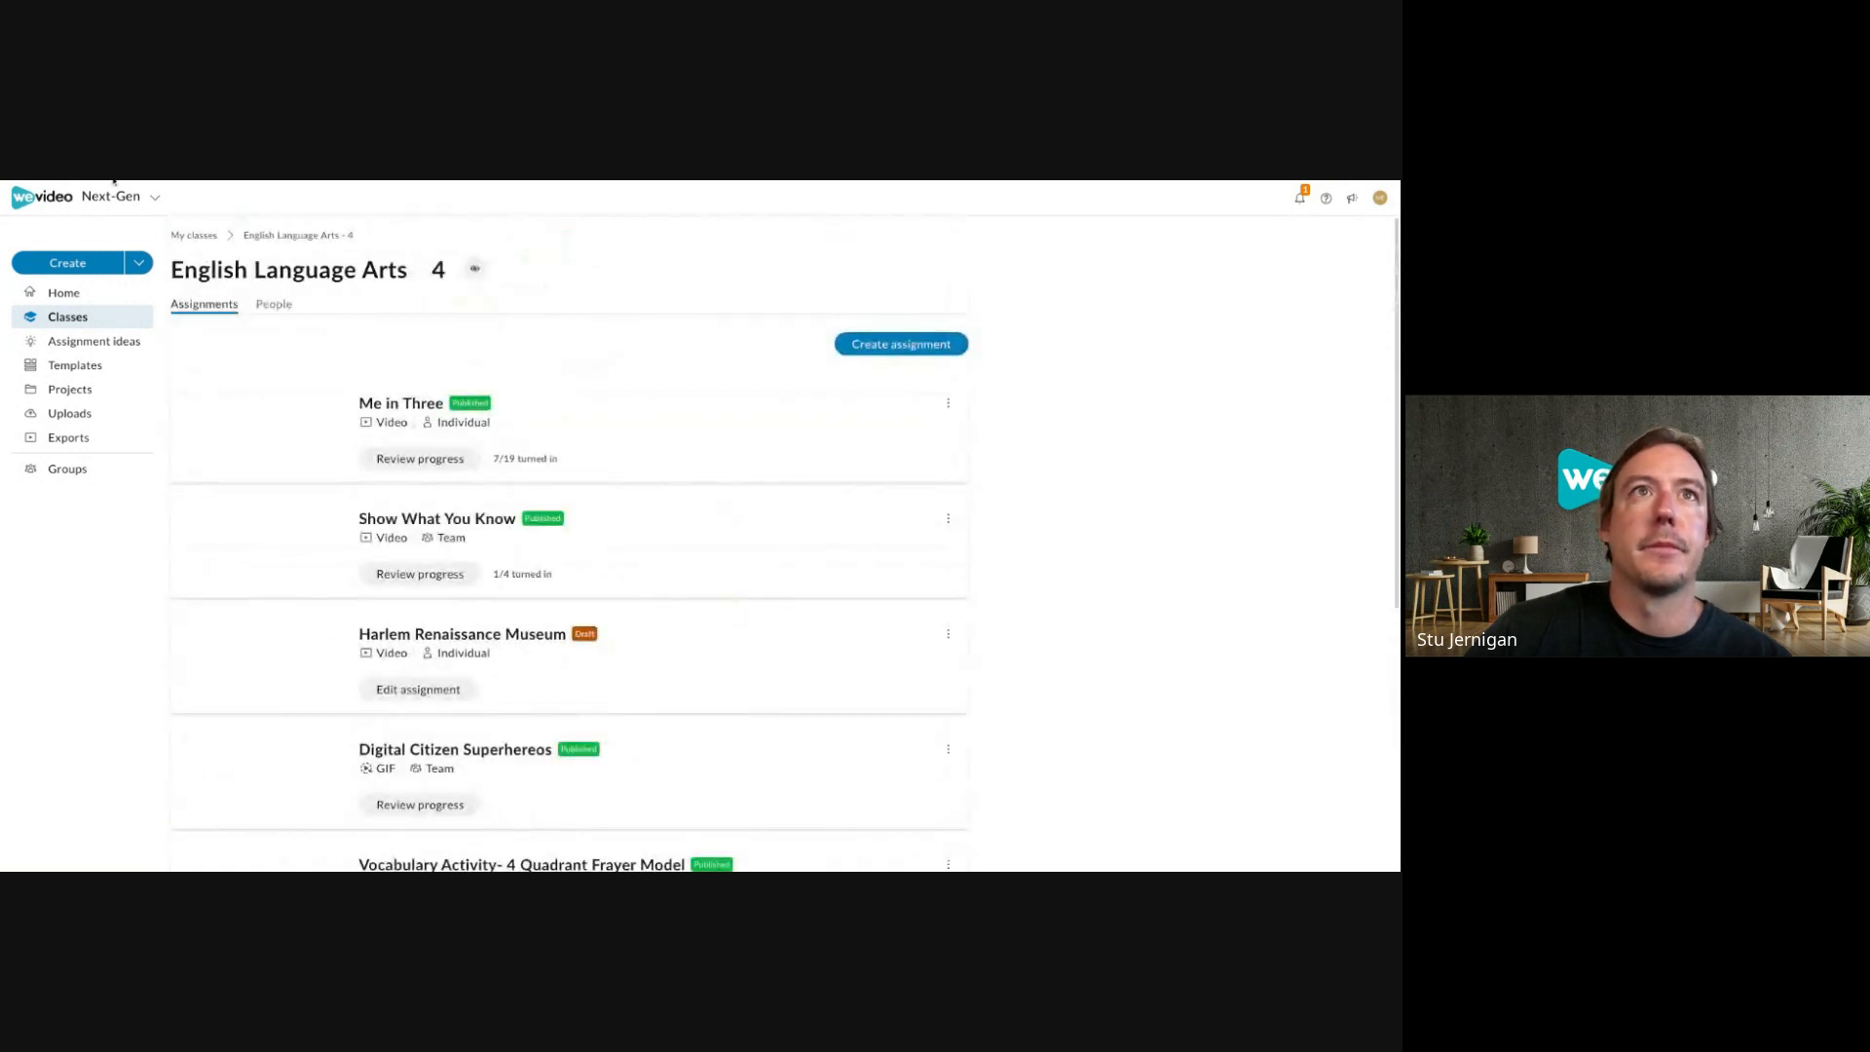
Open the Me in Three assignment's progress review and look over the students who have turned in their videos.
scroll(1019, 518, down, 1)
scroll(1019, 517, up, 1)
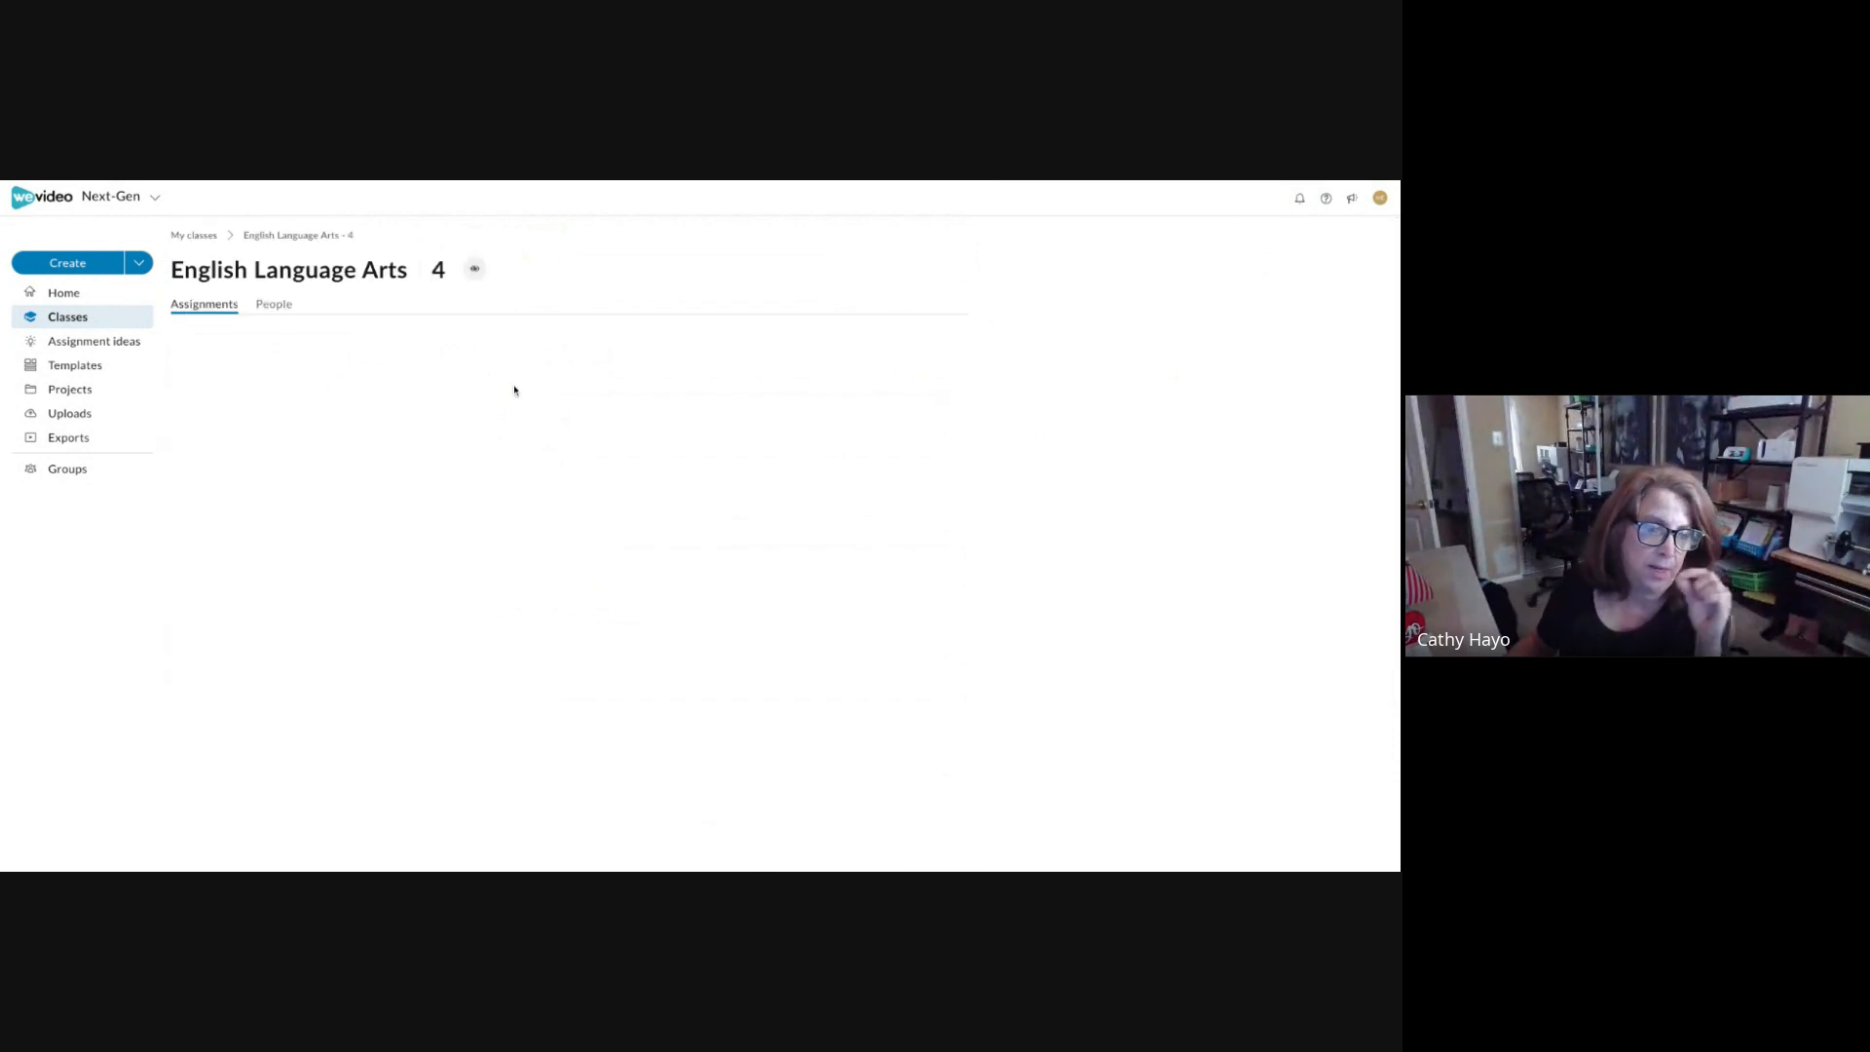
click(438, 458)
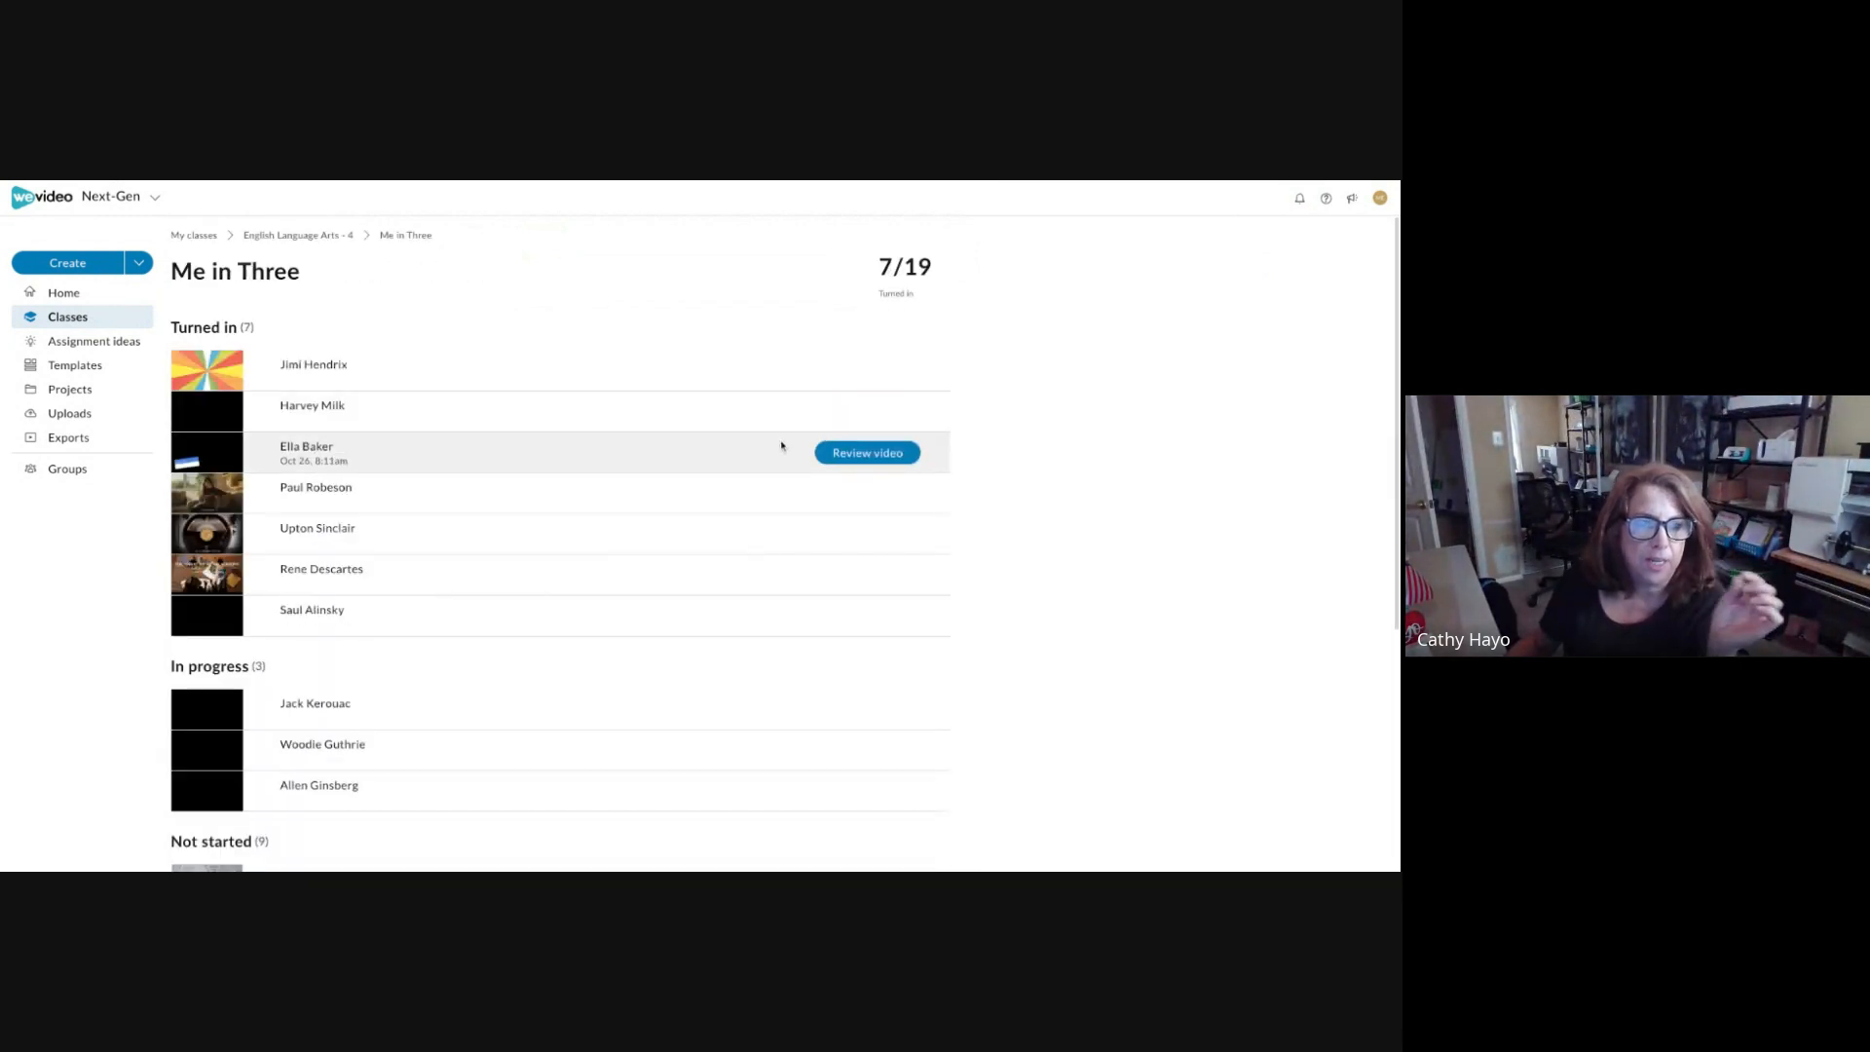
scroll(984, 475, down, 1)
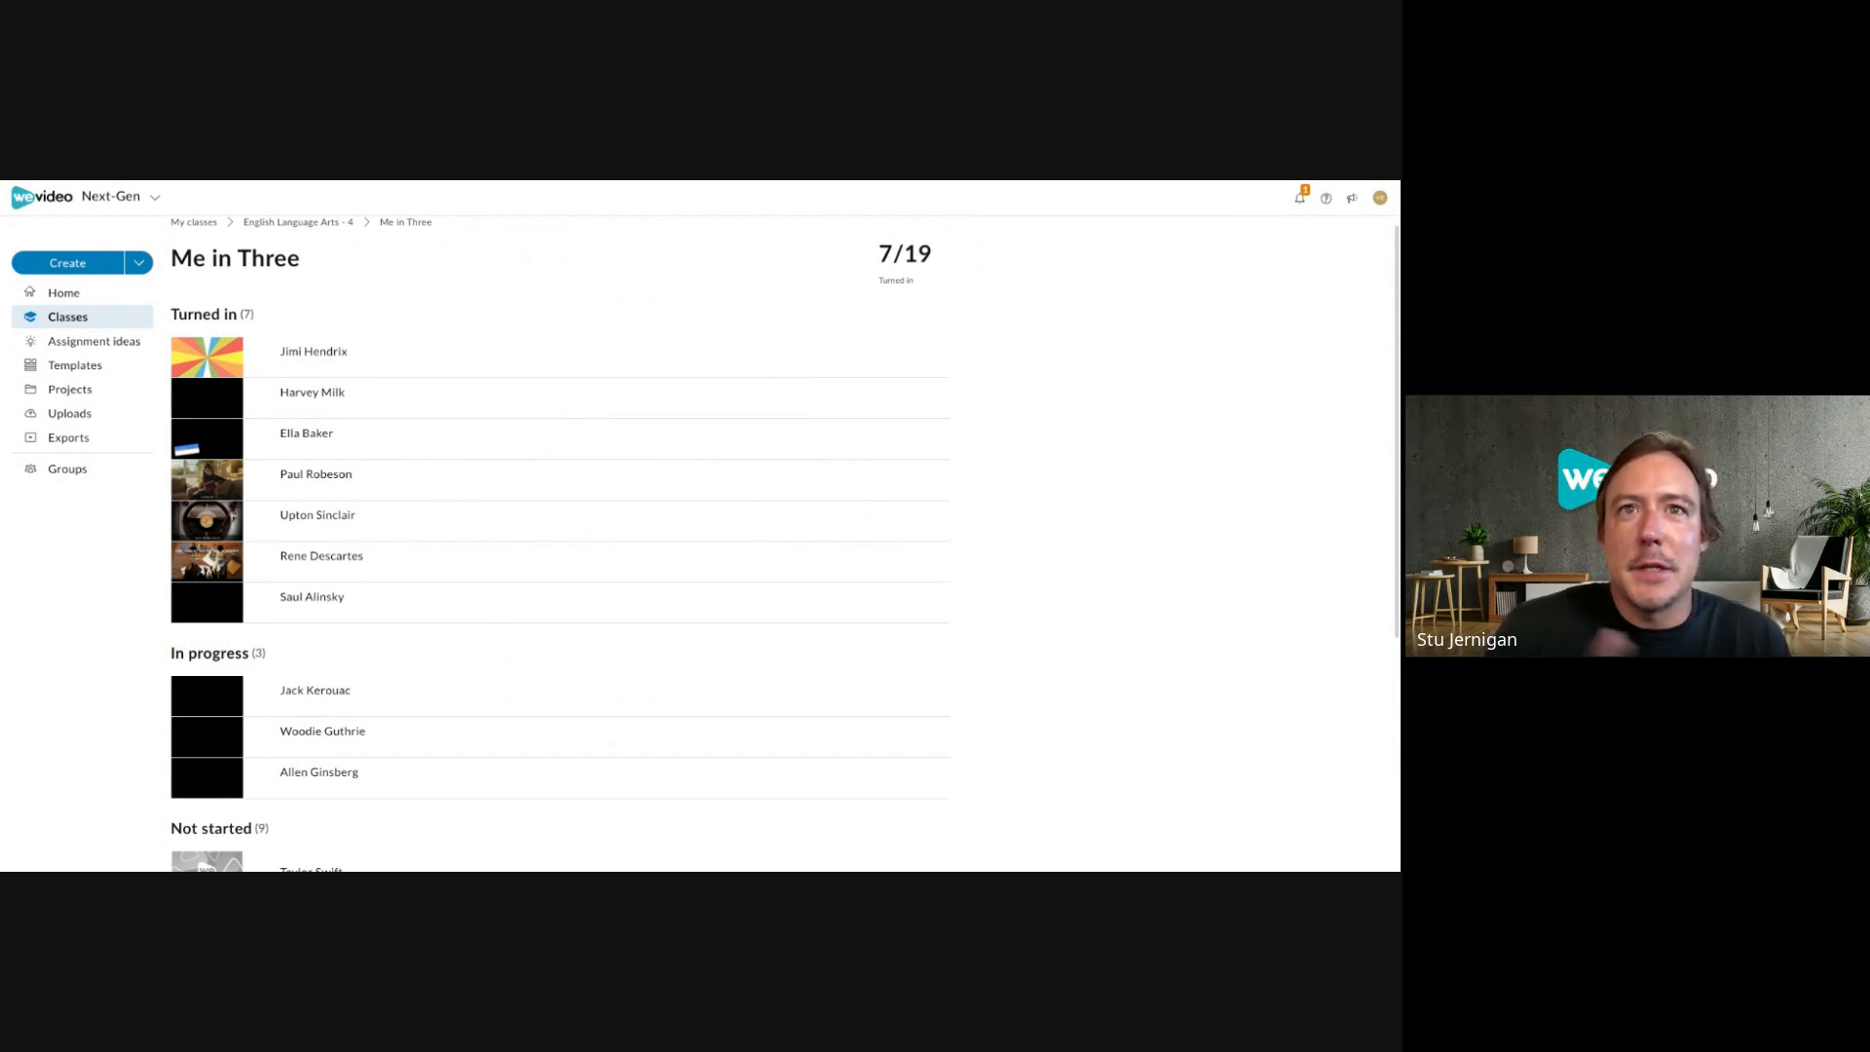
mouse_move(918, 343)
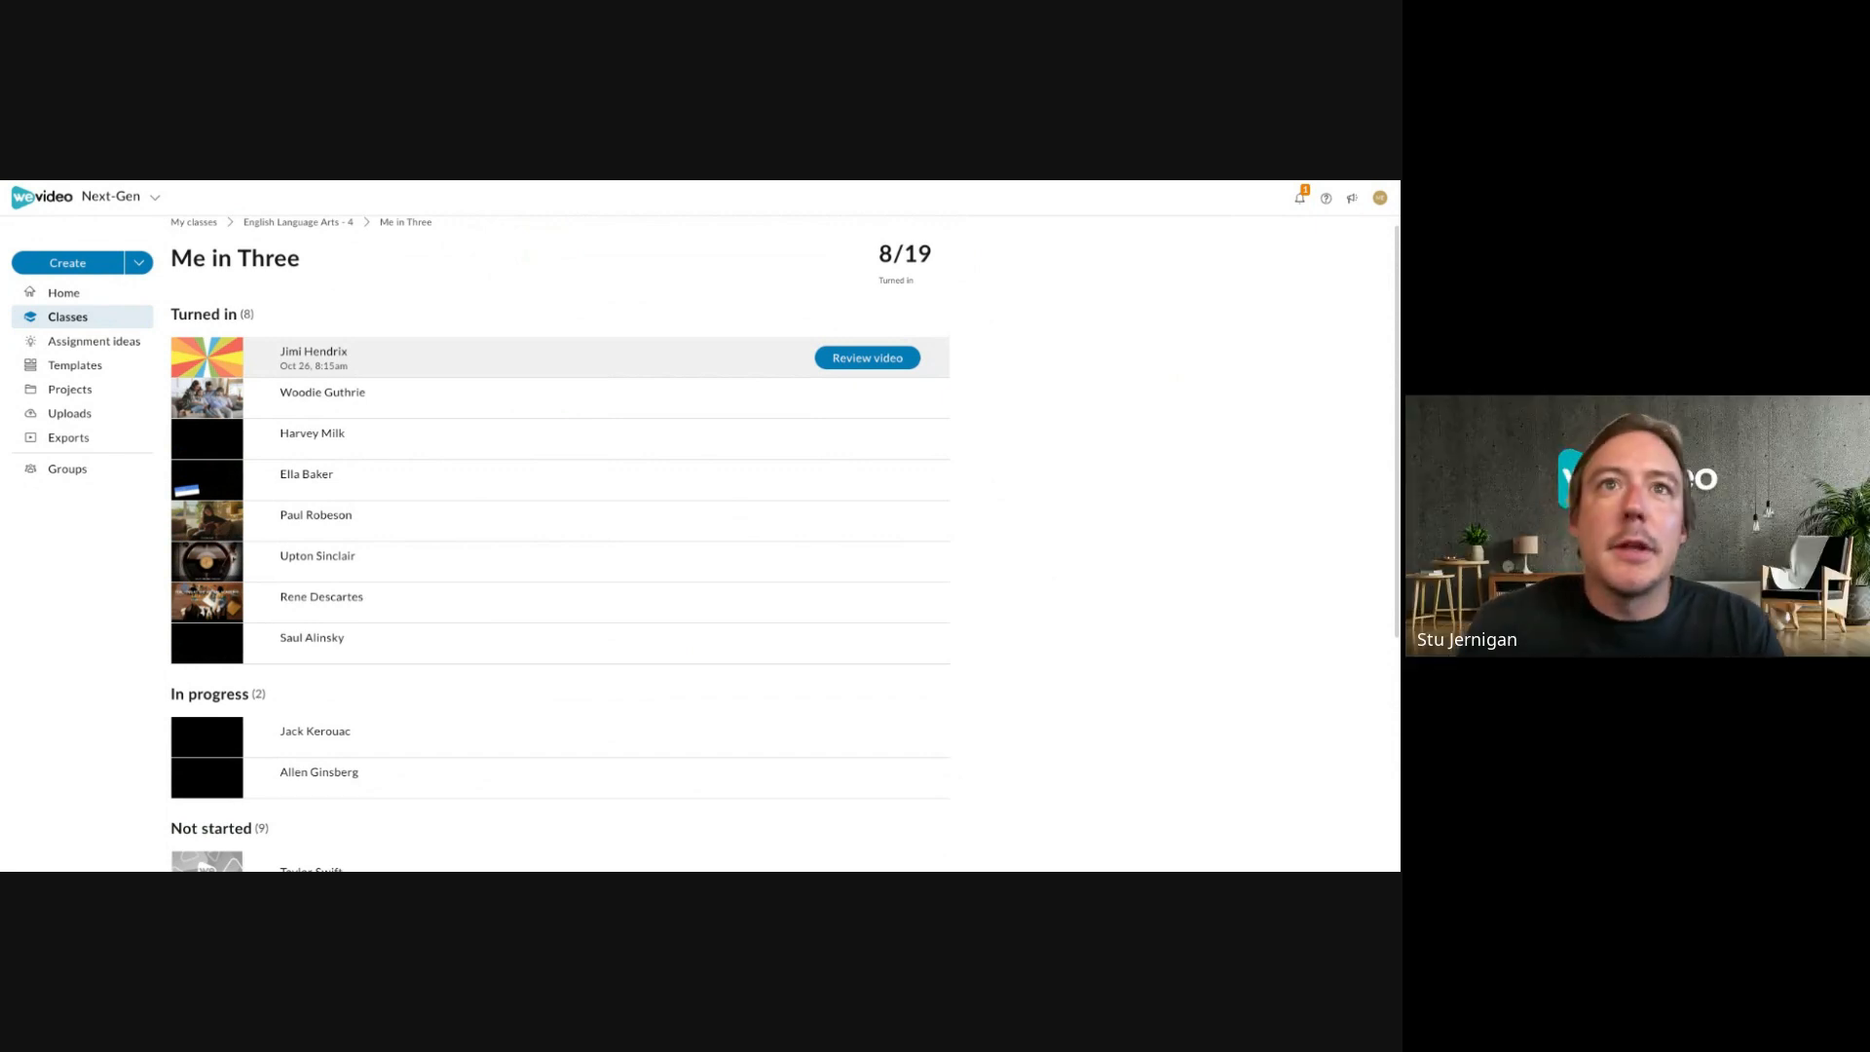
Open the turned-in Me in Three videos, check the first two students' submissions, and play the fifth student's video.
click(821, 529)
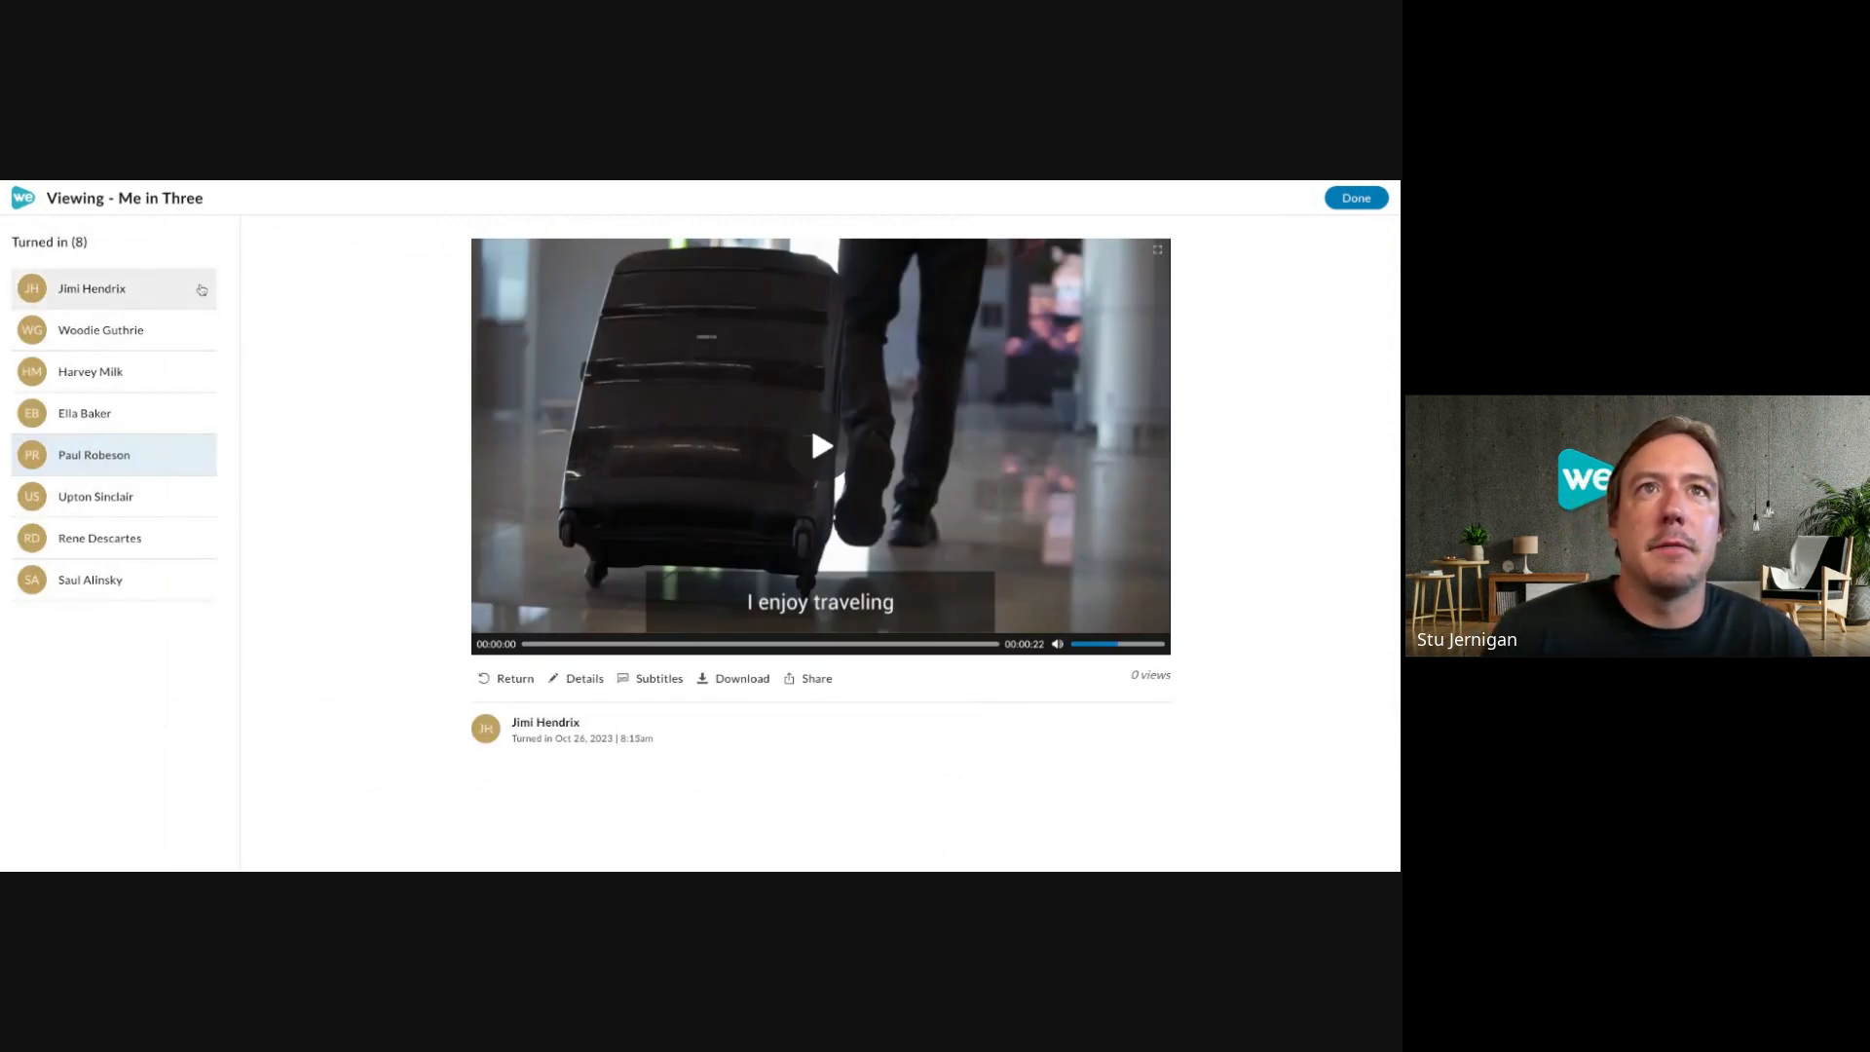
click(202, 290)
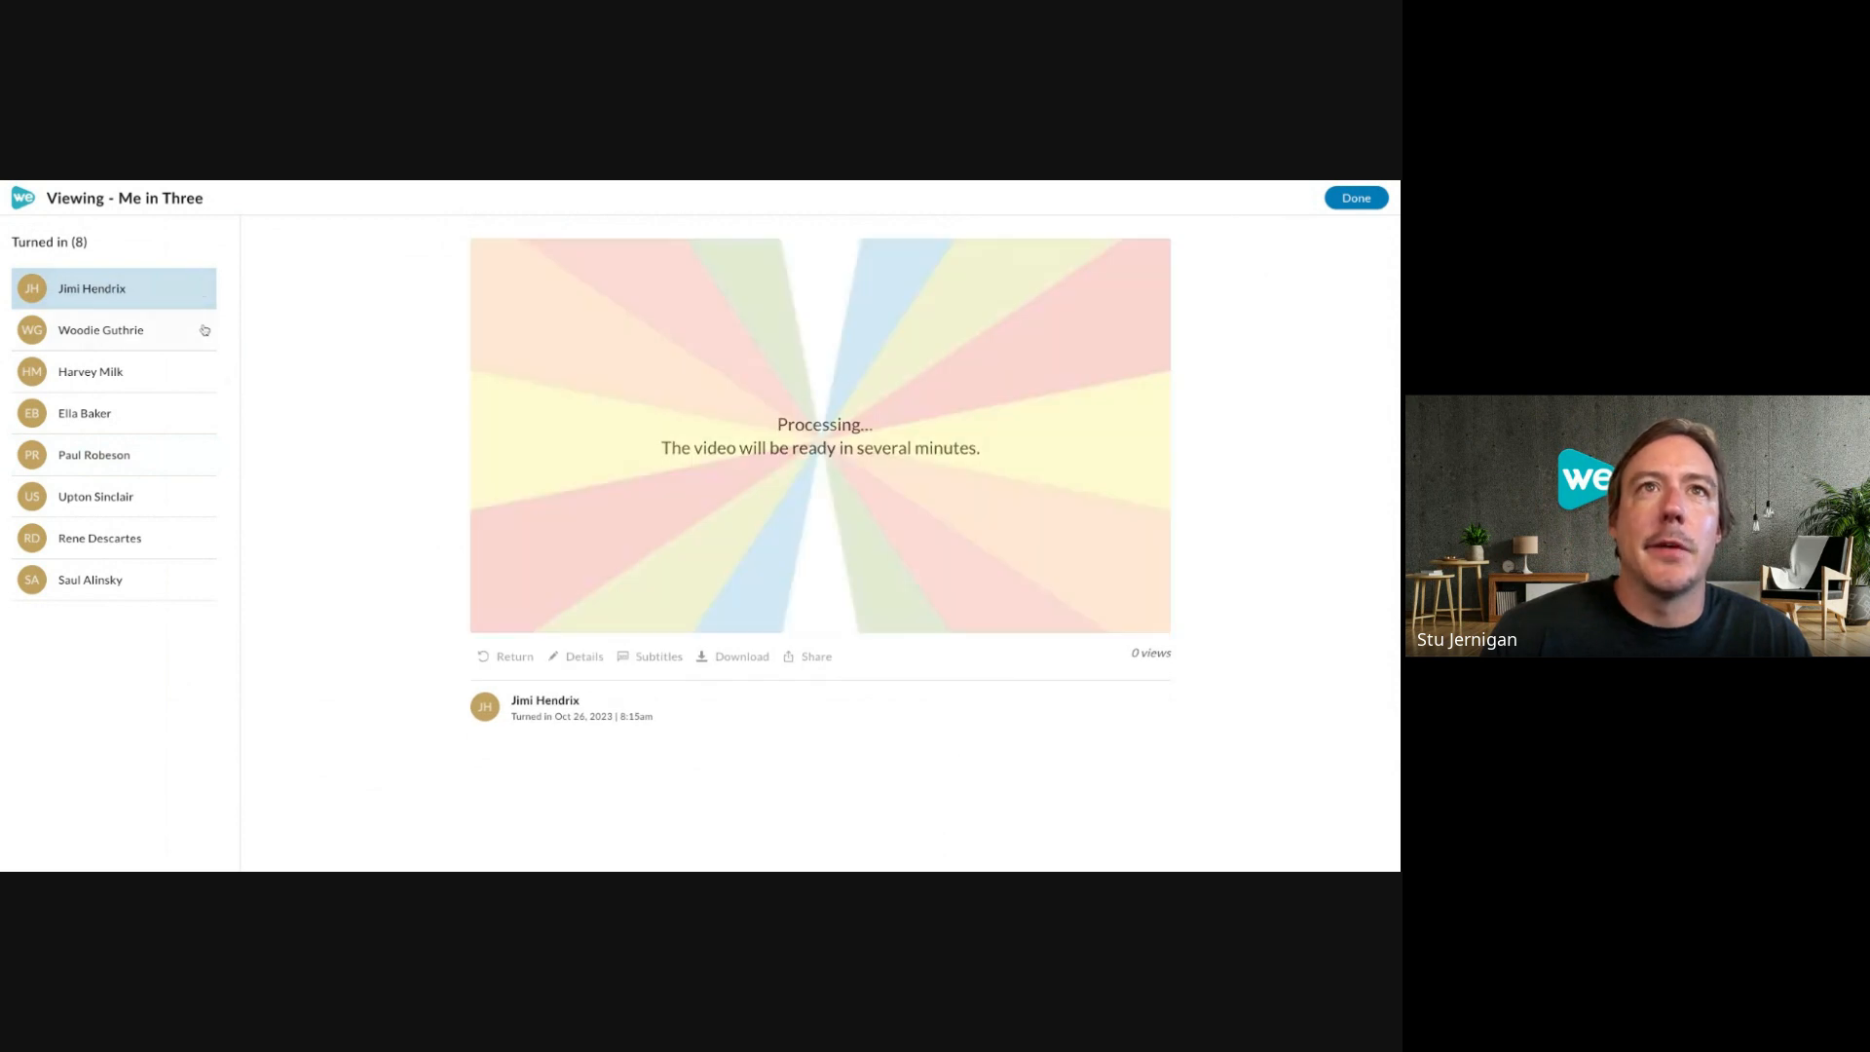
click(202, 336)
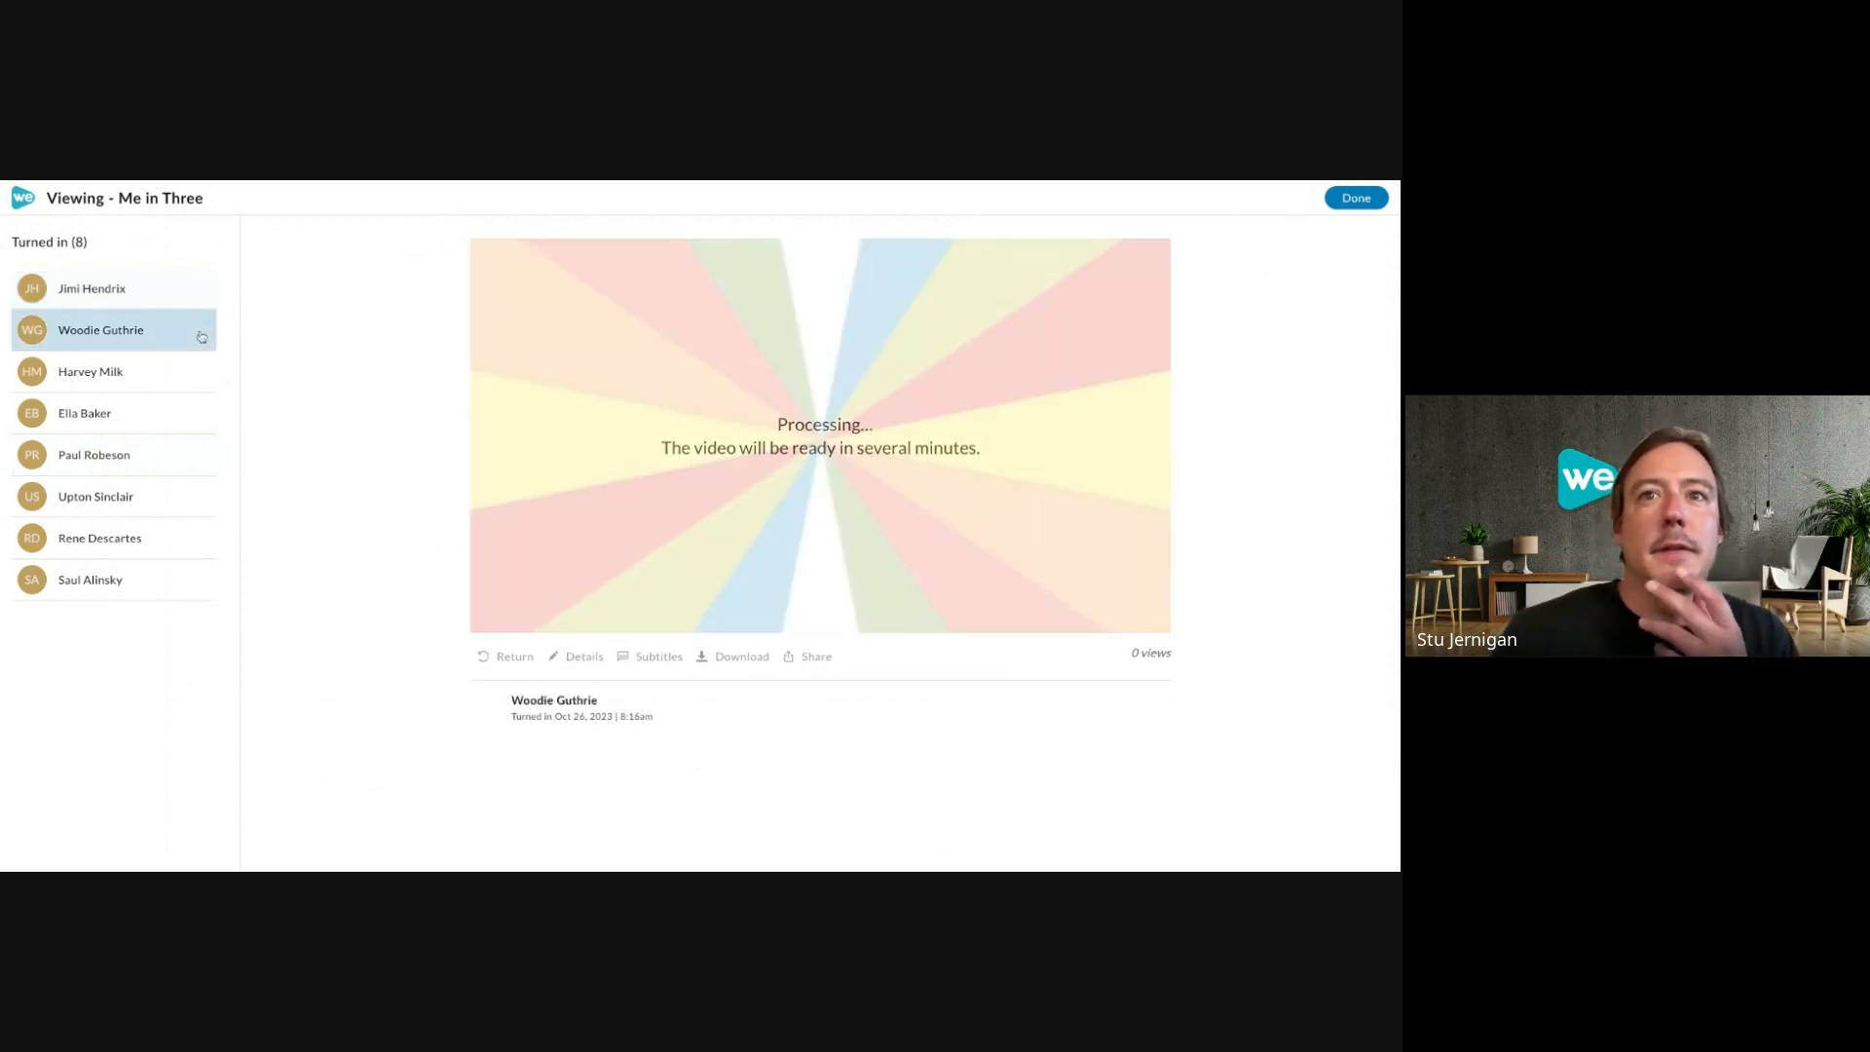
click(188, 460)
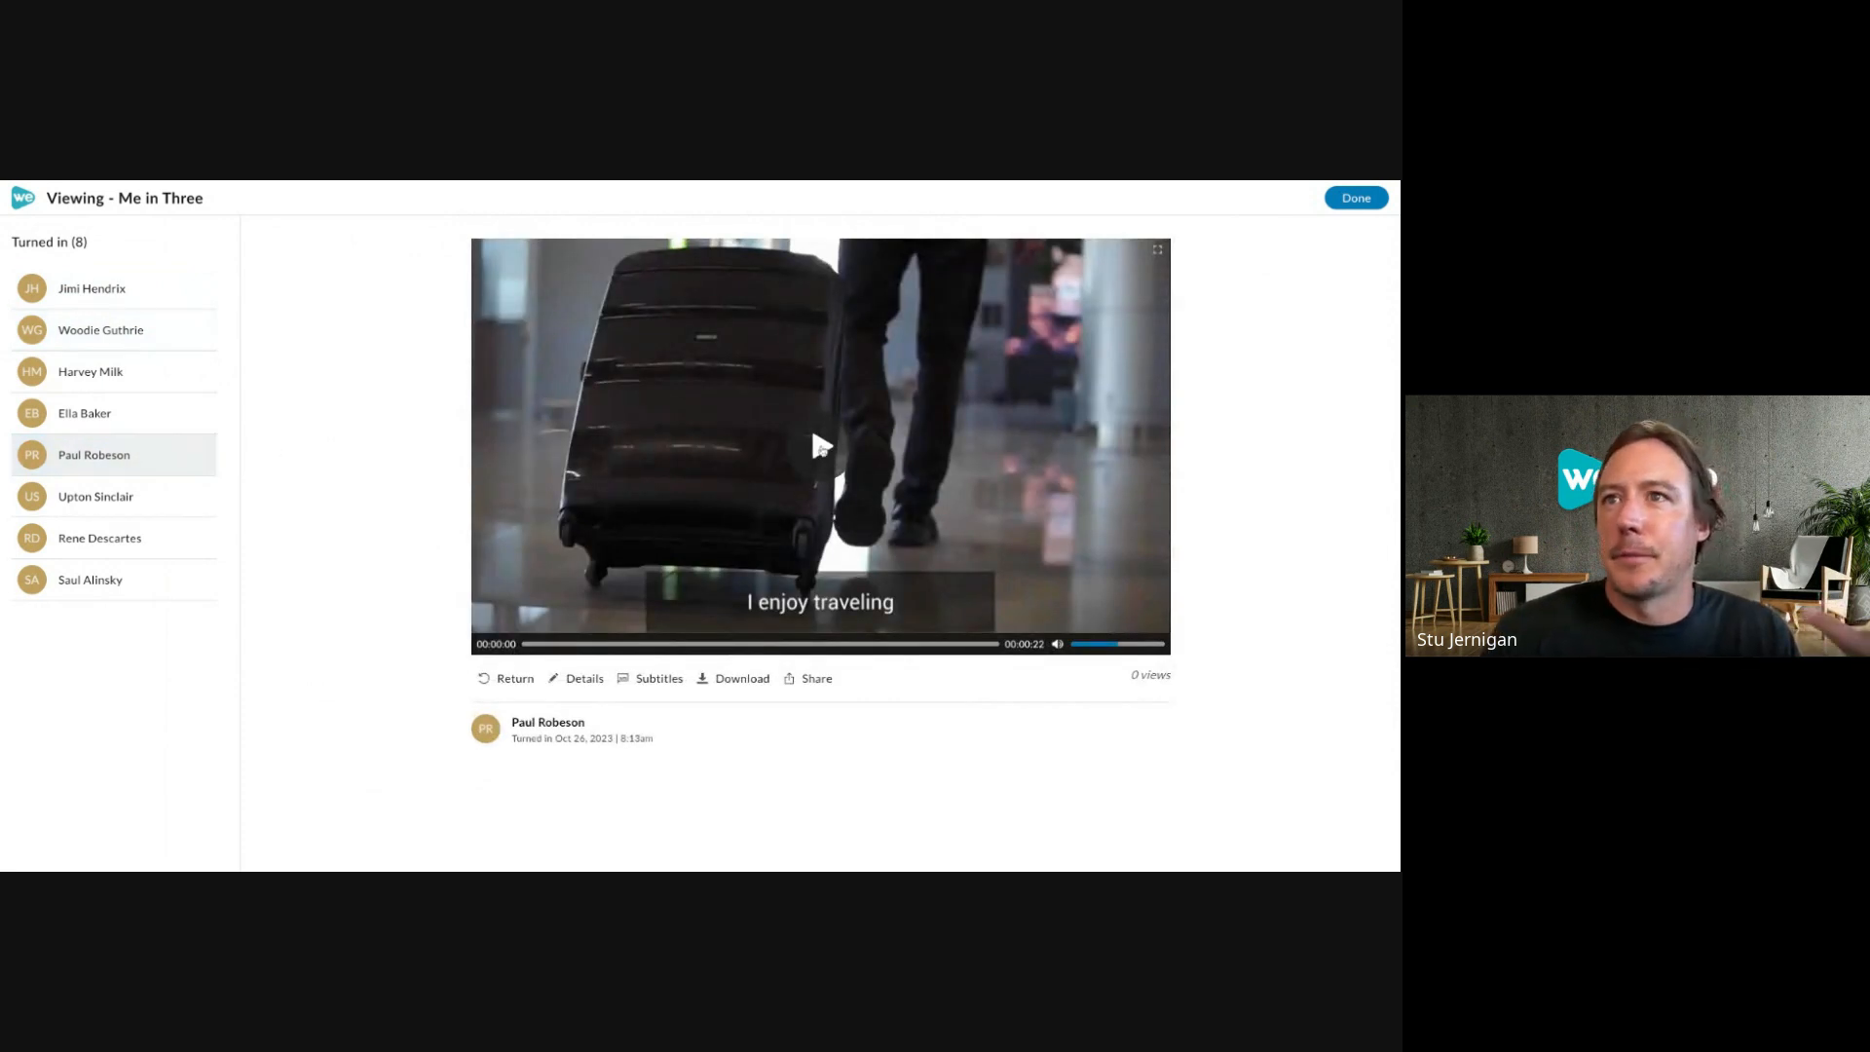
click(823, 450)
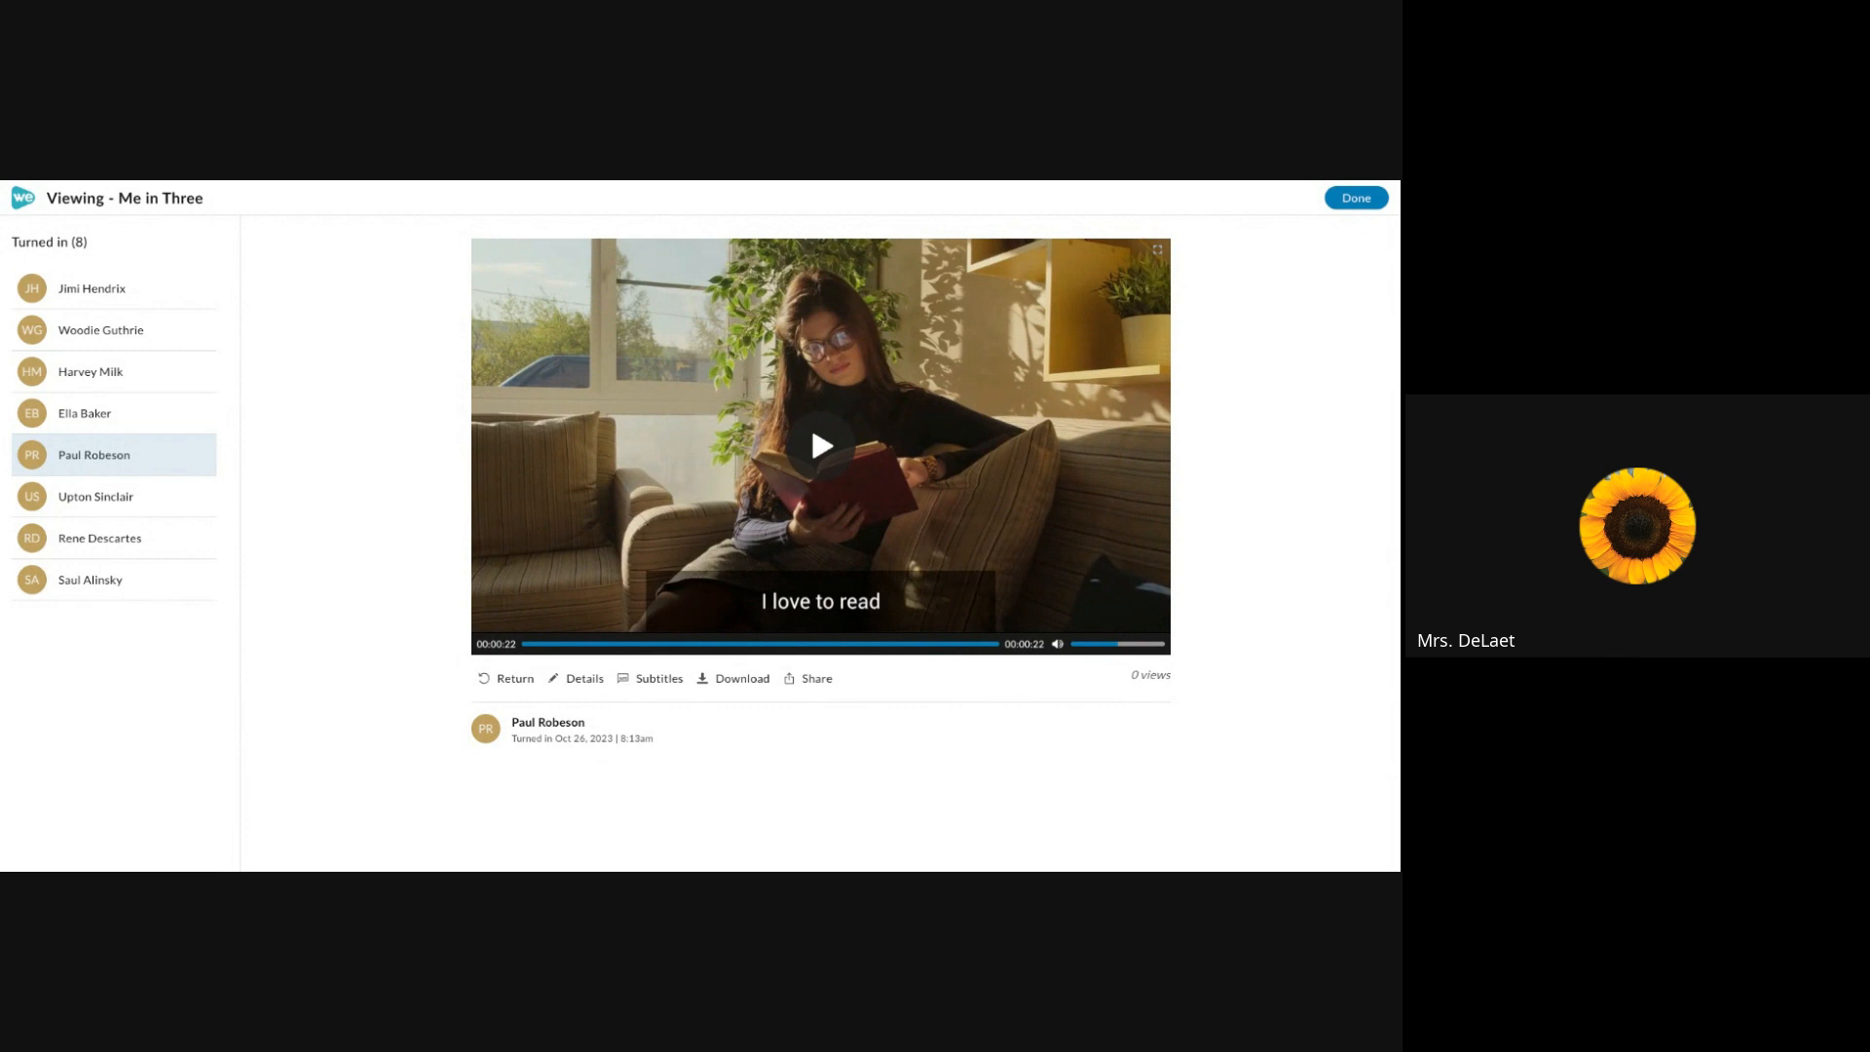
Go through all seven turned-in Me in Three videos in list order, from the first student to the last.
click(188, 299)
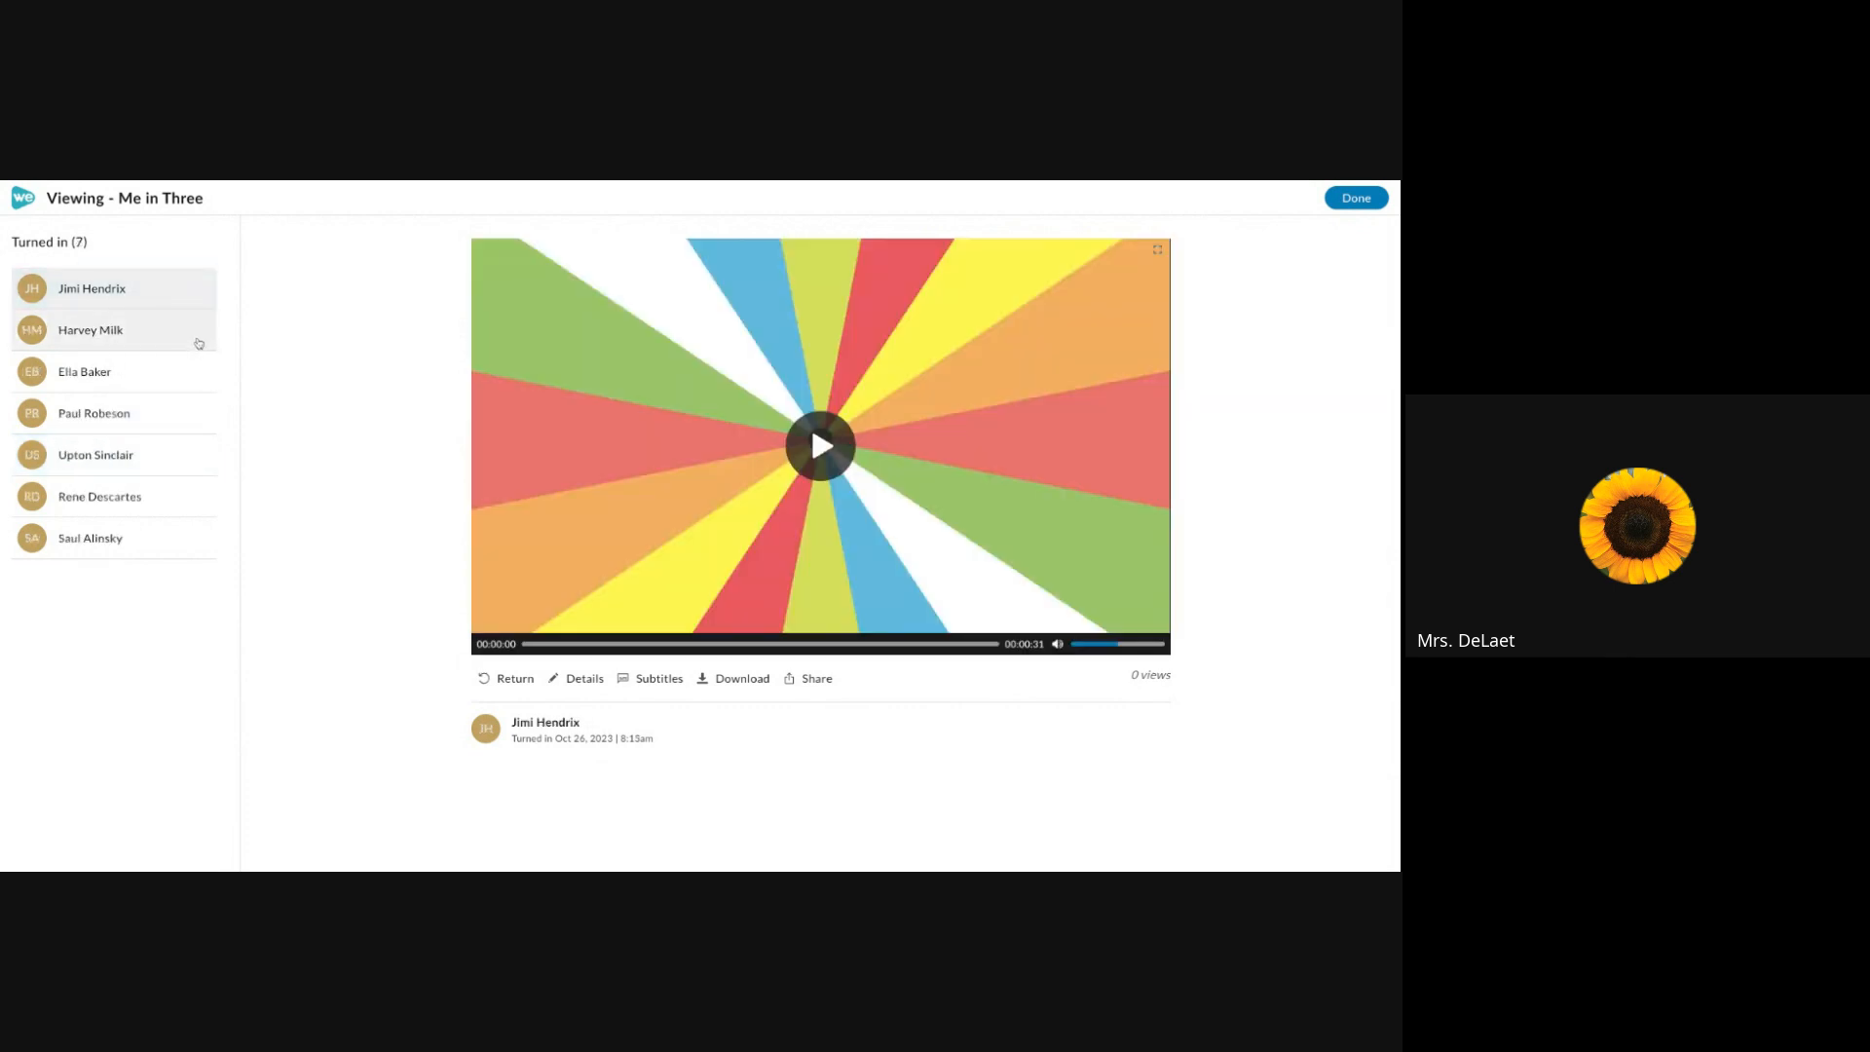
click(199, 343)
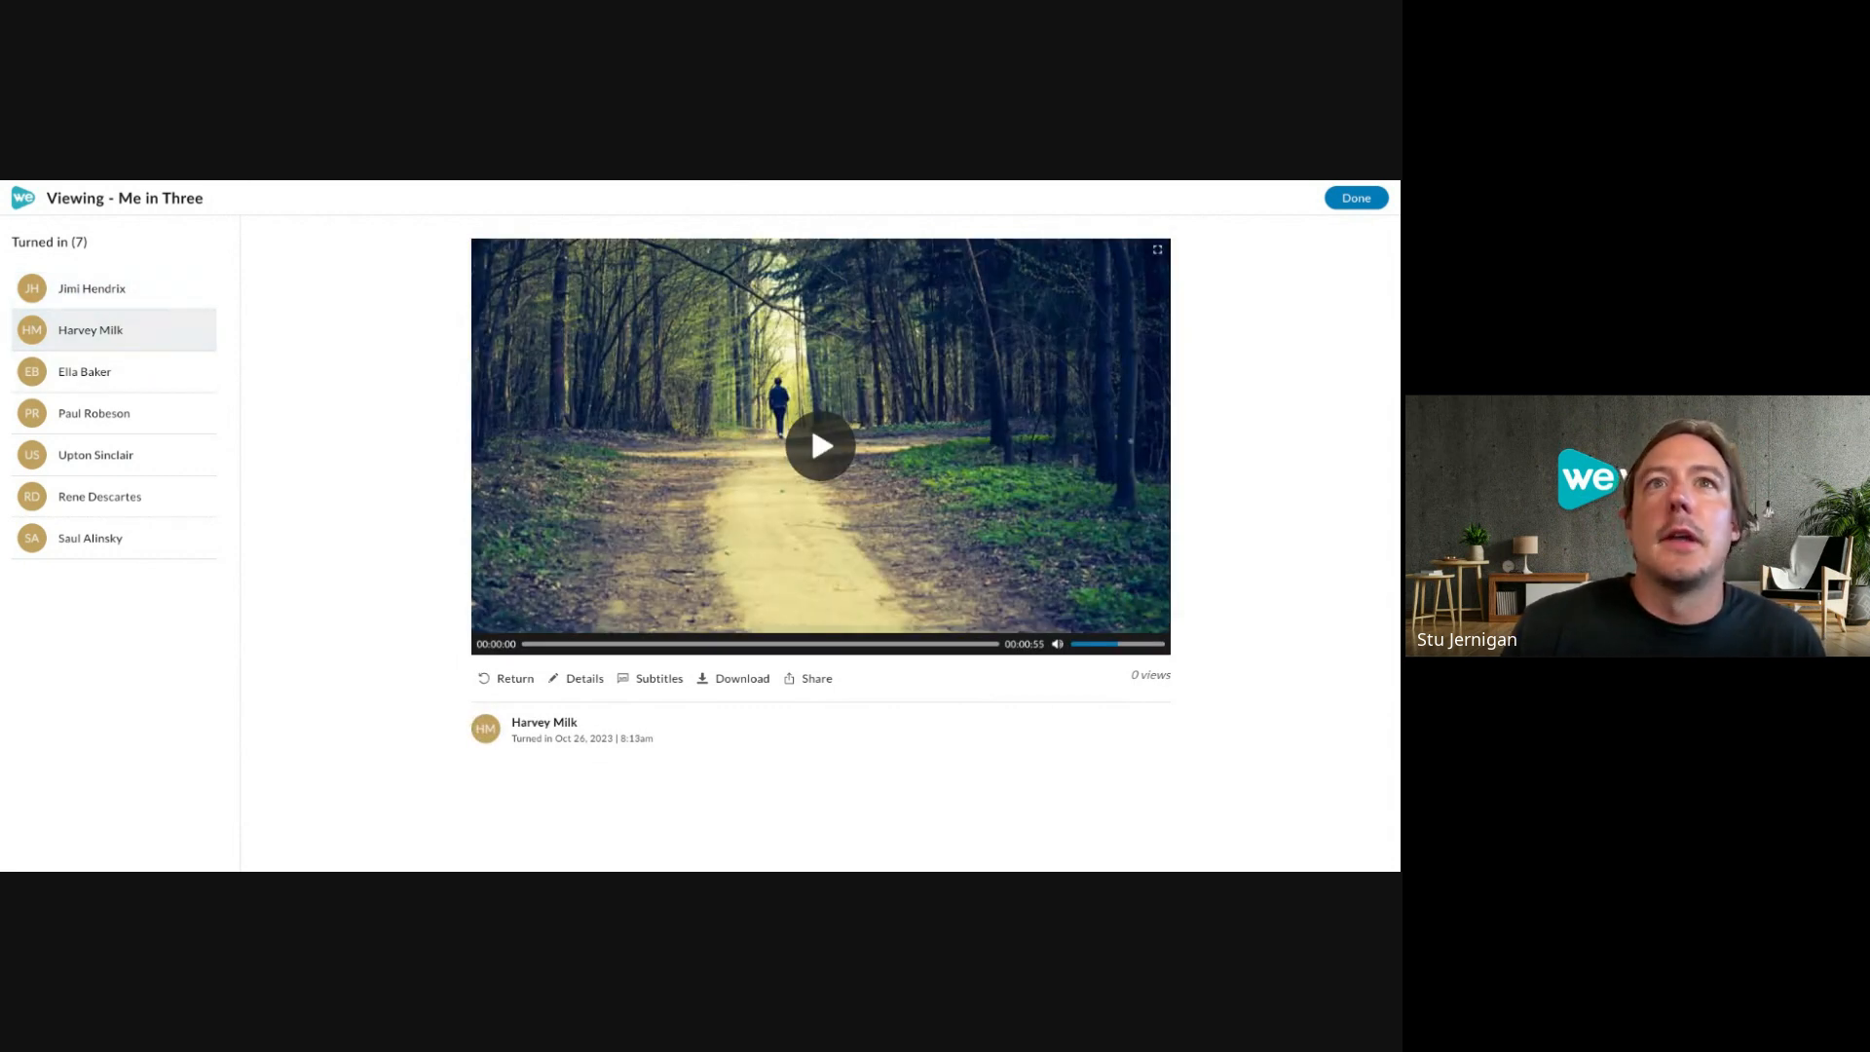
click(185, 374)
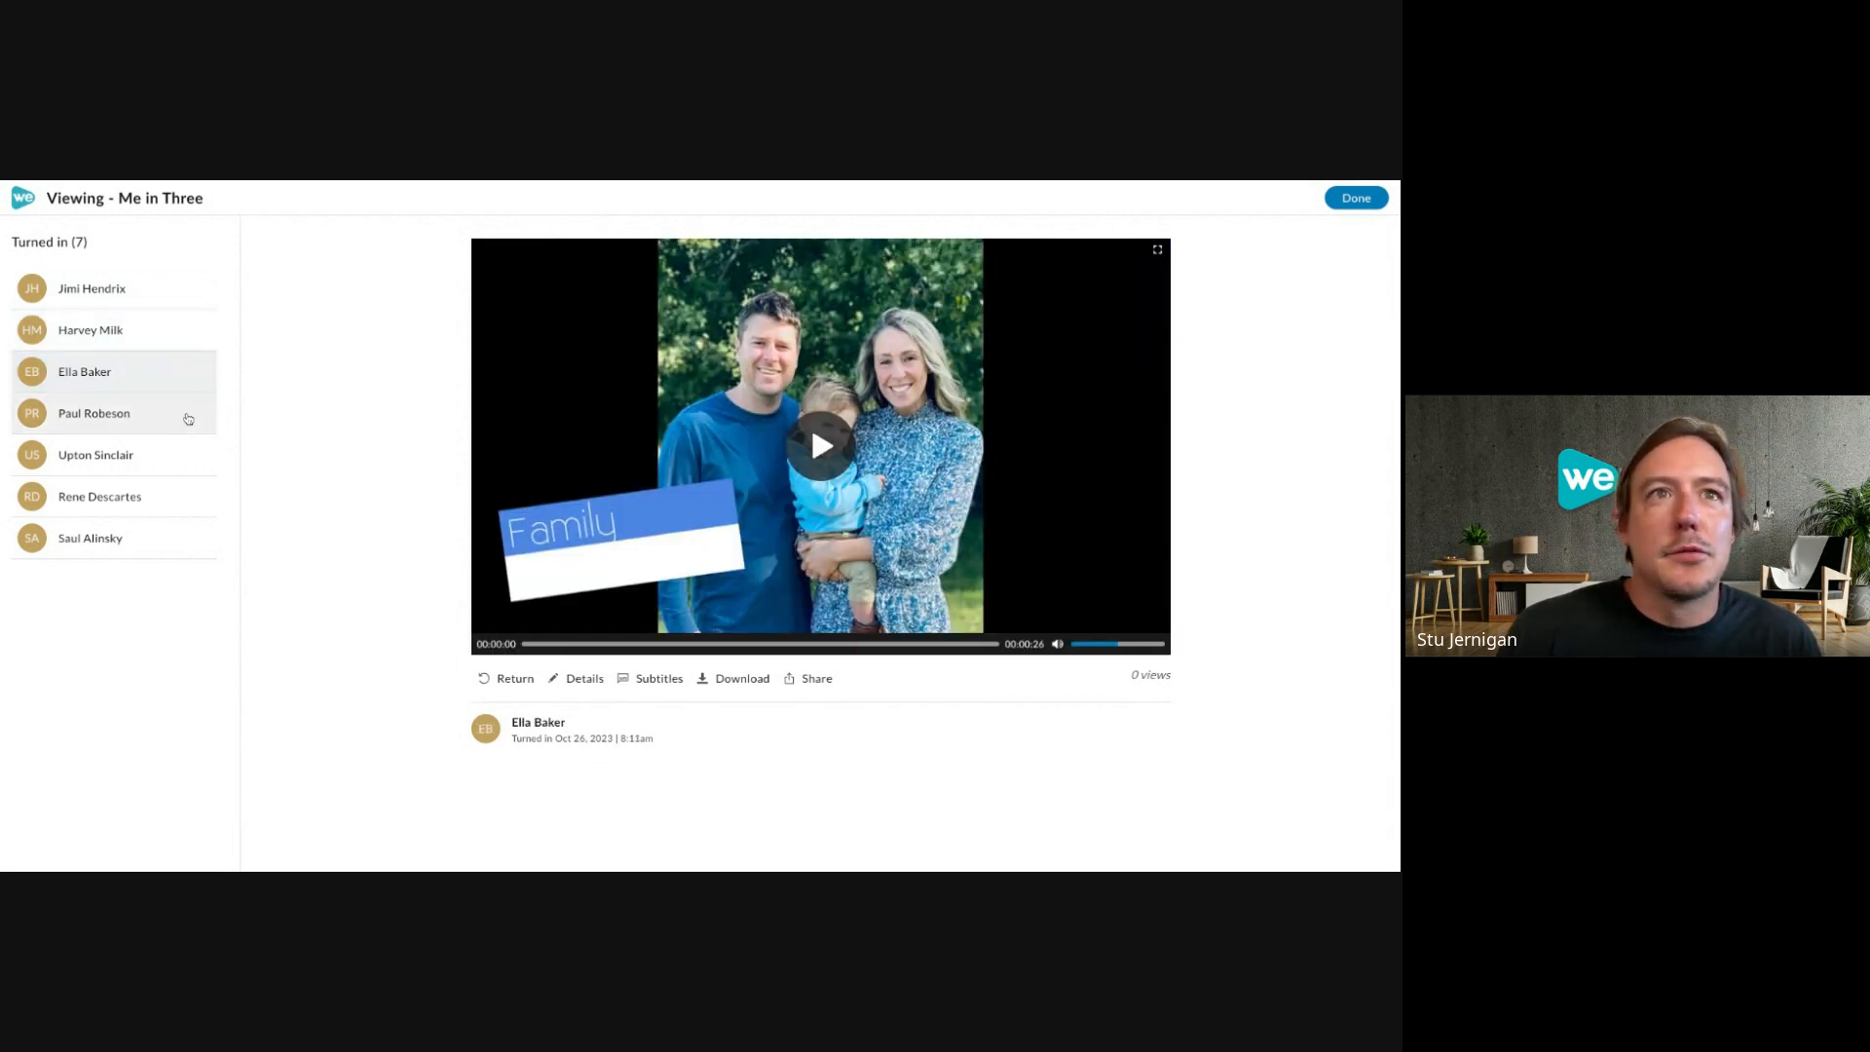
click(188, 419)
click(188, 476)
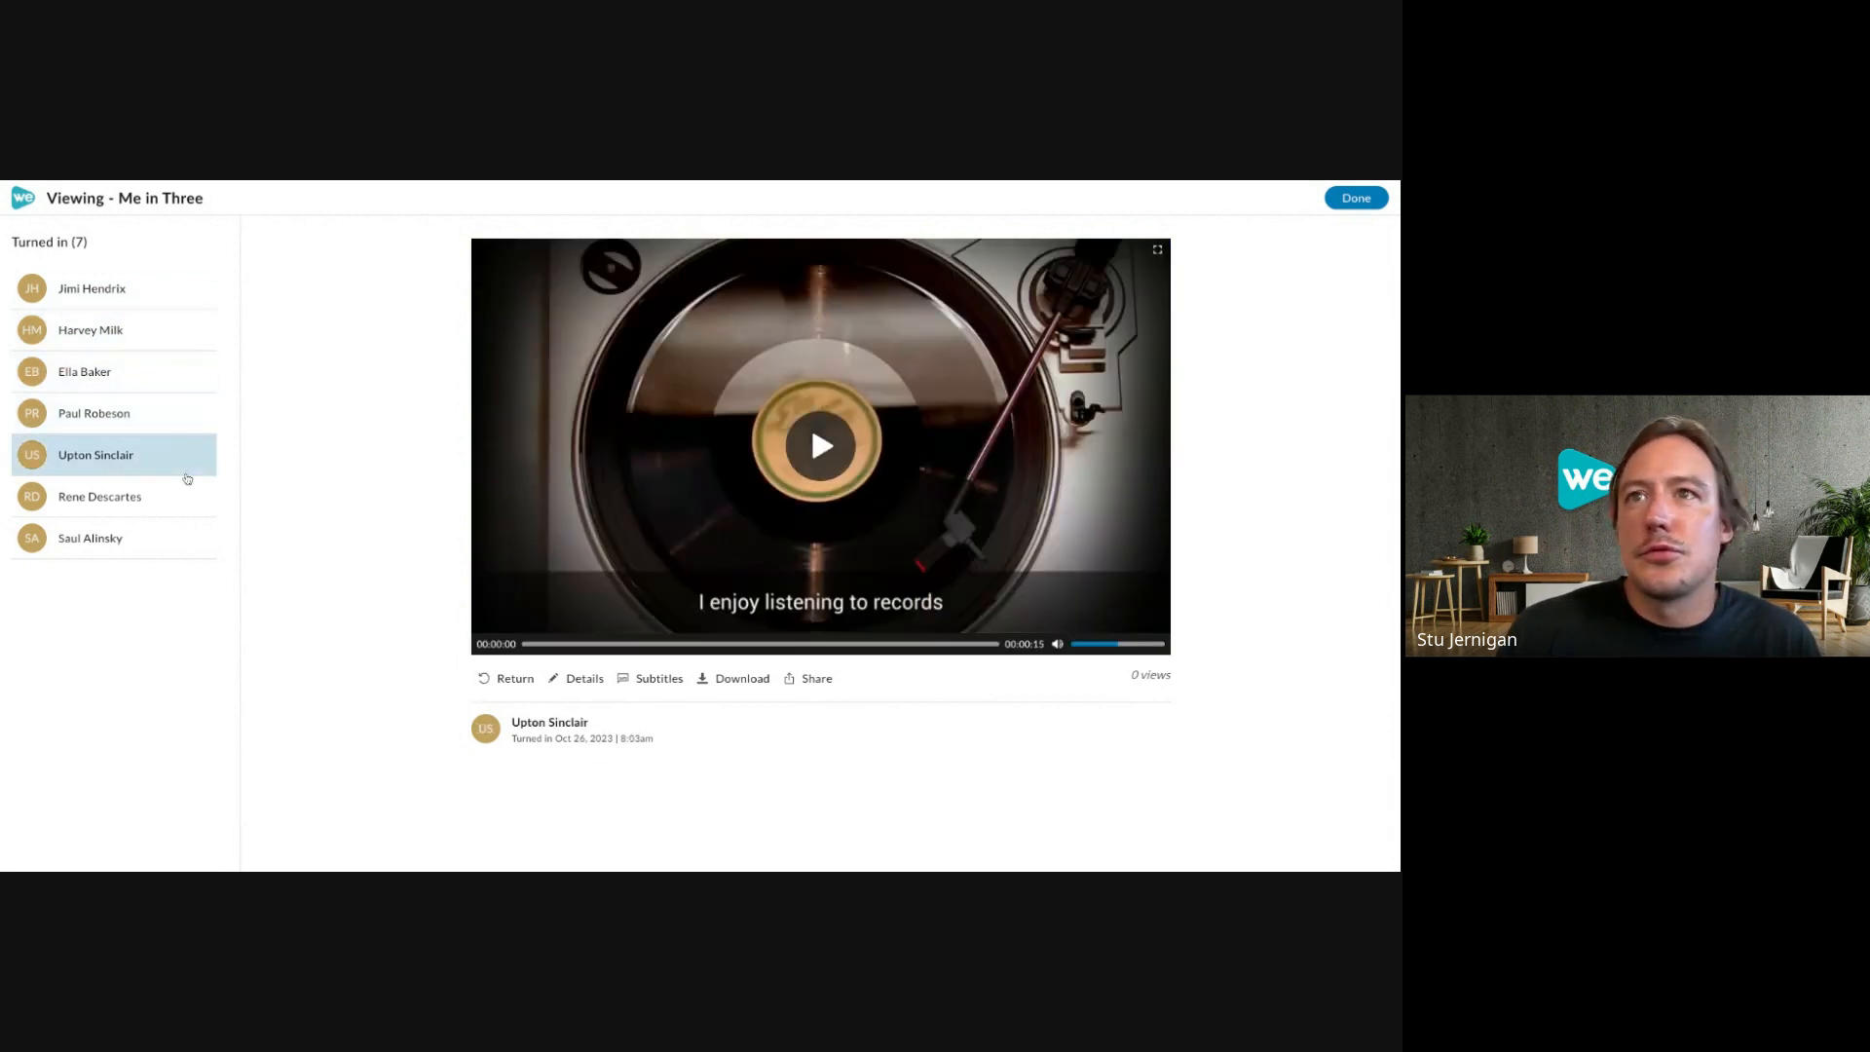
click(190, 504)
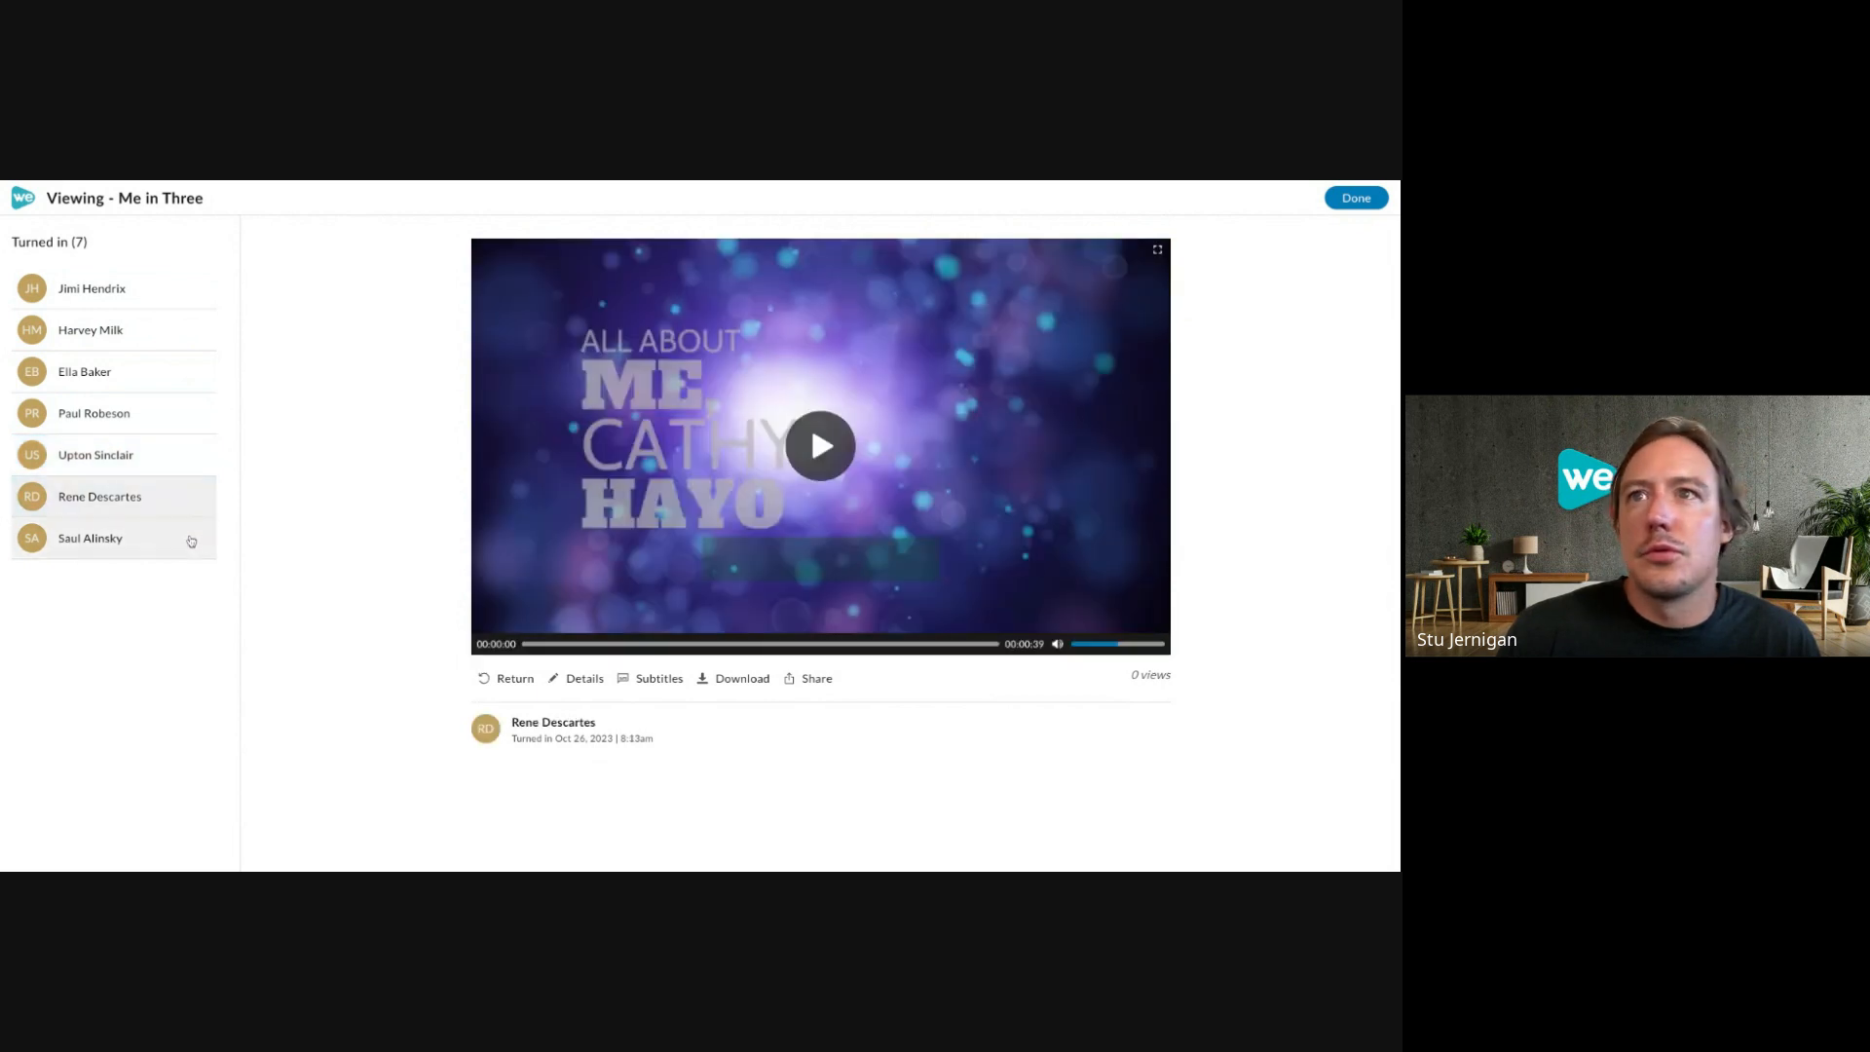
click(191, 541)
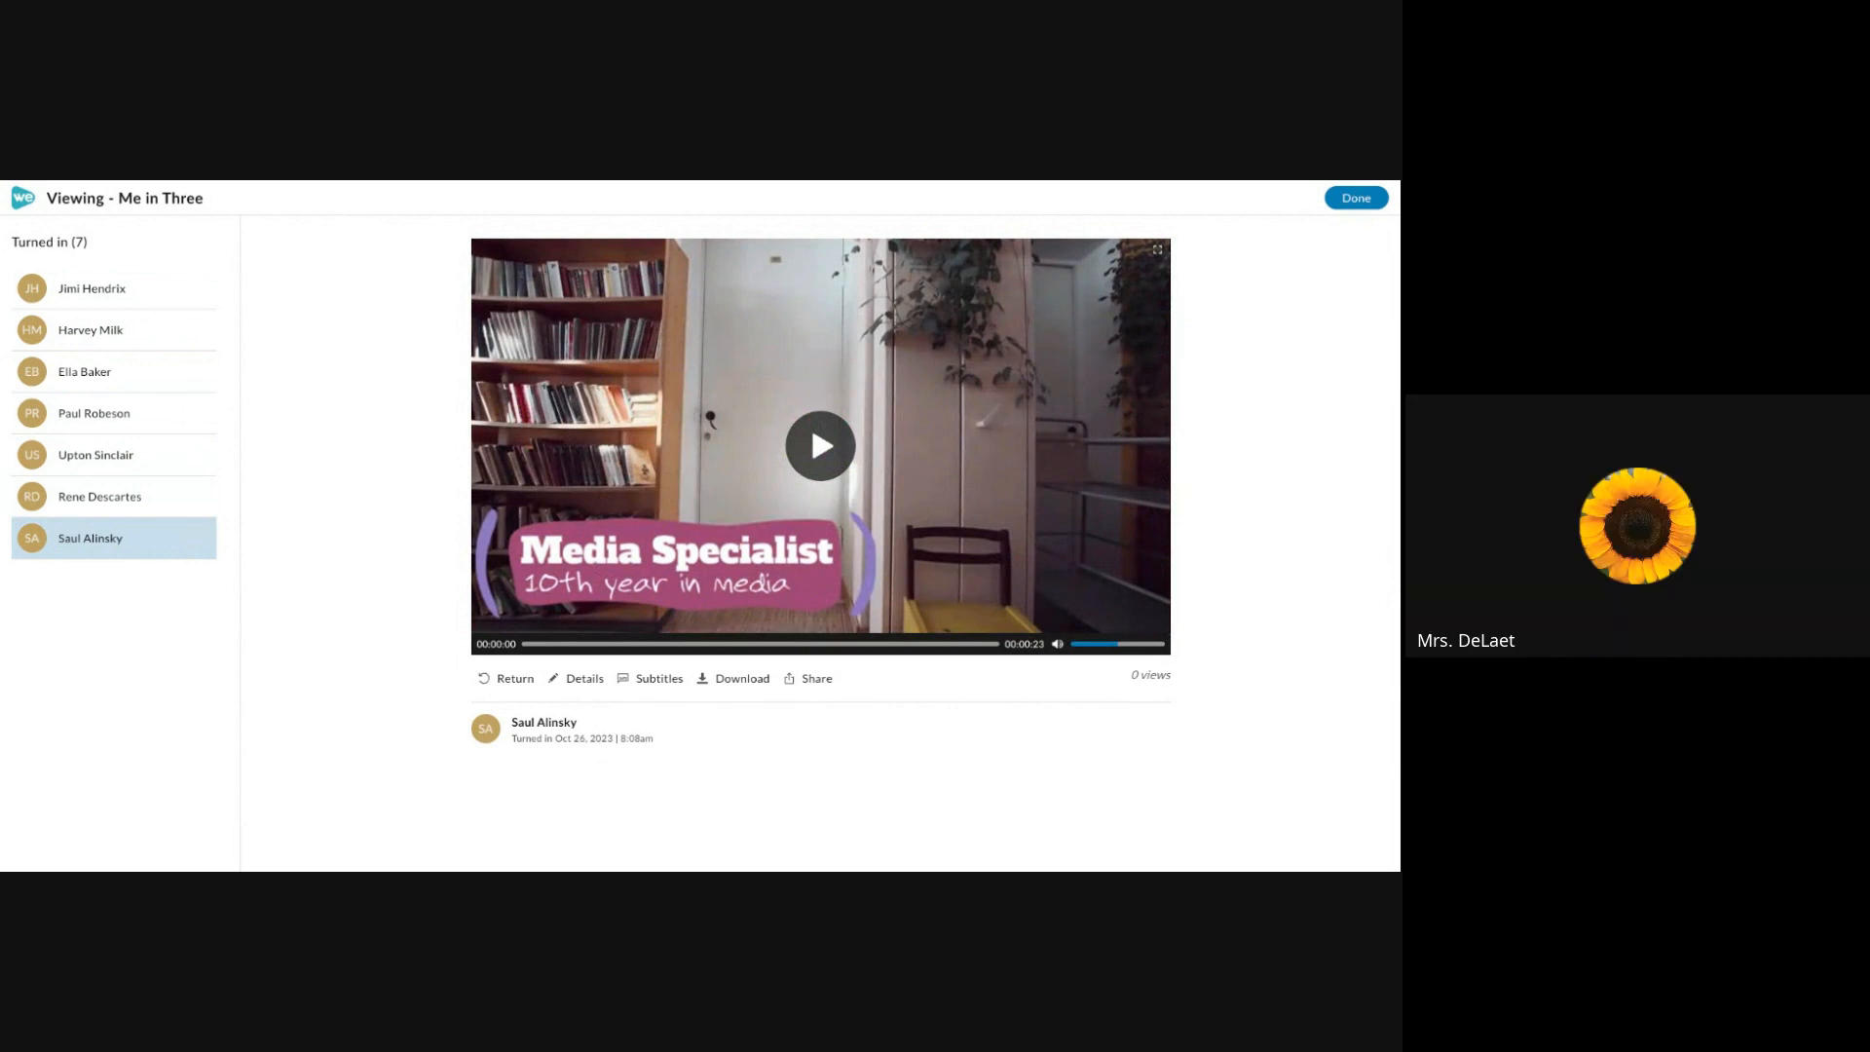
Revisit the first three students' turned-in videos, going through them twice in list order.
click(159, 296)
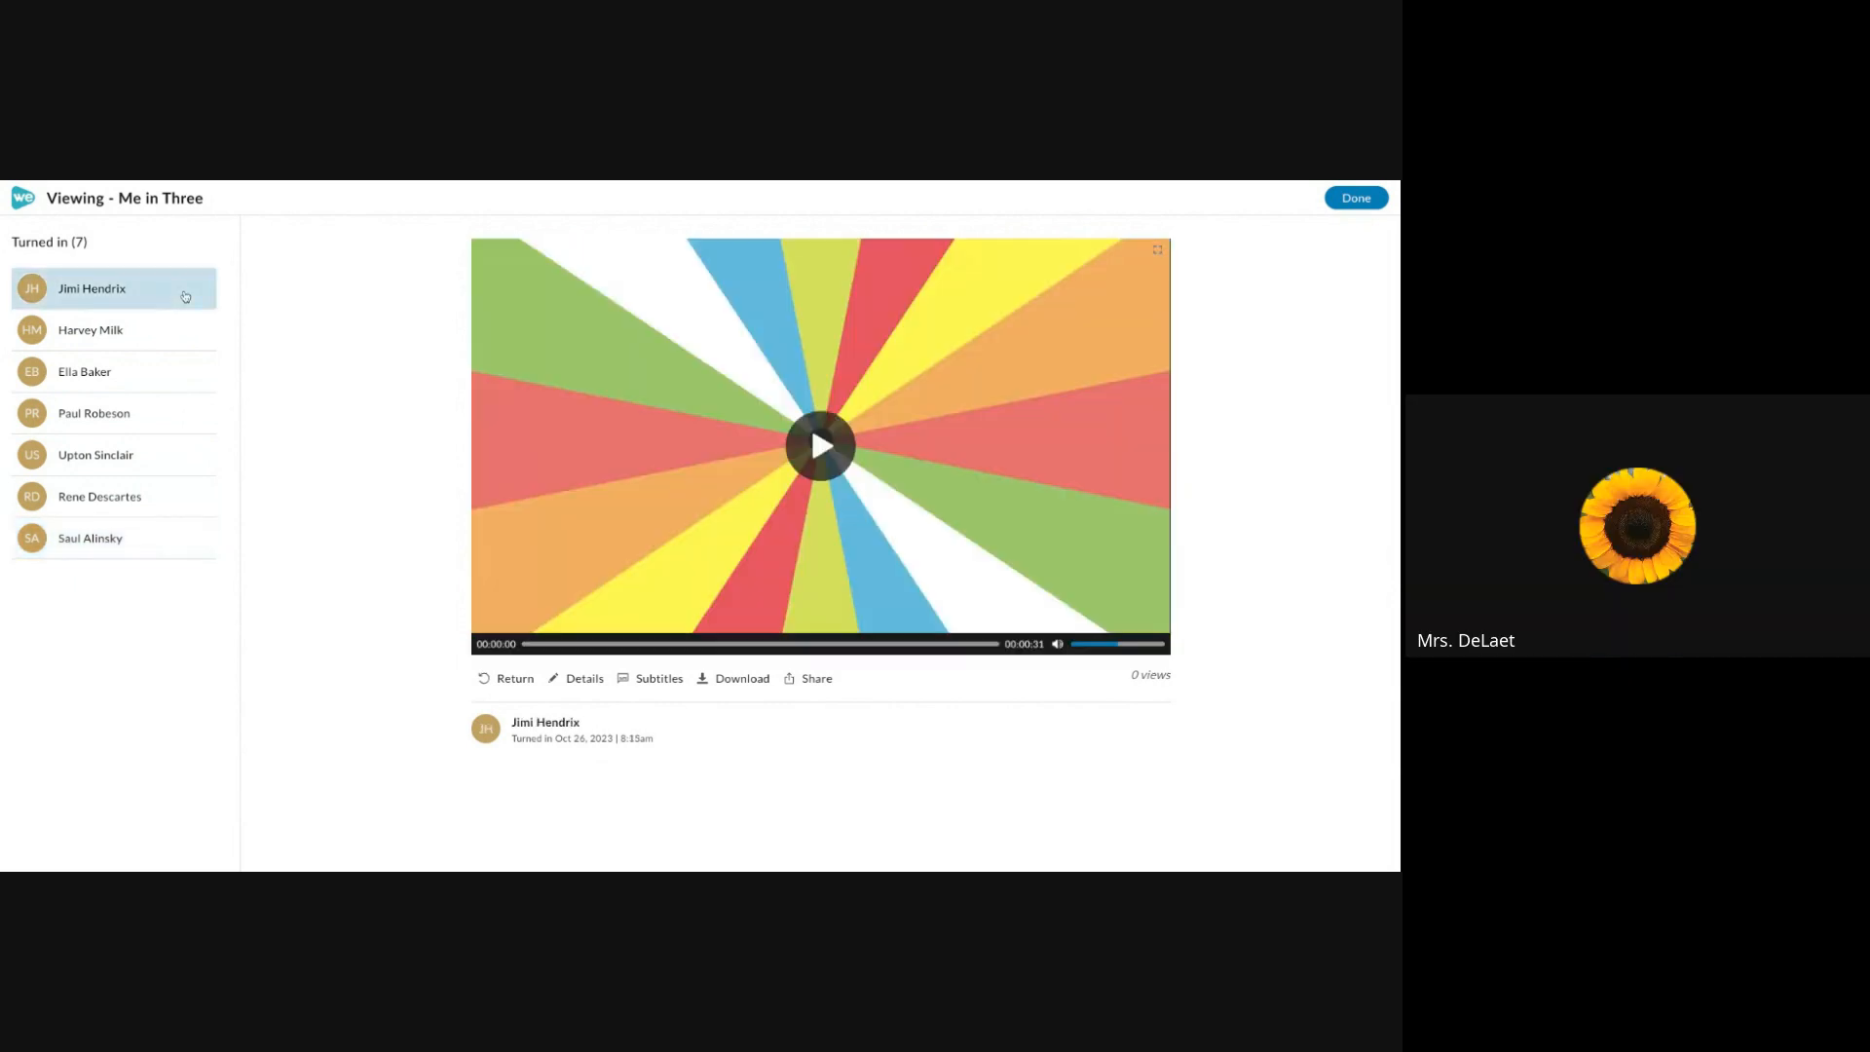
click(185, 335)
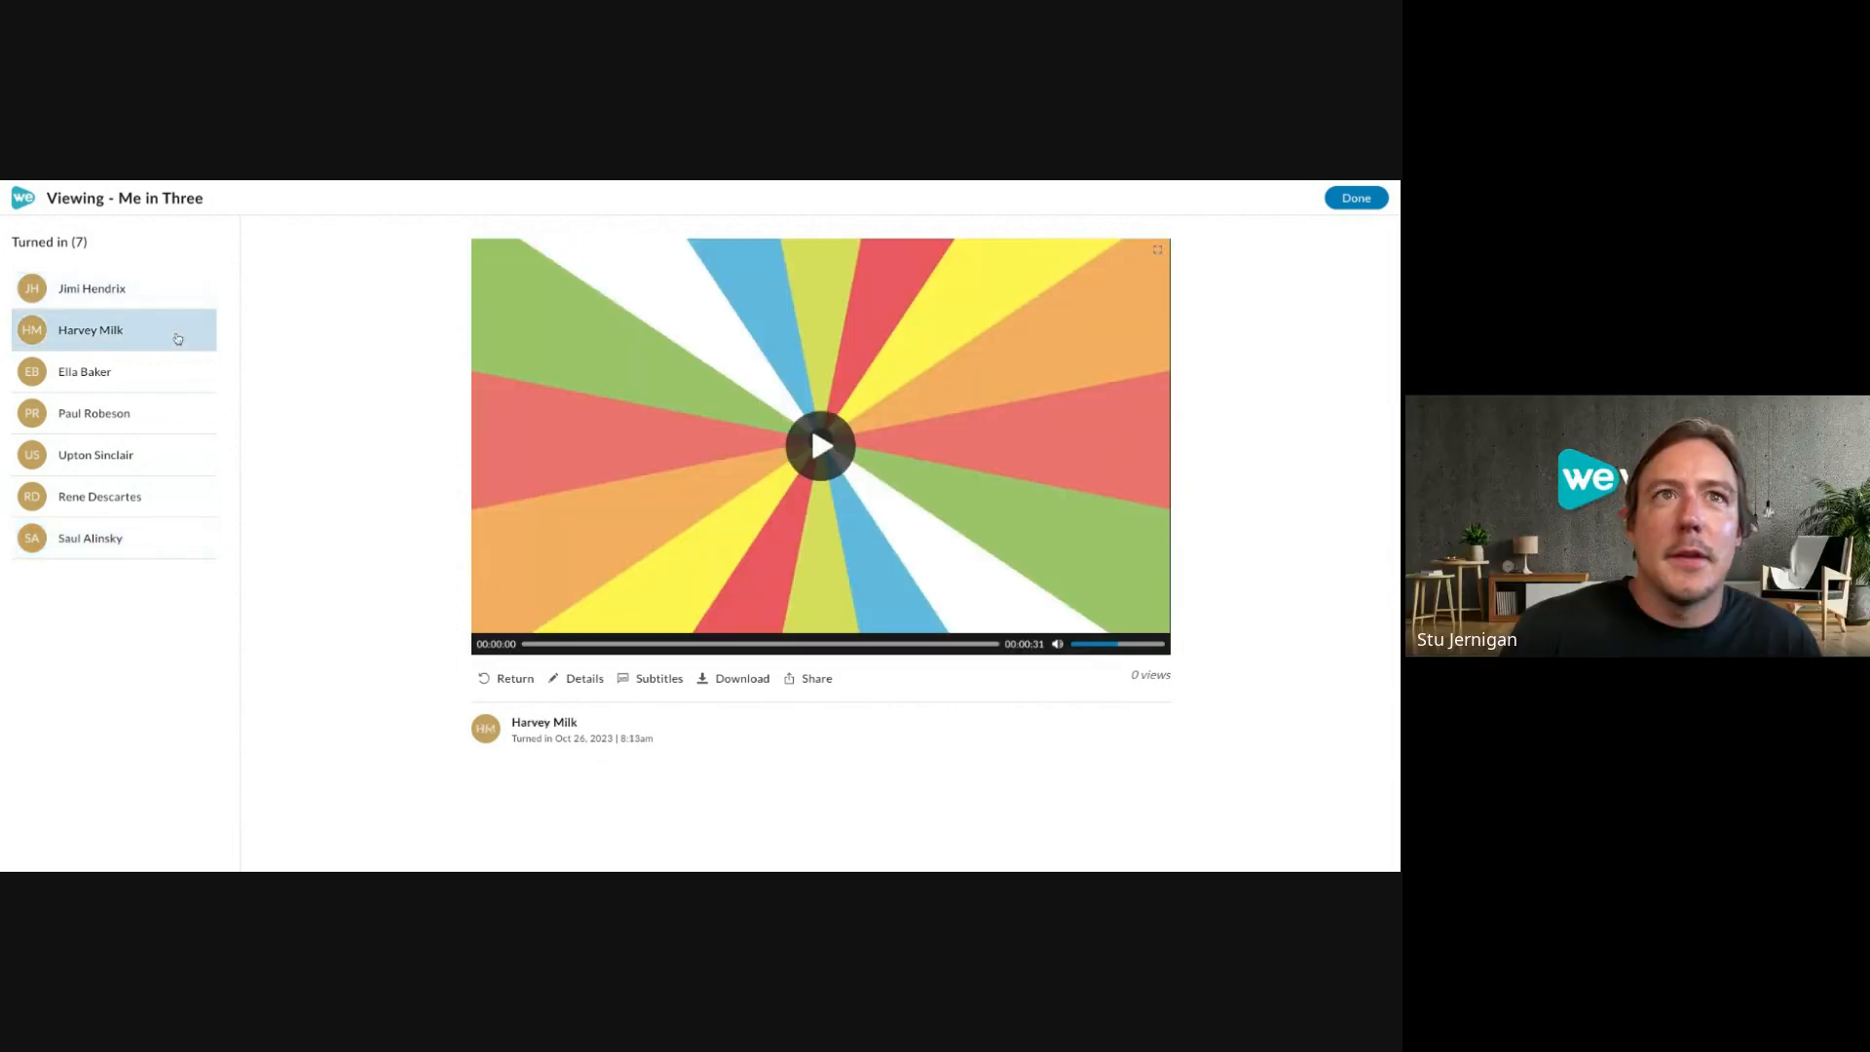
click(188, 381)
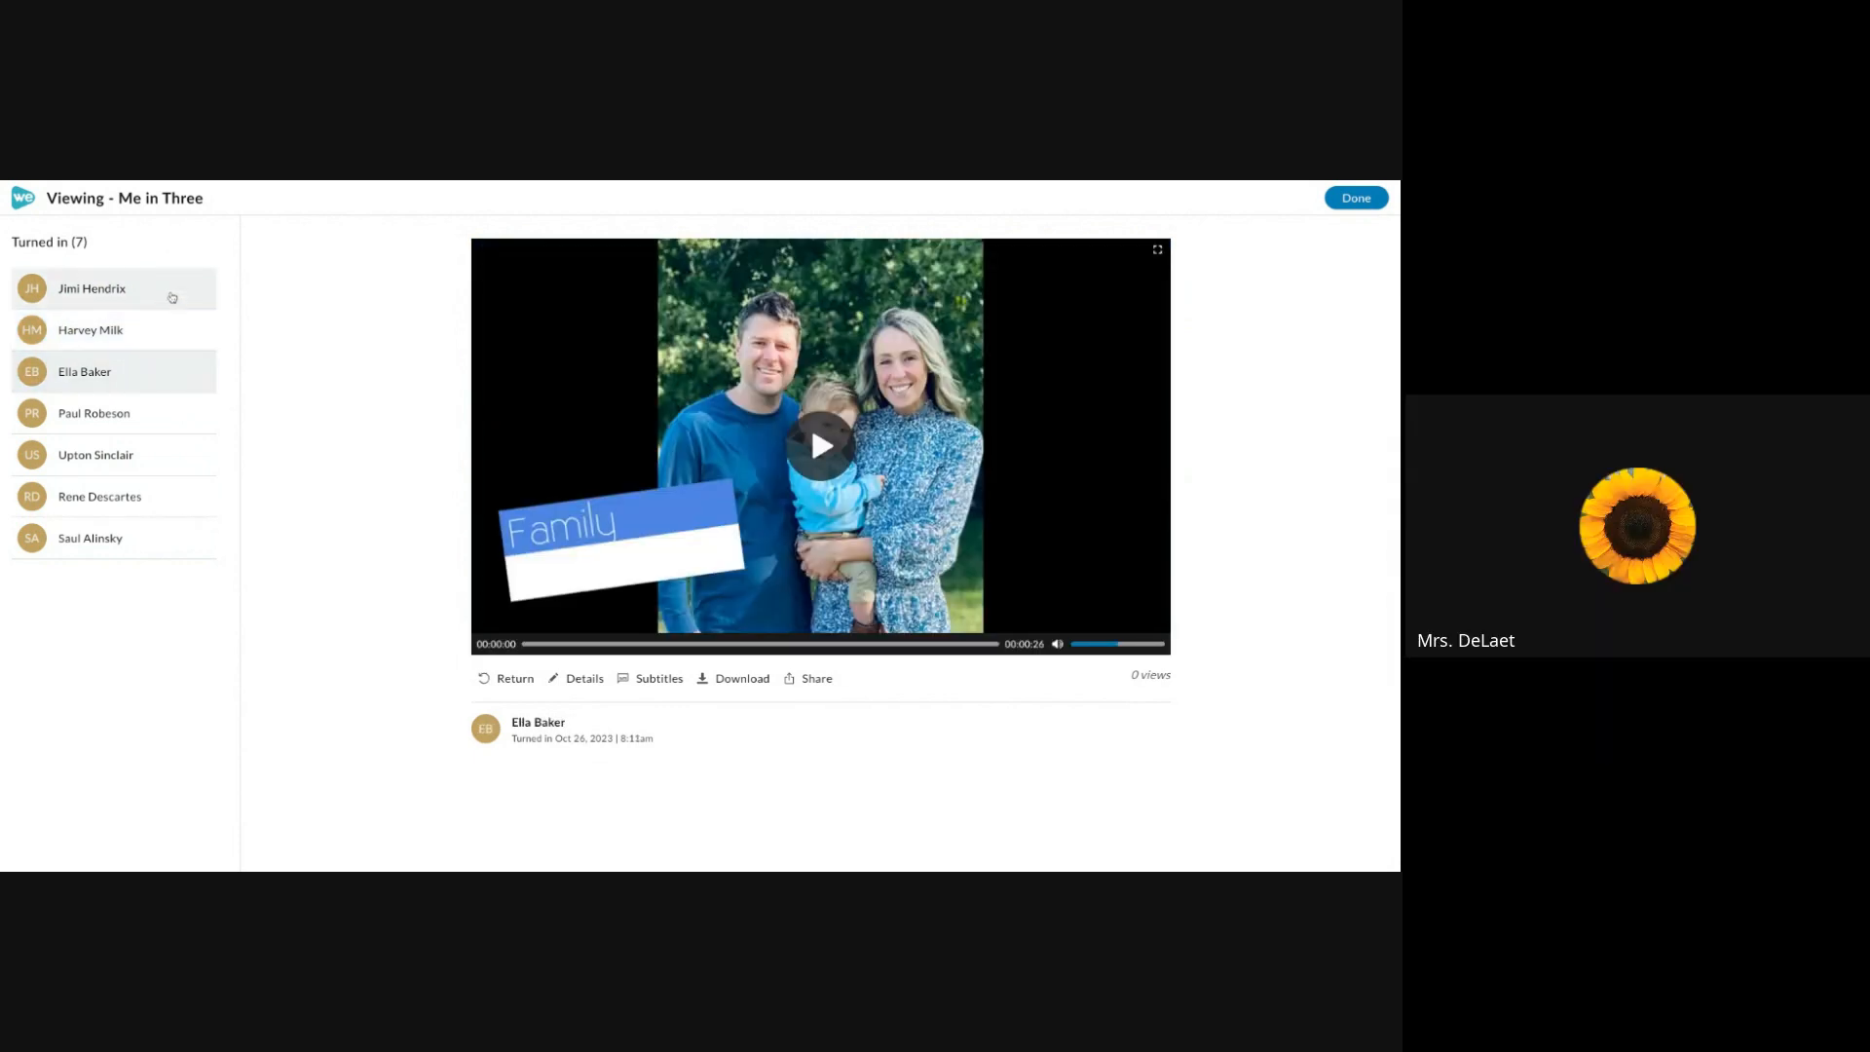
click(172, 297)
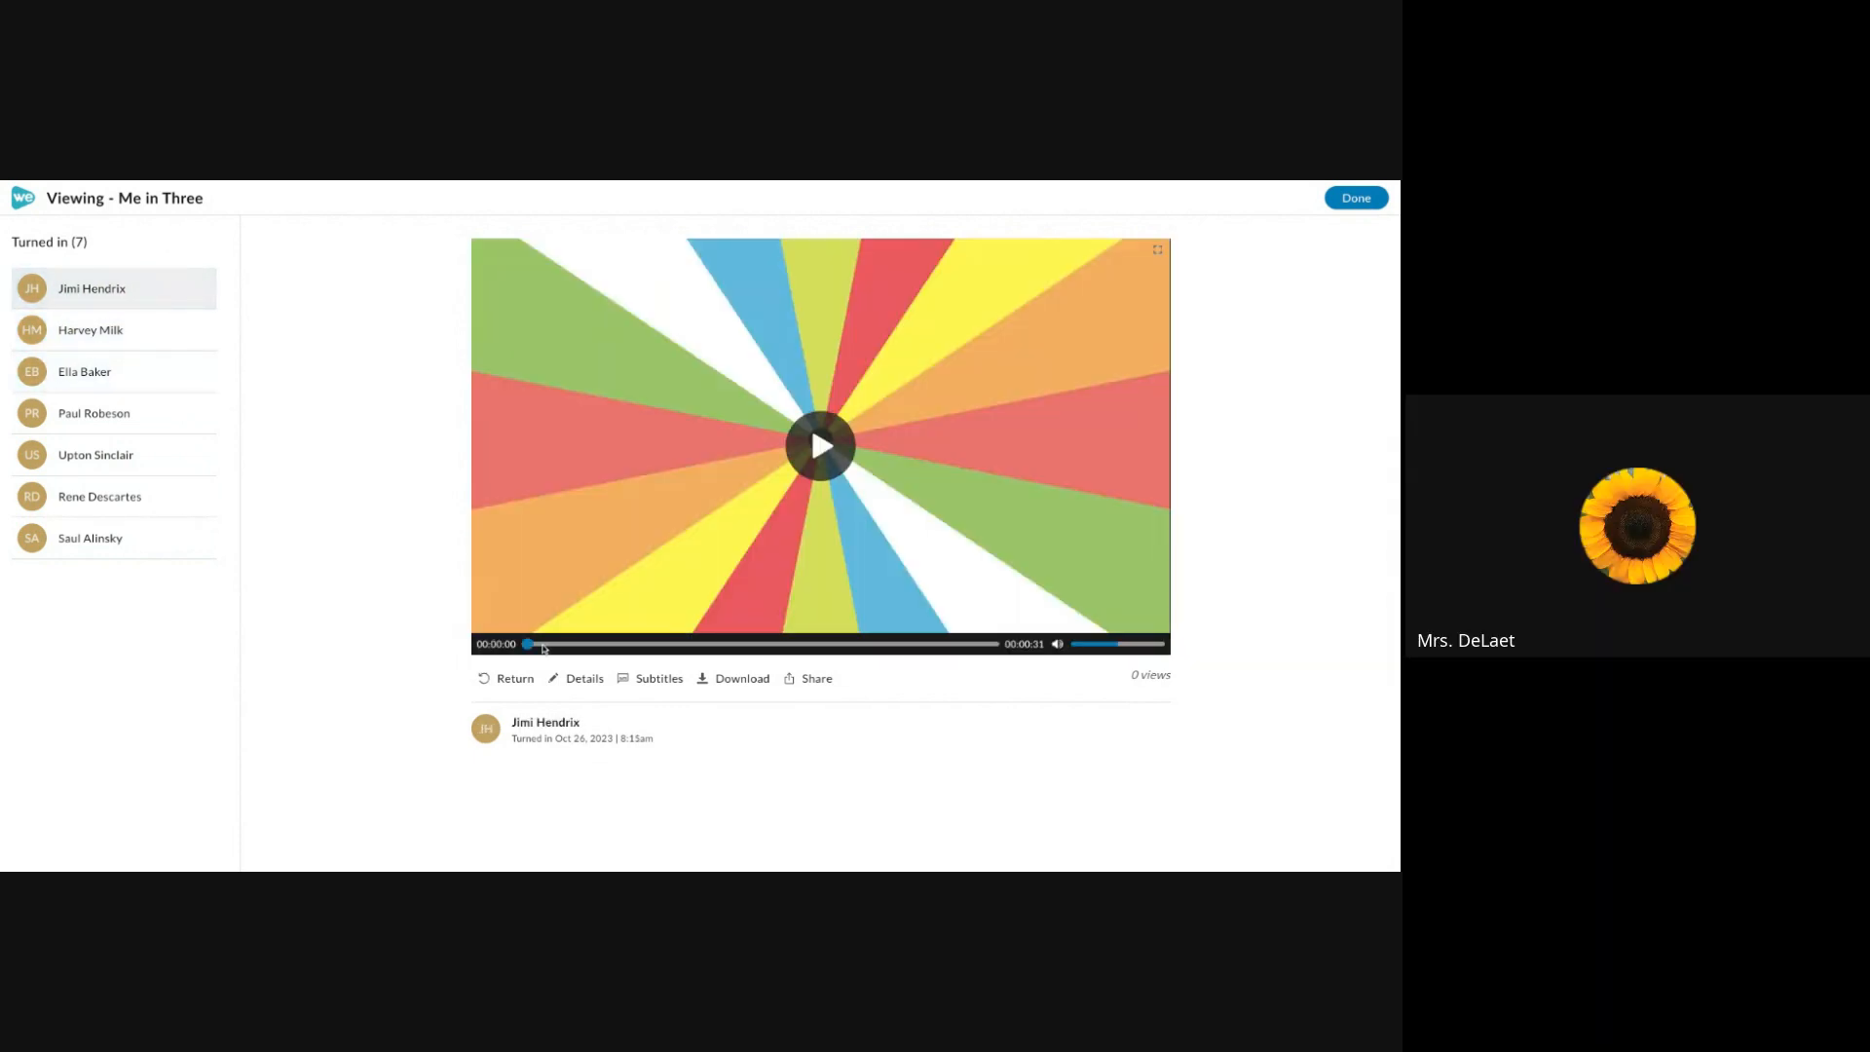
click(181, 334)
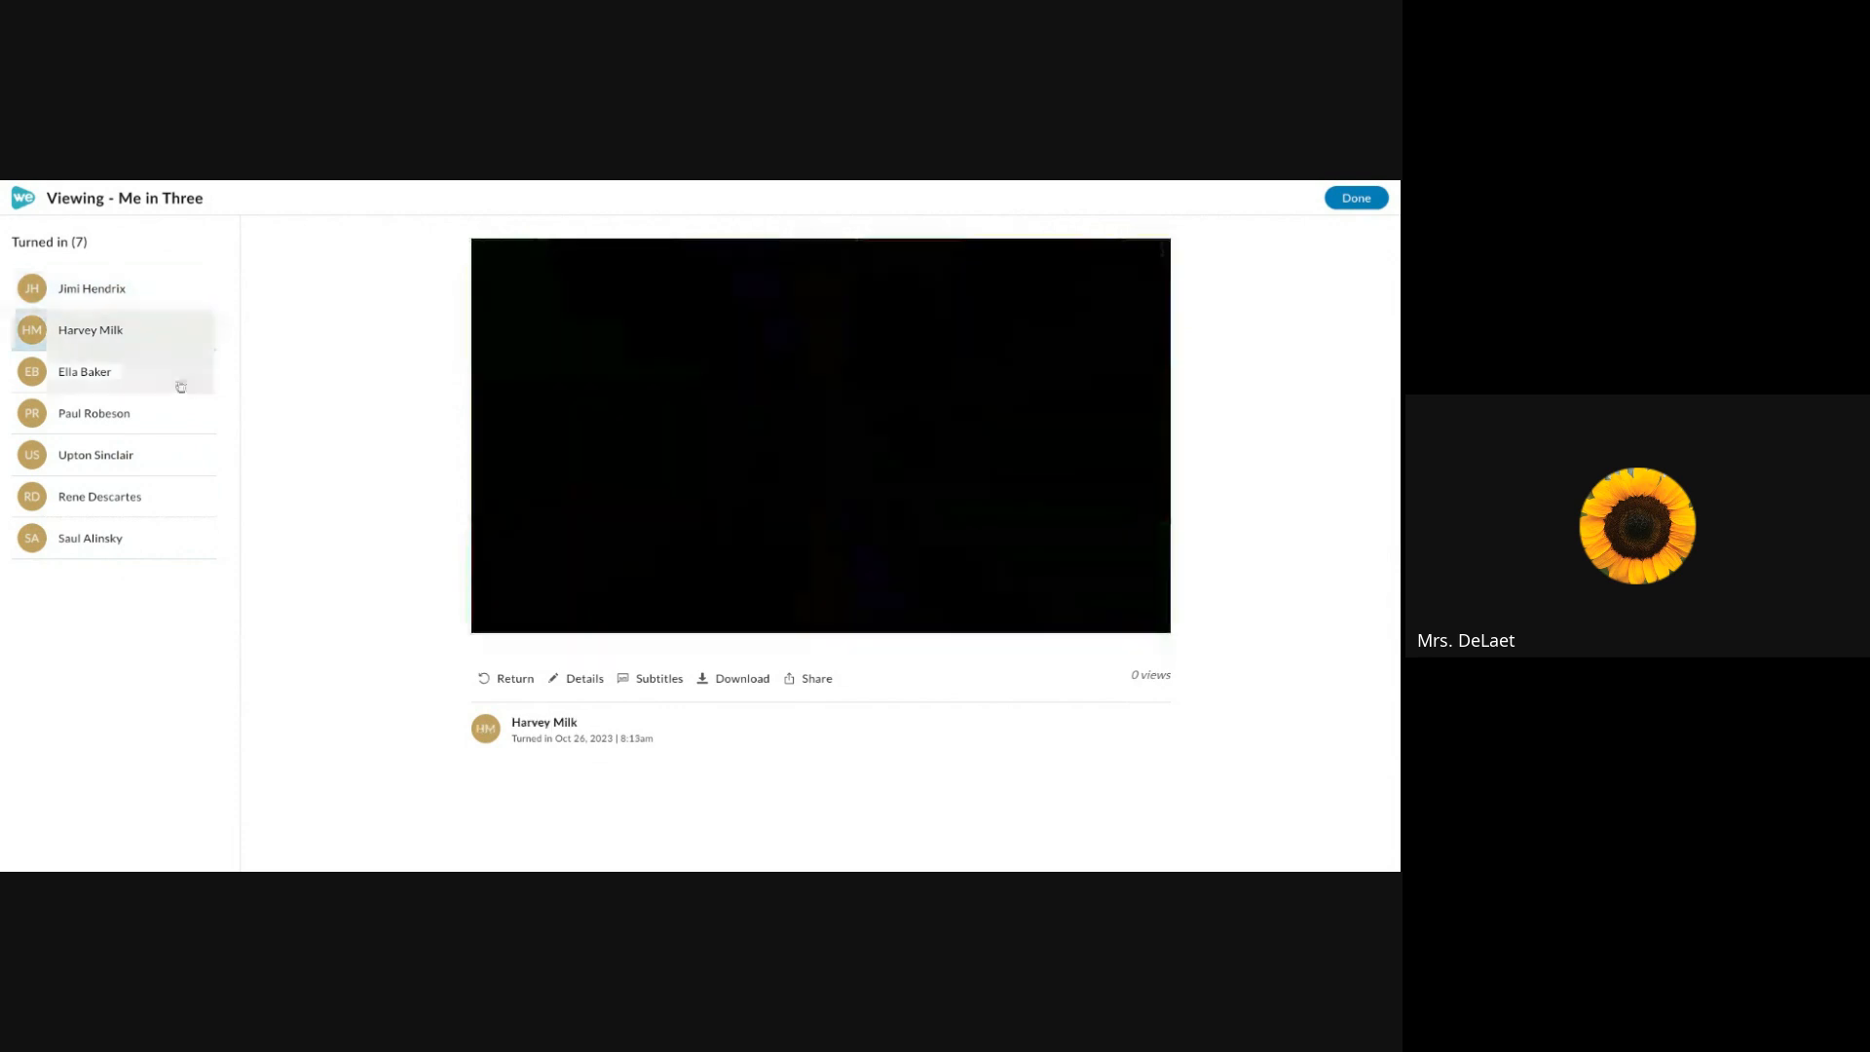
click(194, 372)
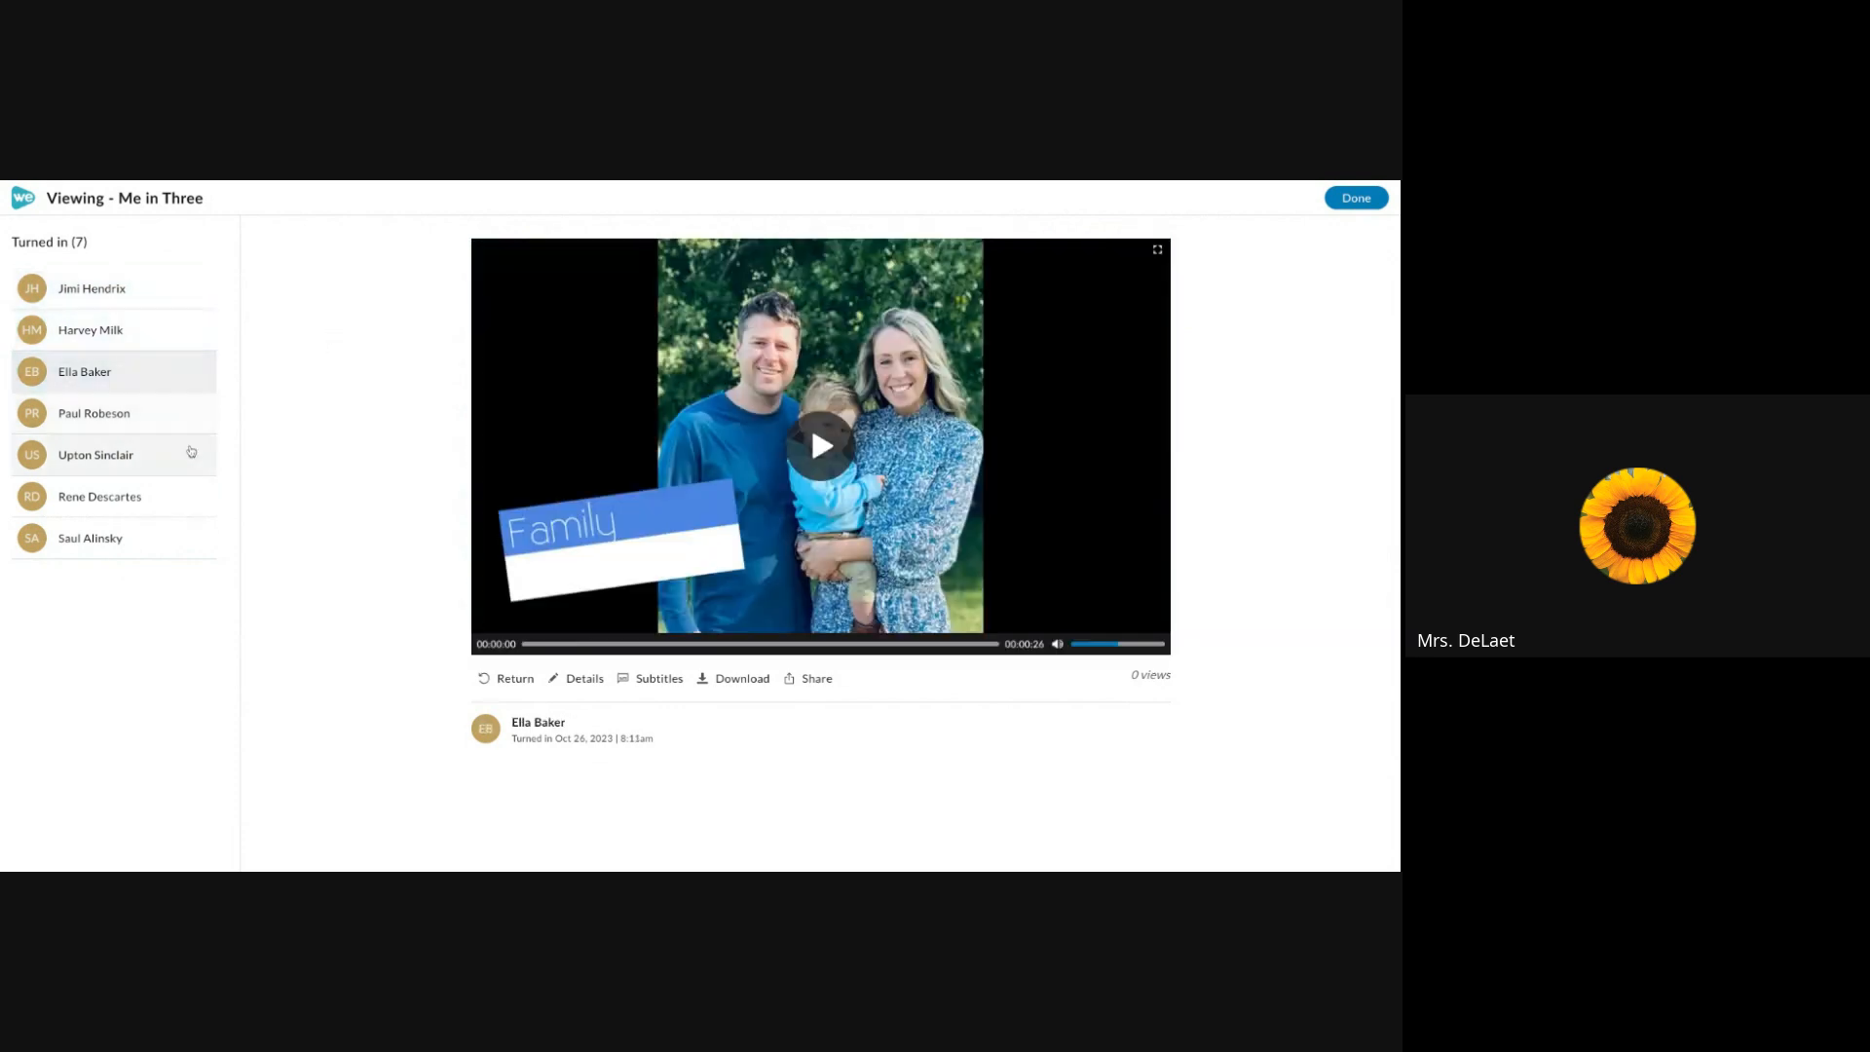
Look at the remaining four students' turned-in videos, finishing on the last one in the list.
click(191, 453)
click(197, 492)
click(179, 419)
click(187, 530)
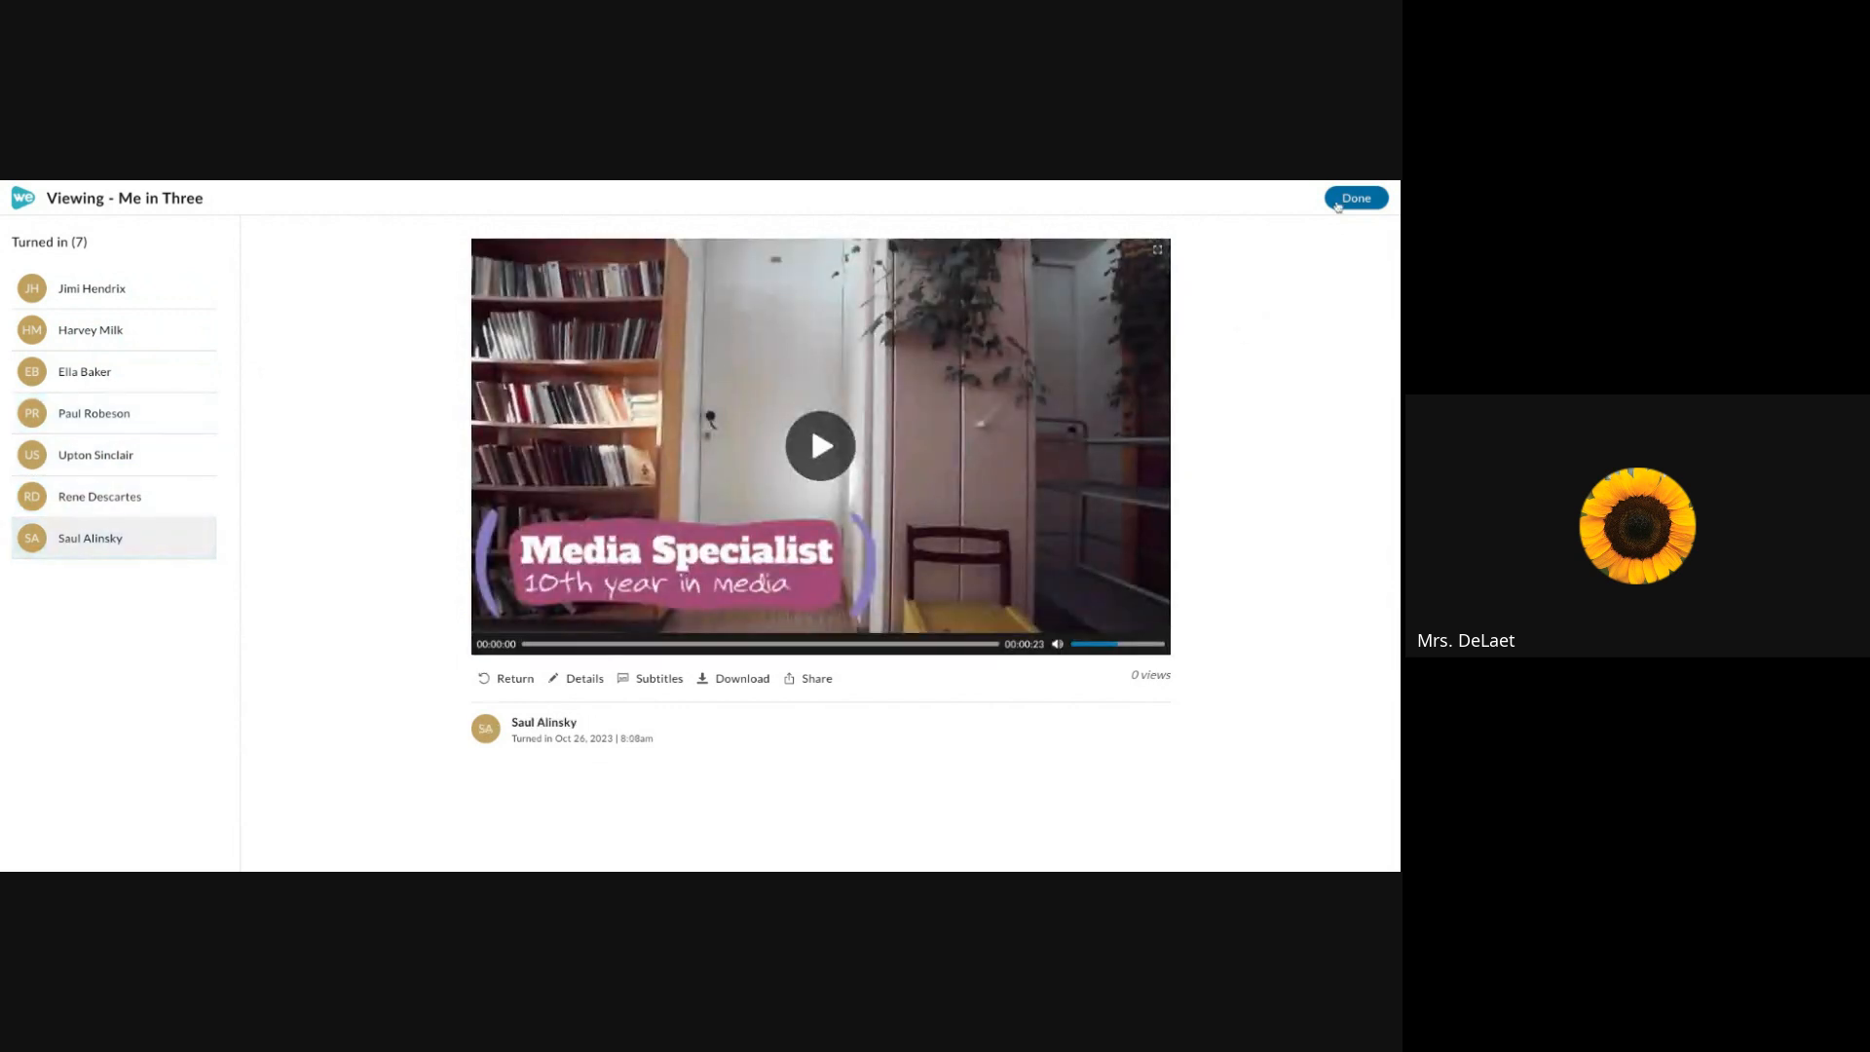
Return to the Me in Three progress list and play the first student's turned-in video from there.
click(1356, 198)
scroll(459, 647, down, 2)
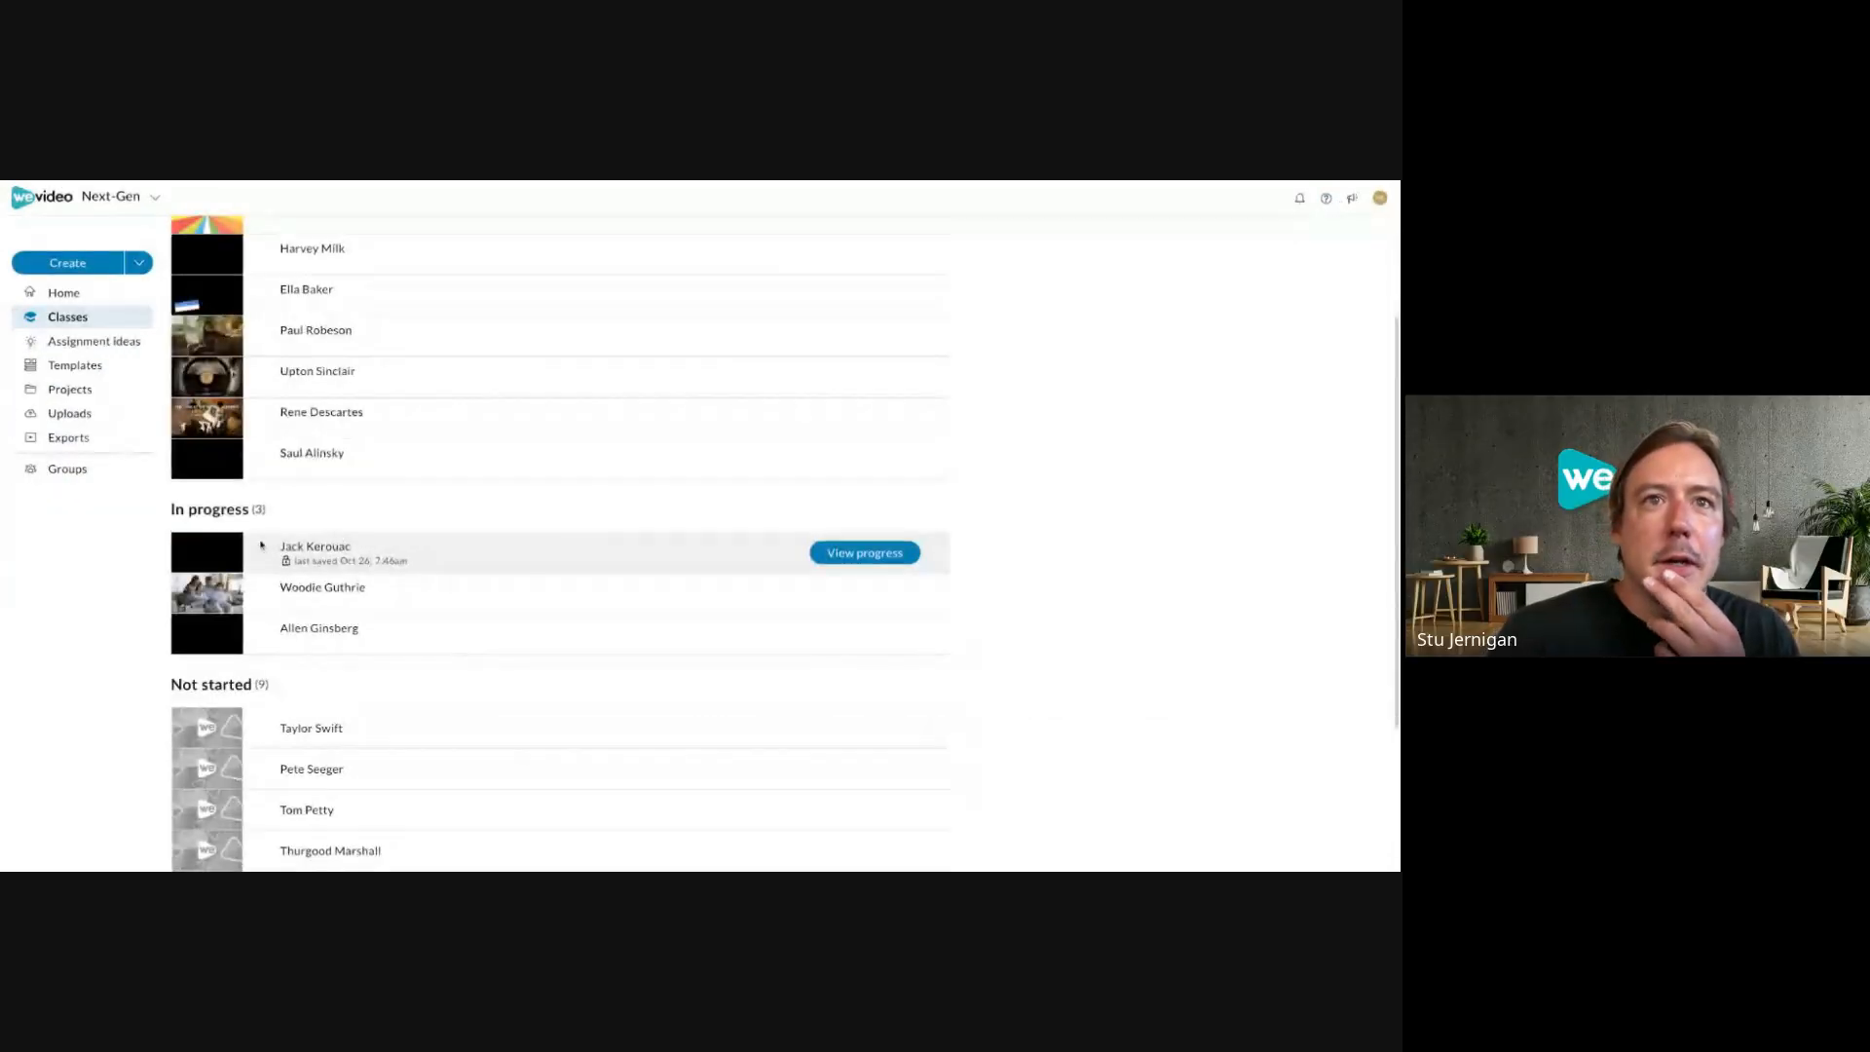
scroll(385, 487, up, 2)
scroll(391, 436, up, 1)
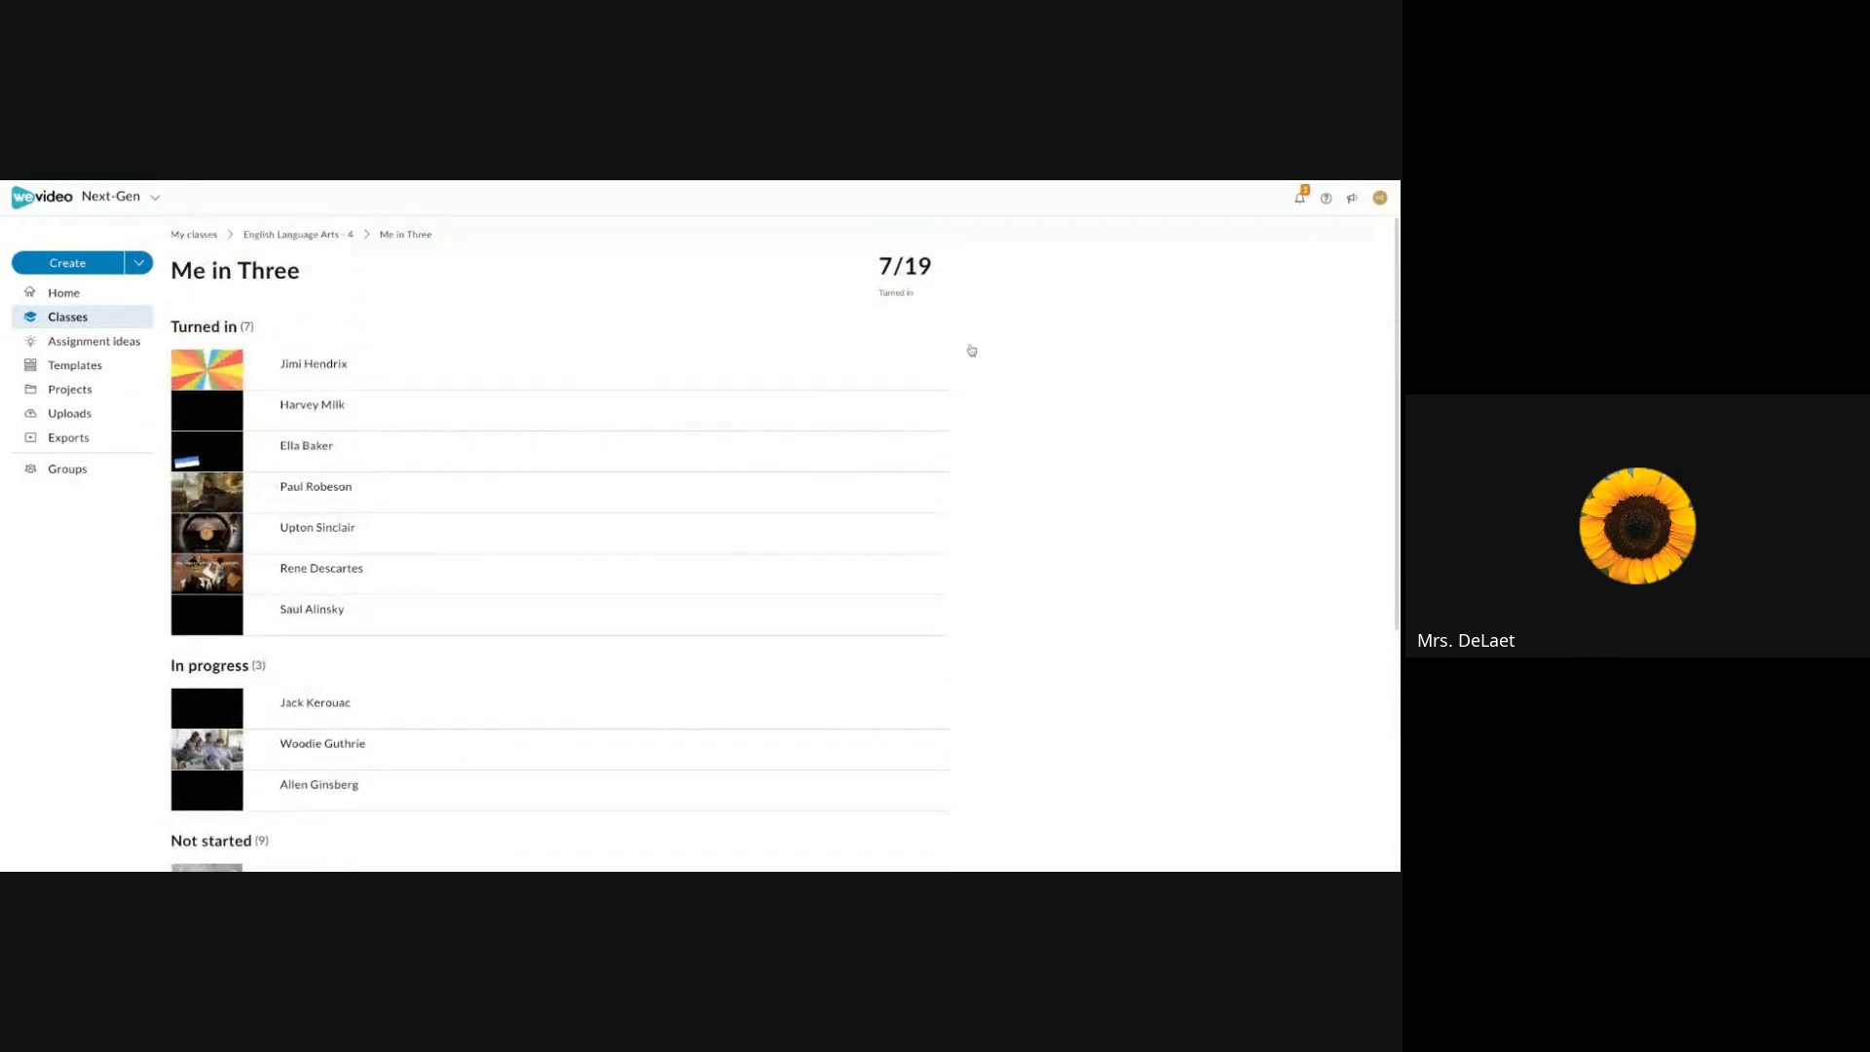
click(863, 373)
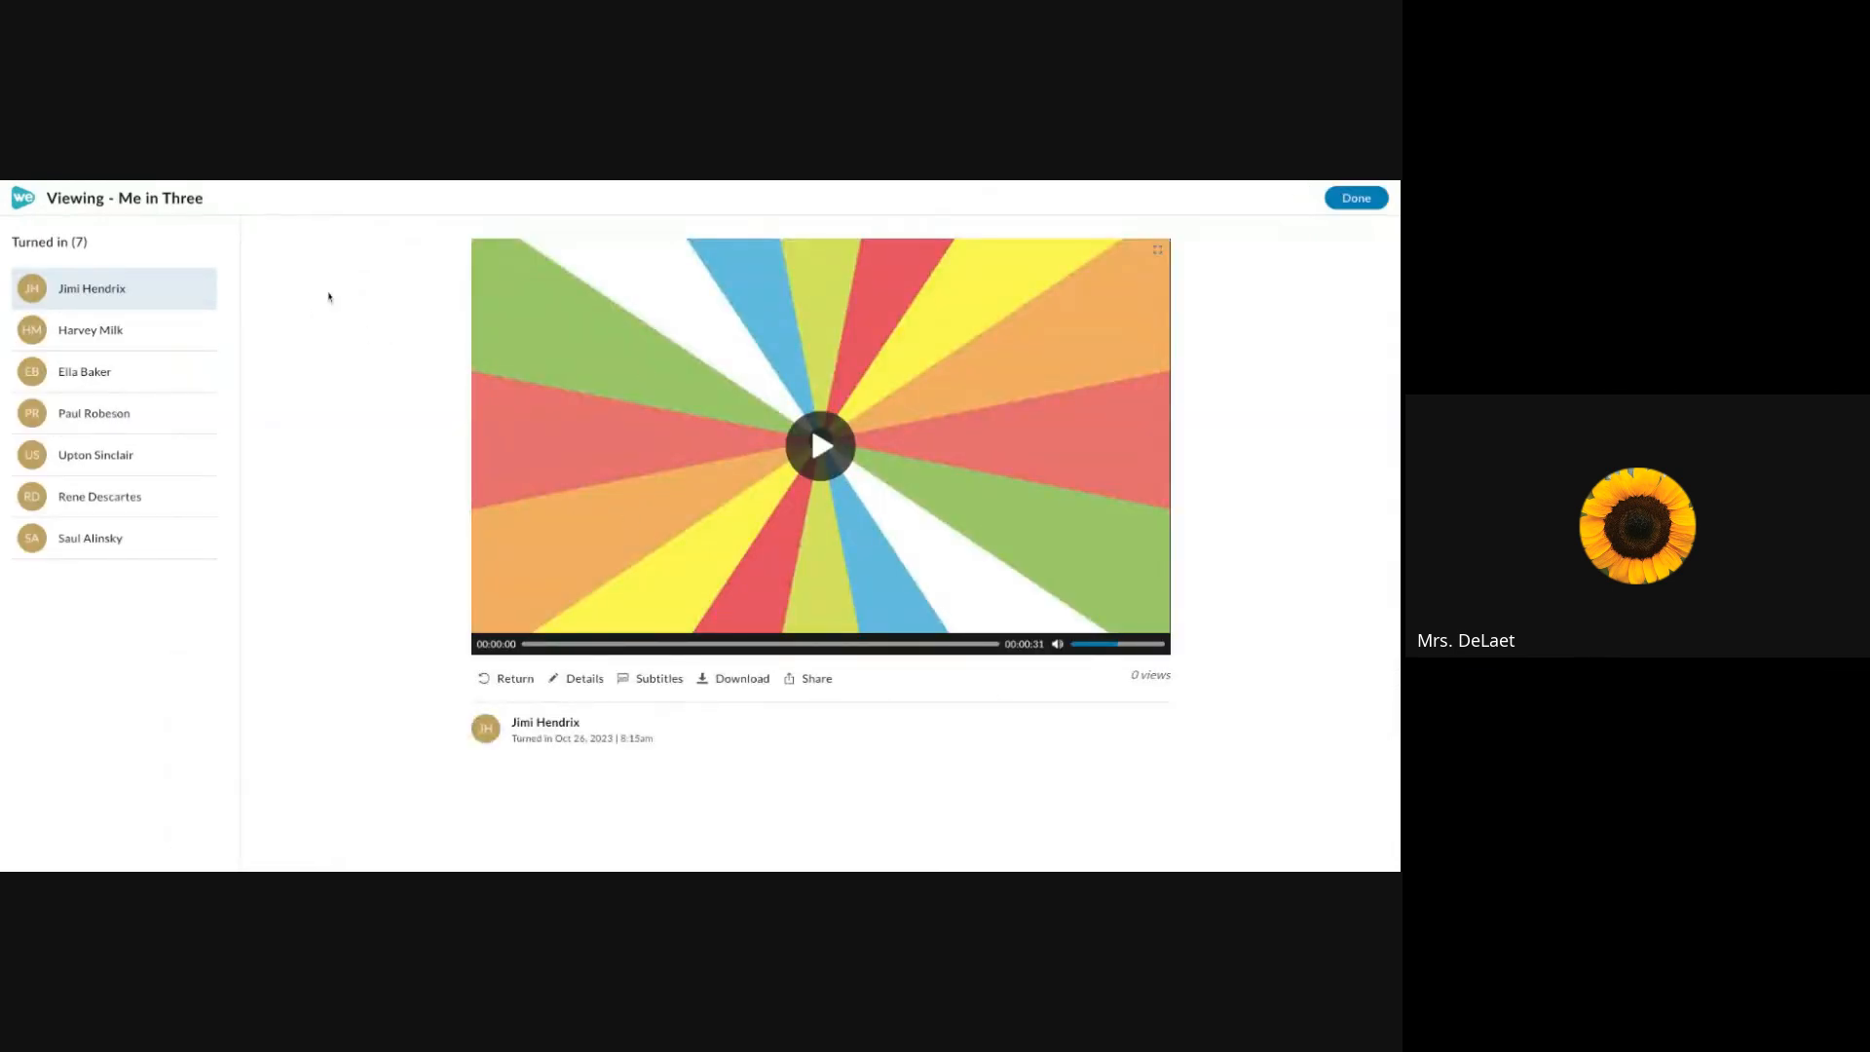
click(819, 448)
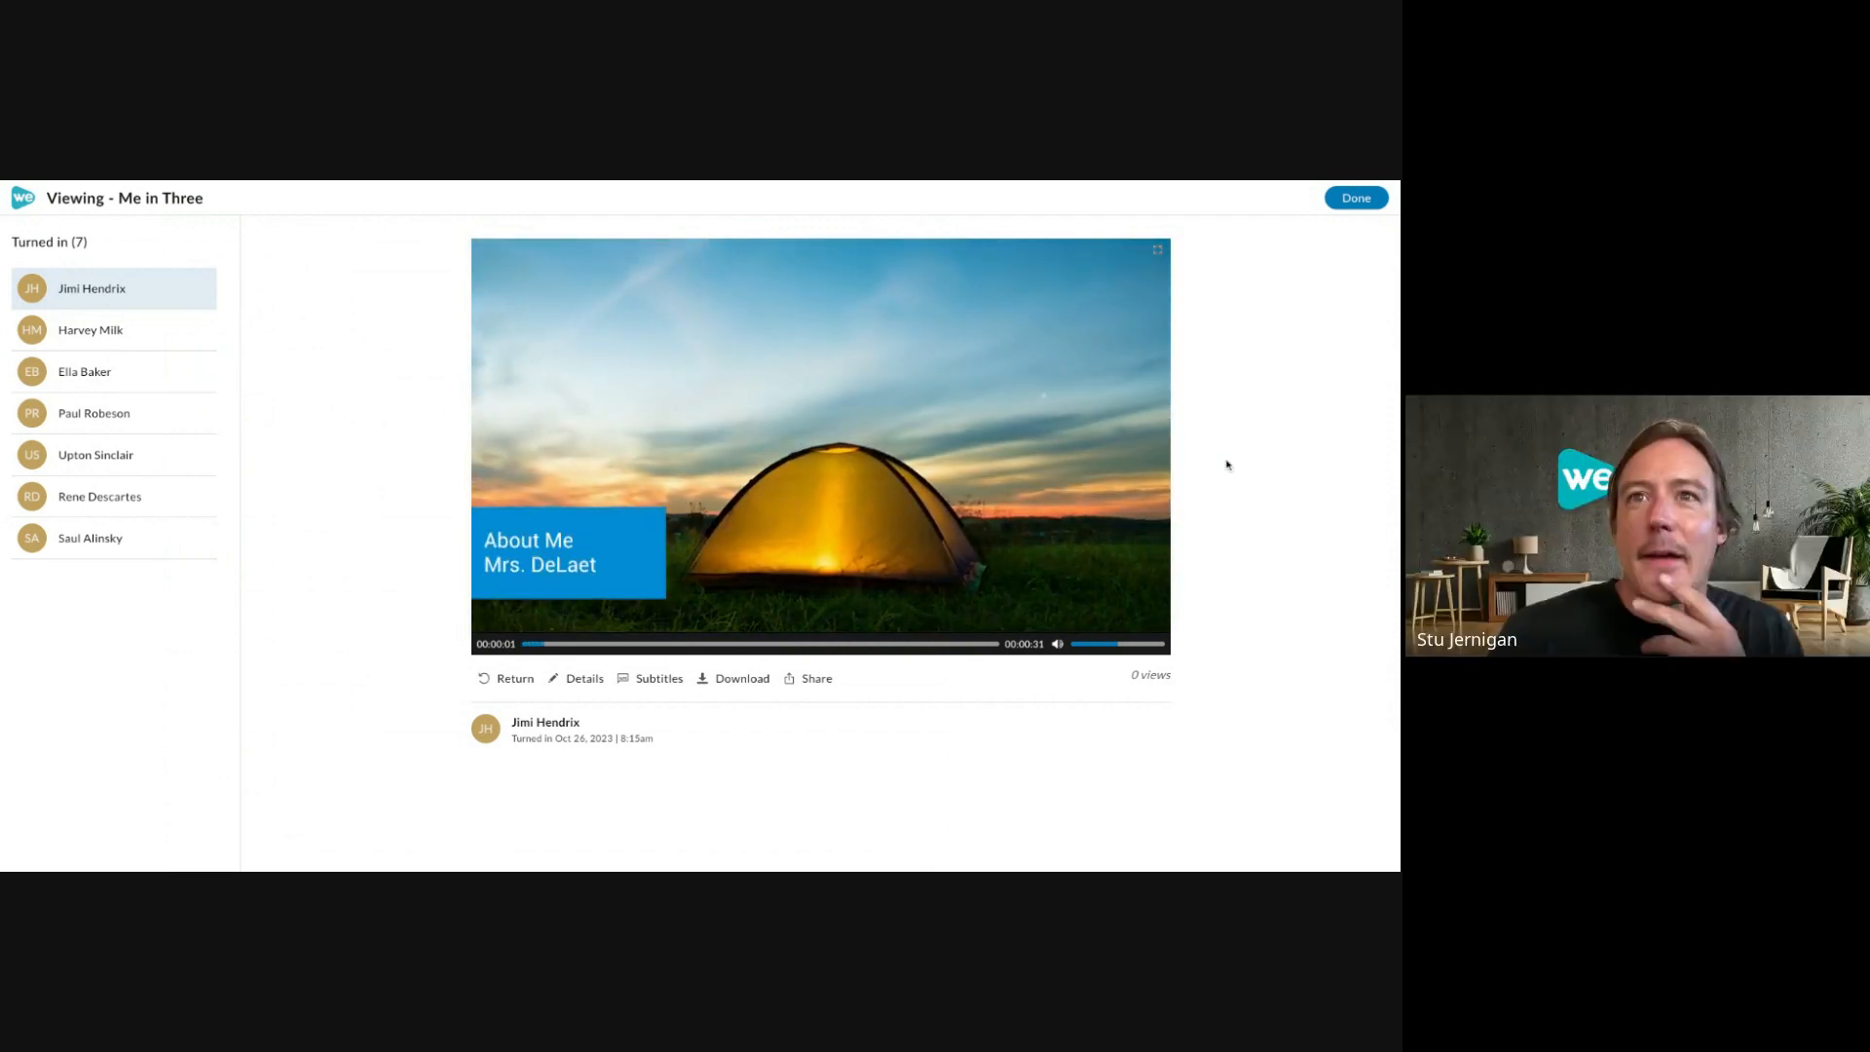